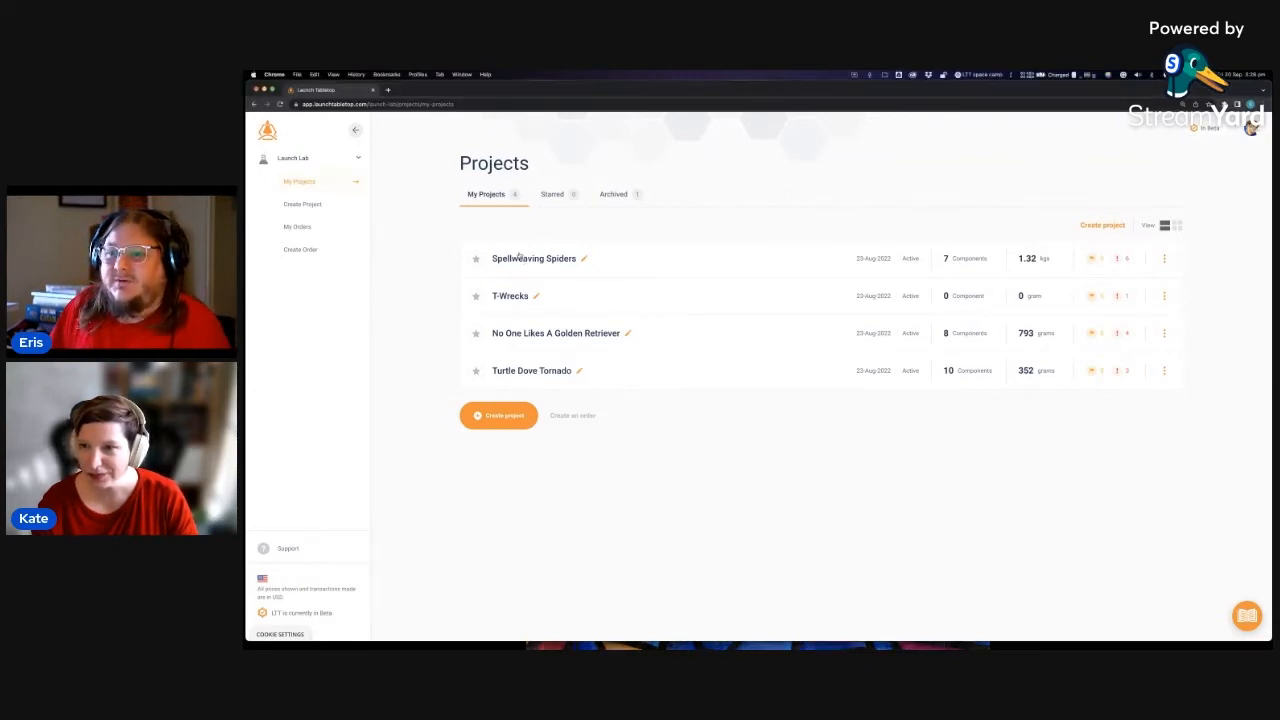
- Open the Spellweaving Spiders project and start adding a Punchboard Token Sheet component
{"action": "left_click", "coordinate": [521, 264]}
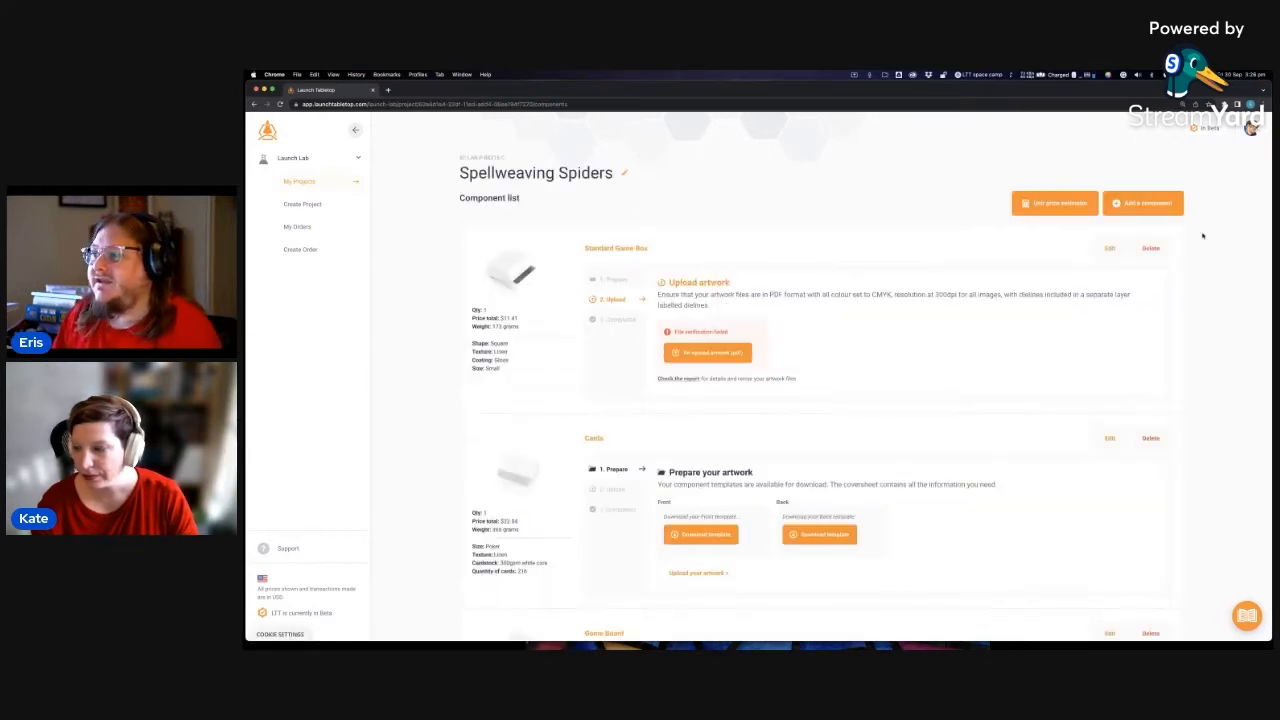
{"action": "left_click", "coordinate": [1143, 203]}
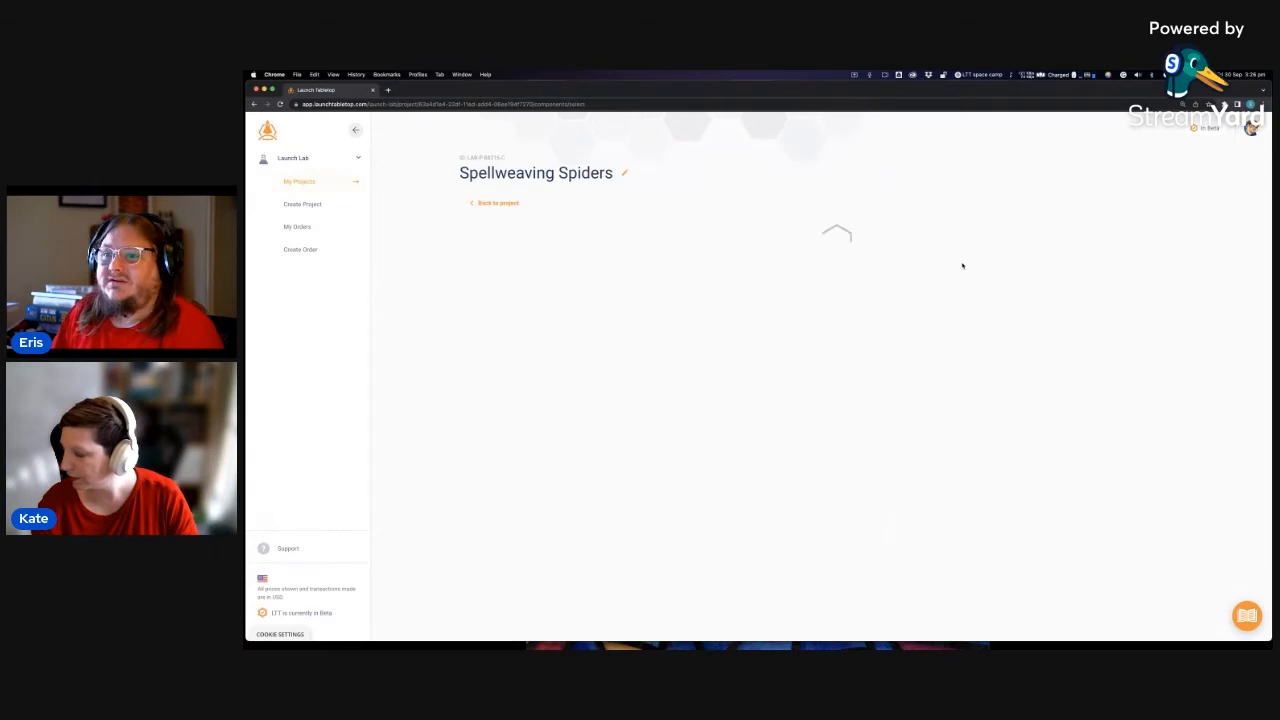
{"action": "scroll", "coordinate": [983, 269], "scroll_direction": "down", "scroll_amount": 3}
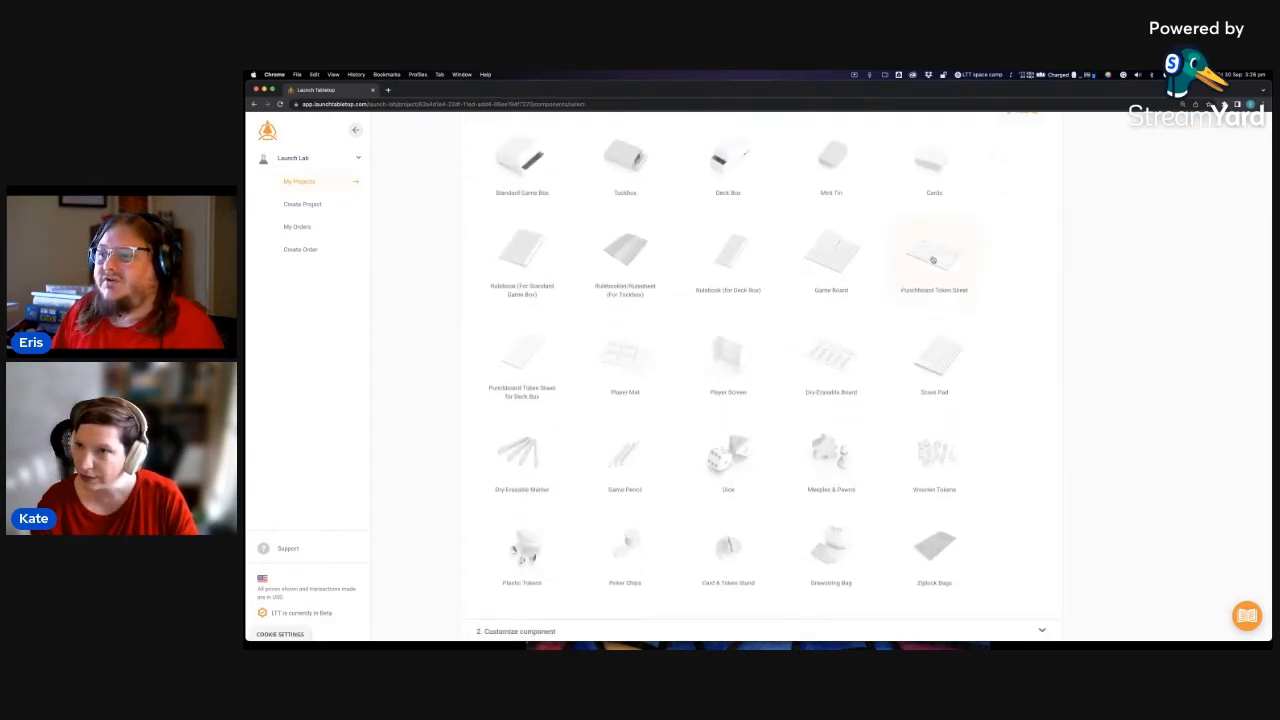
{"action": "left_click", "coordinate": [932, 260]}
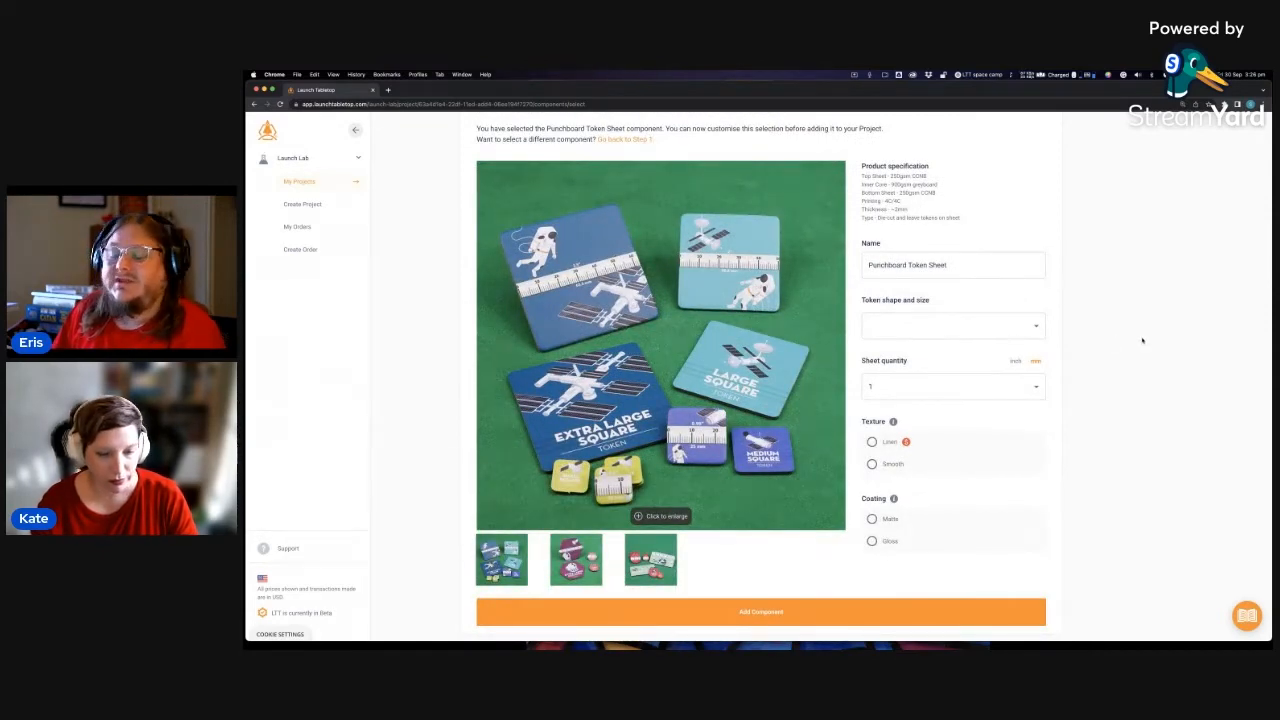
- Set the token shape and size to Custom layout (Tooling fee) with a square punchboard
{"action": "scroll", "coordinate": [1138, 340], "scroll_direction": "down", "scroll_amount": 1}
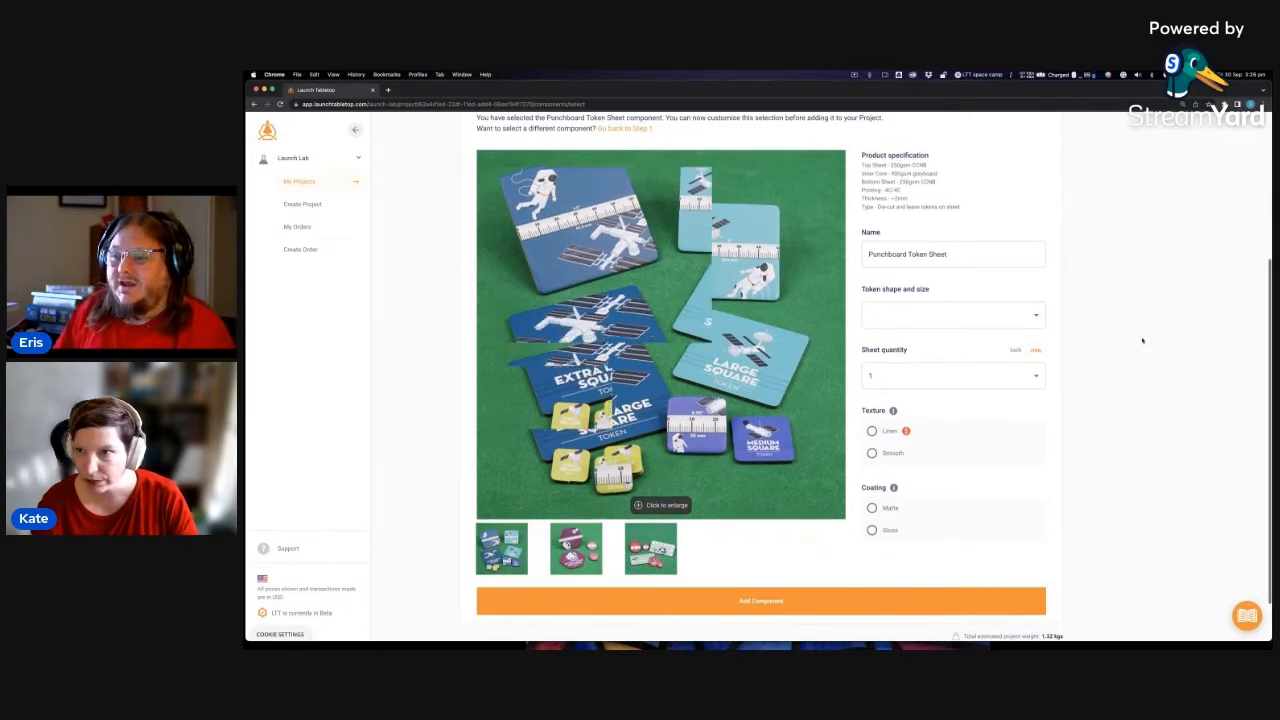
{"action": "scroll", "coordinate": [1142, 340], "scroll_direction": "down", "scroll_amount": 1}
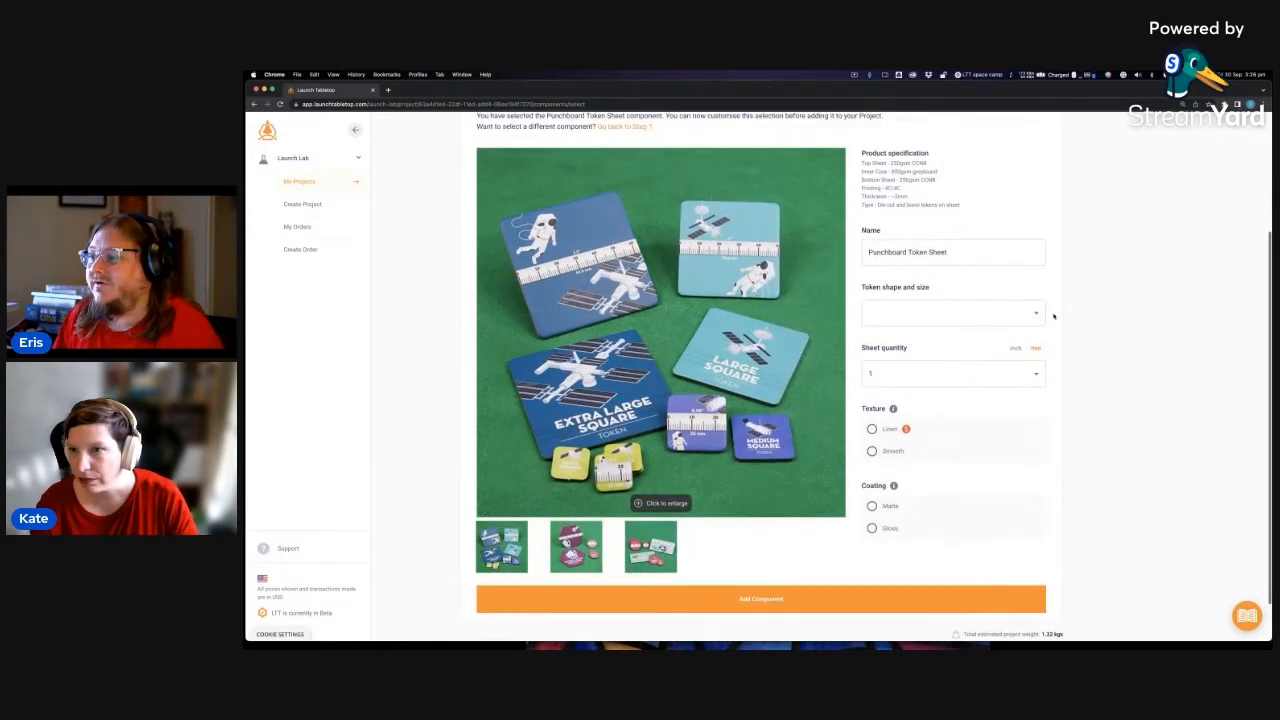
{"action": "left_click", "coordinate": [1030, 313]}
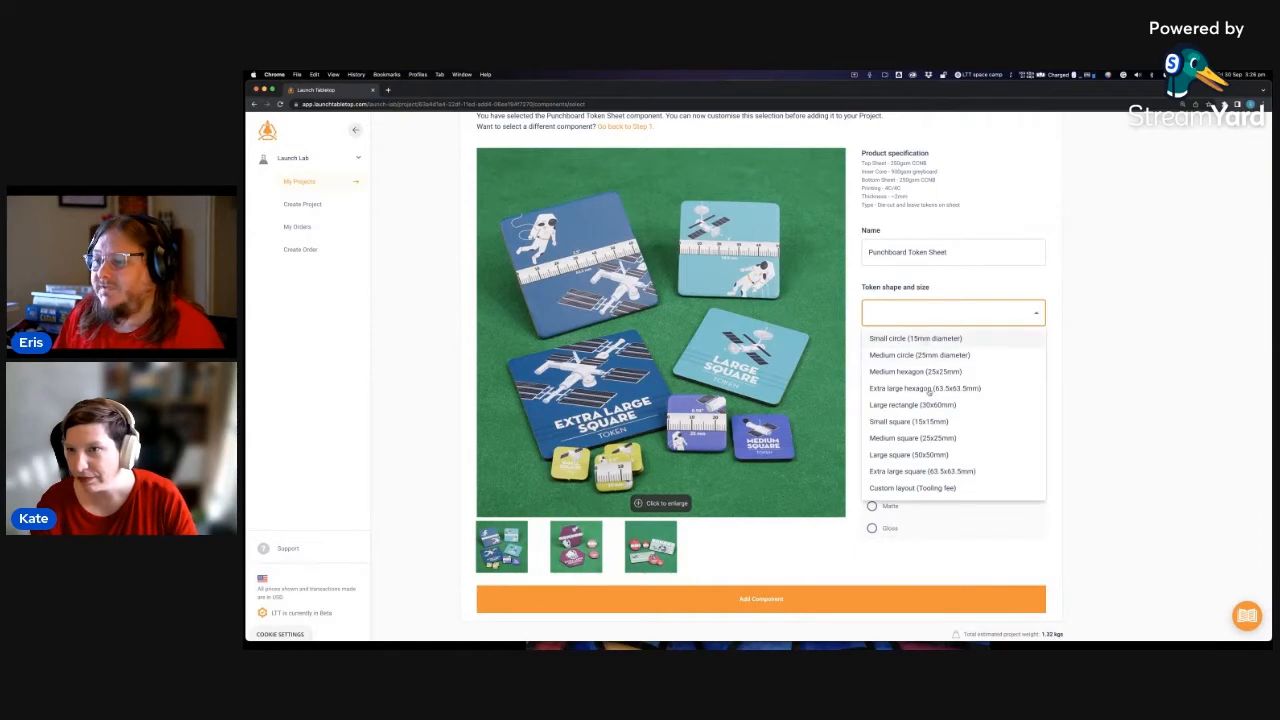
{"action": "left_click", "coordinate": [895, 489]}
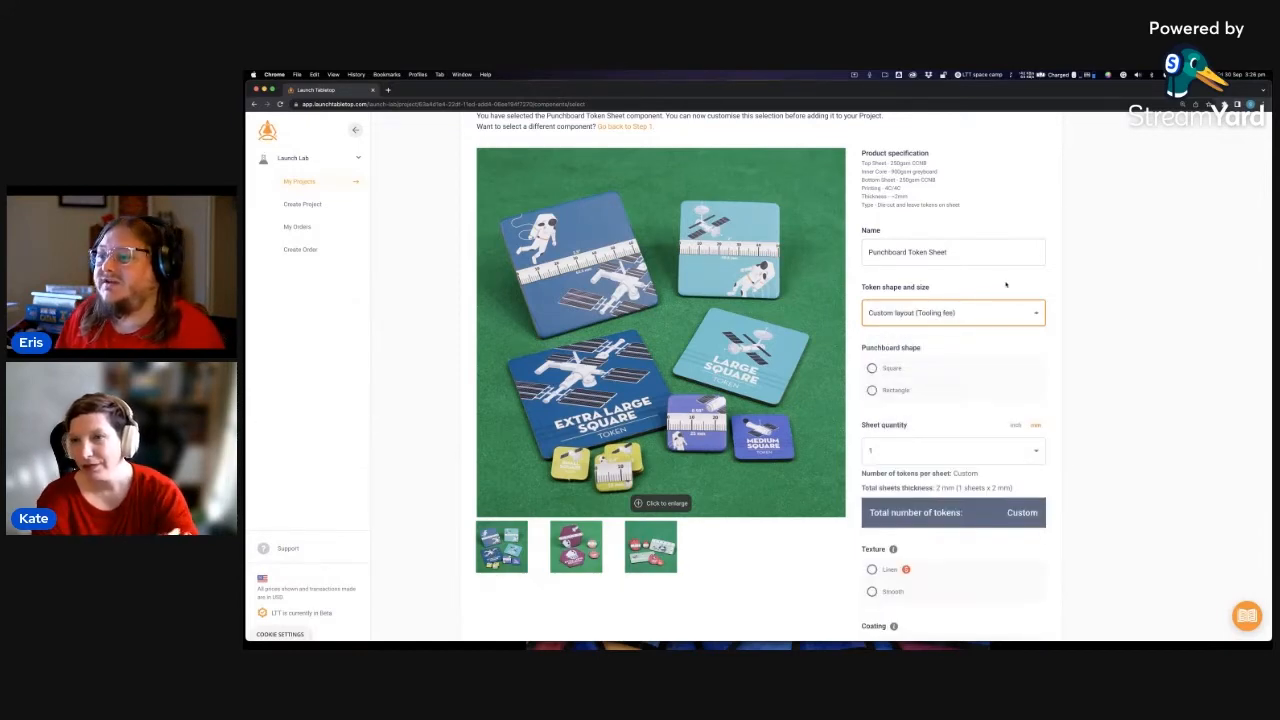
{"action": "left_click", "coordinate": [872, 368]}
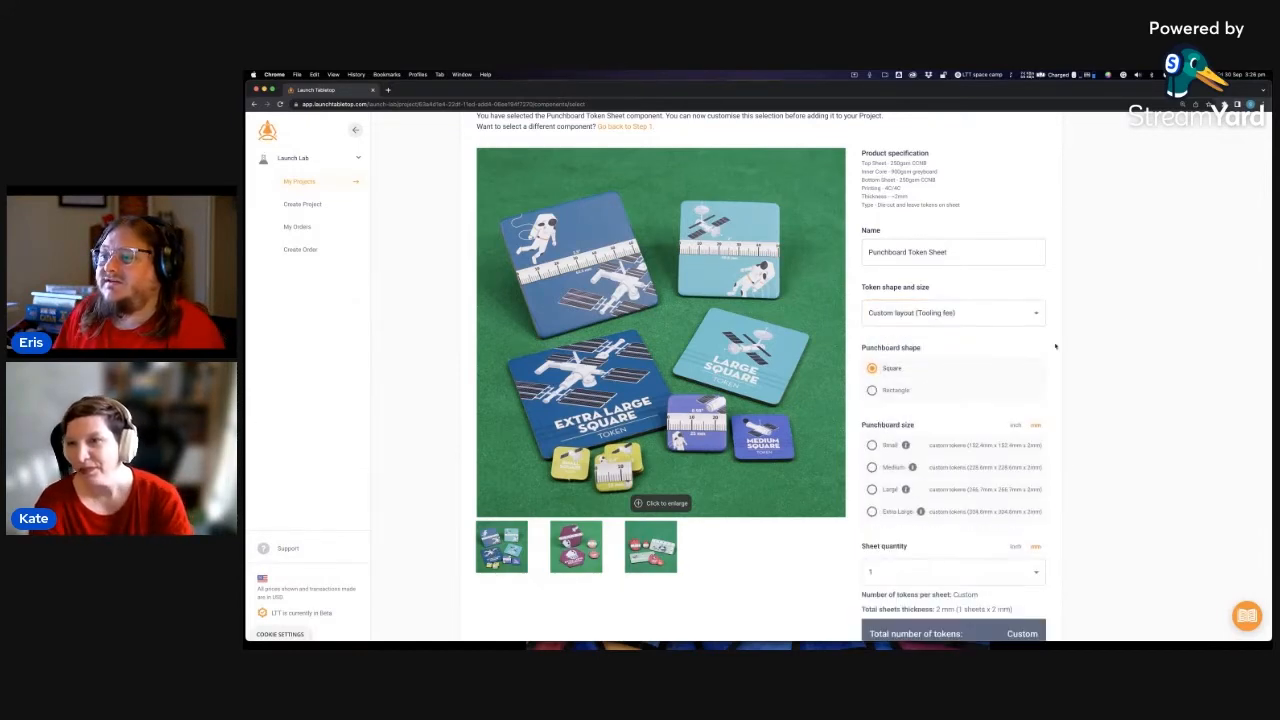
{"action": "scroll", "coordinate": [1060, 346], "scroll_direction": "up", "scroll_amount": 1}
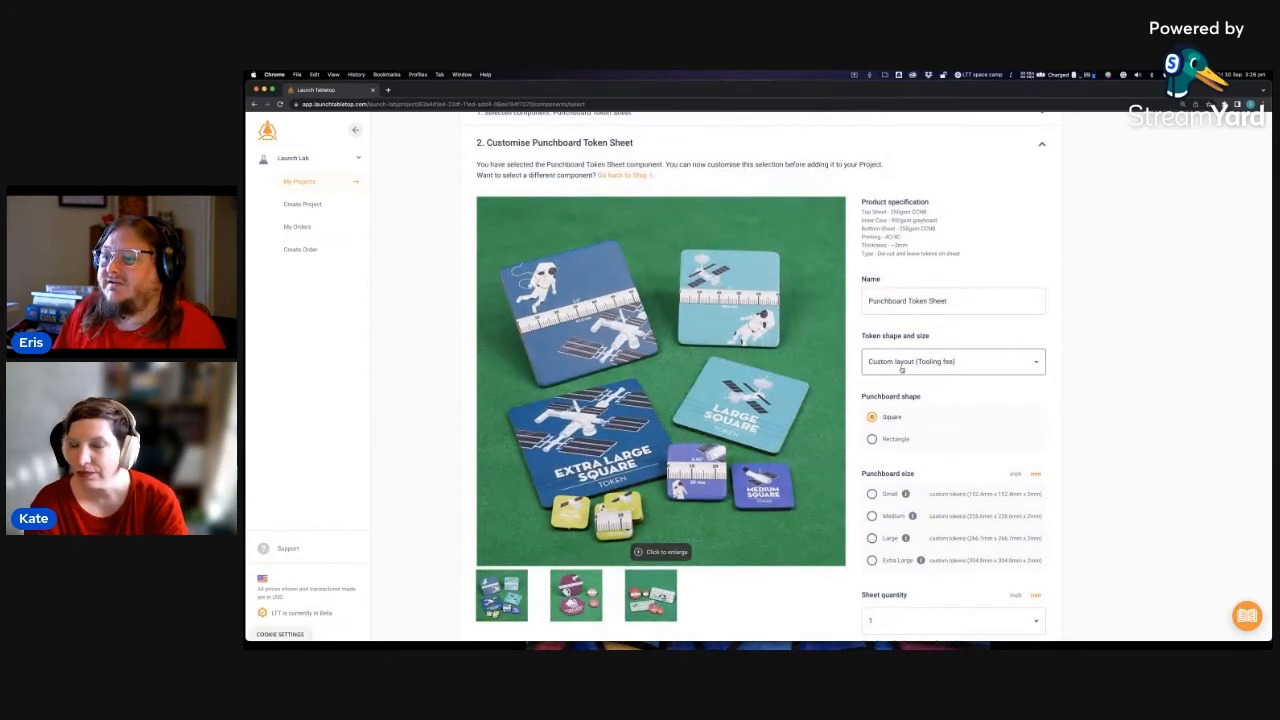
{"action": "scroll", "coordinate": [901, 372], "scroll_direction": "down", "scroll_amount": 1}
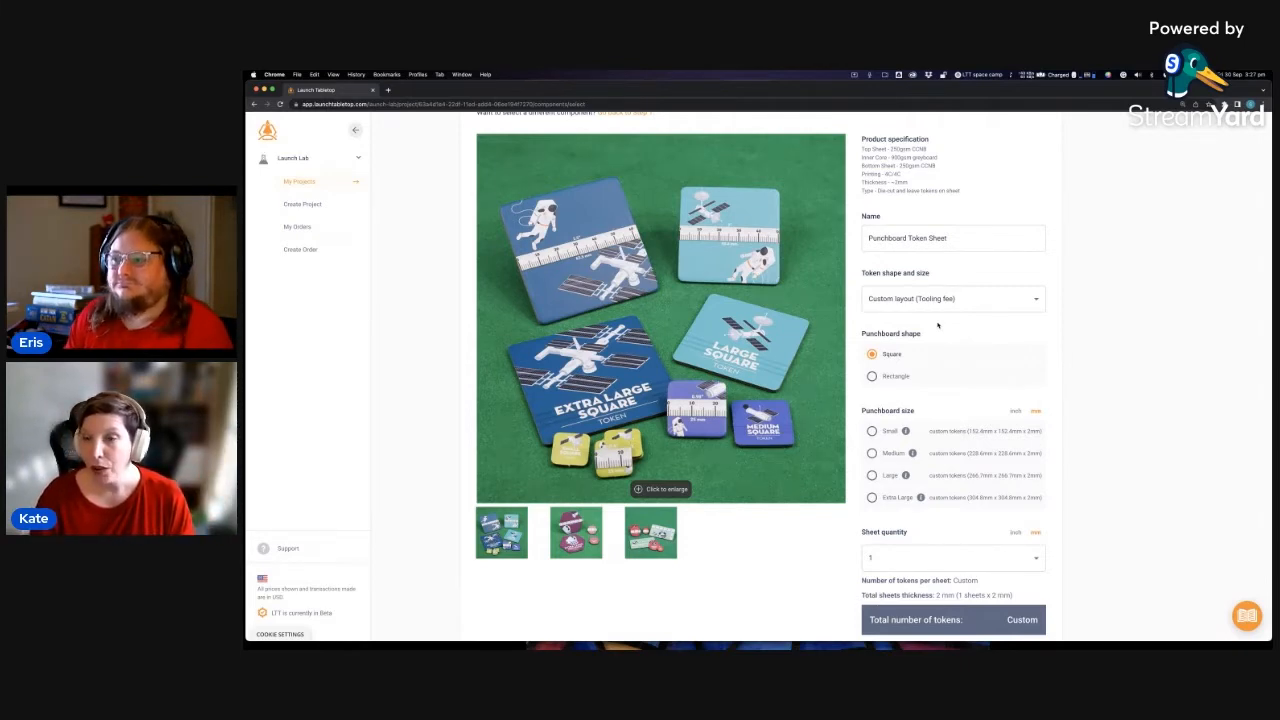
- Change the token shape and size to Small circle (15mm diameter) with a square punchboard
{"action": "left_click", "coordinate": [947, 307]}
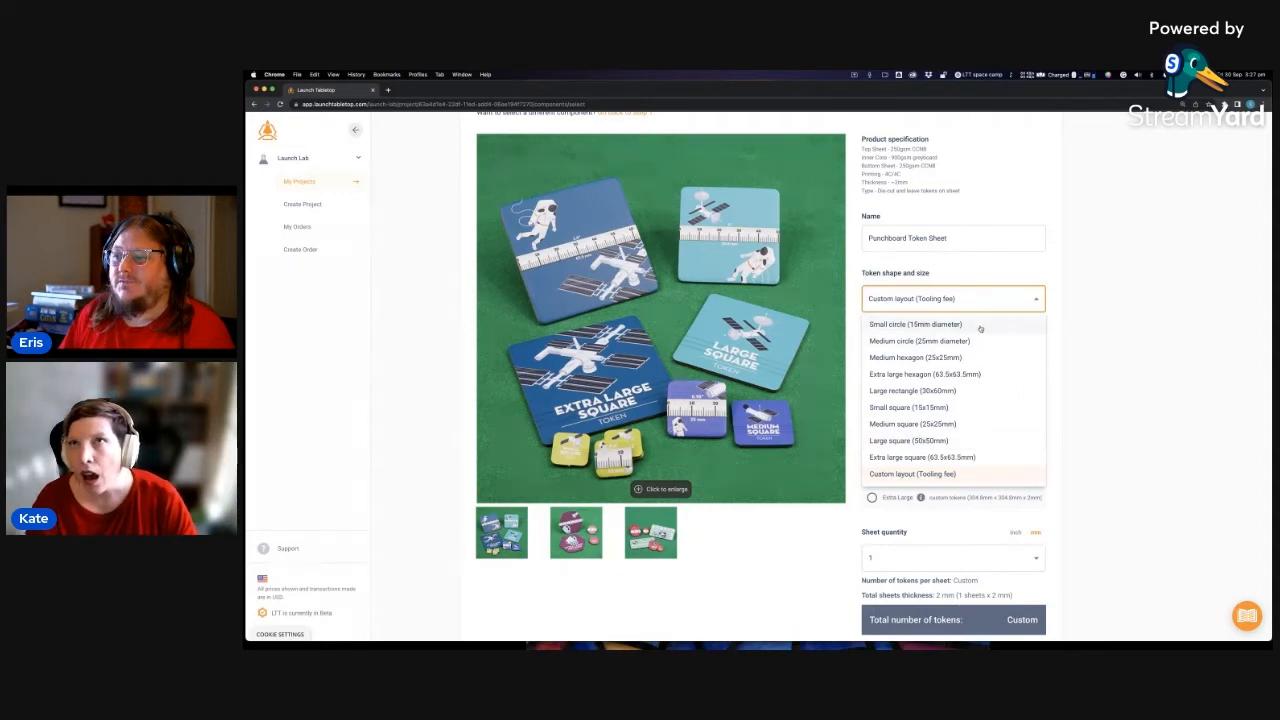
{"action": "left_click", "coordinate": [1111, 363]}
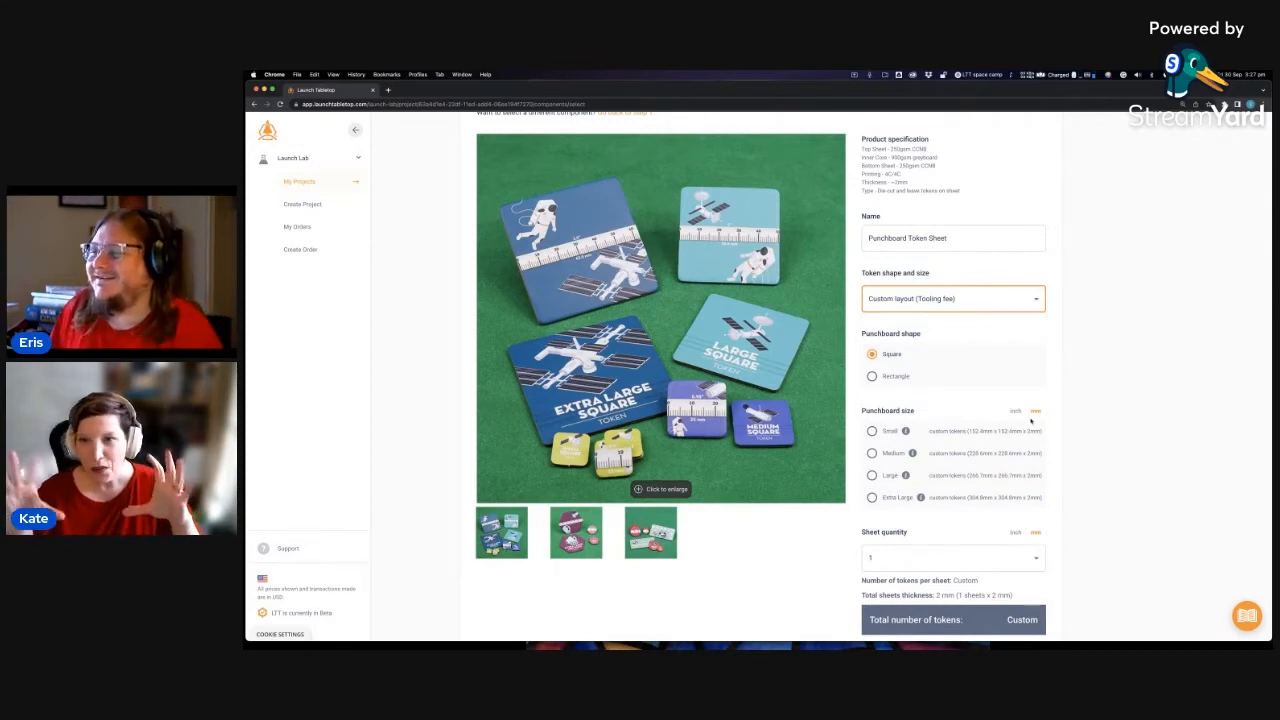
{"action": "left_click", "coordinate": [1008, 303]}
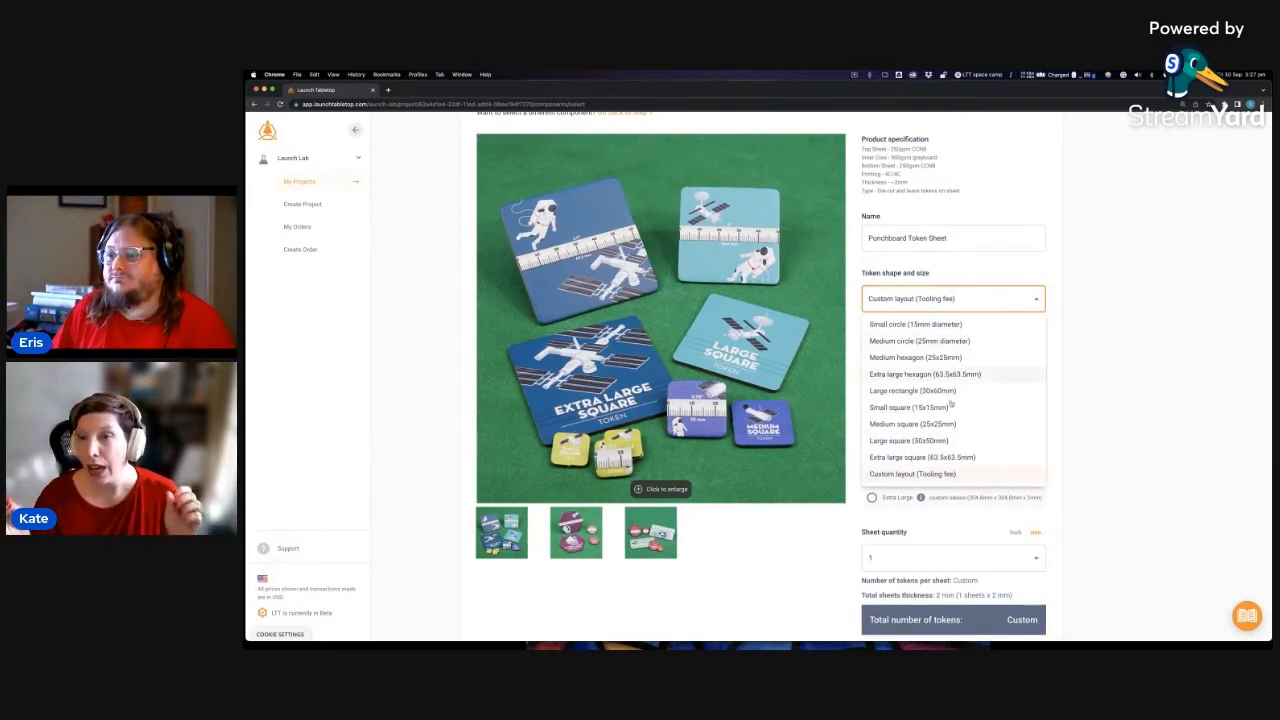
{"action": "left_click", "coordinate": [888, 325]}
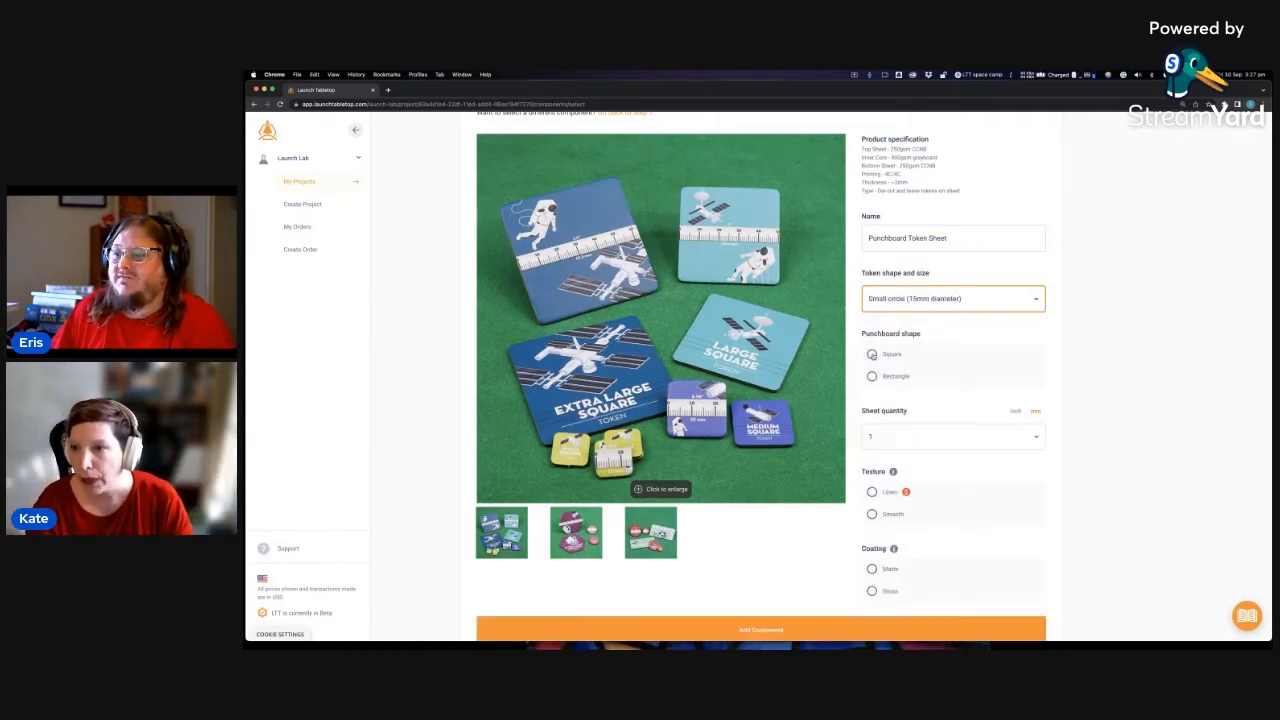
{"action": "scroll", "coordinate": [911, 387], "scroll_direction": "down", "scroll_amount": 1}
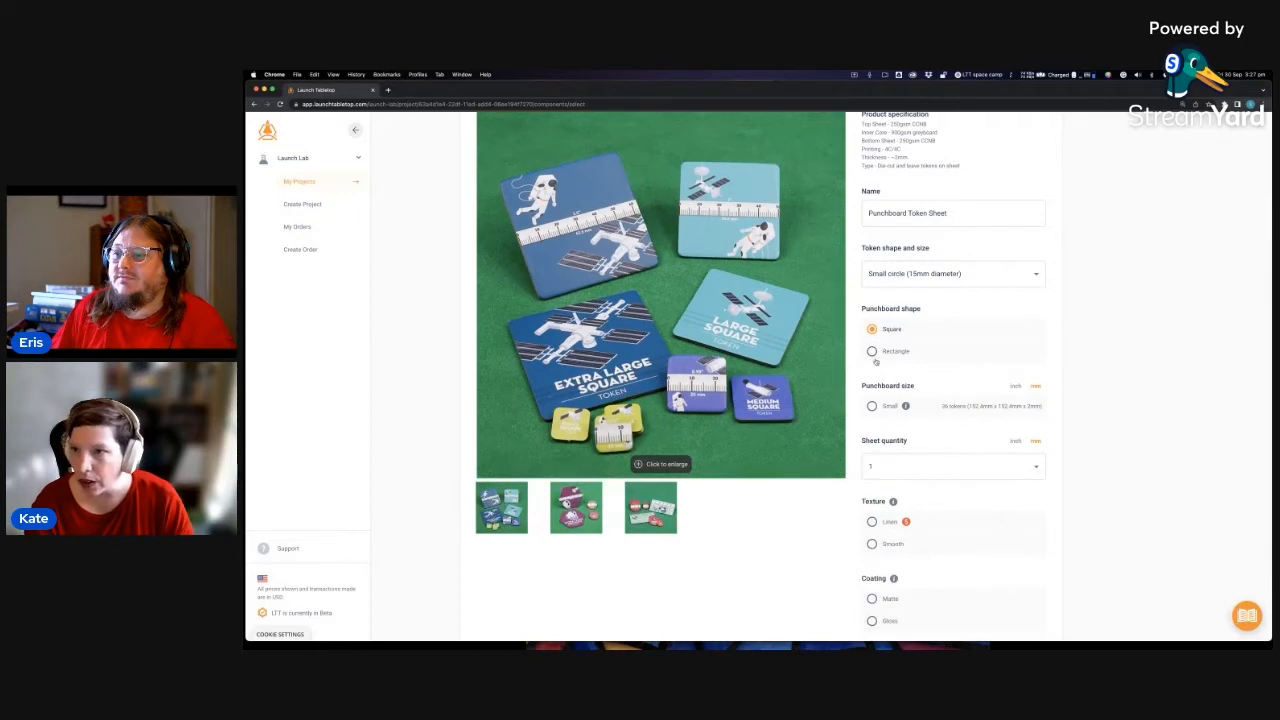
- Change the tokens to Medium circle (25mm diameter) on a square punchboard of the Small size
{"action": "left_click", "coordinate": [906, 275]}
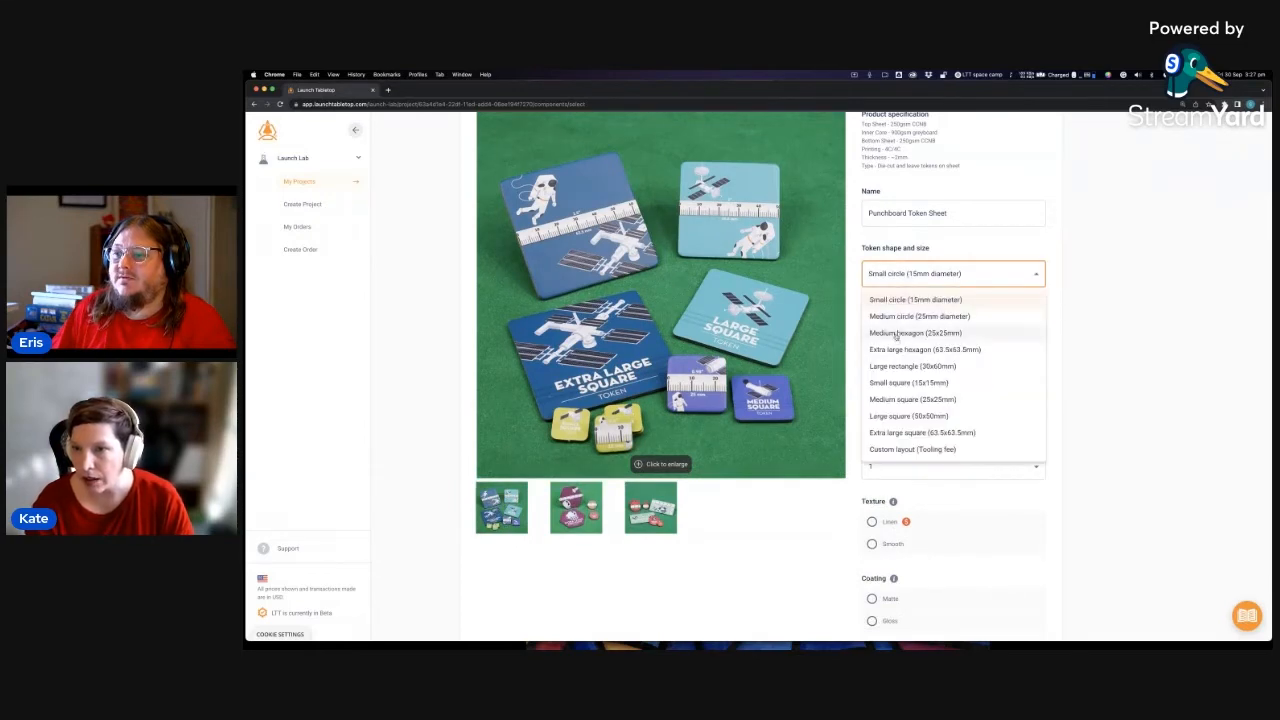
{"action": "left_click", "coordinate": [894, 318]}
{"action": "left_click", "coordinate": [872, 329]}
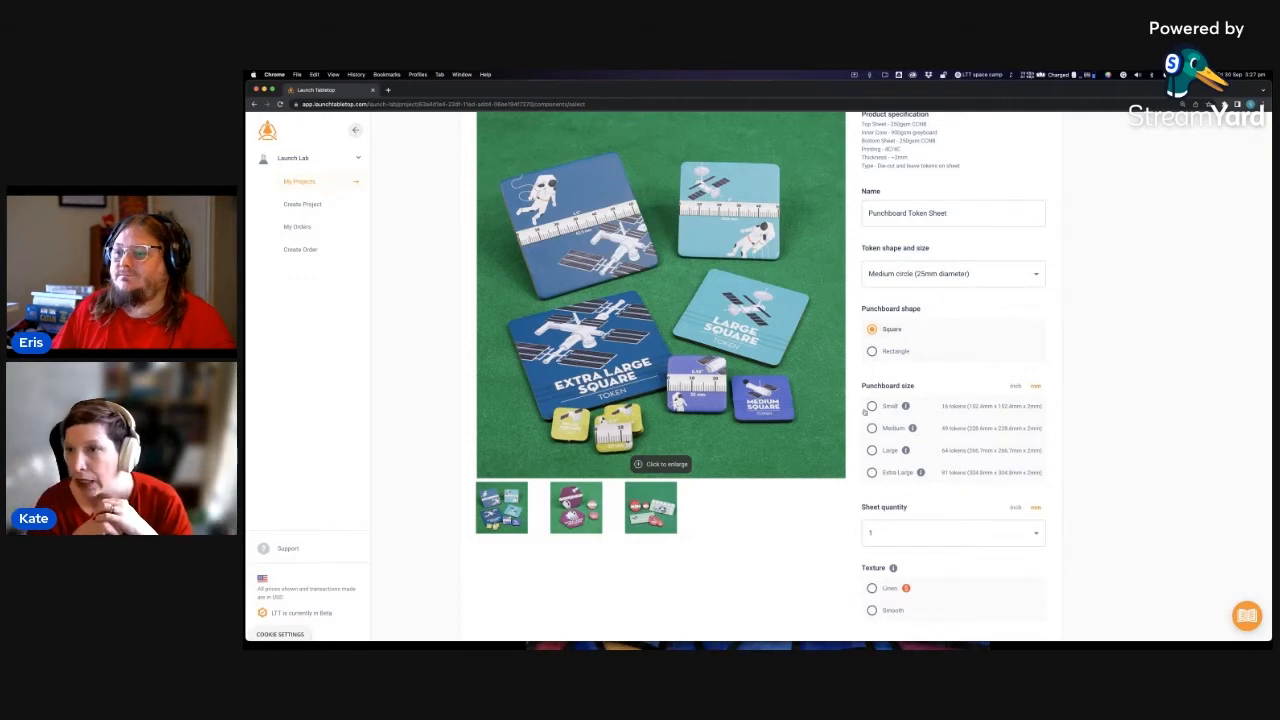
{"action": "left_click", "coordinate": [872, 406]}
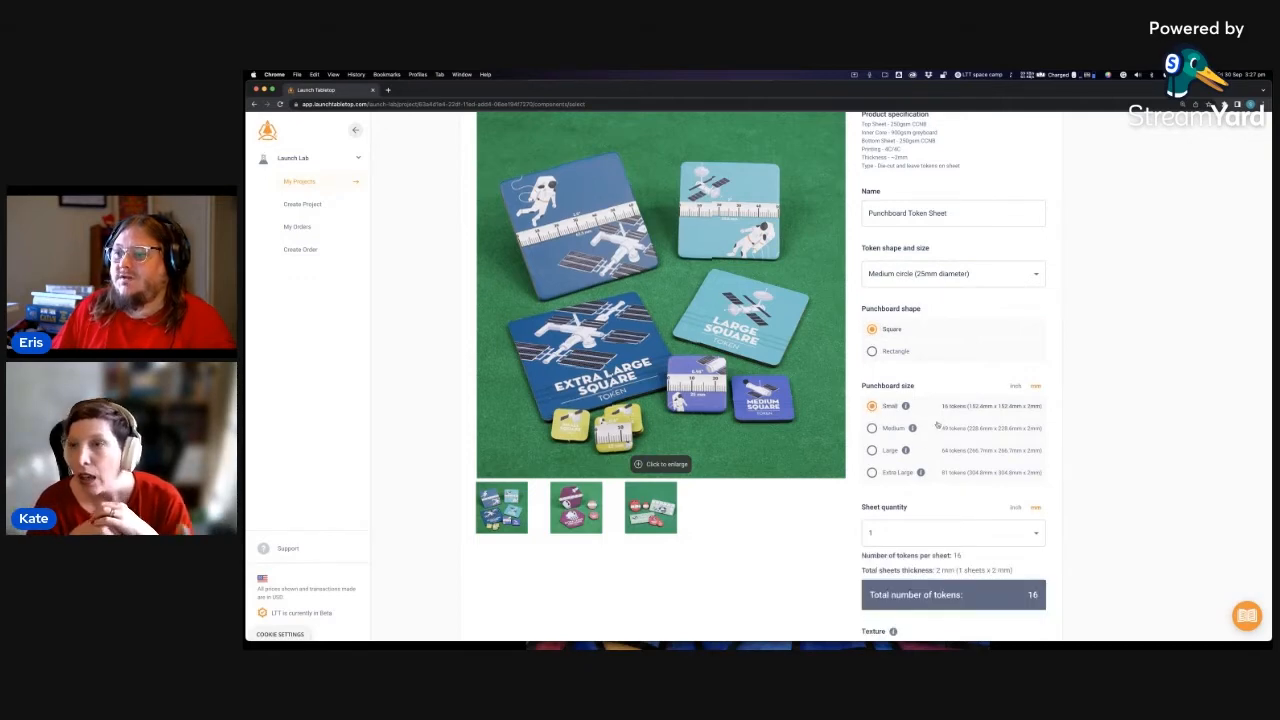
{"action": "scroll", "coordinate": [940, 440], "scroll_direction": "up", "scroll_amount": 1}
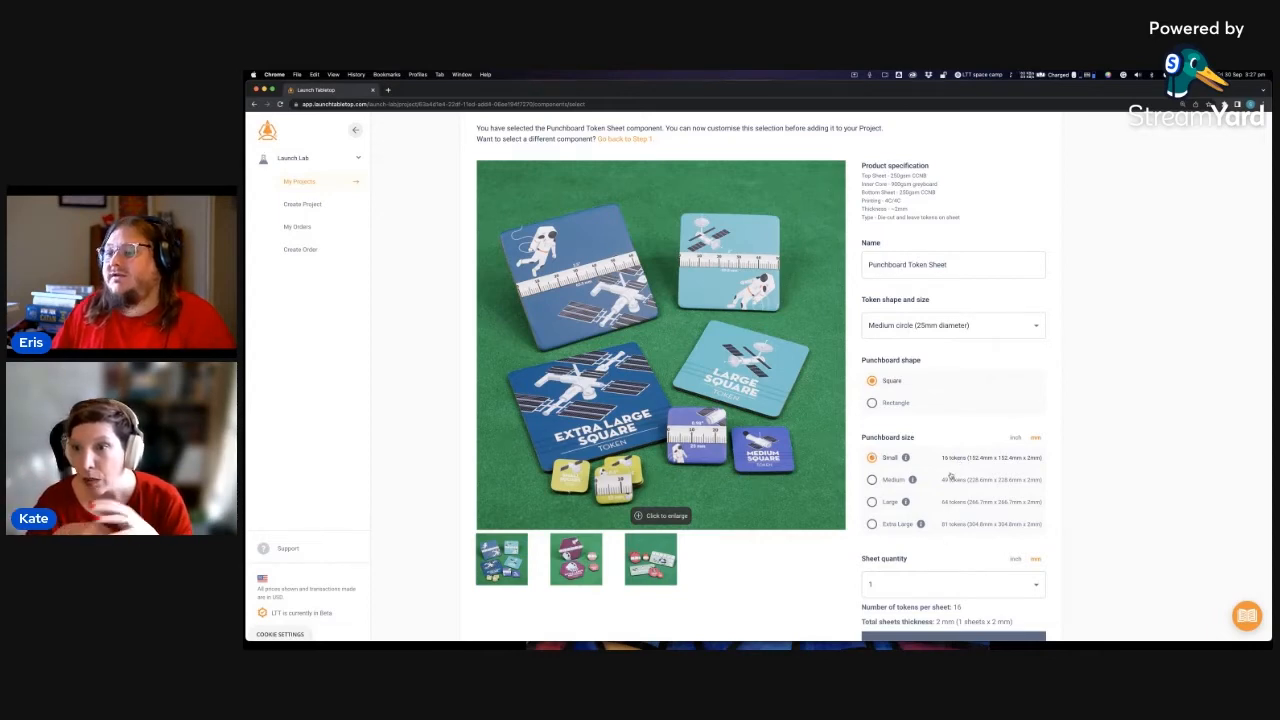
{"action": "scroll", "coordinate": [1103, 456], "scroll_direction": "down", "scroll_amount": 1}
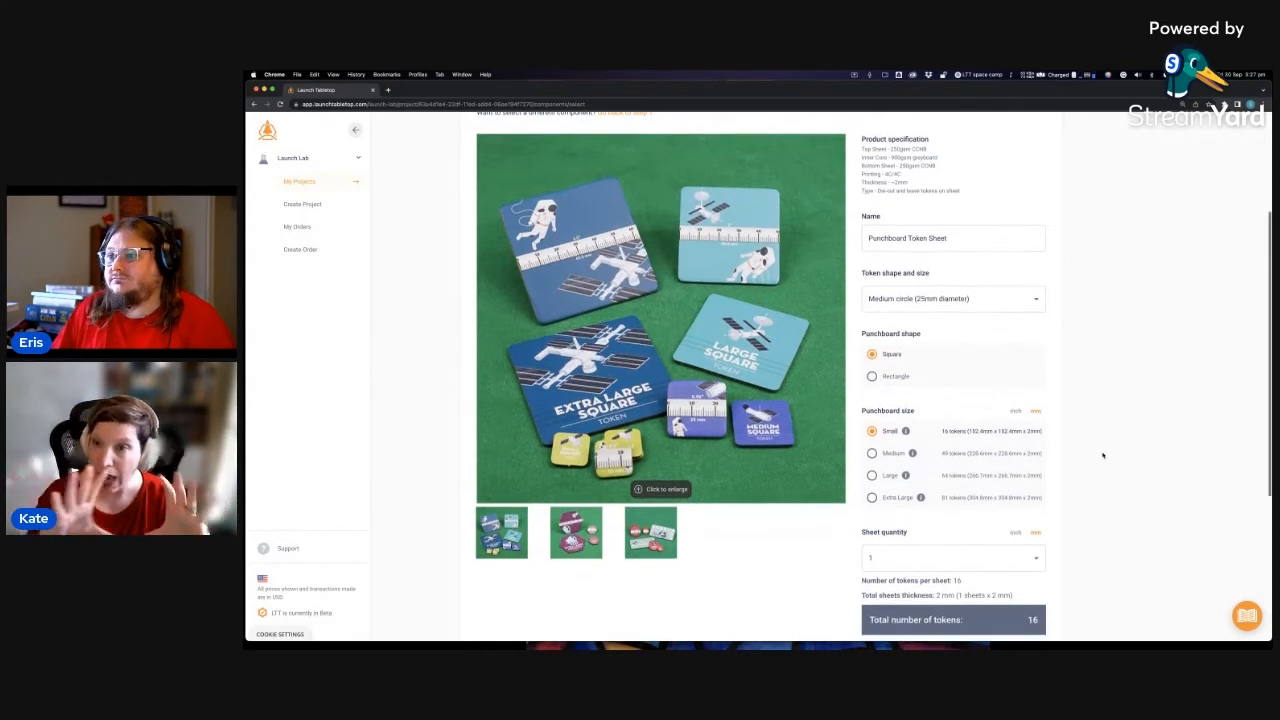
- Try the Rectangle punchboard shape for the medium circle tokens and return to a Small square punchboard
{"action": "left_click", "coordinate": [871, 376]}
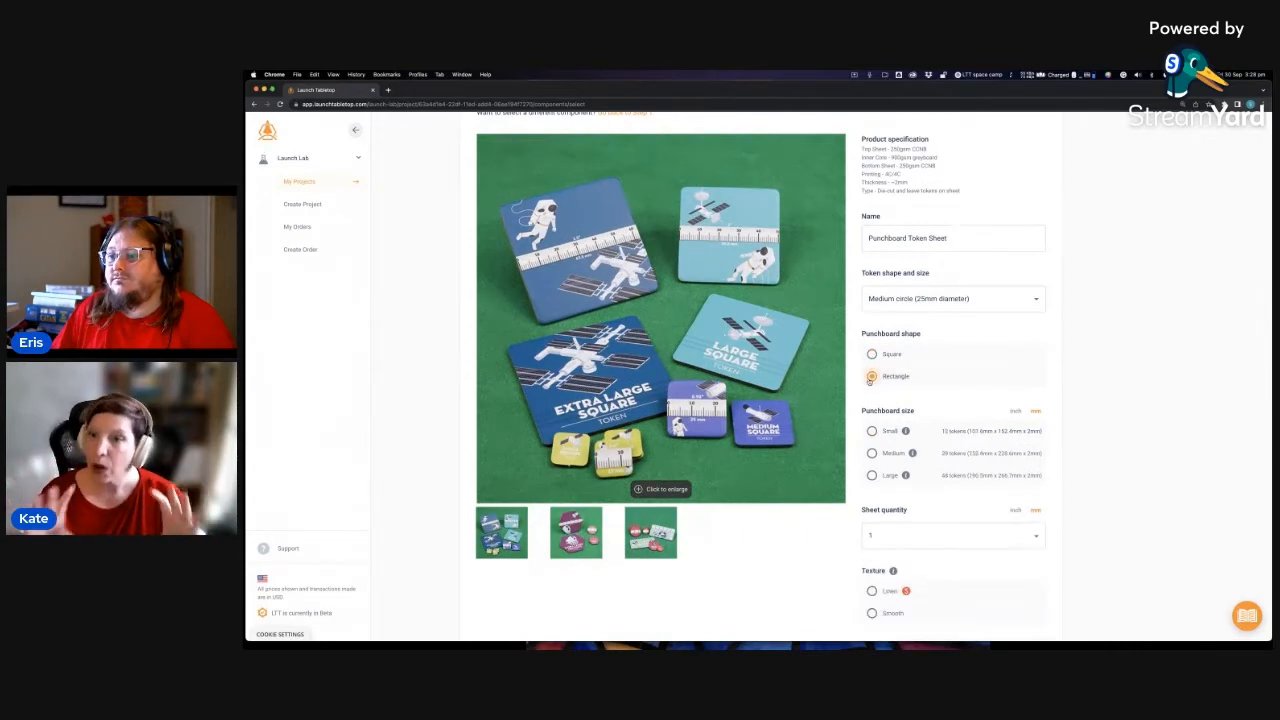
{"action": "left_click", "coordinate": [871, 354]}
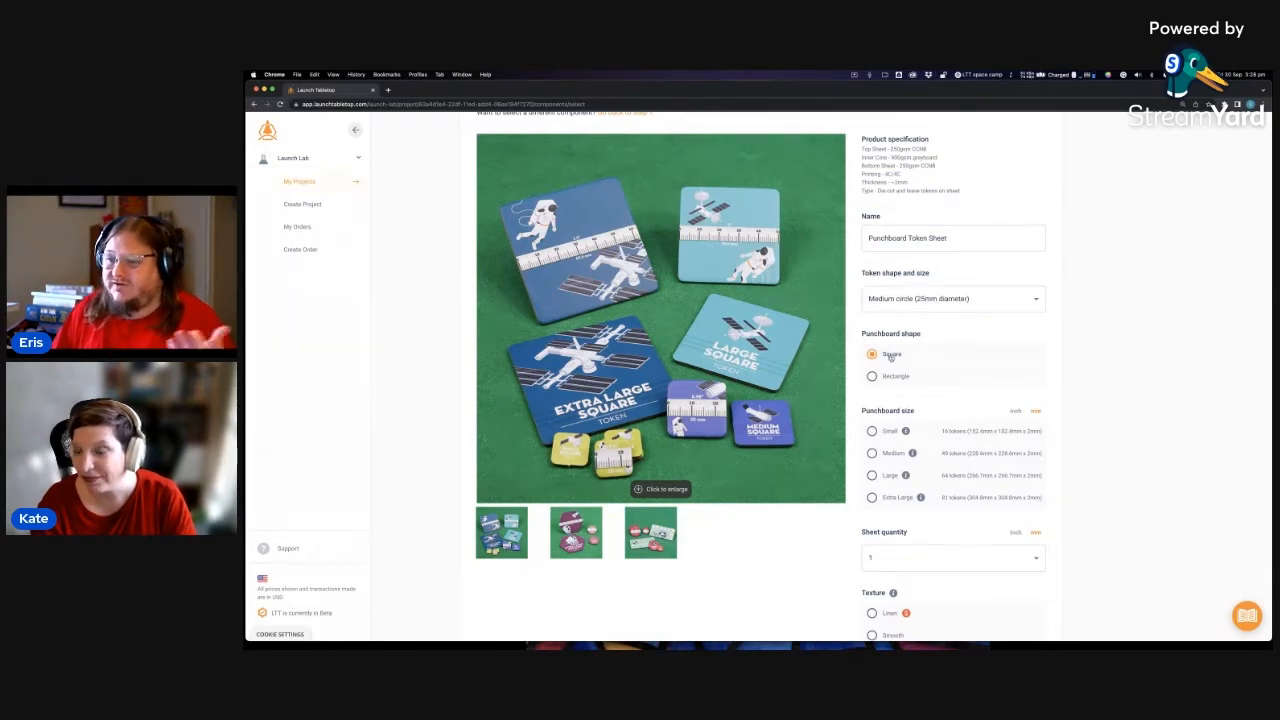
{"action": "left_click", "coordinate": [872, 431]}
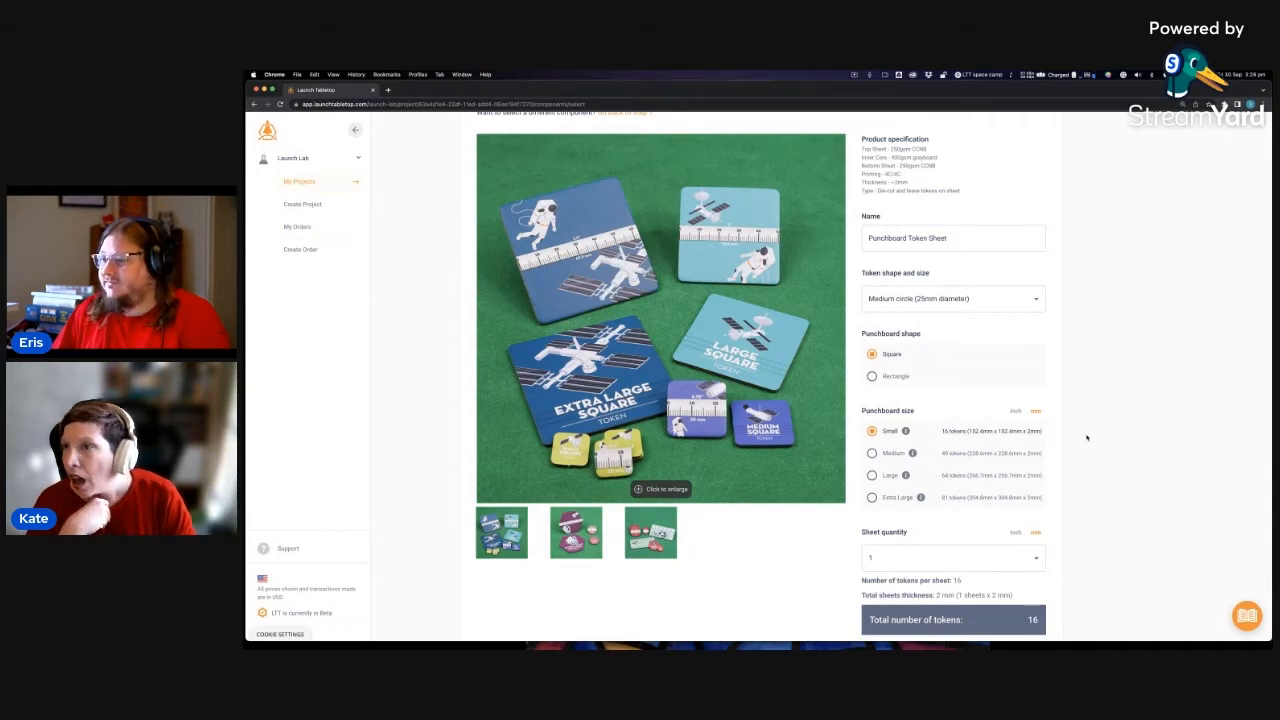
- Review the token count, sheet quantity, texture and coating options for the small square punchboard
{"action": "scroll", "coordinate": [1087, 437], "scroll_direction": "down", "scroll_amount": 2}
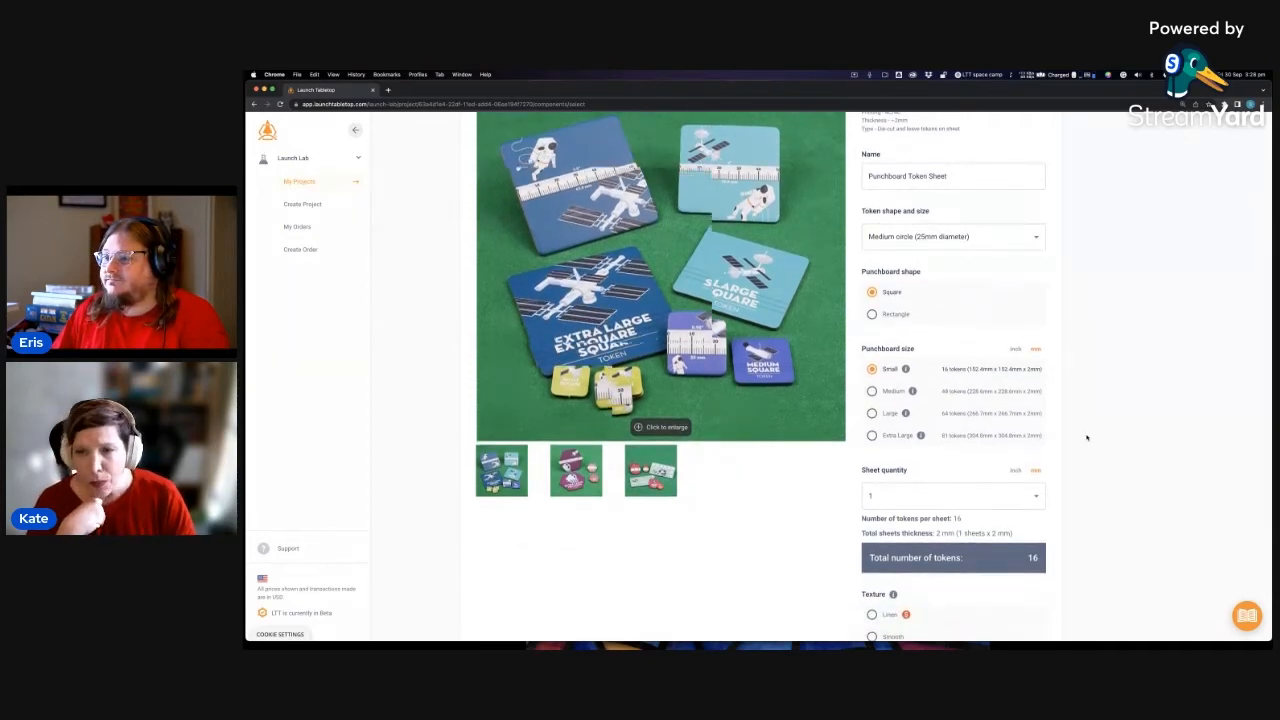
{"action": "scroll", "coordinate": [1087, 437], "scroll_direction": "down", "scroll_amount": 2}
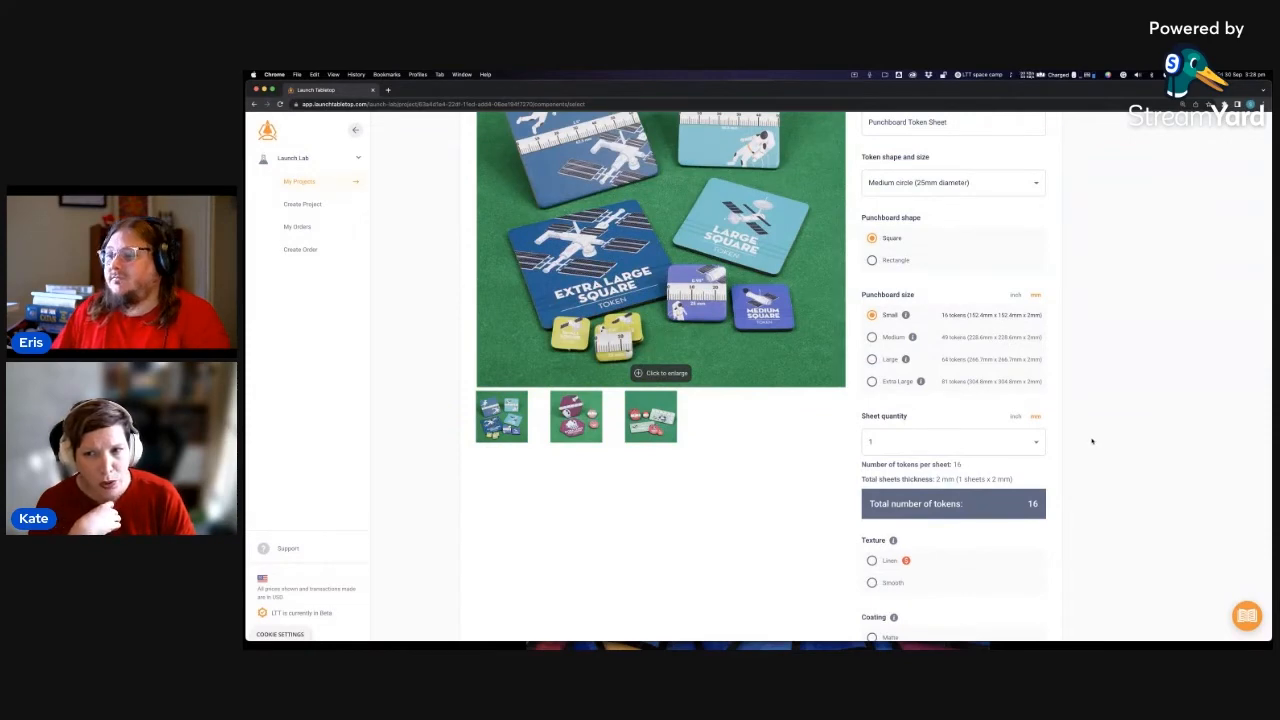
{"action": "scroll", "coordinate": [1092, 441], "scroll_direction": "up", "scroll_amount": 2}
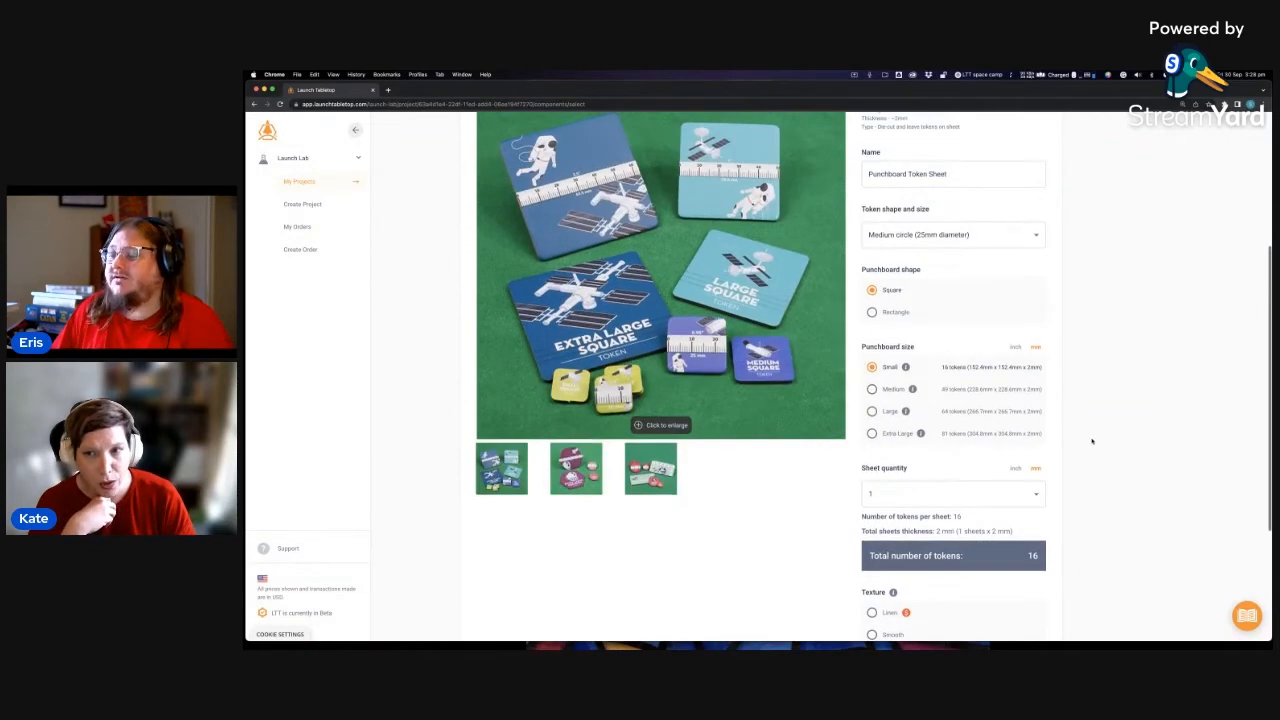
{"action": "scroll", "coordinate": [1092, 441], "scroll_direction": "up", "scroll_amount": 1}
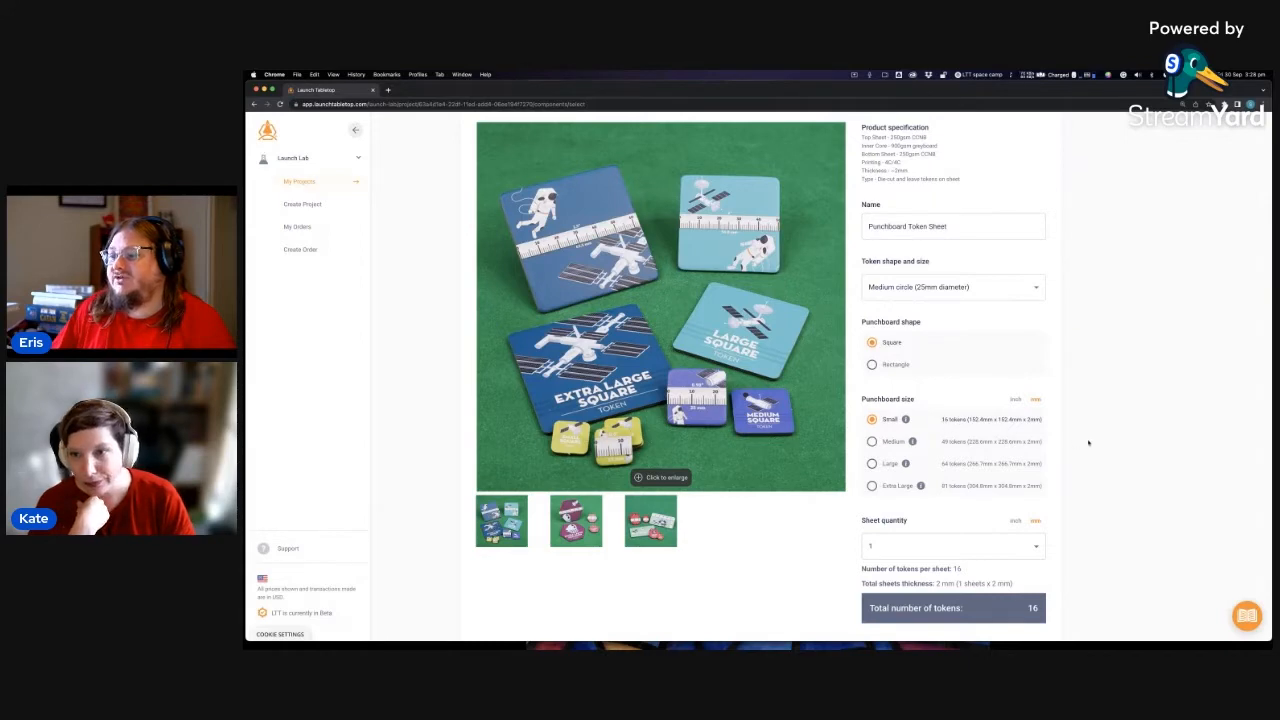
{"action": "scroll", "coordinate": [1105, 448], "scroll_direction": "down", "scroll_amount": 1}
{"action": "scroll", "coordinate": [1105, 448], "scroll_direction": "up", "scroll_amount": 2}
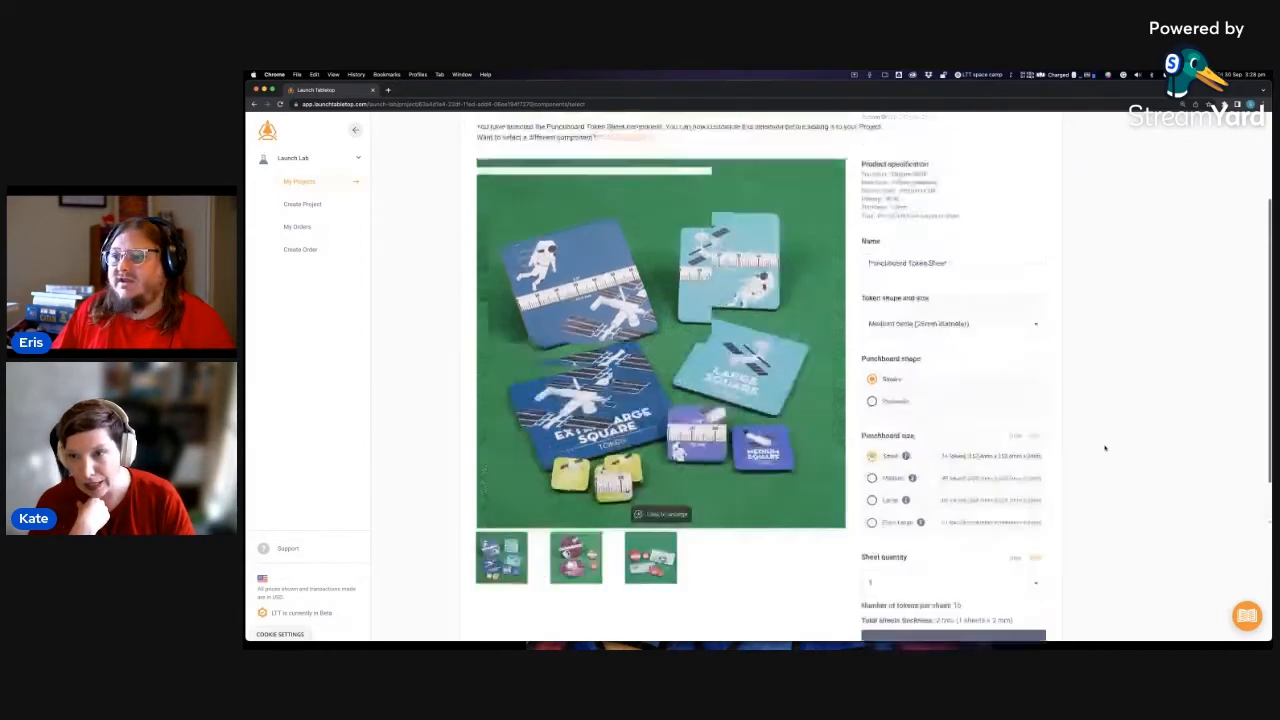
{"action": "scroll", "coordinate": [1105, 448], "scroll_direction": "down", "scroll_amount": 1}
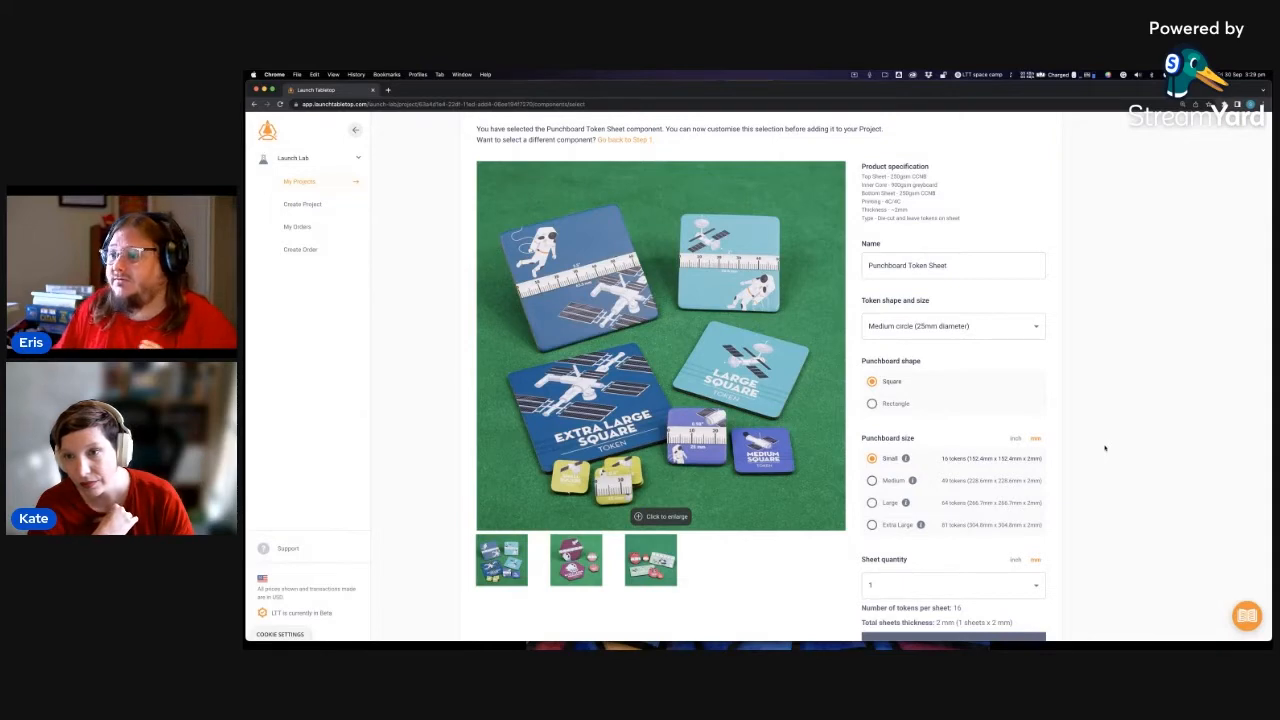
- Switch the token shape and size to Custom layout (Tooling fee) and choose a square punchboard
{"action": "left_click", "coordinate": [1000, 326]}
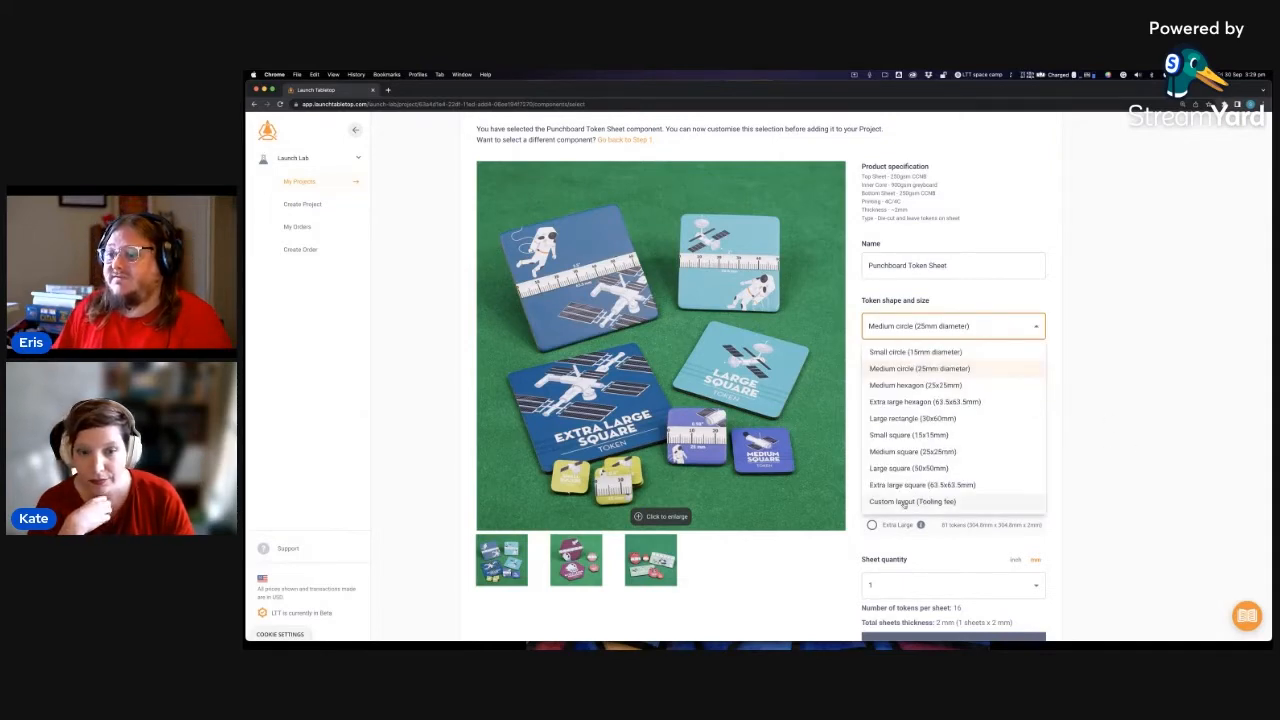
{"action": "left_click", "coordinate": [903, 502]}
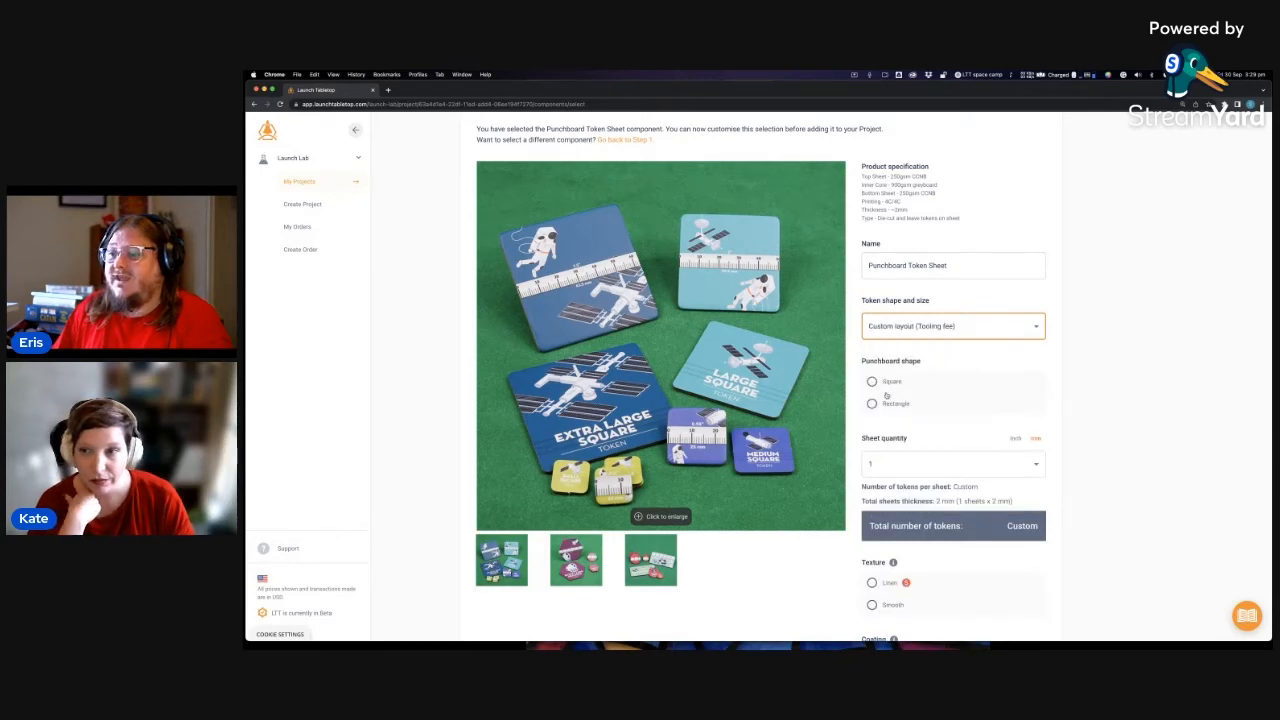
{"action": "scroll", "coordinate": [886, 396], "scroll_direction": "down", "scroll_amount": 1}
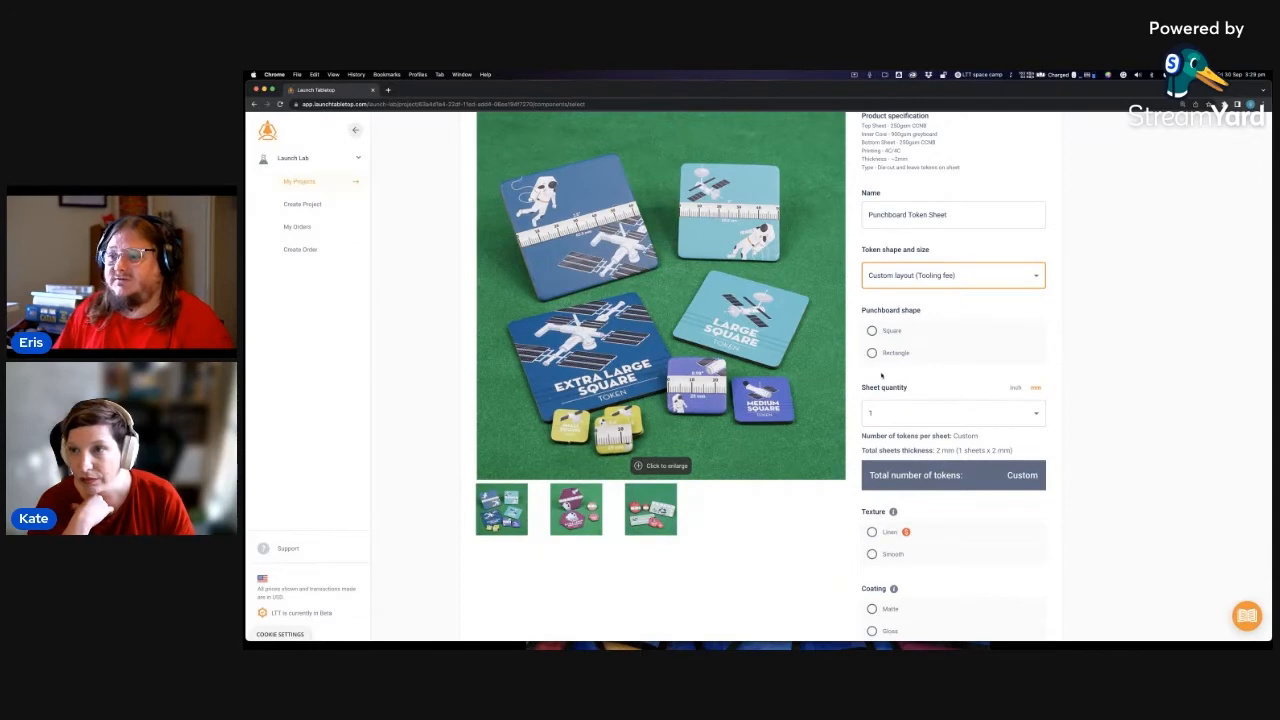
{"action": "left_click", "coordinate": [872, 330]}
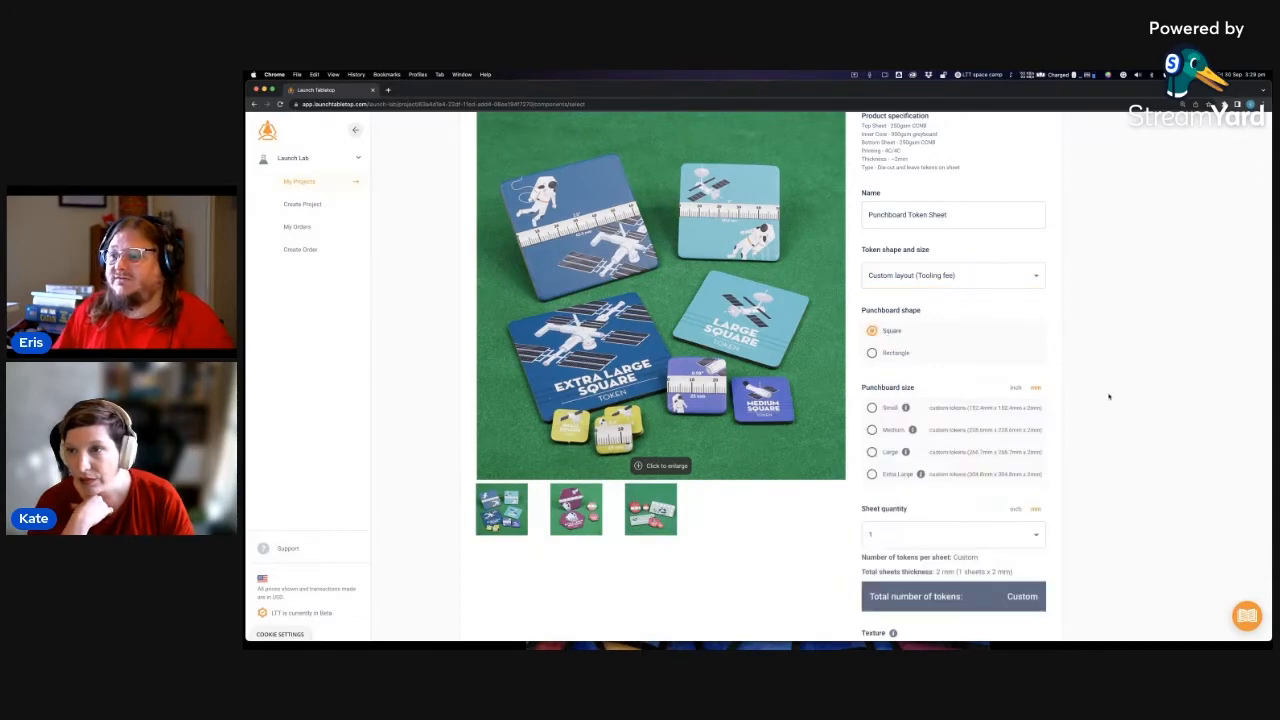
{"action": "scroll", "coordinate": [1108, 396], "scroll_direction": "down", "scroll_amount": 2}
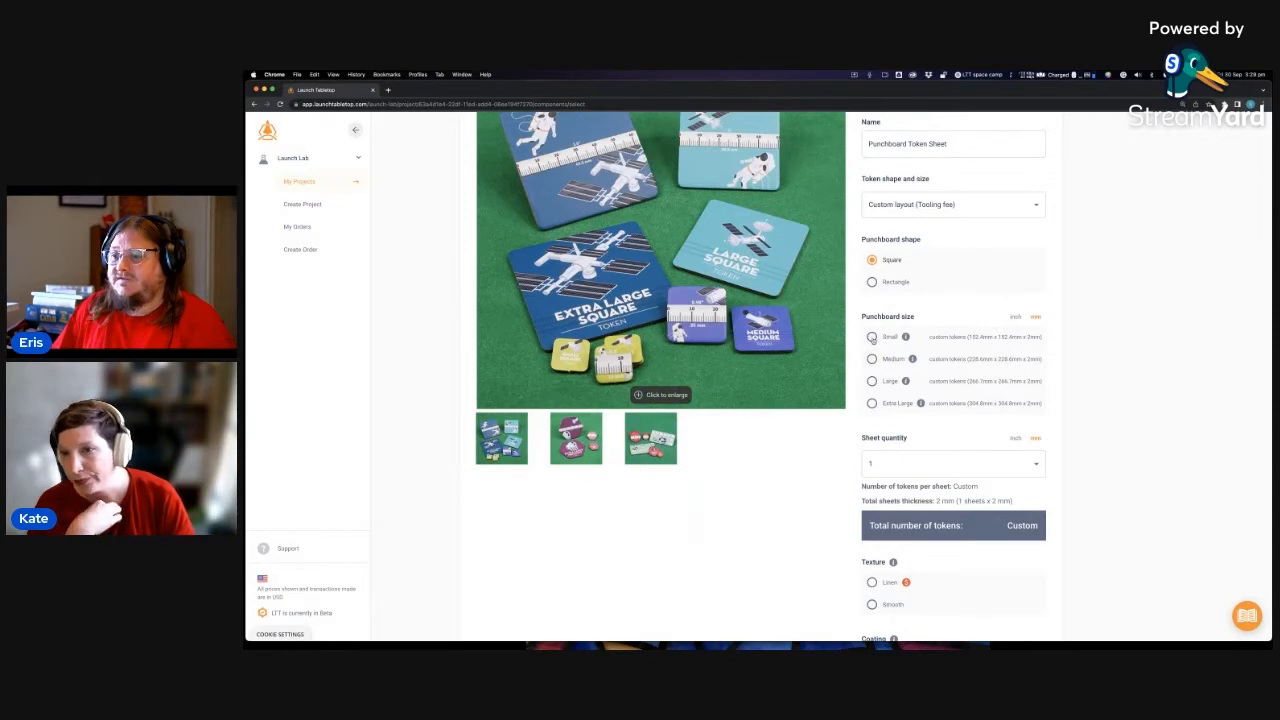
- Set the custom layout's punchboard size to Small, with a Smooth texture and a Gloss coating
{"action": "left_click", "coordinate": [872, 337]}
{"action": "scroll", "coordinate": [1072, 372], "scroll_direction": "up", "scroll_amount": 2}
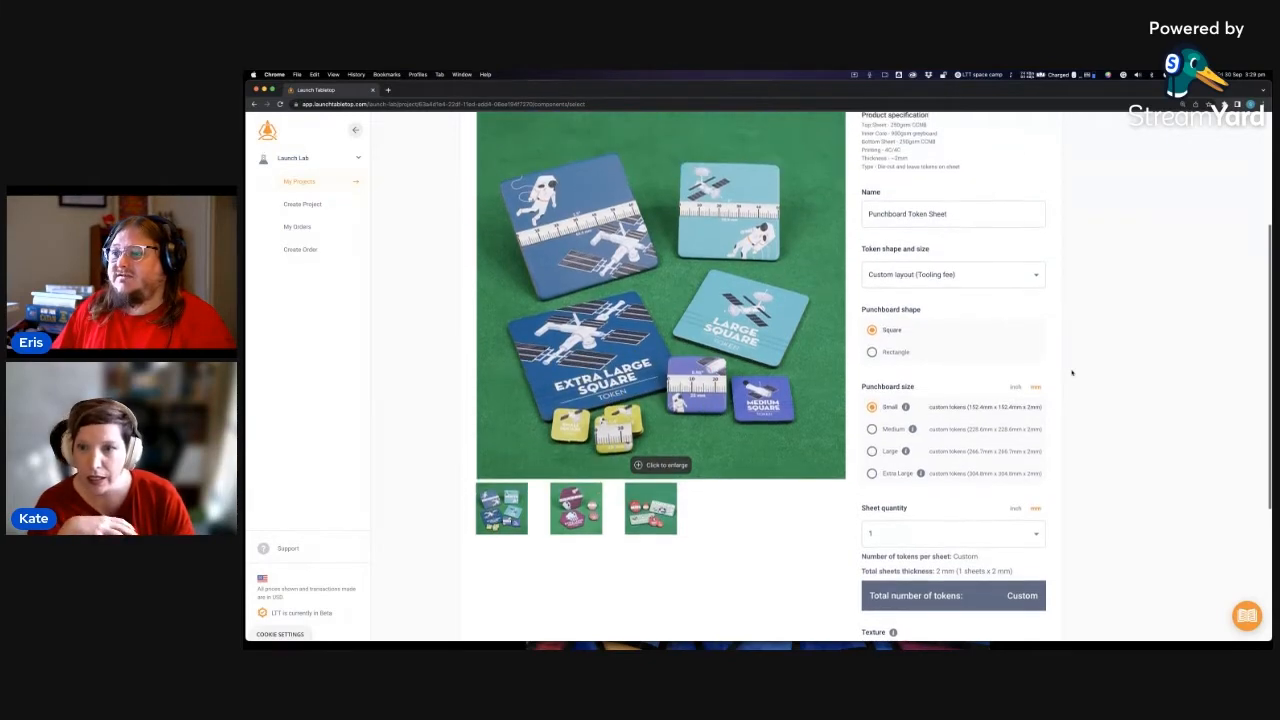
{"action": "scroll", "coordinate": [1072, 372], "scroll_direction": "down", "scroll_amount": 1}
{"action": "scroll", "coordinate": [1072, 372], "scroll_direction": "down", "scroll_amount": 4}
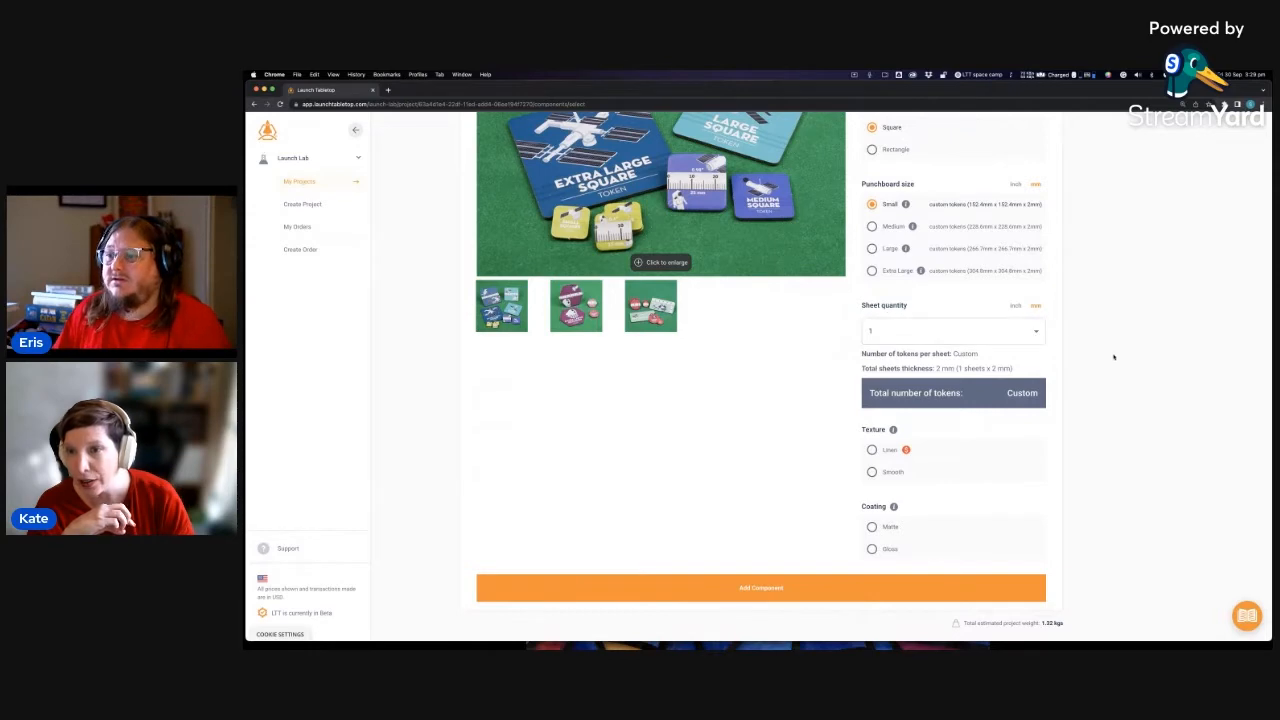
{"action": "scroll", "coordinate": [1113, 356], "scroll_direction": "down", "scroll_amount": 1}
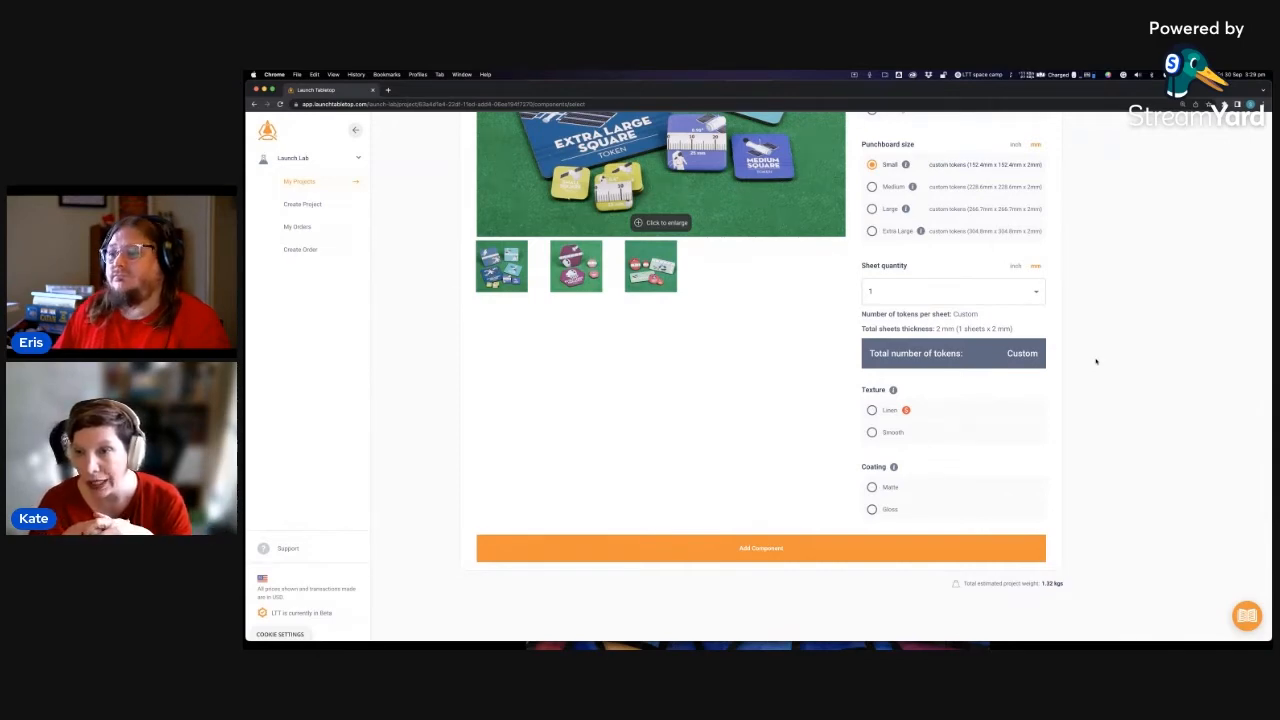
{"action": "scroll", "coordinate": [1096, 361], "scroll_direction": "up", "scroll_amount": 1}
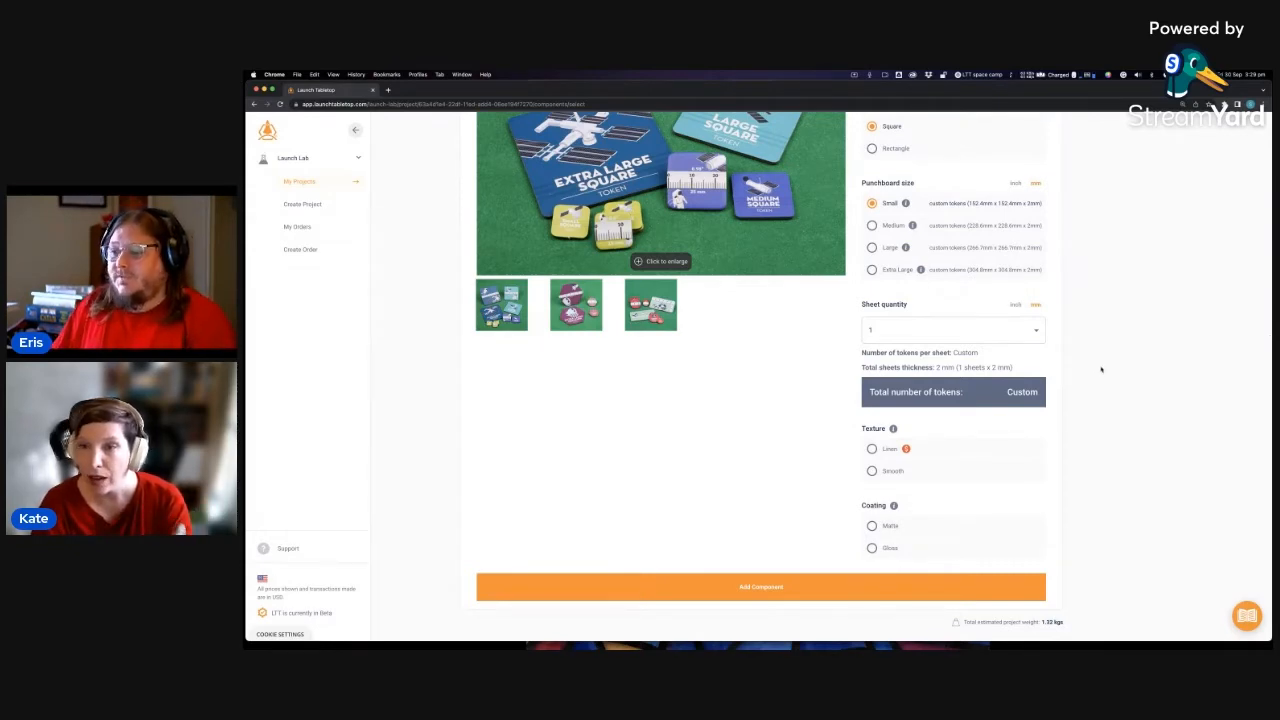
{"action": "scroll", "coordinate": [1104, 367], "scroll_direction": "down", "scroll_amount": 1}
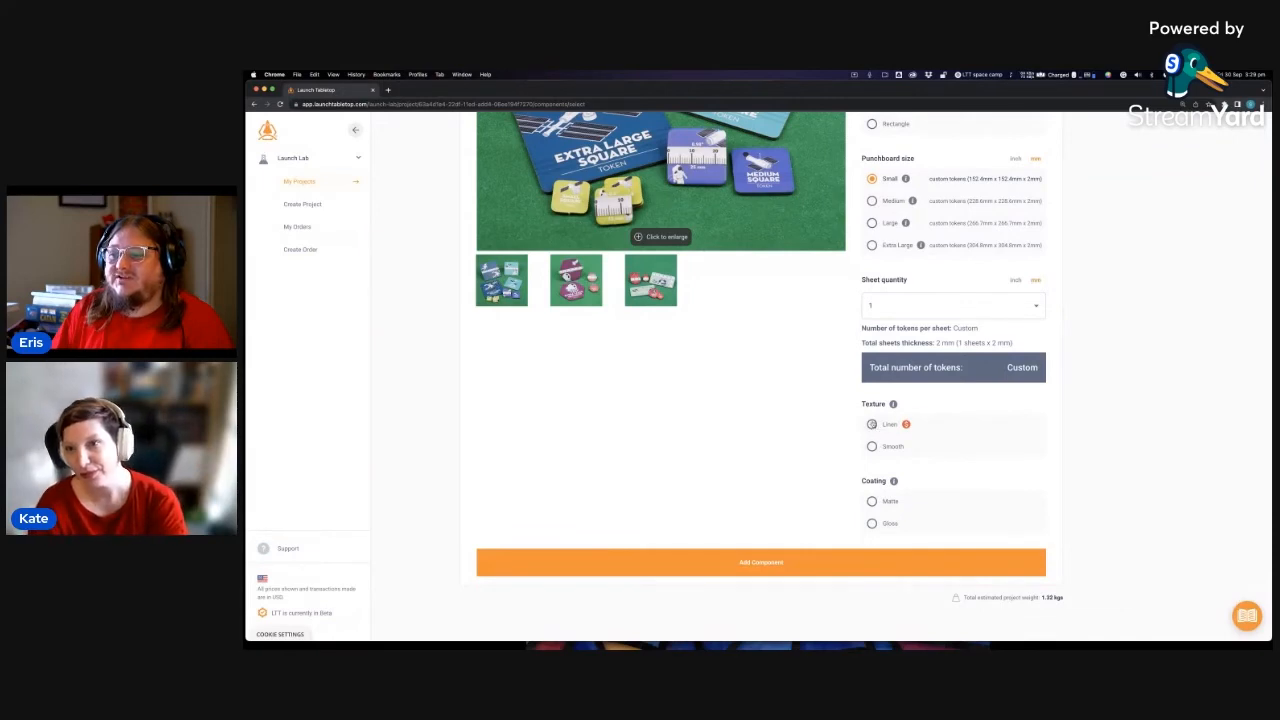
{"action": "left_click", "coordinate": [872, 446]}
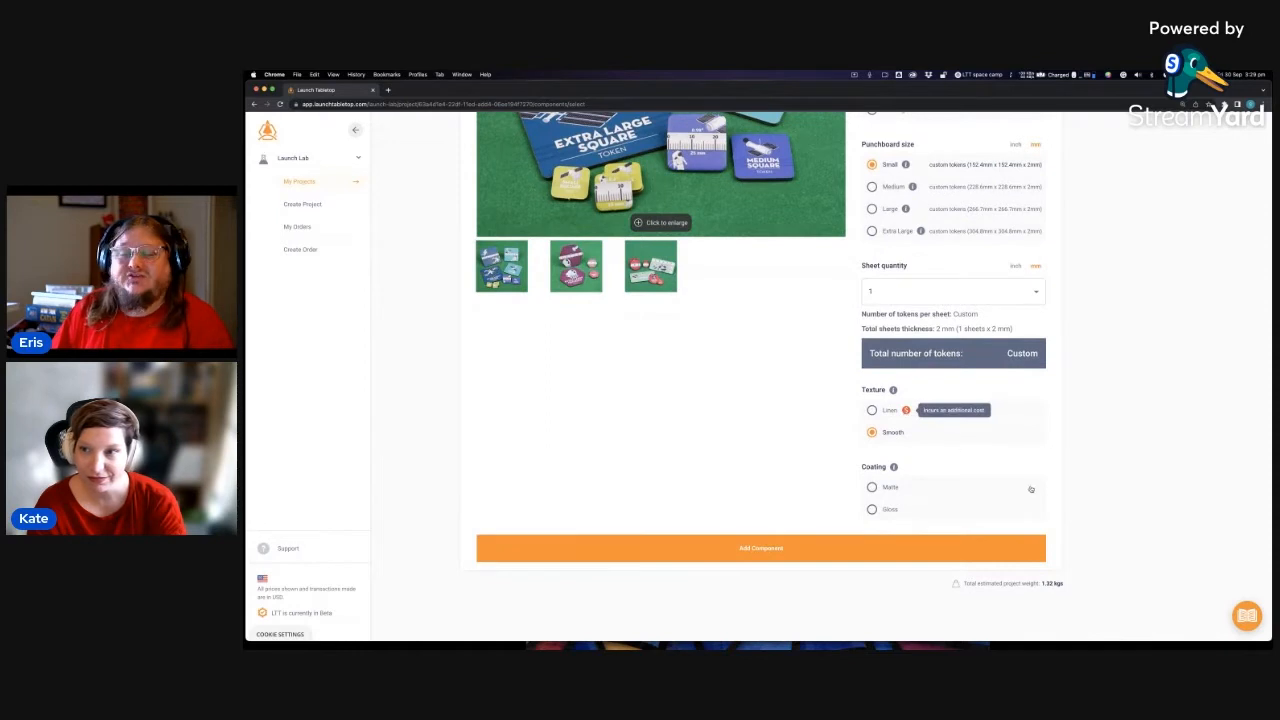
{"action": "left_click", "coordinate": [872, 509]}
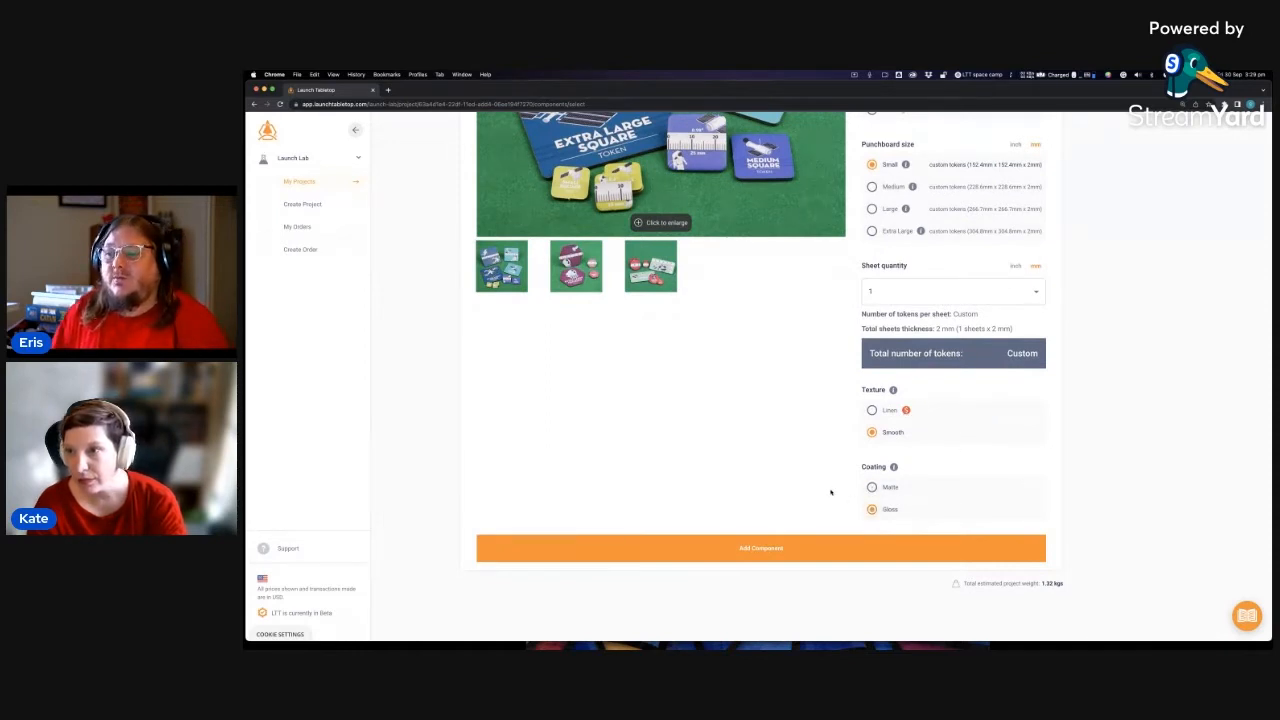
- Add the component to the Spellweaving Spiders project under the name 1Punchboard Token Sheet
{"action": "scroll", "coordinate": [1151, 434], "scroll_direction": "up", "scroll_amount": 1}
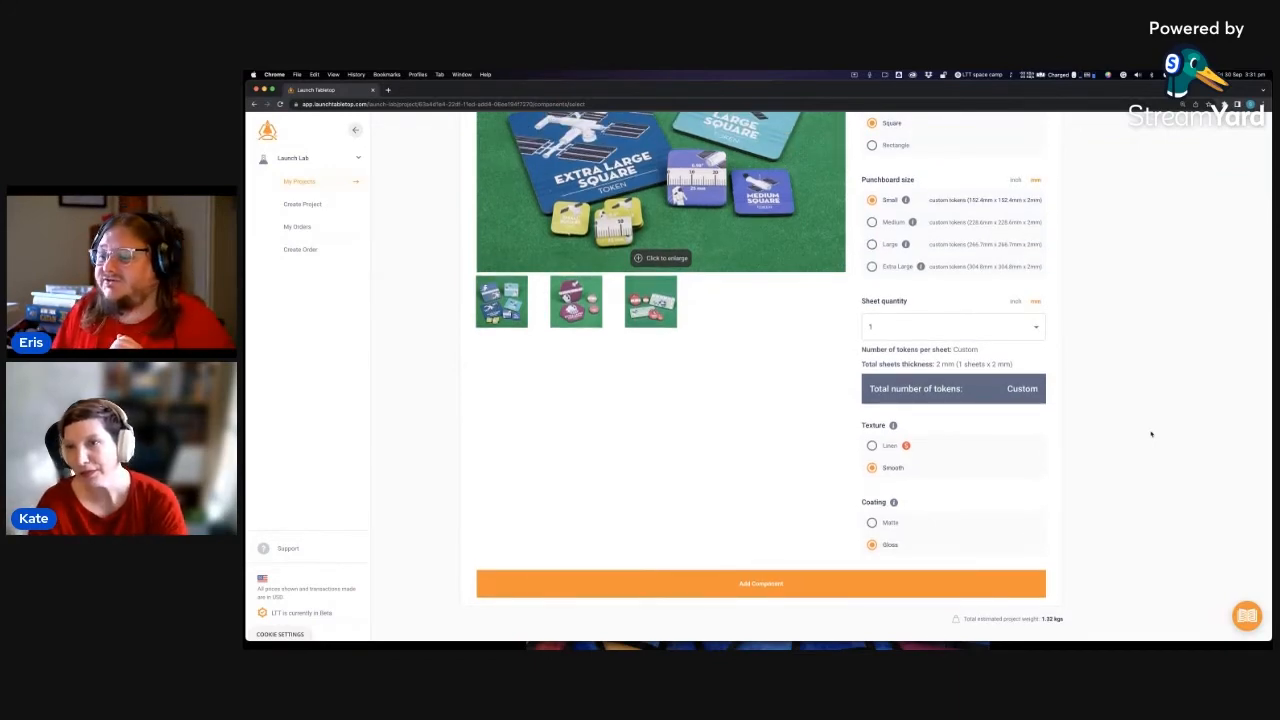
{"action": "scroll", "coordinate": [1151, 434], "scroll_direction": "up", "scroll_amount": 3}
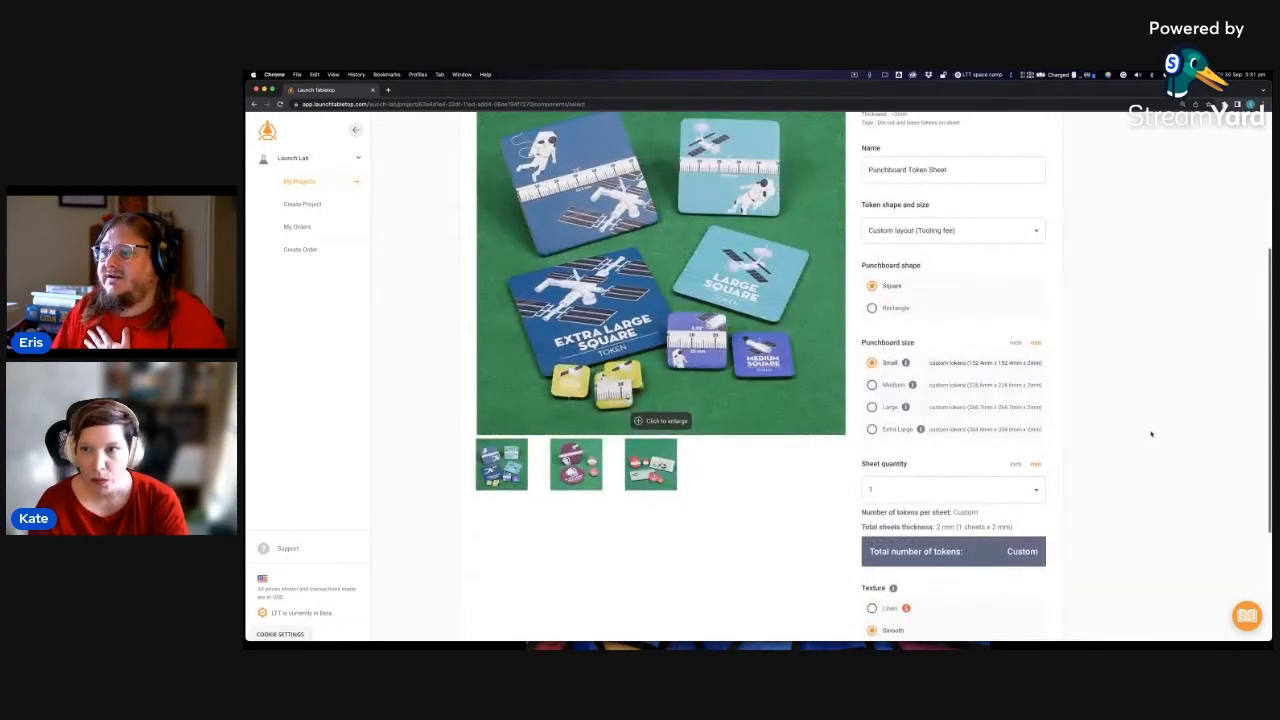
{"action": "scroll", "coordinate": [1151, 434], "scroll_direction": "up", "scroll_amount": 1}
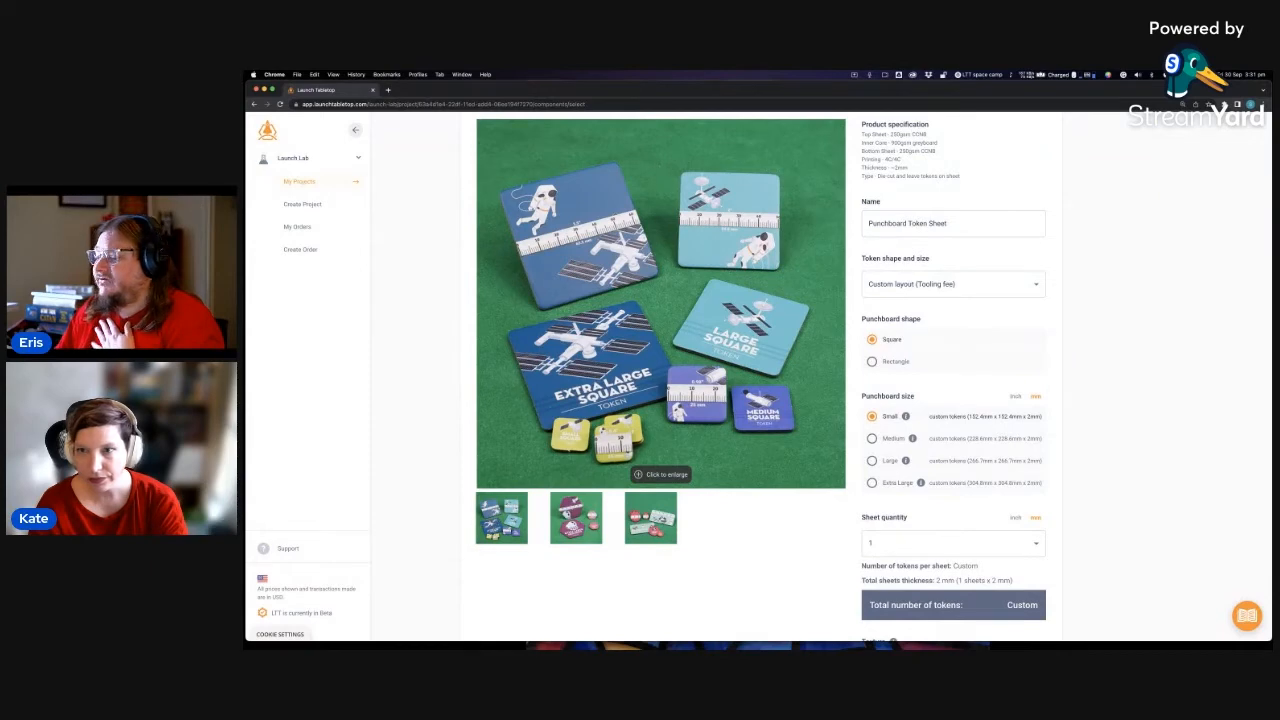
{"action": "scroll", "coordinate": [1074, 374], "scroll_direction": "up", "scroll_amount": 2}
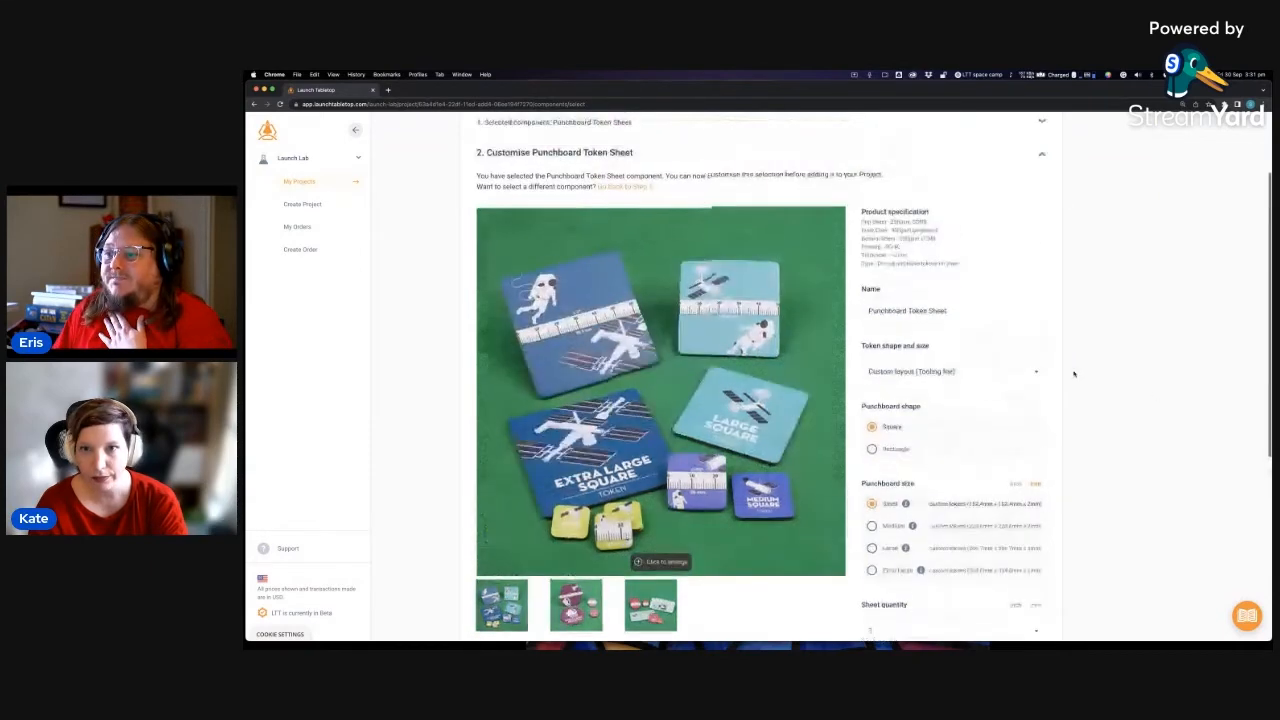
{"action": "scroll", "coordinate": [1074, 372], "scroll_direction": "down", "scroll_amount": 1}
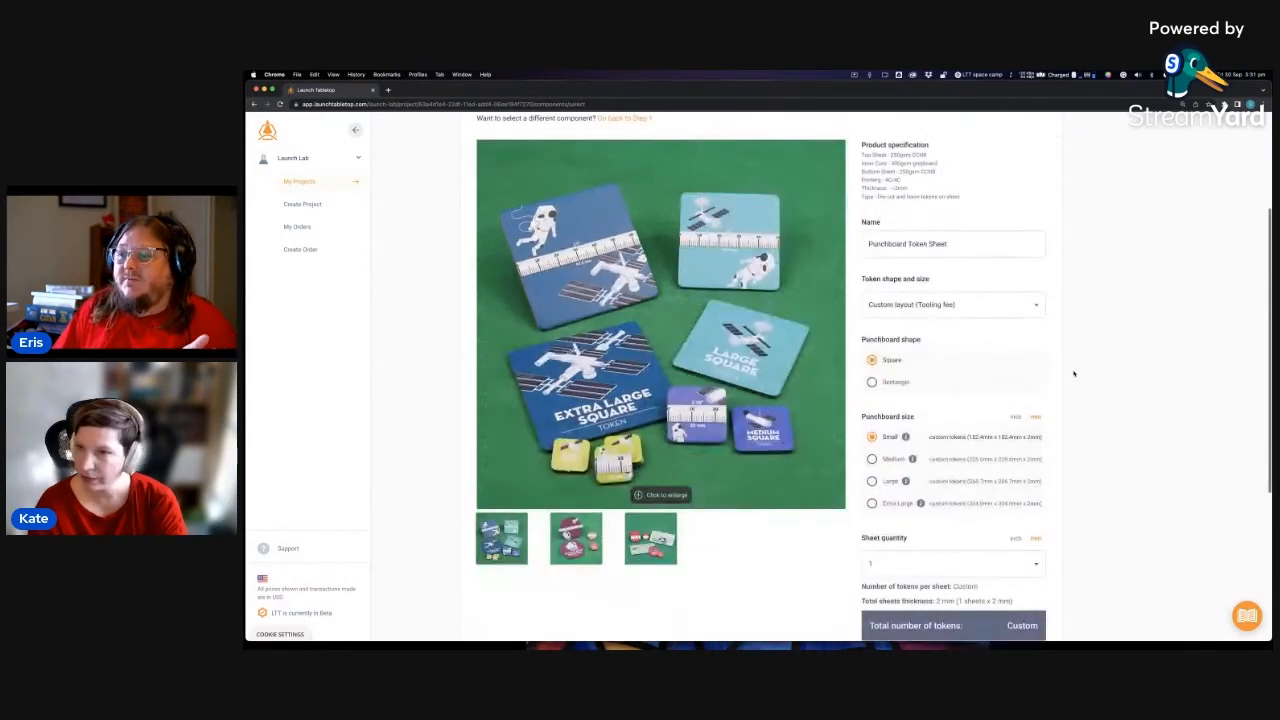
{"action": "scroll", "coordinate": [1110, 375], "scroll_direction": "down", "scroll_amount": 3}
{"action": "scroll", "coordinate": [1130, 375], "scroll_direction": "down", "scroll_amount": 1}
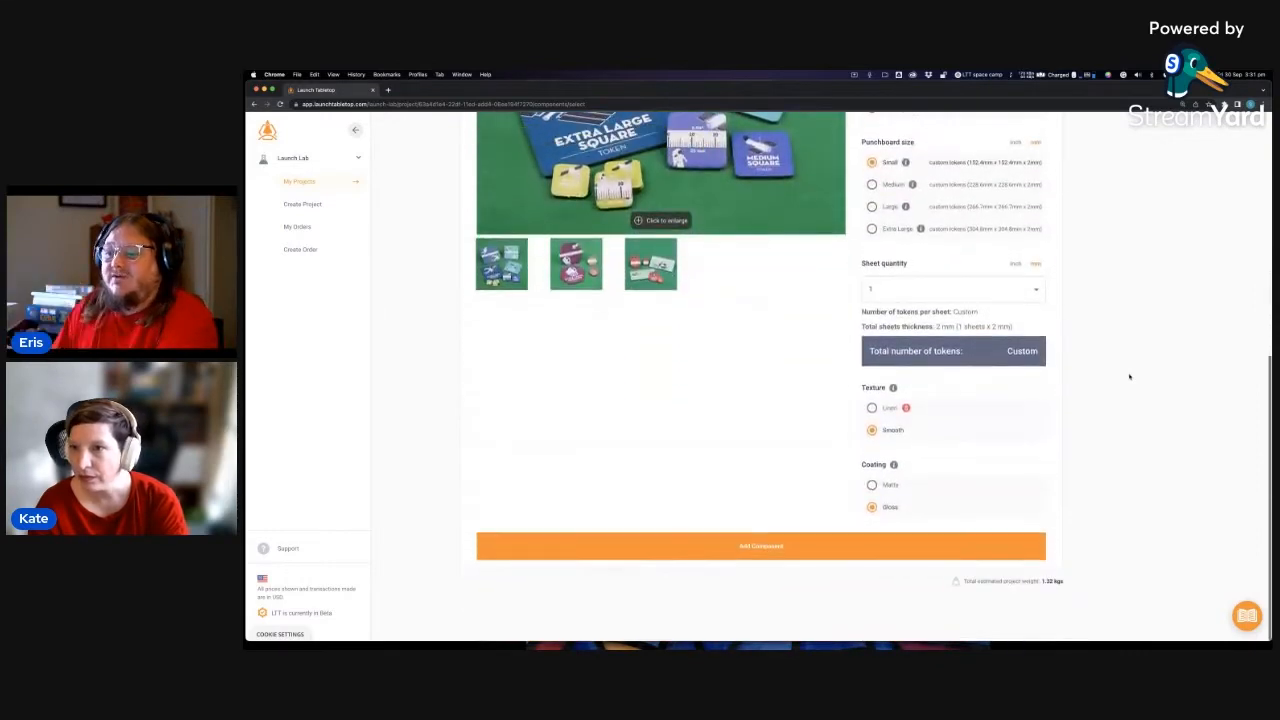
{"action": "left_click", "coordinate": [735, 549]}
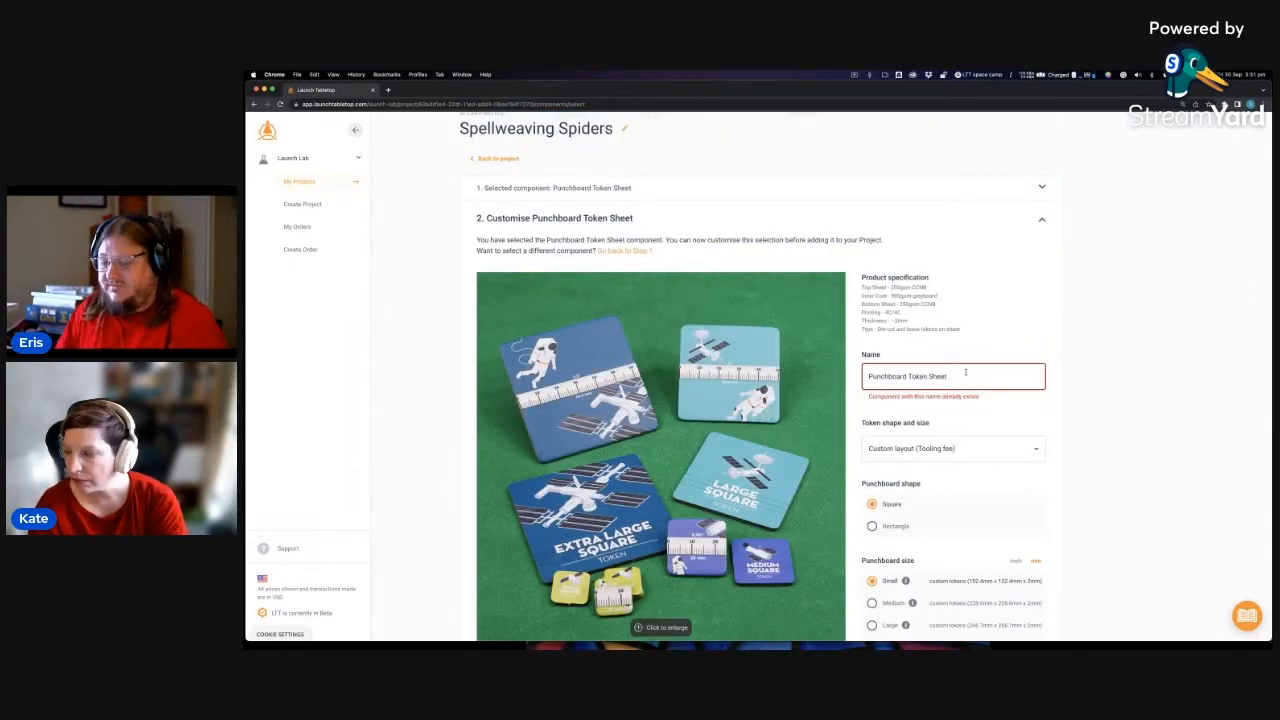
{"action": "type", "text": "1"}
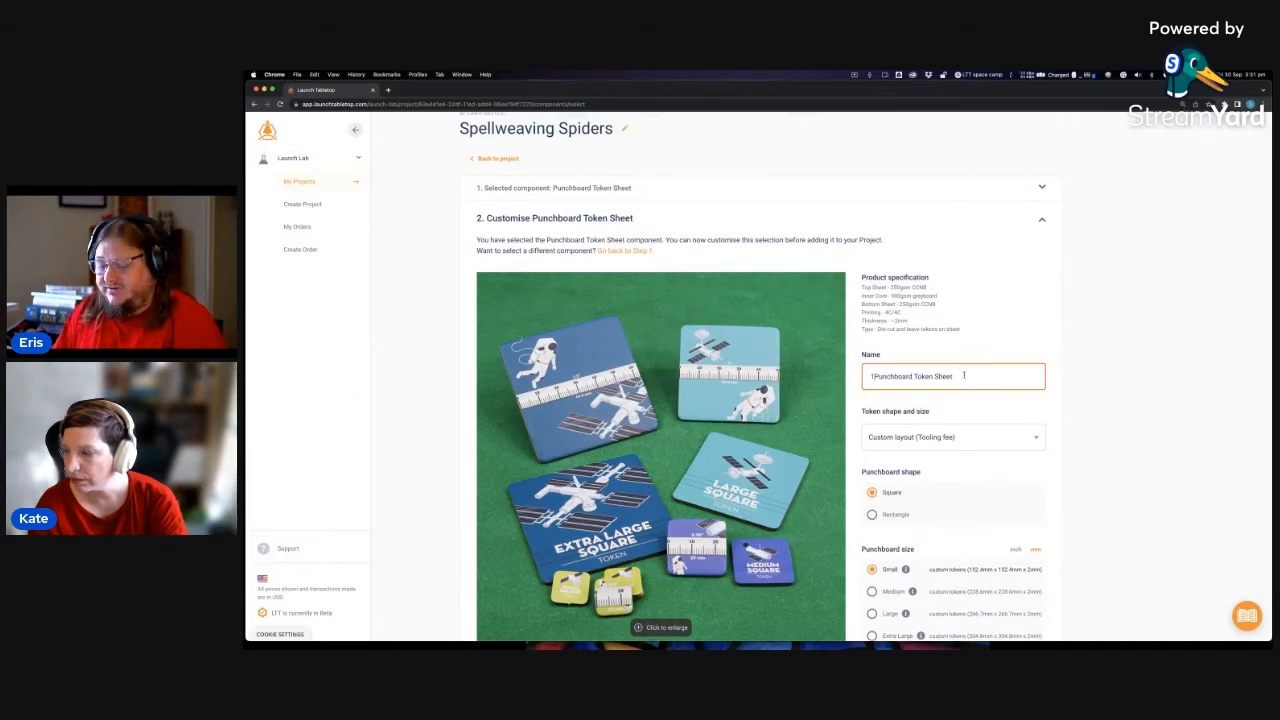
{"action": "scroll", "coordinate": [1010, 410], "scroll_direction": "down", "scroll_amount": 5}
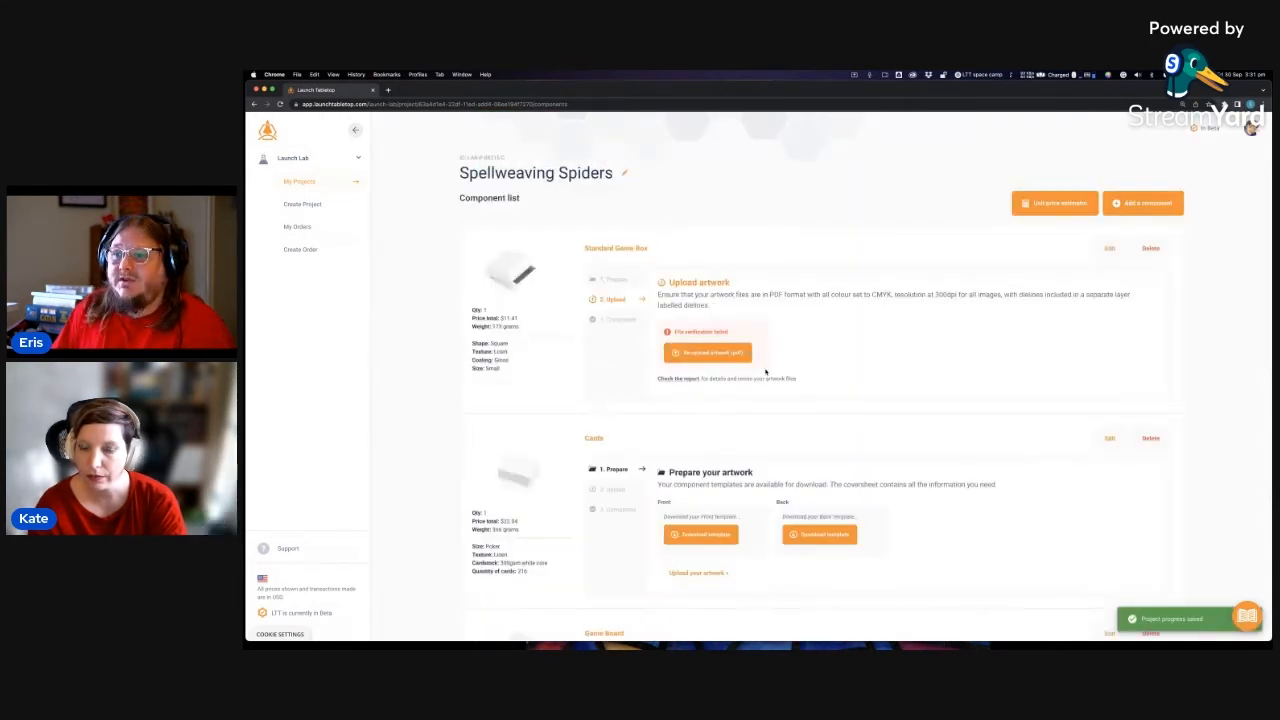
{"action": "scroll", "coordinate": [852, 354], "scroll_direction": "down", "scroll_amount": 10}
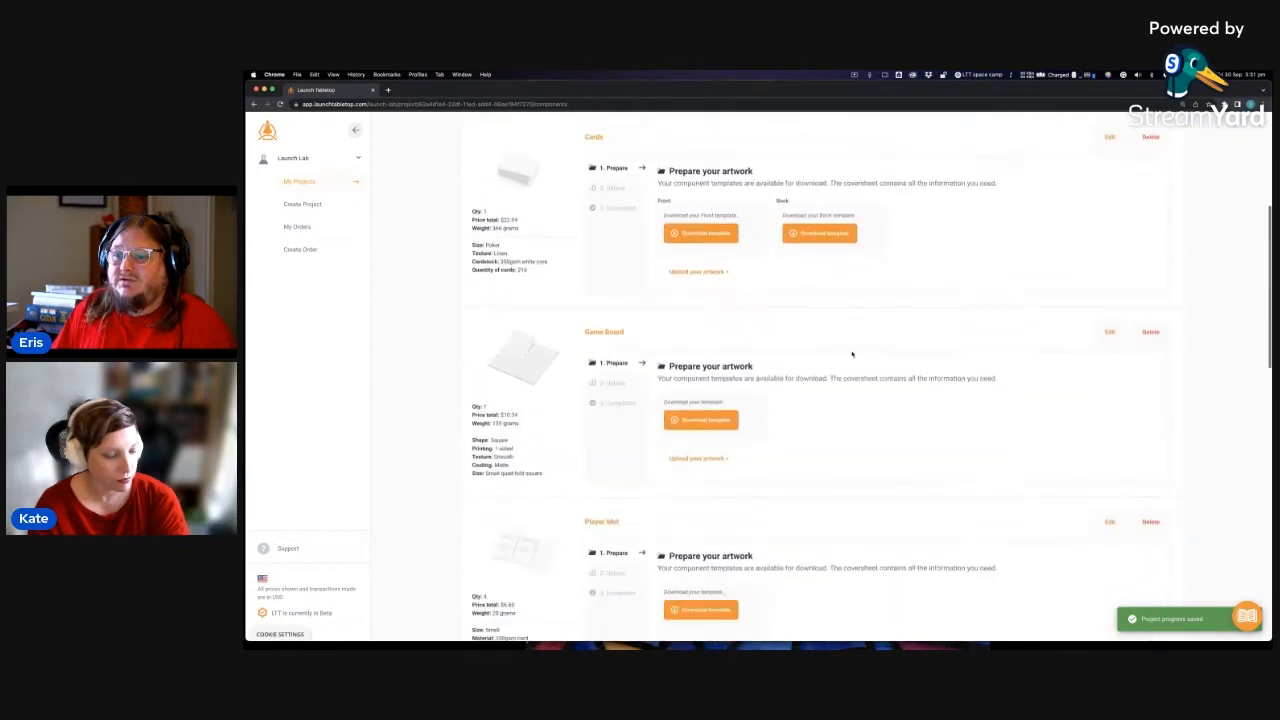
{"action": "scroll", "coordinate": [852, 354], "scroll_direction": "down", "scroll_amount": 8}
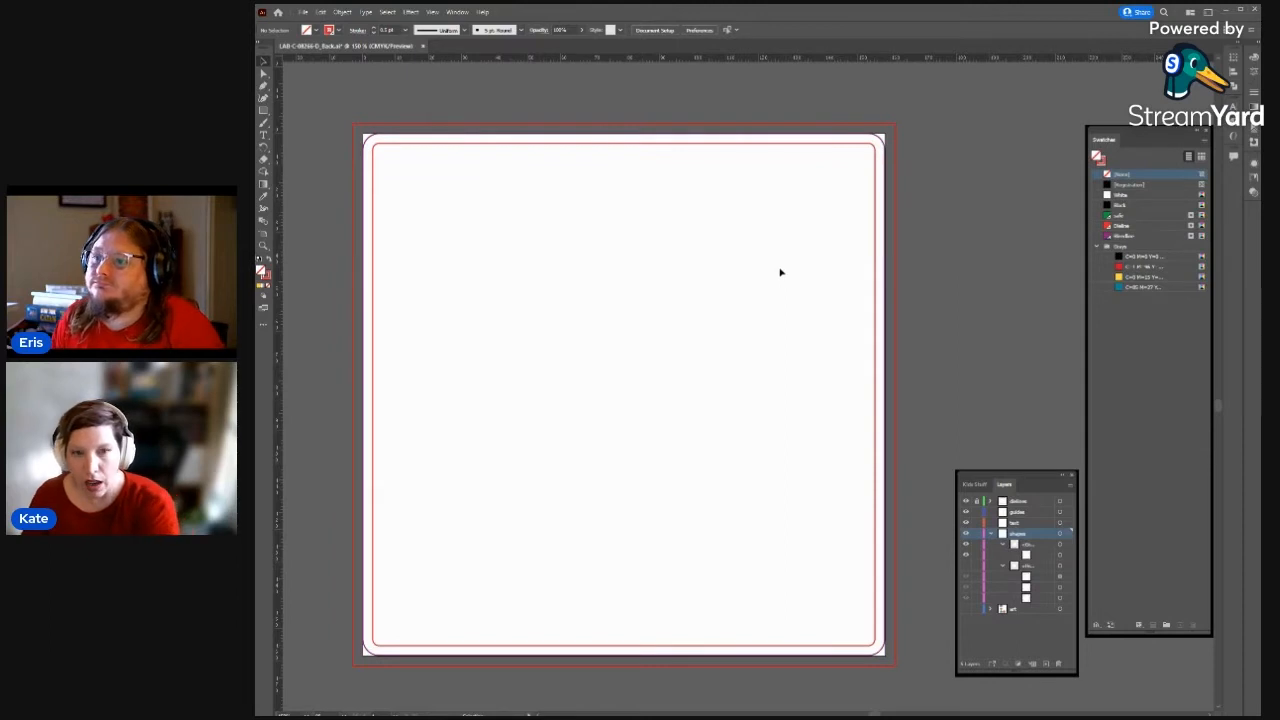
- In Illustrator, examine the border lines along the square punchboard template's right edge and compare the artboard with the dielines layer hidden and shown
{"action": "key", "text": "ctrl+equal"}
{"action": "key", "text": "ctrl+equal"}
{"action": "key", "text": "ctrl+equal"}
{"action": "left_click_drag", "start_coordinate": [952, 294], "coordinate": [609, 397]}
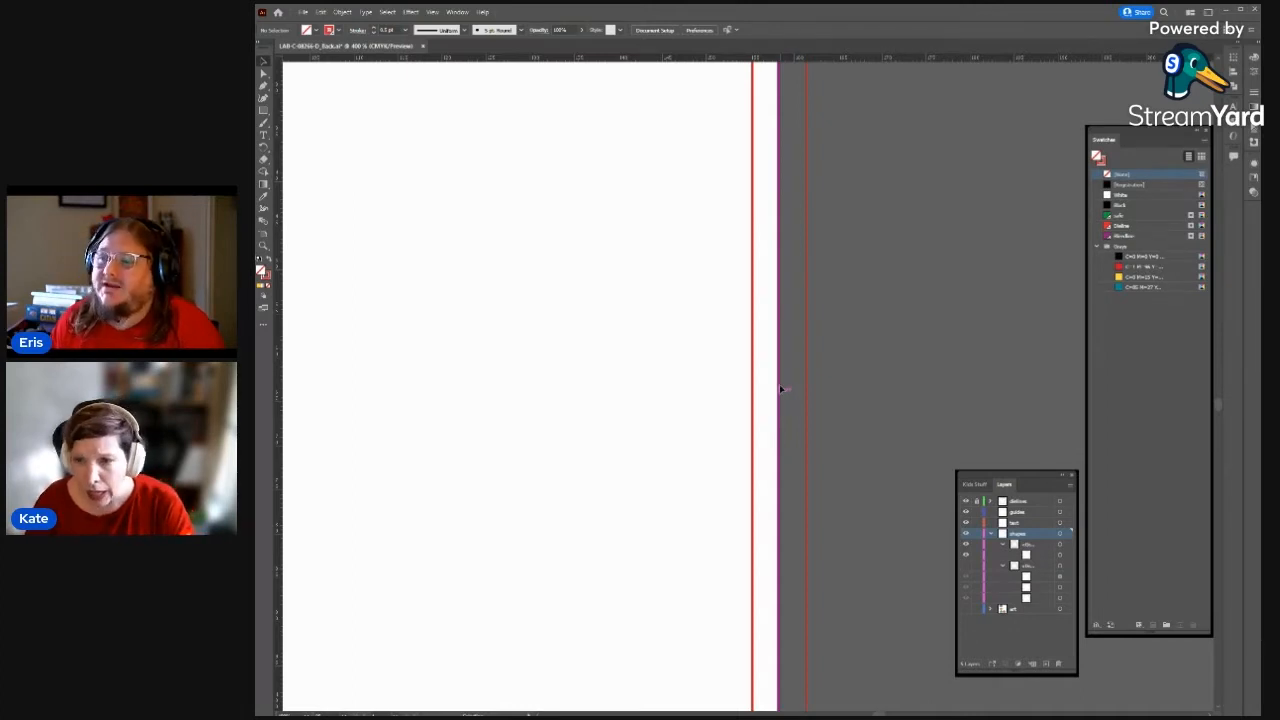
{"action": "scroll", "coordinate": [661, 352], "scroll_direction": "right", "scroll_amount": 4}
{"action": "scroll", "coordinate": [661, 352], "scroll_direction": "left", "scroll_amount": 1}
{"action": "scroll", "coordinate": [661, 352], "scroll_direction": "down", "scroll_amount": 3}
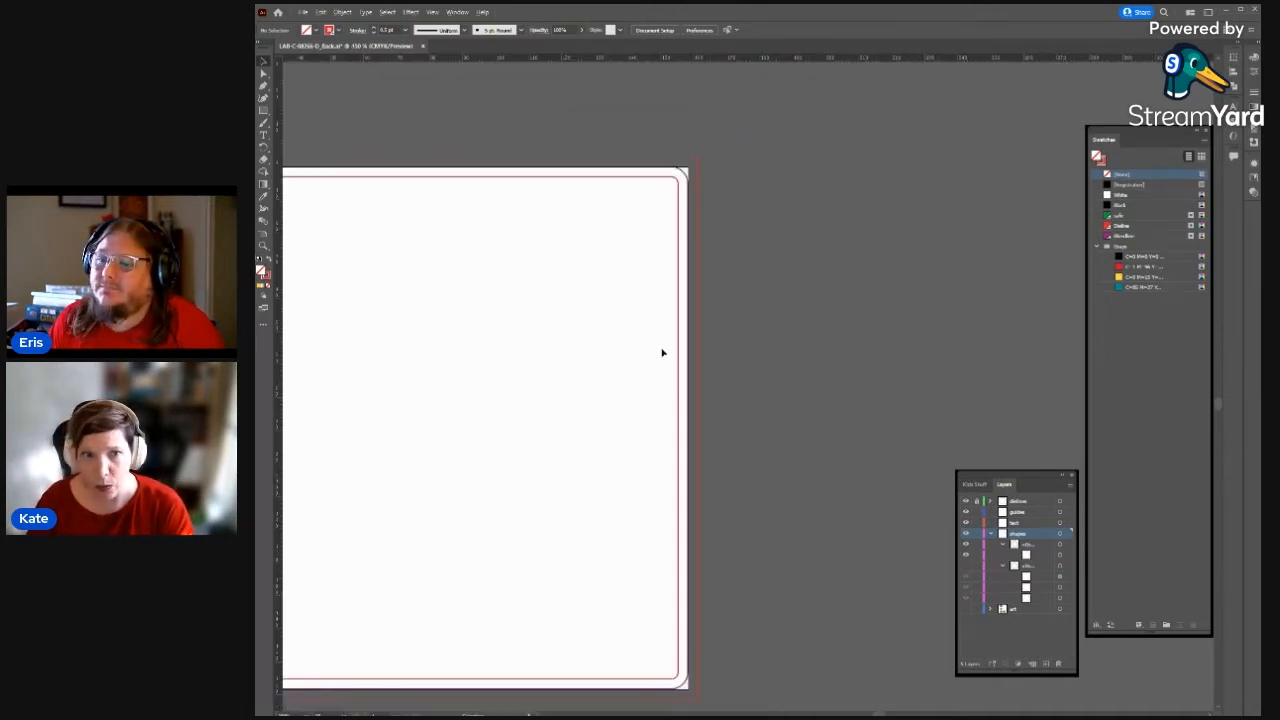
{"action": "scroll", "coordinate": [661, 352], "scroll_direction": "down", "scroll_amount": 1}
{"action": "scroll", "coordinate": [660, 351], "scroll_direction": "up", "scroll_amount": 1}
{"action": "left_click_drag", "start_coordinate": [560, 323], "coordinate": [757, 299]}
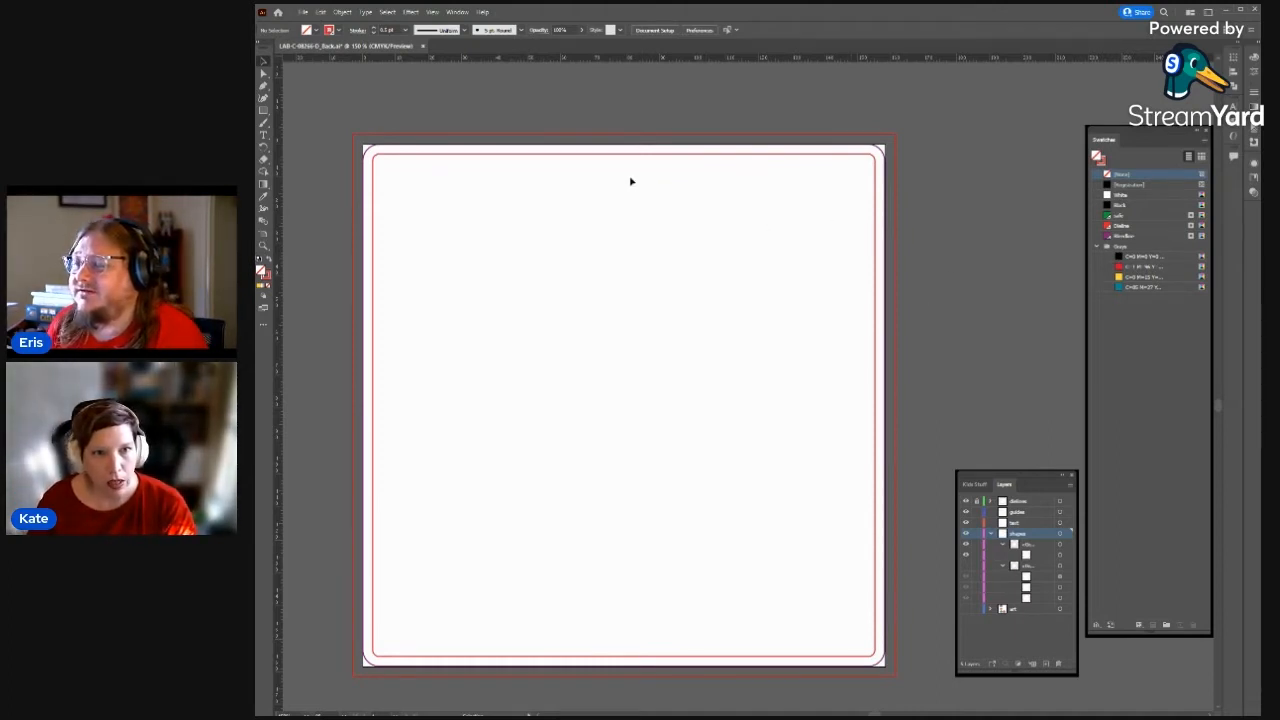
{"action": "left_click", "coordinate": [966, 501]}
{"action": "left_click", "coordinate": [966, 501]}
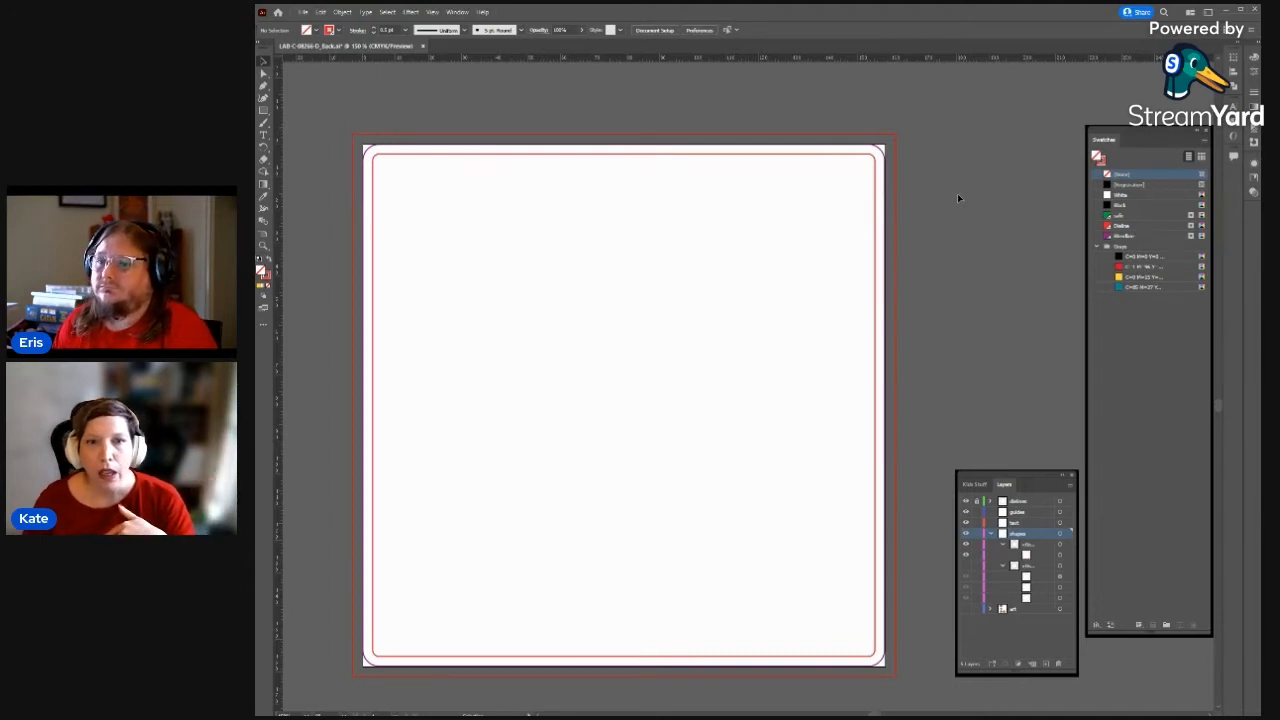
- Move the rounded pentagon token outline from above the artboard into the upper middle of the punchboard template
{"action": "scroll", "coordinate": [843, 125], "scroll_direction": "up", "scroll_amount": 3}
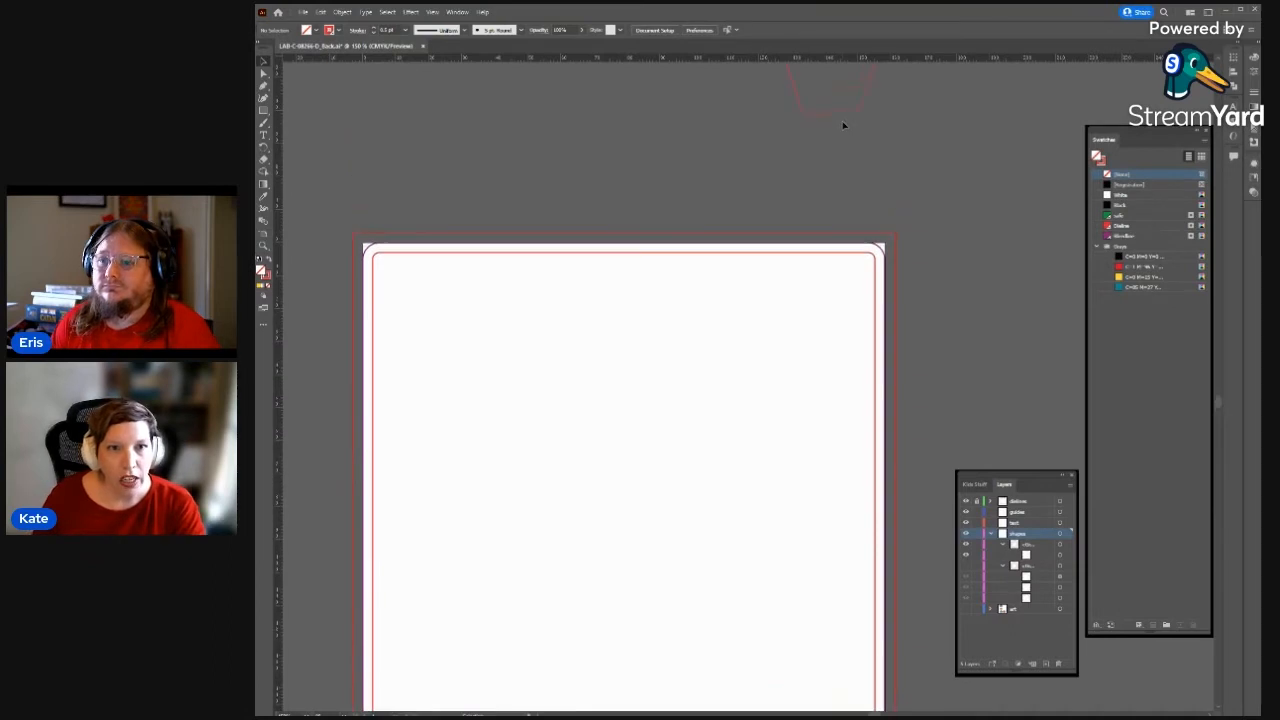
{"action": "left_click_drag", "start_coordinate": [826, 110], "coordinate": [734, 374]}
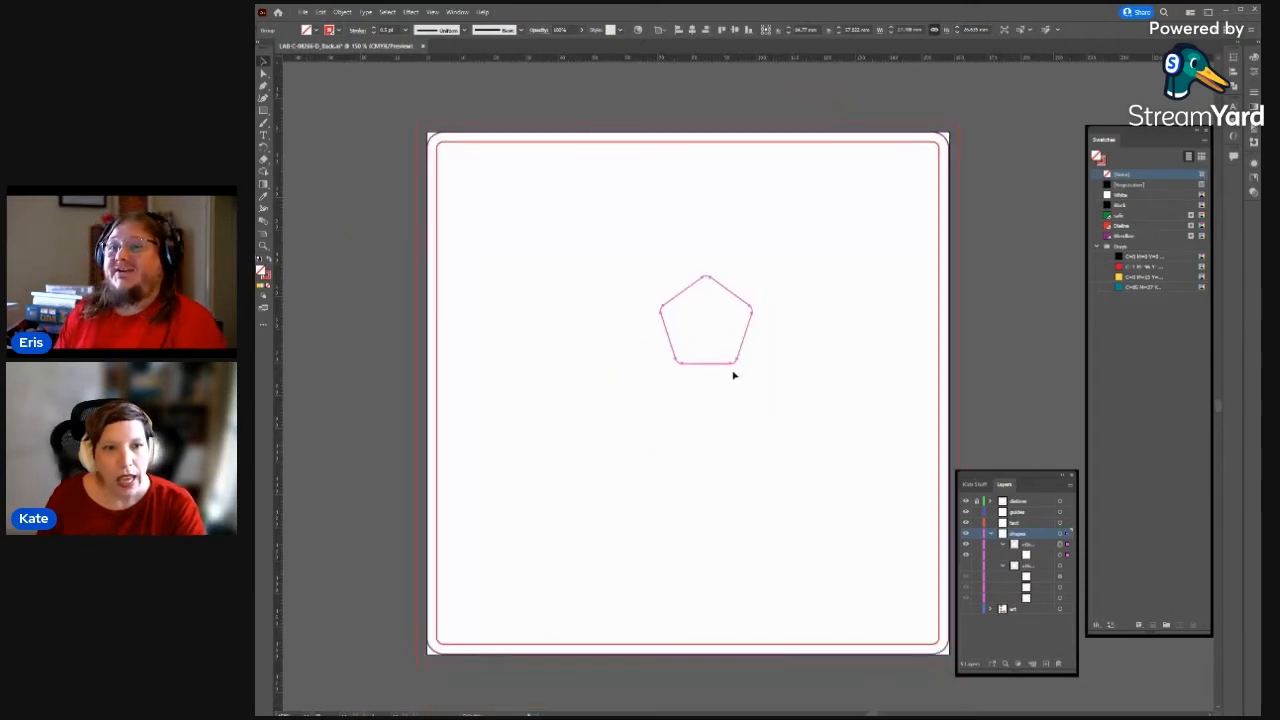
{"action": "left_click", "coordinate": [615, 230]}
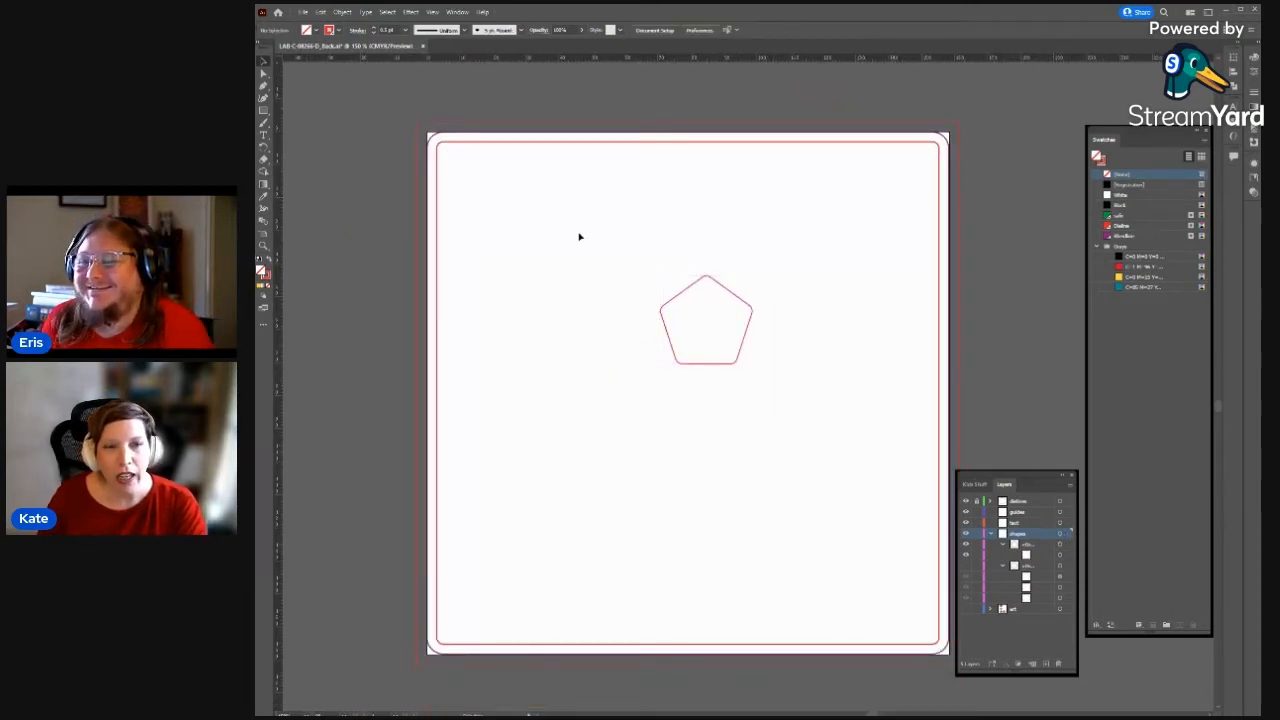
{"action": "left_click_drag", "start_coordinate": [620, 243], "coordinate": [787, 402]}
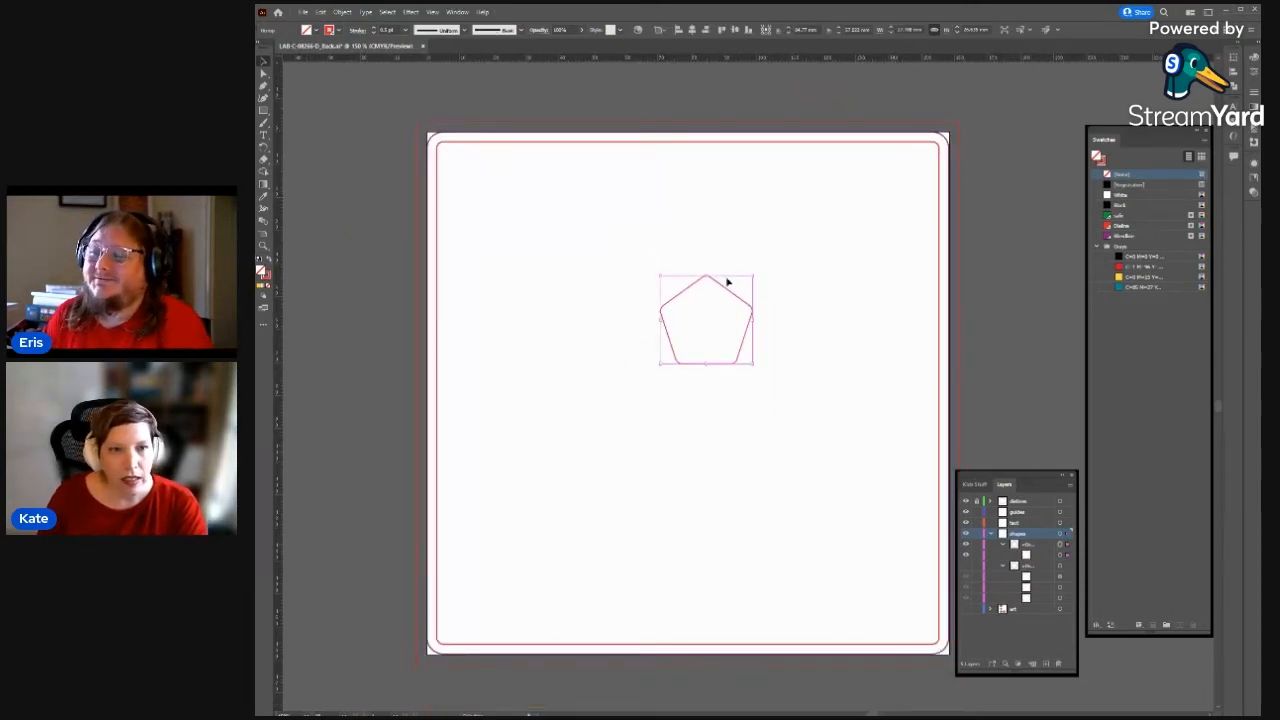
{"action": "left_click", "coordinate": [722, 372]}
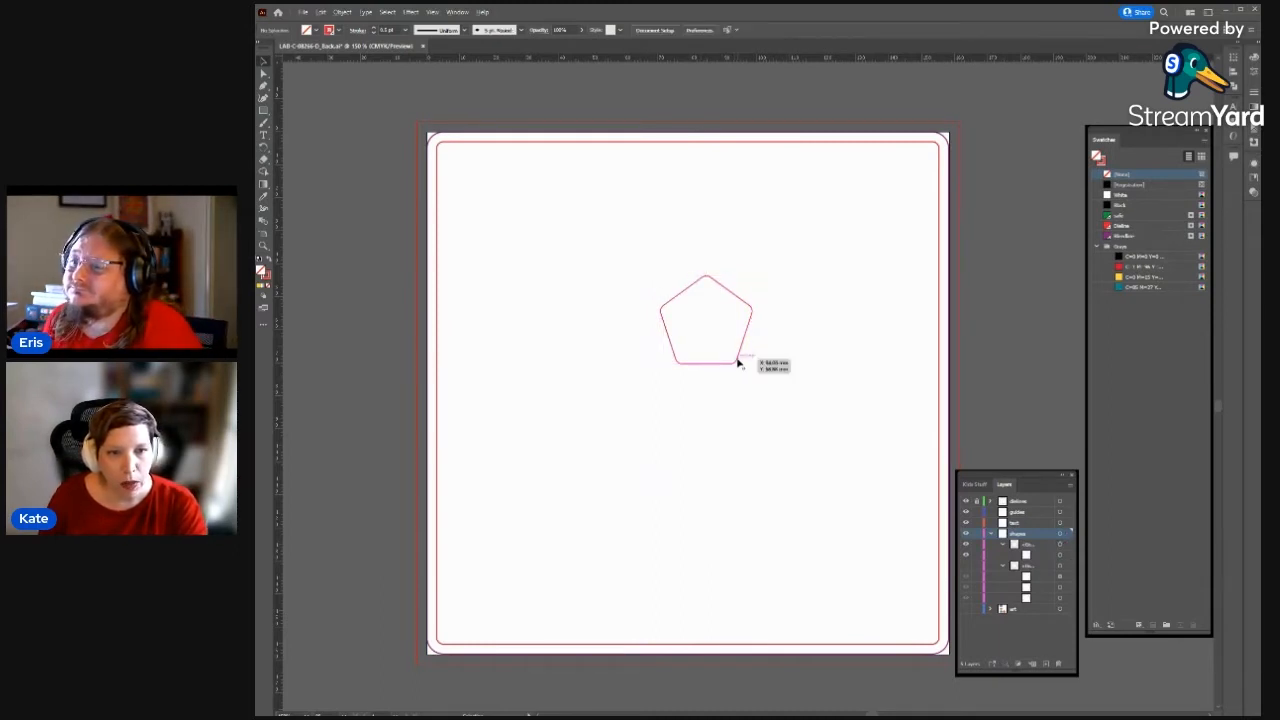
- Create an outward Offset Path of 3 mm with Miter joins around the pentagon token outline
{"action": "scroll", "coordinate": [738, 360], "scroll_direction": "up", "scroll_amount": 4}
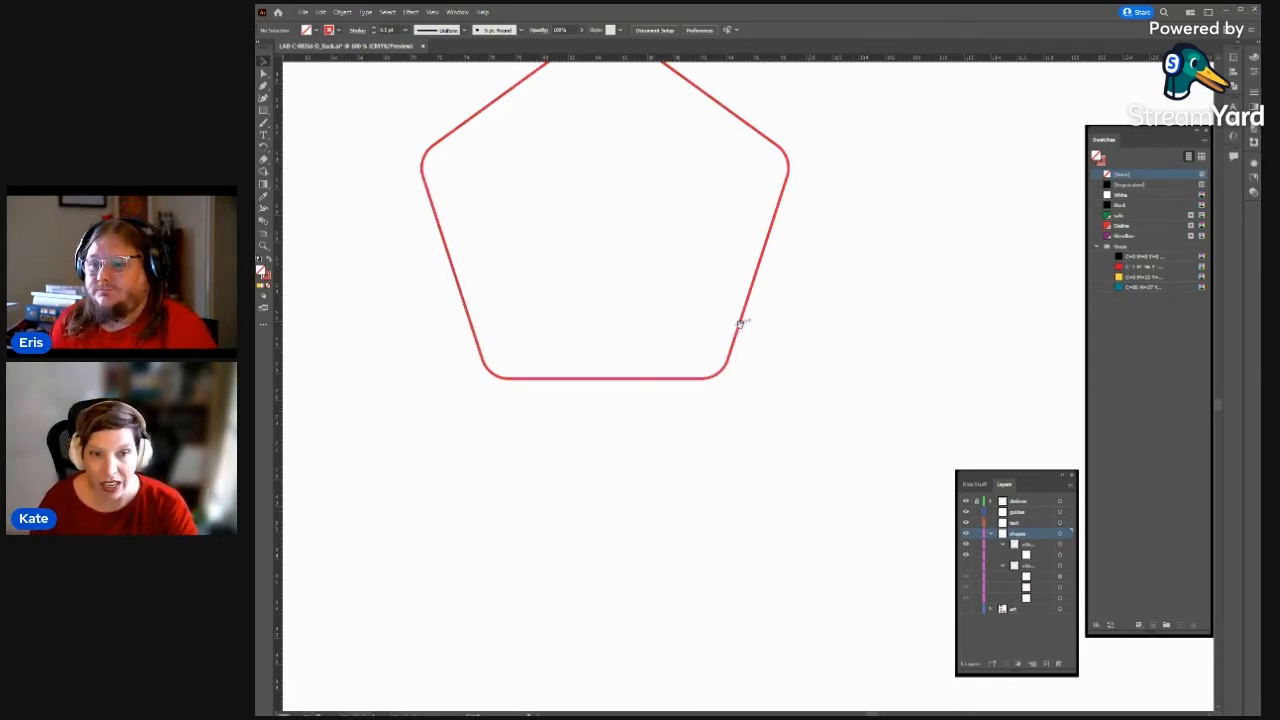
{"action": "left_click_drag", "start_coordinate": [740, 329], "coordinate": [816, 482]}
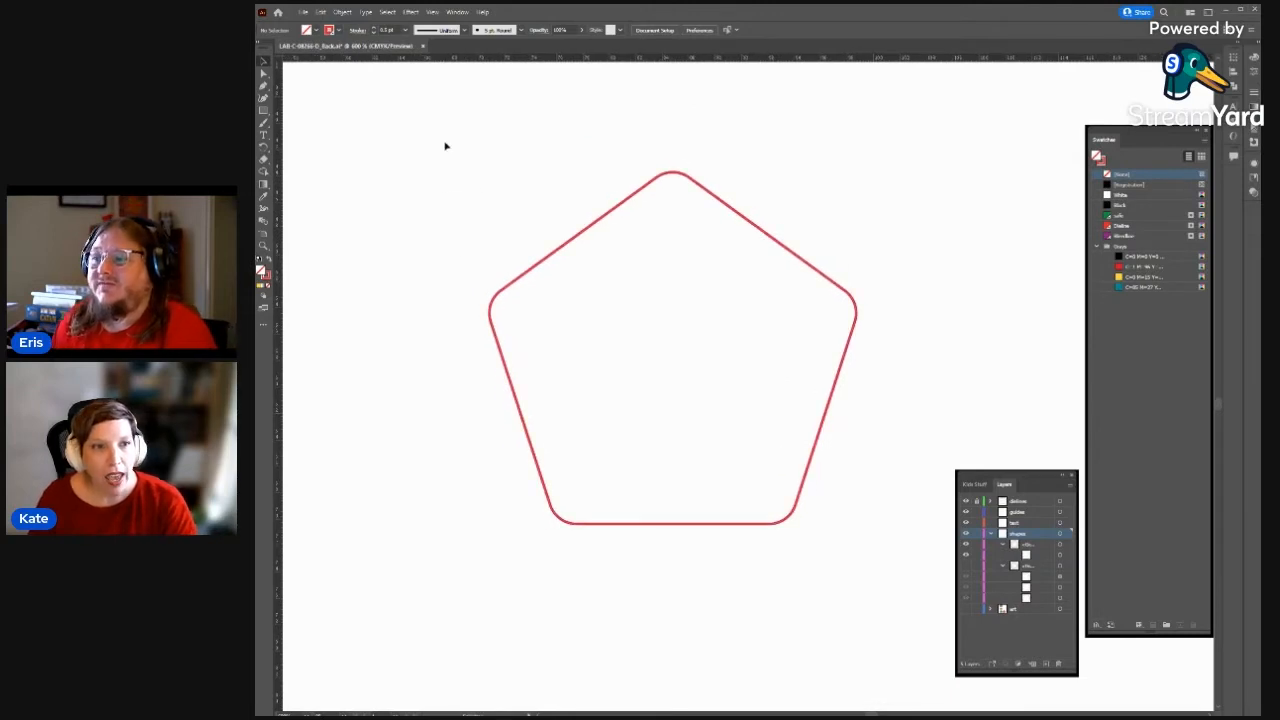
{"action": "left_click_drag", "start_coordinate": [443, 143], "coordinate": [885, 574]}
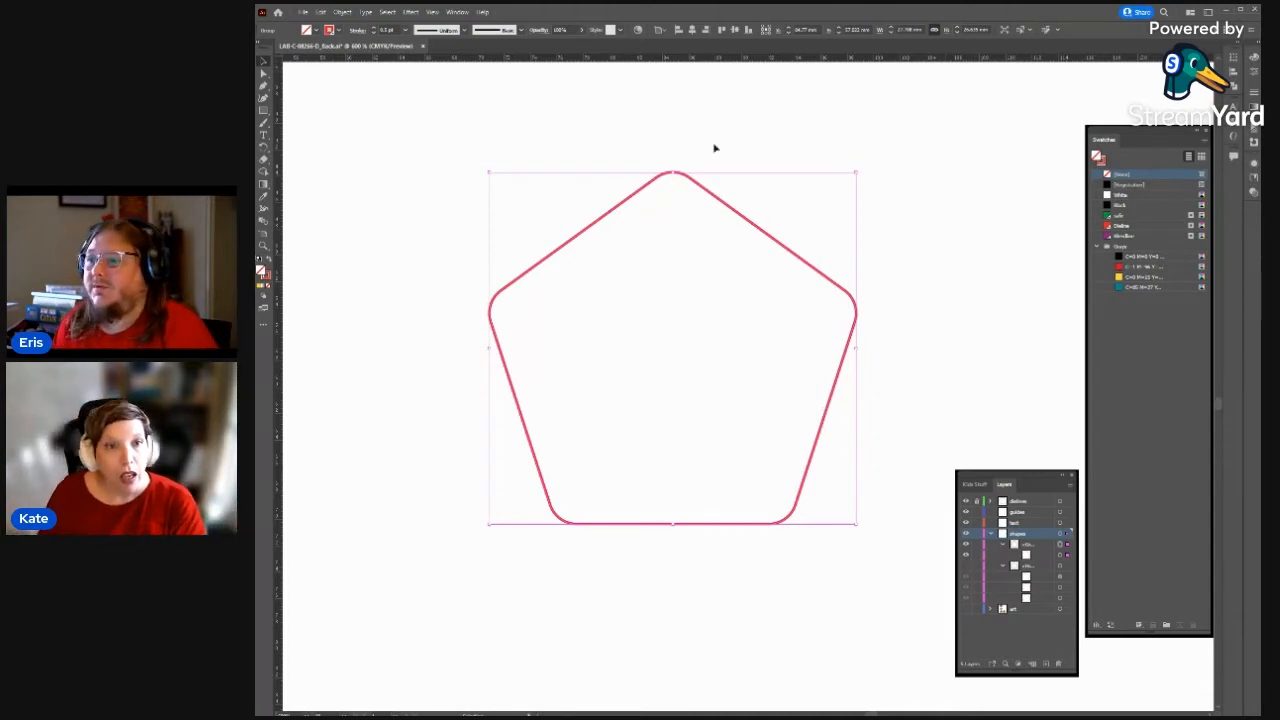
{"action": "left_click", "coordinate": [594, 134]}
{"action": "left_click_drag", "start_coordinate": [594, 130], "coordinate": [754, 260]}
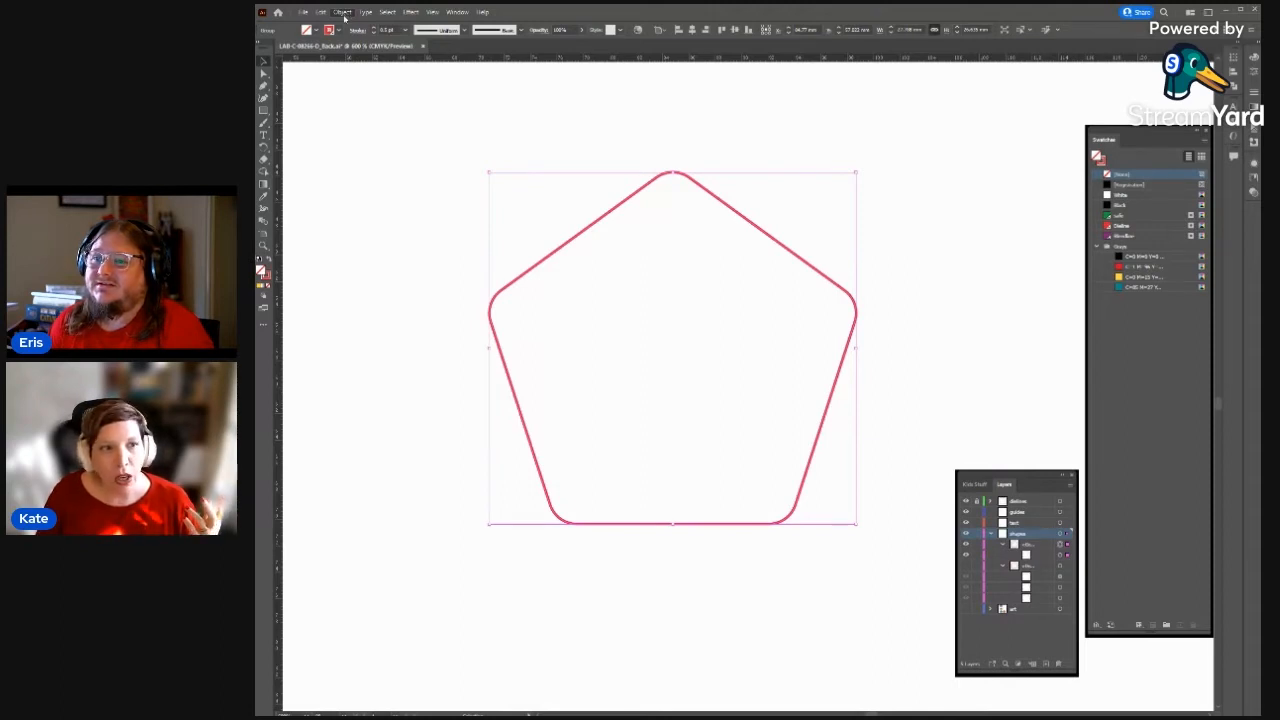
{"action": "mouse_move", "coordinate": [400, 256]}
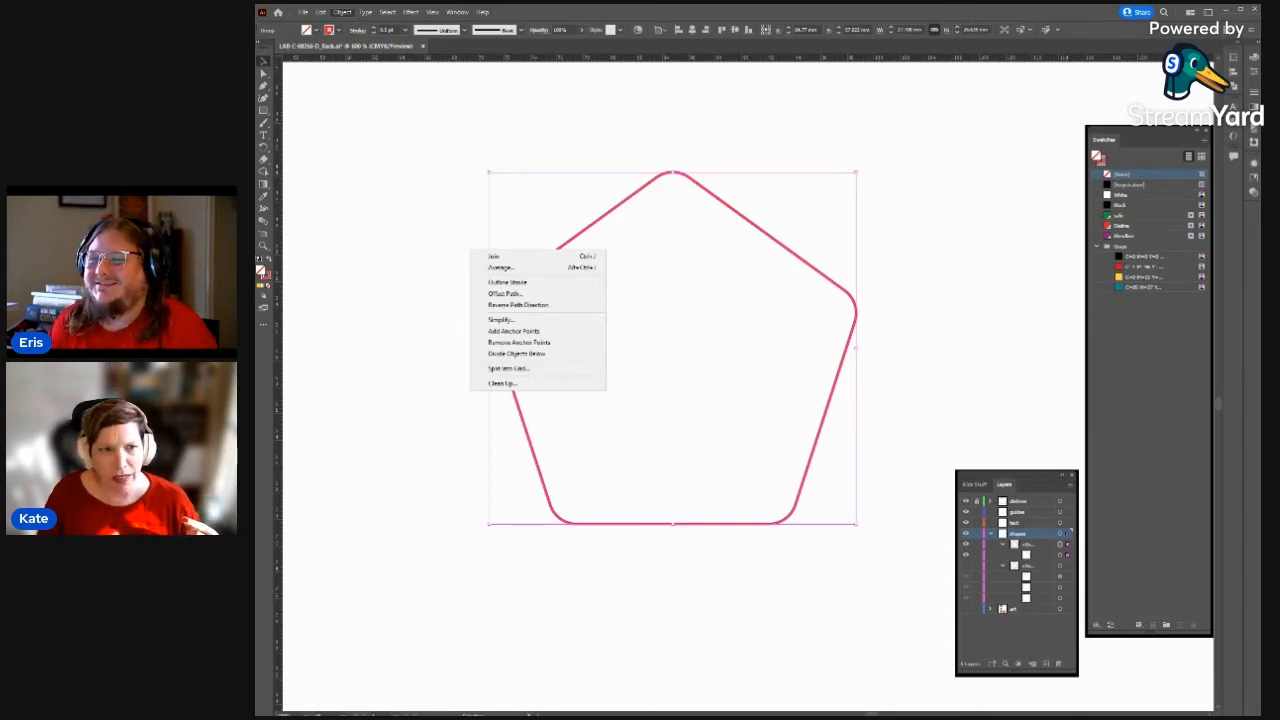
{"action": "left_click", "coordinate": [495, 293]}
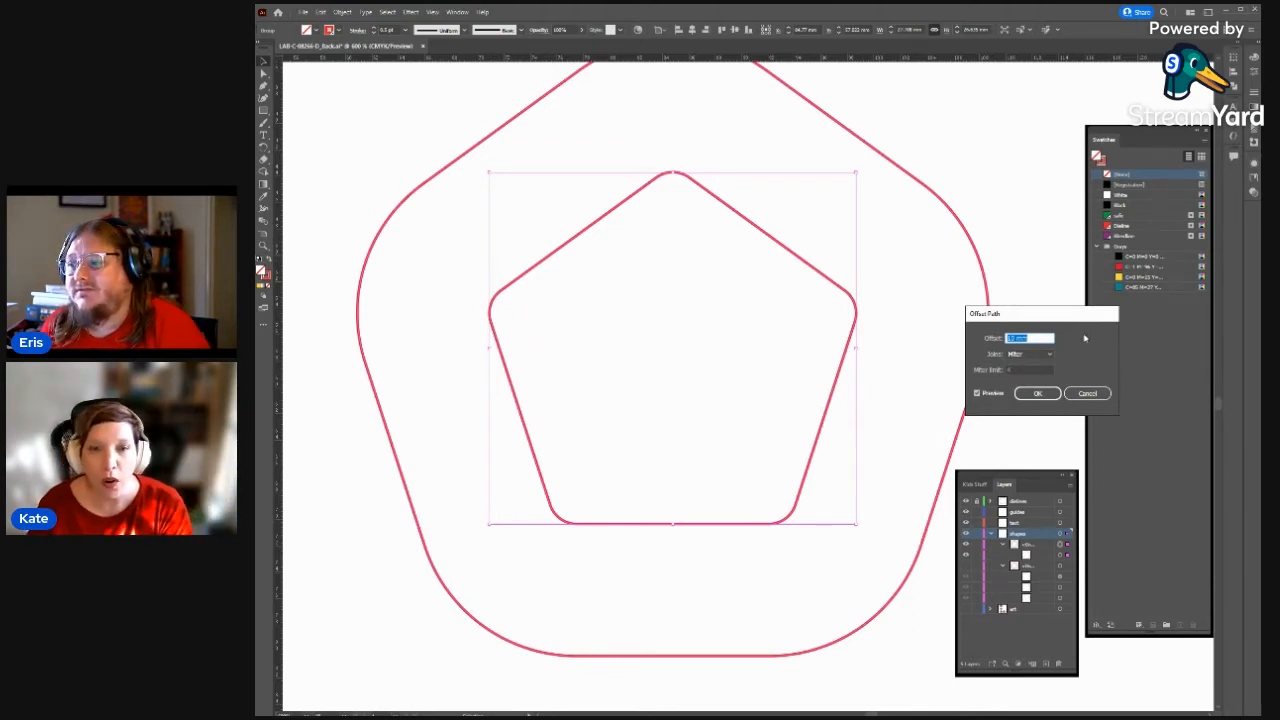
{"action": "type", "text": "3"}
{"action": "key", "text": "Tab"}
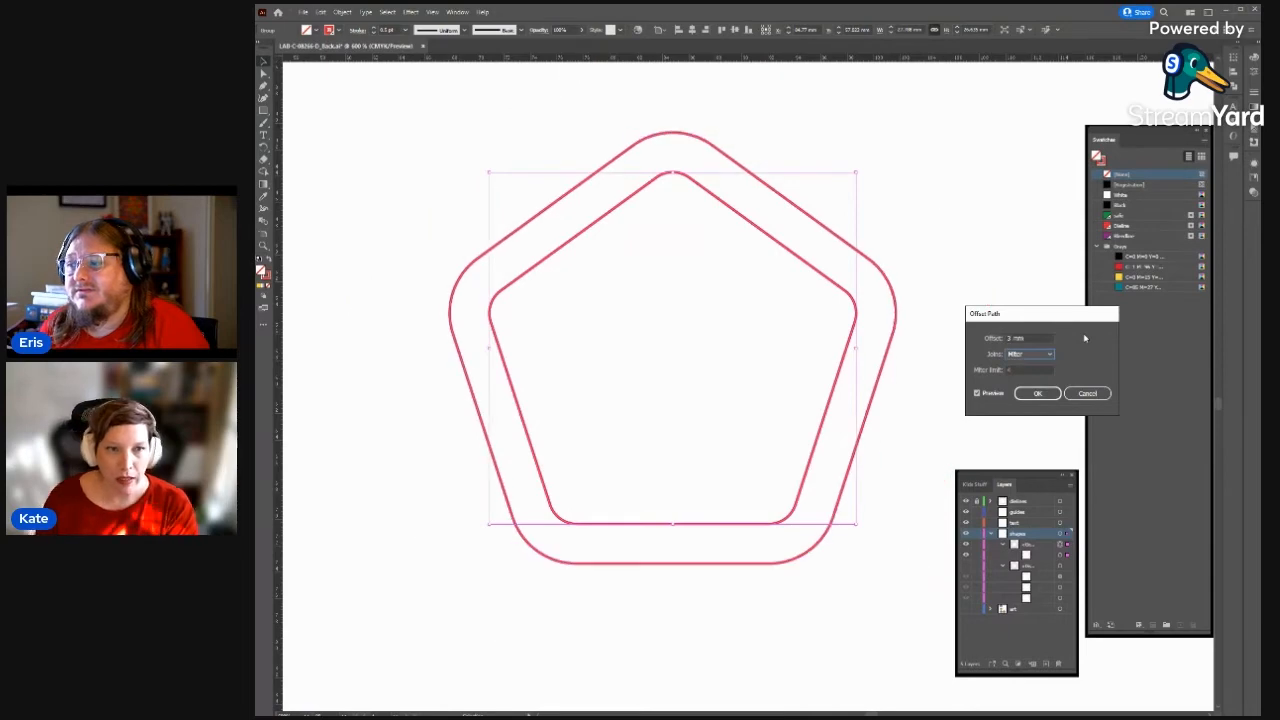
{"action": "left_click", "coordinate": [1037, 393]}
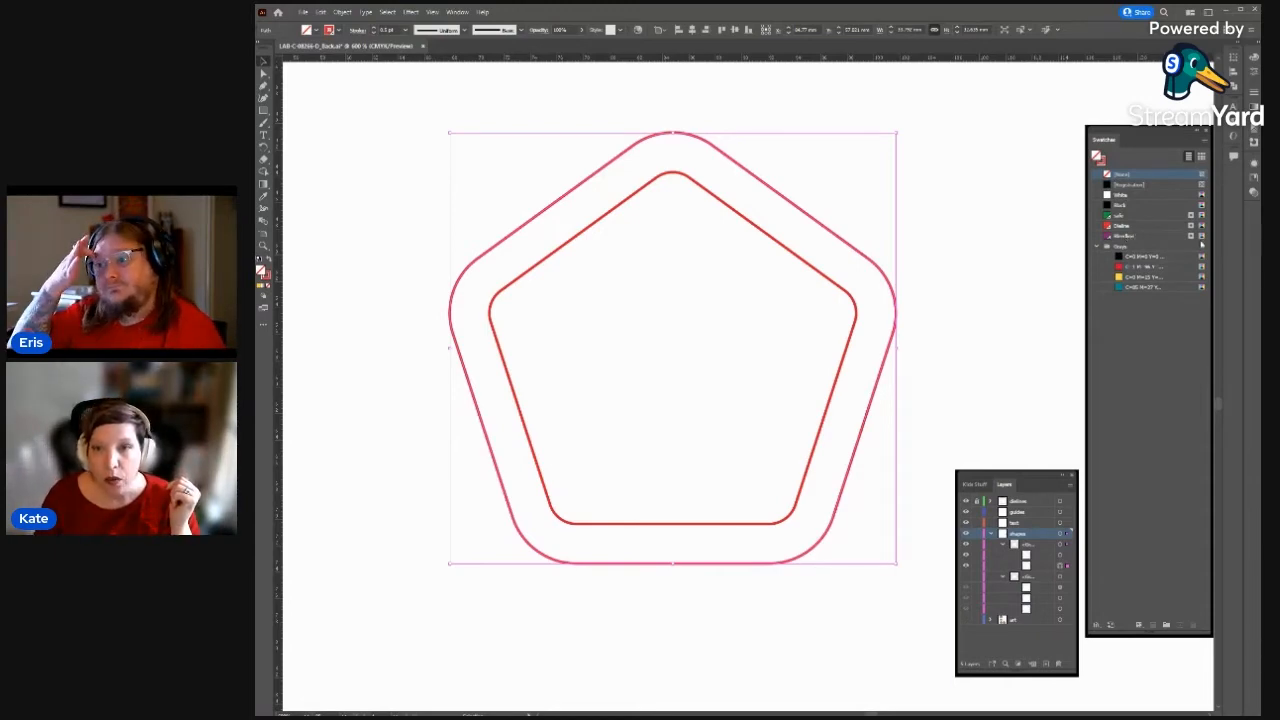
- Make the stroke of the outer offset pentagon use the purple bleed line swatch
{"action": "left_click", "coordinate": [1101, 161]}
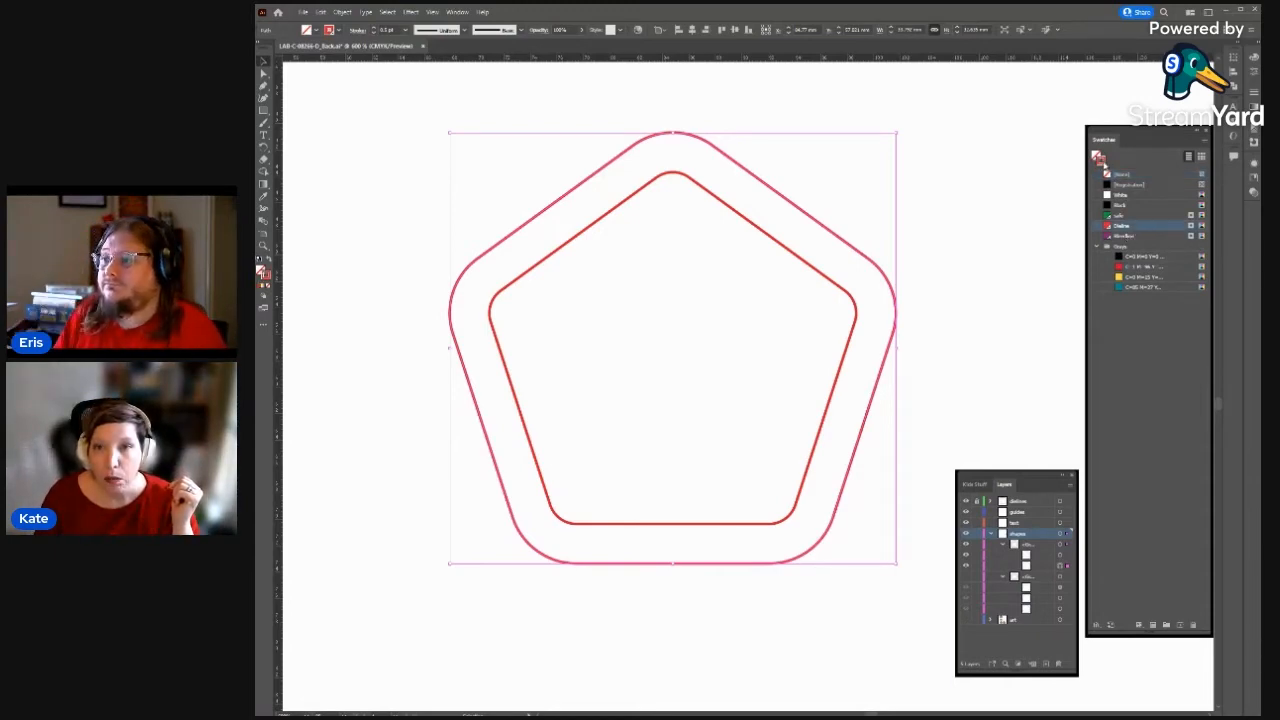
{"action": "left_click", "coordinate": [1140, 236]}
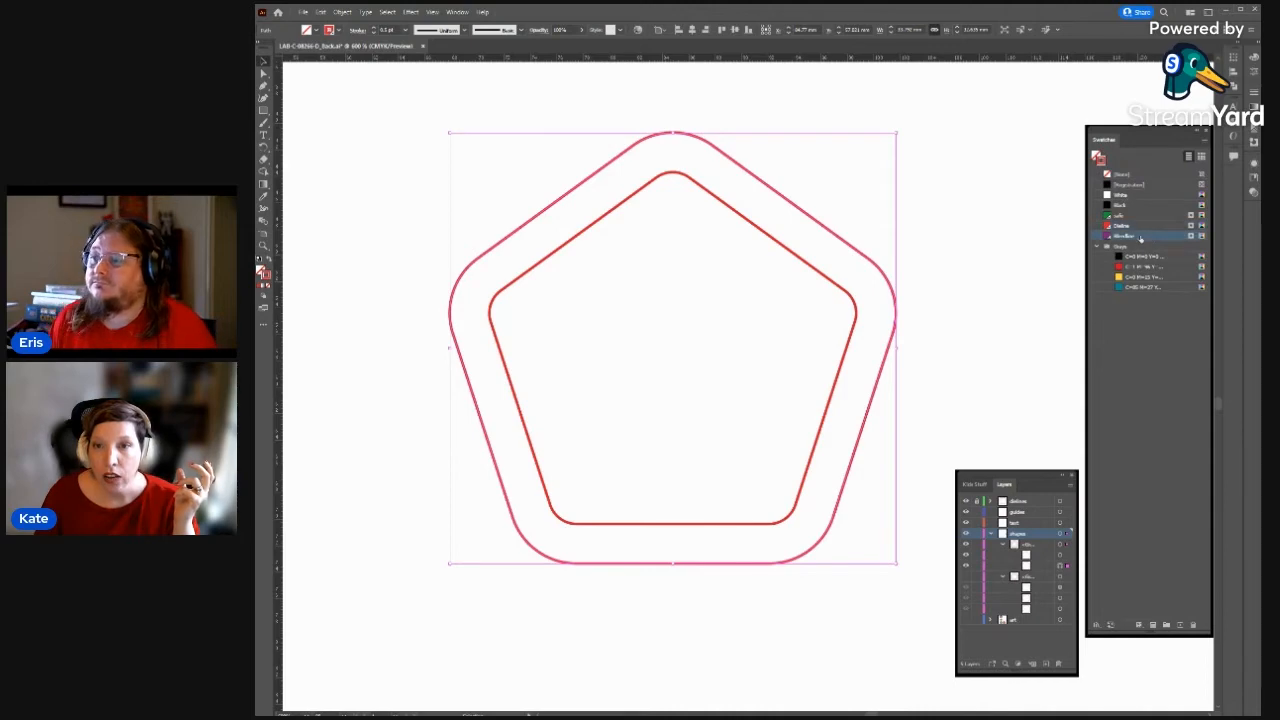
{"action": "left_click", "coordinate": [982, 209]}
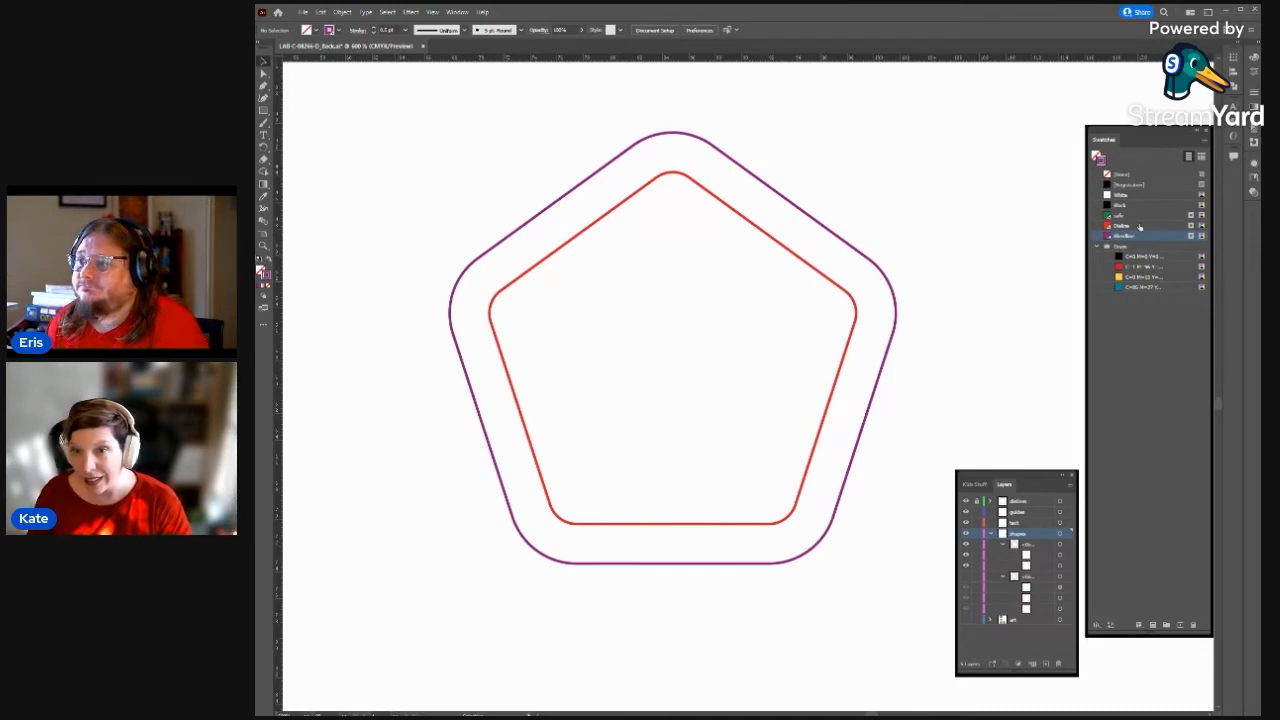
- Check which stroke swatches the inner and outer pentagon outlines in the group use
{"action": "left_click", "coordinate": [828, 279]}
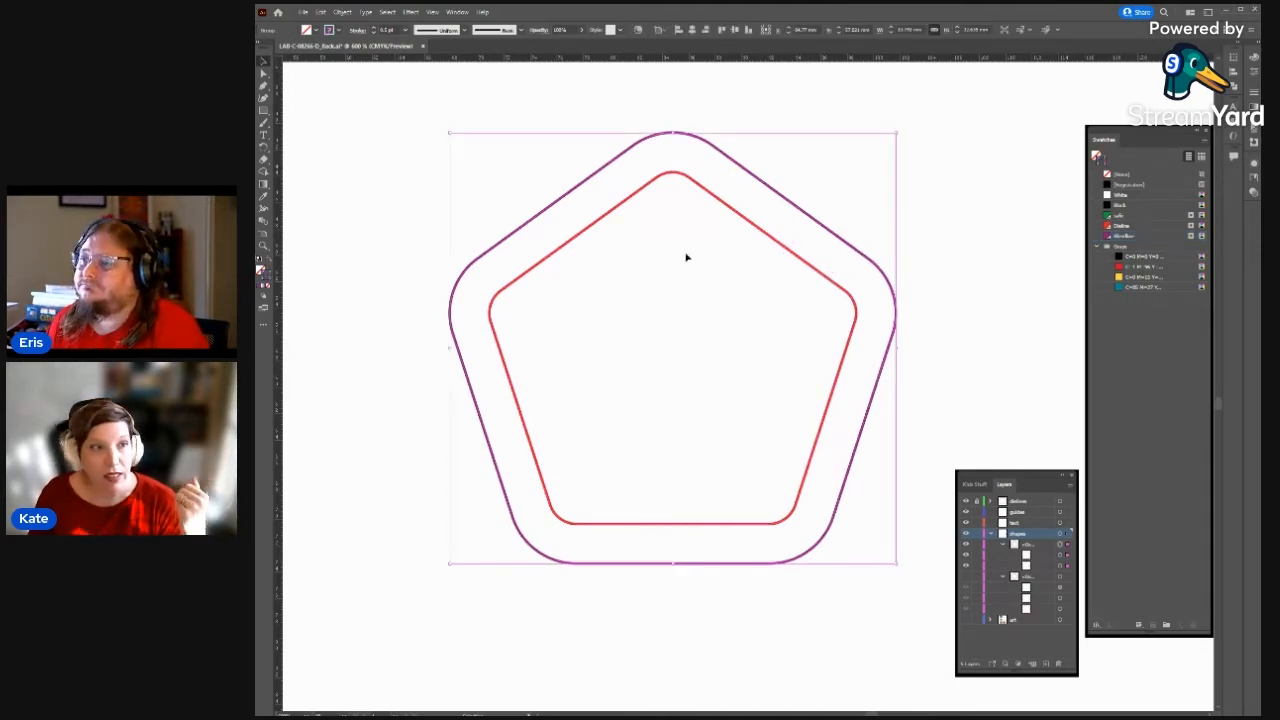
{"action": "left_click", "coordinate": [1061, 556]}
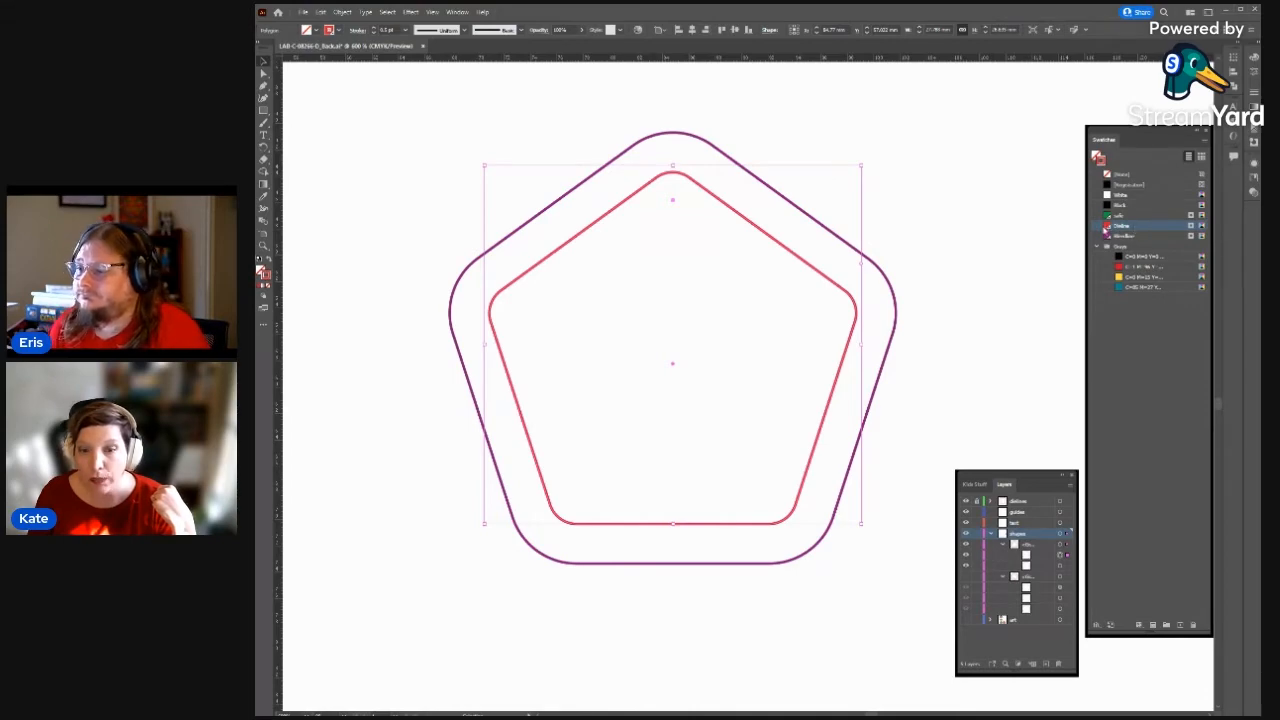
{"action": "left_click", "coordinate": [1060, 566]}
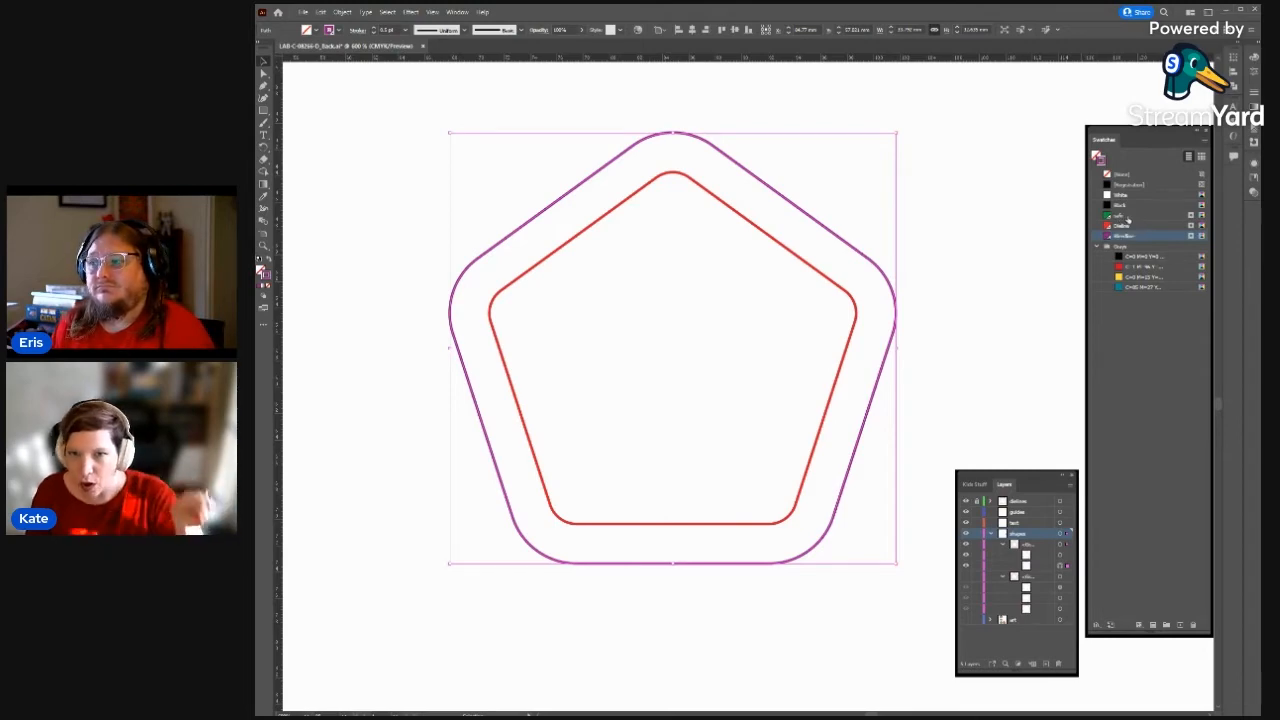
{"action": "left_click", "coordinate": [830, 284]}
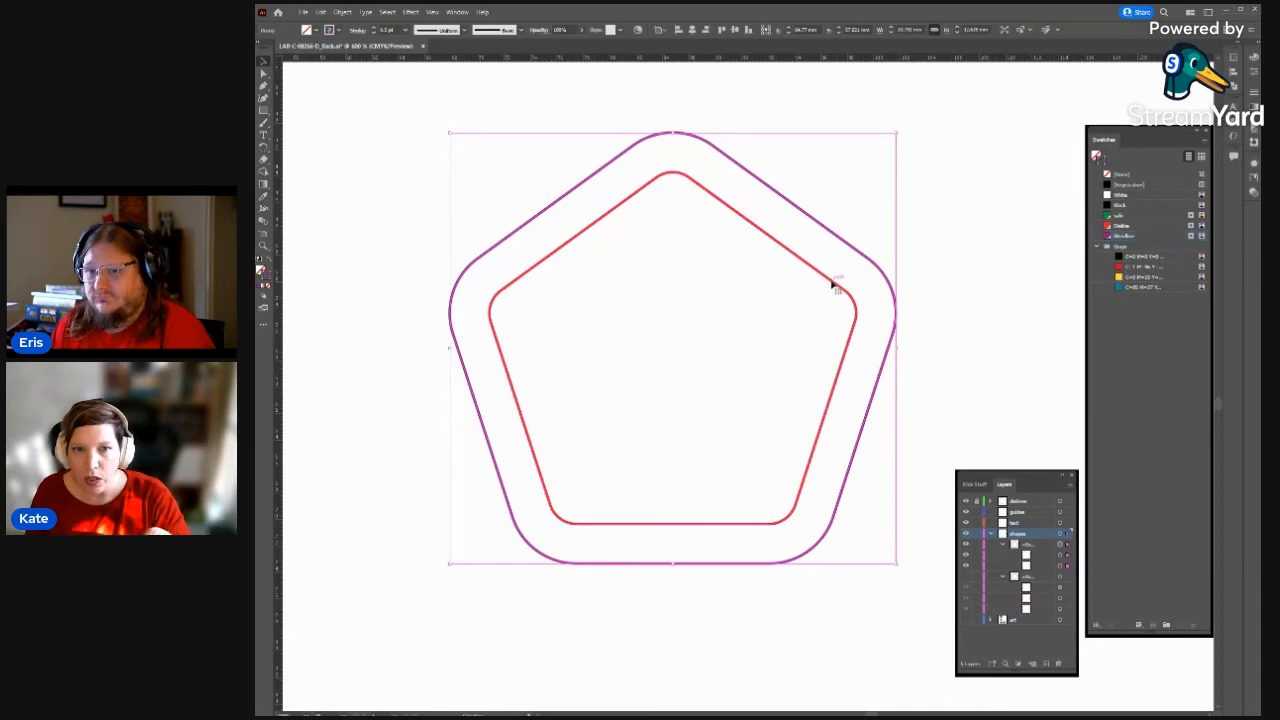
{"action": "left_click", "coordinate": [1059, 545]}
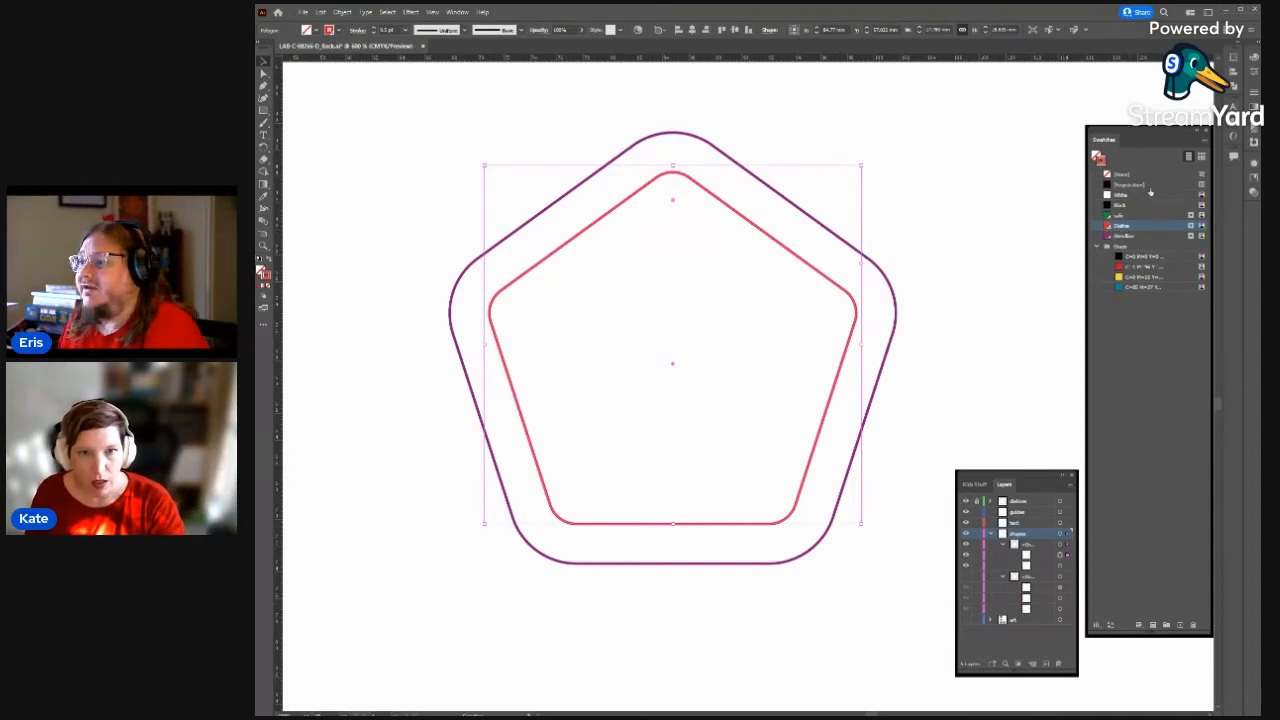
- Delete the green safe swatch from the document with no artwork selected
{"action": "scroll", "coordinate": [926, 196], "scroll_direction": "right", "scroll_amount": 3}
{"action": "scroll", "coordinate": [926, 196], "scroll_direction": "up", "scroll_amount": 1}
{"action": "scroll", "coordinate": [918, 197], "scroll_direction": "down", "scroll_amount": 1}
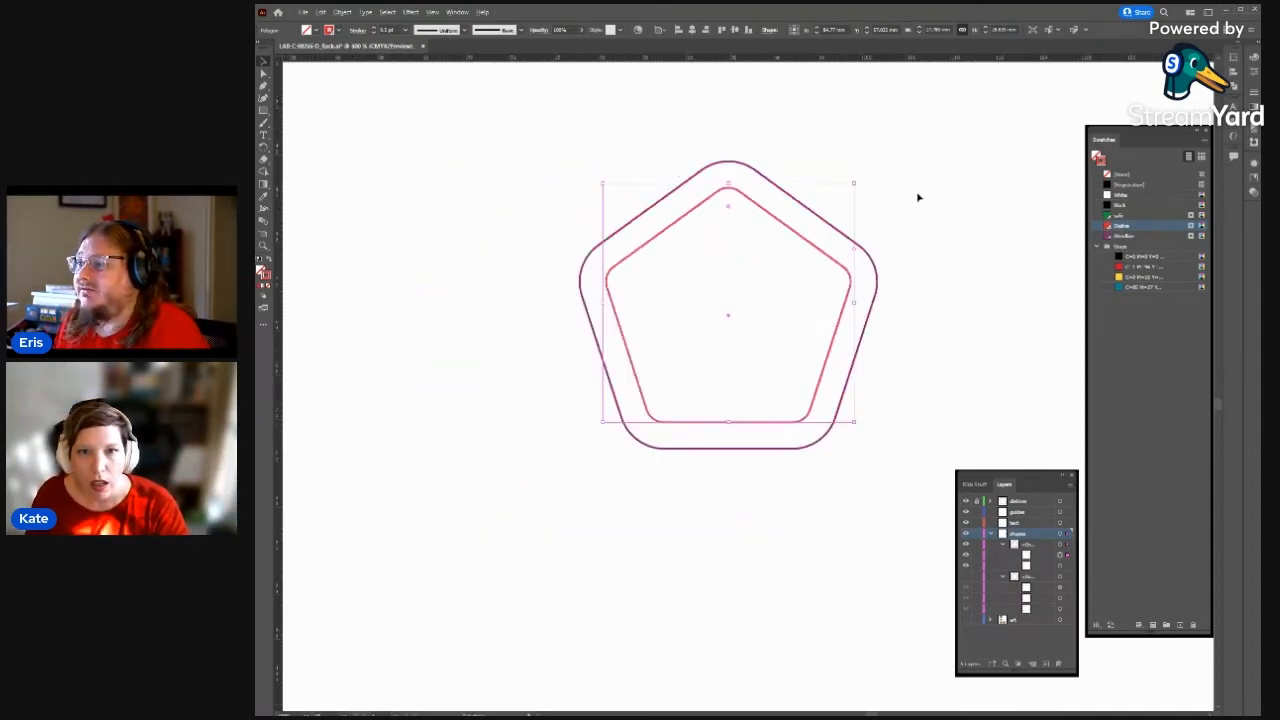
{"action": "scroll", "coordinate": [918, 197], "scroll_direction": "up", "scroll_amount": 1}
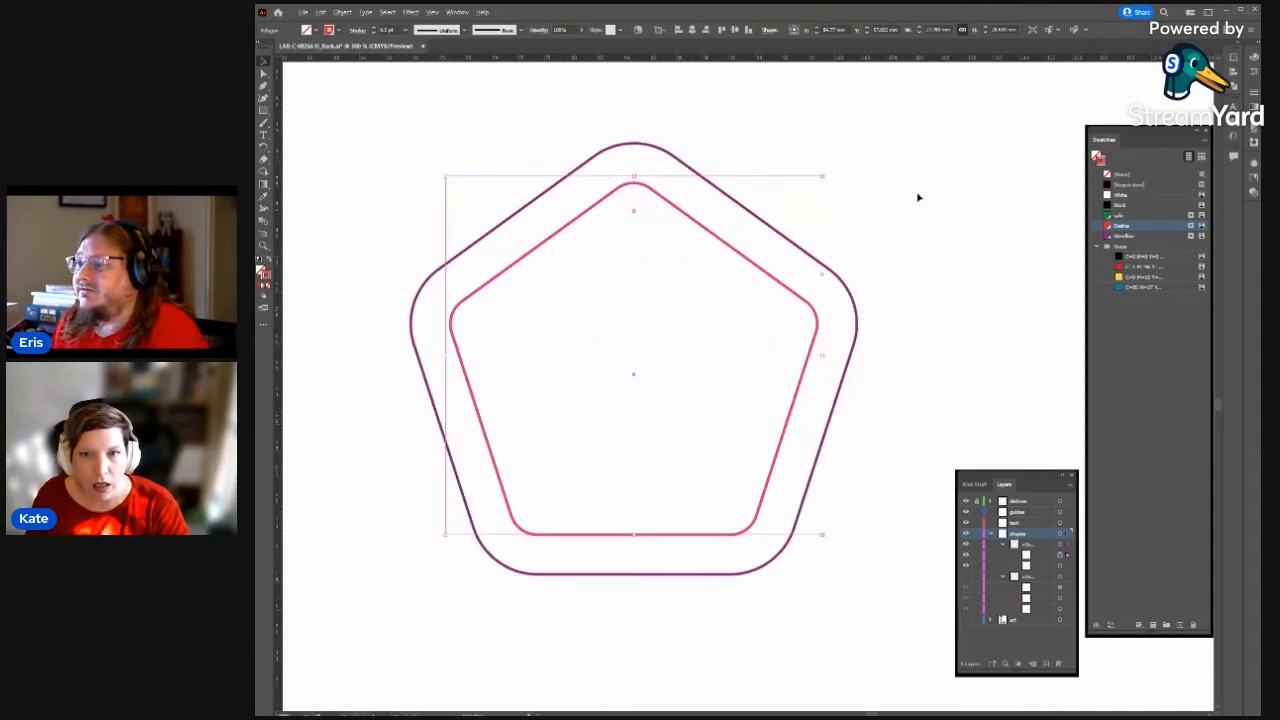
{"action": "left_click", "coordinate": [1009, 237]}
{"action": "left_click", "coordinate": [1120, 215]}
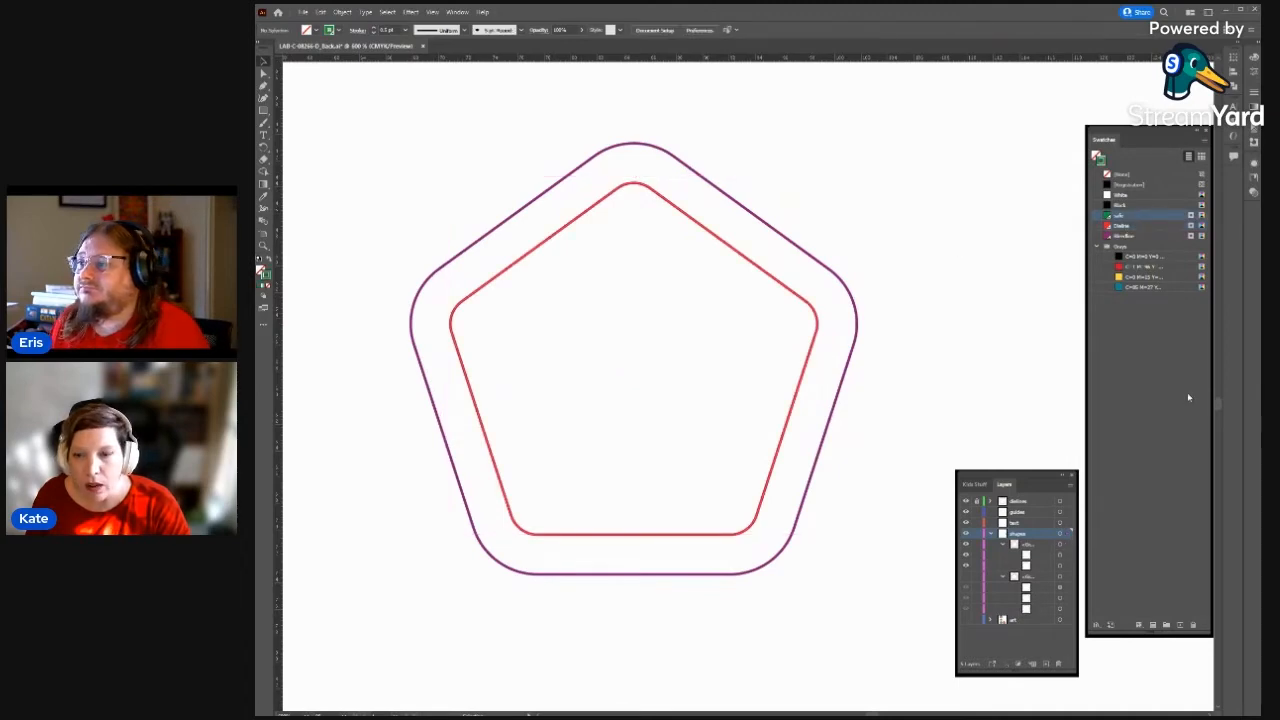
{"action": "left_click", "coordinate": [1192, 626]}
{"action": "left_click", "coordinate": [747, 380]}
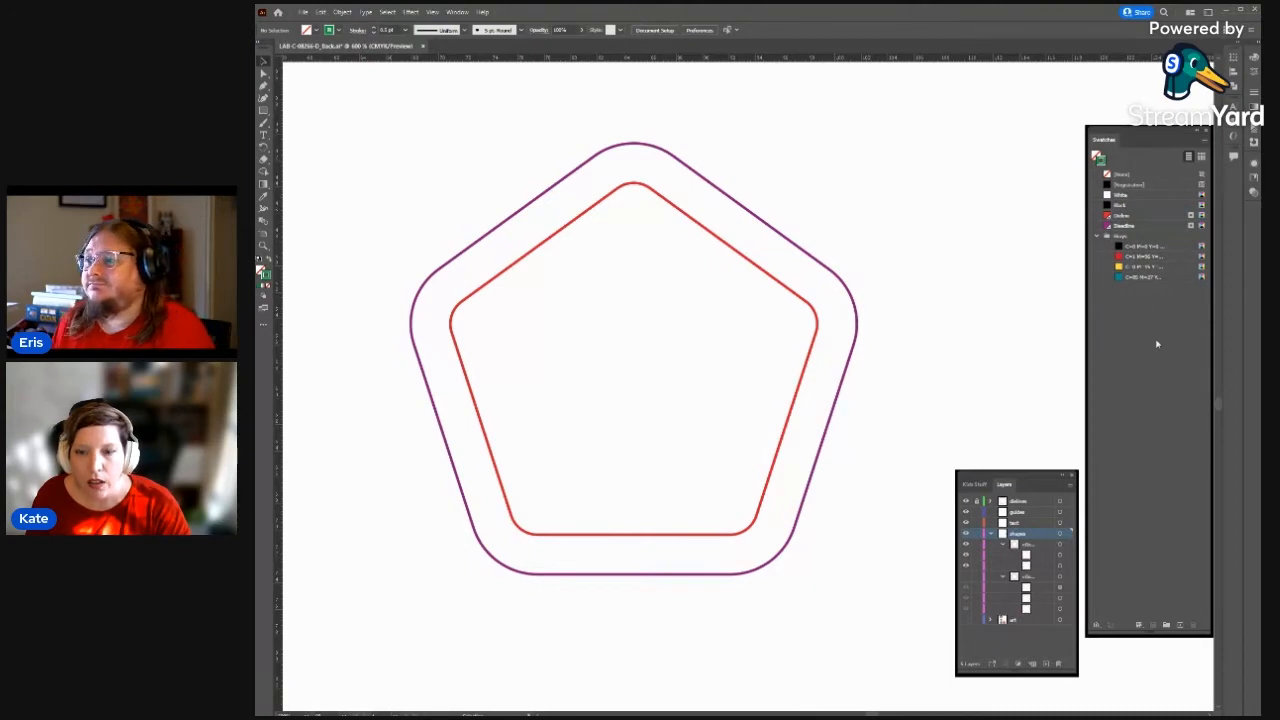
- Create a new green Spot Color swatch with C=85 M=10 Y=100 K=0 and name it safe
{"action": "left_click", "coordinate": [1180, 626]}
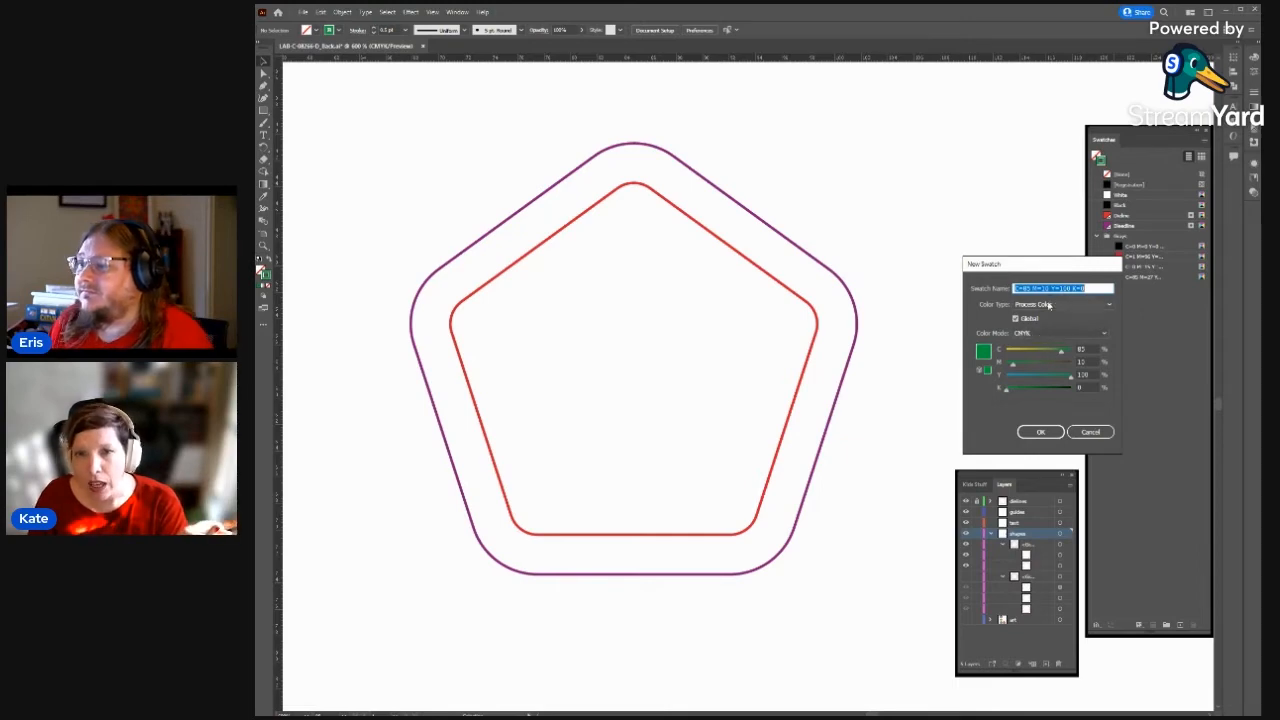
{"action": "left_click", "coordinate": [1047, 305]}
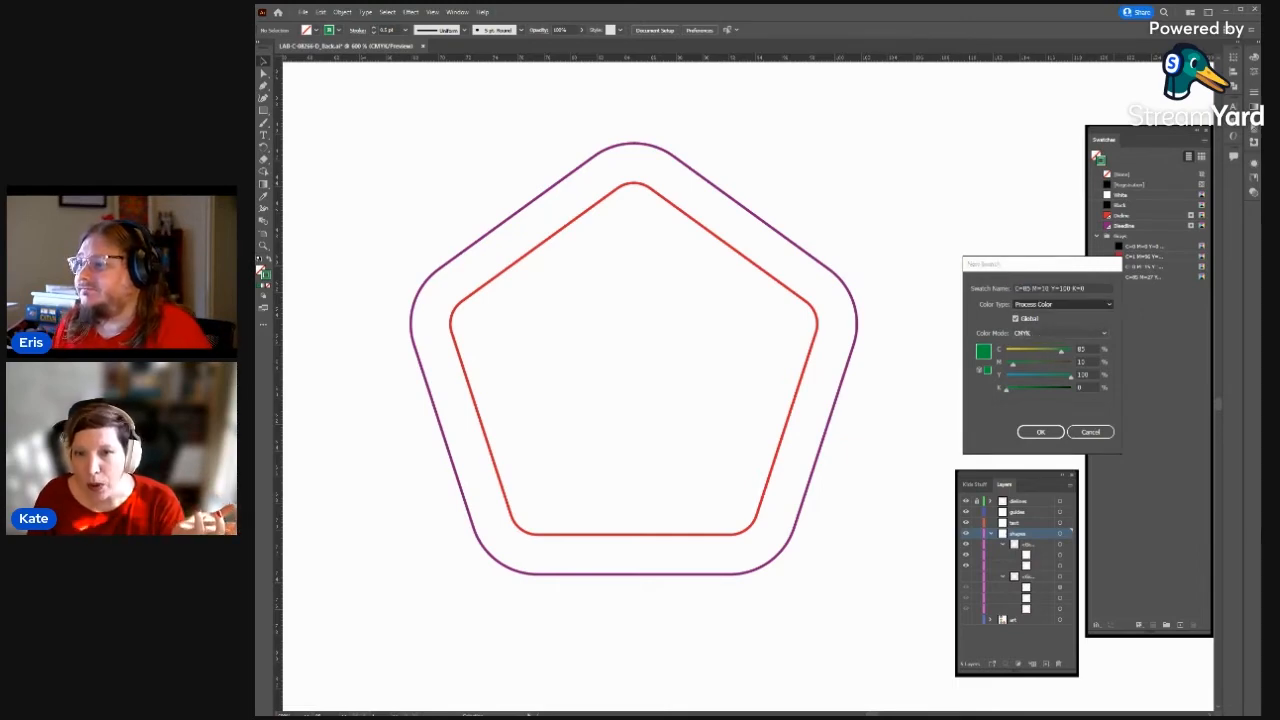
{"action": "left_click", "coordinate": [1039, 318]}
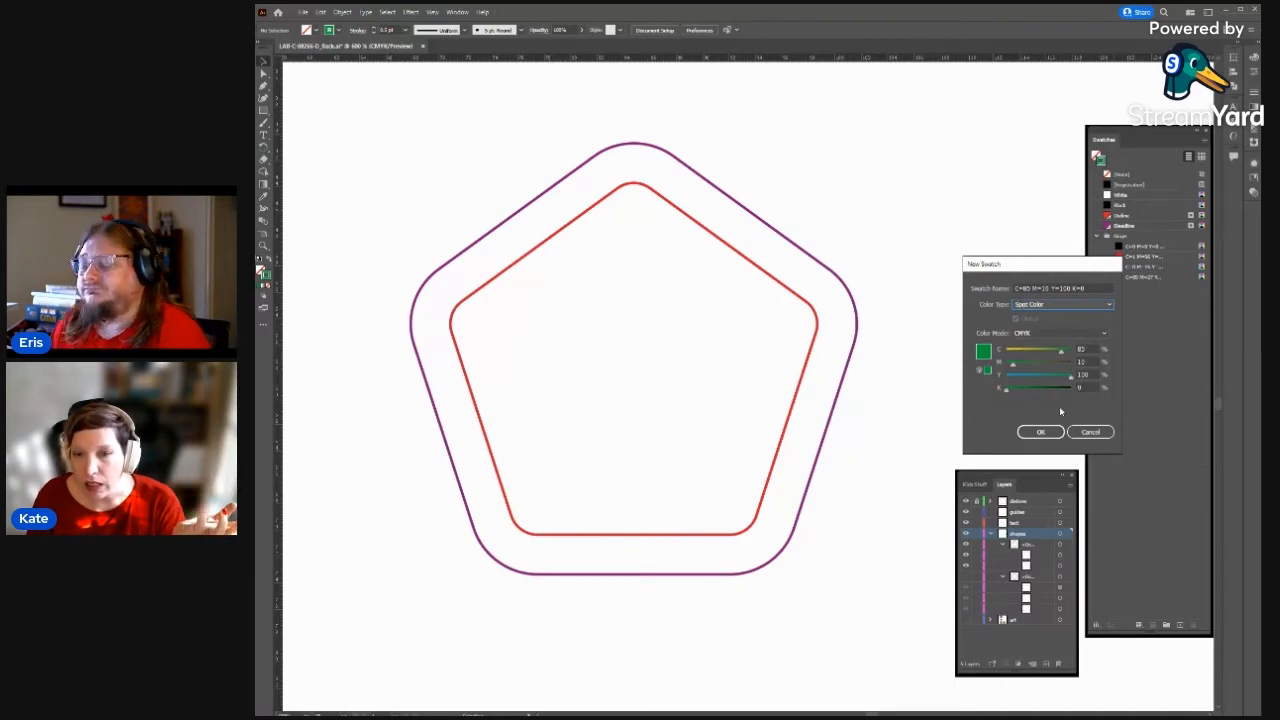
{"action": "left_click", "coordinate": [1041, 431]}
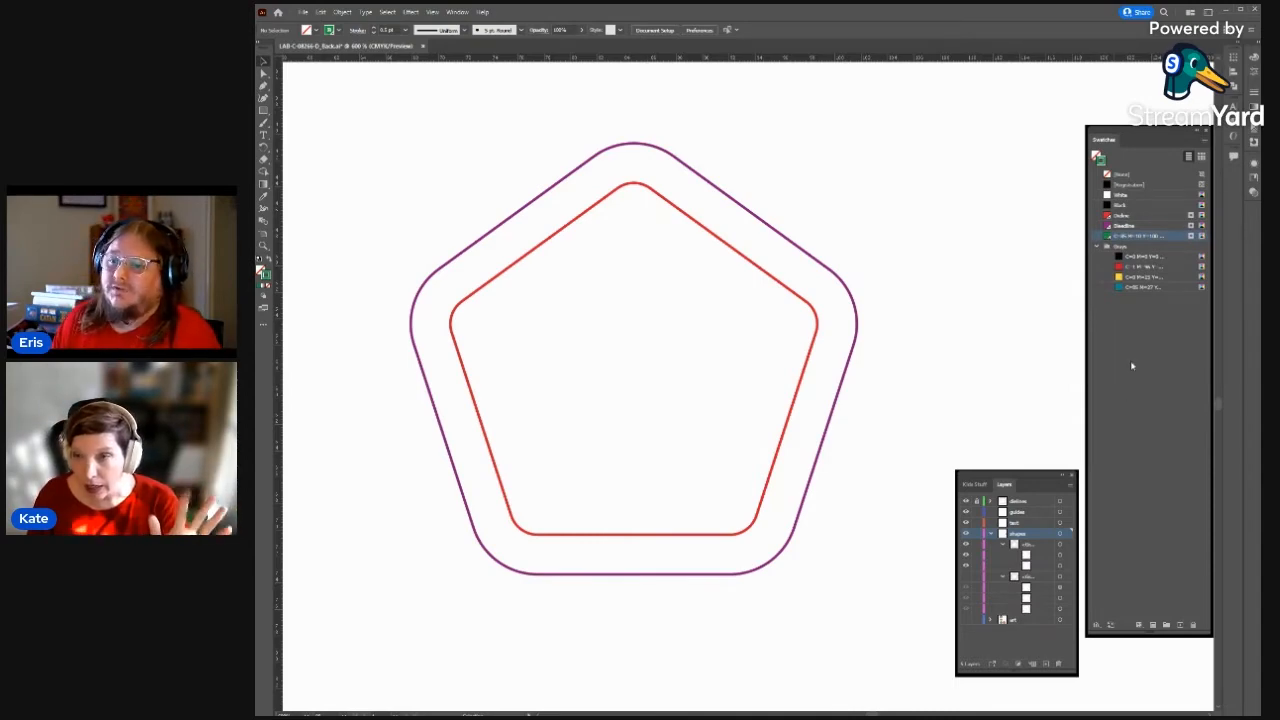
{"action": "double_click", "coordinate": [1130, 236]}
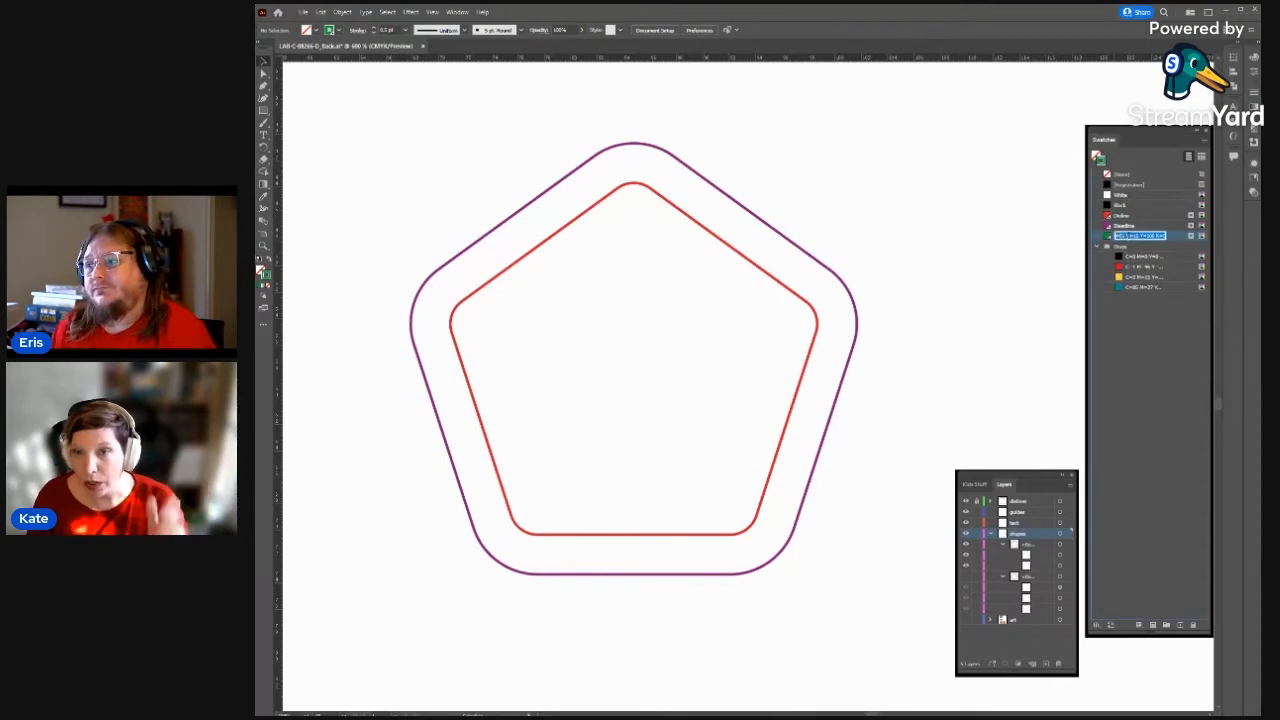
{"action": "type", "text": "sa"}
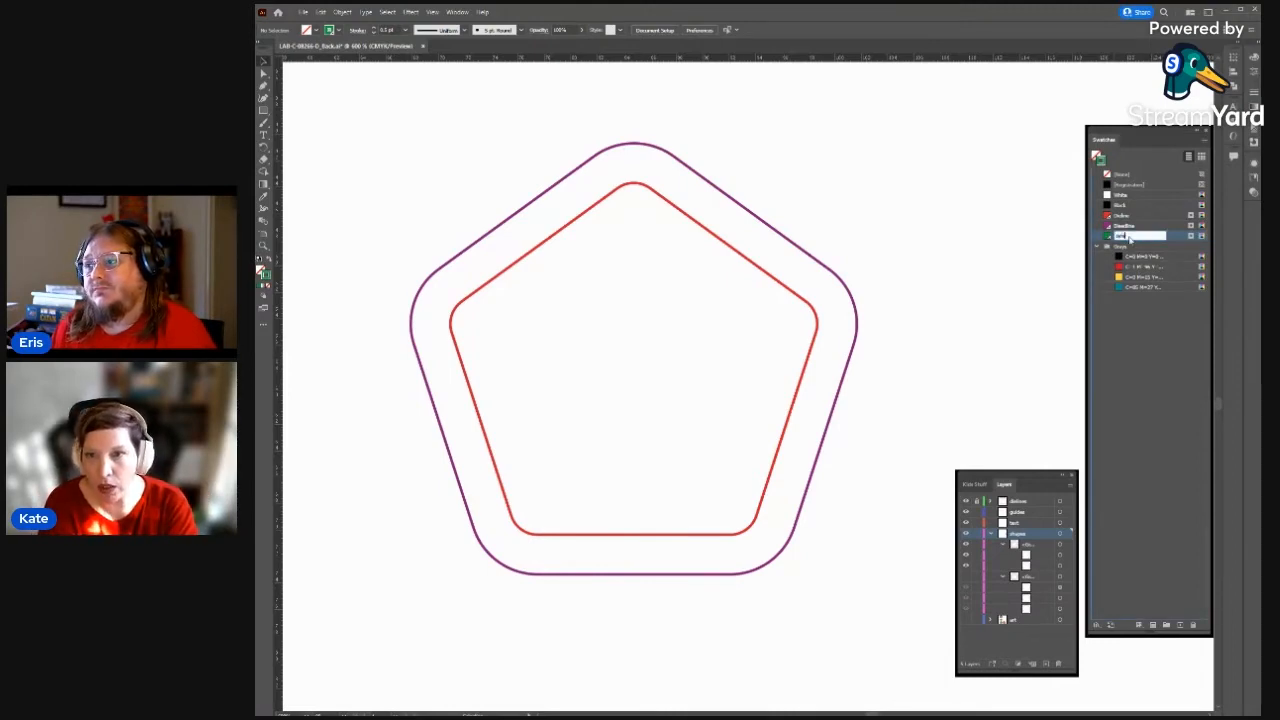
{"action": "key", "text": "Return"}
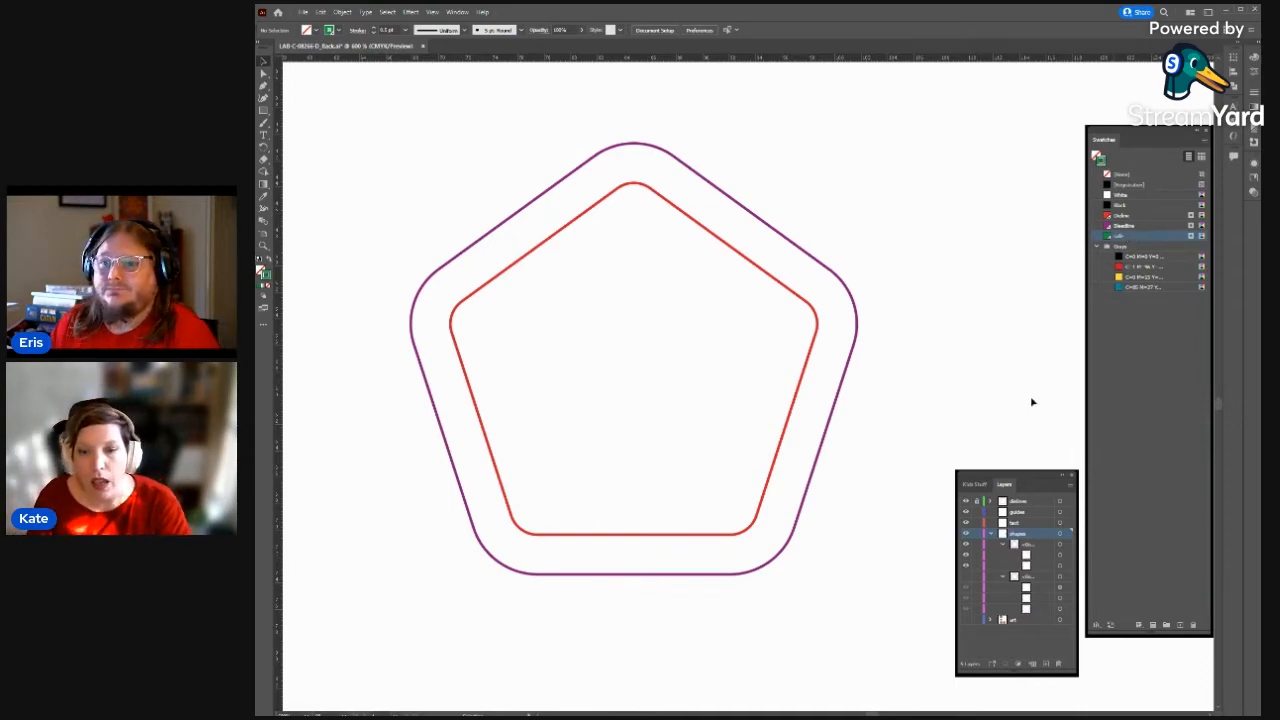
- Create an inward Offset Path of 3 mm with Miter joins from the red pentagon token outline
{"action": "left_click", "coordinate": [1059, 554]}
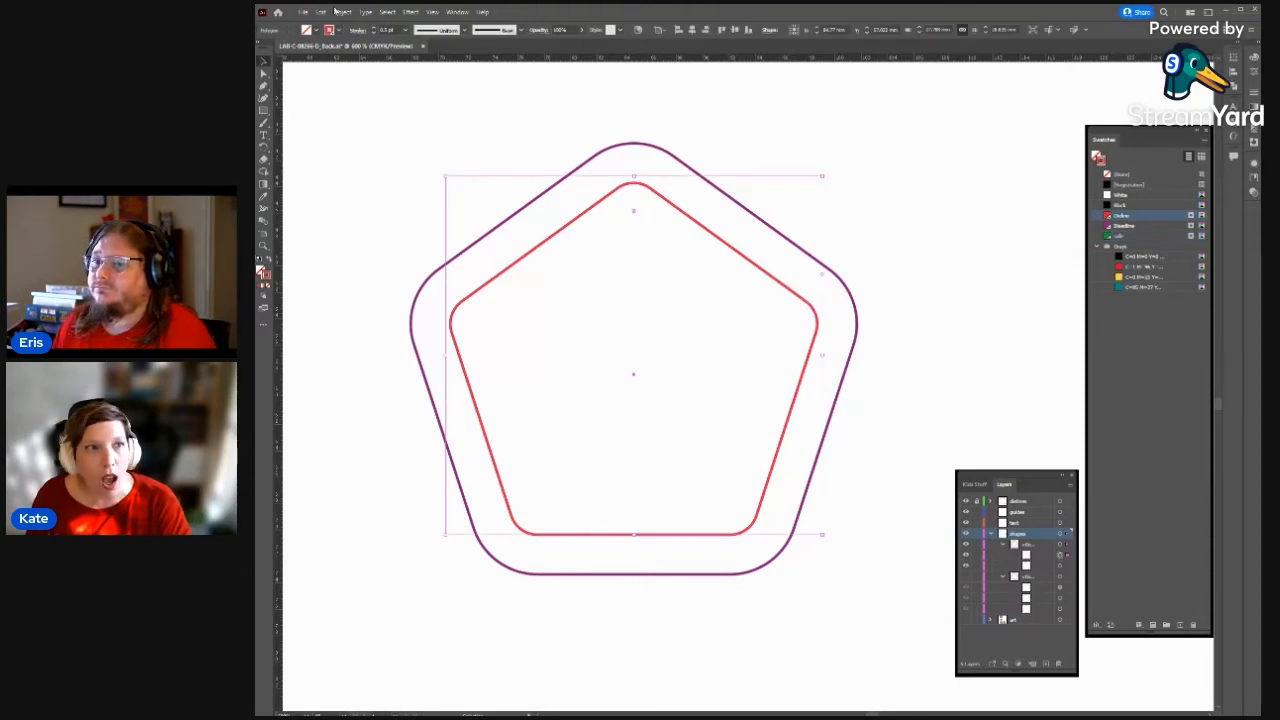
{"action": "right_click", "coordinate": [470, 250]}
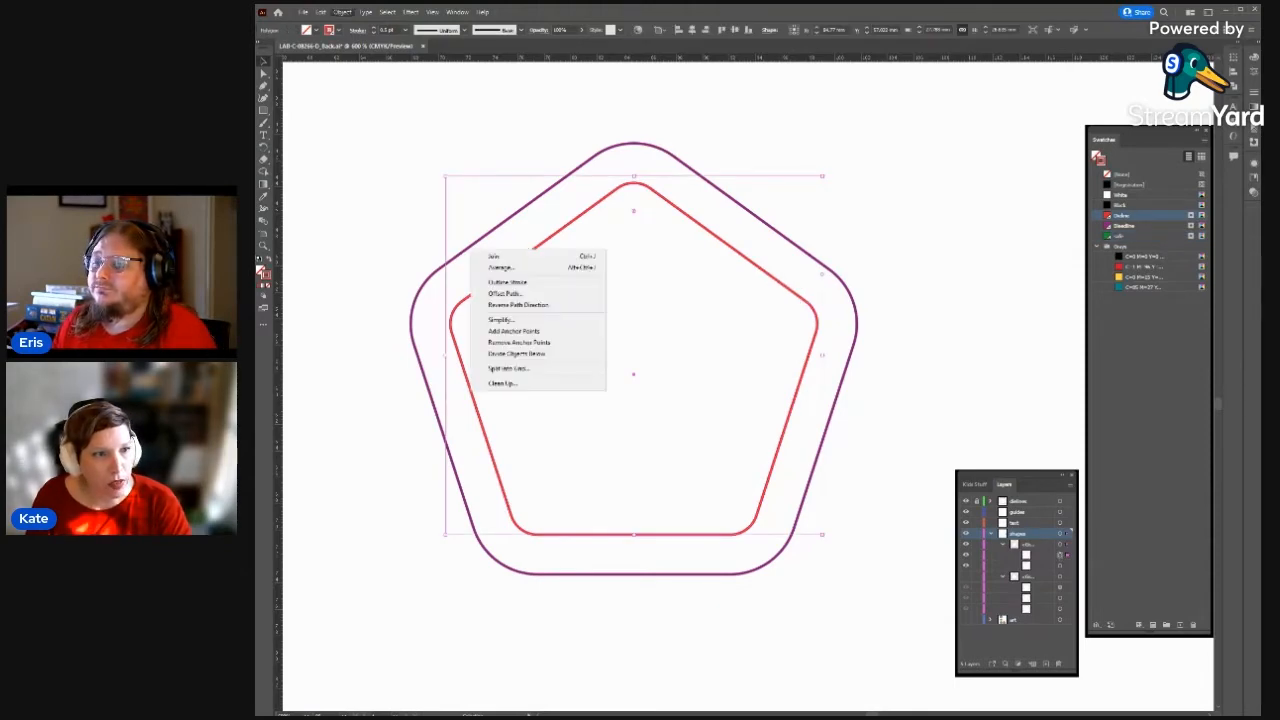
{"action": "left_click", "coordinate": [530, 296]}
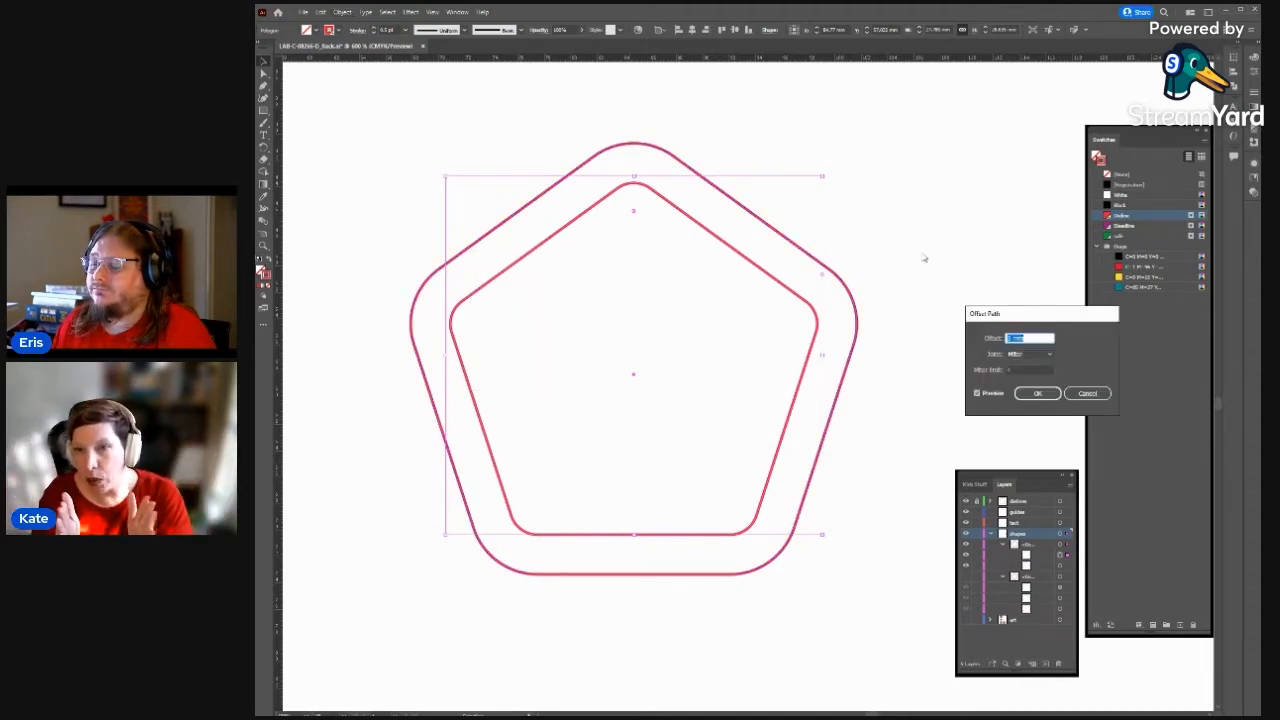
{"action": "type", "text": "2"}
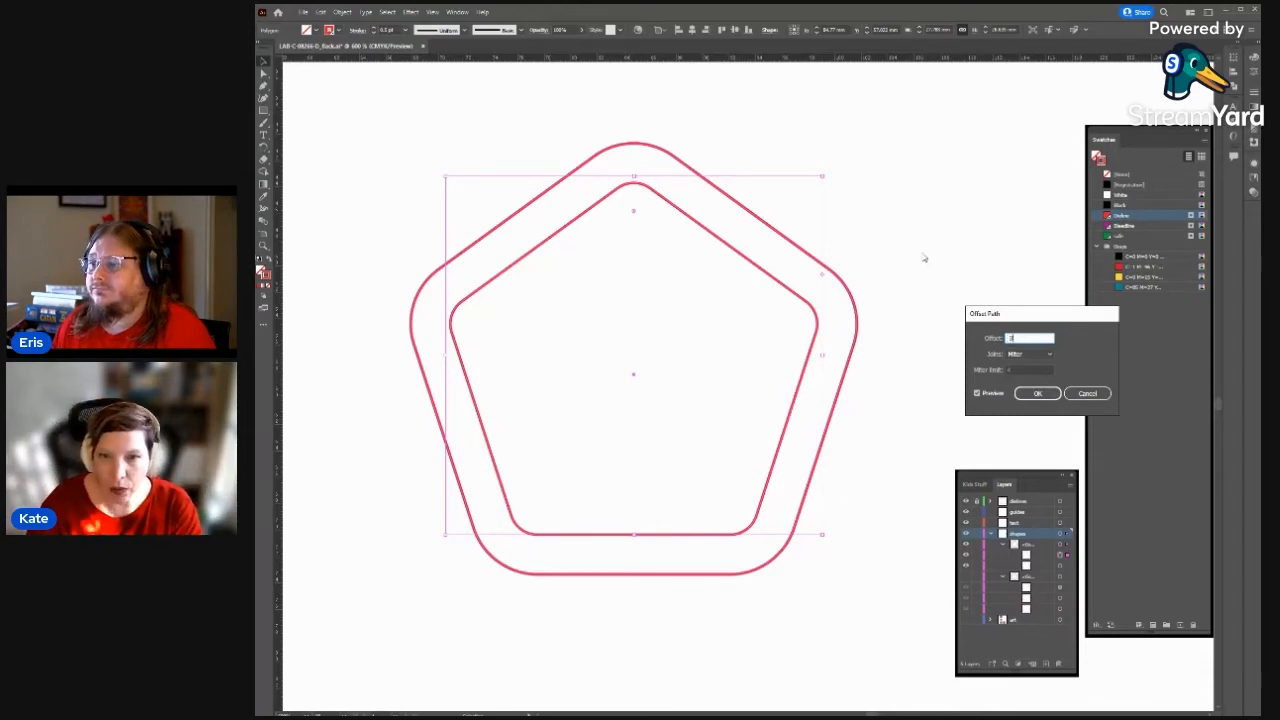
{"action": "type", "text": "mm"}
{"action": "key", "text": "Tab"}
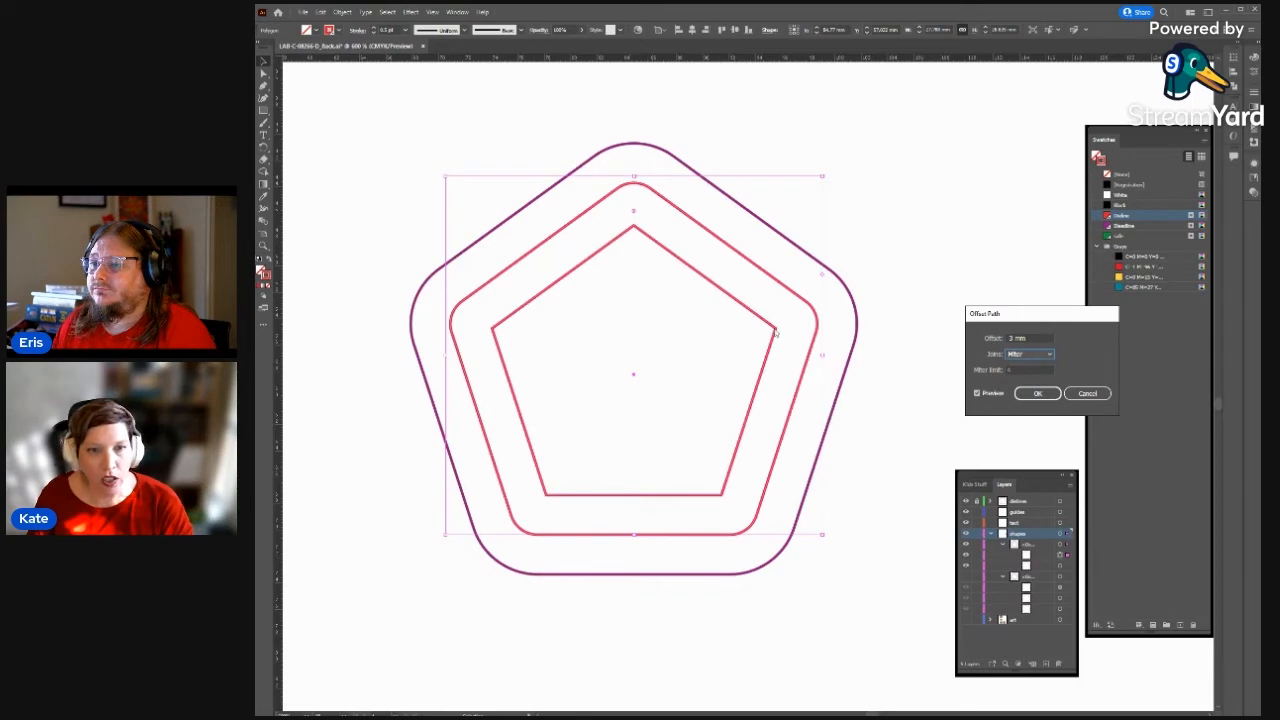
{"action": "left_click", "coordinate": [1031, 394]}
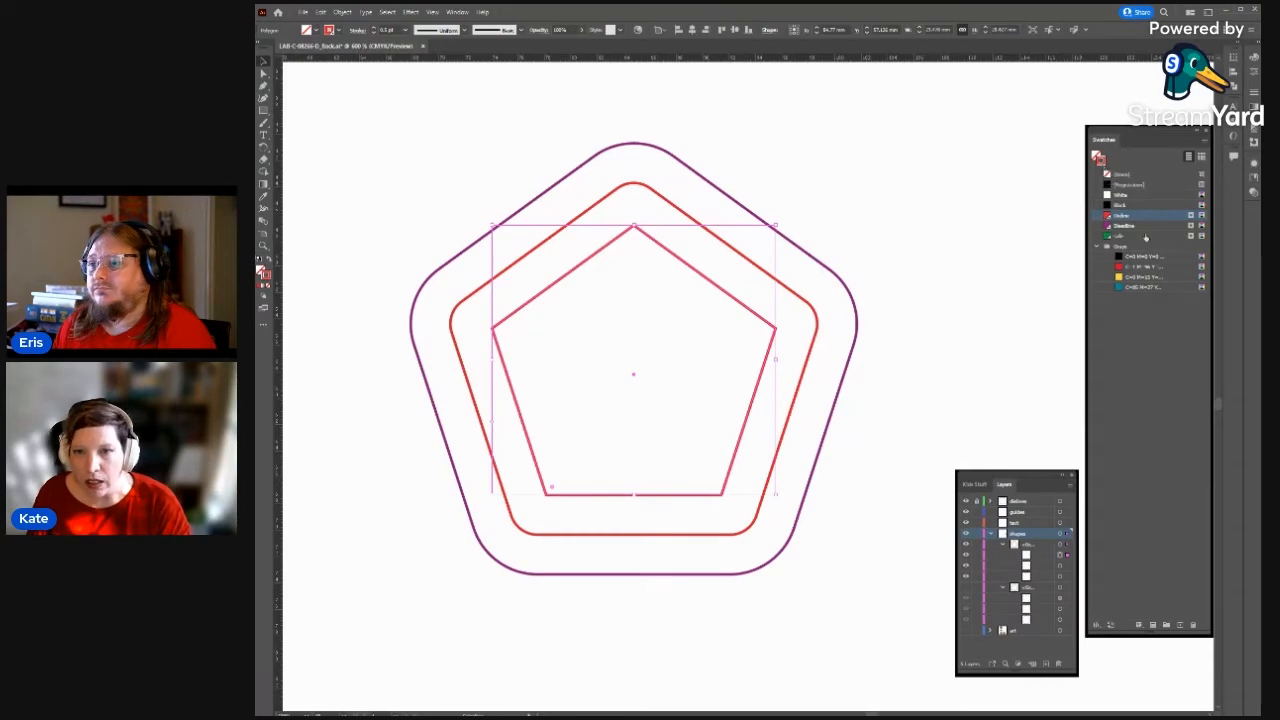
- Apply the green safe swatch to the innermost pentagon's stroke and make it a dashed line
{"action": "left_click", "coordinate": [1145, 237]}
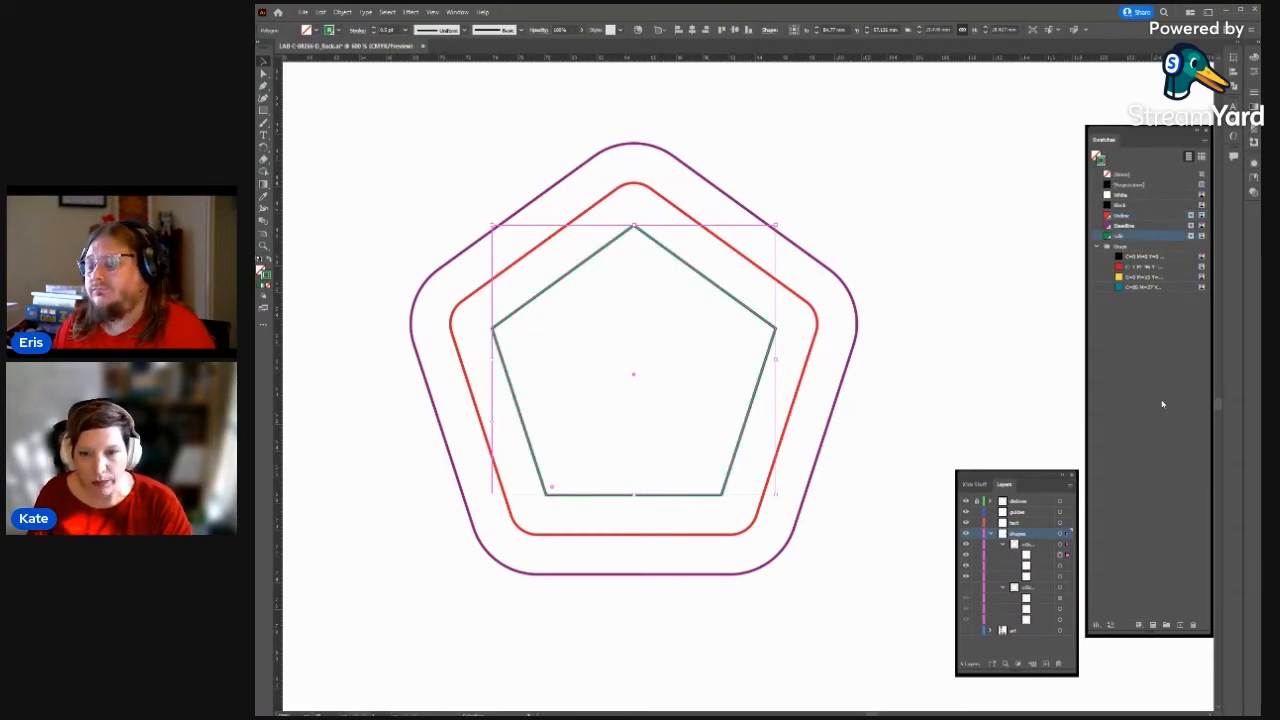
{"action": "left_click", "coordinate": [1253, 95]}
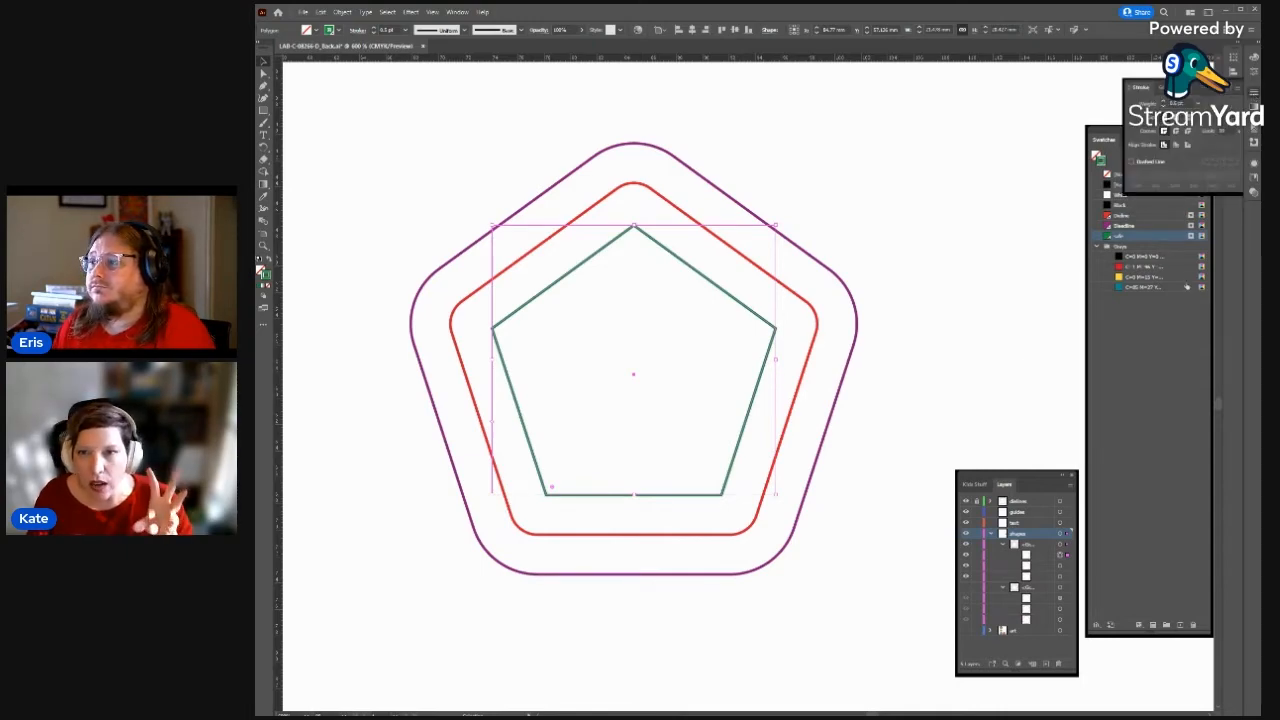
{"action": "left_click", "coordinate": [1133, 163]}
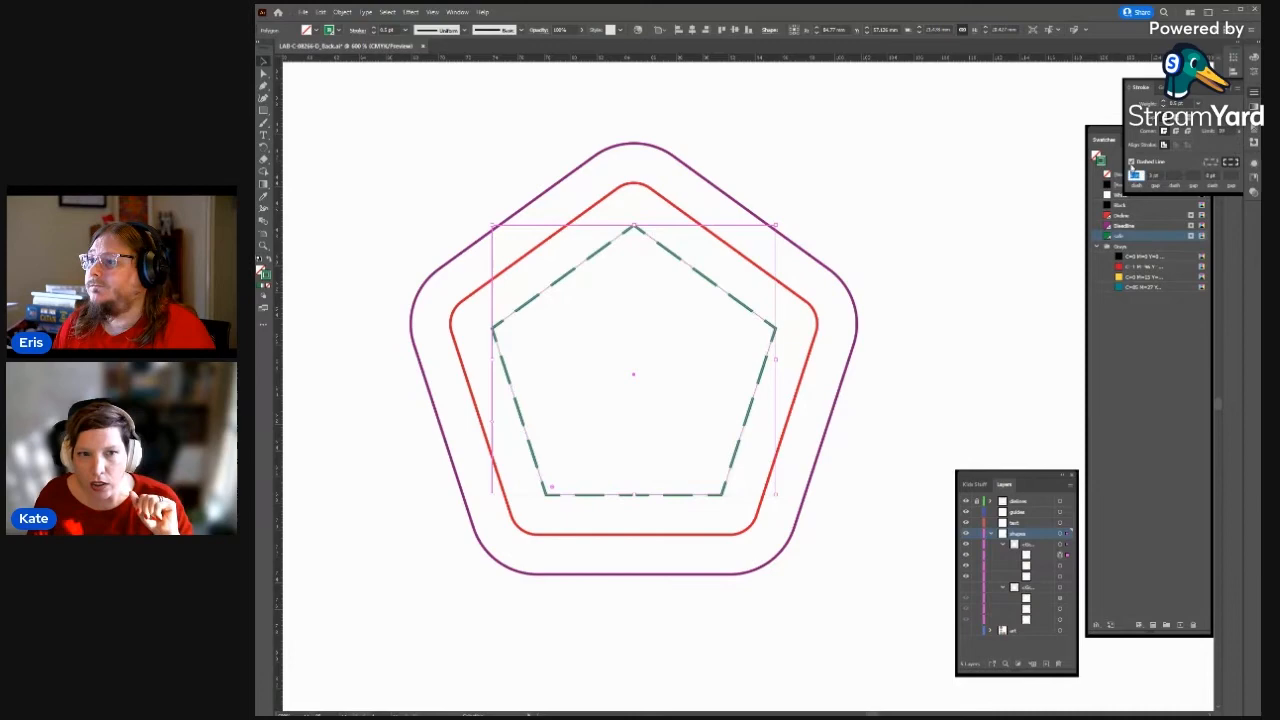
{"action": "left_click", "coordinate": [1020, 354]}
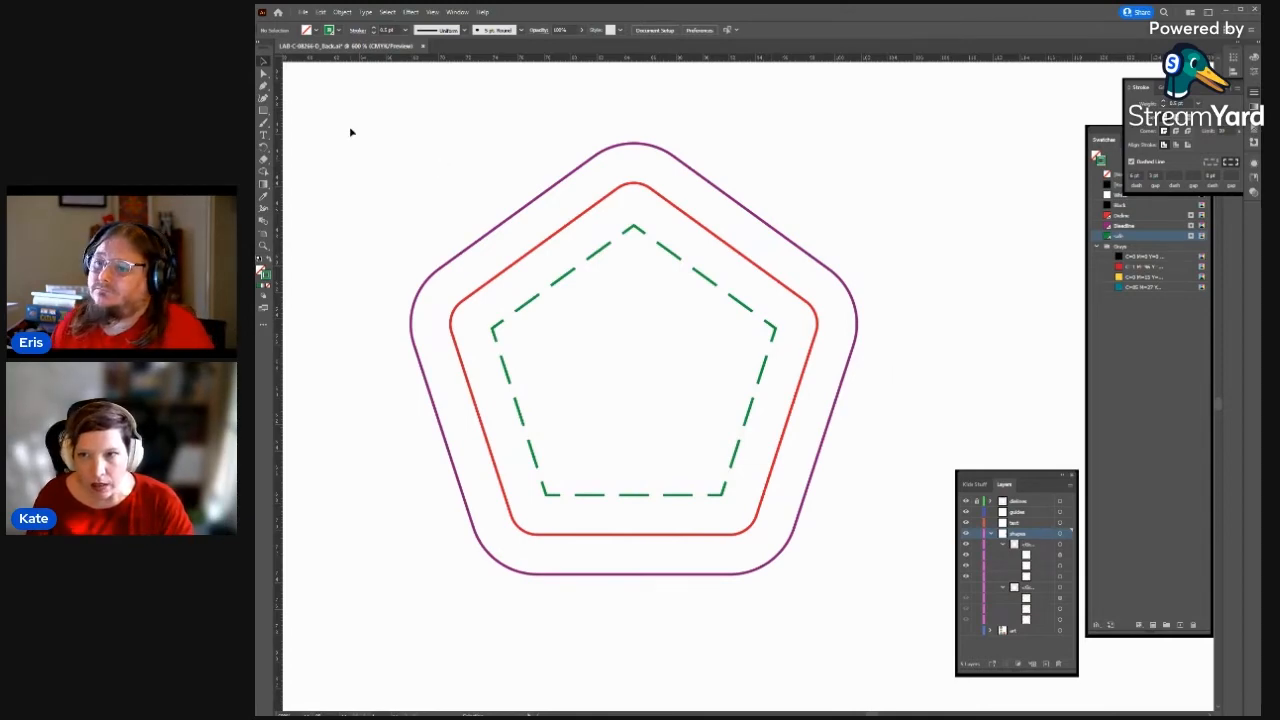
- Select the three grouped pentagon outlines, compare dashed and solid strokes, and turn the dashed line off for all of them
{"action": "left_click_drag", "start_coordinate": [349, 126], "coordinate": [889, 625]}
{"action": "left_click", "coordinate": [889, 625]}
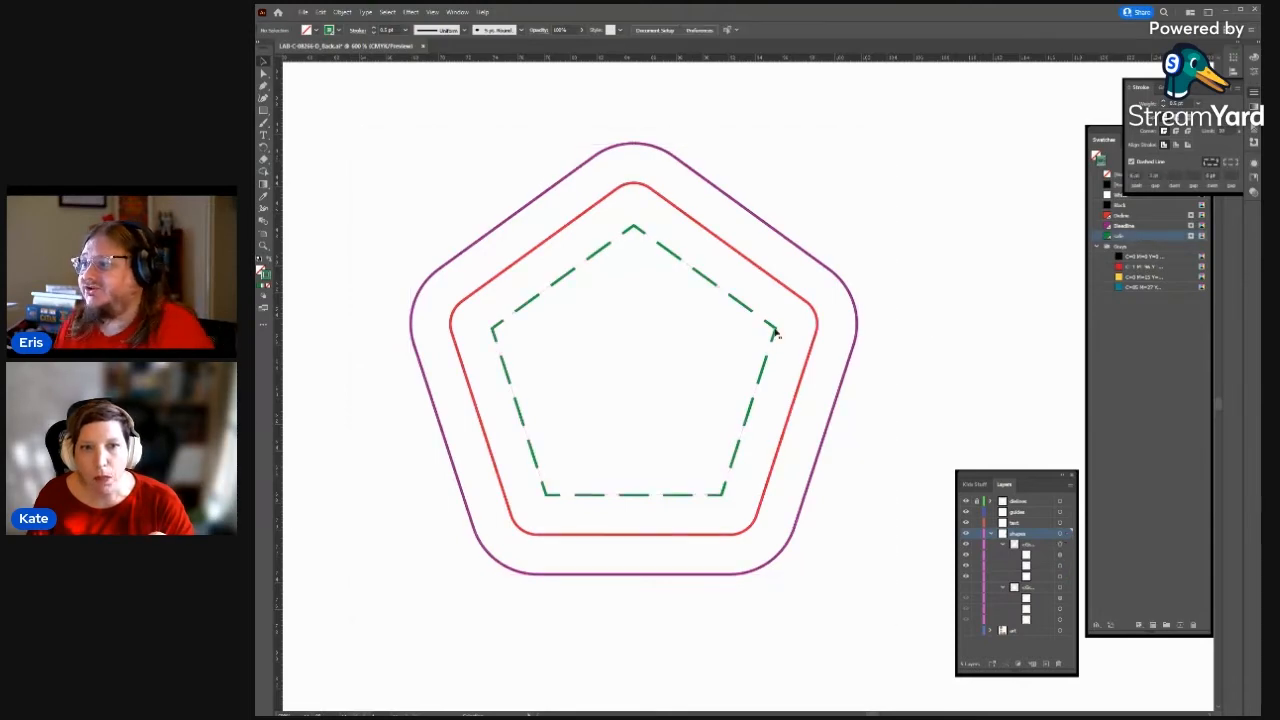
{"action": "left_click", "coordinate": [775, 331]}
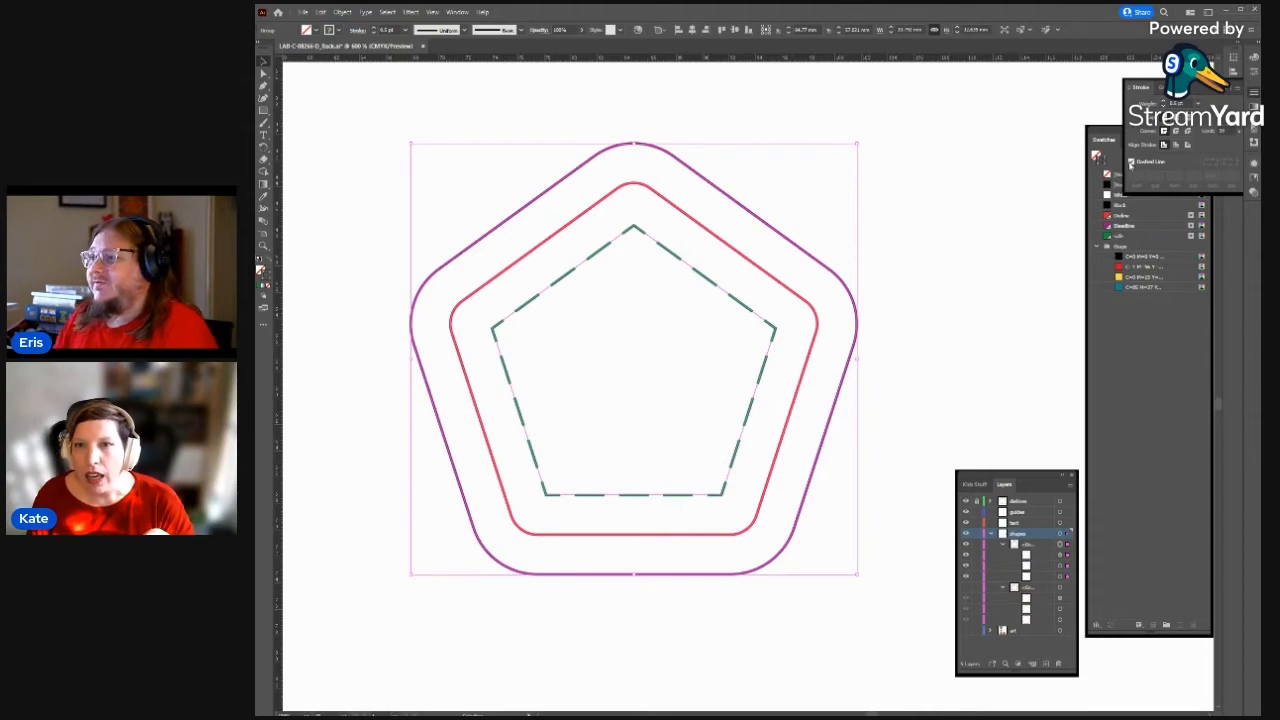
{"action": "left_click", "coordinate": [1132, 162]}
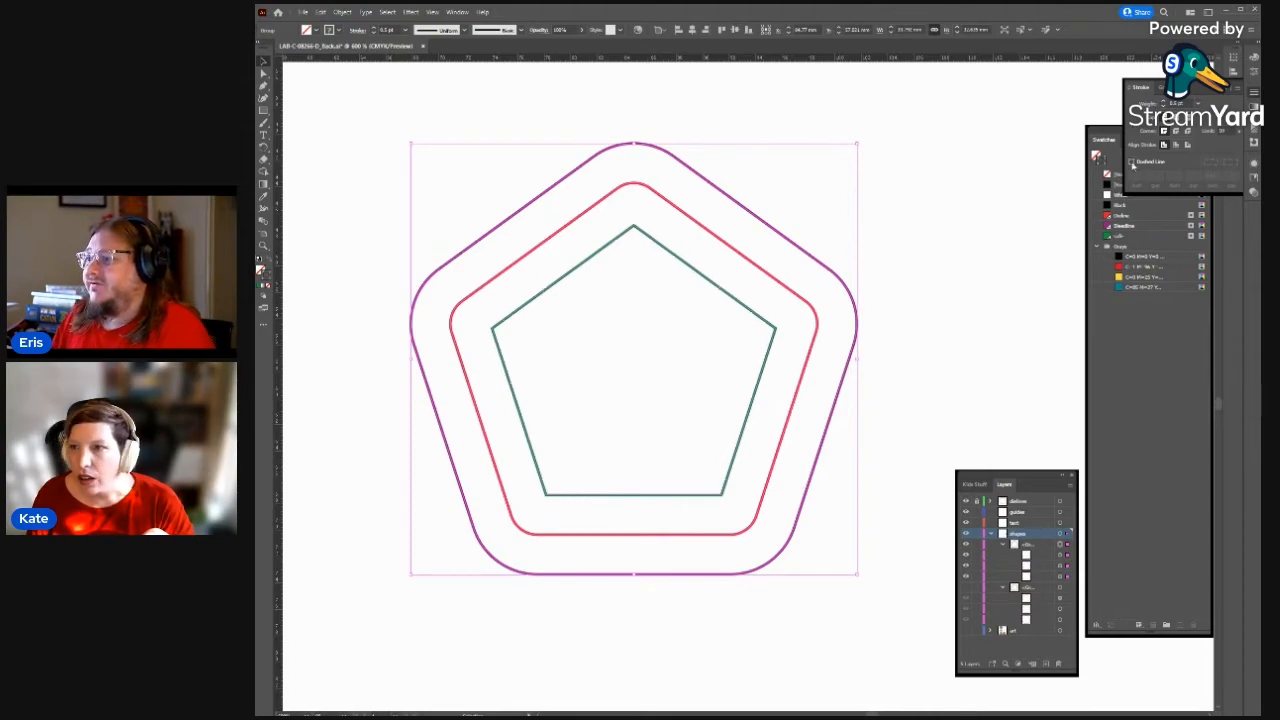
{"action": "left_click", "coordinate": [1132, 162]}
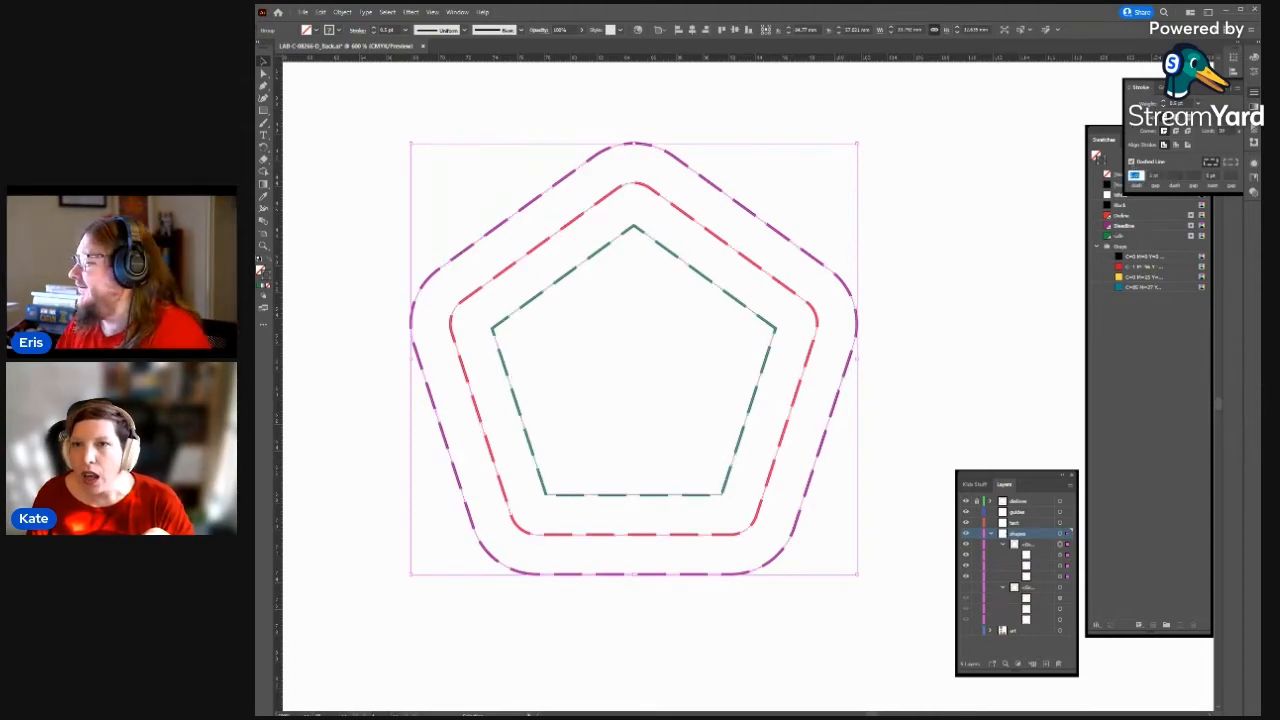
{"action": "mouse_move", "coordinate": [1204, 95]}
{"action": "left_mouse_down"}
{"action": "mouse_move", "coordinate": [1203, 285]}
{"action": "mouse_move", "coordinate": [1180, 414]}
{"action": "left_mouse_up"}
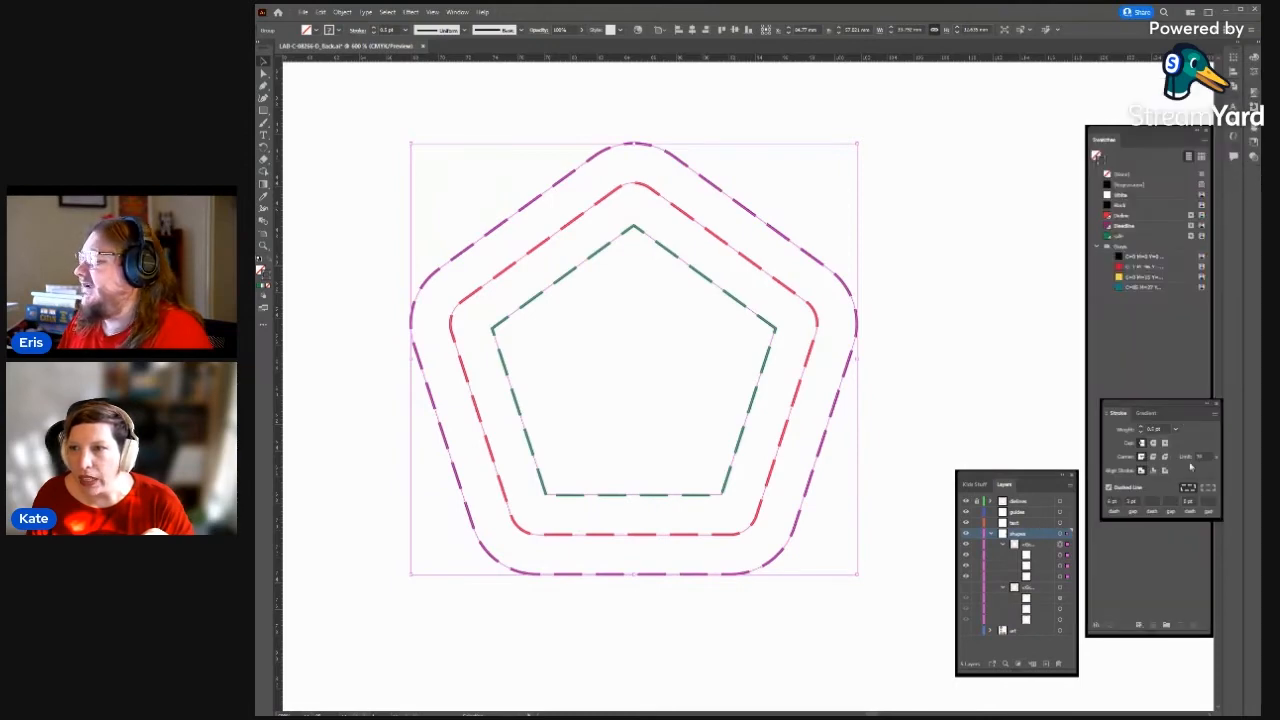
{"action": "left_click", "coordinate": [1108, 489]}
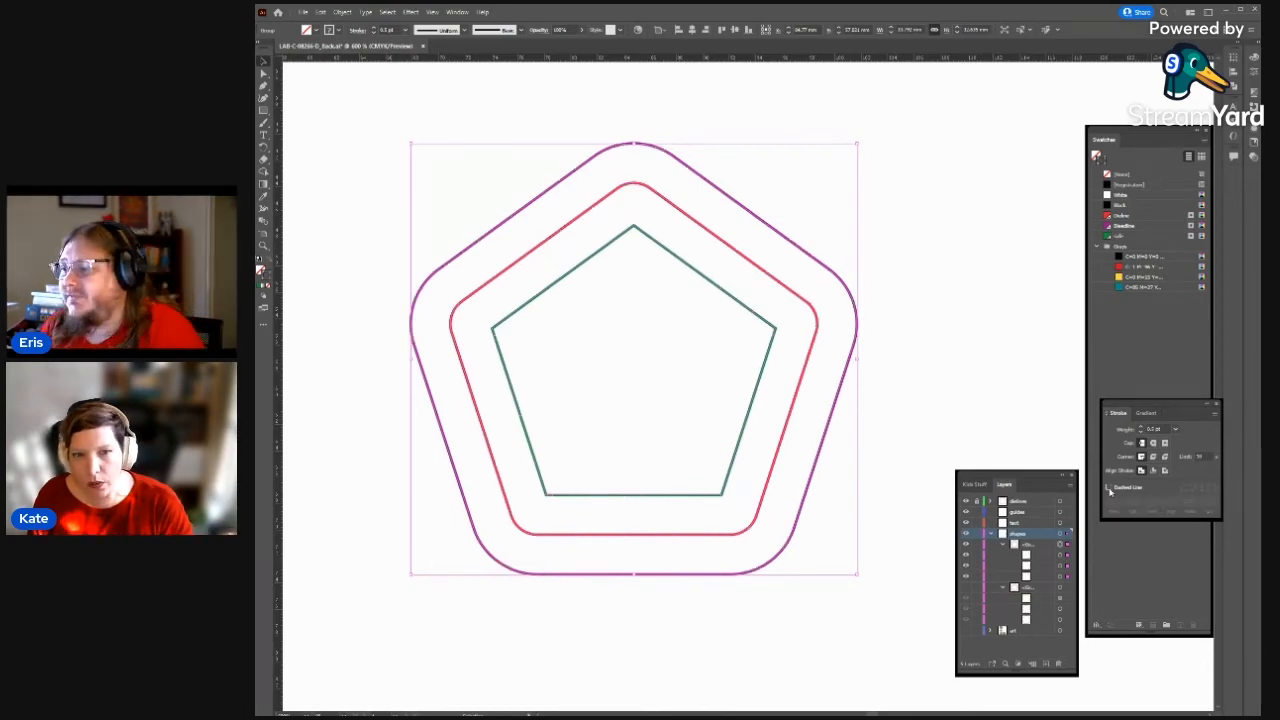
- Undo the recent dashed-line changes on the grouped pentagon outlines, restoring the dashed innermost outline, and deselect them
{"action": "left_click", "coordinate": [1108, 489]}
{"action": "left_click", "coordinate": [1108, 489]}
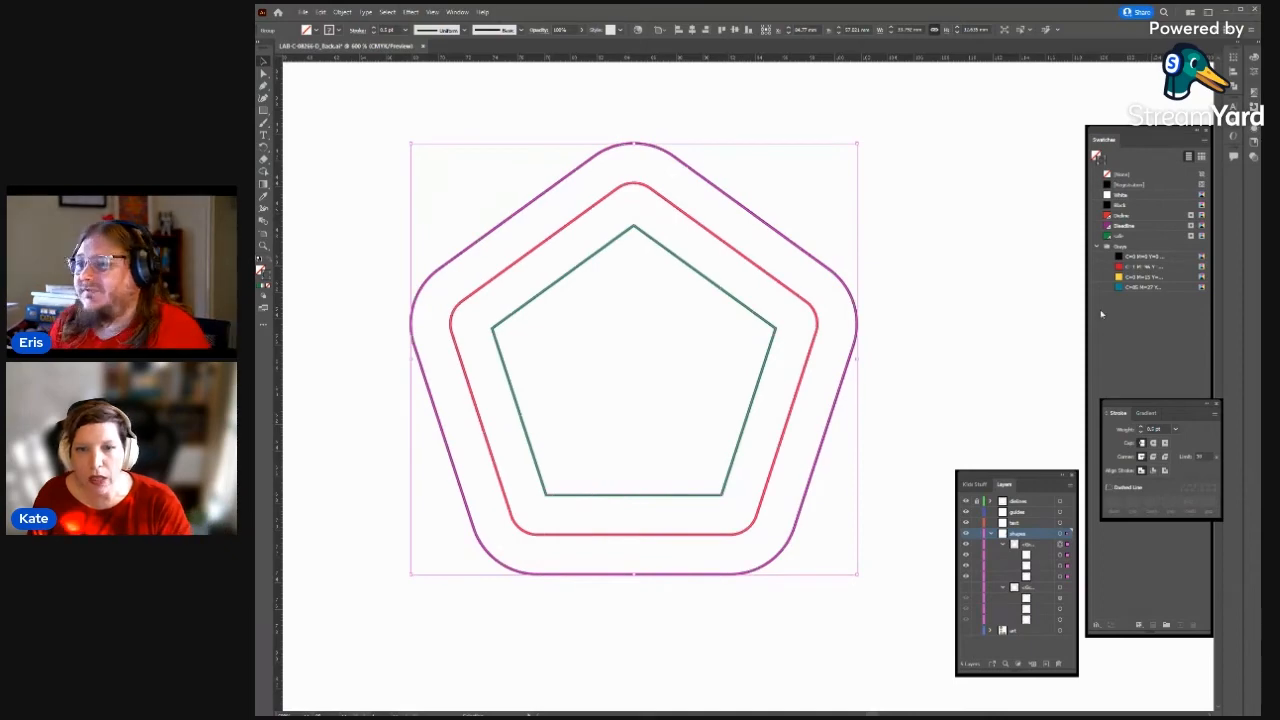
{"action": "key", "text": "ctrl+z"}
{"action": "key", "text": "ctrl+z"}
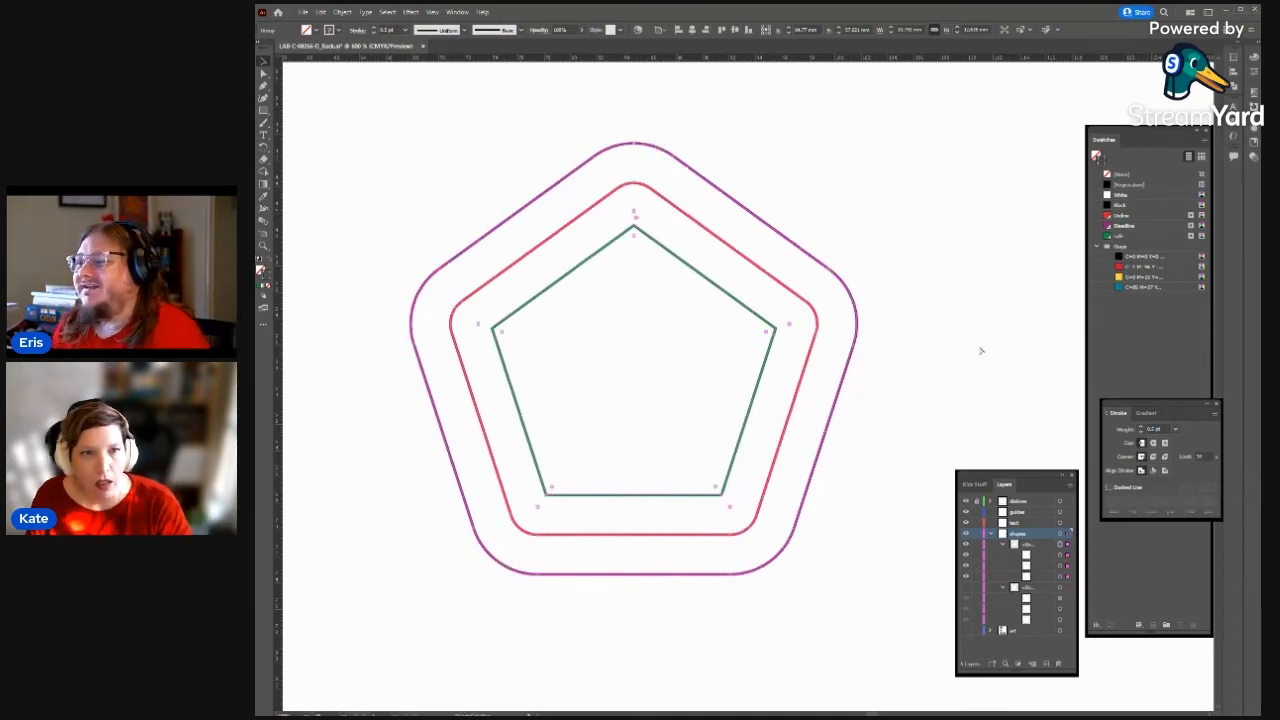
{"action": "key", "text": "ctrl+z"}
{"action": "key", "text": "ctrl+z"}
{"action": "key", "text": "ctrl+z"}
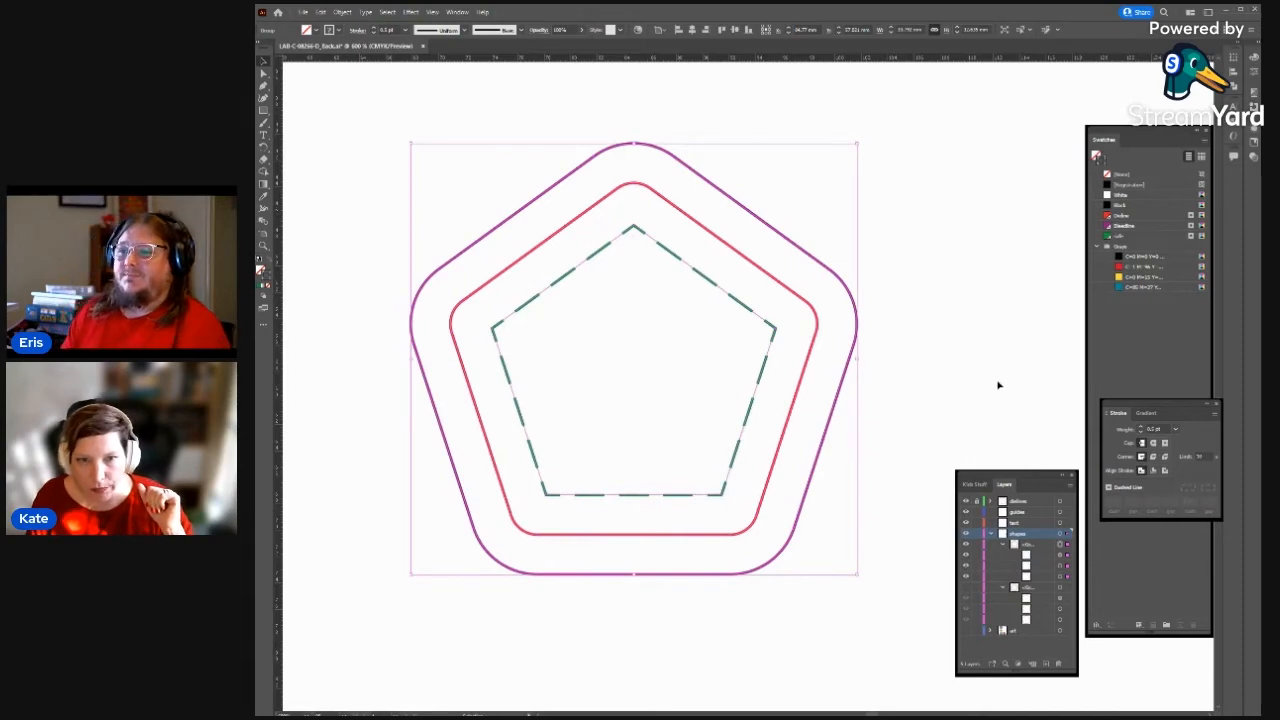
{"action": "left_click", "coordinate": [998, 384]}
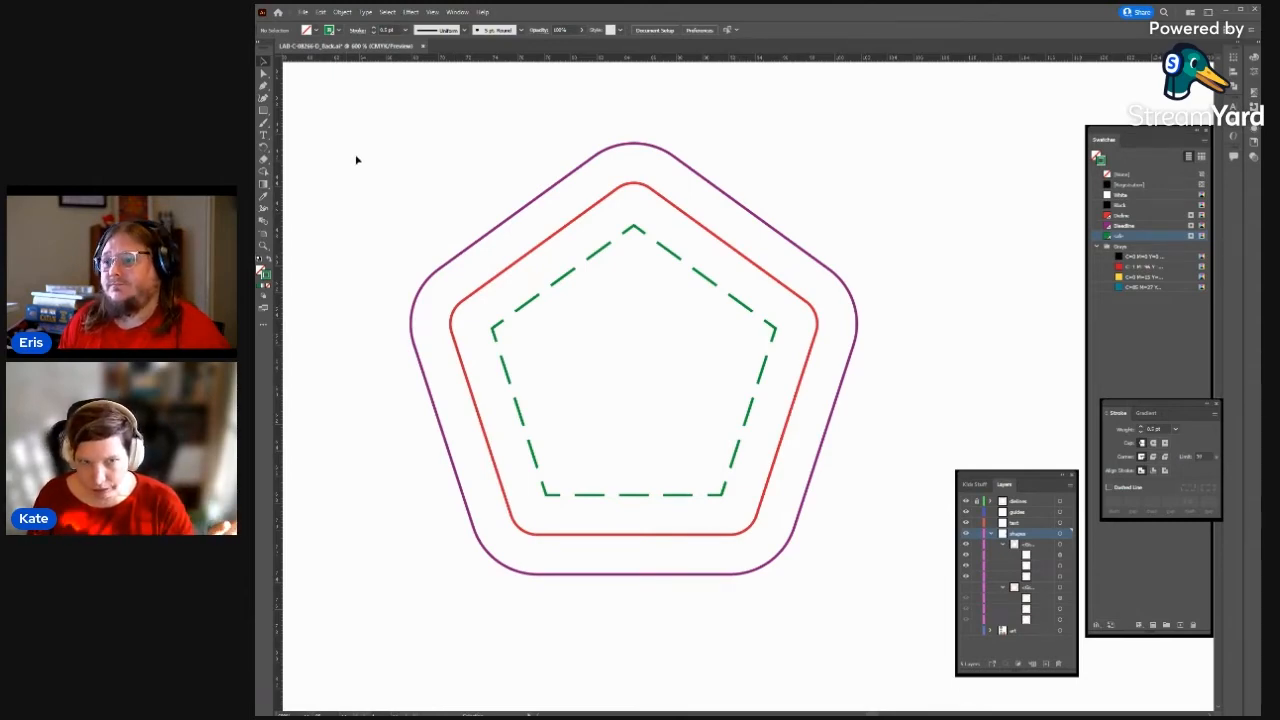
- Move the Layers panel closer to the artwork and toggle the collapsed pentagon group's visibility to check which outlines it contains
{"action": "left_click_drag", "start_coordinate": [359, 132], "coordinate": [900, 615]}
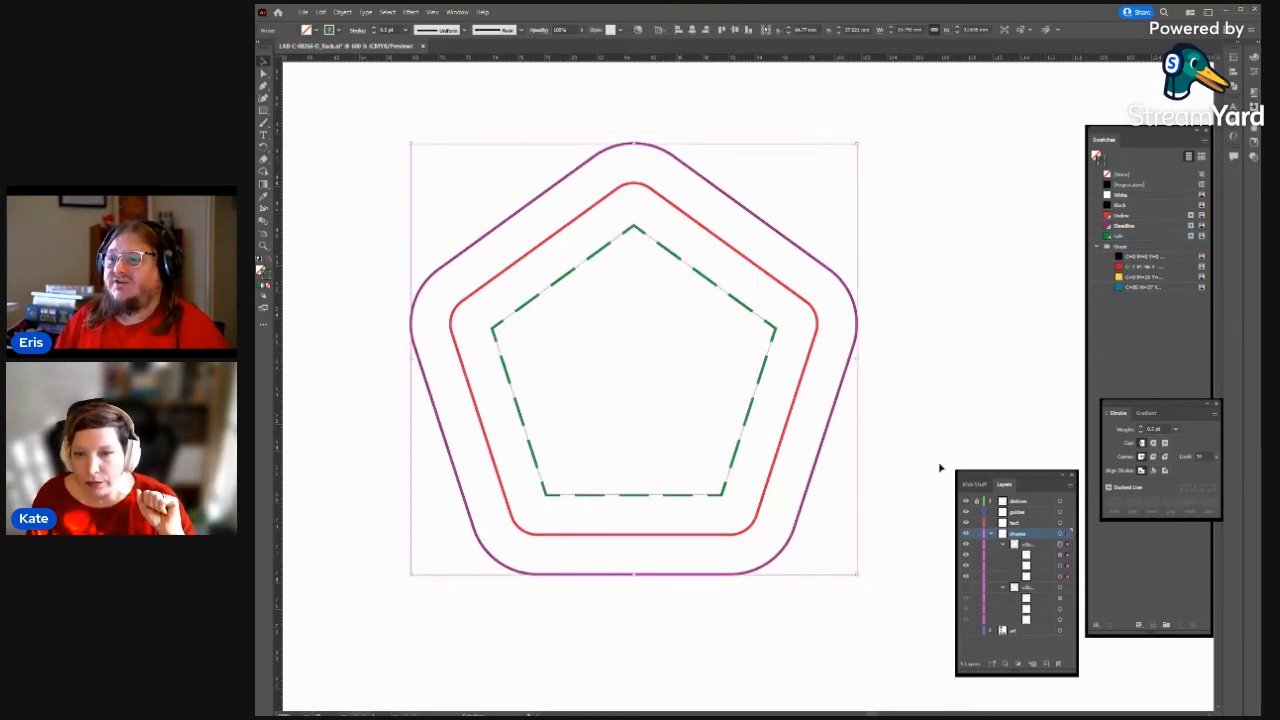
{"action": "left_click_drag", "start_coordinate": [1034, 482], "coordinate": [1006, 250]}
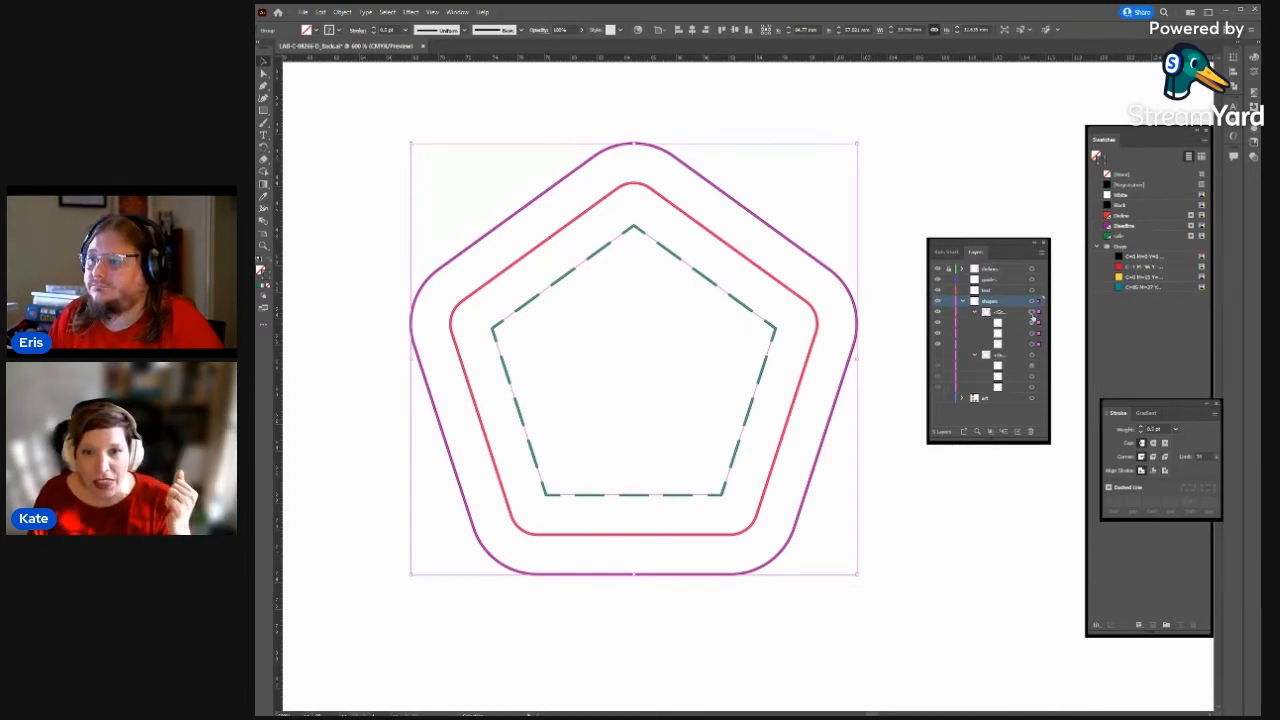
{"action": "left_click", "coordinate": [976, 312]}
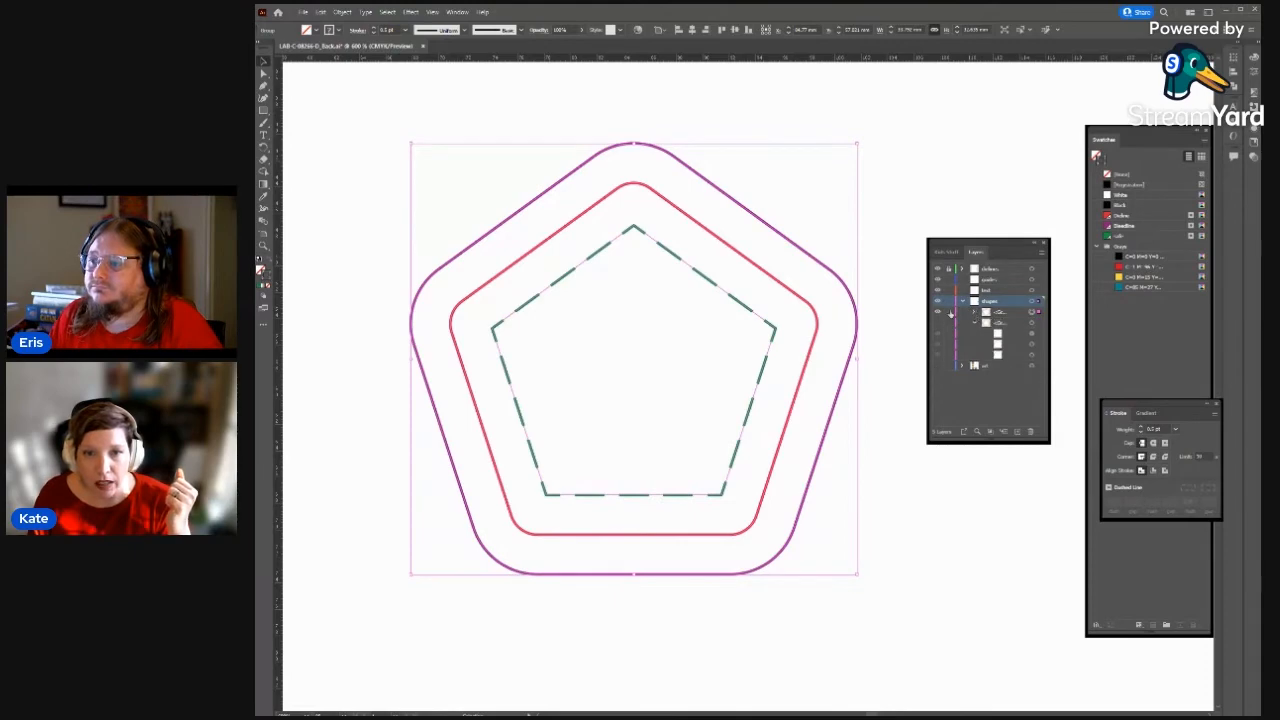
{"action": "left_click", "coordinate": [938, 312]}
{"action": "left_click", "coordinate": [938, 312]}
{"action": "left_click", "coordinate": [938, 312]}
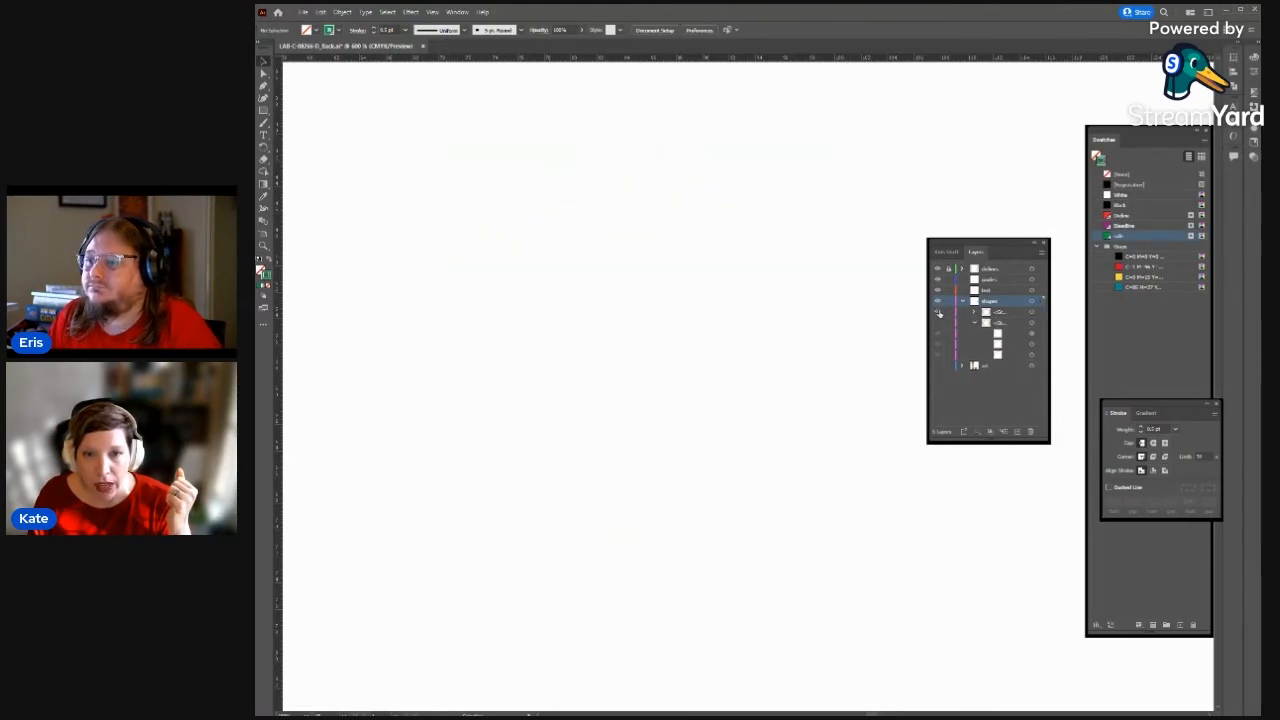
{"action": "left_click", "coordinate": [938, 312]}
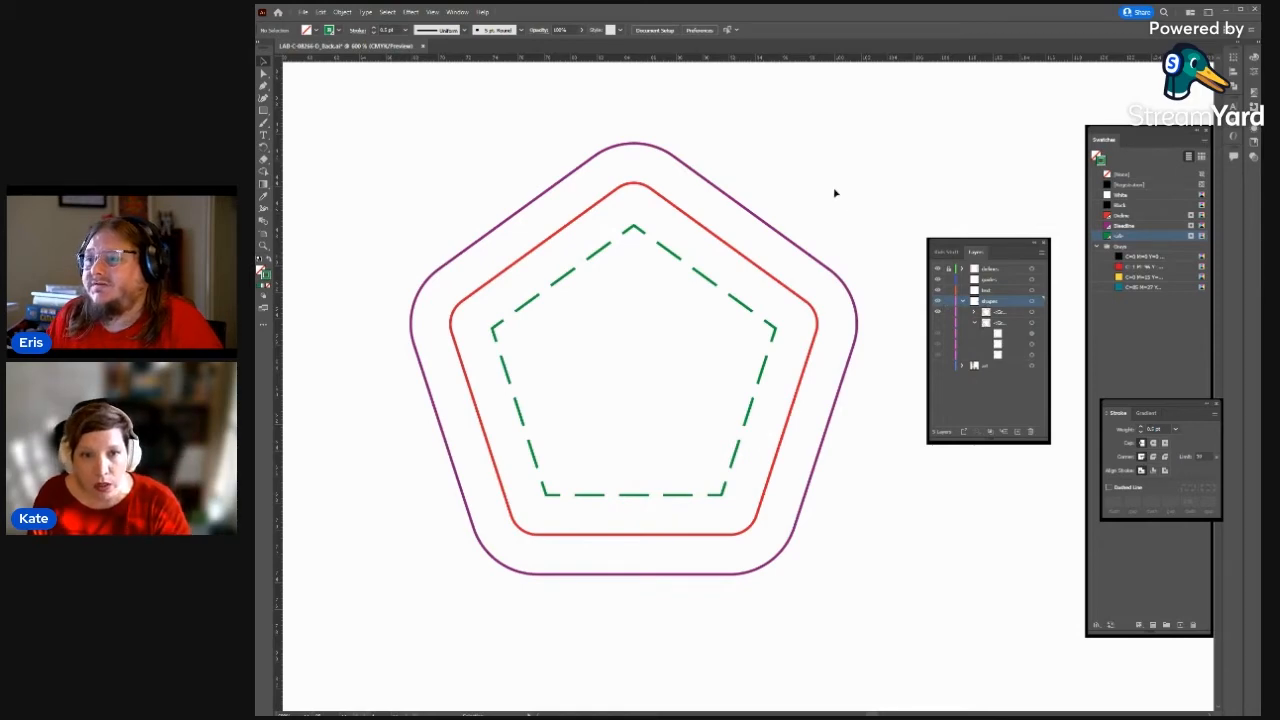
- Expand the pentagon group in the layer list and select its outlines on the full punchboard to examine the grouping
{"action": "scroll", "coordinate": [835, 193], "scroll_direction": "down", "scroll_amount": 5}
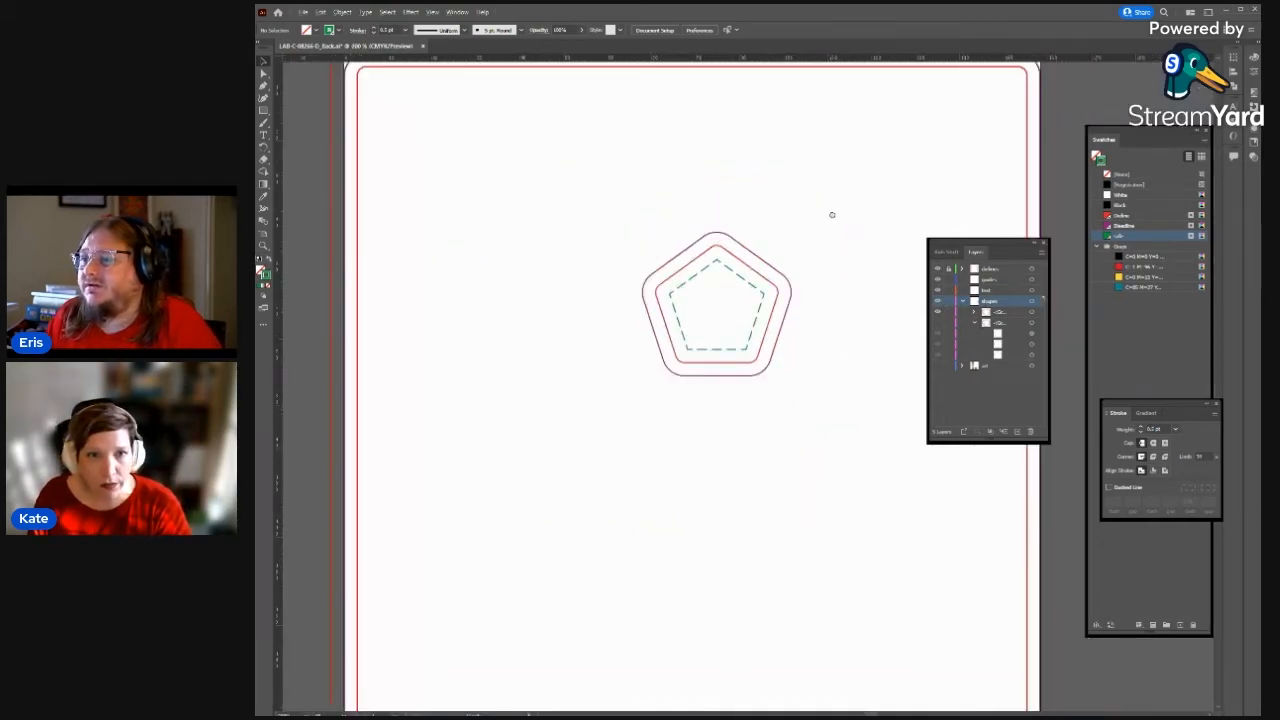
{"action": "scroll", "coordinate": [829, 206], "scroll_direction": "down", "scroll_amount": 2}
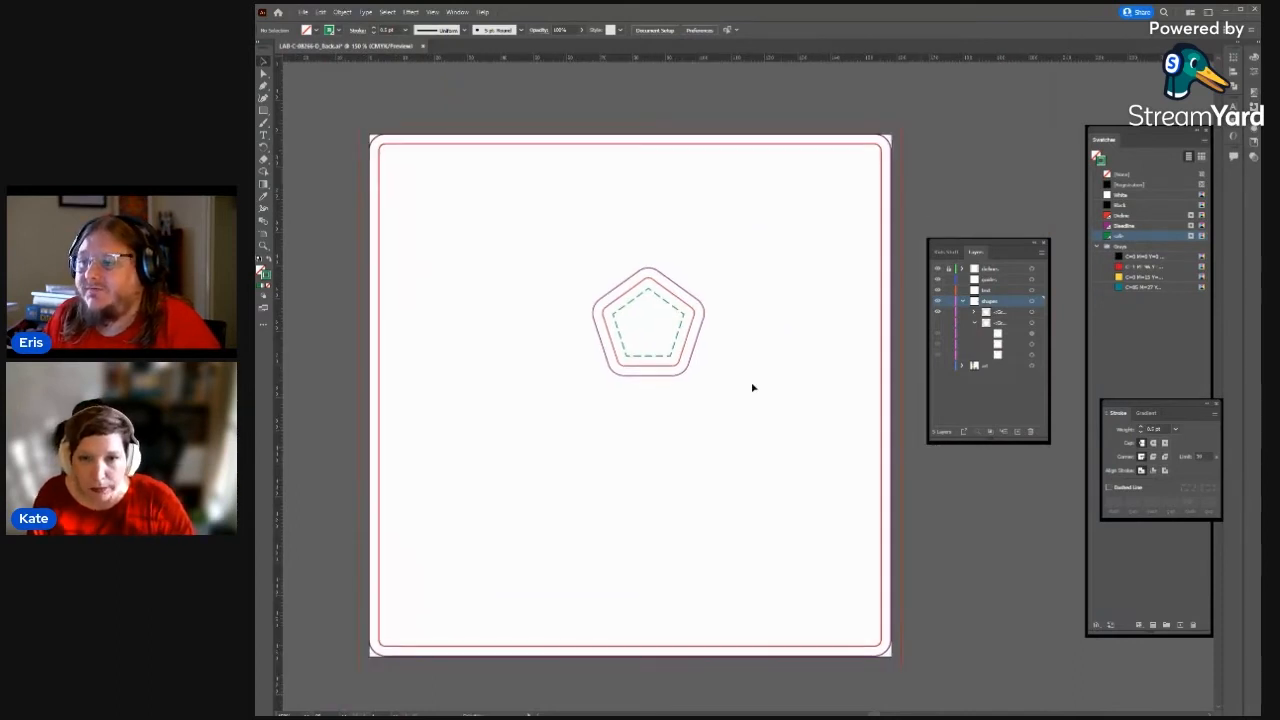
{"action": "left_click", "coordinate": [974, 313]}
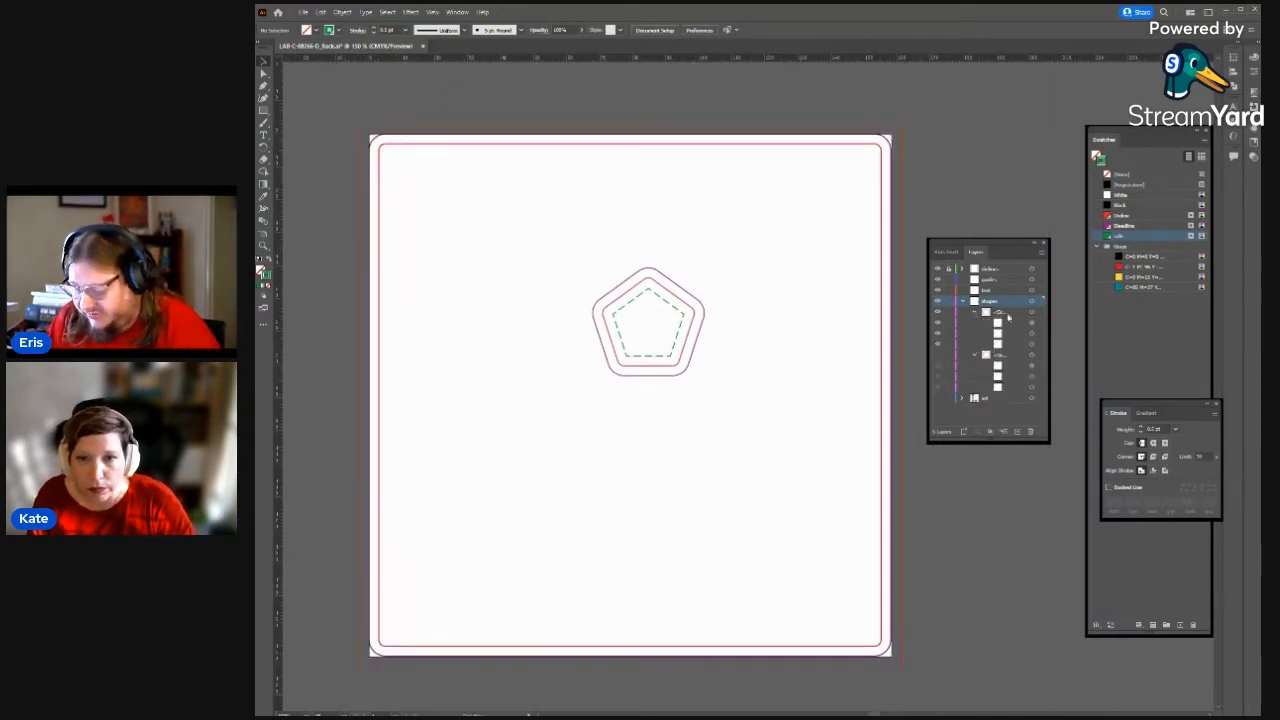
{"action": "left_click", "coordinate": [1033, 313]}
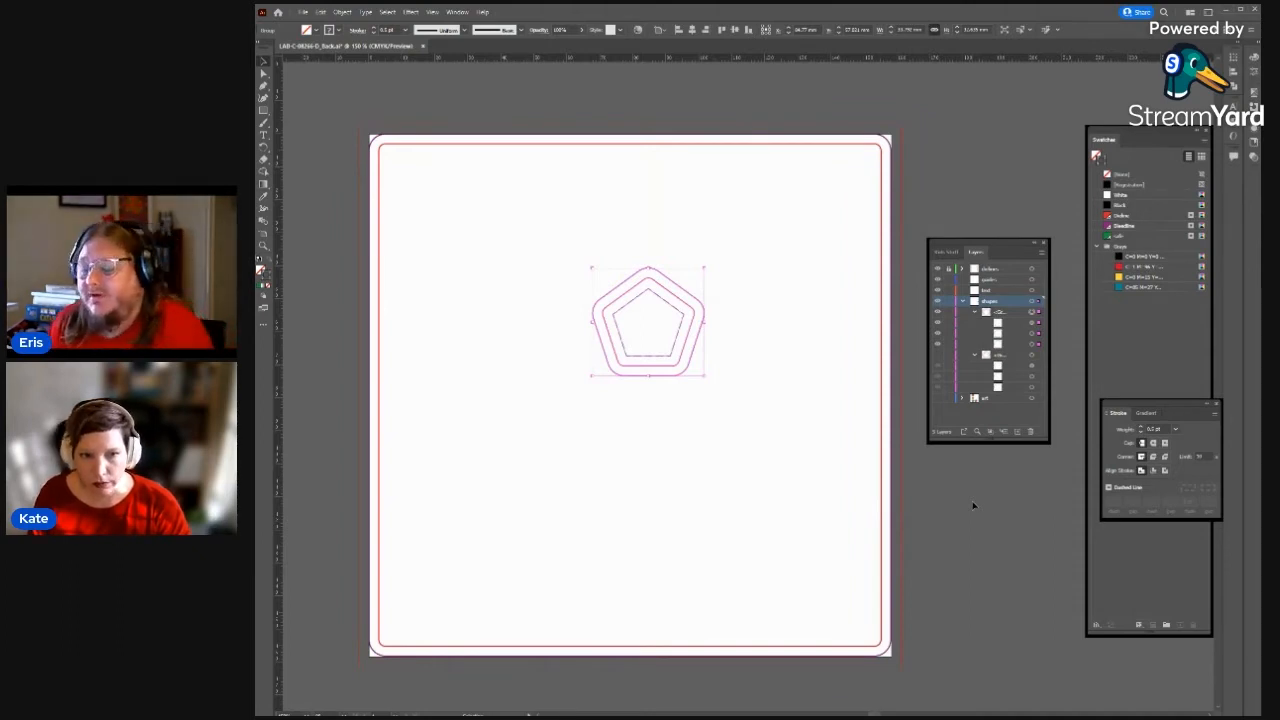
{"action": "left_click", "coordinate": [697, 258]}
{"action": "left_click_drag", "start_coordinate": [771, 463], "coordinate": [543, 229]}
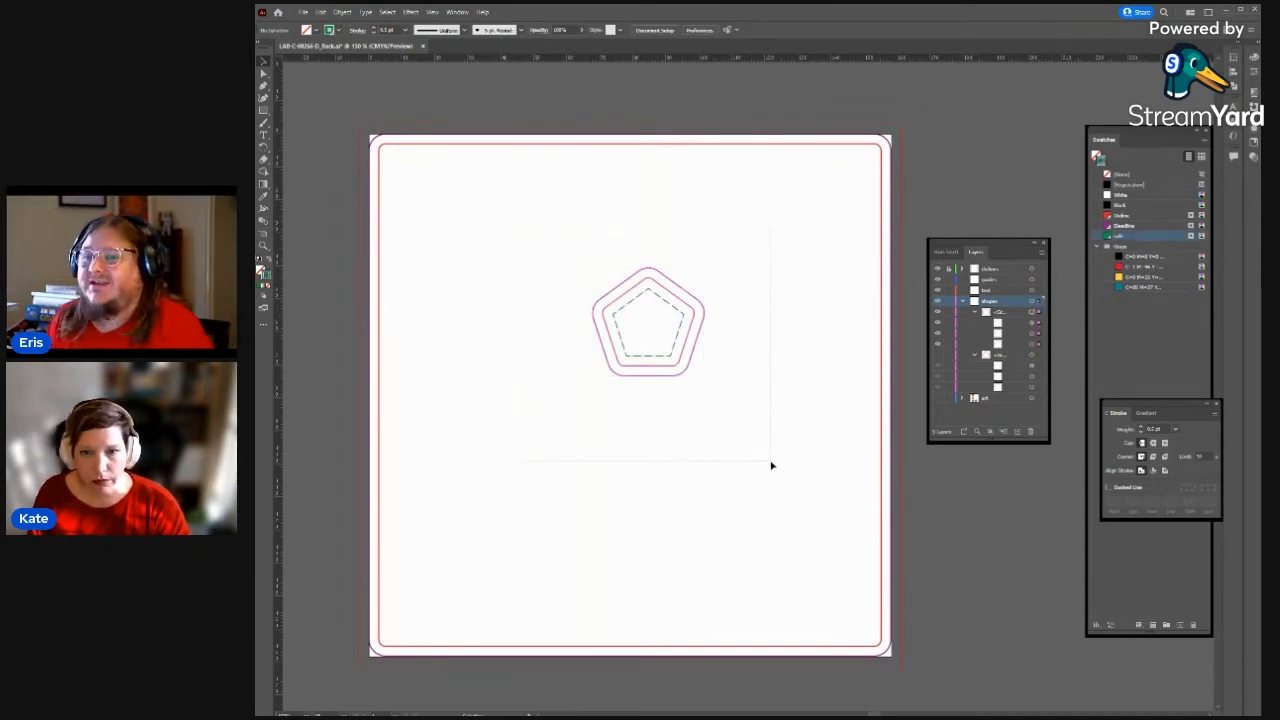
{"action": "key", "text": "a"}
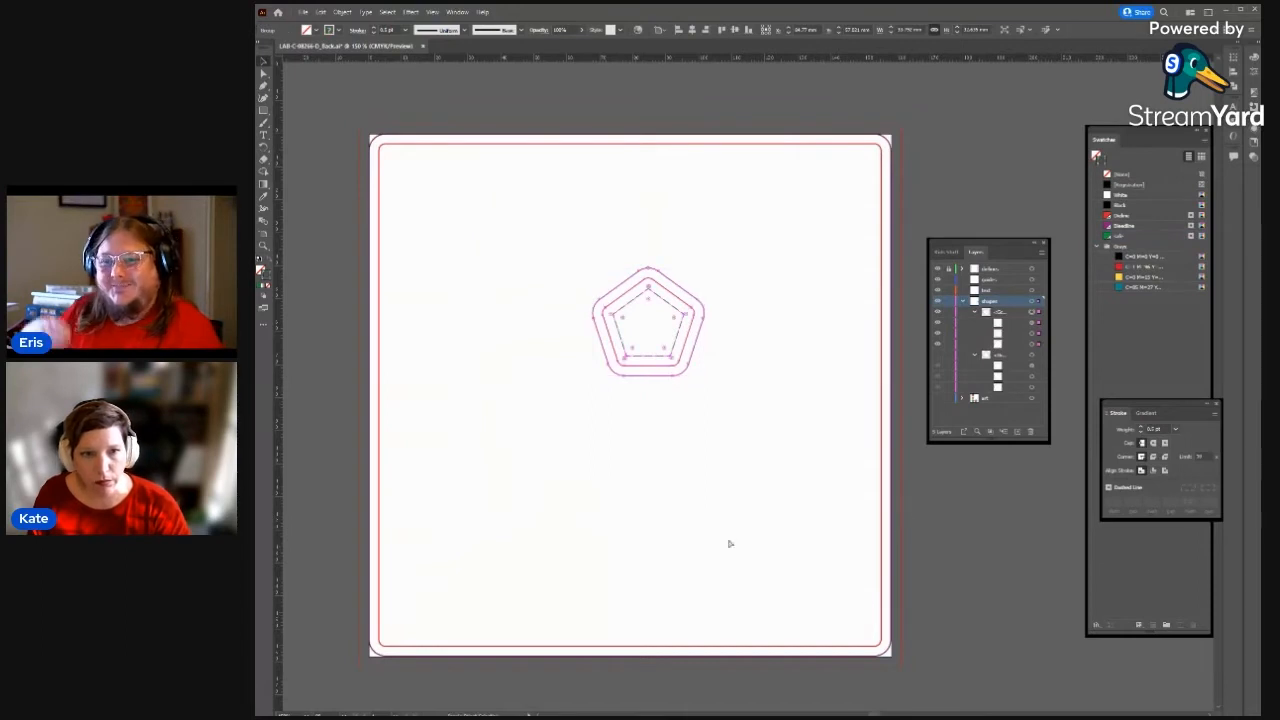
{"action": "key", "text": "v"}
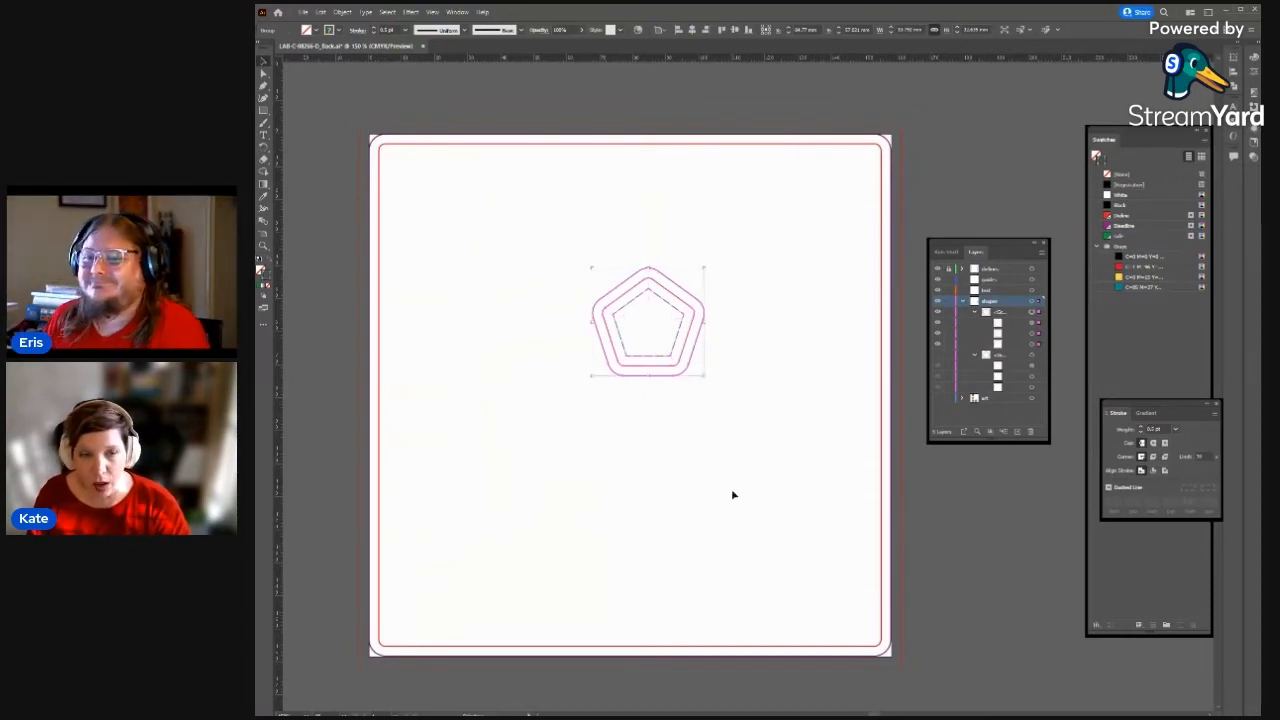
- Ungroup the three pentagon outlines, try selecting them individually, and group them again
{"action": "key", "text": "ctrl+shift+g"}
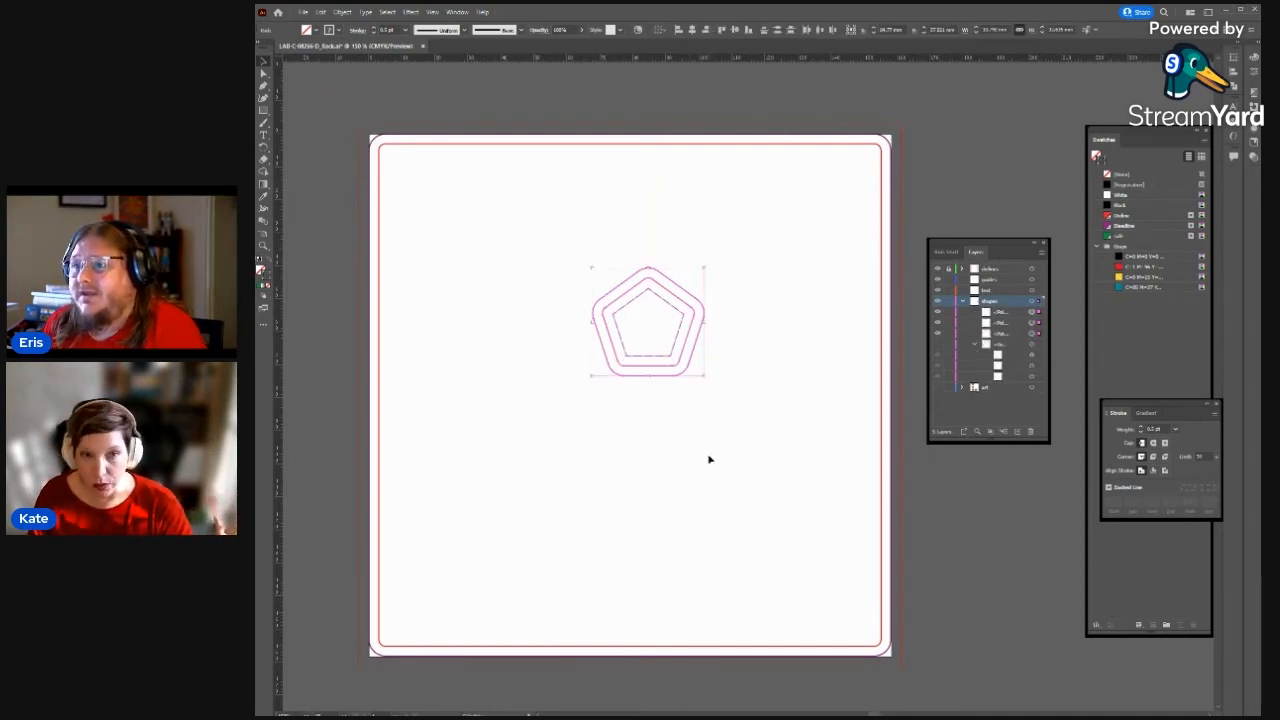
{"action": "left_click", "coordinate": [709, 459]}
{"action": "left_click", "coordinate": [700, 307]}
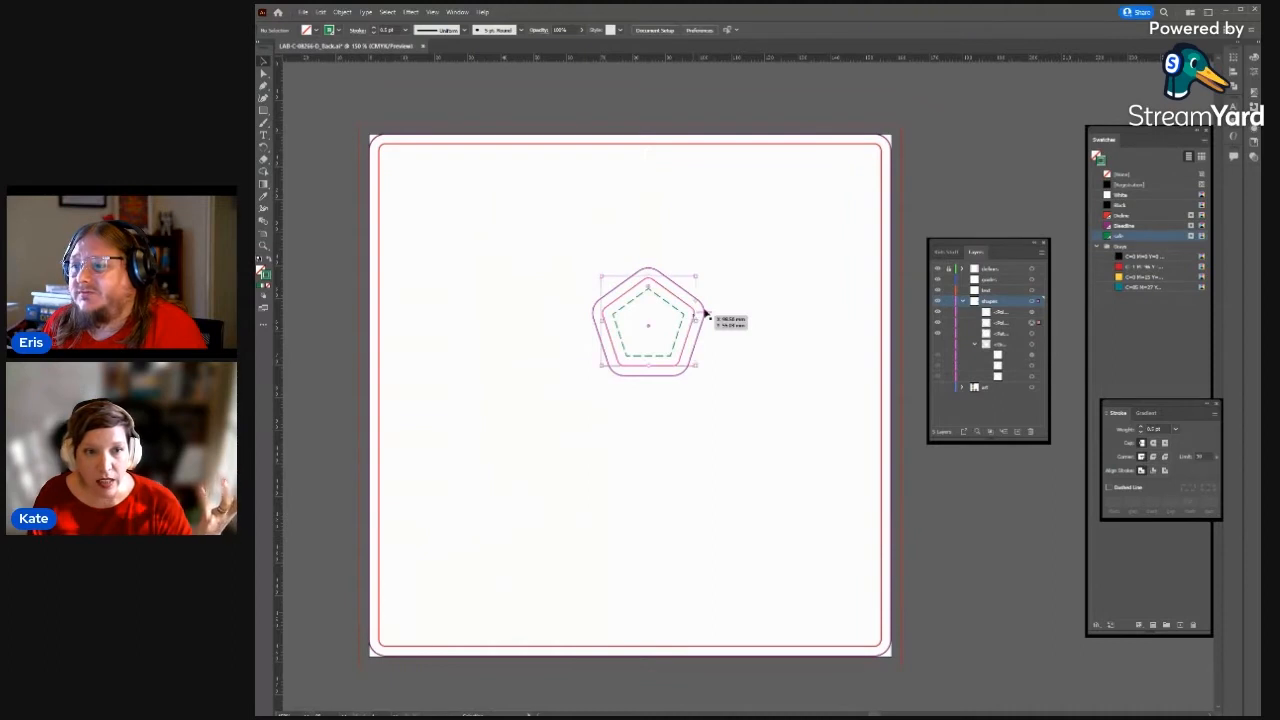
{"action": "left_click", "coordinate": [686, 316]}
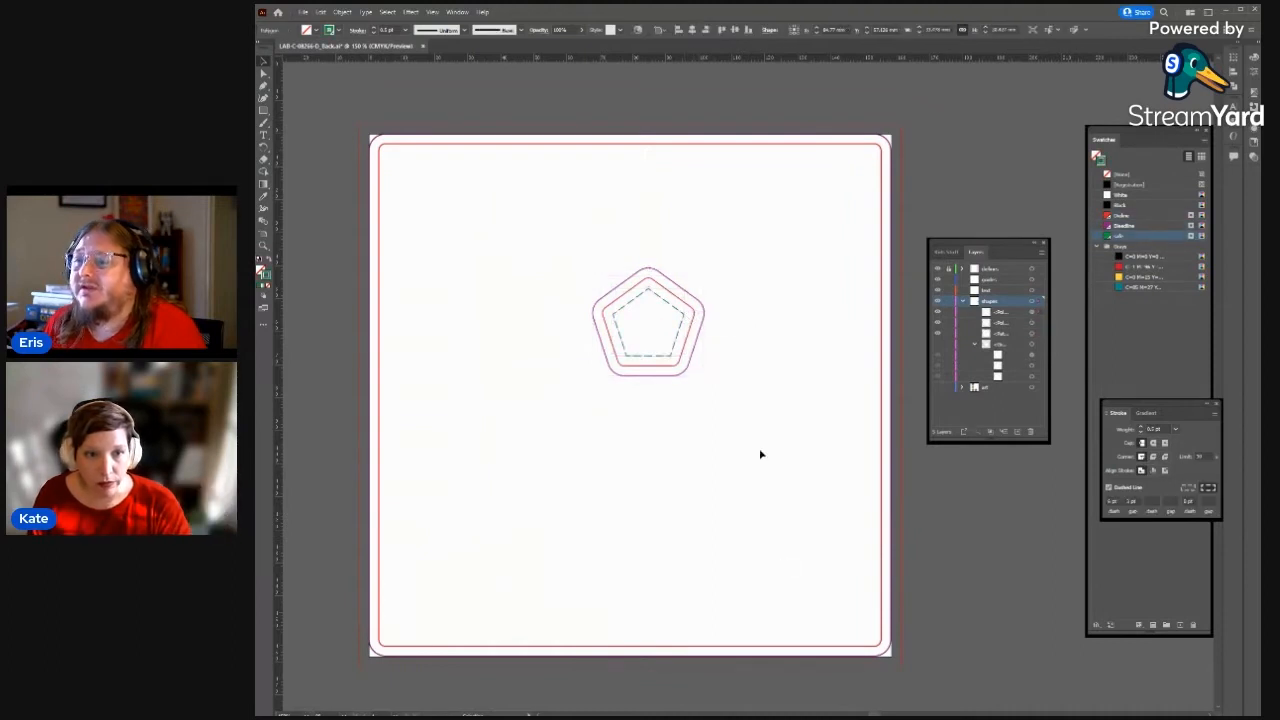
{"action": "left_click_drag", "start_coordinate": [757, 437], "coordinate": [589, 240]}
{"action": "key", "text": "ctrl+g"}
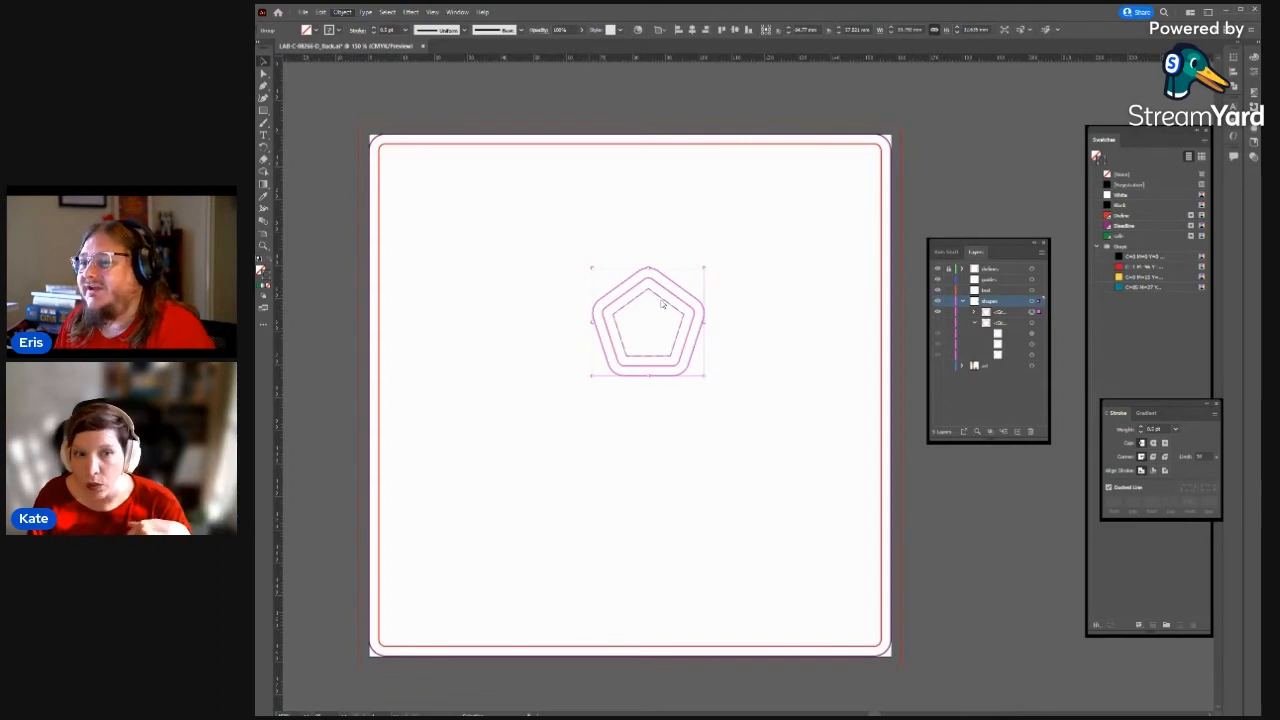
{"action": "left_click", "coordinate": [827, 524]}
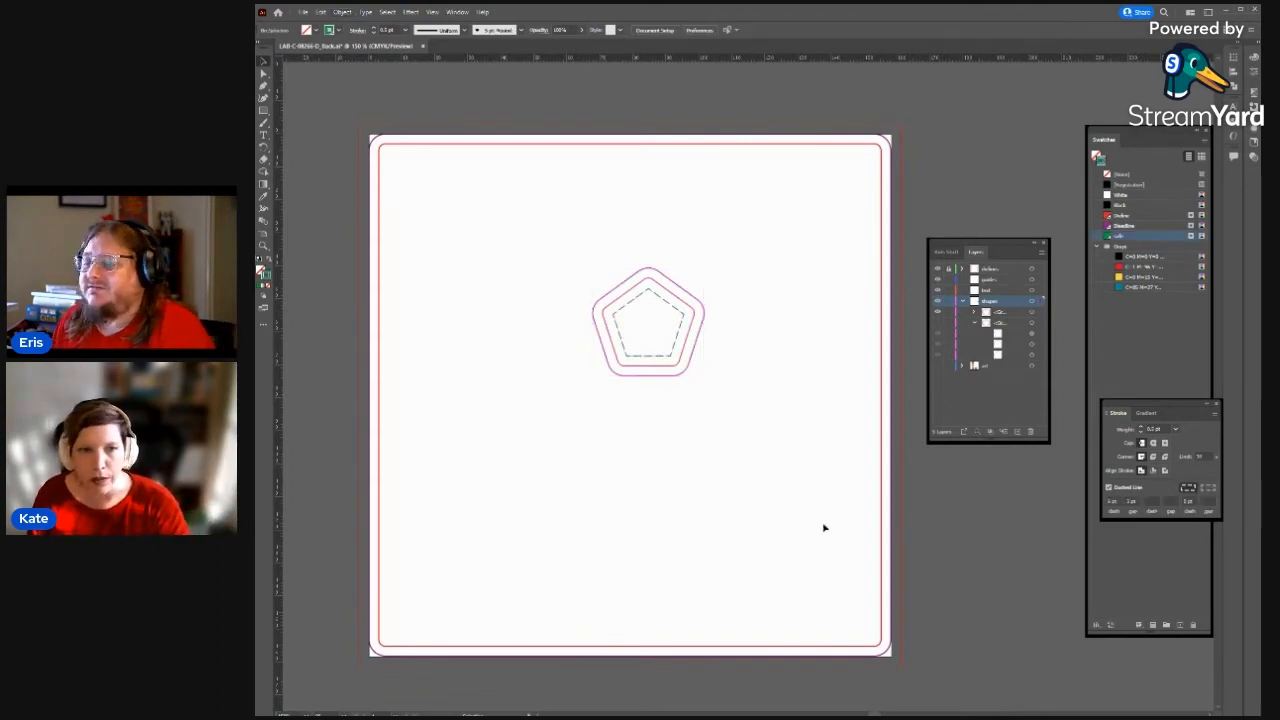
{"action": "left_click_drag", "start_coordinate": [504, 220], "coordinate": [734, 431]}
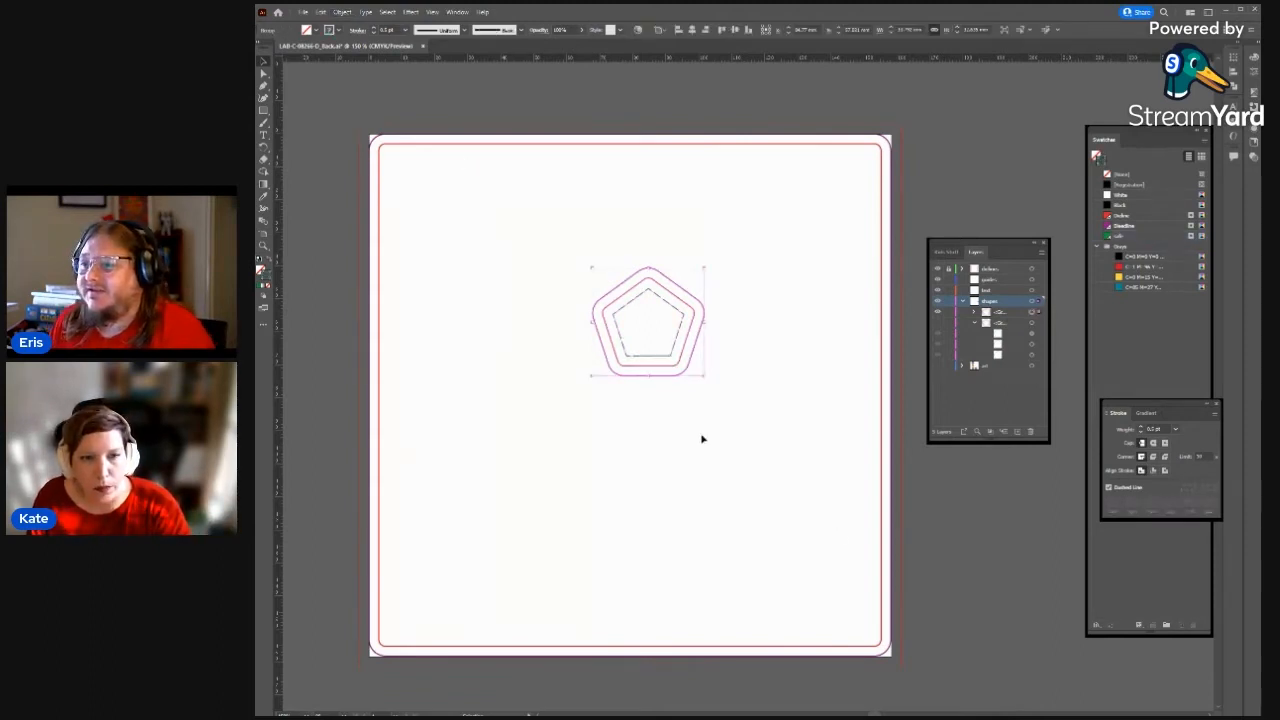
{"action": "left_click", "coordinate": [608, 434]}
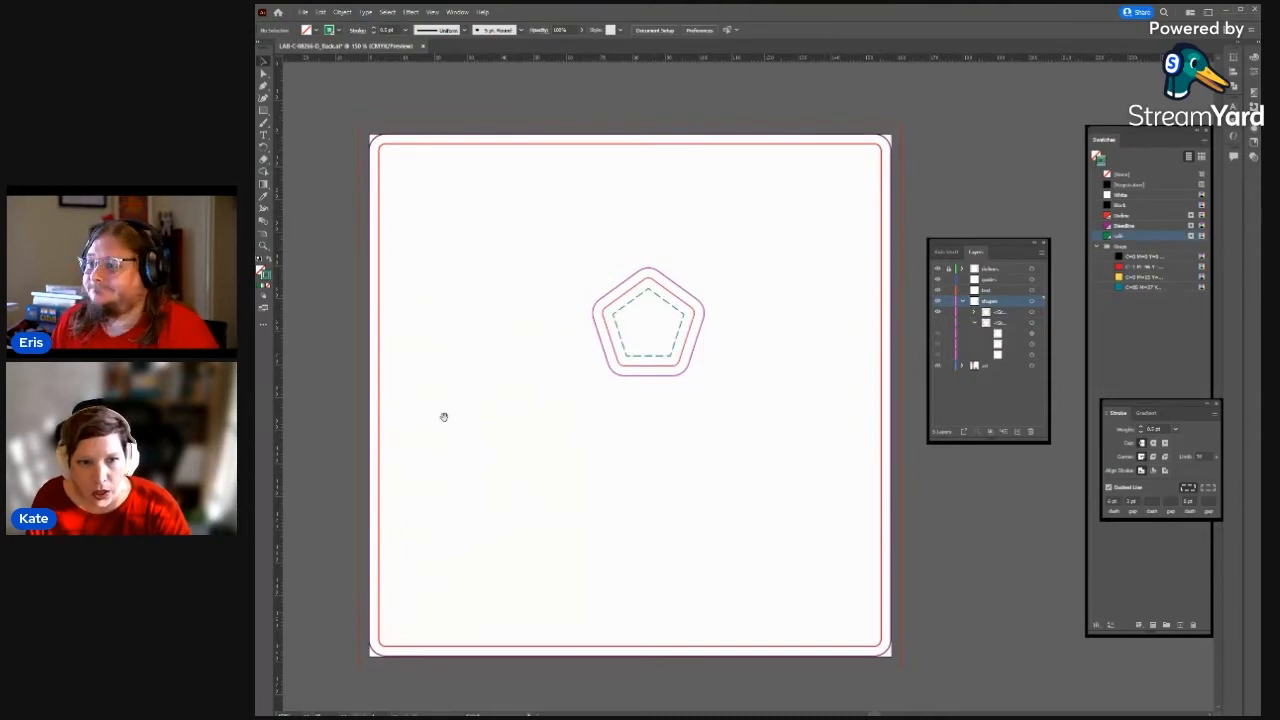
- Move the group of four coloured pentagon tokens from the pasteboard onto the punchboard artboard
{"action": "left_click_drag", "start_coordinate": [477, 418], "coordinate": [919, 281]}
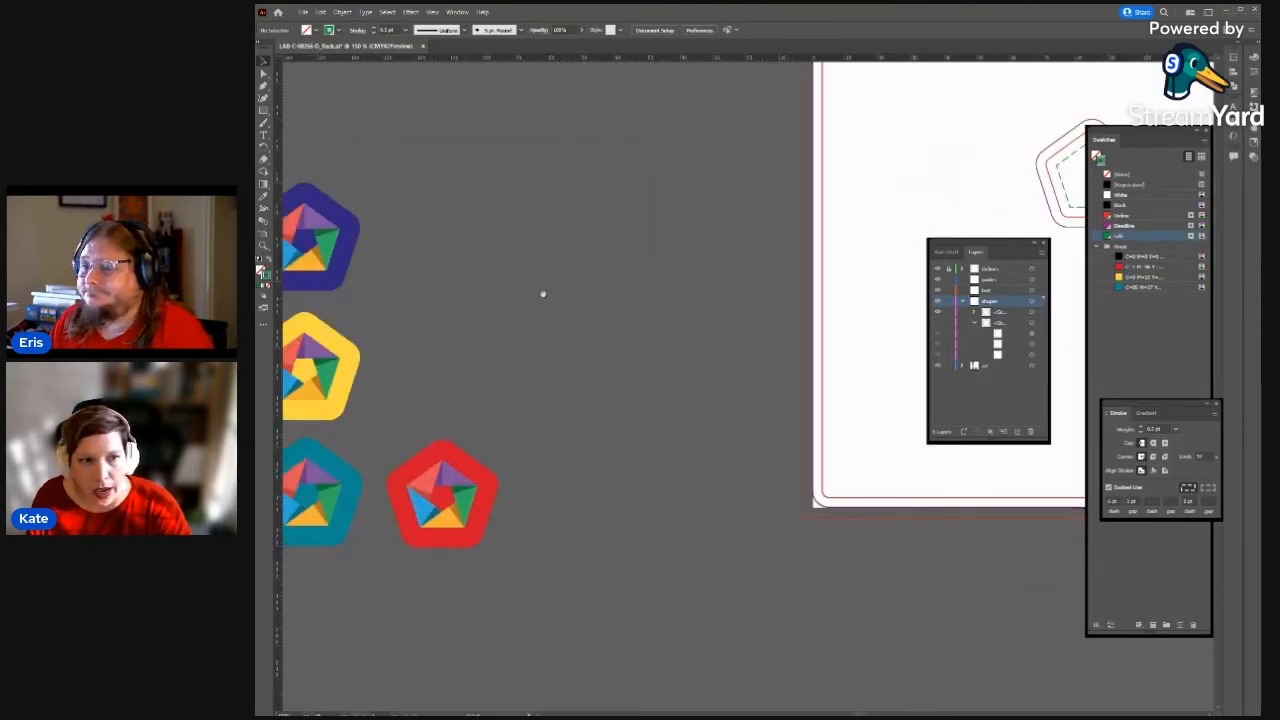
{"action": "left_click_drag", "start_coordinate": [543, 294], "coordinate": [717, 357]}
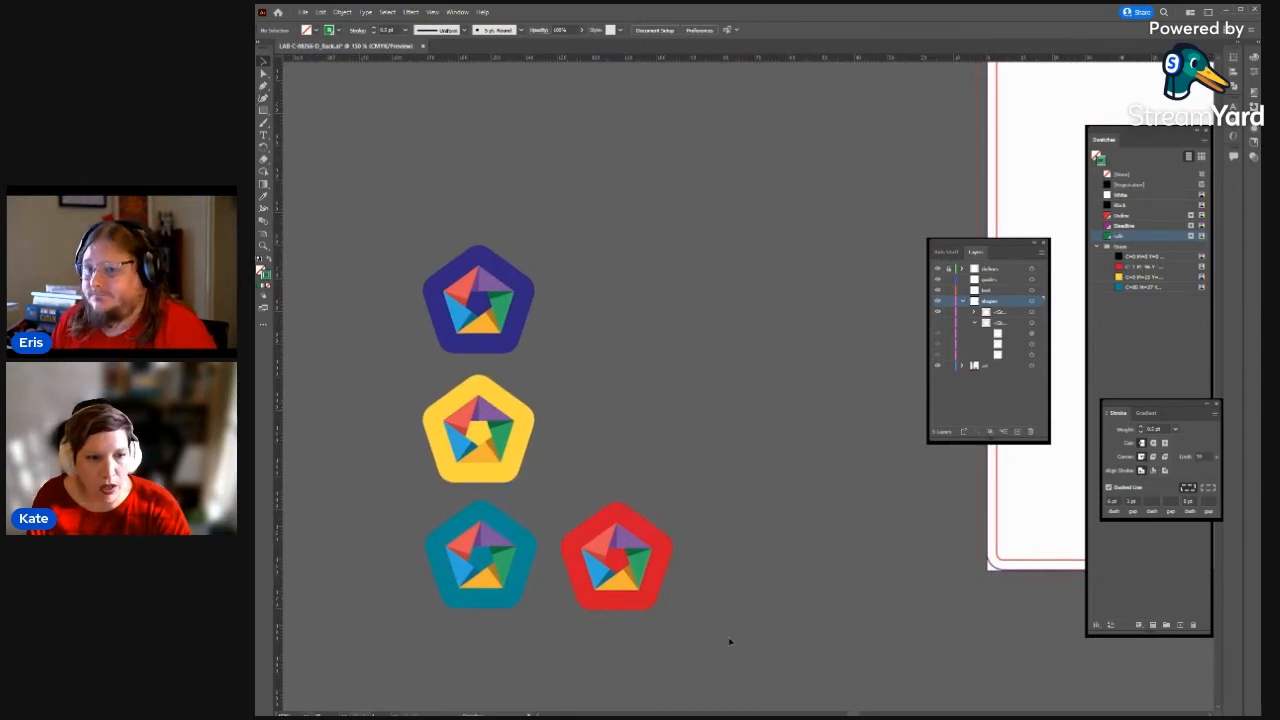
{"action": "left_click", "coordinate": [613, 588]}
{"action": "left_click_drag", "start_coordinate": [613, 588], "coordinate": [862, 458]}
{"action": "left_click_drag", "start_coordinate": [1057, 523], "coordinate": [666, 563]}
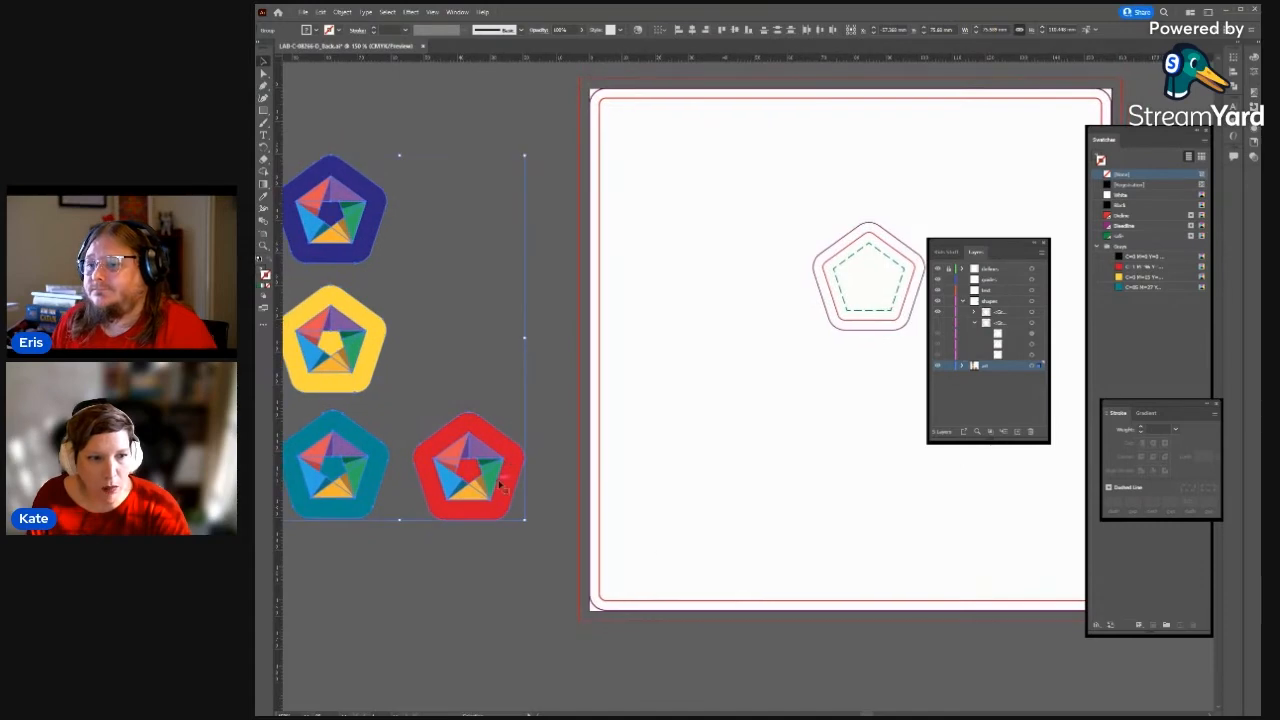
{"action": "left_click_drag", "start_coordinate": [502, 484], "coordinate": [866, 533]}
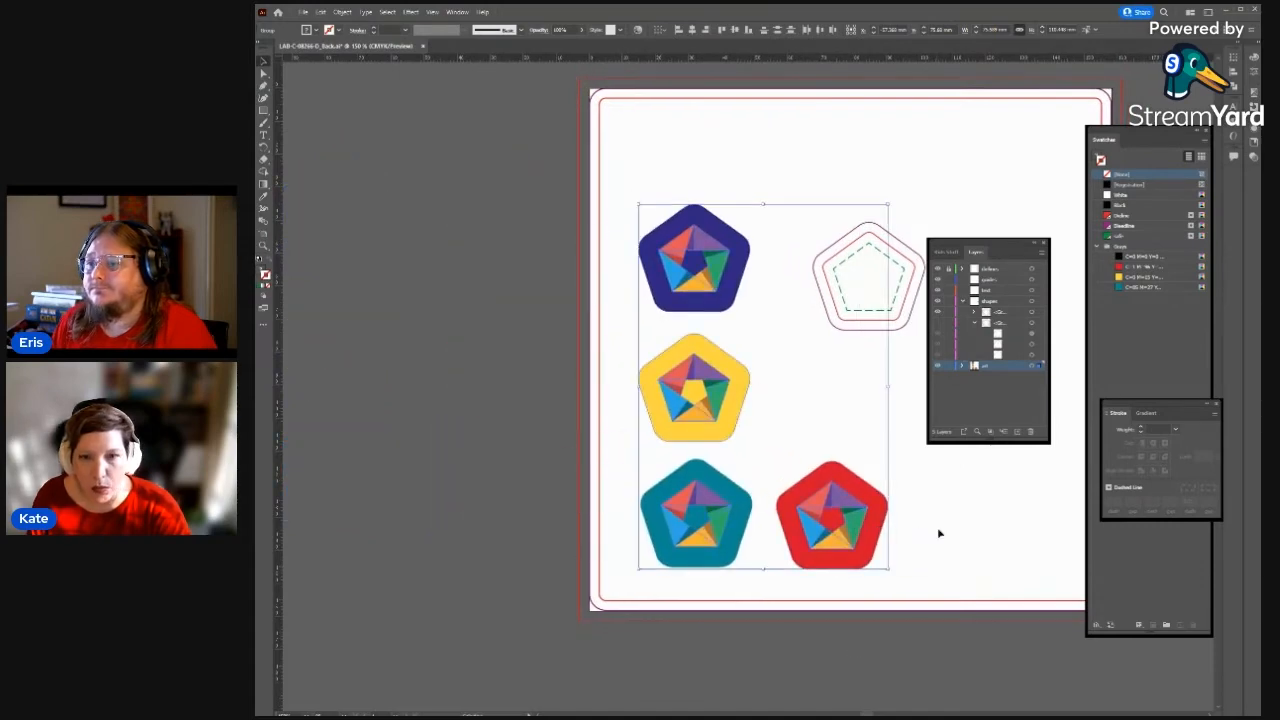
{"action": "left_click_drag", "start_coordinate": [988, 526], "coordinate": [877, 519]}
{"action": "left_click", "coordinate": [877, 522]}
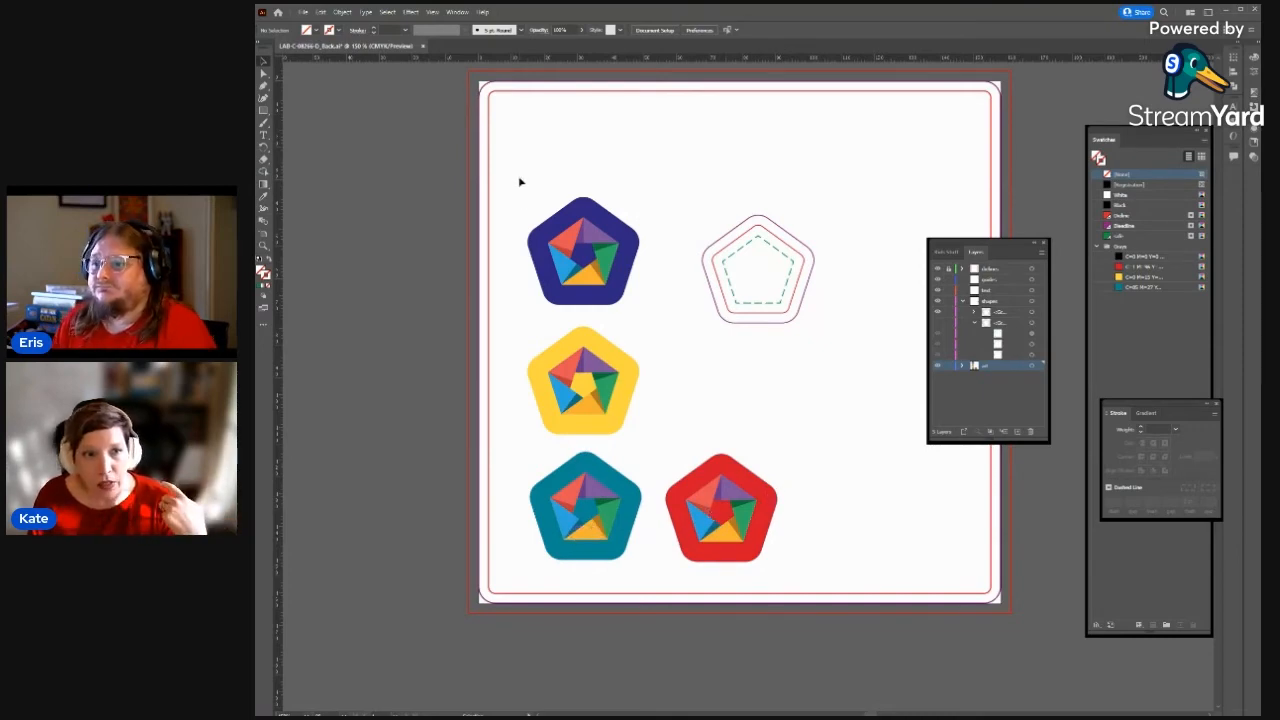
- Move the four coloured pentagon tokens off the artboard, back to the pasteboard beside it
{"action": "left_click_drag", "start_coordinate": [570, 315], "coordinate": [674, 546]}
{"action": "left_click_drag", "start_coordinate": [715, 505], "coordinate": [395, 518]}
{"action": "left_click", "coordinate": [669, 460]}
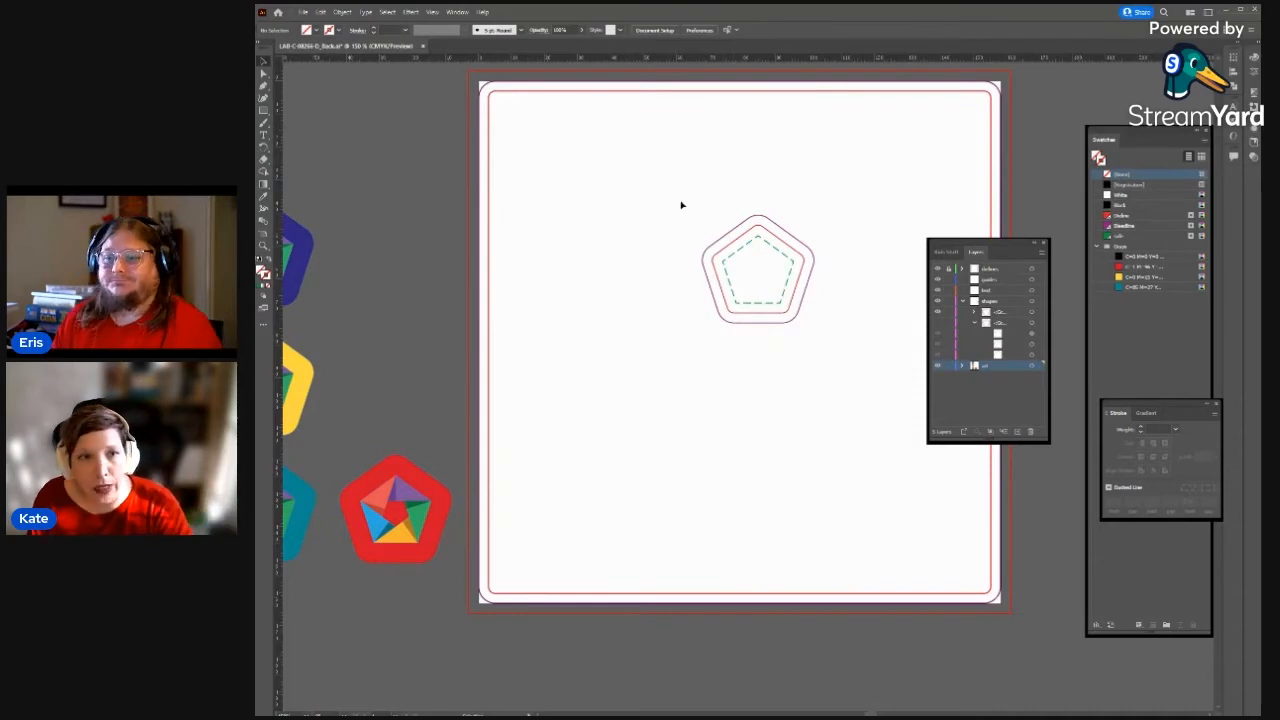
- Move the grouped pentagon outlines off the artboard to the pasteboard above the coloured tokens, and deselect them
{"action": "left_click_drag", "start_coordinate": [671, 183], "coordinate": [849, 370]}
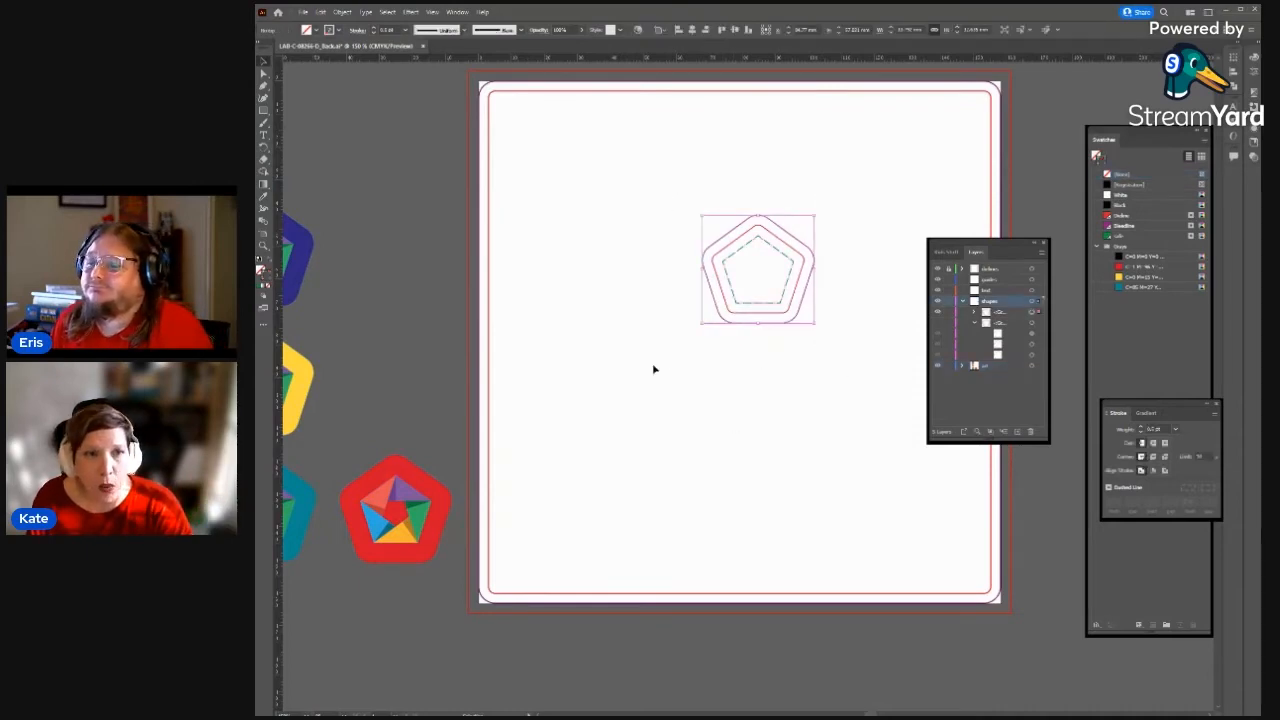
{"action": "left_click_drag", "start_coordinate": [654, 366], "coordinate": [715, 417]}
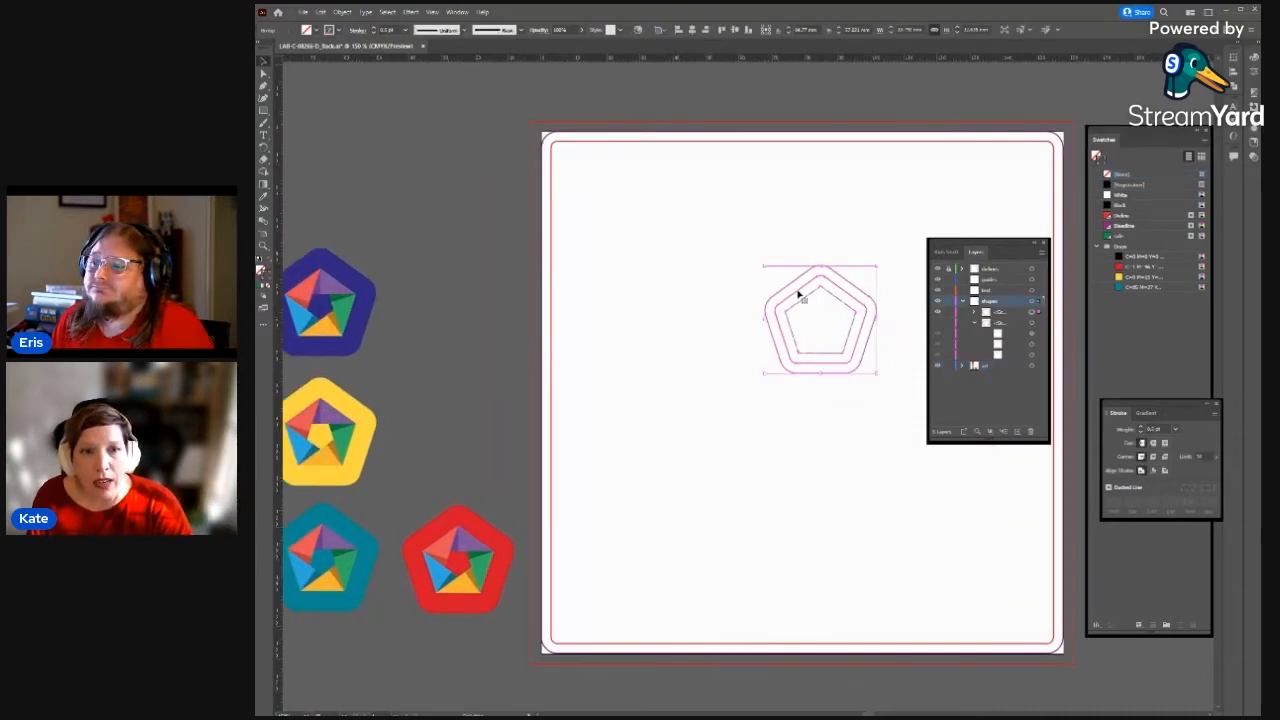
{"action": "left_click_drag", "start_coordinate": [799, 293], "coordinate": [346, 128]}
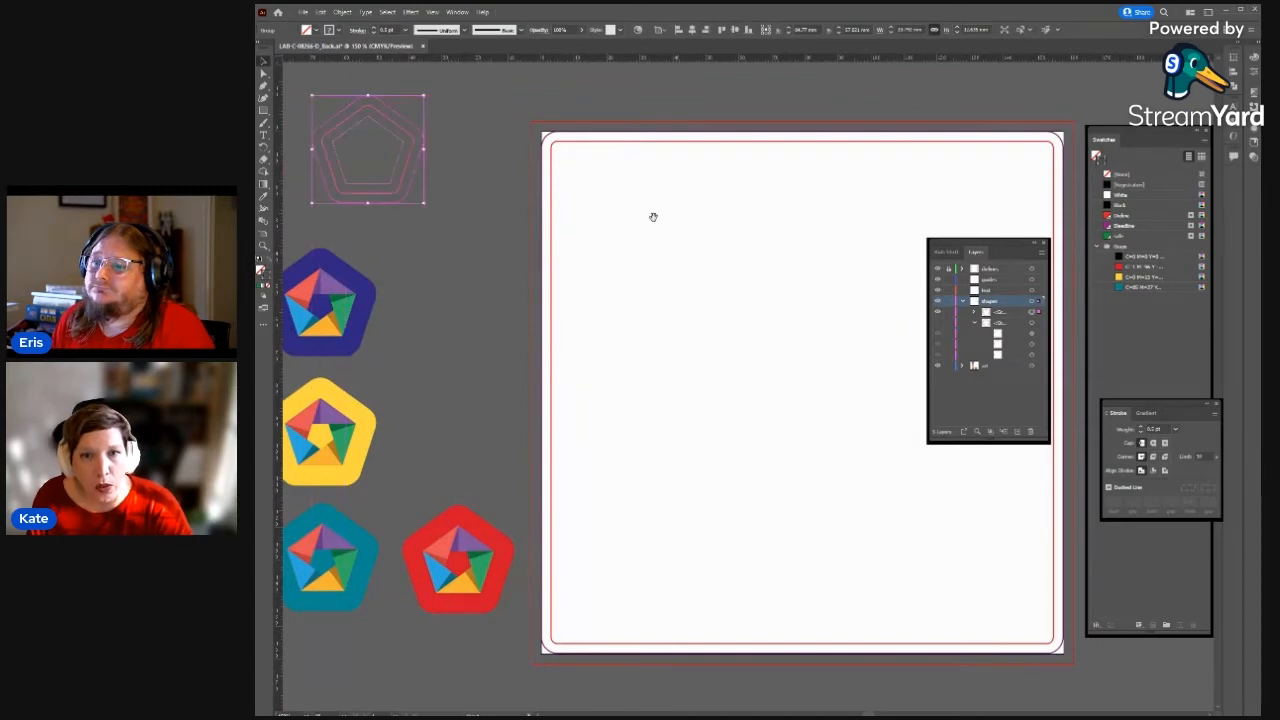
{"action": "left_click_drag", "start_coordinate": [651, 214], "coordinate": [522, 213]}
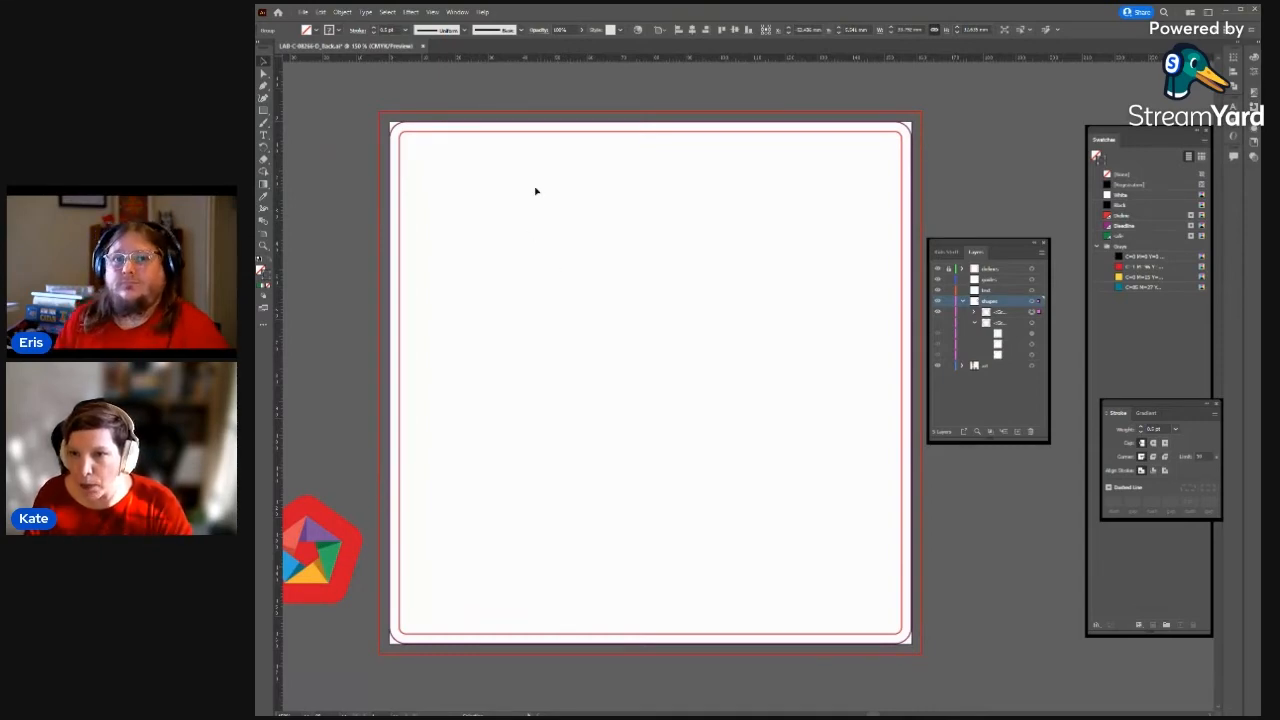
{"action": "left_click", "coordinate": [537, 190]}
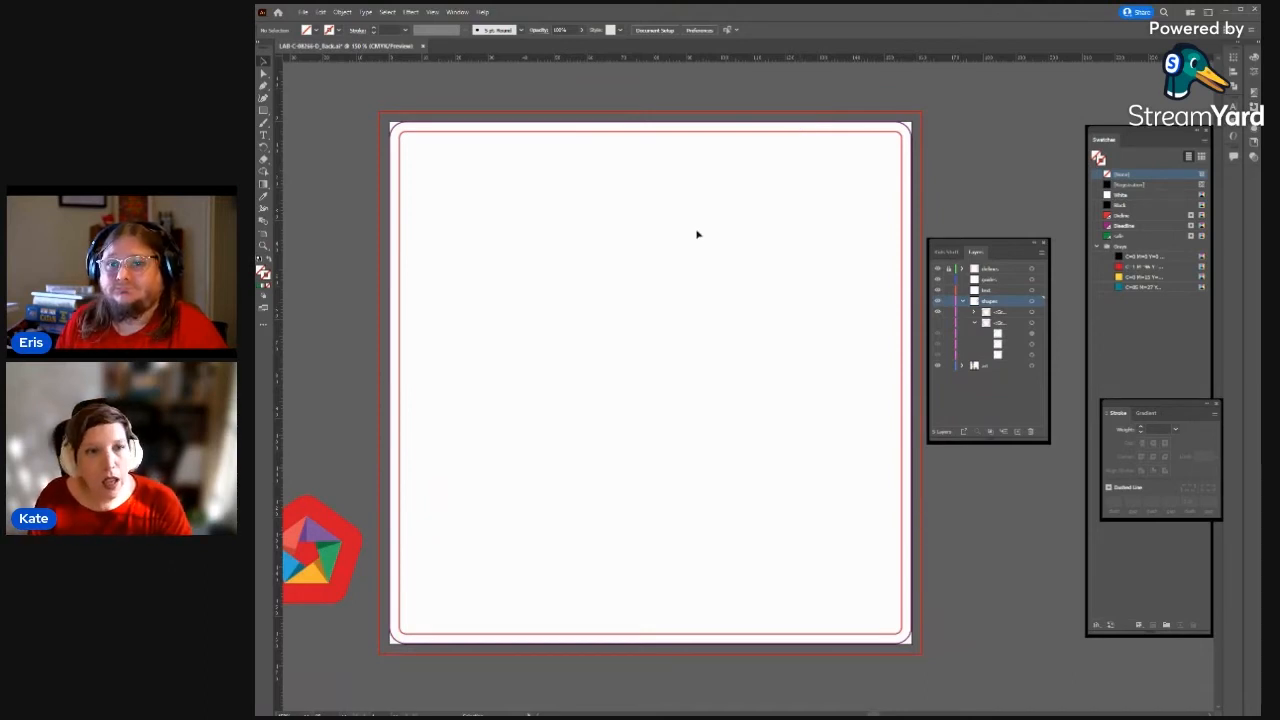
- Draw a 13 mm square on the artboard with the Rectangle tool and fill it with the yellow swatch
{"action": "key", "text": "m"}
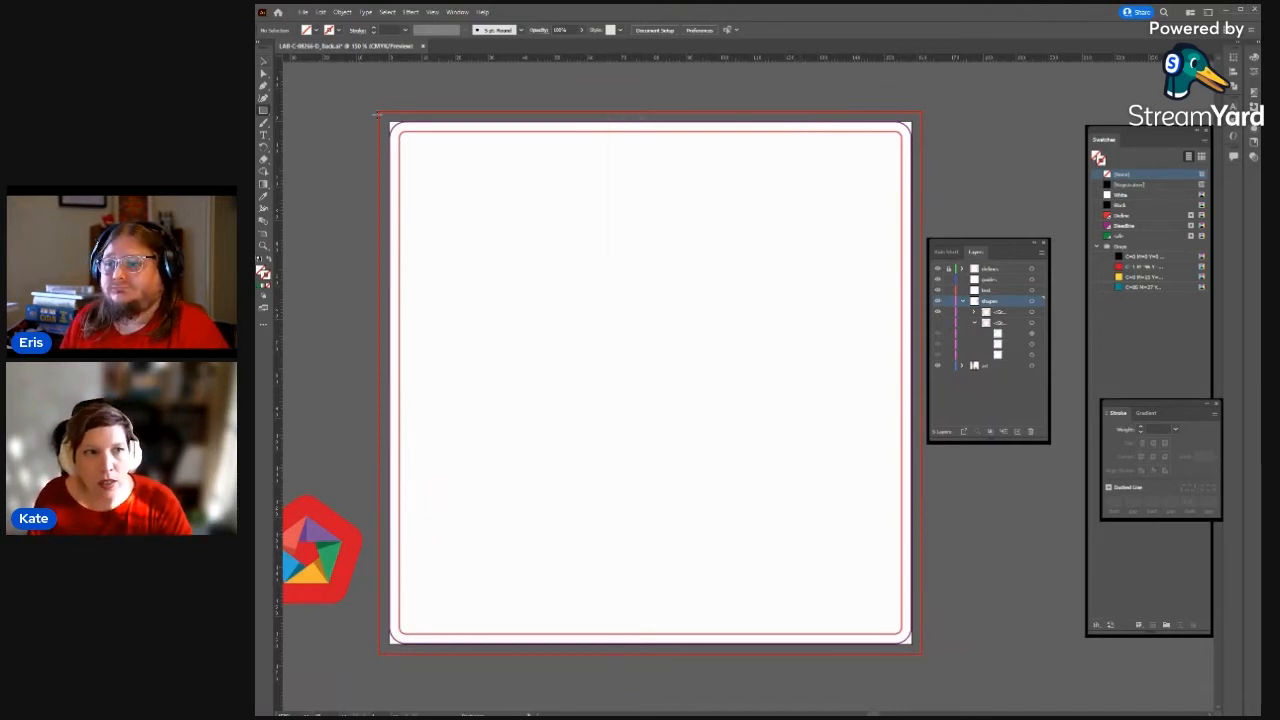
{"action": "left_click", "coordinate": [756, 328]}
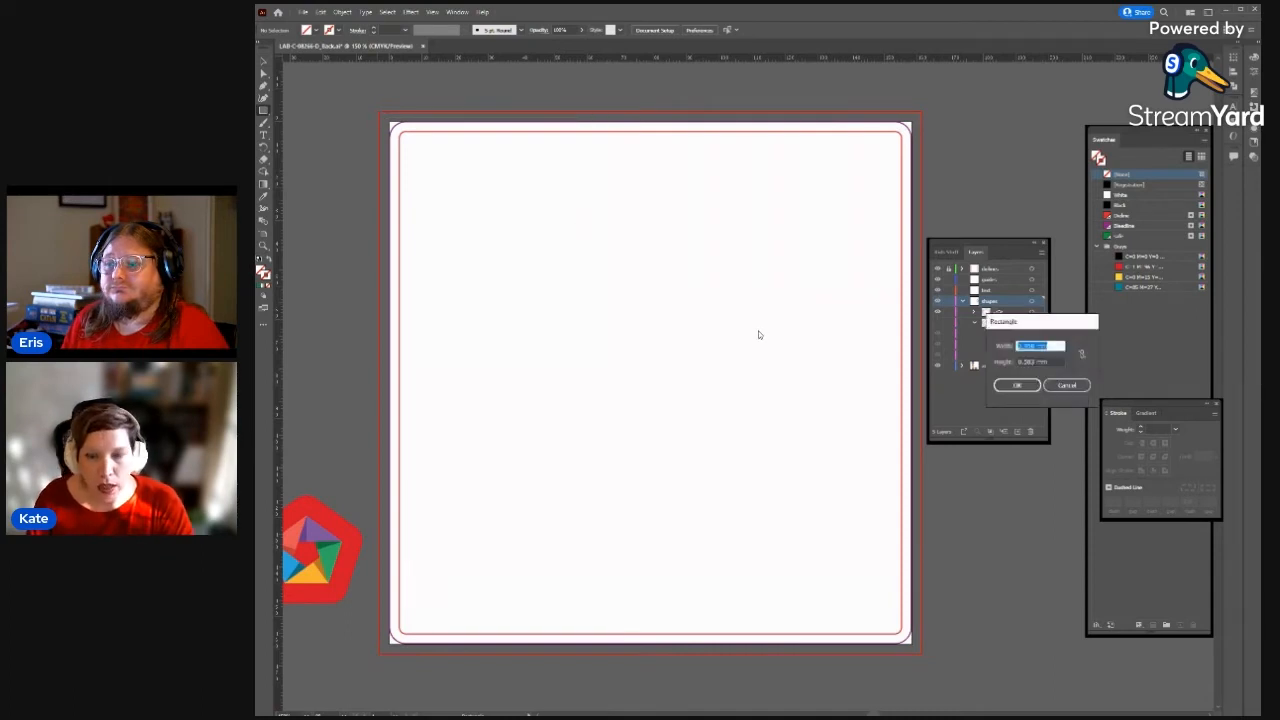
{"action": "type", "text": "50"}
{"action": "key", "text": "Tab"}
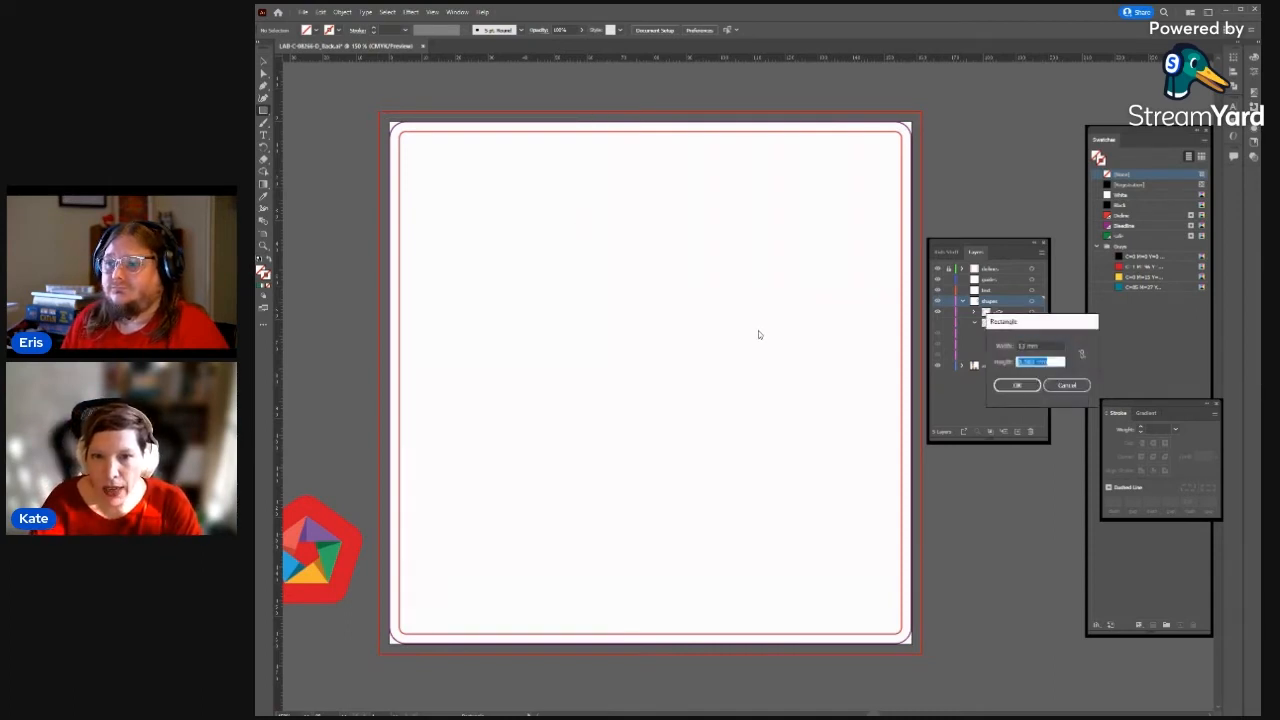
{"action": "type", "text": "50"}
{"action": "key", "text": "Return"}
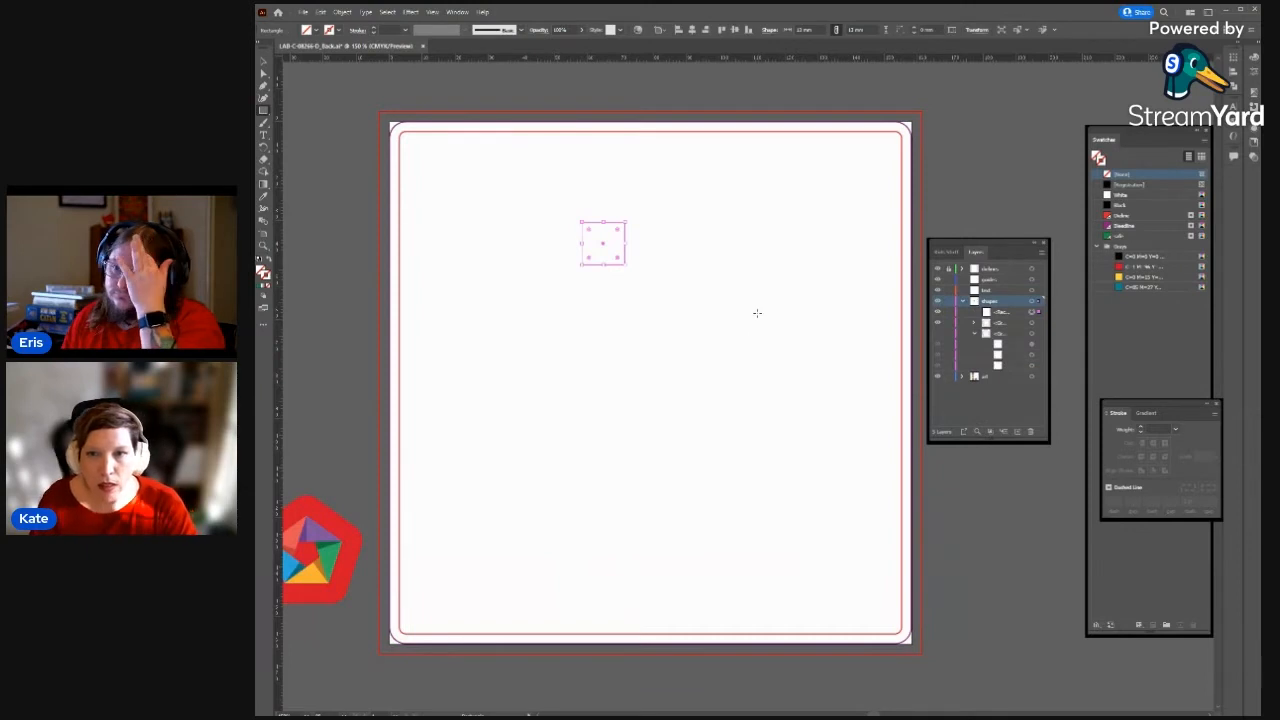
{"action": "left_click", "coordinate": [1152, 279]}
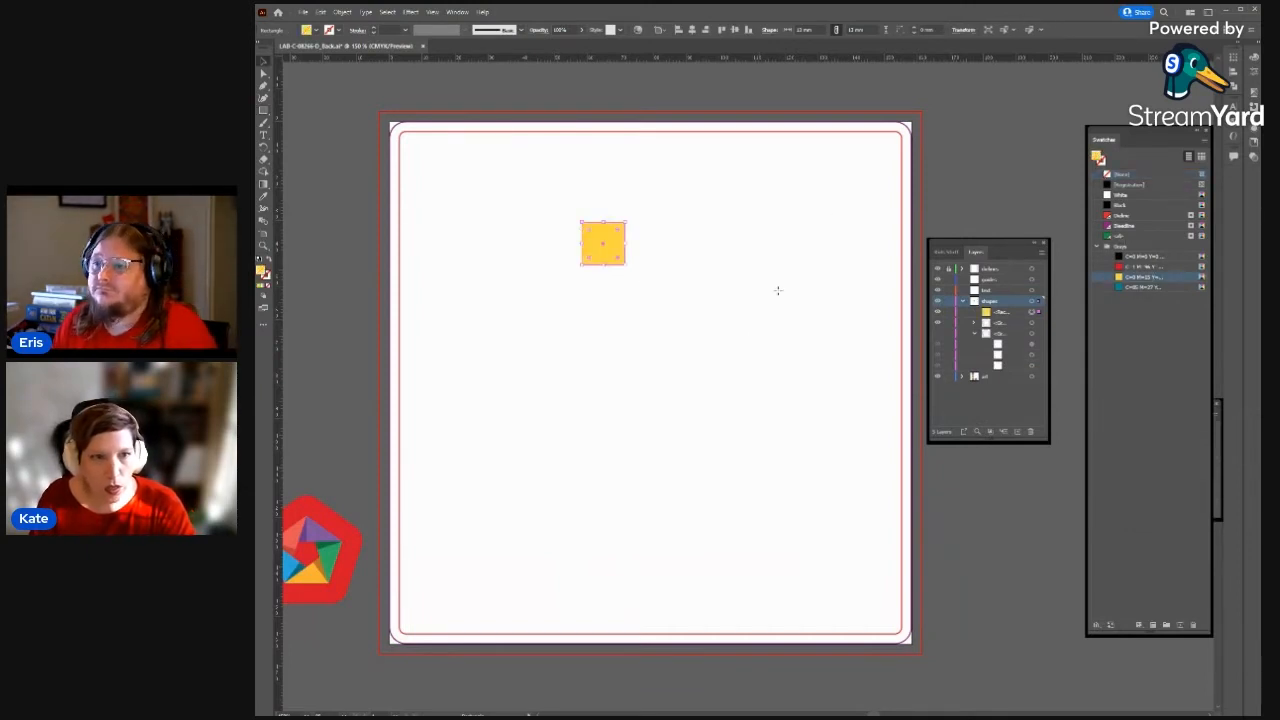
- Move the yellow square into the artboard's upper-left corner, place a copy in the lower-right corner, and deselect
{"action": "left_click_drag", "start_coordinate": [614, 246], "coordinate": [424, 148]}
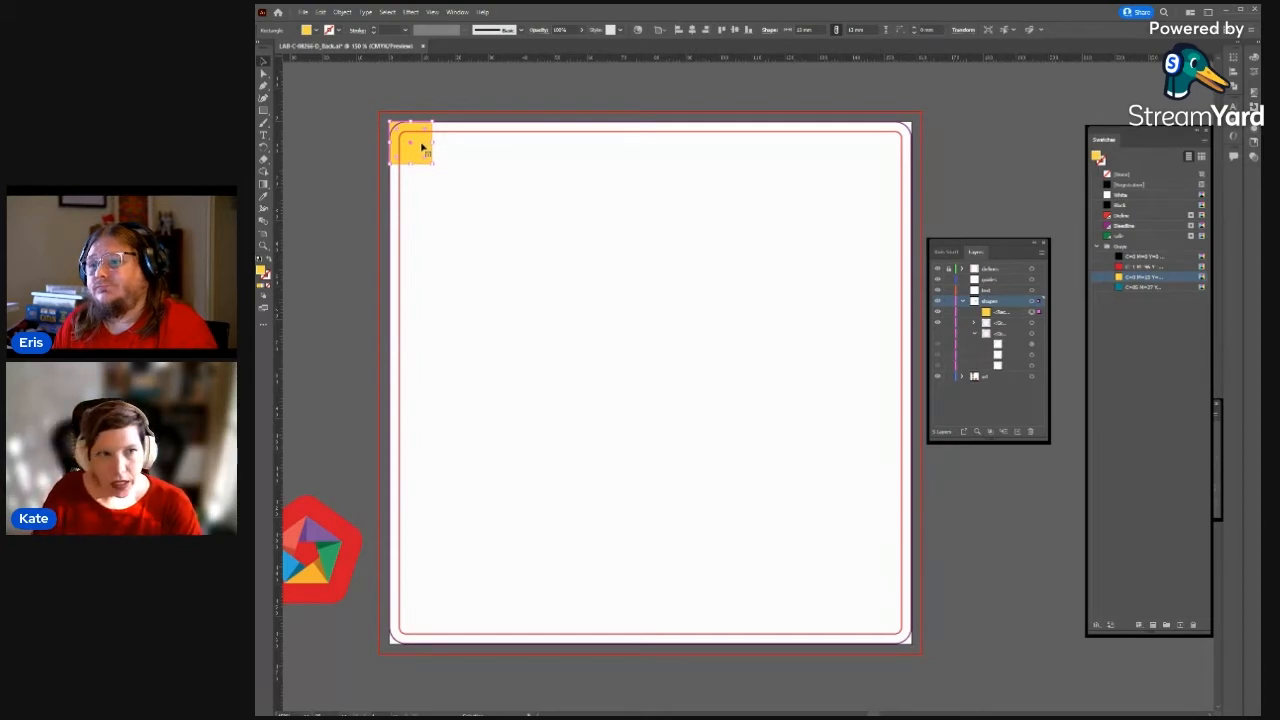
{"action": "left_click_drag", "start_coordinate": [422, 147], "coordinate": [900, 624]}
{"action": "left_click", "coordinate": [994, 574]}
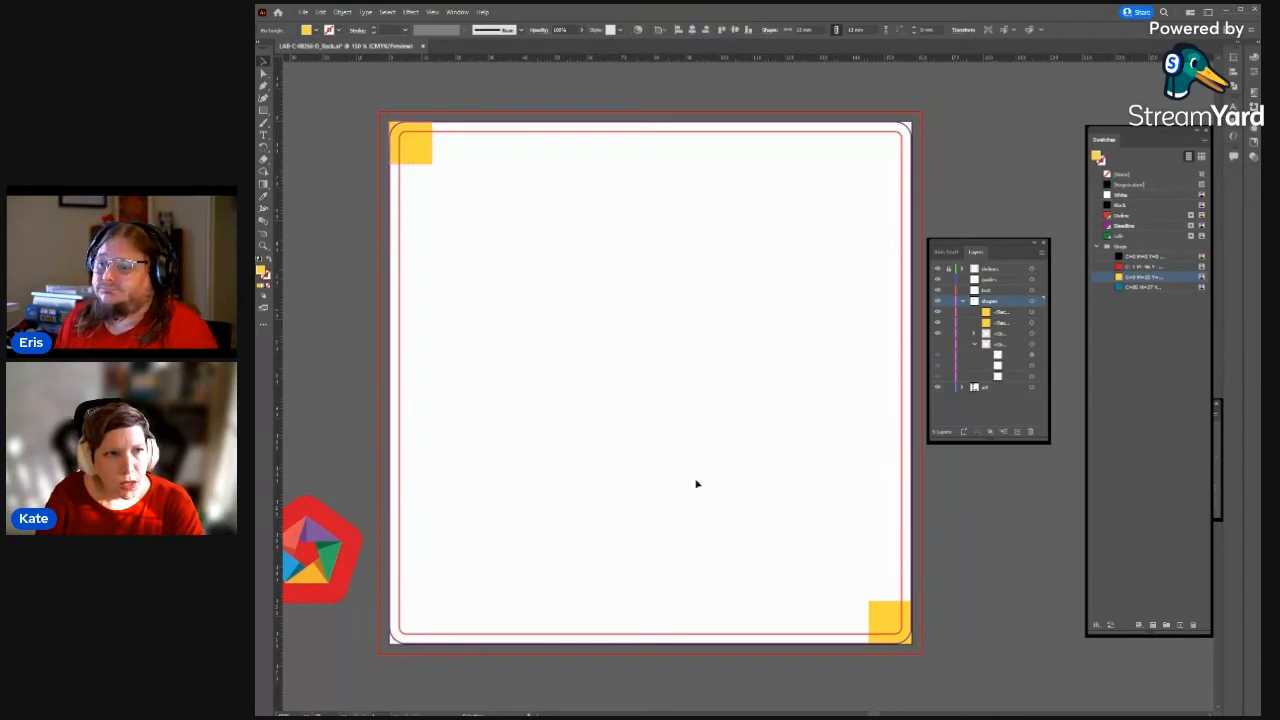
- Place two vertical and two horizontal ruler guides along the inner edges of the two yellow corner squares
{"action": "left_click", "coordinate": [420, 152]}
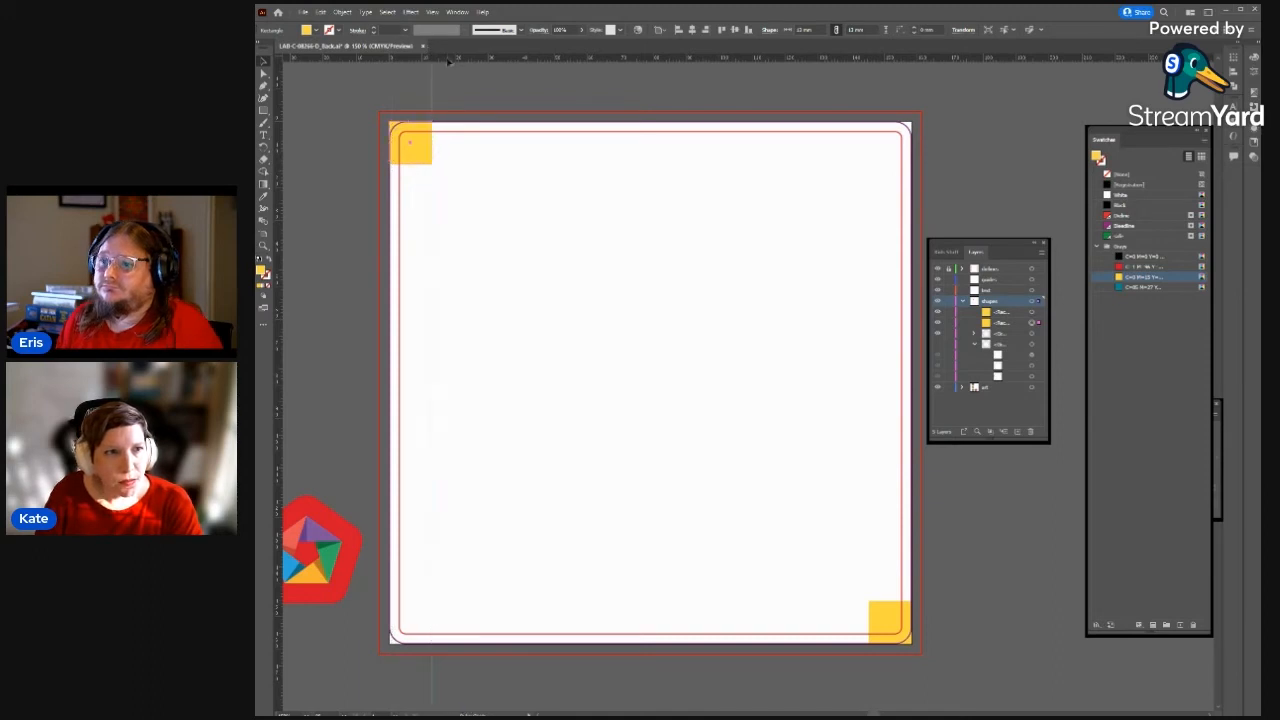
{"action": "left_click_drag", "start_coordinate": [463, 168], "coordinate": [463, 166]}
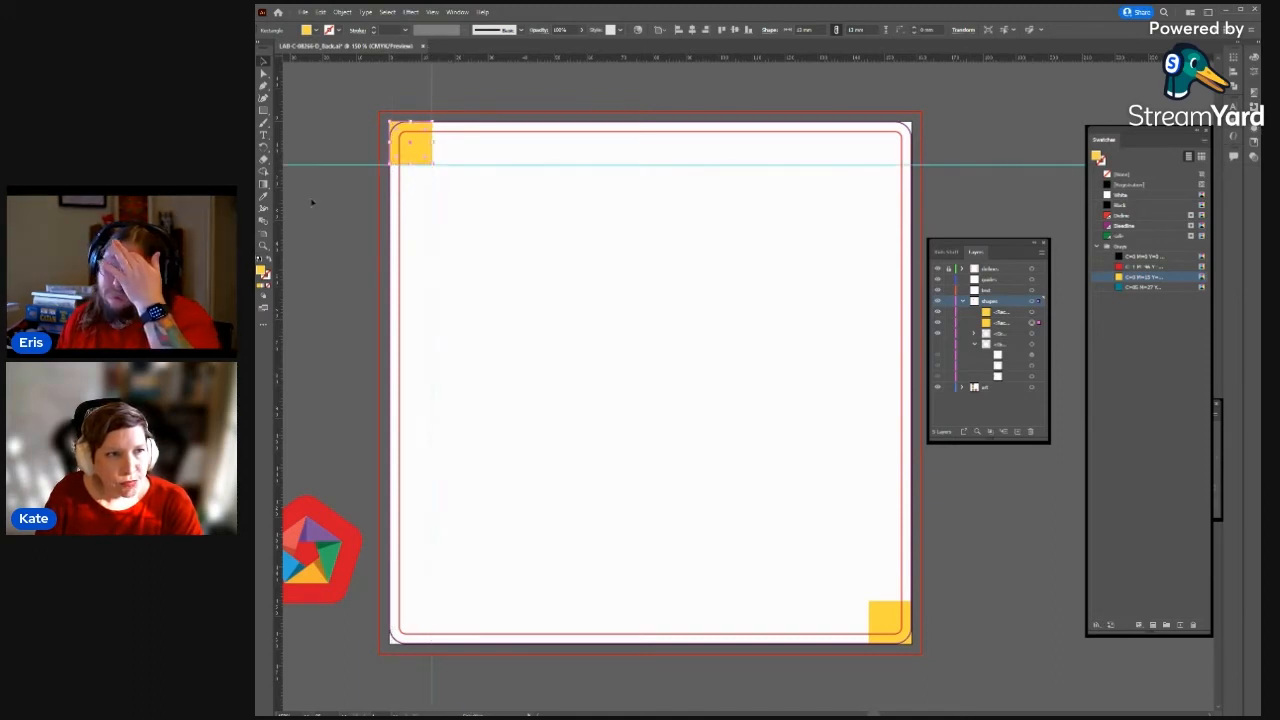
{"action": "left_click_drag", "start_coordinate": [855, 408], "coordinate": [884, 316]}
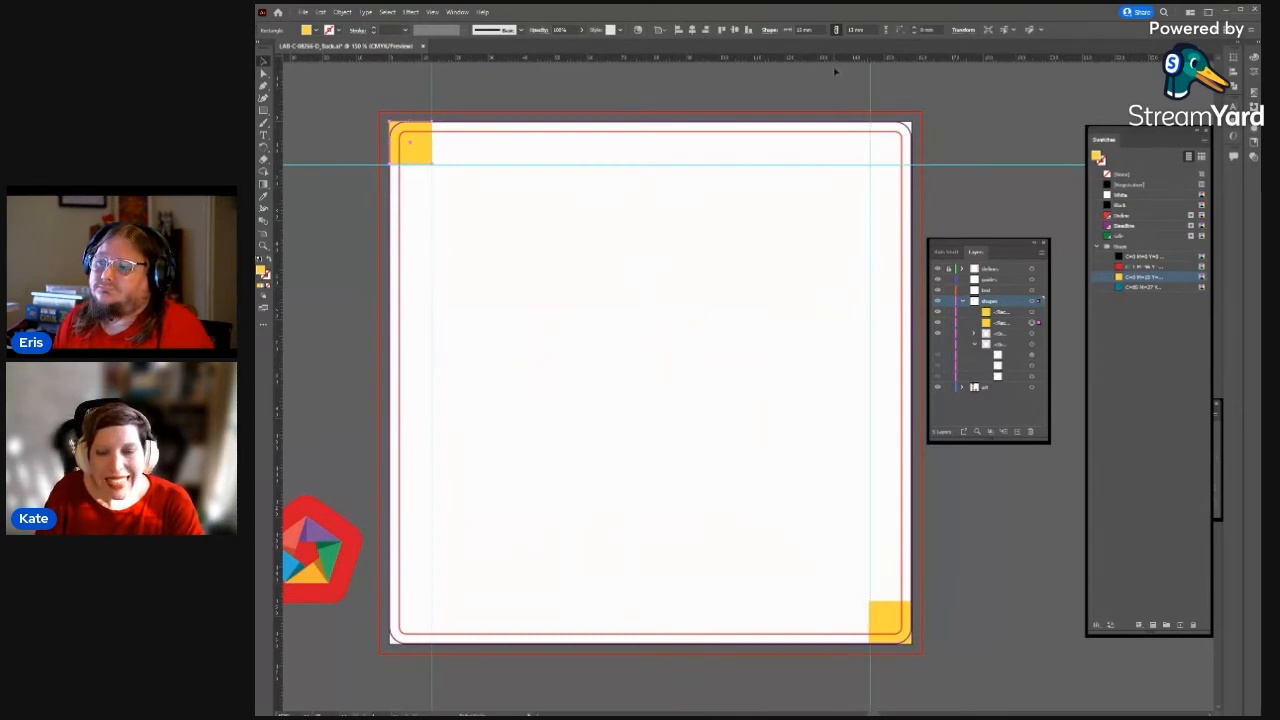
{"action": "left_click_drag", "start_coordinate": [835, 70], "coordinate": [825, 604]}
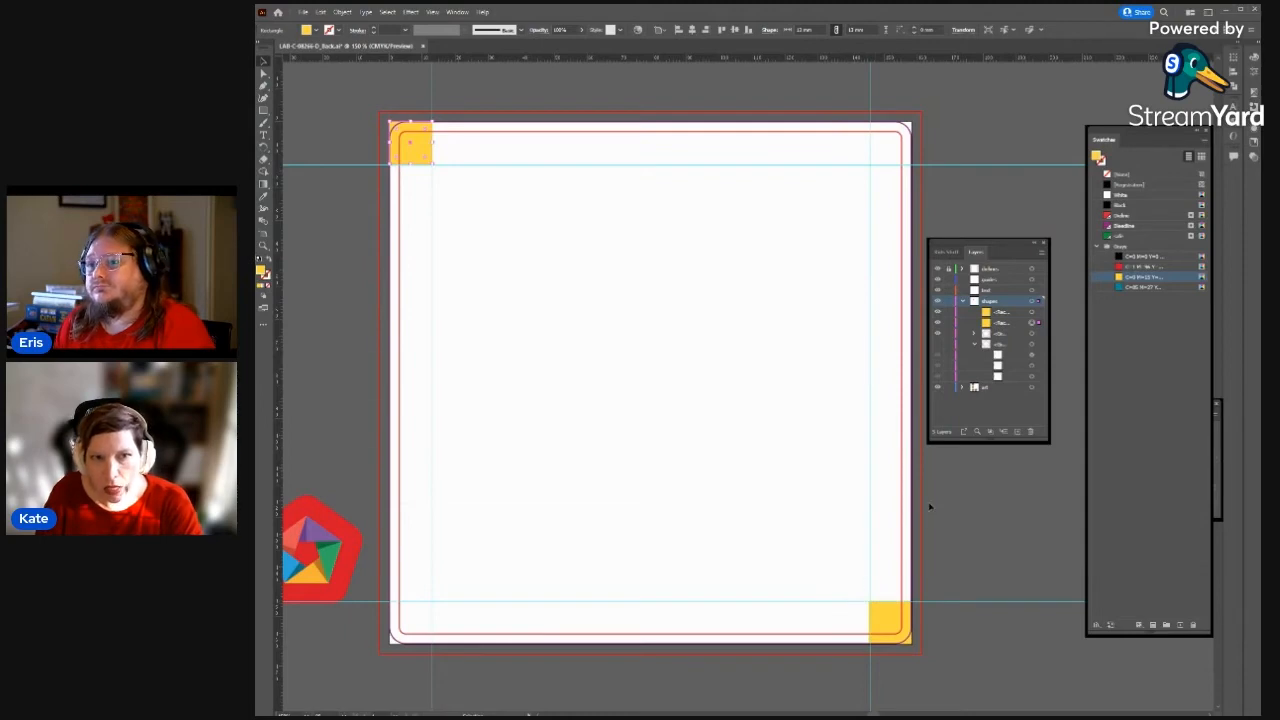
- Delete both yellow corner squares, keeping only the guides
{"action": "left_click", "coordinate": [889, 614]}
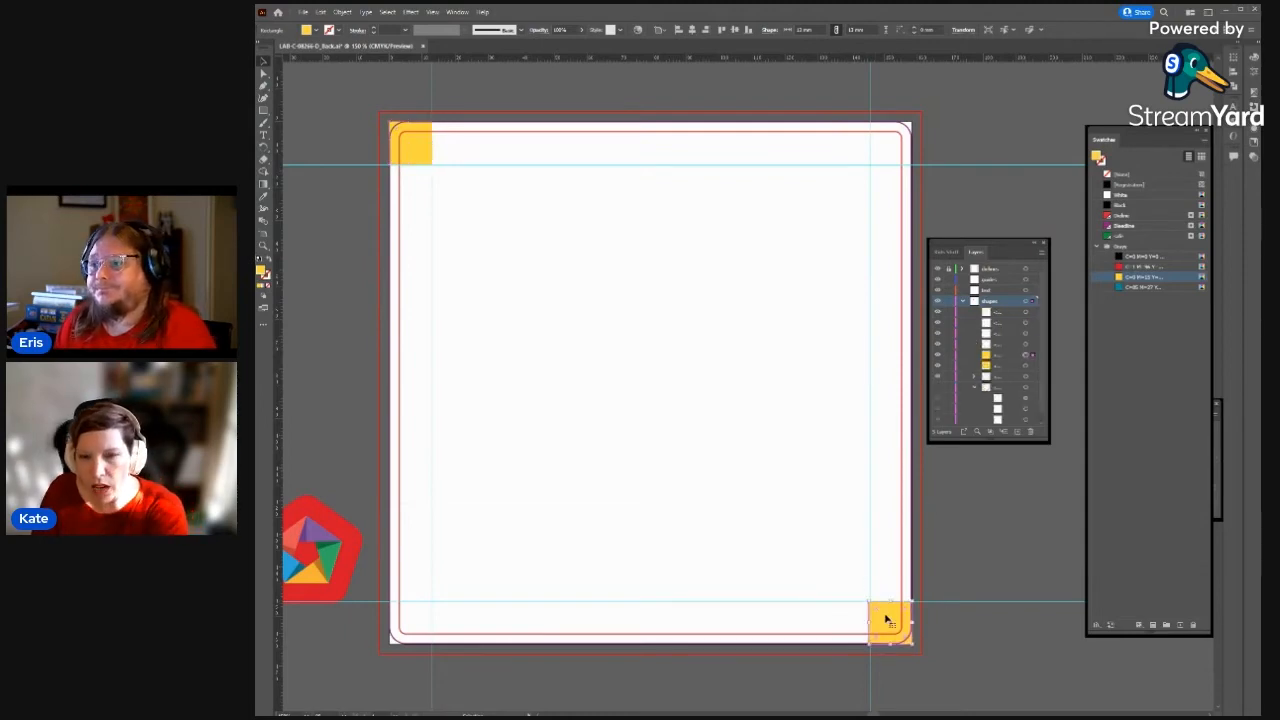
{"action": "key", "text": "Delete"}
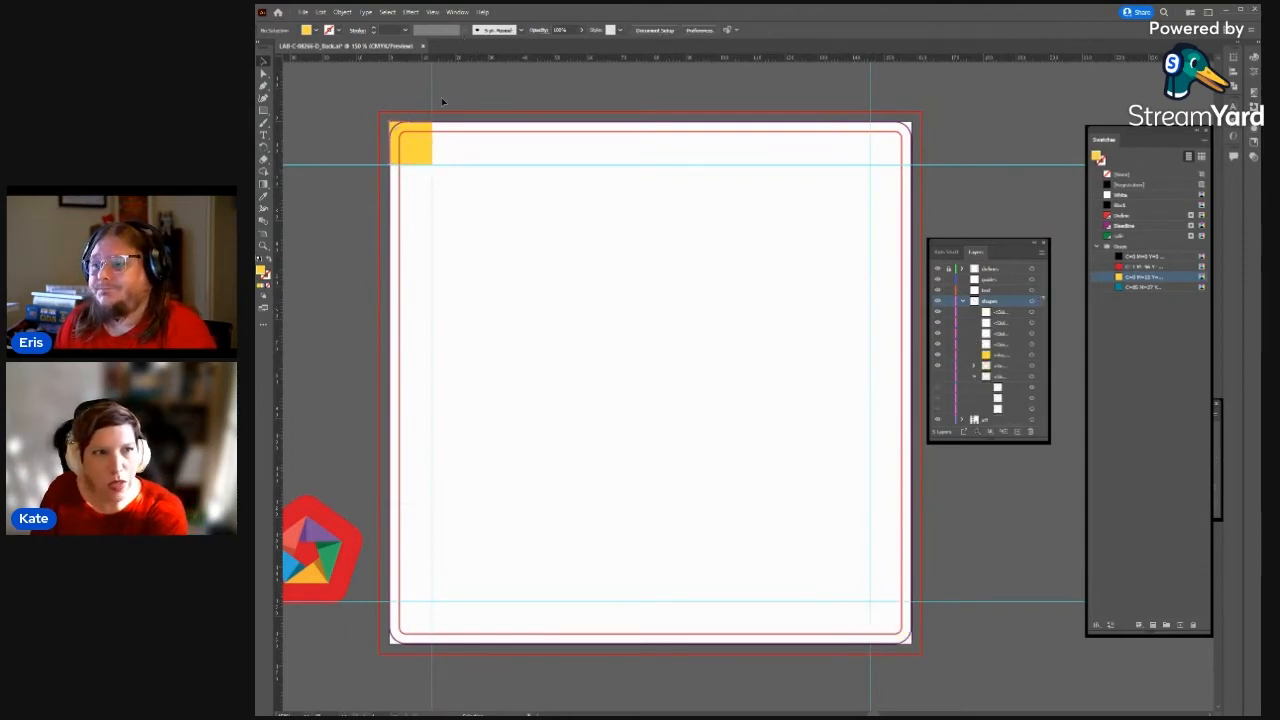
{"action": "left_click", "coordinate": [420, 150]}
{"action": "key", "text": "Delete"}
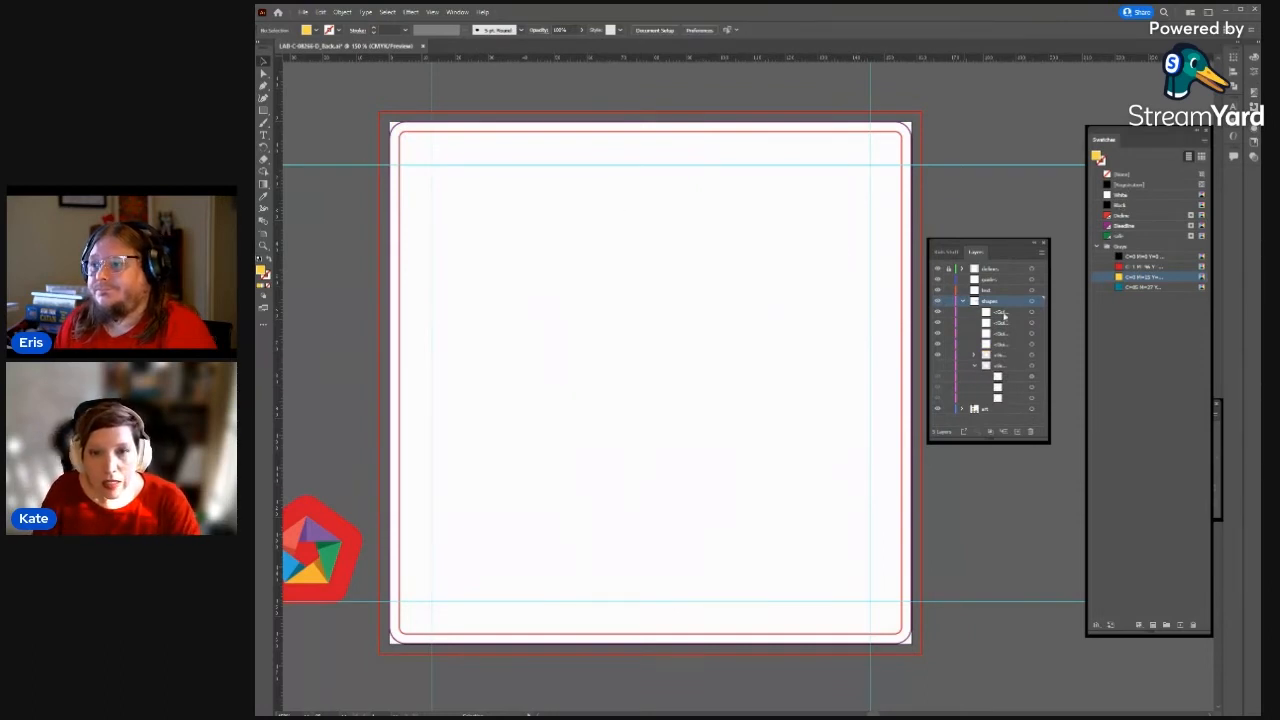
- Move the four new guides from the shapes layer to the guides layer and lock that layer
{"action": "left_click", "coordinate": [1002, 313]}
{"action": "left_click", "coordinate": [1006, 346], "text": "shift"}
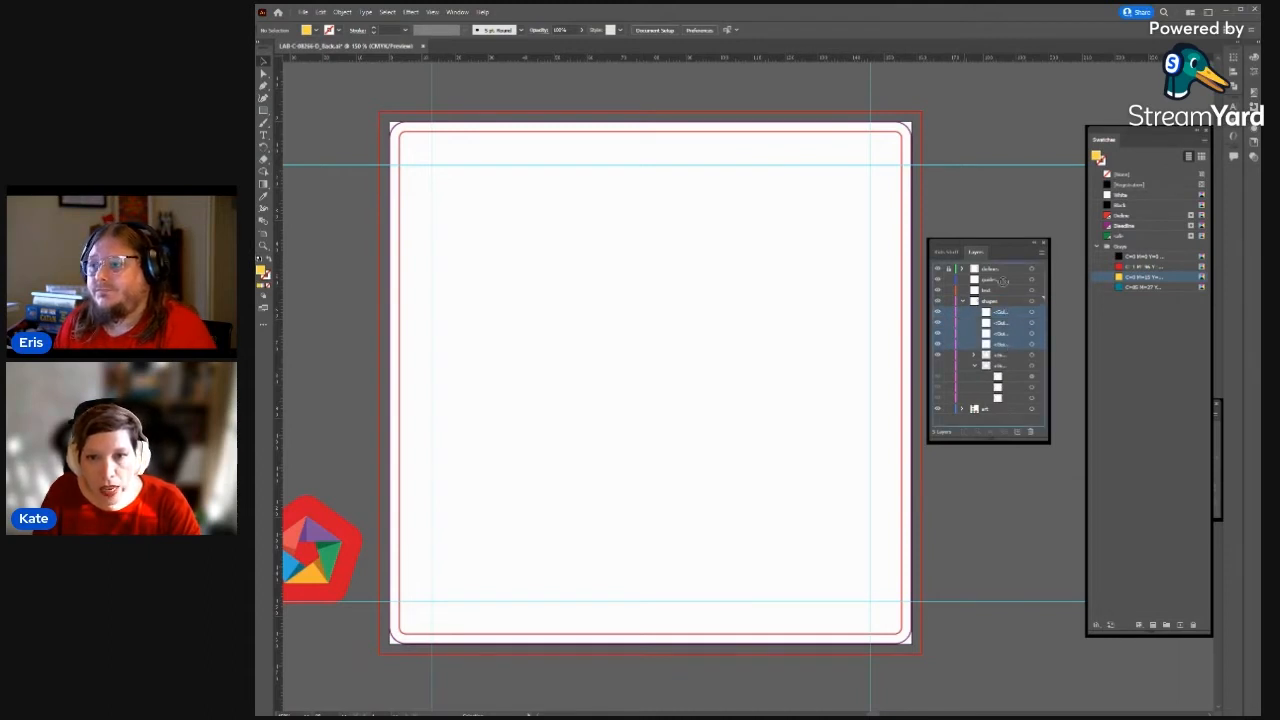
{"action": "key", "text": "Delete"}
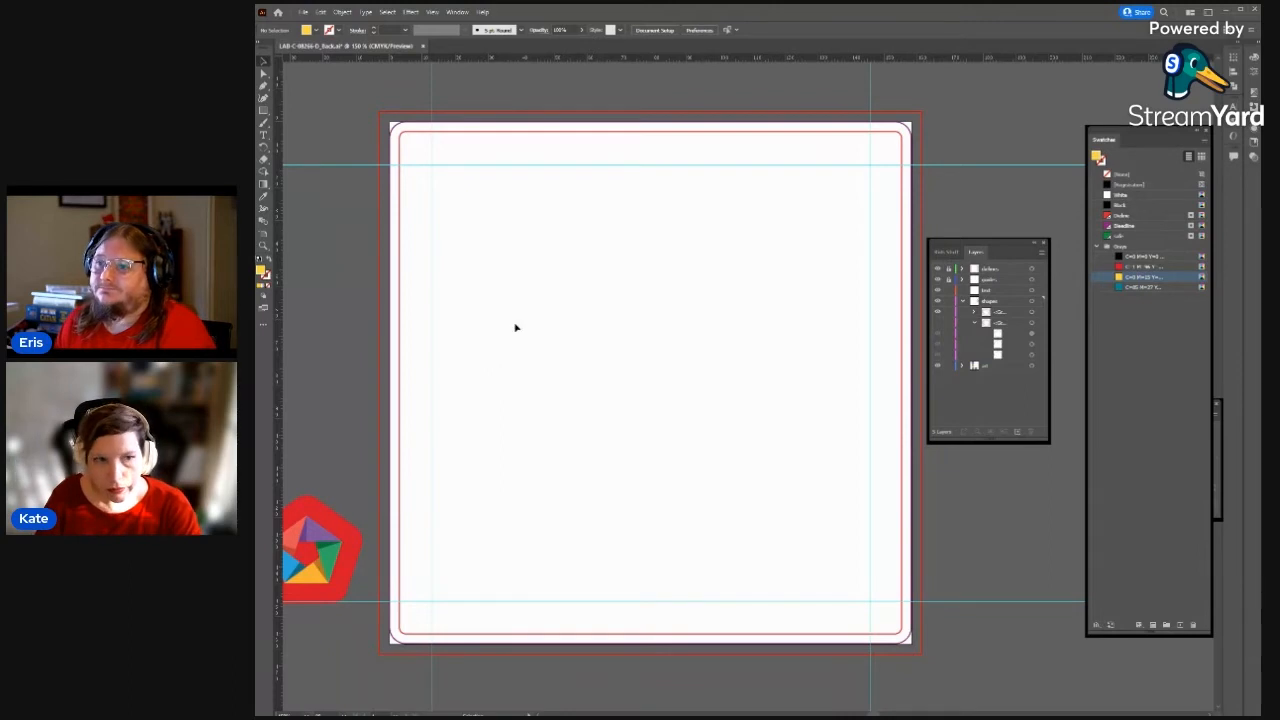
- Move the grouped pentagon outlines from the pasteboard onto the upper-left area of the artboard and deselect them
{"action": "left_click_drag", "start_coordinate": [514, 353], "coordinate": [687, 360]}
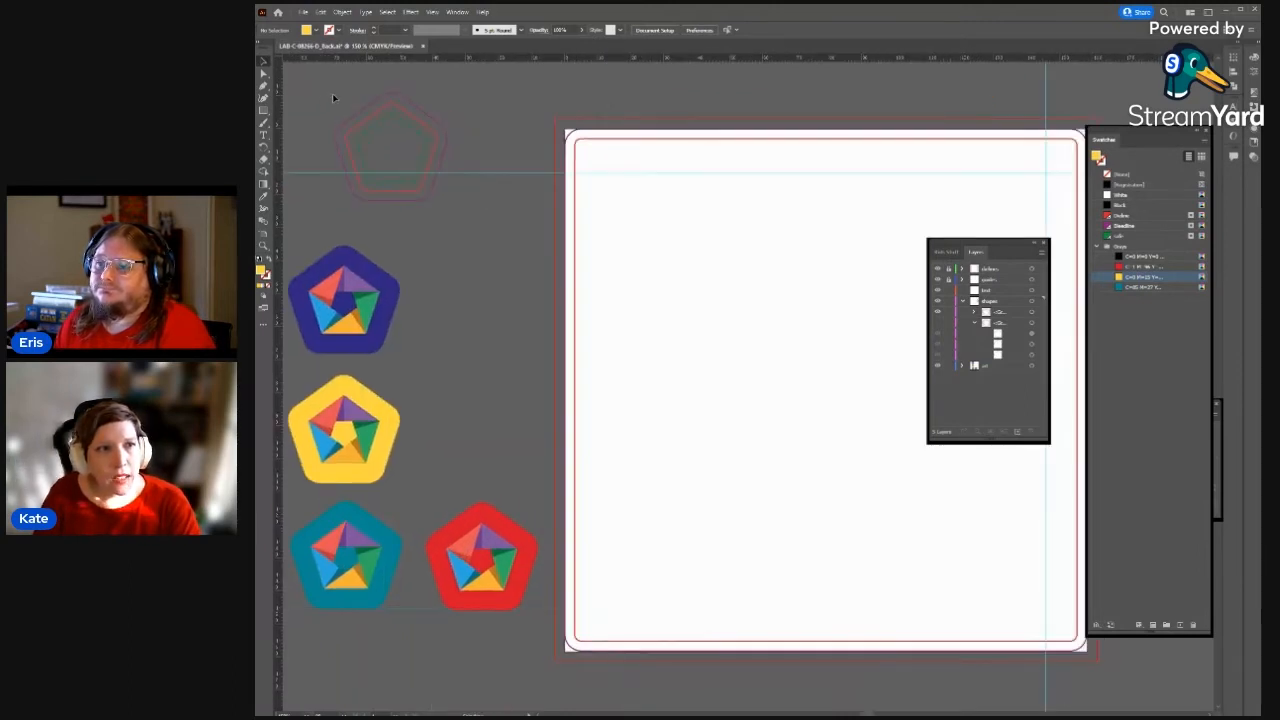
{"action": "left_click", "coordinate": [399, 133]}
{"action": "left_click_drag", "start_coordinate": [402, 125], "coordinate": [690, 216]}
{"action": "left_click_drag", "start_coordinate": [740, 271], "coordinate": [542, 346]}
{"action": "left_click", "coordinate": [524, 320]}
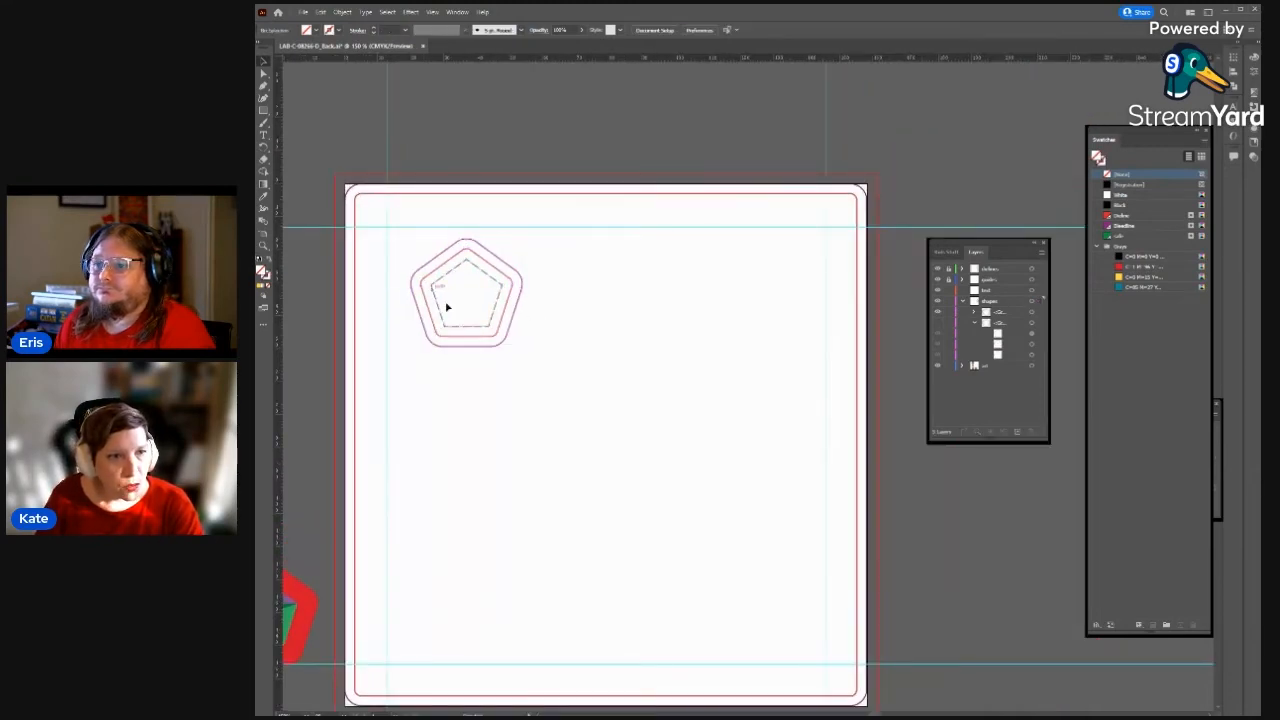
- Align the pentagon group's red cut line with the left vertical guide and the upper horizontal guide
{"action": "left_click", "coordinate": [468, 253]}
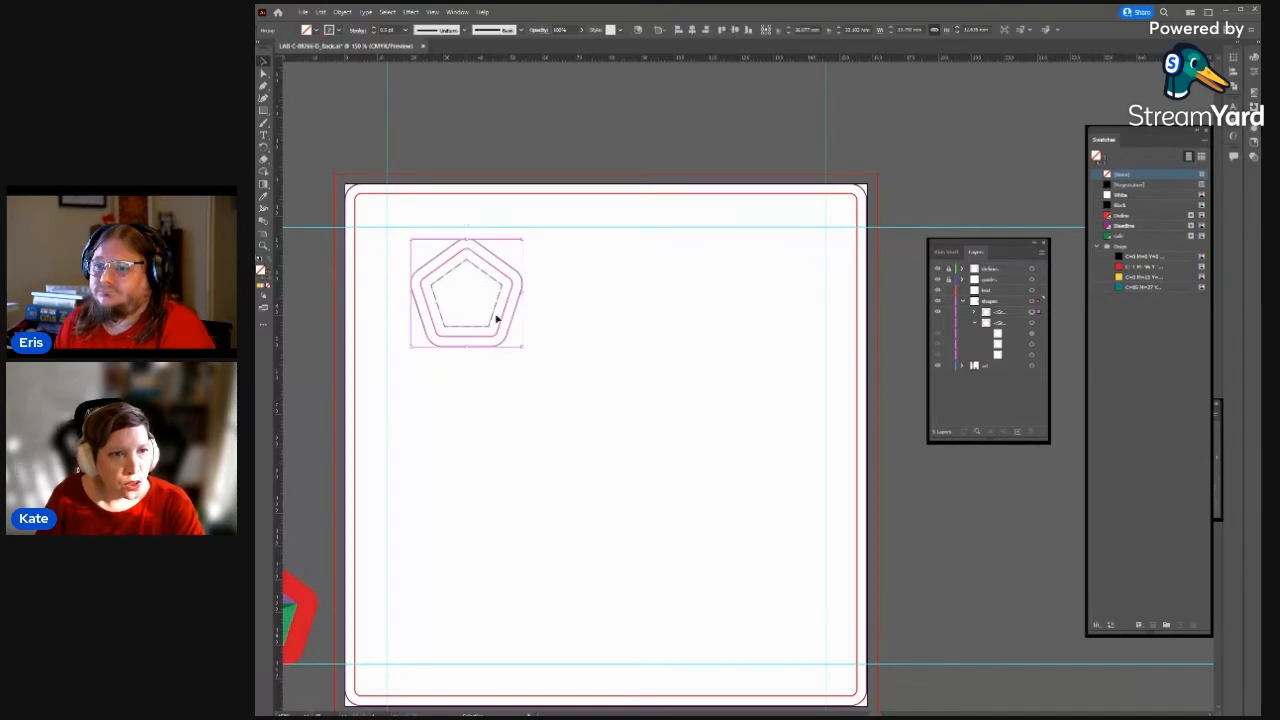
{"action": "left_click_drag", "start_coordinate": [494, 320], "coordinate": [686, 563]}
{"action": "scroll", "coordinate": [418, 264], "scroll_direction": "up", "scroll_amount": 6}
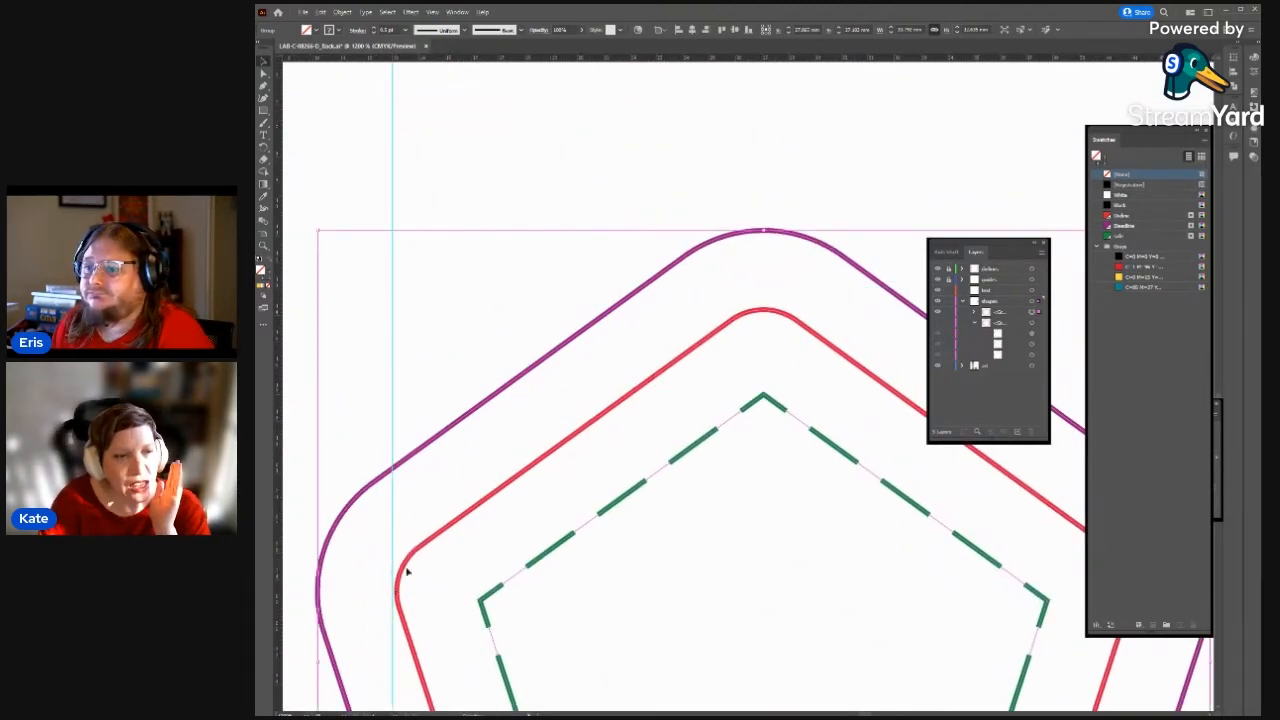
{"action": "key", "text": "Left"}
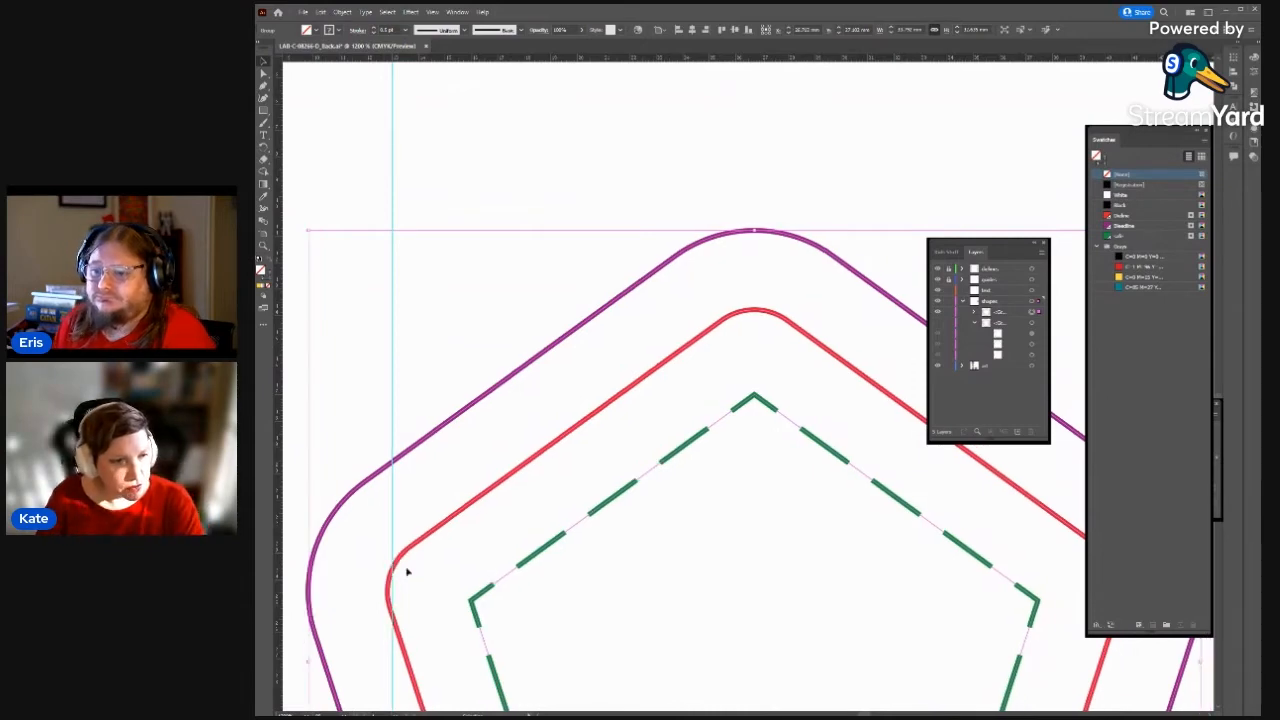
{"action": "key", "text": "Right"}
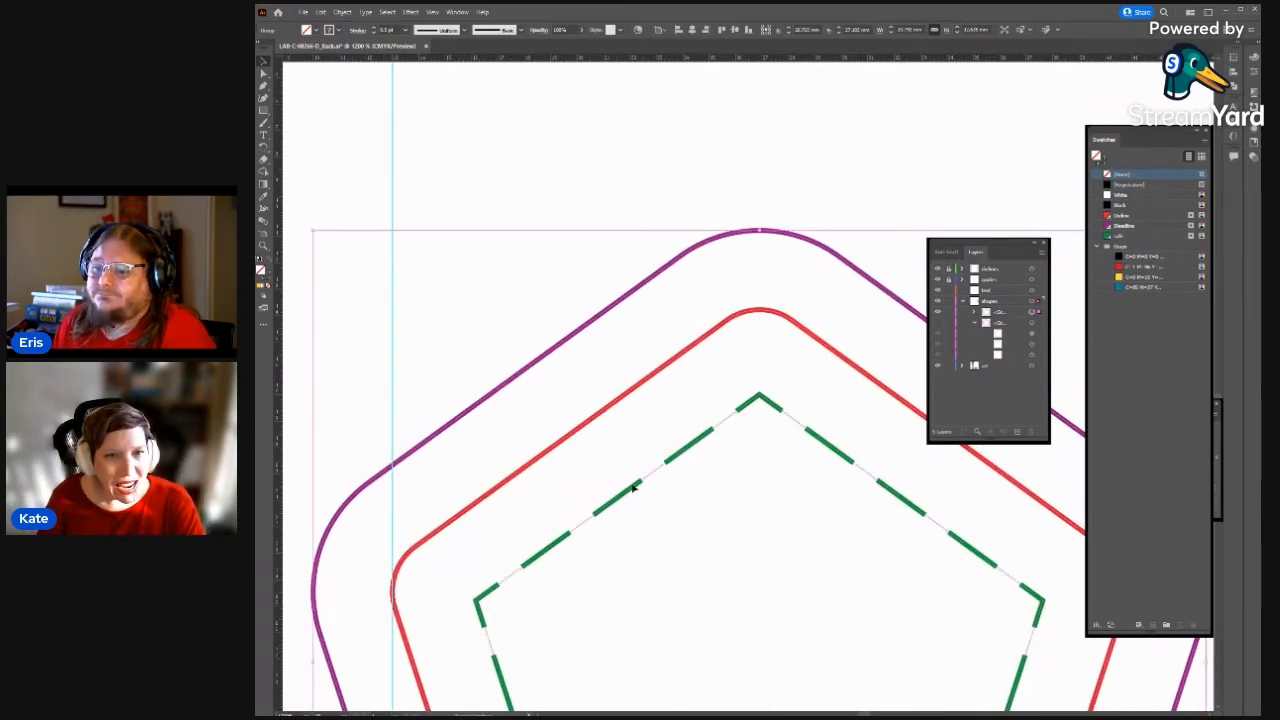
{"action": "left_click_drag", "start_coordinate": [727, 327], "coordinate": [725, 312]}
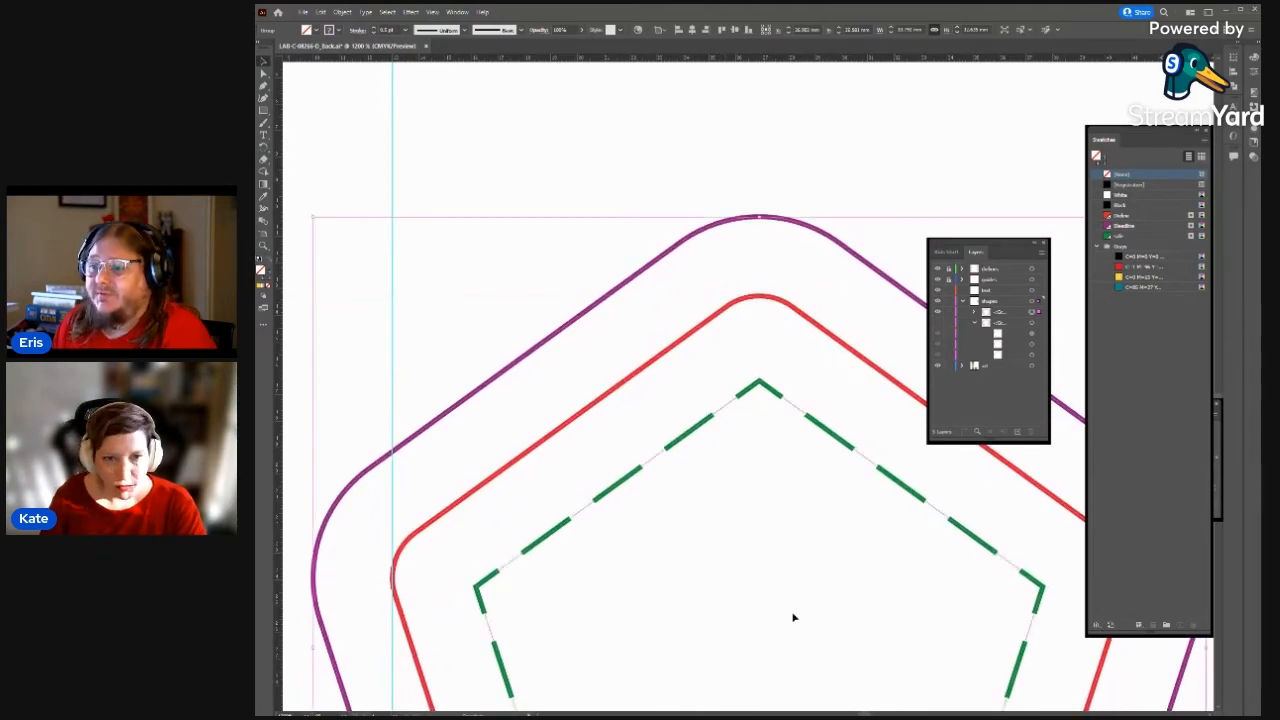
{"action": "scroll", "coordinate": [793, 617], "scroll_direction": "down", "scroll_amount": 5}
{"action": "scroll", "coordinate": [797, 617], "scroll_direction": "up", "scroll_amount": 2}
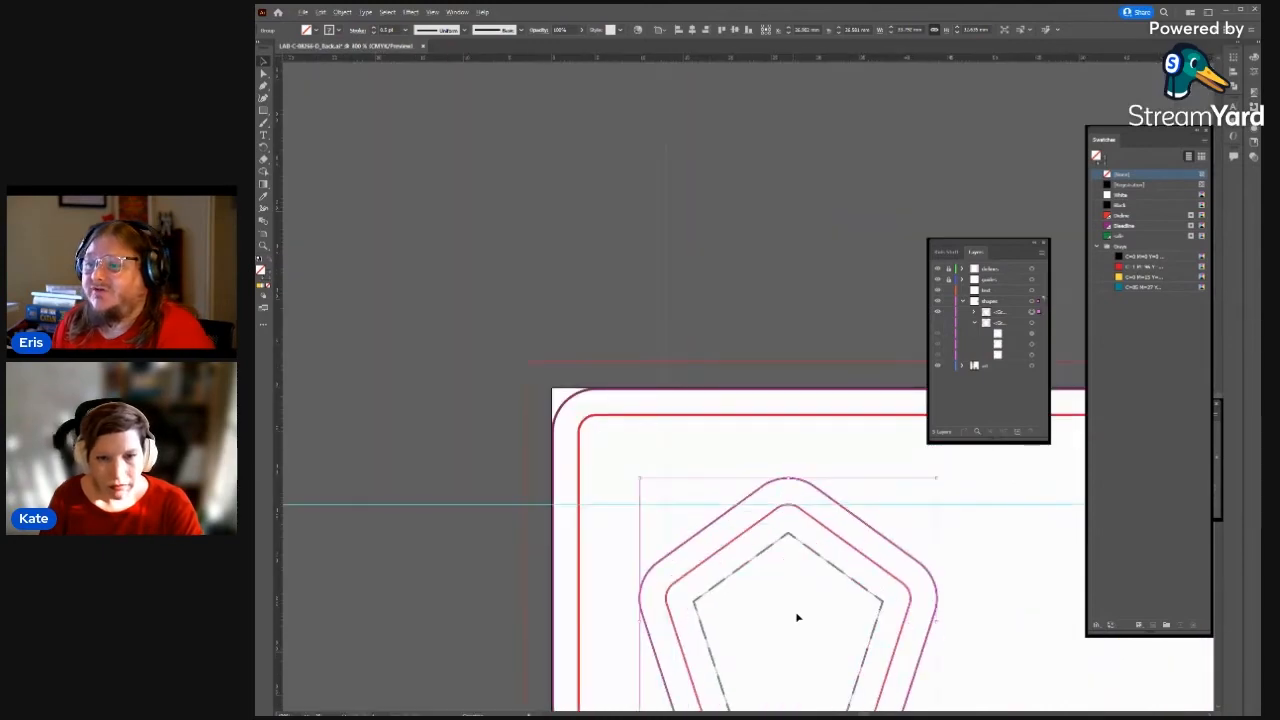
{"action": "left_click_drag", "start_coordinate": [998, 626], "coordinate": [797, 398]}
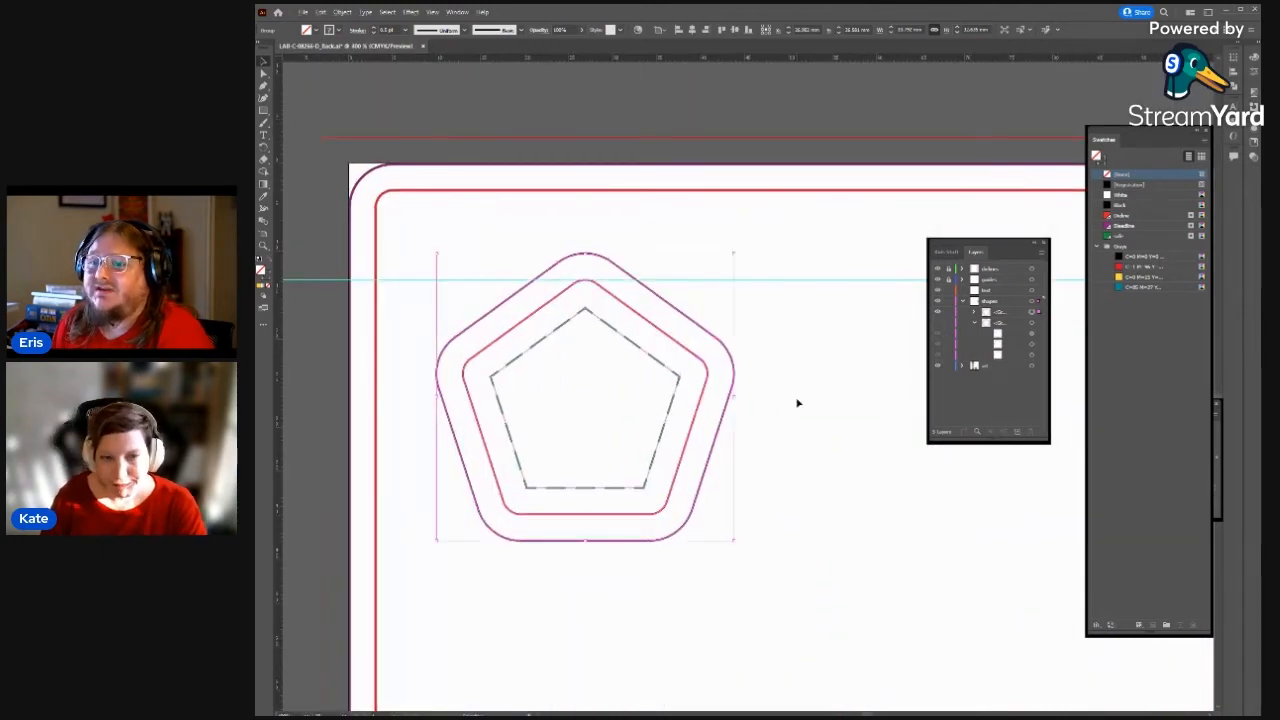
{"action": "left_click_drag", "start_coordinate": [789, 505], "coordinate": [758, 455]}
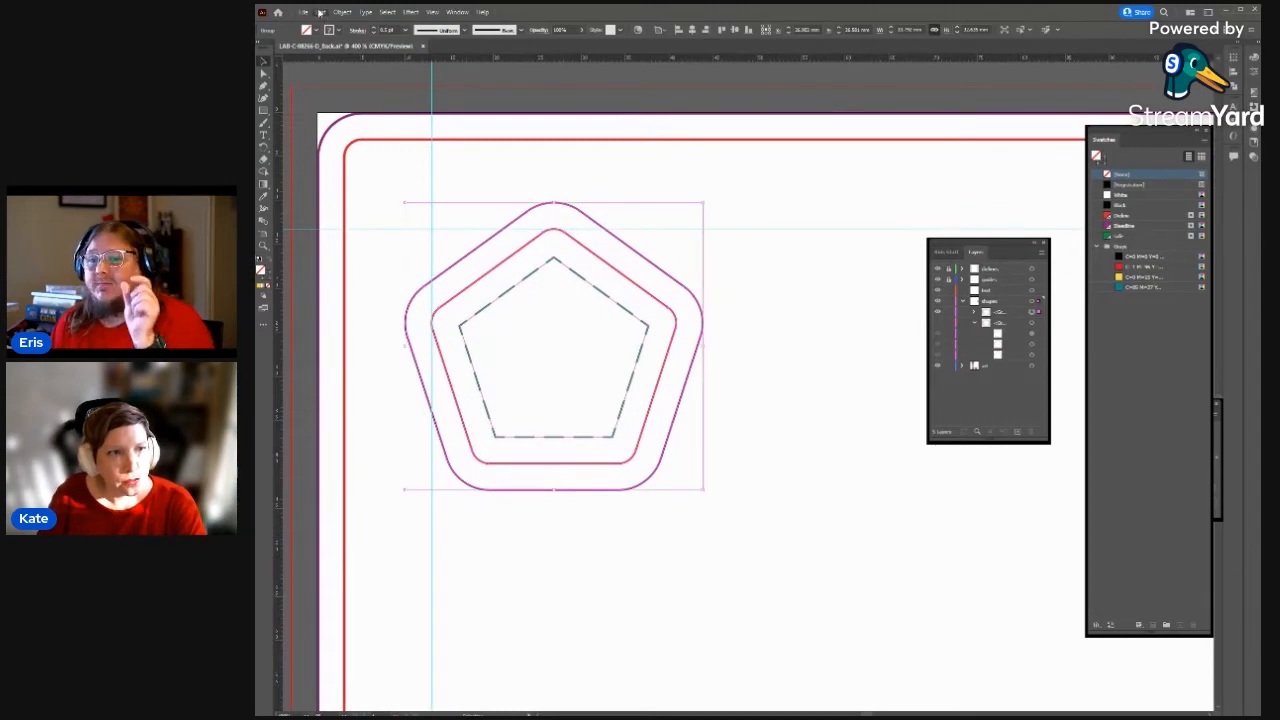
- Set the keyboard increment to 0.1 mm in the General preferences
{"action": "mouse_move", "coordinate": [390, 338]}
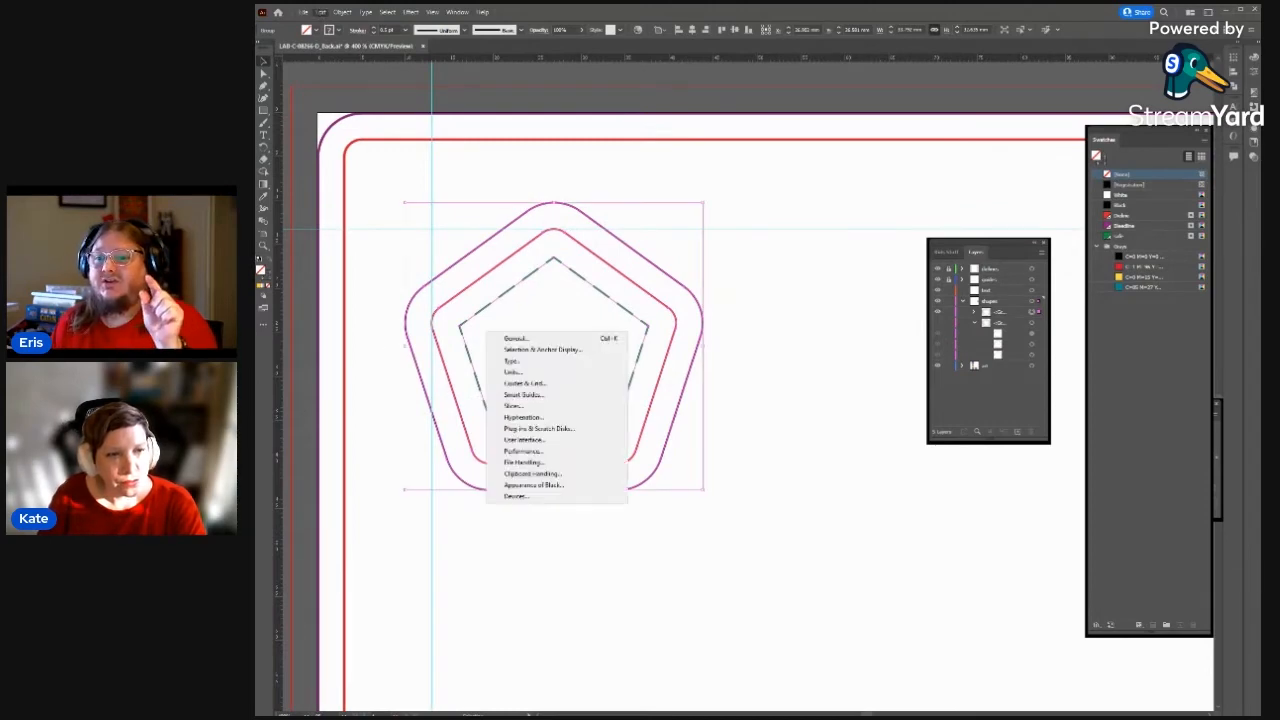
{"action": "left_click", "coordinate": [555, 372]}
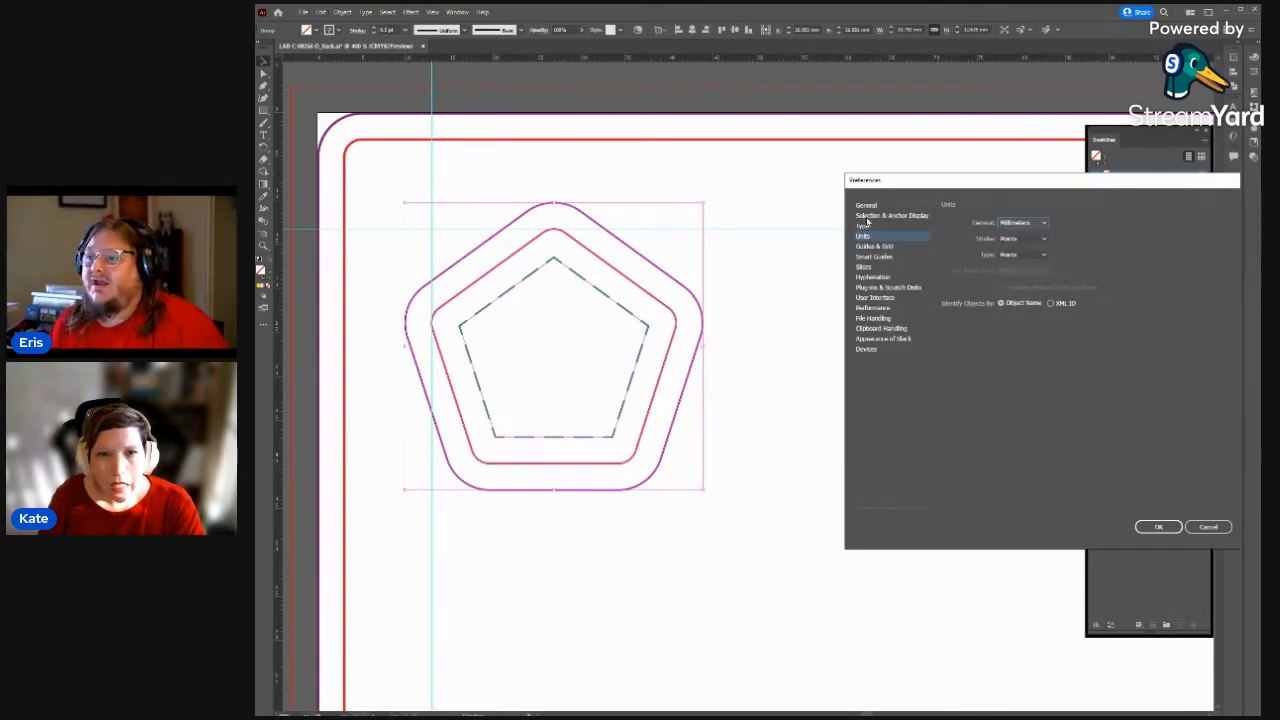
{"action": "left_click", "coordinate": [870, 298]}
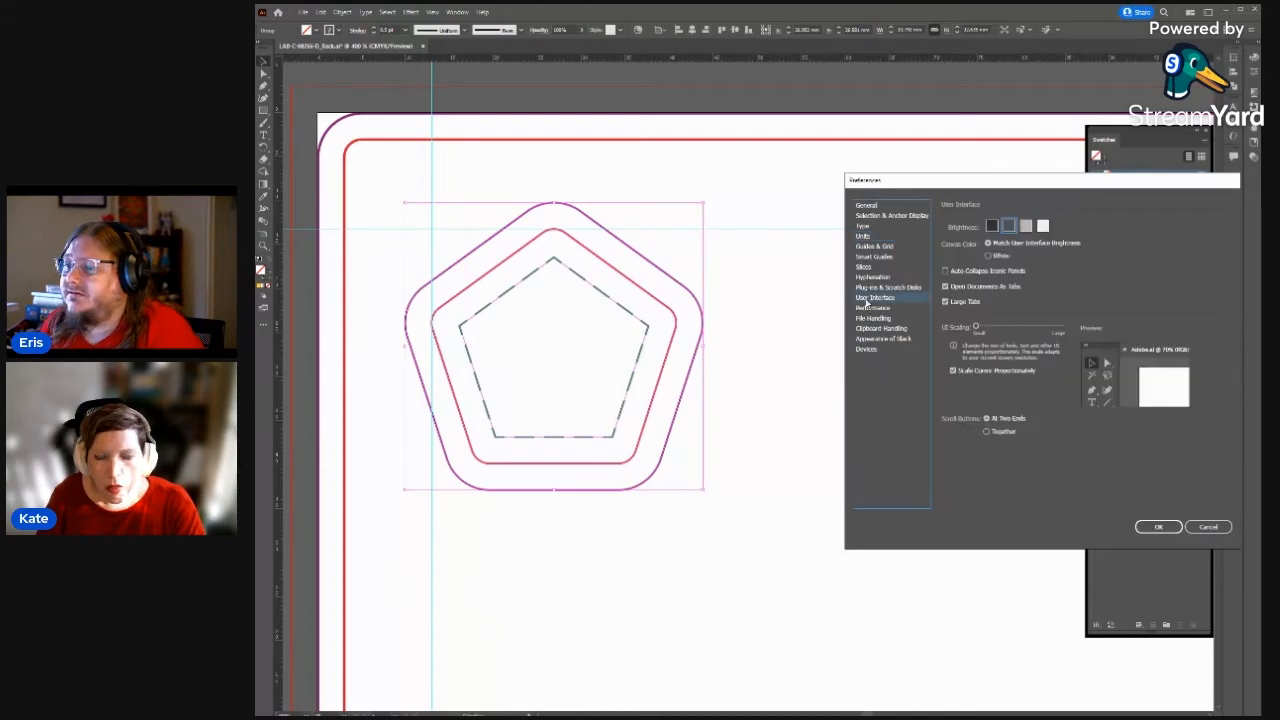
{"action": "left_click", "coordinate": [866, 309]}
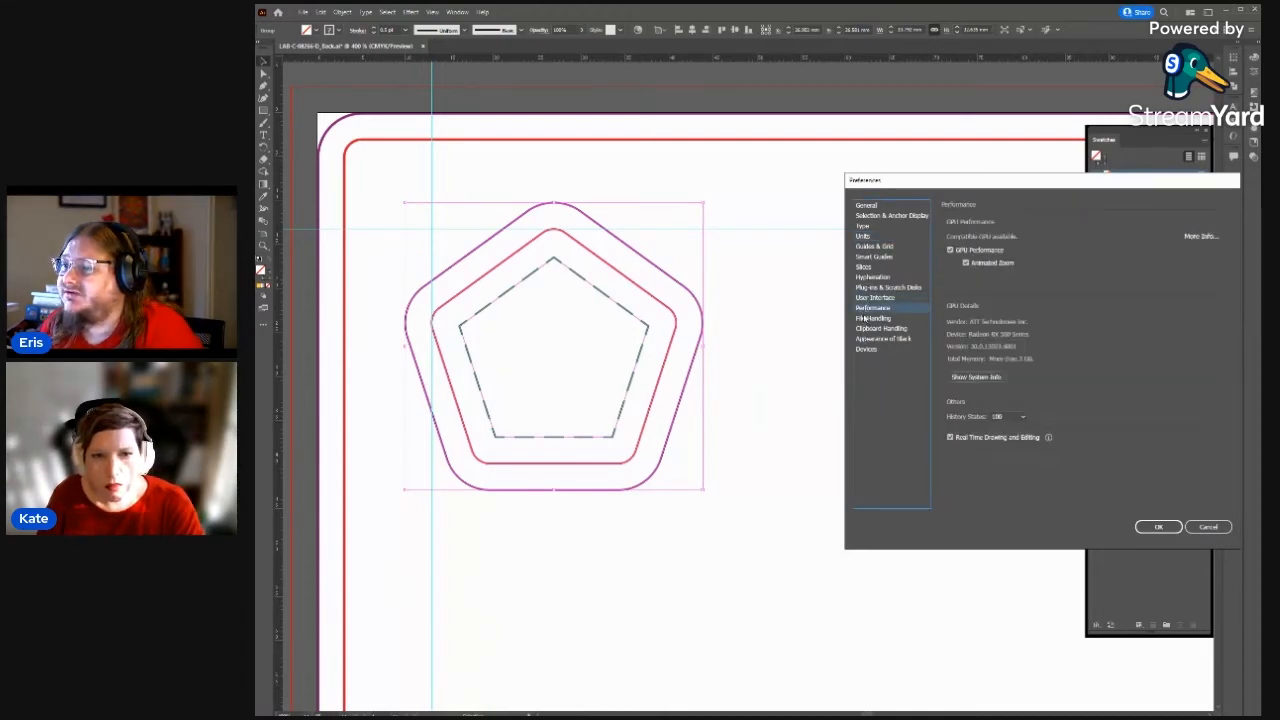
{"action": "left_click", "coordinate": [866, 318]}
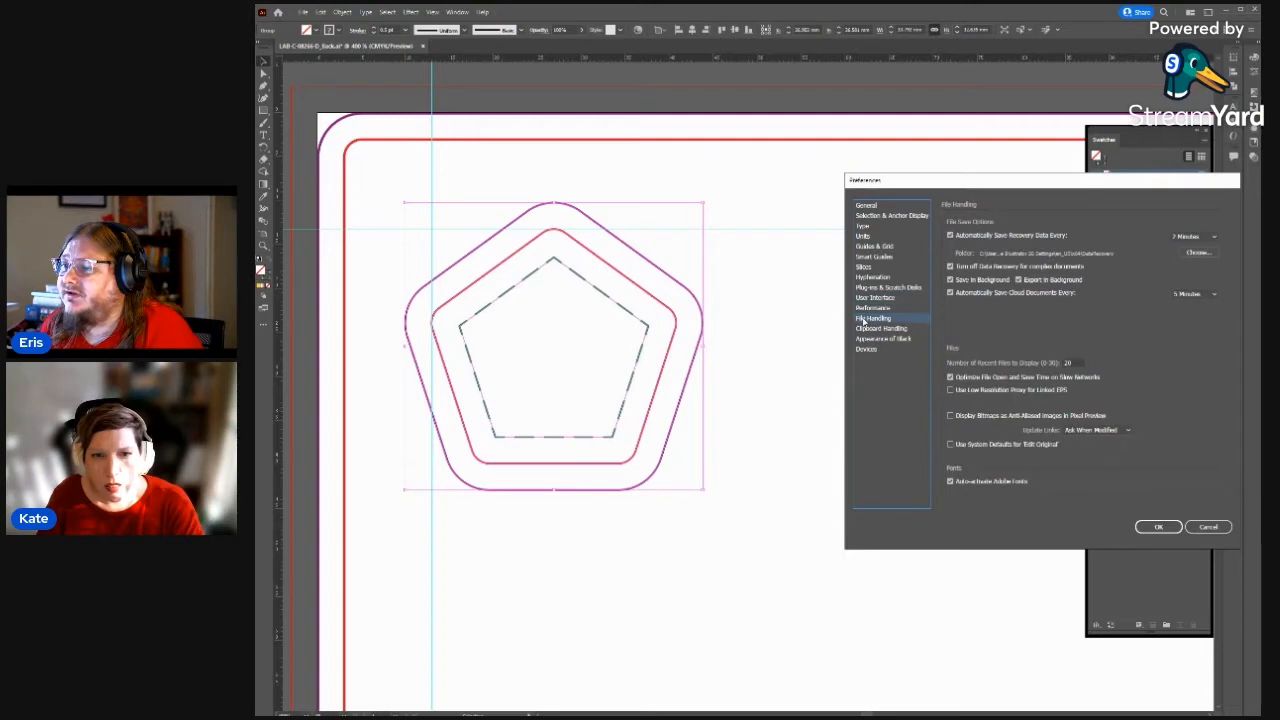
{"action": "left_click", "coordinate": [866, 216]}
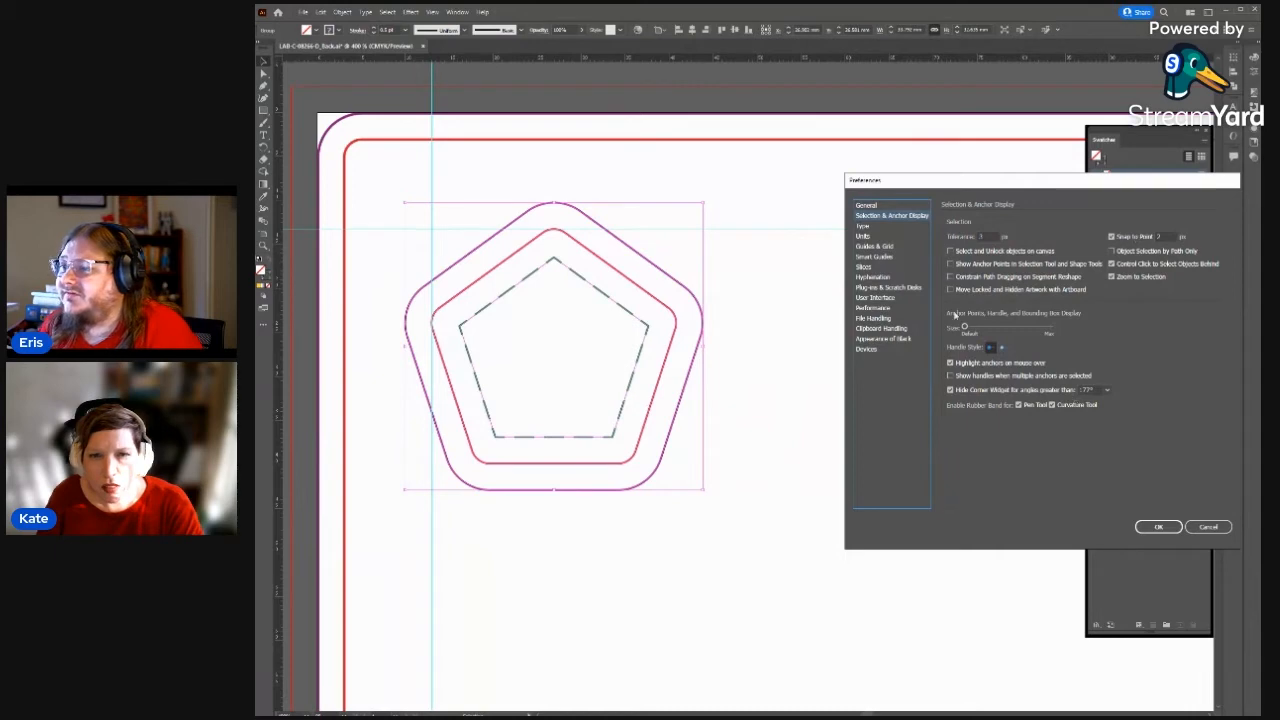
{"action": "left_click", "coordinate": [866, 205]}
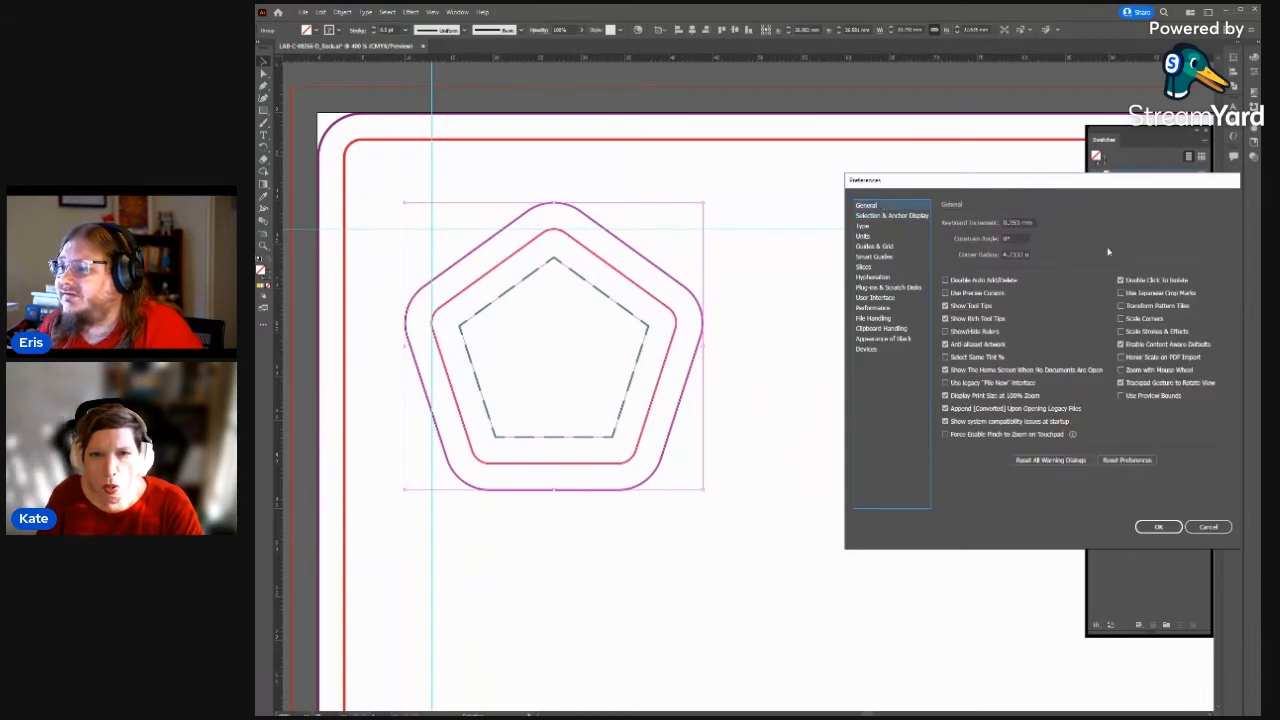
{"action": "double_click", "coordinate": [1016, 222]}
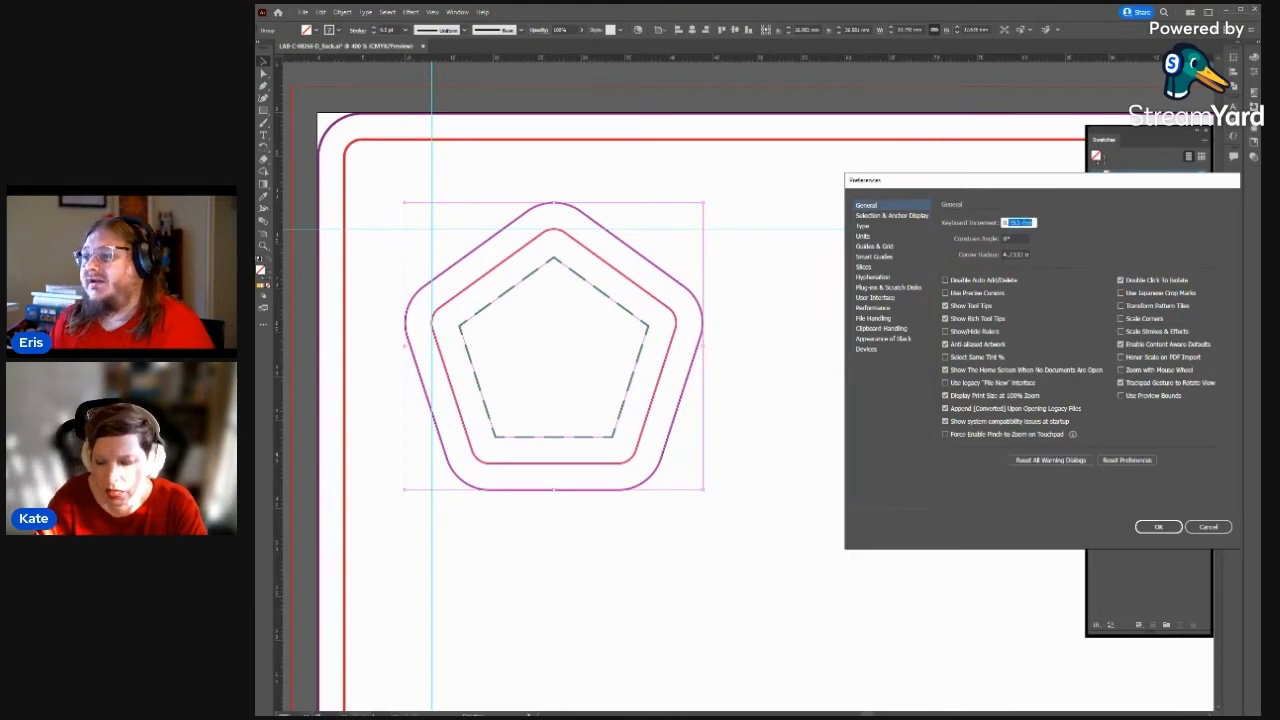
{"action": "type", "text": "1"}
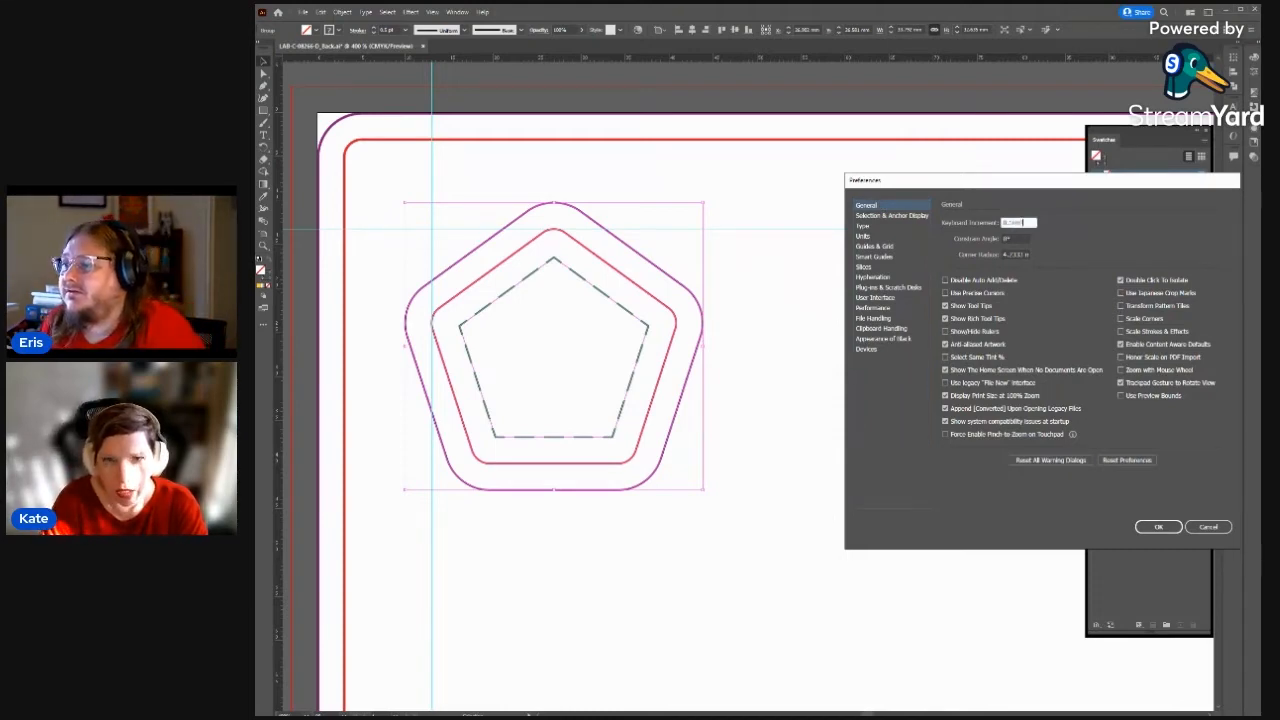
{"action": "key", "text": "Return"}
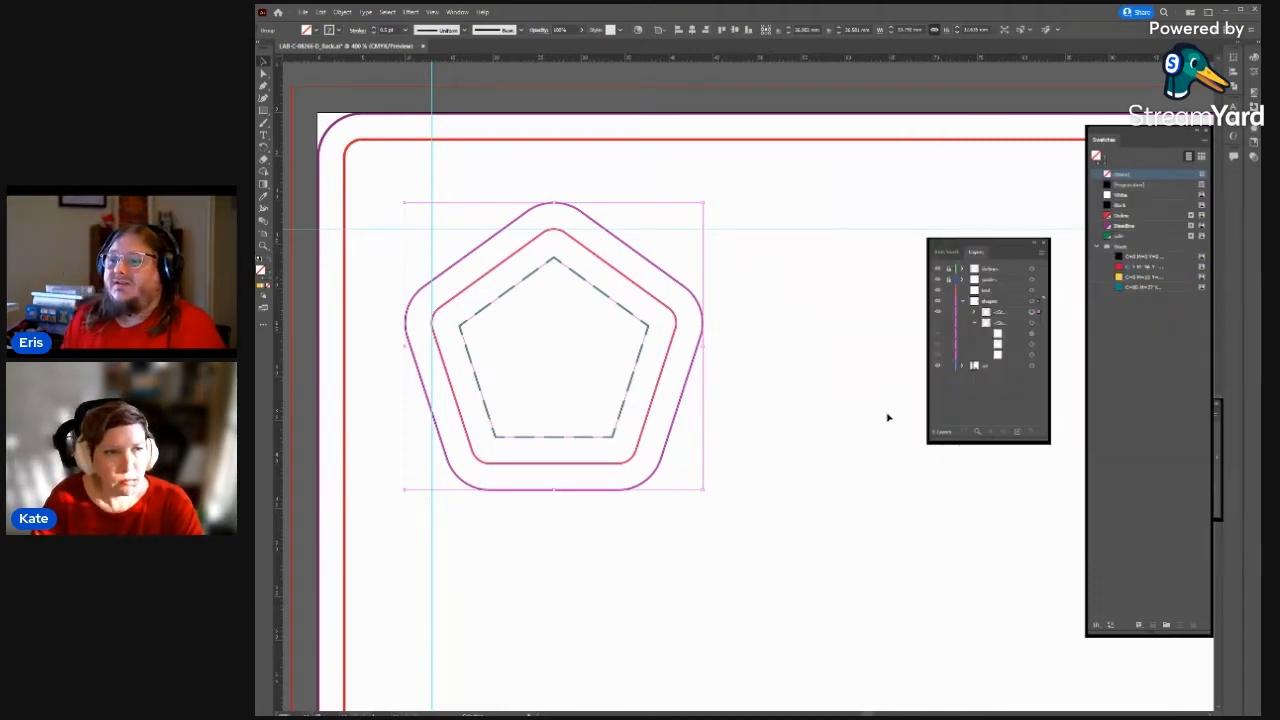
- Nudge the pentagon group slightly down and back up to its position on the upper horizontal guide
{"action": "key", "text": "Down"}
{"action": "key", "text": "Down"}
{"action": "key", "text": "Down"}
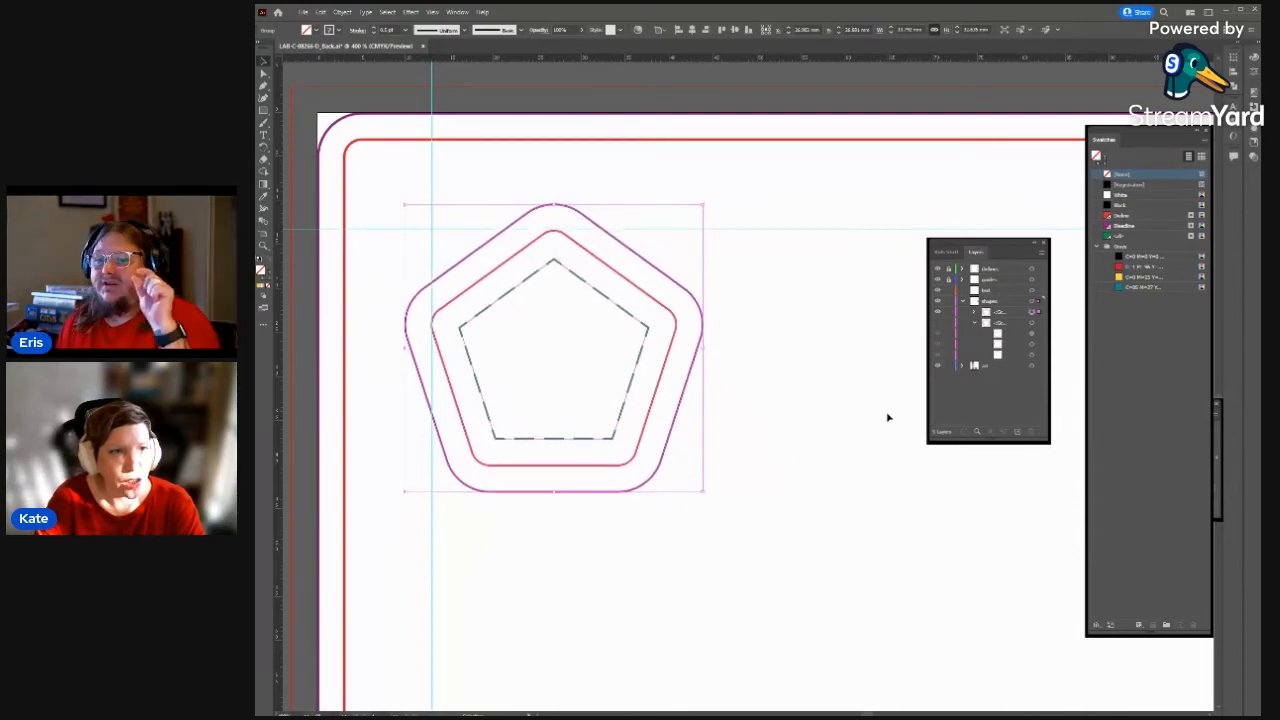
{"action": "key", "text": "Up"}
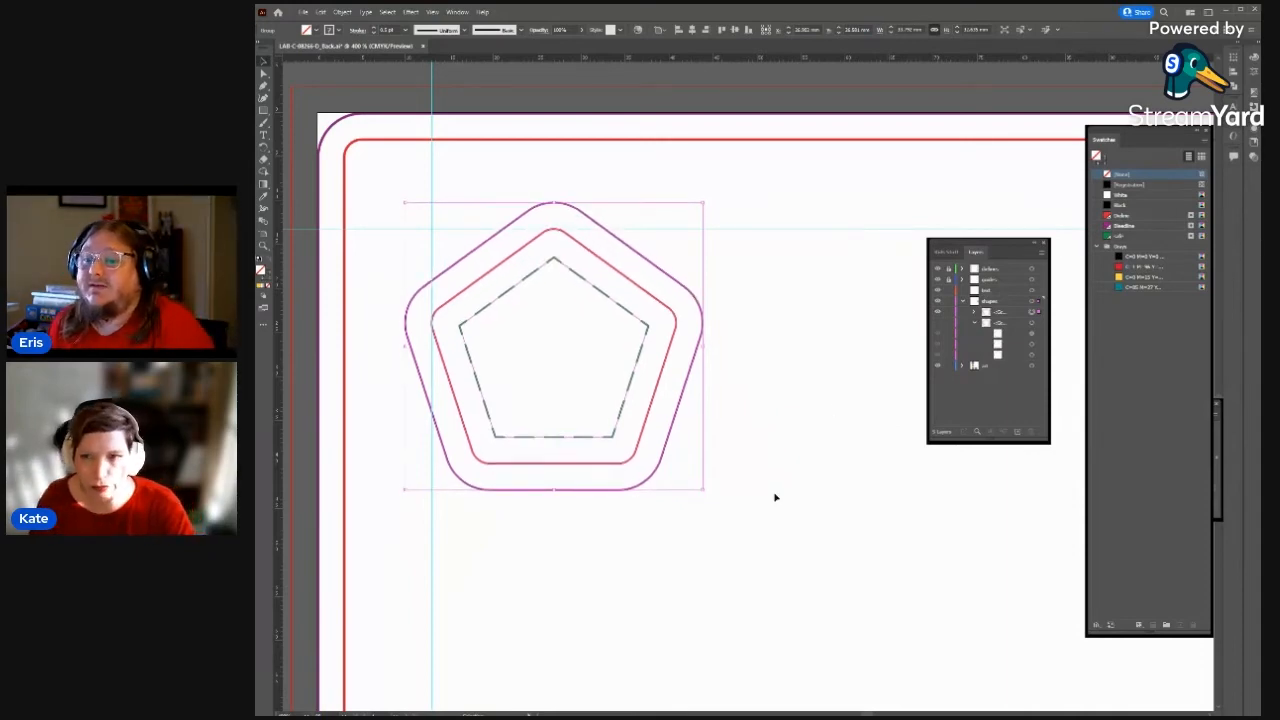
- Duplicate the pentagon group horizontally to its right, with the two bleed outlines touching, and deselect the copy
{"action": "scroll", "coordinate": [840, 511], "scroll_direction": "right", "scroll_amount": 1}
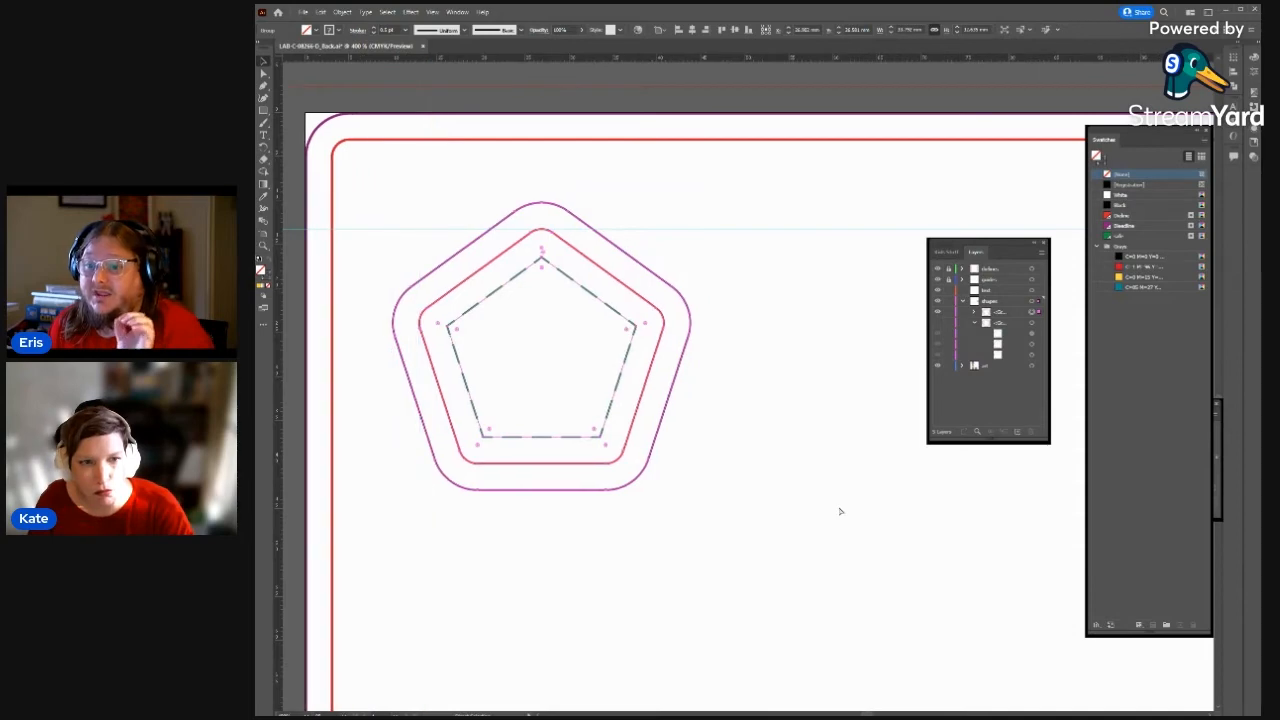
{"action": "scroll", "coordinate": [840, 511], "scroll_direction": "down", "scroll_amount": 1}
{"action": "scroll", "coordinate": [840, 511], "scroll_direction": "down", "scroll_amount": 1}
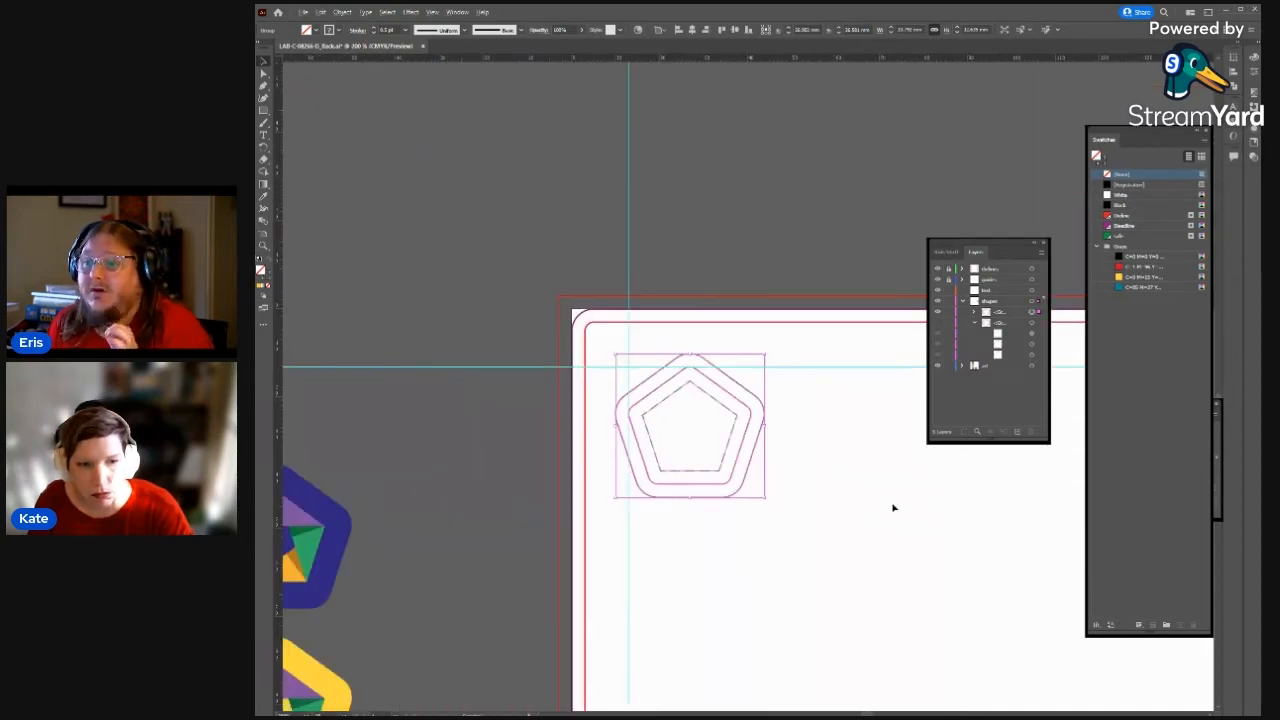
{"action": "left_click_drag", "start_coordinate": [893, 508], "coordinate": [646, 280]}
{"action": "scroll", "coordinate": [655, 297], "scroll_direction": "down", "scroll_amount": 1}
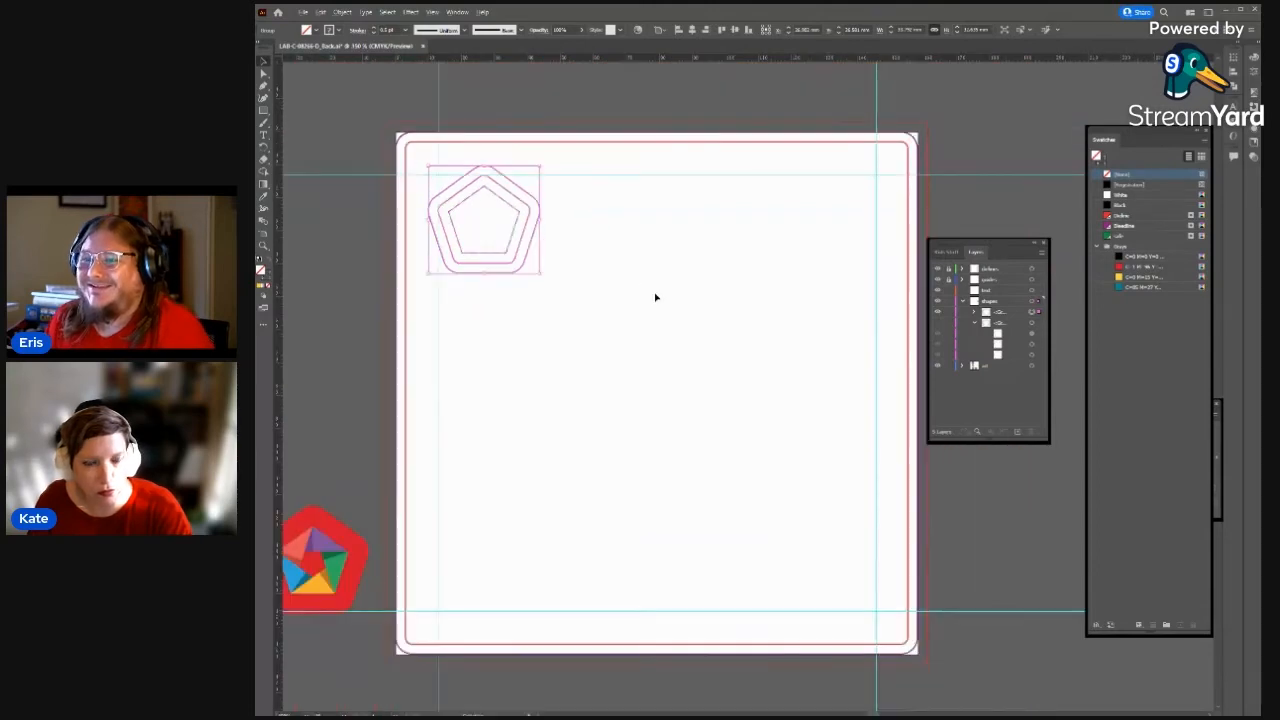
{"action": "left_click_drag", "start_coordinate": [716, 408], "coordinate": [688, 420]}
{"action": "left_click", "coordinate": [685, 411]}
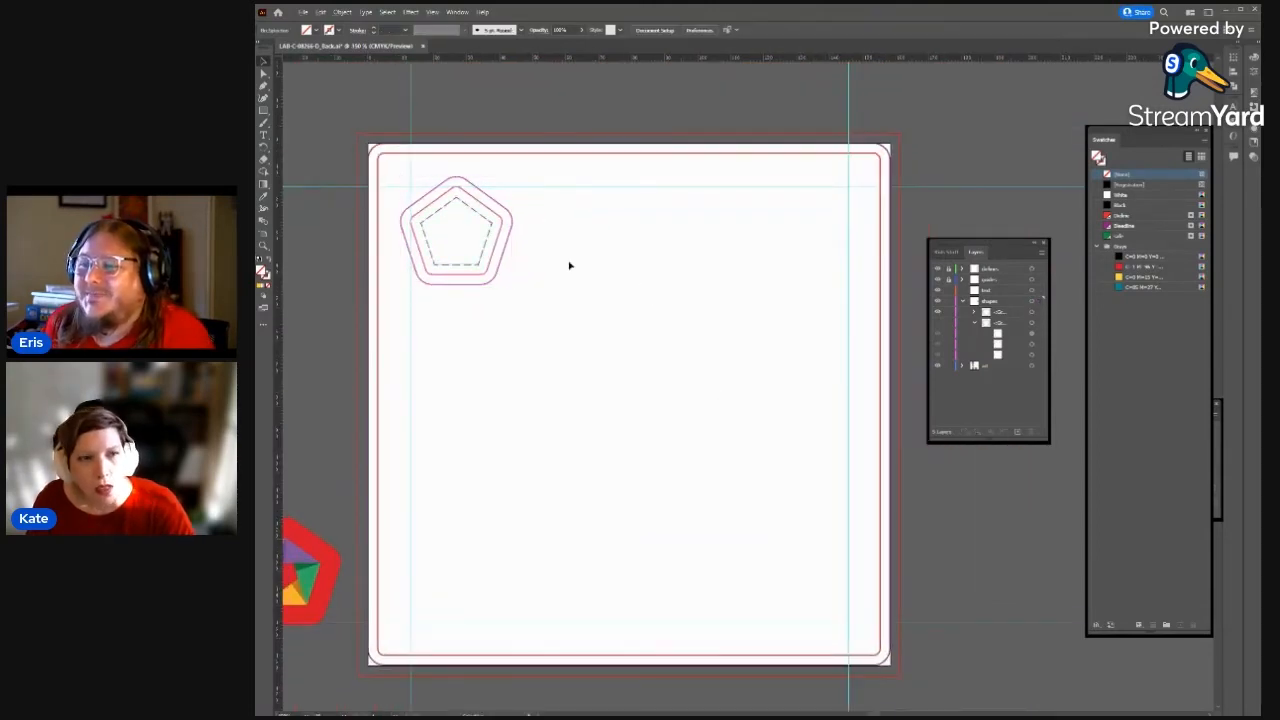
{"action": "left_click", "coordinate": [477, 236]}
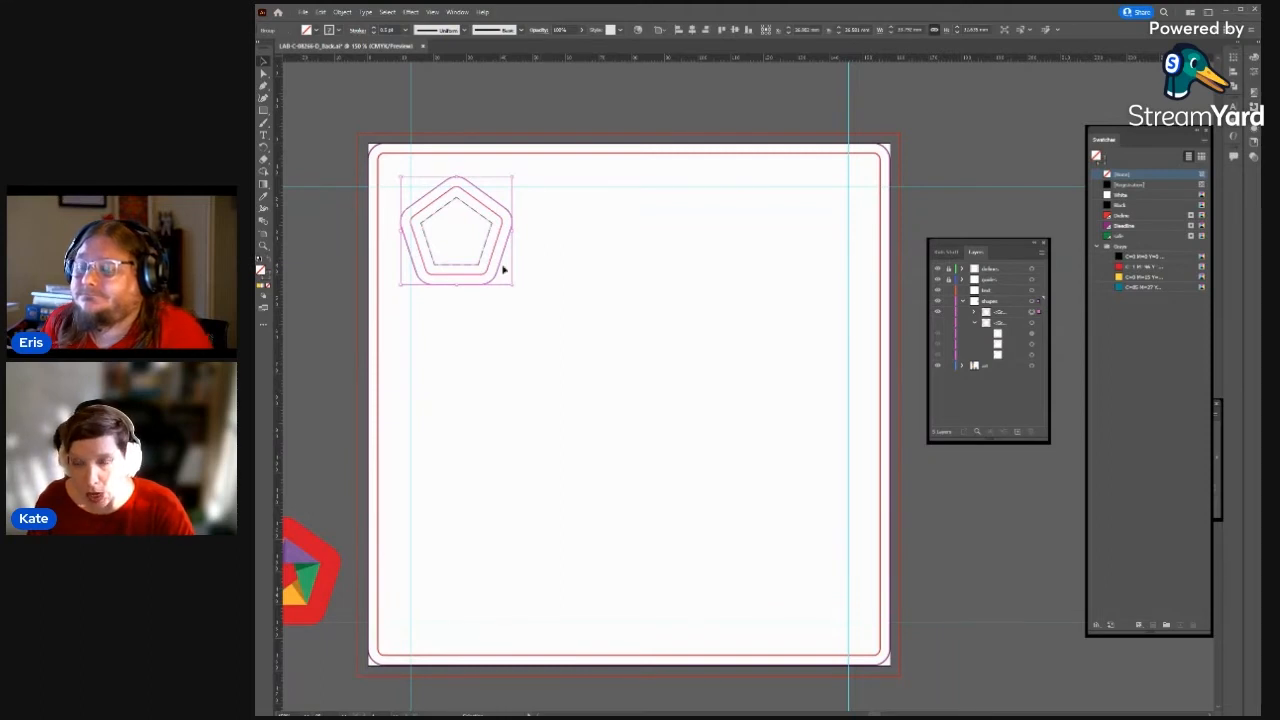
{"action": "left_click_drag", "start_coordinate": [489, 235], "coordinate": [600, 231]}
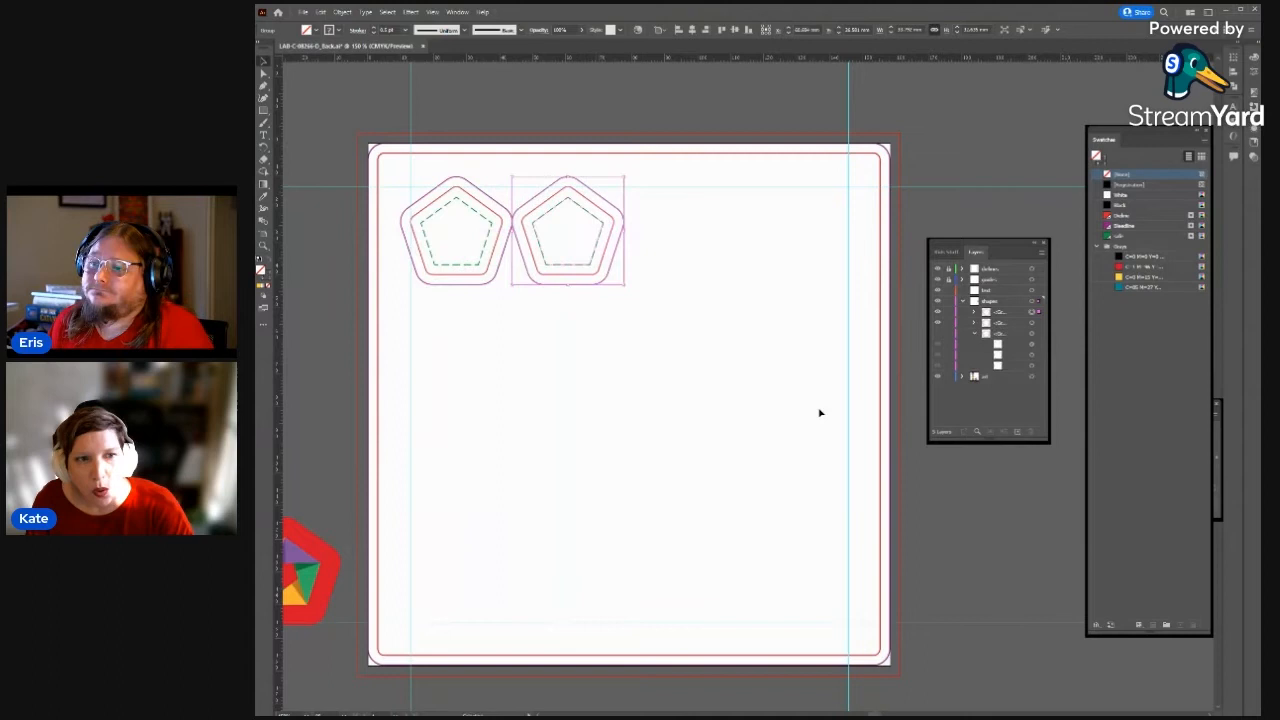
{"action": "left_click", "coordinate": [730, 459]}
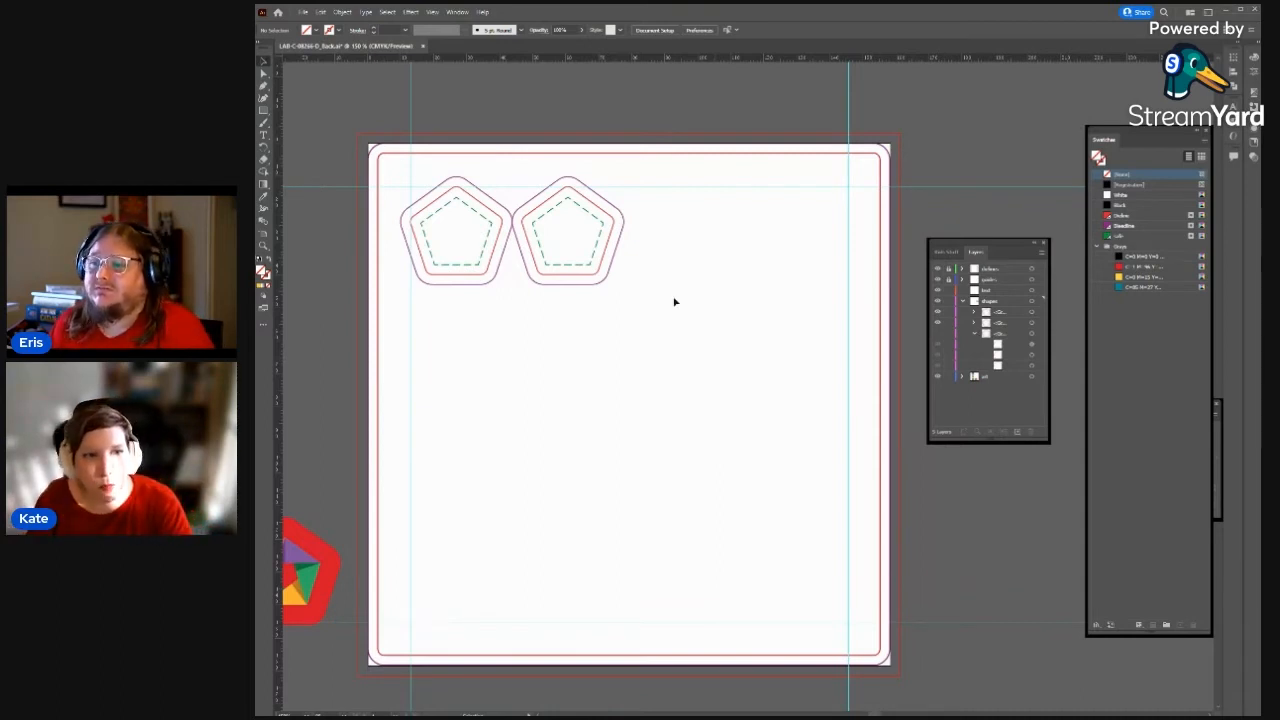
- Duplicate the pair of pentagons to the right to make an edge-to-edge row of four
{"action": "left_click", "coordinate": [597, 252]}
{"action": "left_click_drag", "start_coordinate": [597, 252], "coordinate": [818, 256]}
{"action": "left_click", "coordinate": [801, 358]}
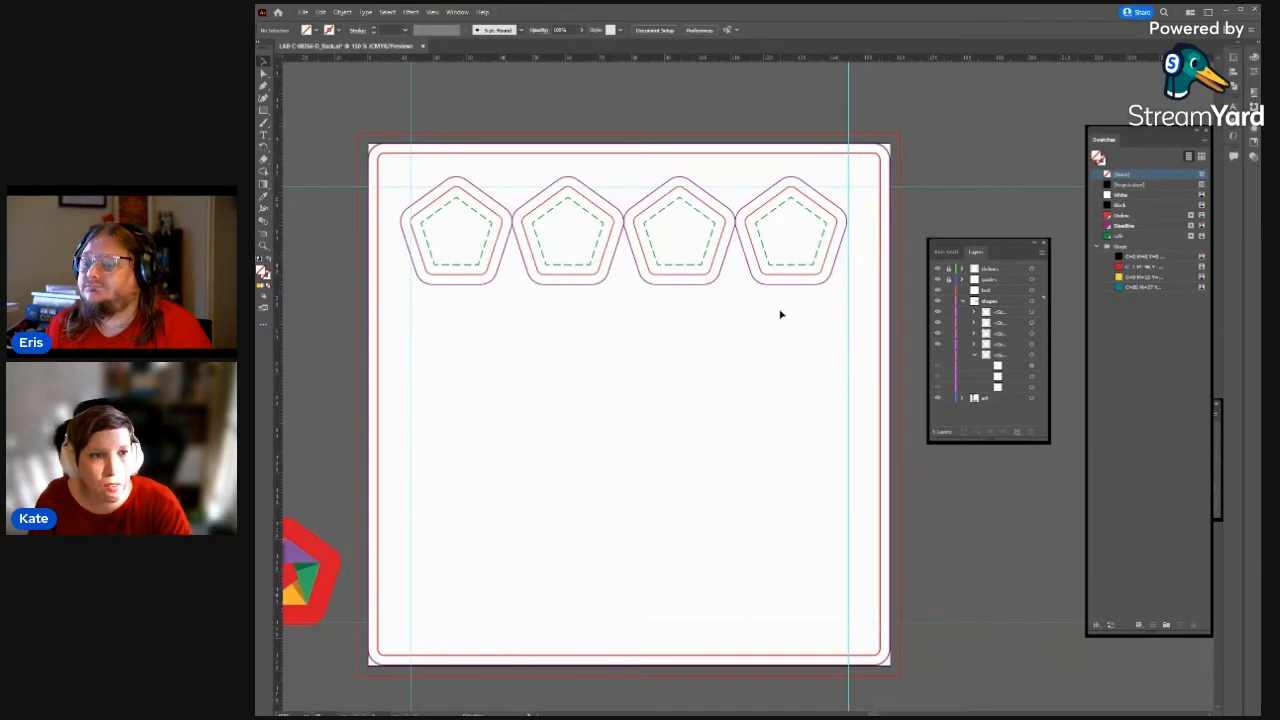
- Move the last pentagon right until its cut line meets the right guide, and distribute all four horizontally with even spacing
{"action": "left_click", "coordinate": [838, 226]}
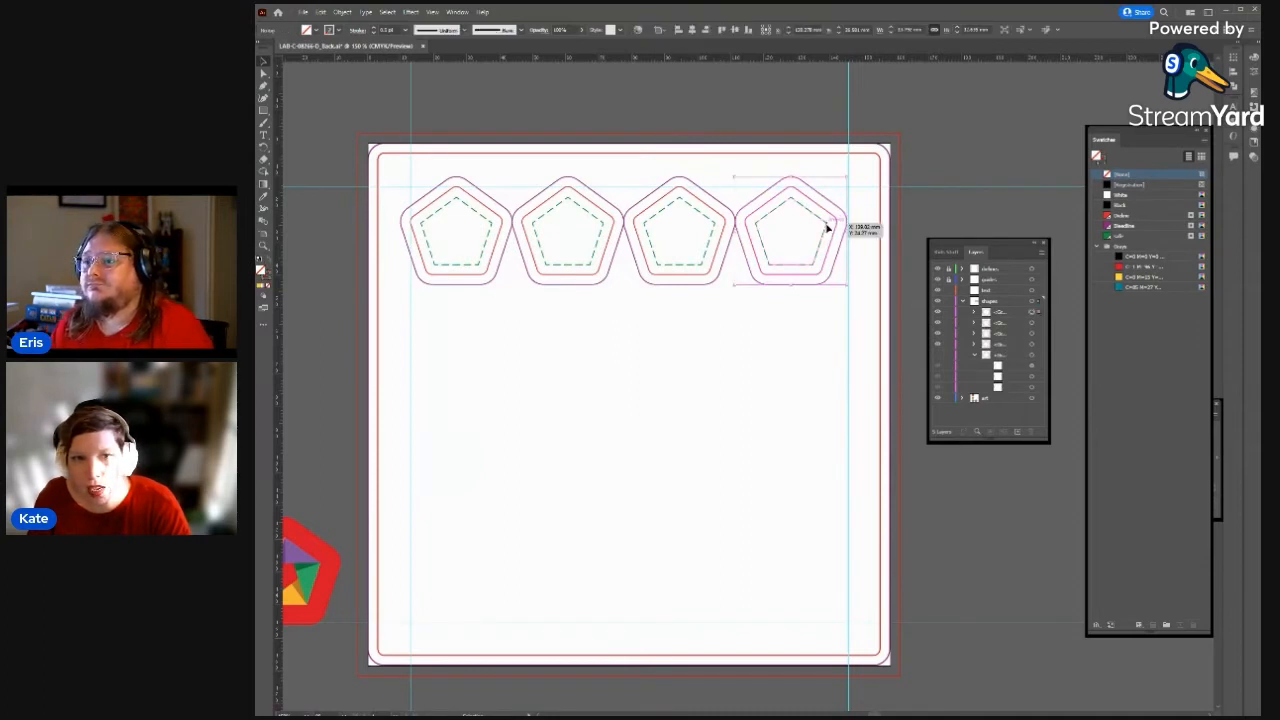
{"action": "left_click_drag", "start_coordinate": [826, 229], "coordinate": [830, 224]}
{"action": "key", "text": "ctrl+a"}
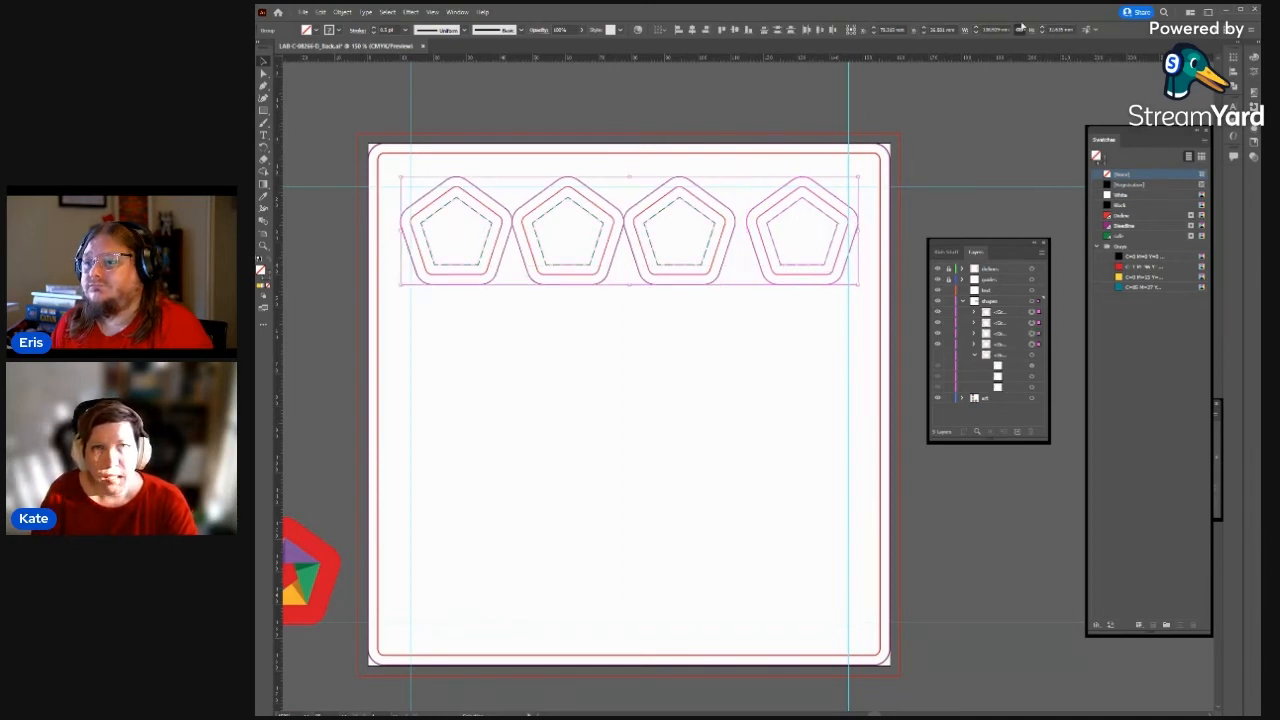
{"action": "left_click", "coordinate": [826, 30]}
{"action": "left_click", "coordinate": [772, 361]}
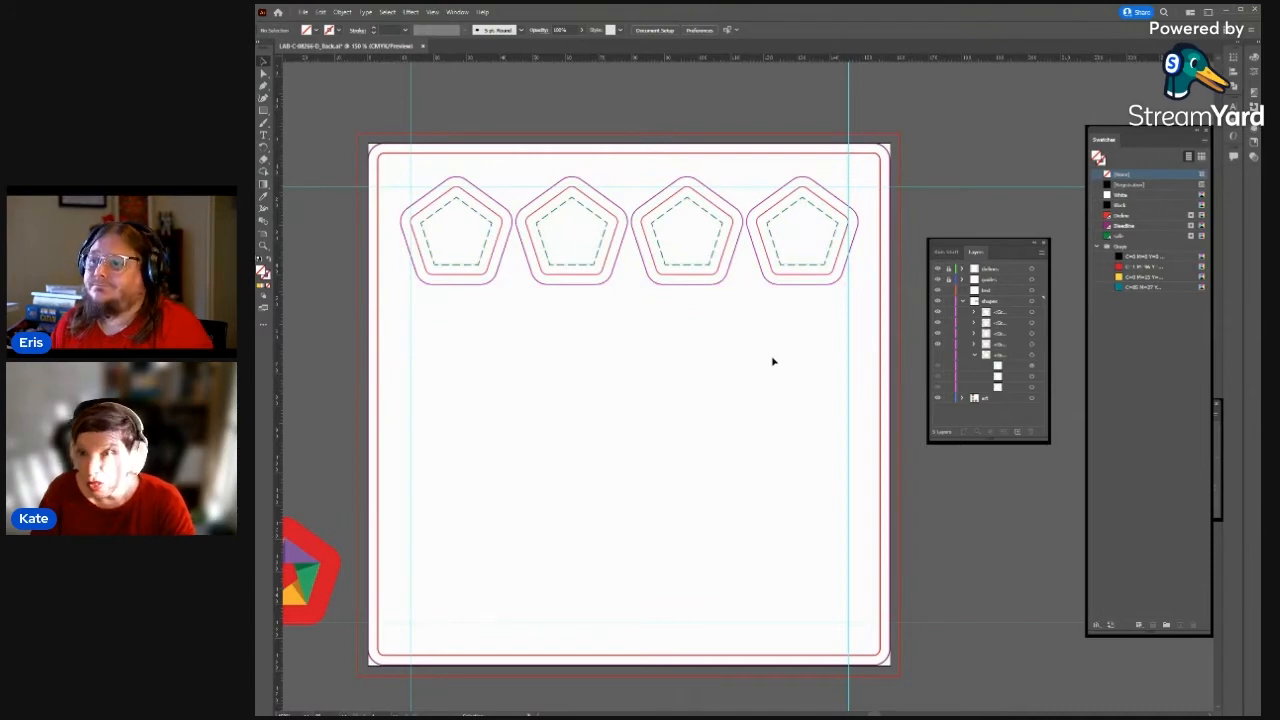
- Duplicate the pentagon row downward, and duplicate both rows below to form a four-by-four grid
{"action": "mouse_move", "coordinate": [791, 297]}
{"action": "left_mouse_down"}
{"action": "mouse_move", "coordinate": [457, 249]}
{"action": "mouse_move", "coordinate": [491, 246]}
{"action": "mouse_move", "coordinate": [494, 337]}
{"action": "mouse_move", "coordinate": [500, 314]}
{"action": "left_mouse_up"}
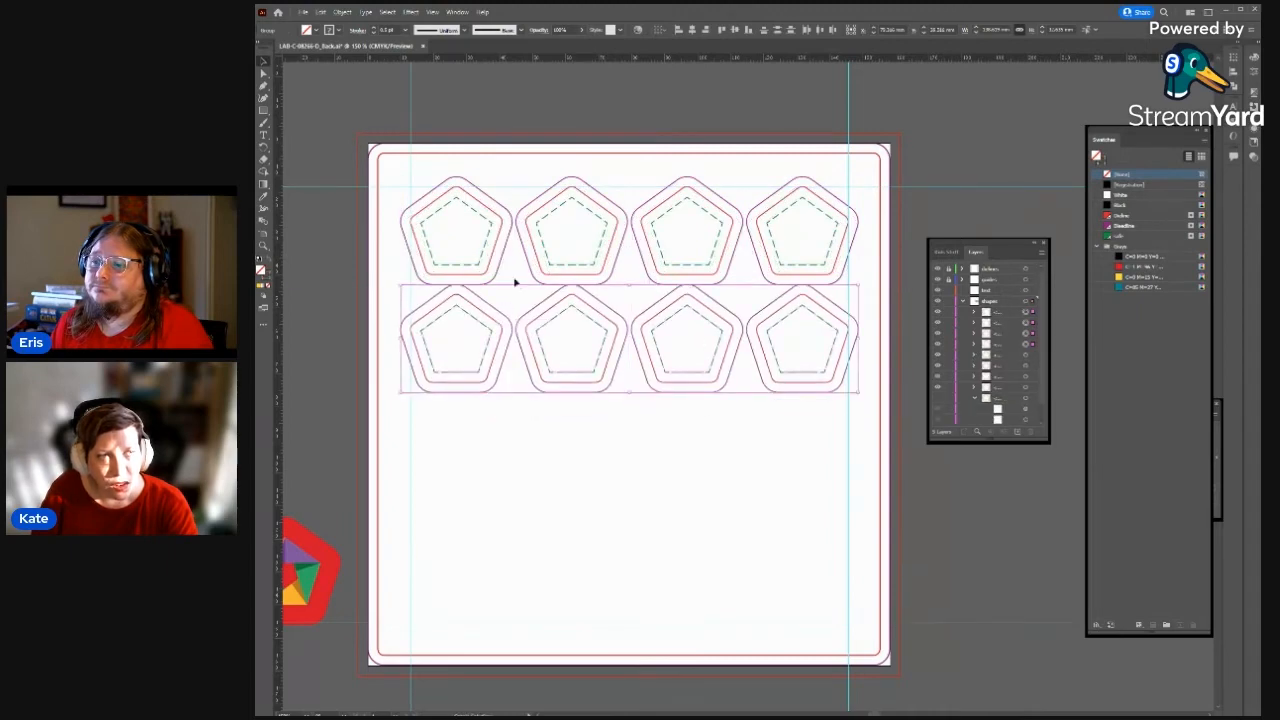
{"action": "left_click_drag", "start_coordinate": [465, 236], "coordinate": [797, 374]}
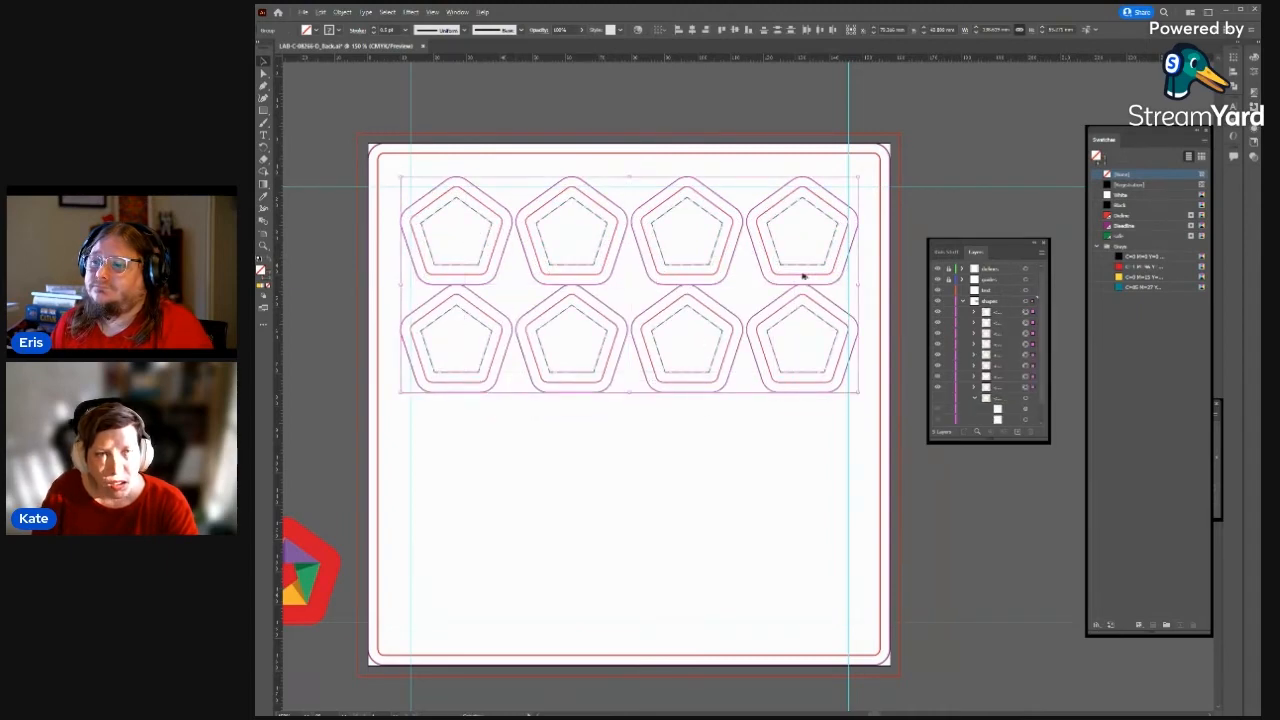
{"action": "left_click_drag", "start_coordinate": [801, 286], "coordinate": [782, 496]}
{"action": "left_click", "coordinate": [947, 559]}
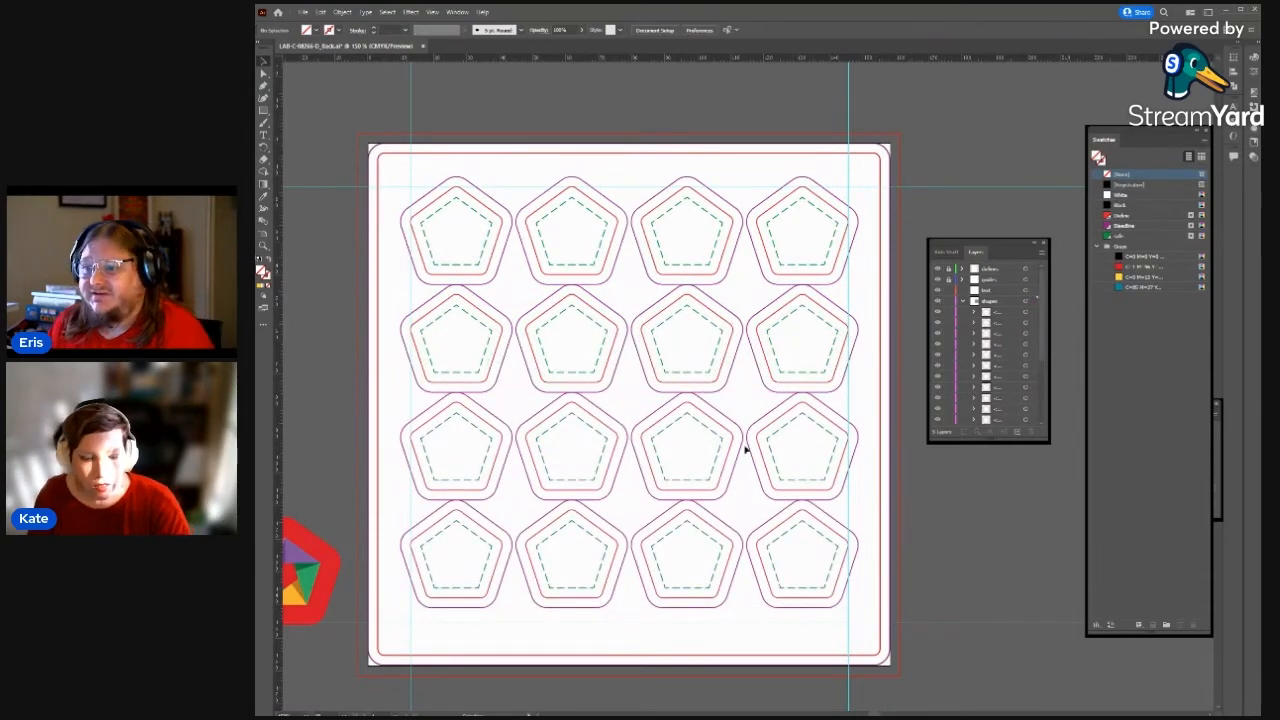
- Undo the row duplications, leaving only the first row of pentagons, and deselect it
{"action": "key", "text": "ctrl+z"}
{"action": "key", "text": "ctrl+z"}
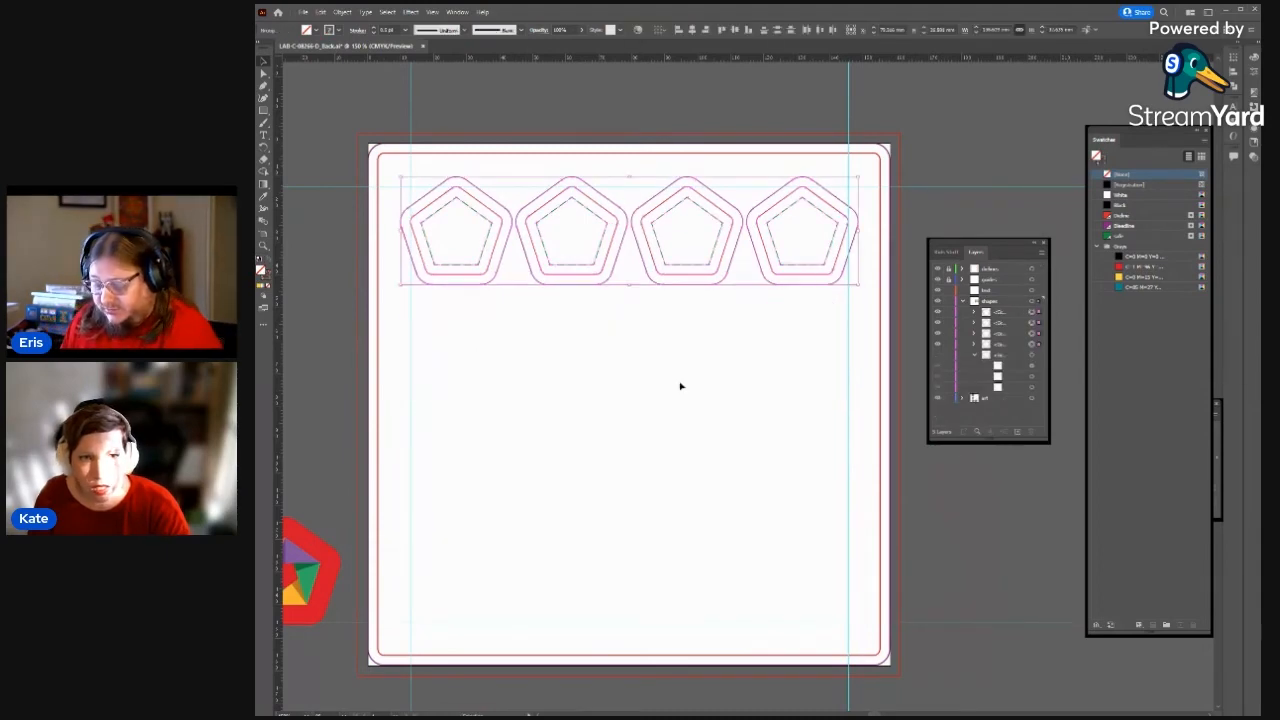
{"action": "left_click", "coordinate": [676, 389]}
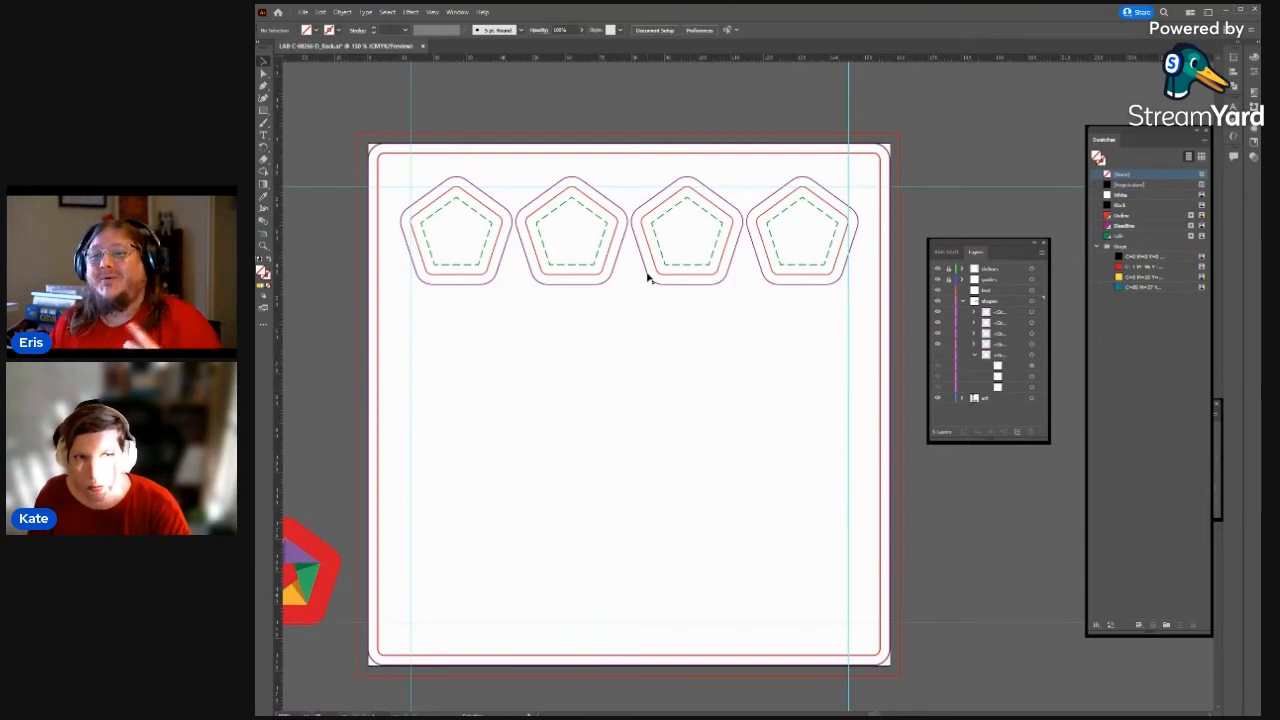
- Try placing a pasted copy of the four-pentagon row below the first row, and undo the paste
{"action": "left_click", "coordinate": [474, 251]}
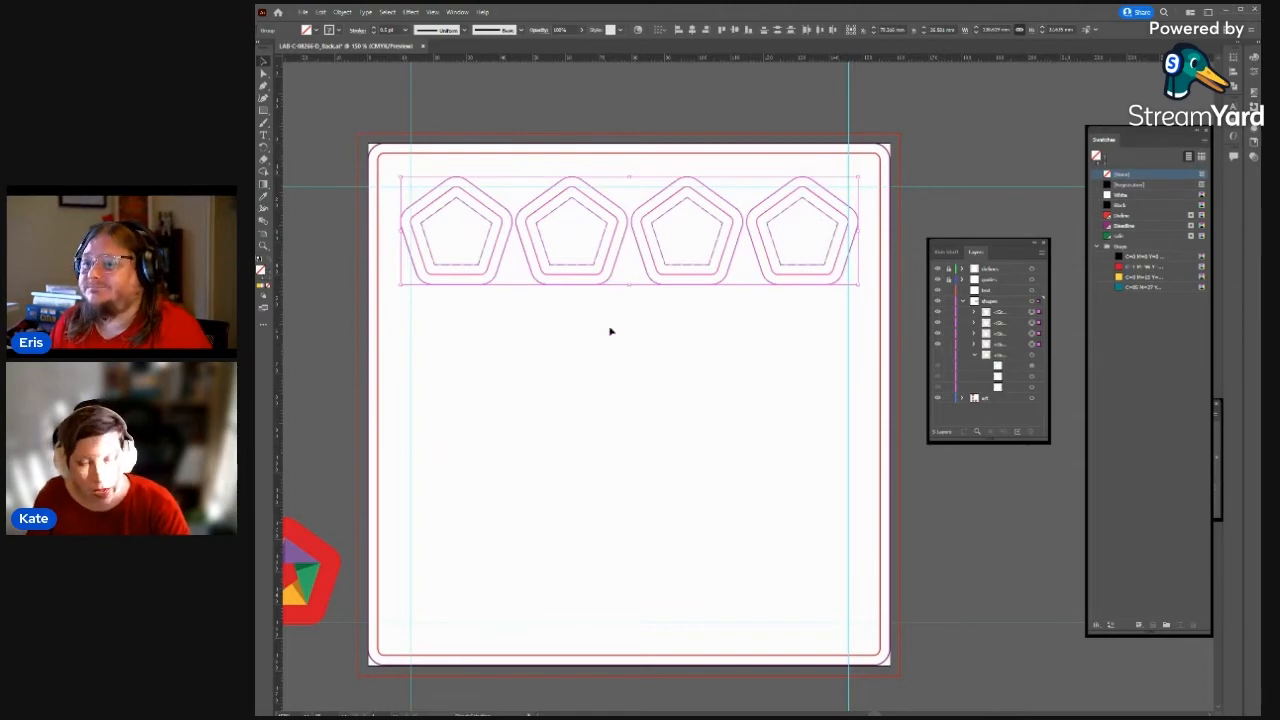
{"action": "left_click", "coordinate": [611, 331]}
{"action": "key", "text": "ctrl+v"}
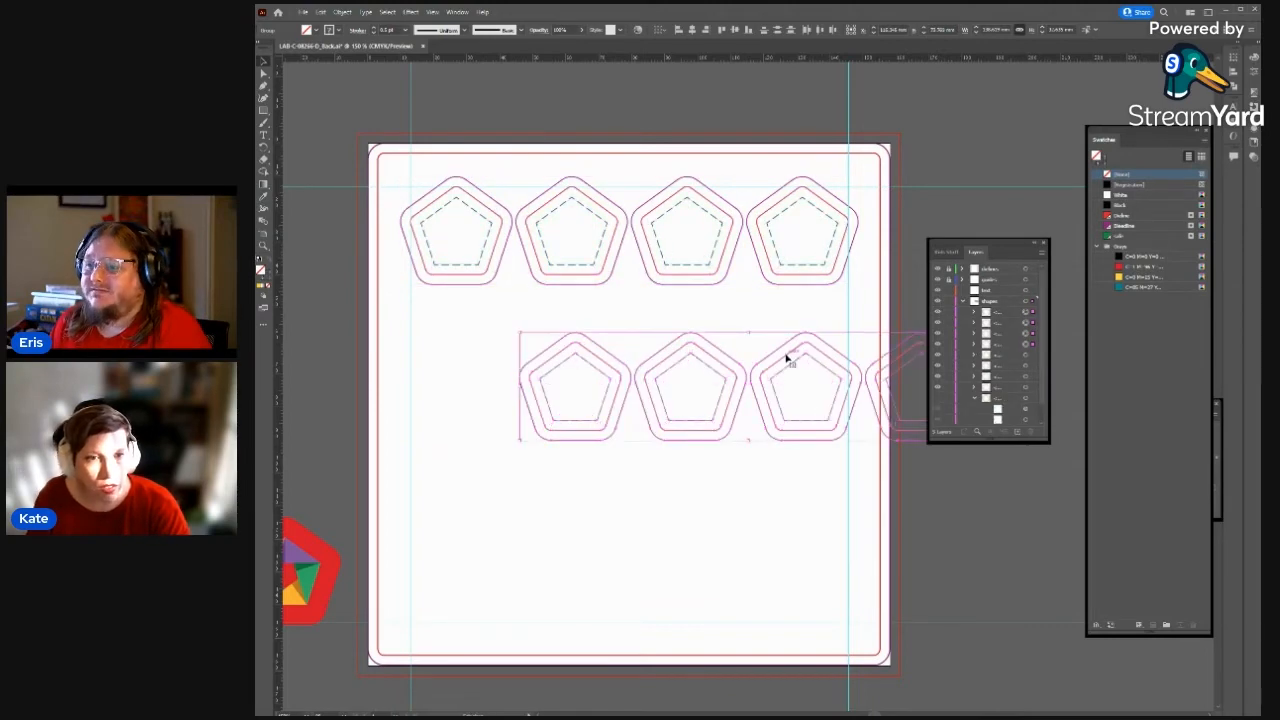
{"action": "left_click_drag", "start_coordinate": [789, 354], "coordinate": [668, 314]}
{"action": "key", "text": "ctrl+z"}
{"action": "key", "text": "ctrl+z"}
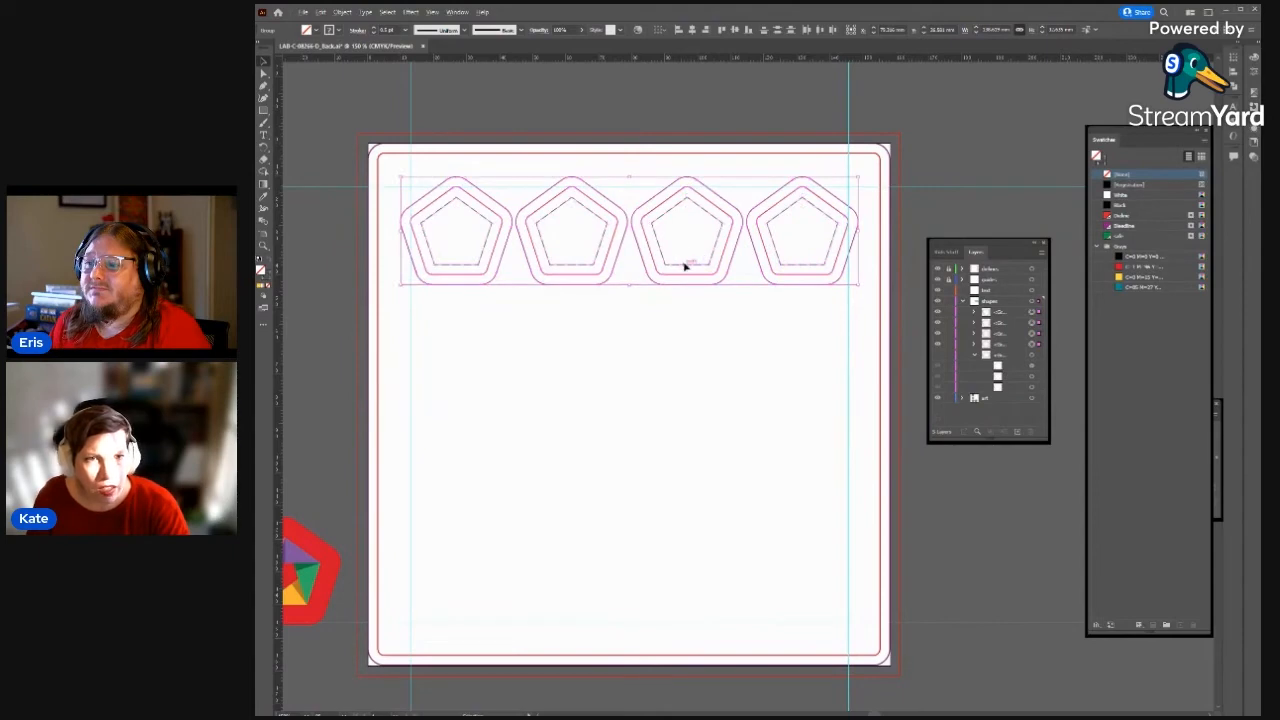
- Duplicate the row of four pentagons straight down three times, with bleed outlines touching, to build a four-by-four grid
{"action": "left_click_drag", "start_coordinate": [685, 265], "coordinate": [675, 373]}
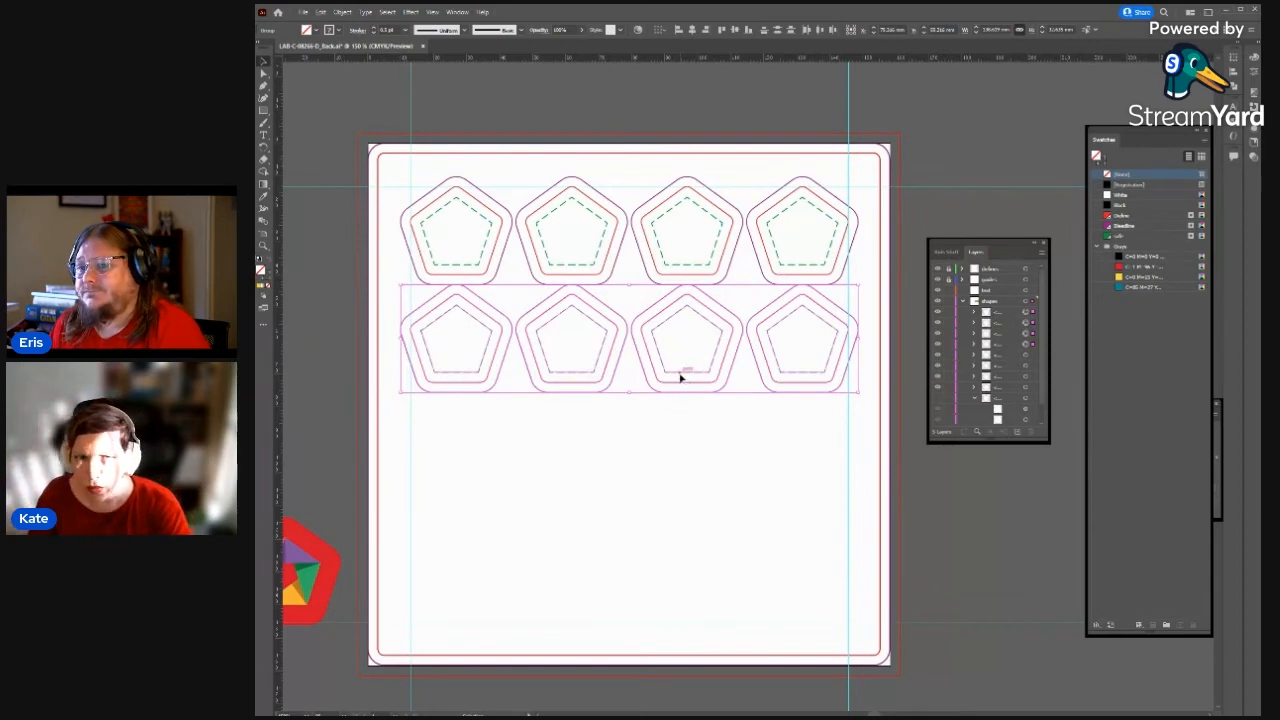
{"action": "left_click_drag", "start_coordinate": [683, 375], "coordinate": [690, 489]}
{"action": "left_click_drag", "start_coordinate": [690, 489], "coordinate": [693, 592]}
{"action": "left_click", "coordinate": [942, 545]}
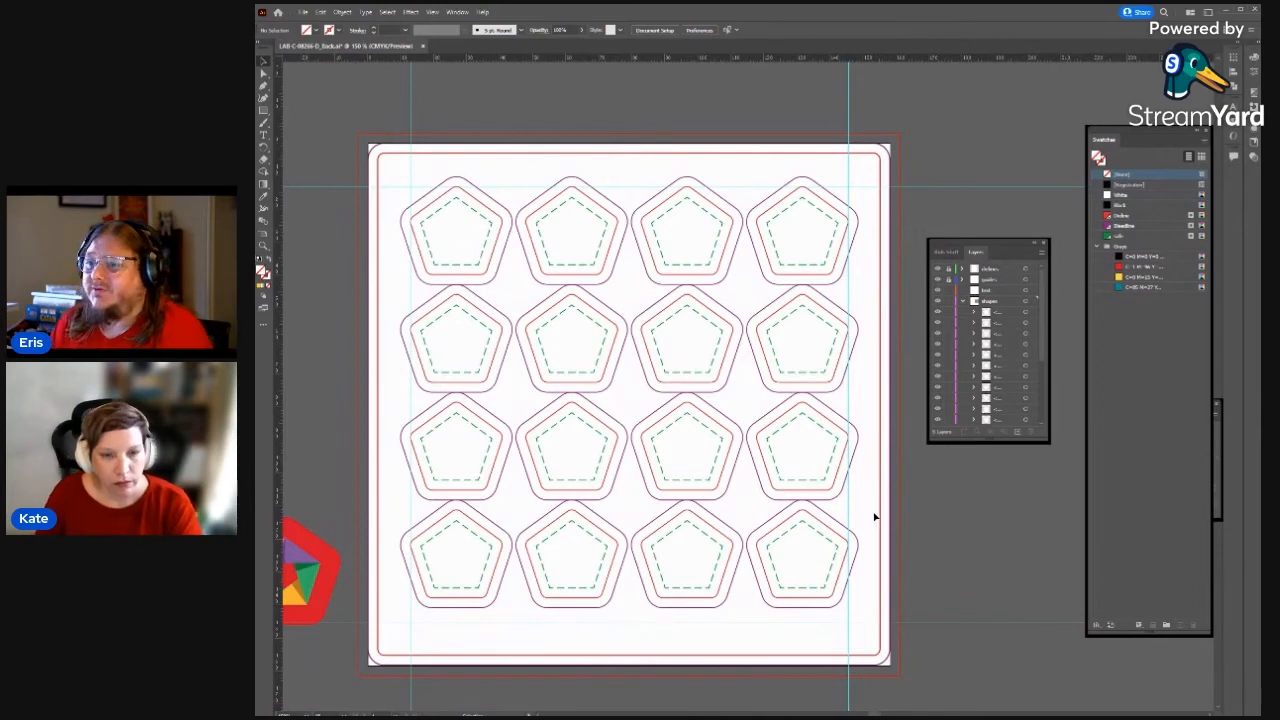
- Move the entire pentagon grid off the artboard onto the pasteboard, up and left of the coloured tokens
{"action": "scroll", "coordinate": [874, 517], "scroll_direction": "down", "scroll_amount": 2}
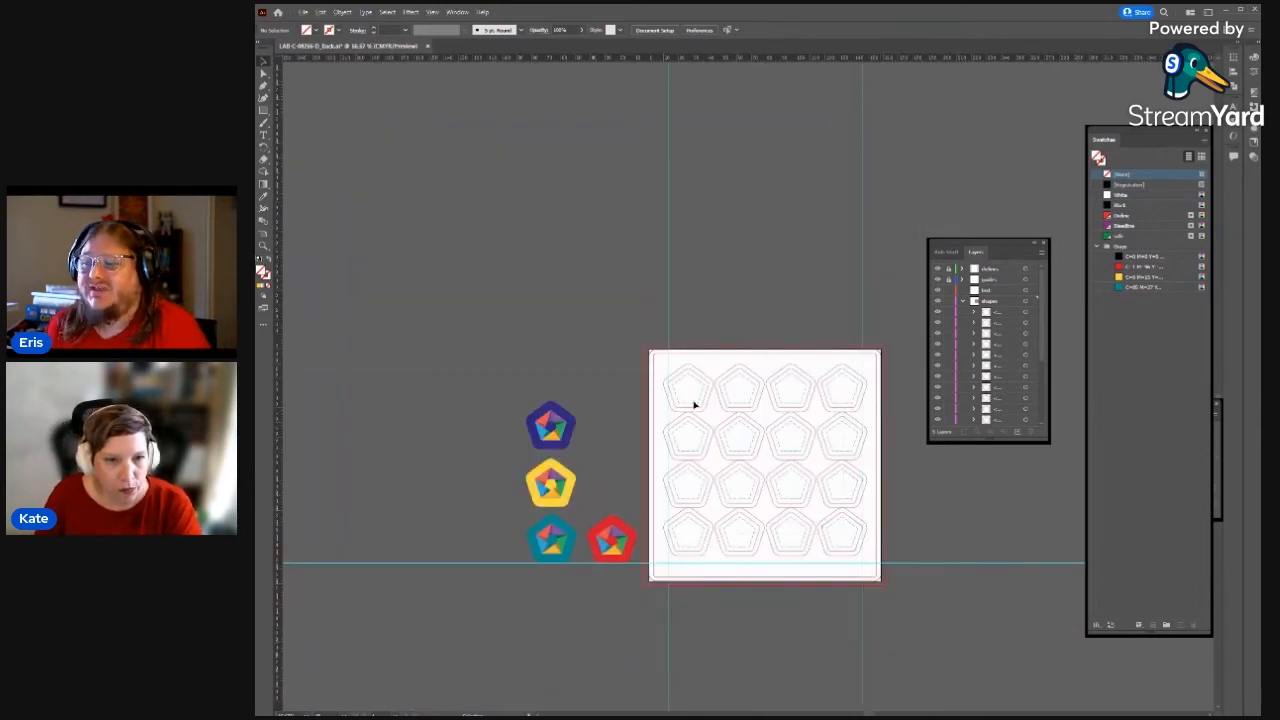
{"action": "left_click", "coordinate": [746, 409]}
{"action": "left_click_drag", "start_coordinate": [746, 409], "coordinate": [452, 156]}
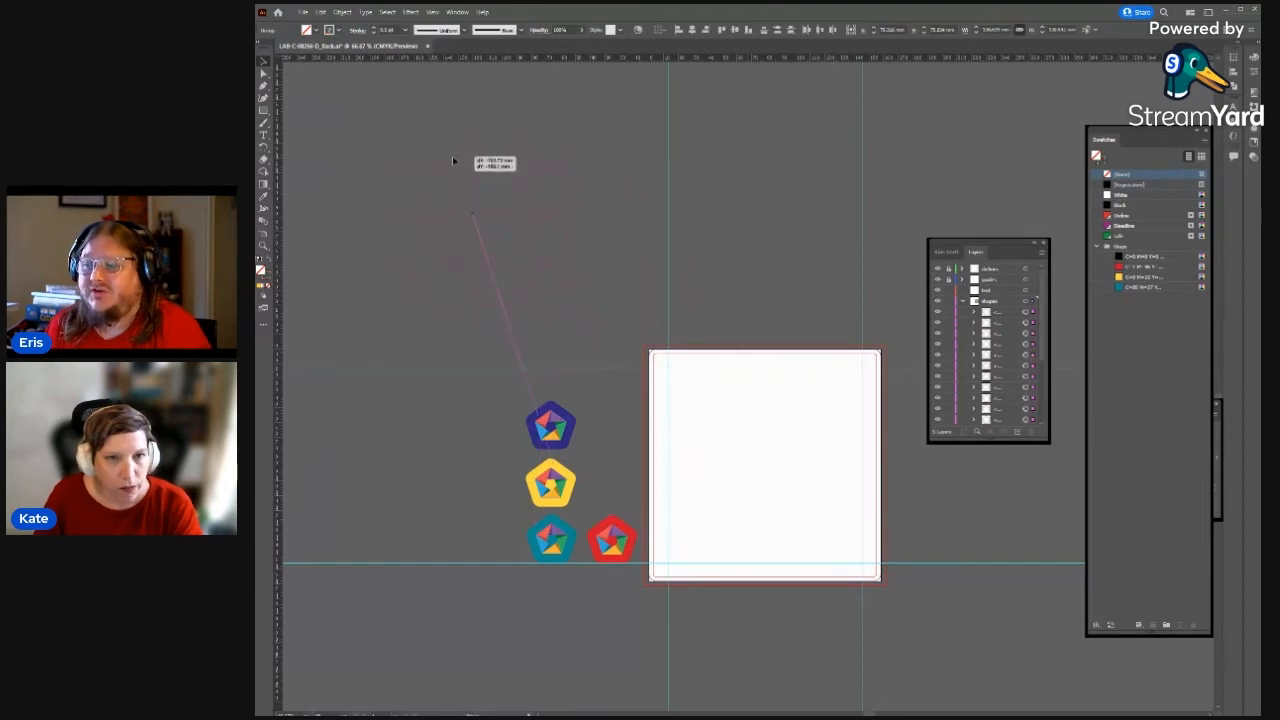
- Deselect the pentagon grid and create a three-sided polygon with a 15 mm radius in the upper-left part of the blank artboard
{"action": "left_click", "coordinate": [660, 182]}
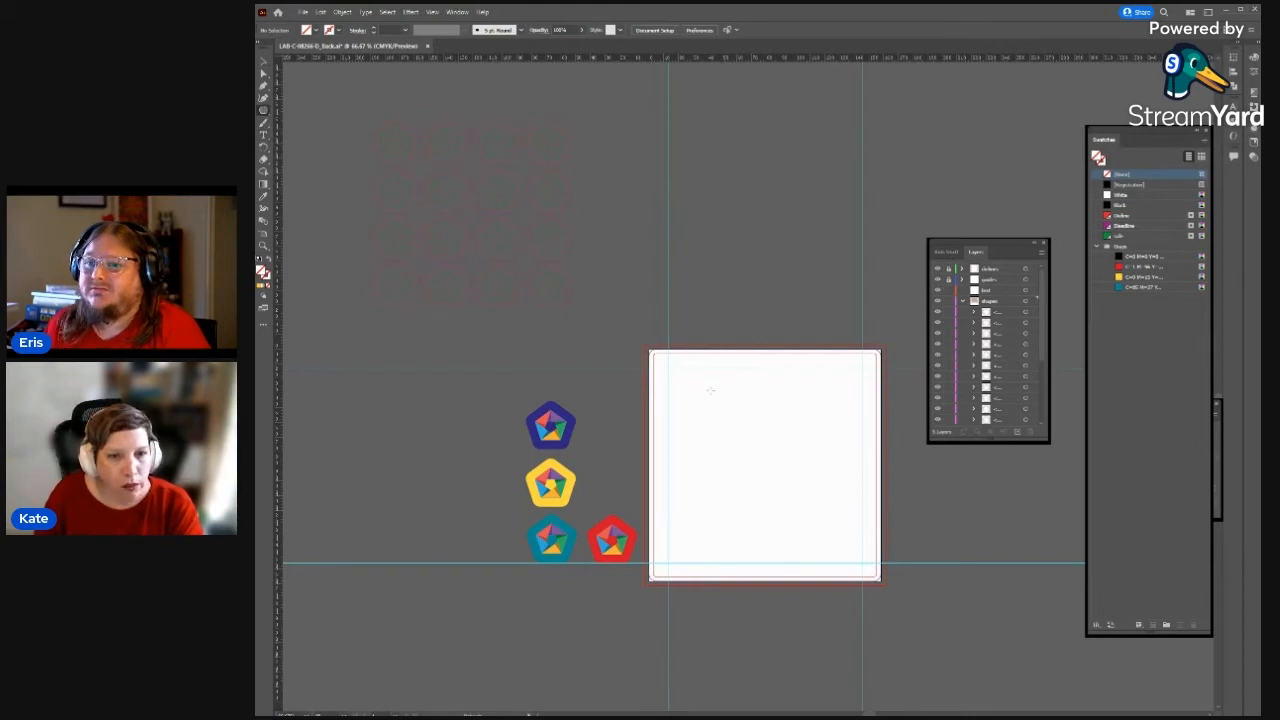
{"action": "left_click", "coordinate": [725, 421]}
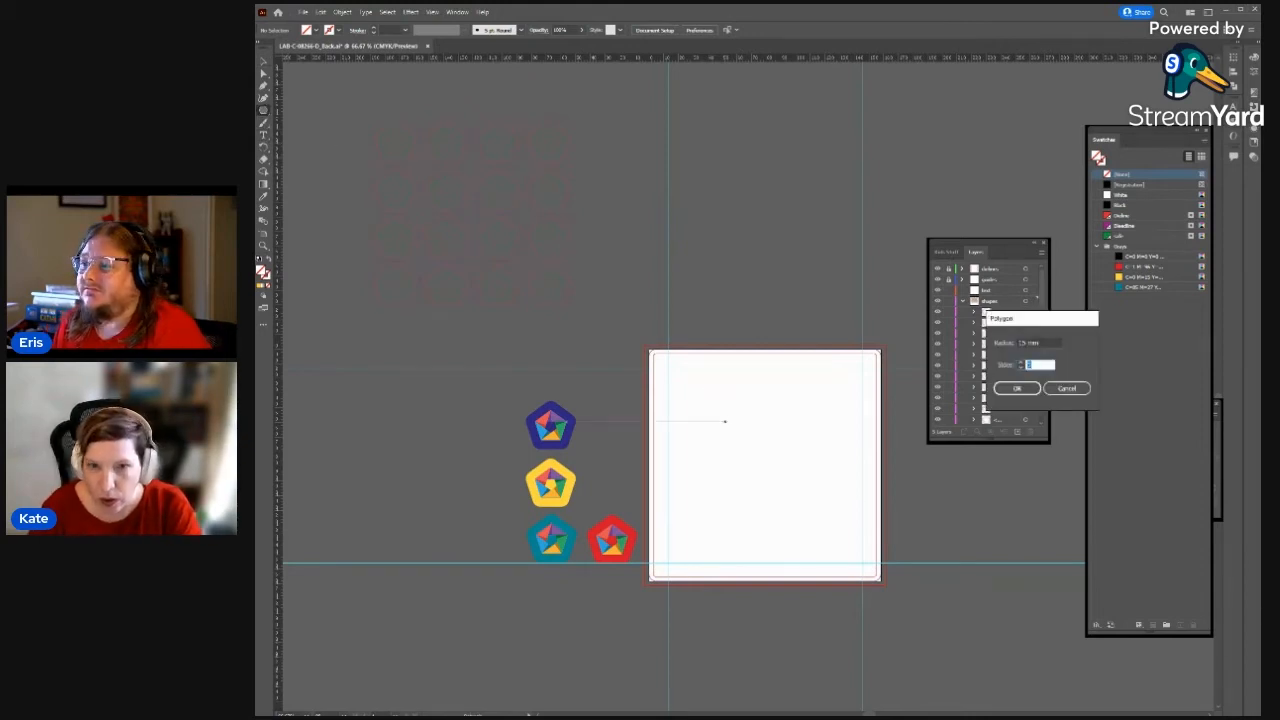
{"action": "type", "text": "3"}
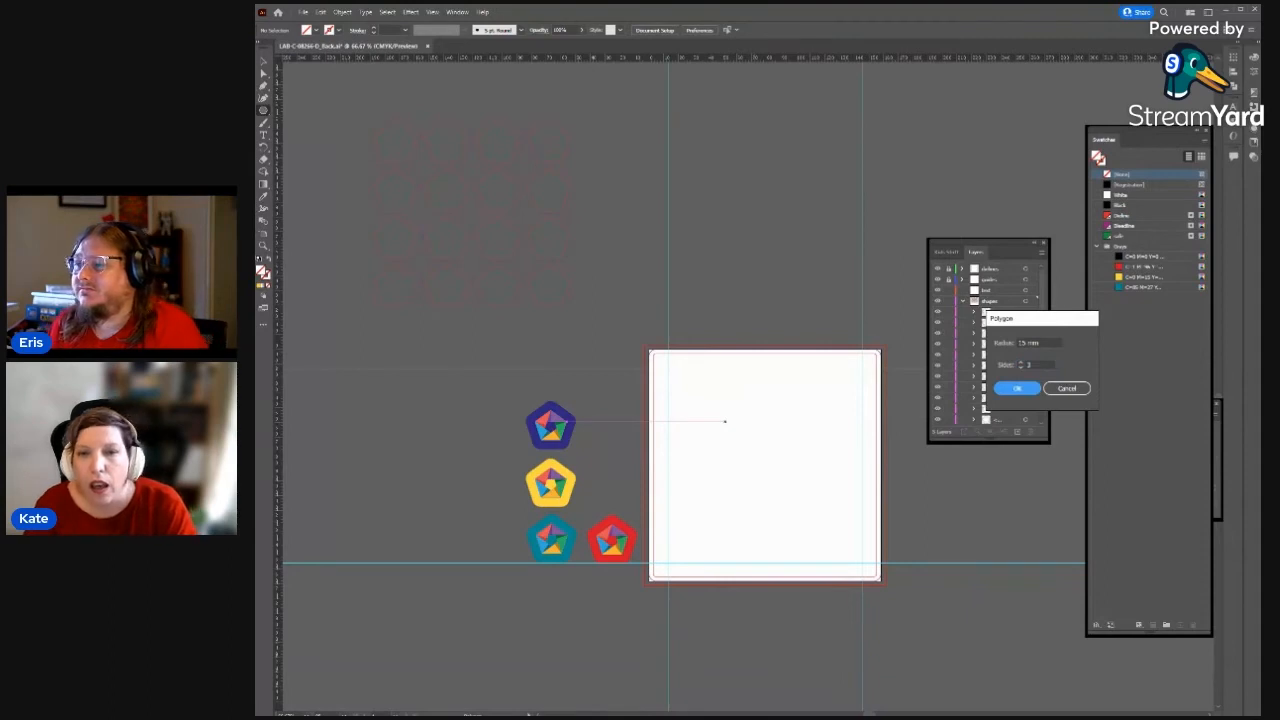
{"action": "key", "text": "Tab"}
{"action": "key", "text": "shift+Tab"}
{"action": "key", "text": "shift+Tab"}
{"action": "key", "text": "shift+Tab"}
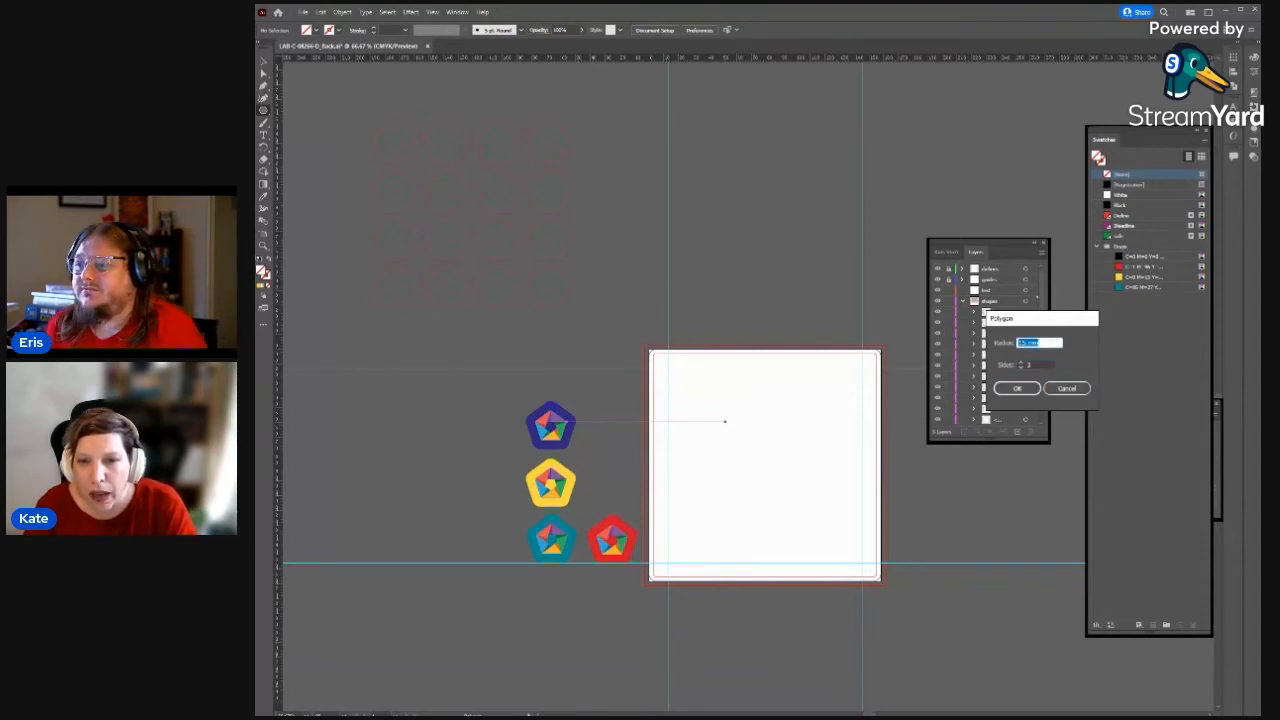
{"action": "type", "text": "25"}
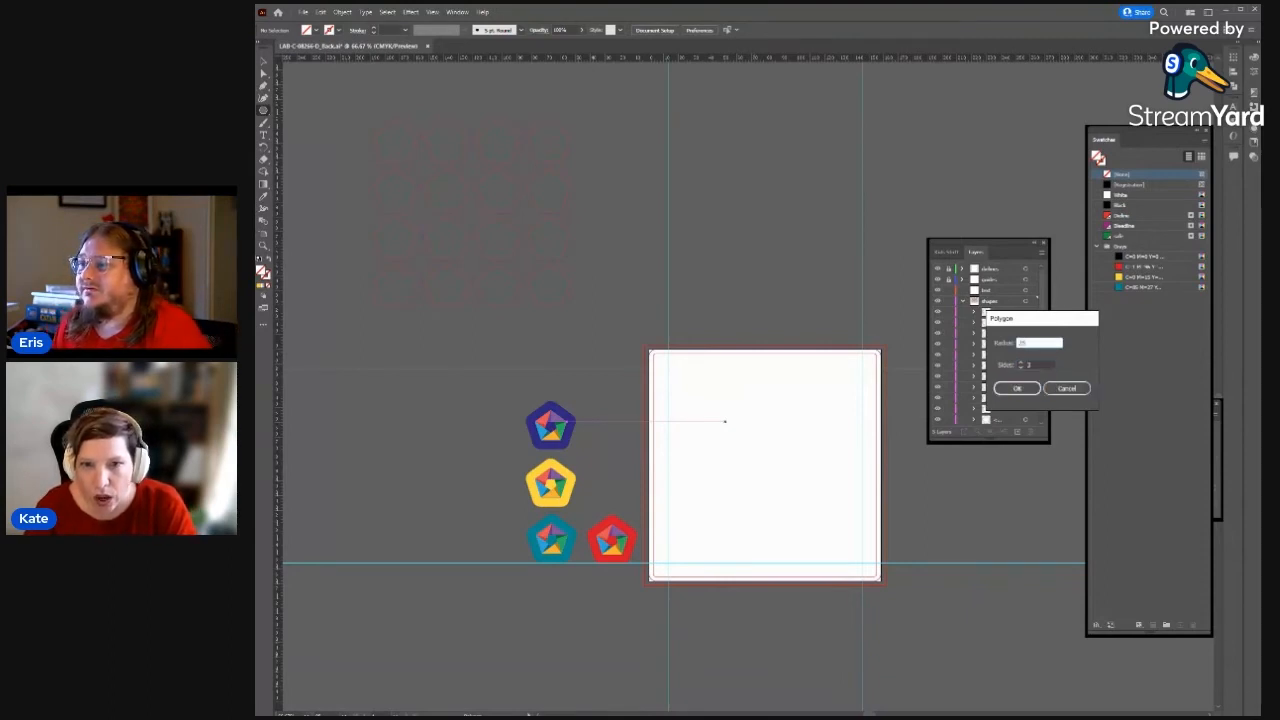
{"action": "key", "text": "shift+Tab"}
{"action": "key", "text": "shift+Tab"}
{"action": "key", "text": "shift+Tab"}
{"action": "key", "text": "shift+Tab"}
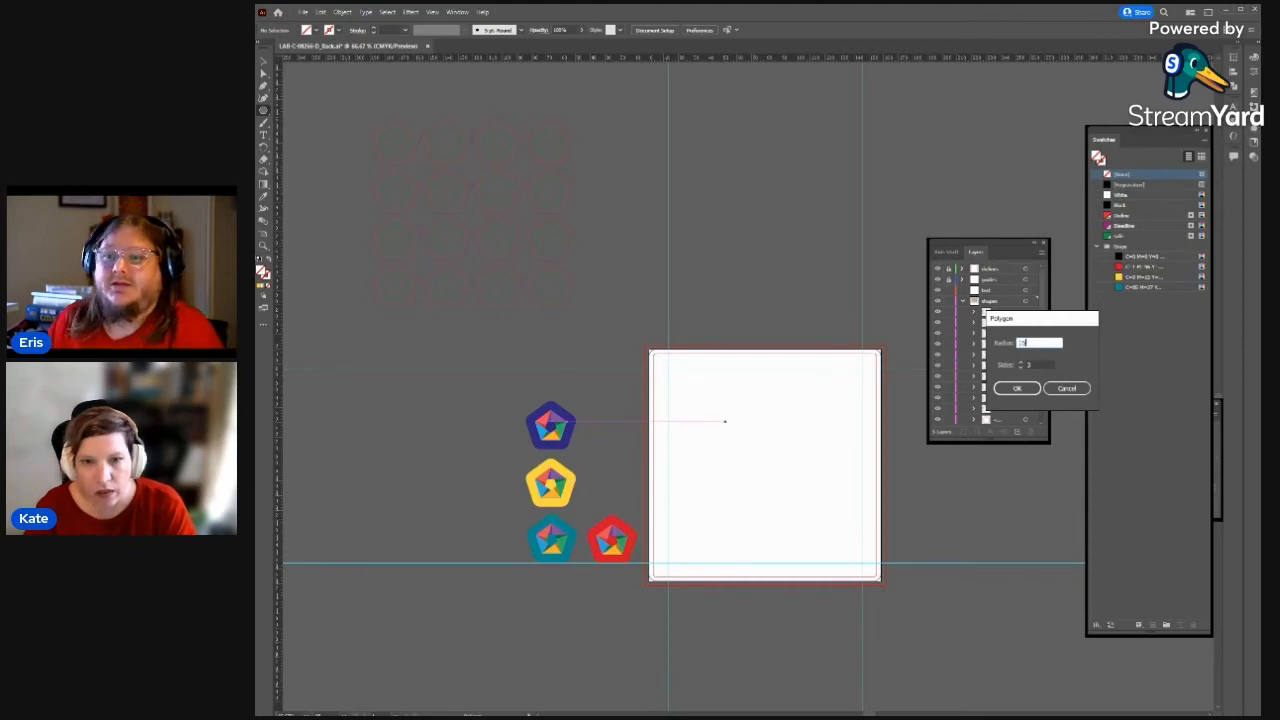
{"action": "key", "text": "Return"}
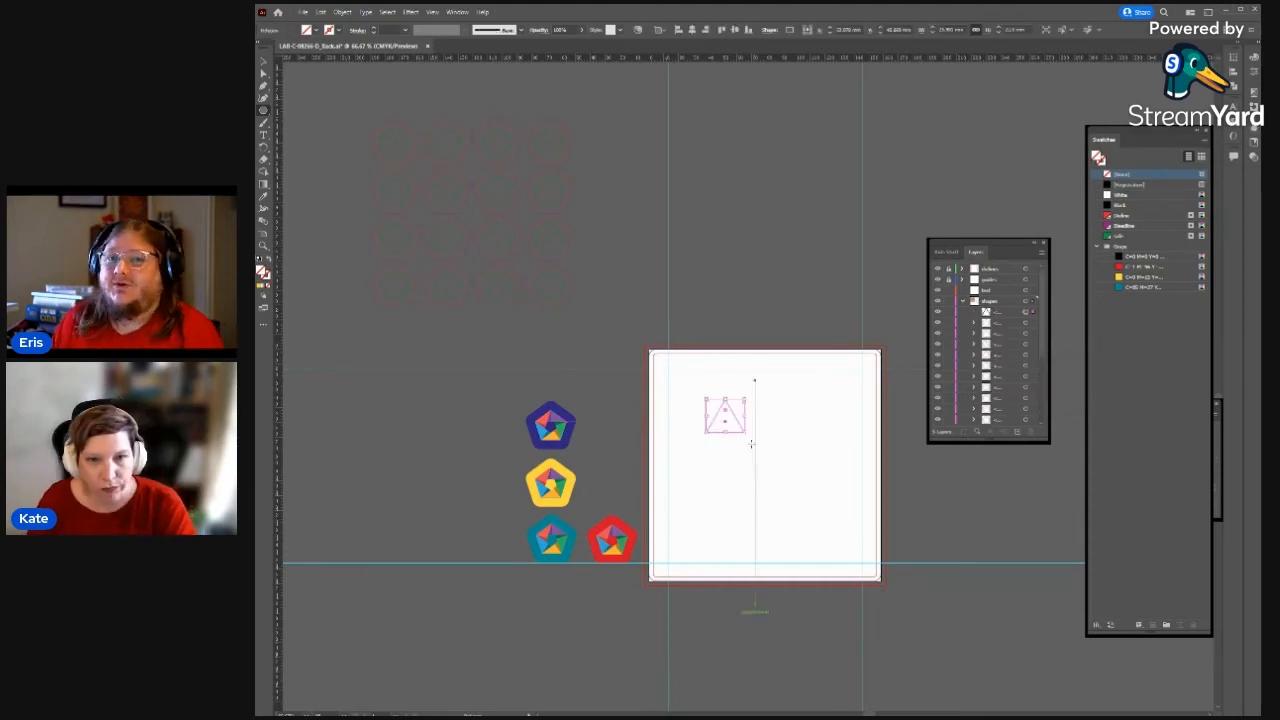
- Round all three corners of the triangle slightly
{"action": "scroll", "coordinate": [726, 412], "scroll_direction": "left", "scroll_amount": 1}
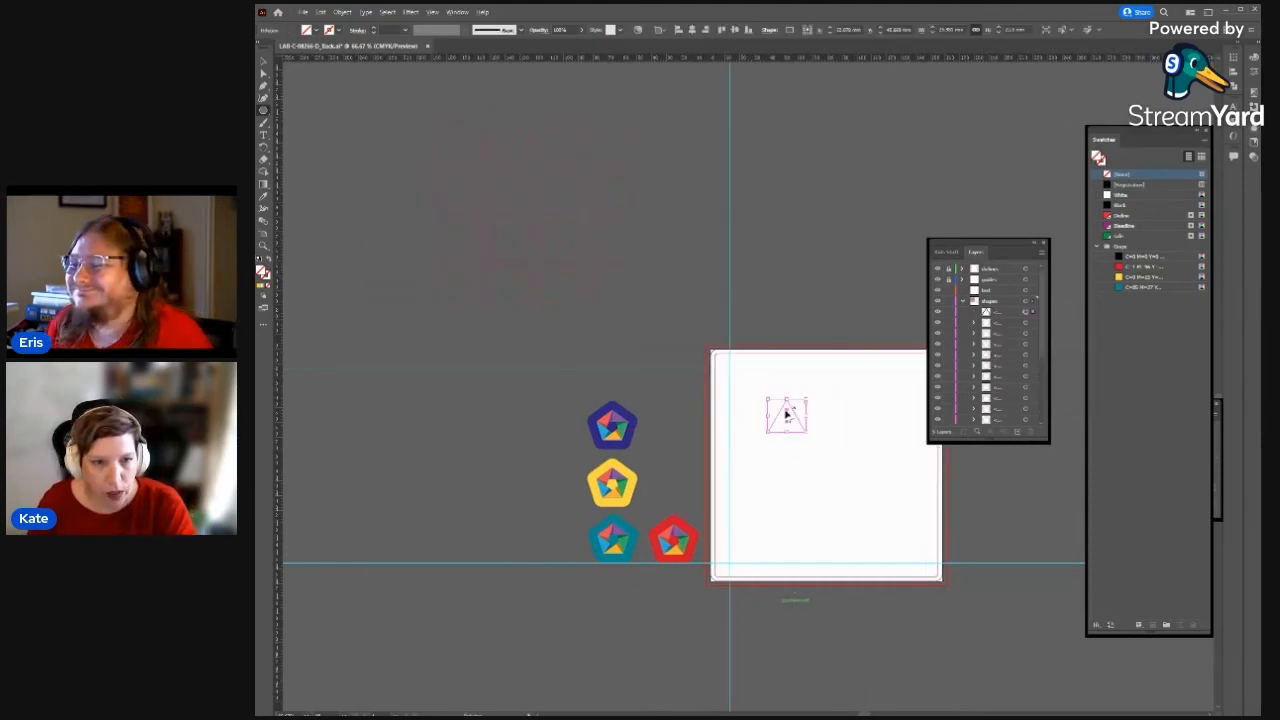
{"action": "scroll", "coordinate": [786, 414], "scroll_direction": "up", "scroll_amount": 5}
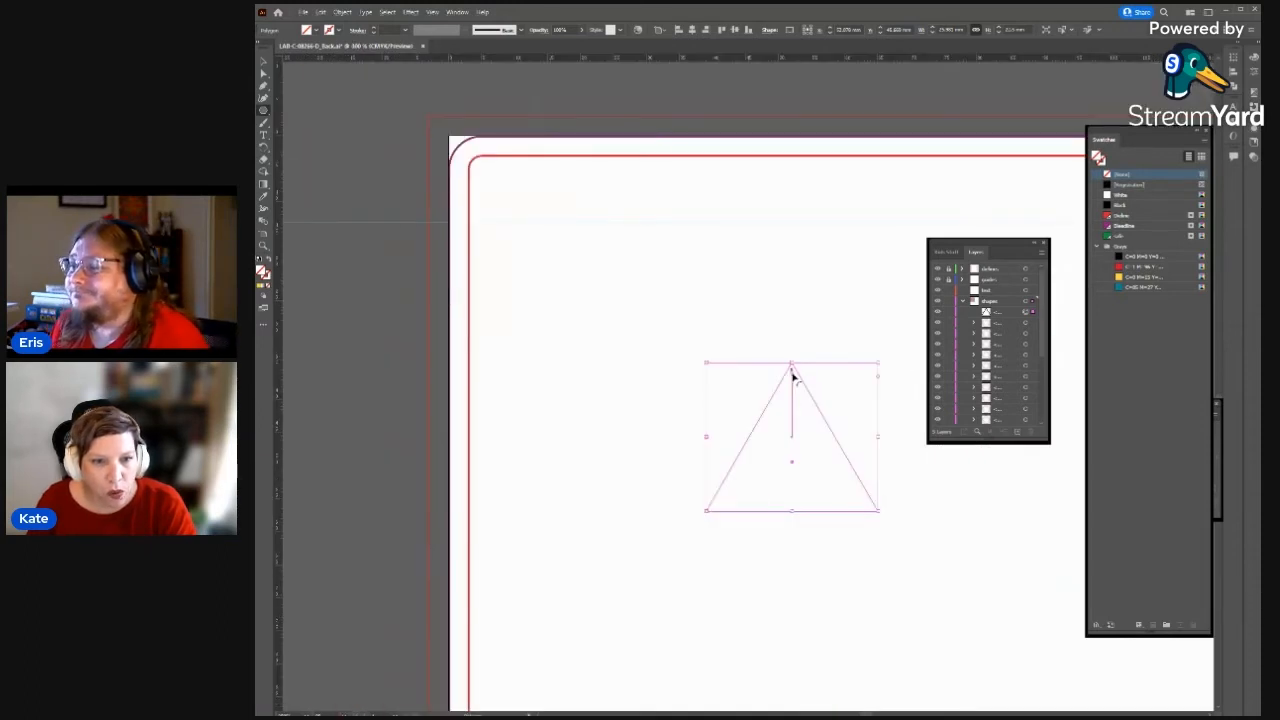
{"action": "scroll", "coordinate": [791, 370], "scroll_direction": "up", "scroll_amount": 2}
{"action": "scroll", "coordinate": [789, 362], "scroll_direction": "up", "scroll_amount": 1}
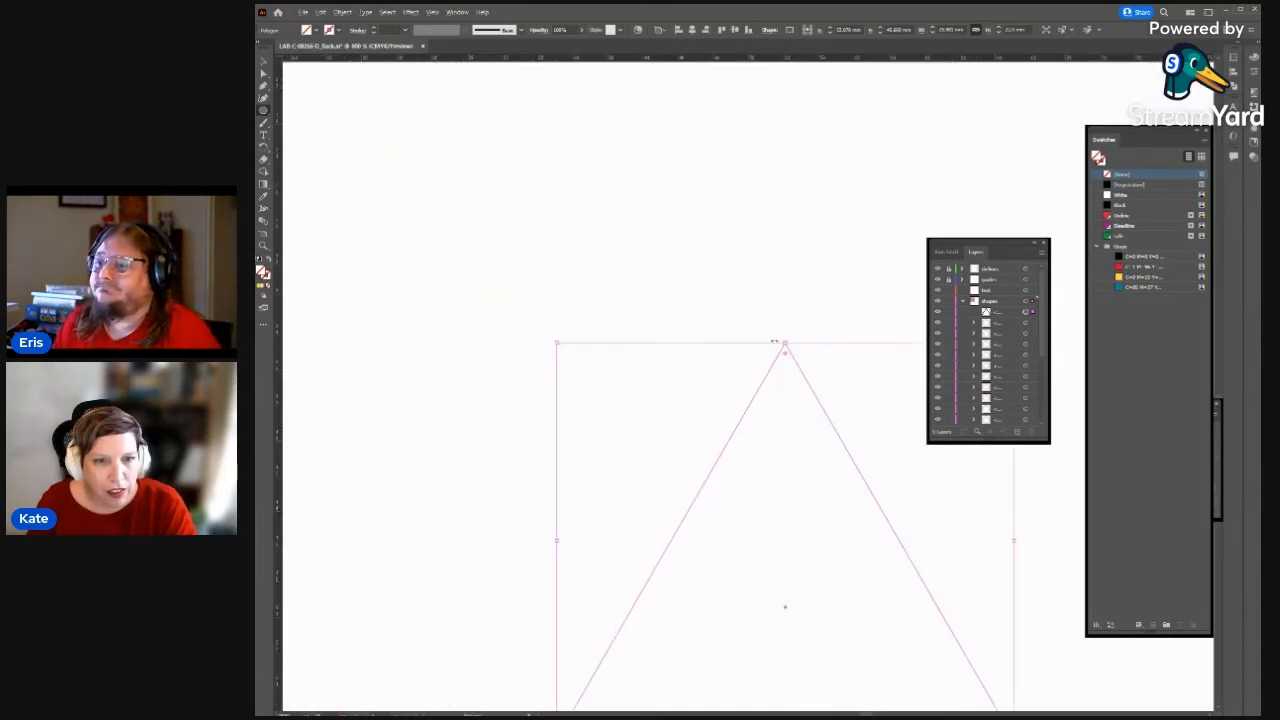
{"action": "left_click_drag", "start_coordinate": [786, 355], "coordinate": [787, 378]}
{"action": "scroll", "coordinate": [824, 493], "scroll_direction": "right", "scroll_amount": 1}
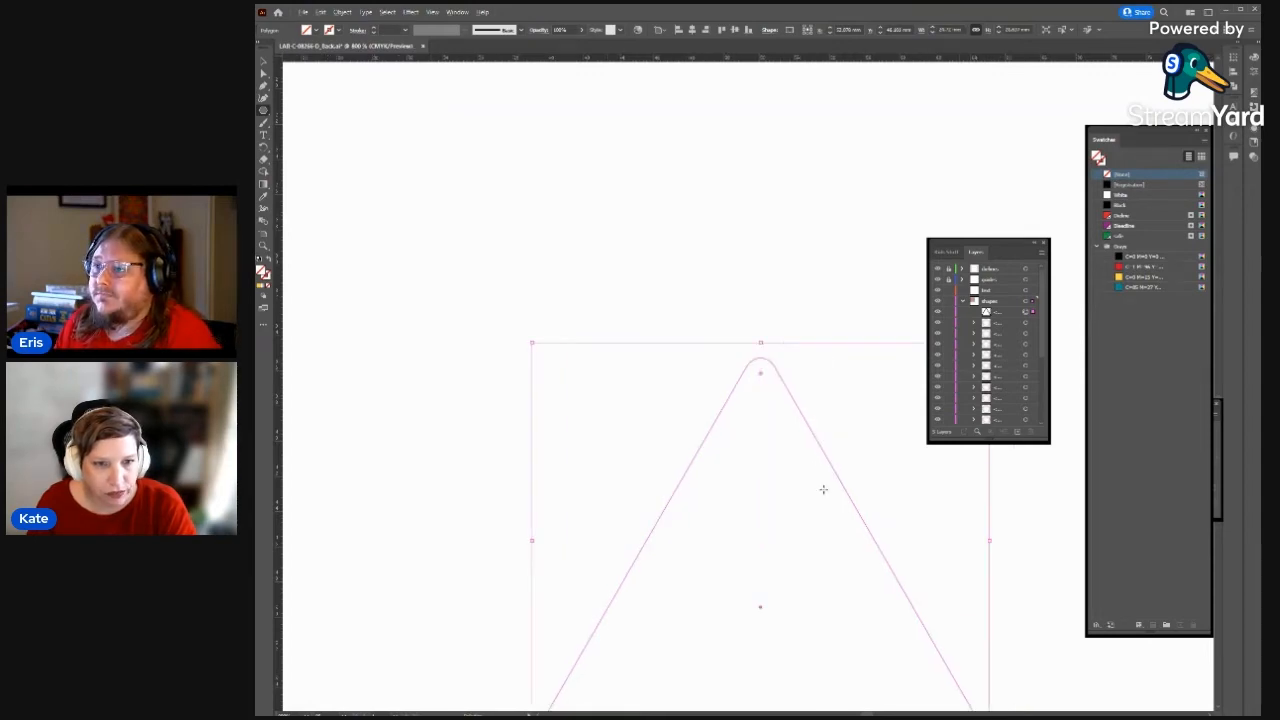
{"action": "scroll", "coordinate": [824, 493], "scroll_direction": "down", "scroll_amount": 2}
{"action": "left_click", "coordinate": [957, 607]}
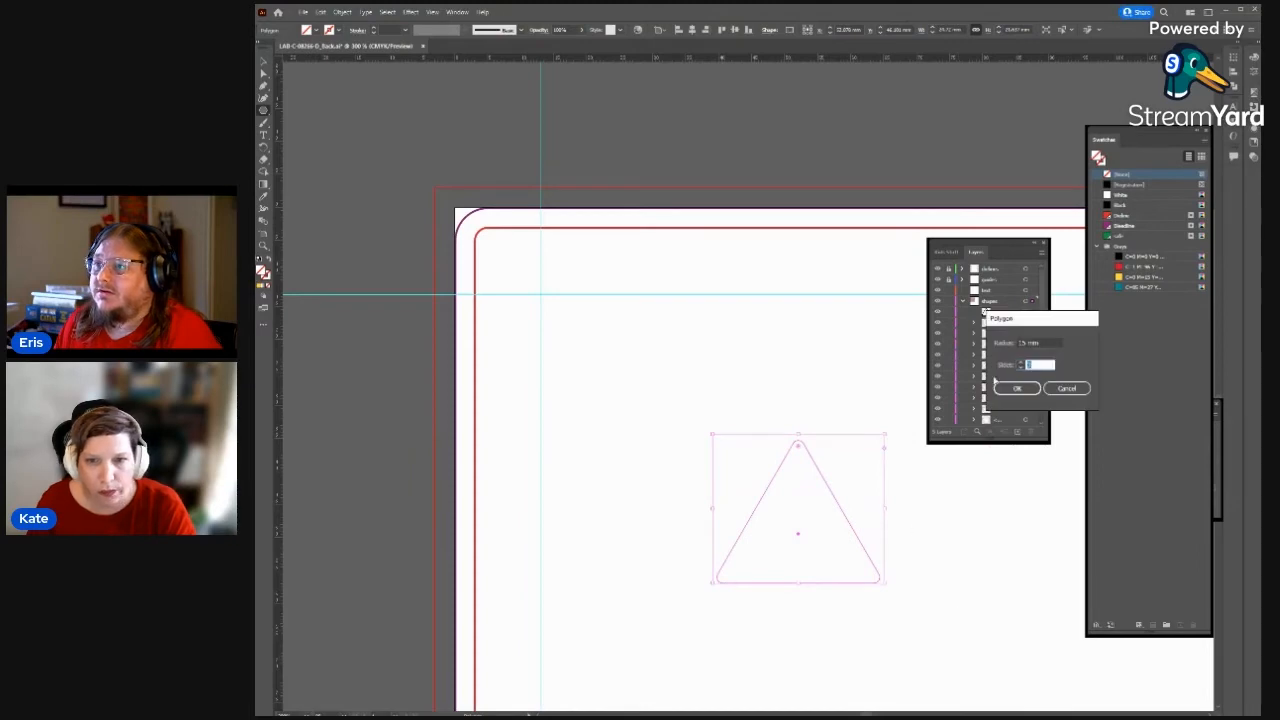
- Round the triangle's corners to a 1.5 mm radius
{"action": "left_click", "coordinate": [1067, 388]}
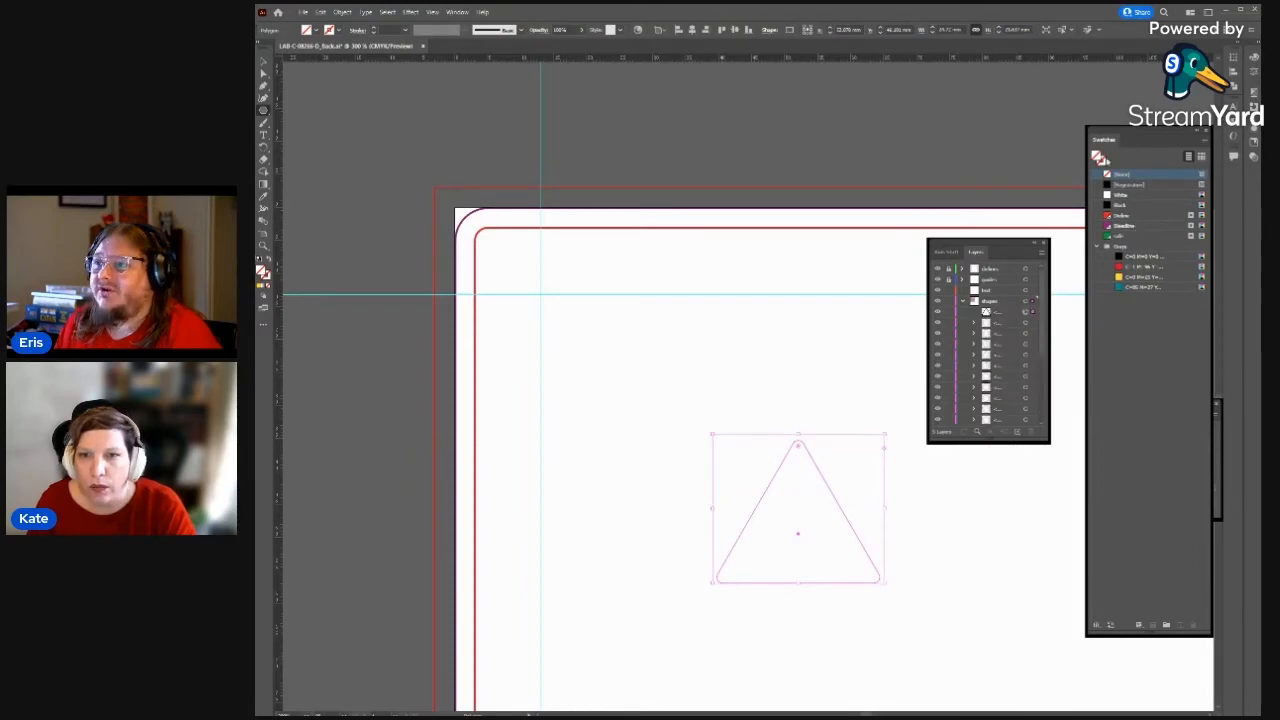
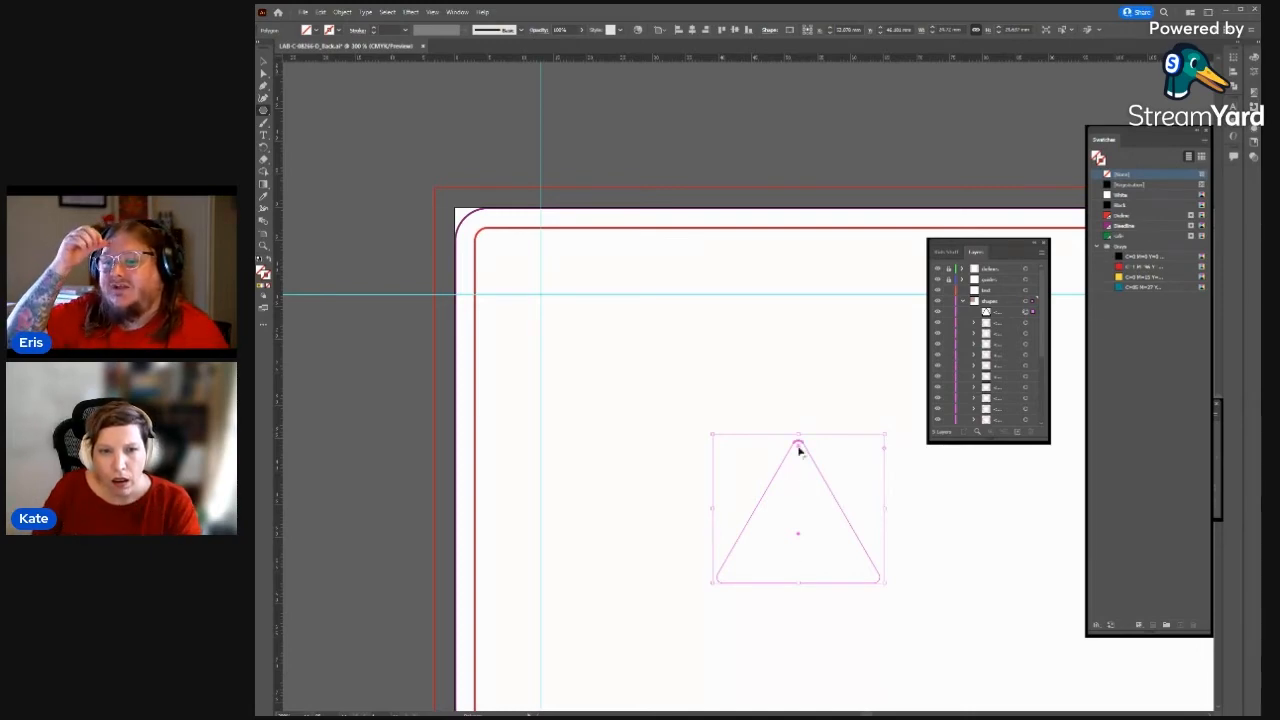
{"action": "mouse_move", "coordinate": [797, 447]}
{"action": "left_mouse_down"}
{"action": "mouse_move", "coordinate": [800, 437]}
{"action": "mouse_move", "coordinate": [800, 450]}
{"action": "left_mouse_up"}
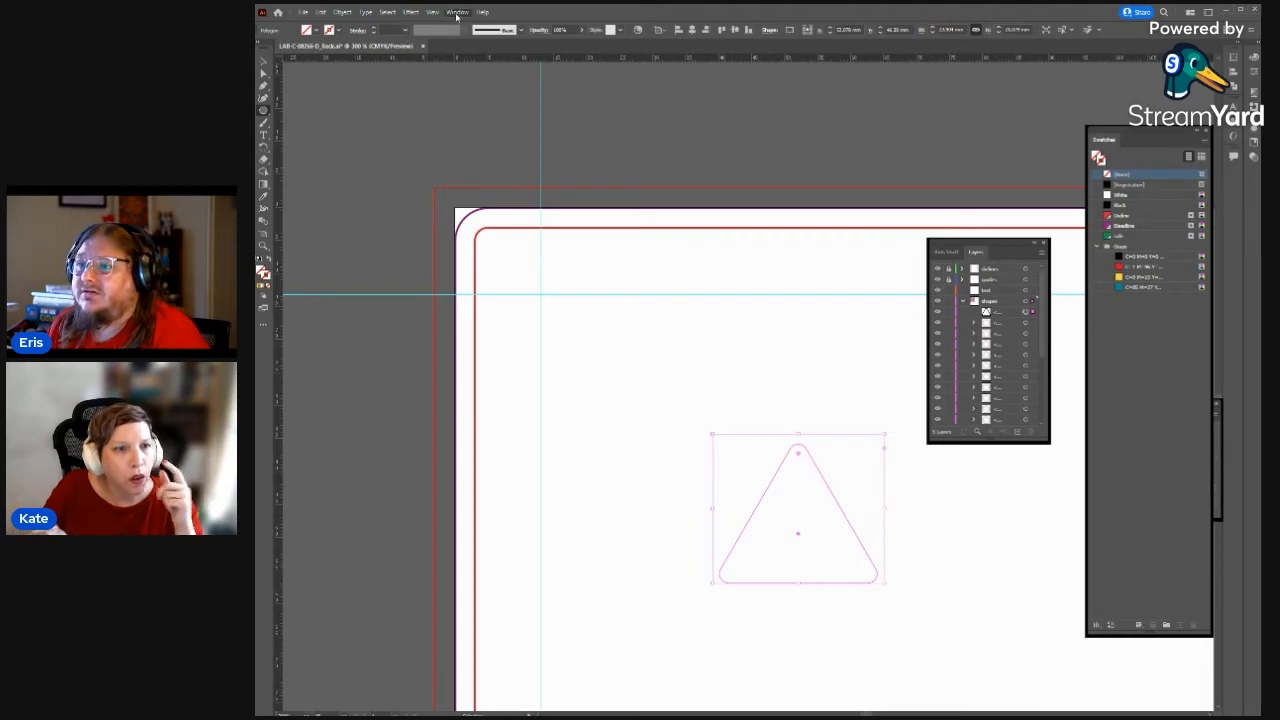
{"action": "left_click", "coordinate": [477, 484]}
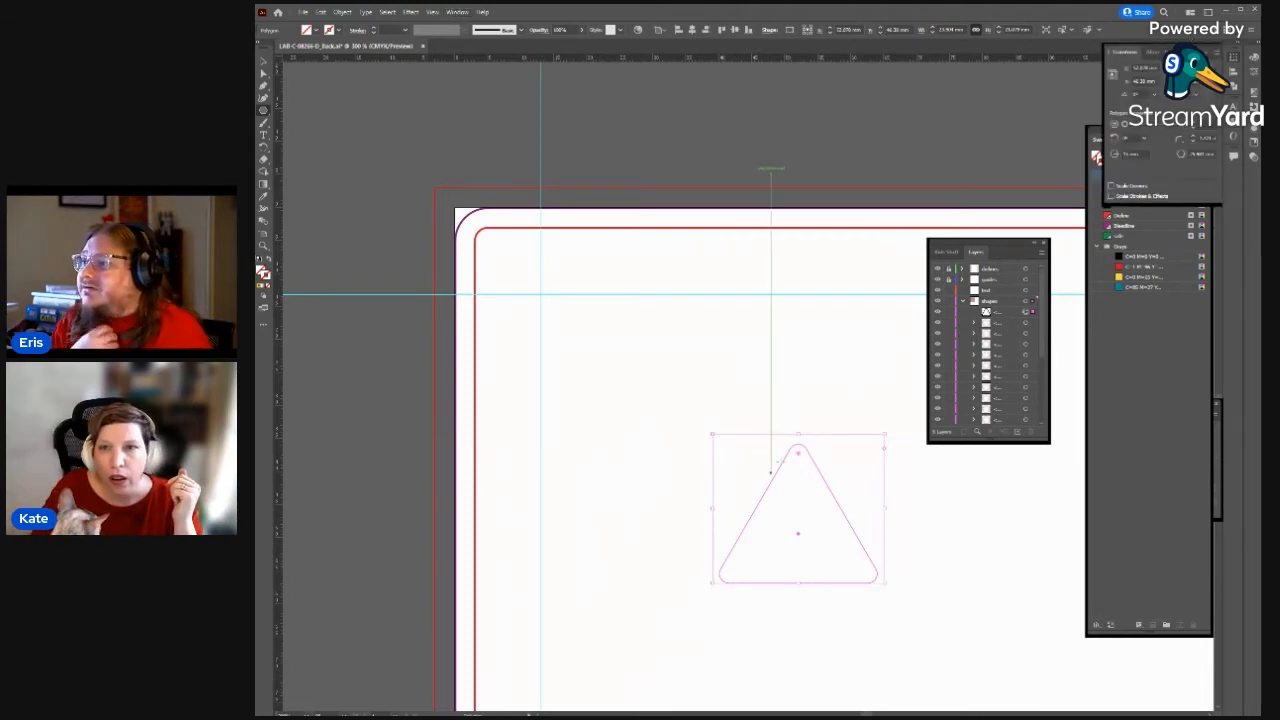
{"action": "left_click_drag", "start_coordinate": [1199, 140], "coordinate": [1252, 141]}
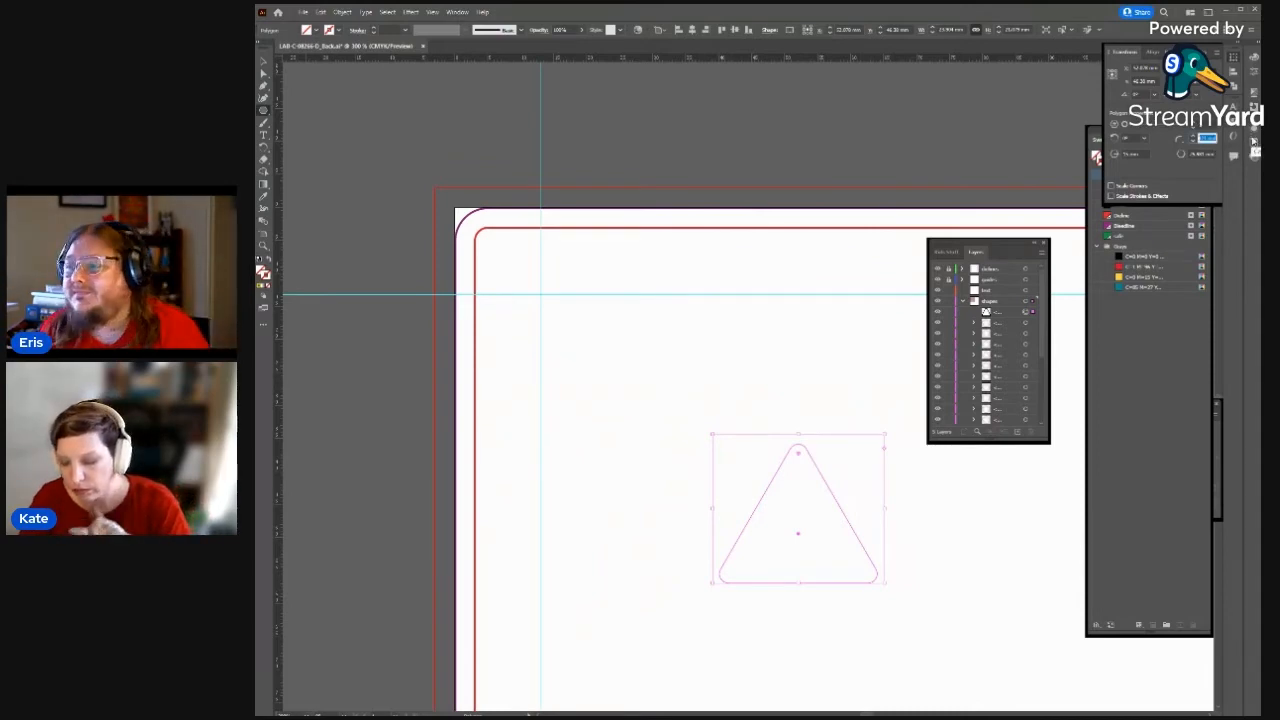
{"action": "type", "text": "1.5"}
{"action": "key", "text": "Tab"}
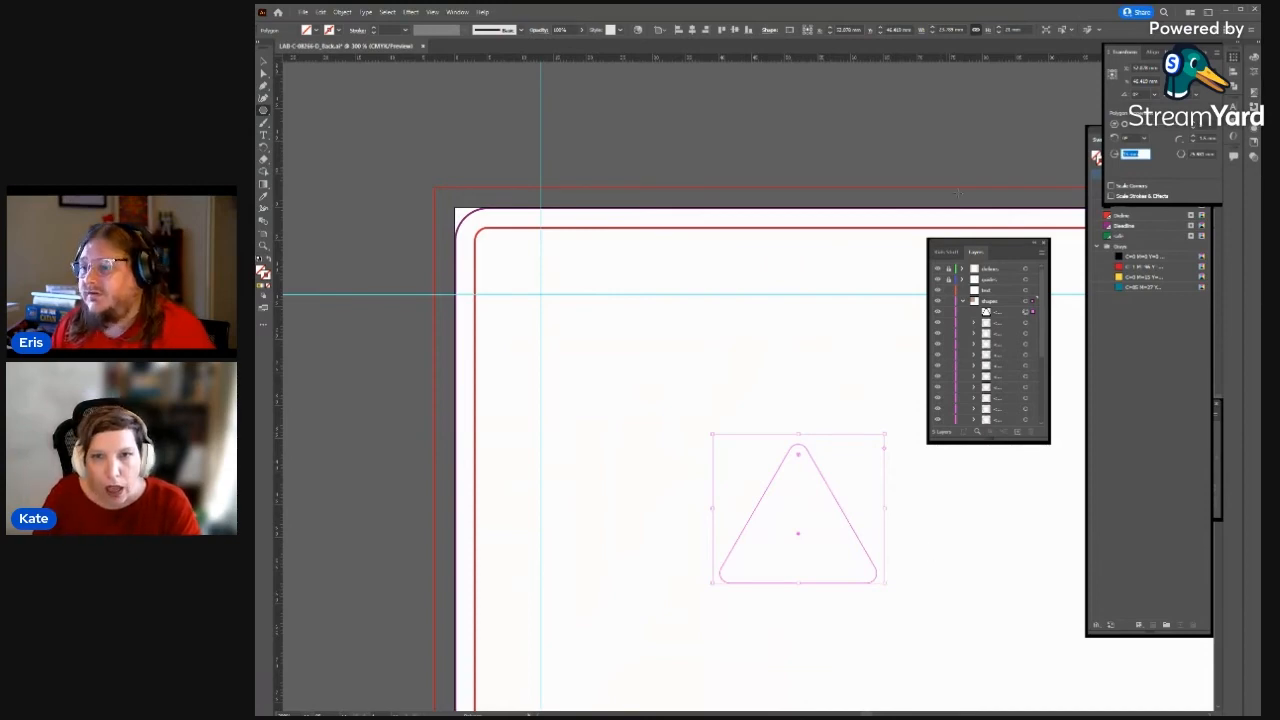
{"action": "left_click", "coordinate": [1004, 248]}
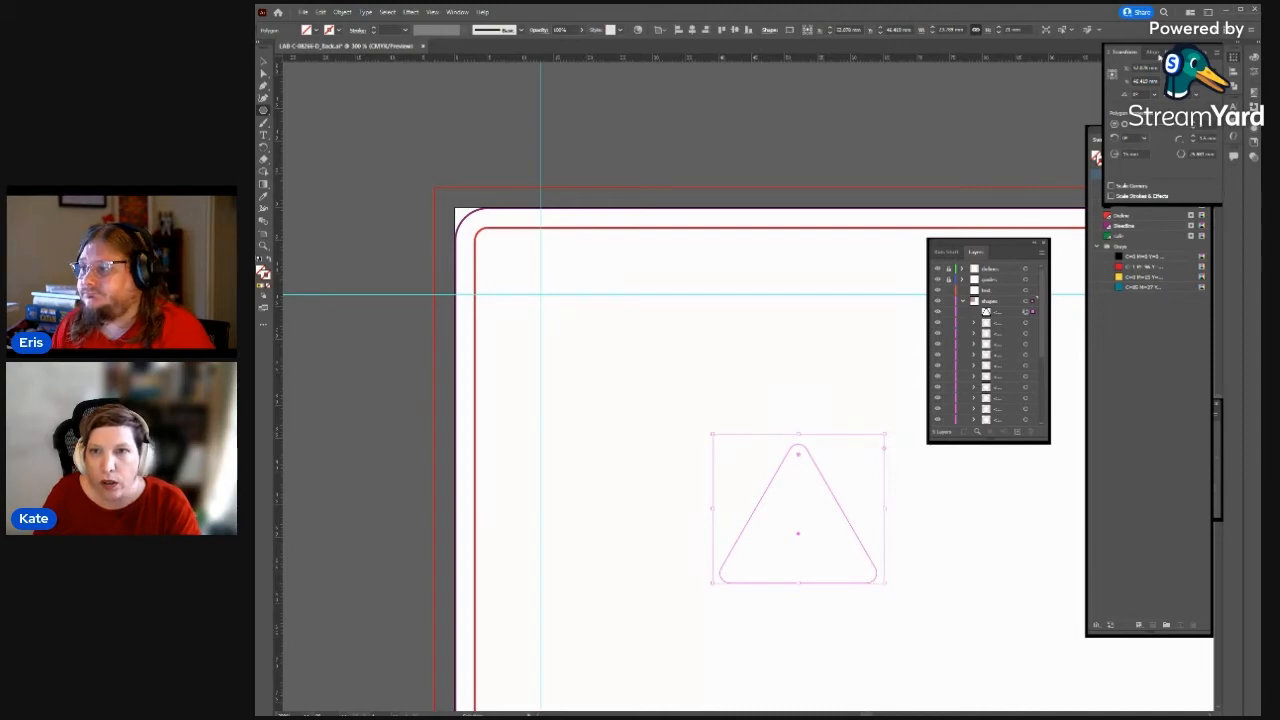
{"action": "left_click", "coordinate": [1233, 58]}
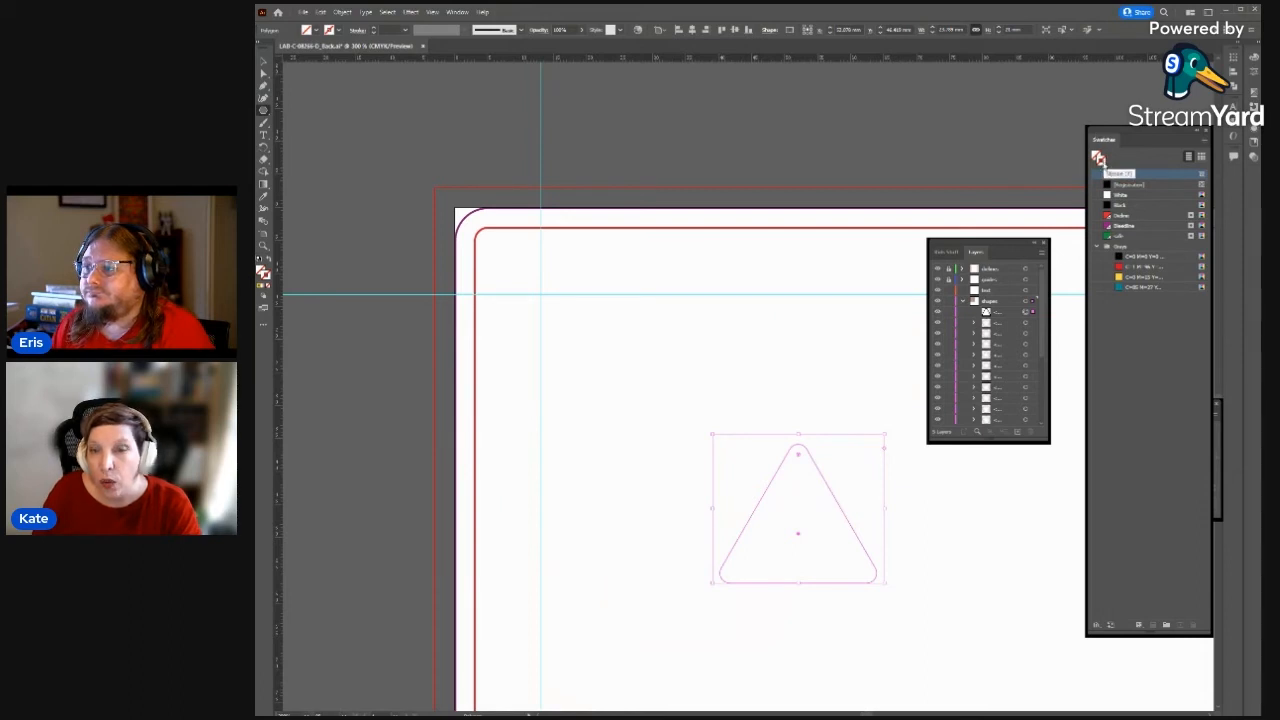
- Give the rounded triangle a red spot-colour outline with a 0.5 pt stroke weight
{"action": "left_click", "coordinate": [1121, 215]}
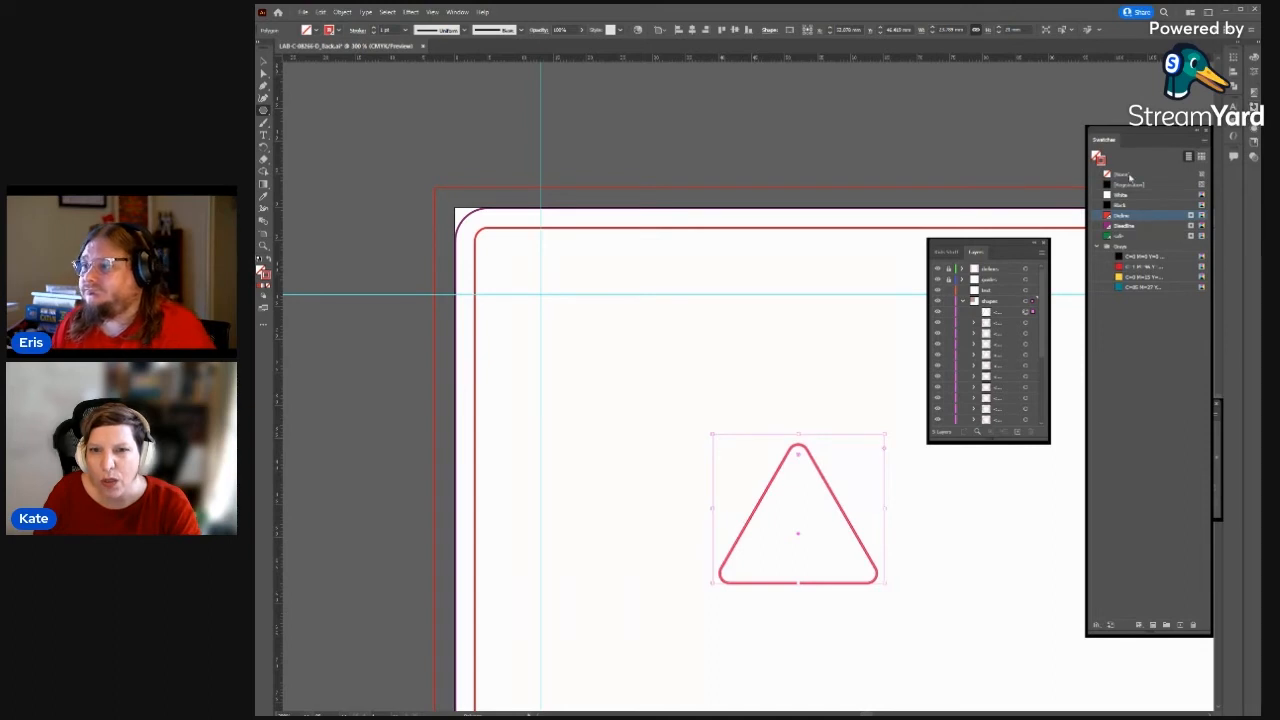
{"action": "left_click", "coordinate": [1214, 427]}
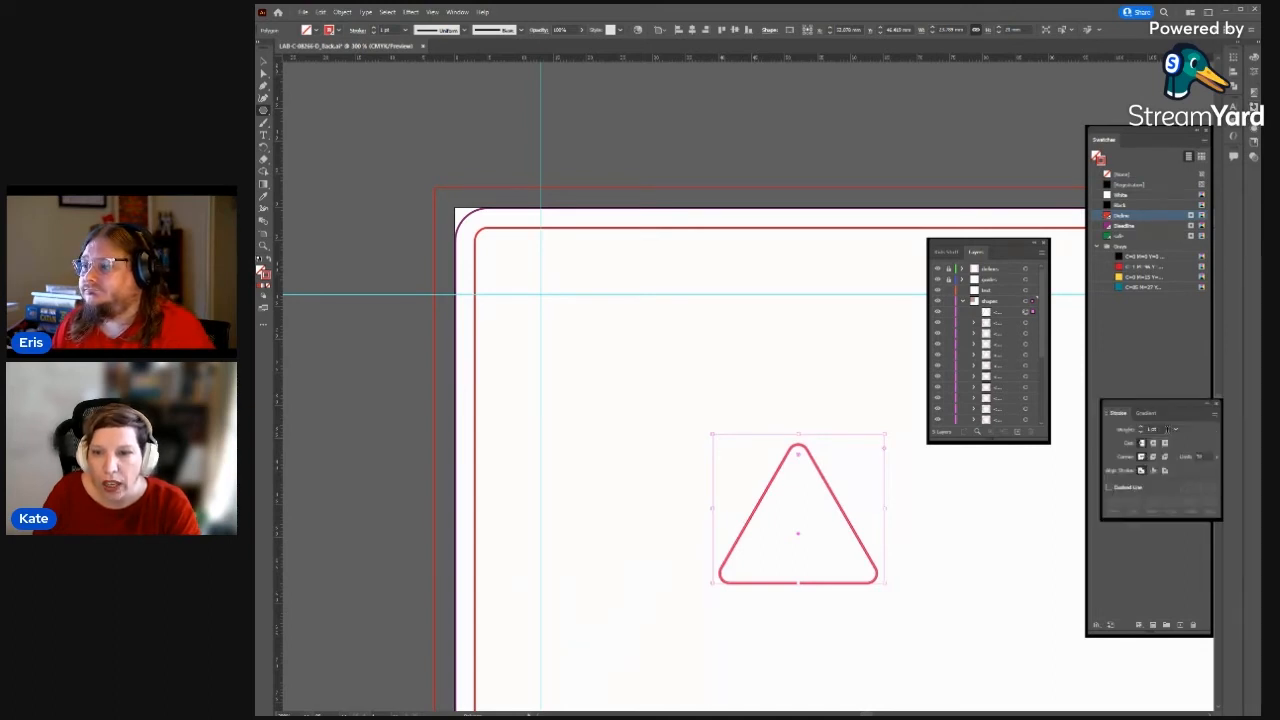
{"action": "left_click", "coordinate": [1195, 451]}
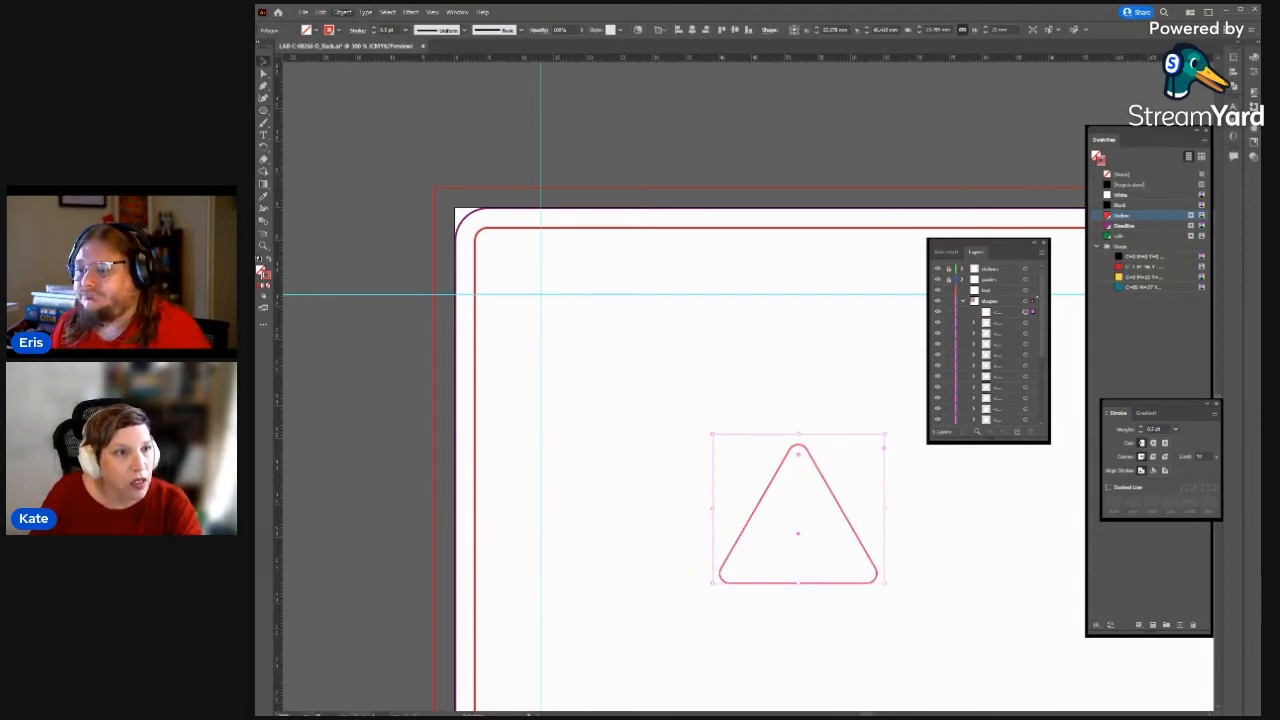
- Create an inner copy of the triangle with Offset Path at -3 mm
{"action": "mouse_move", "coordinate": [440, 250]}
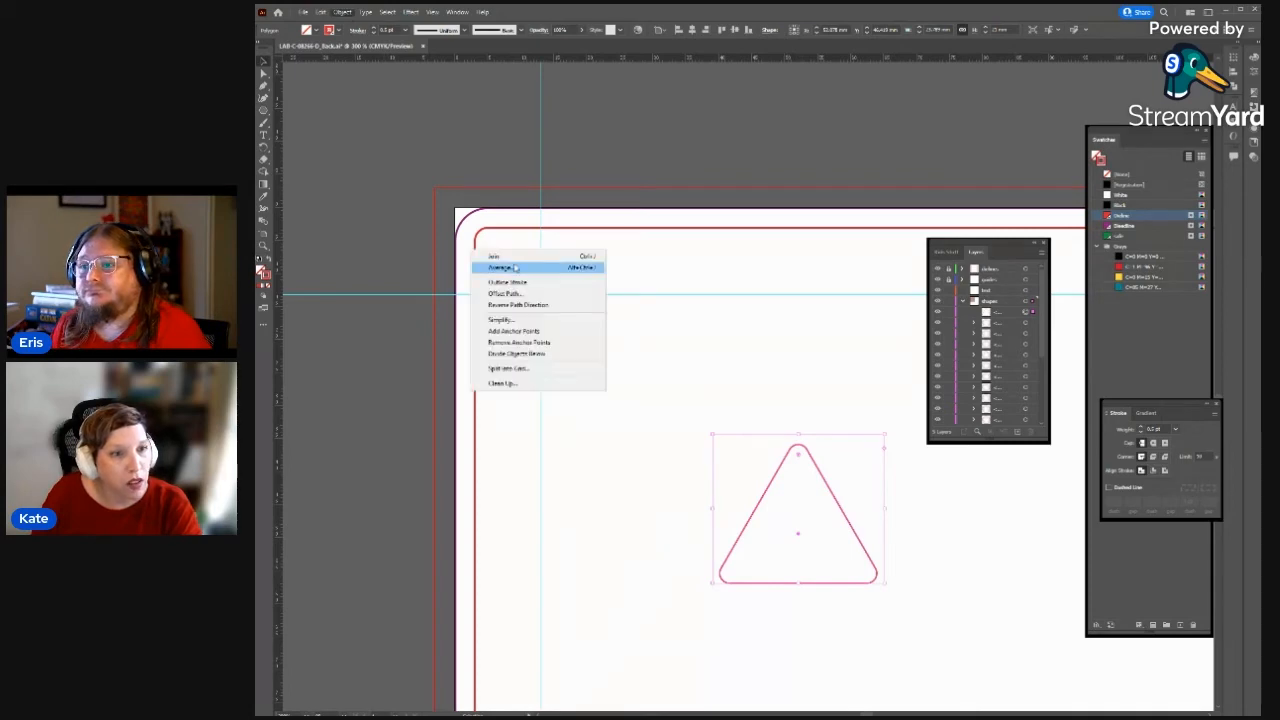
{"action": "left_click", "coordinate": [530, 295]}
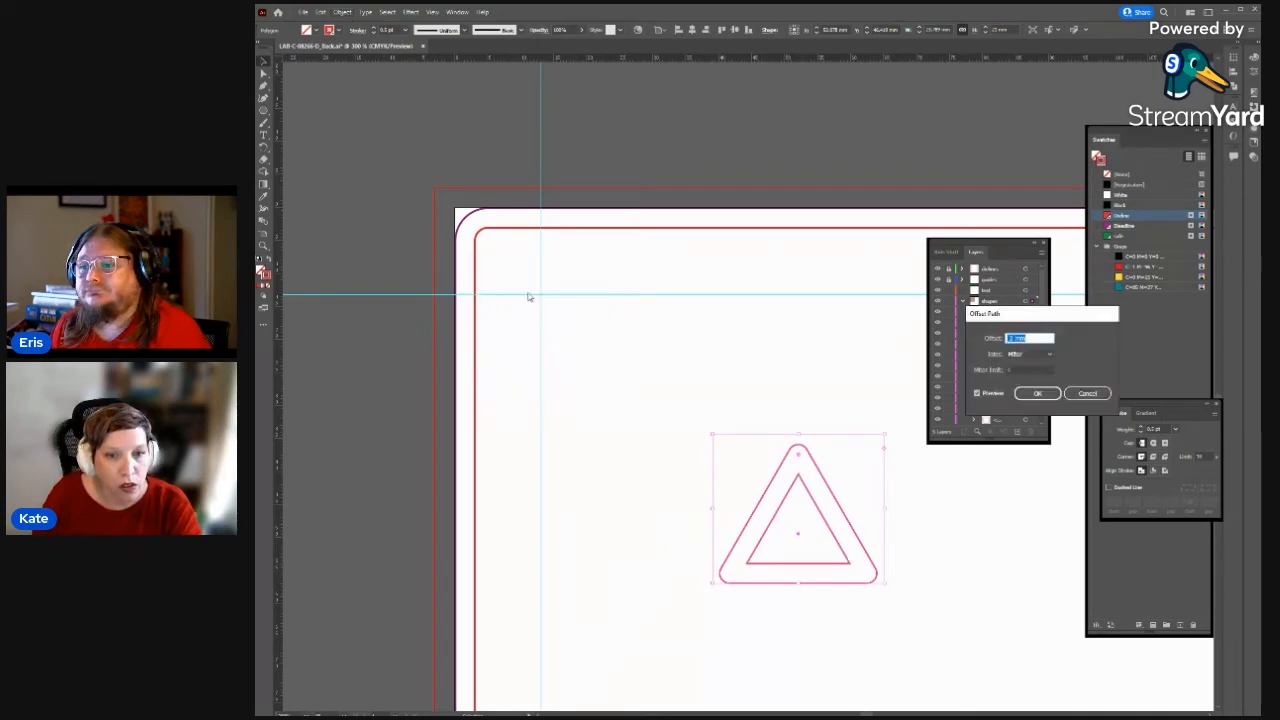
{"action": "left_click", "coordinate": [1035, 394]}
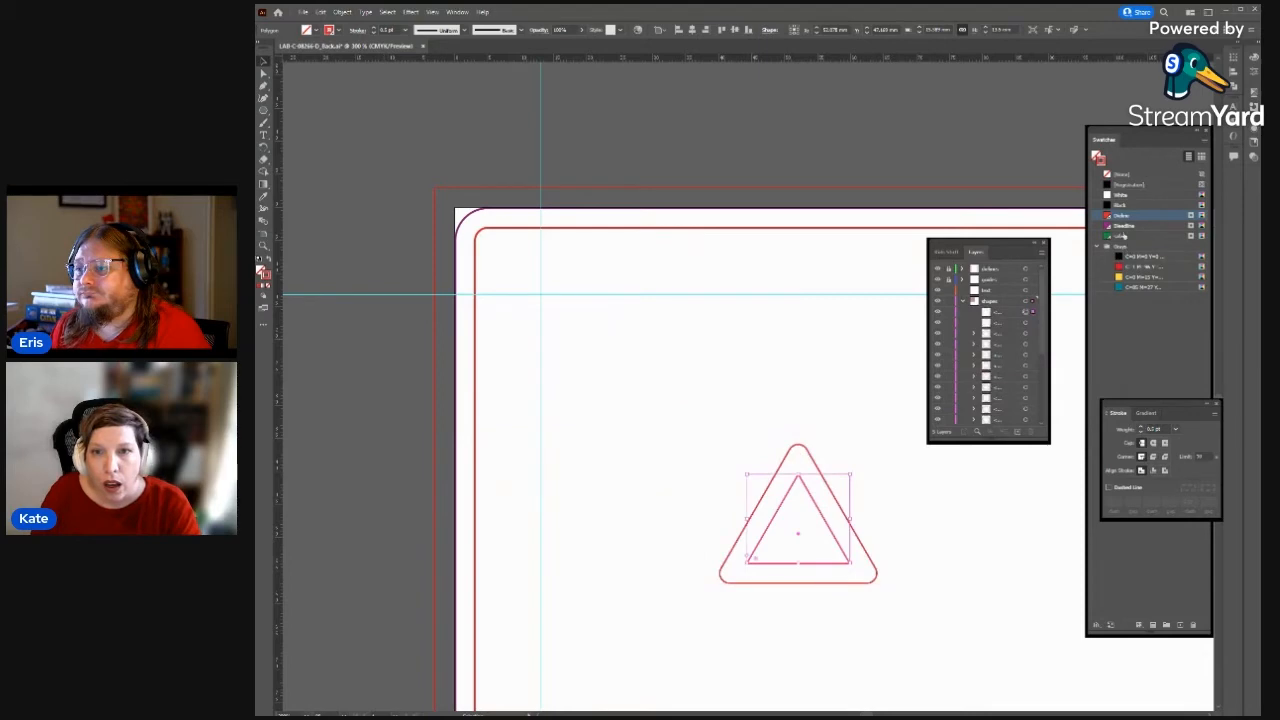
- Apply the green safe-line swatch to the inner triangle's stroke and make it a dashed line
{"action": "left_click", "coordinate": [1123, 236]}
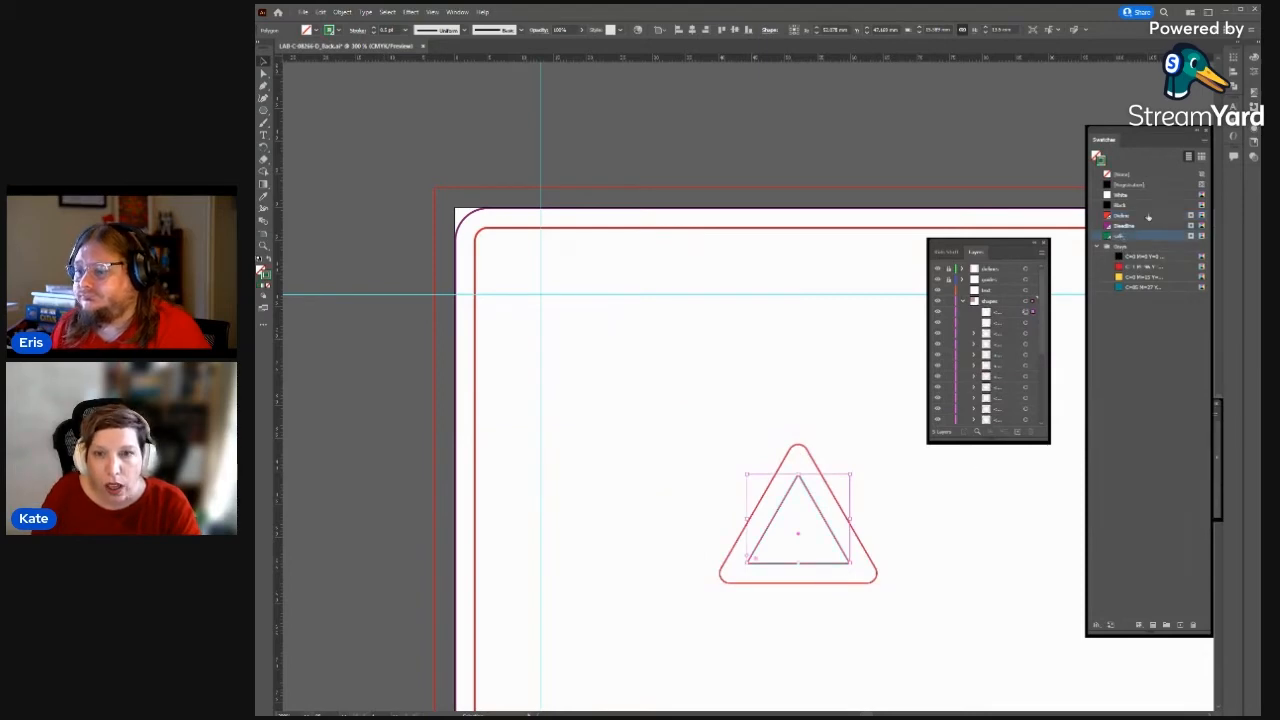
{"action": "left_click", "coordinate": [1218, 434]}
{"action": "left_click", "coordinate": [1121, 489]}
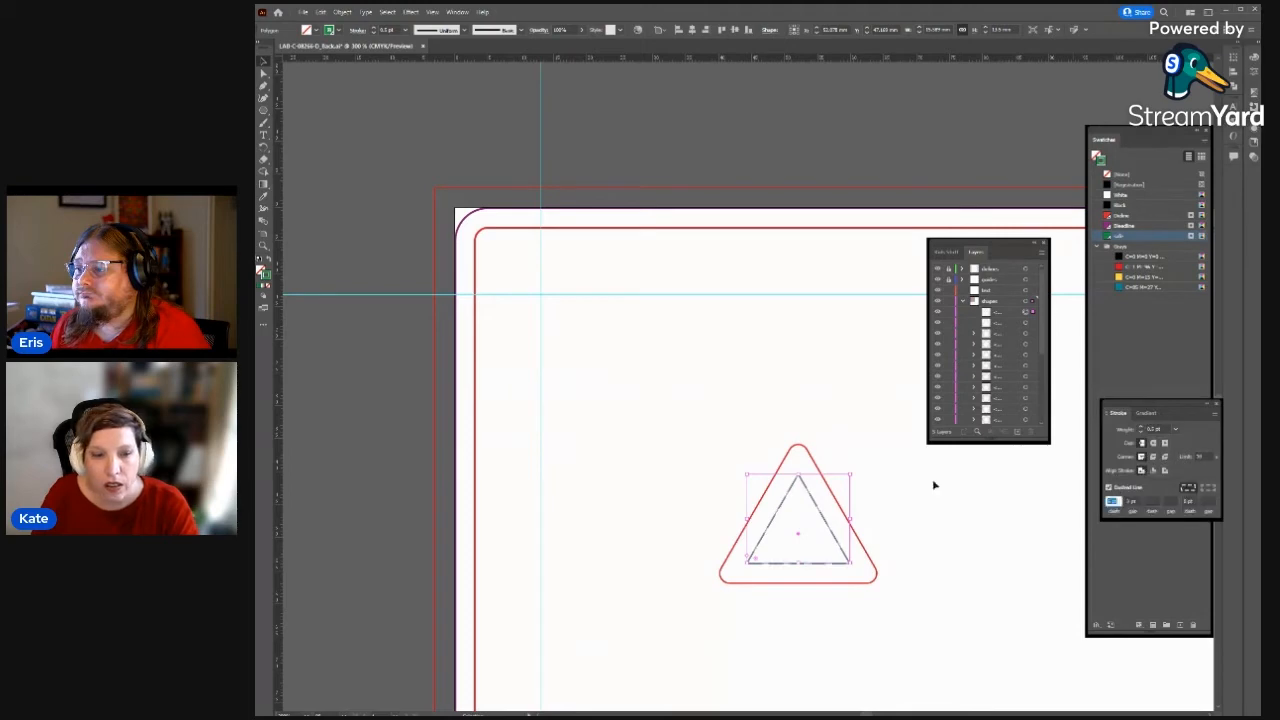
{"action": "left_click", "coordinate": [857, 510]}
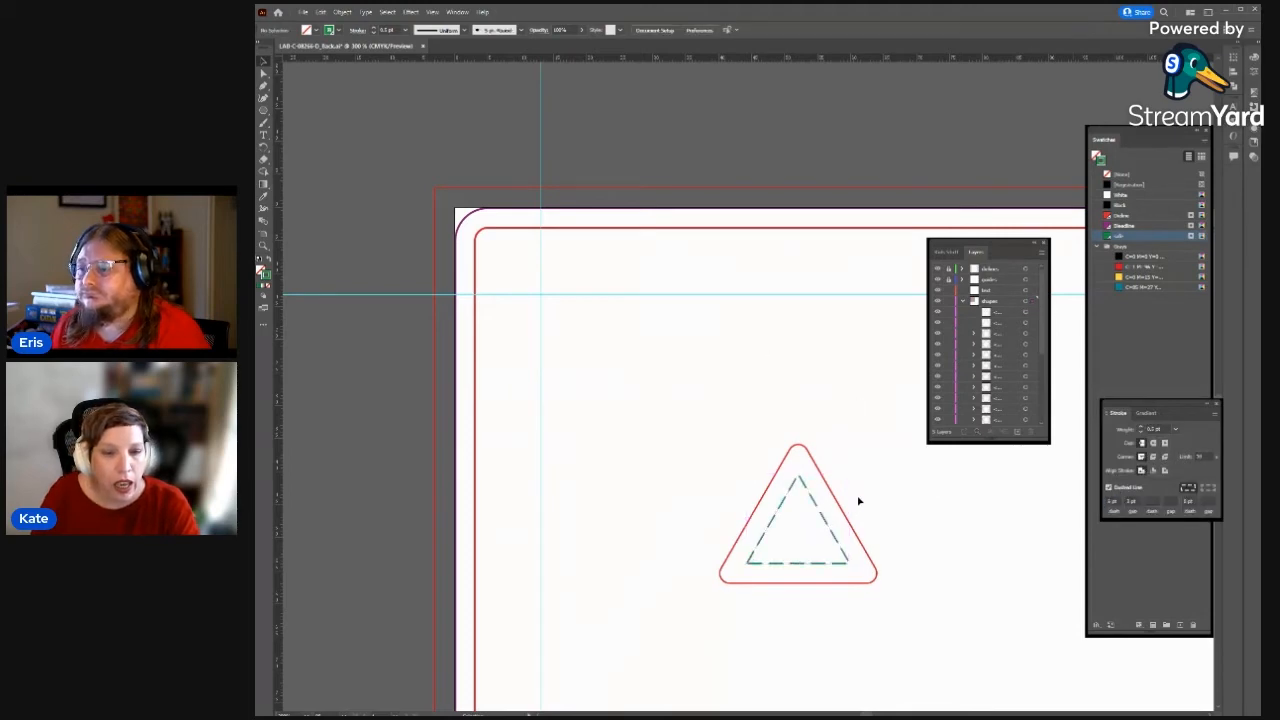
- Offset the red rounded triangle outward by 3 mm with mitred joins to create an outer outline
{"action": "left_click", "coordinate": [848, 514]}
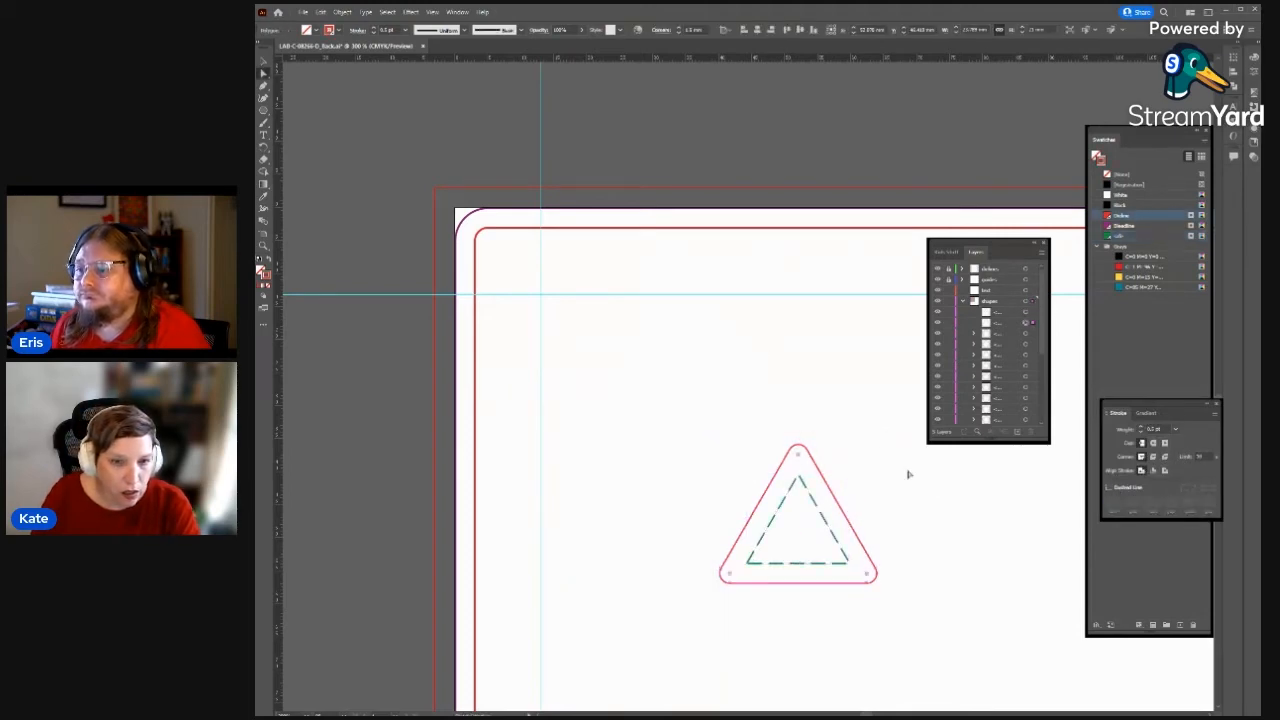
{"action": "left_click", "coordinate": [858, 498]}
{"action": "left_click", "coordinate": [848, 512]}
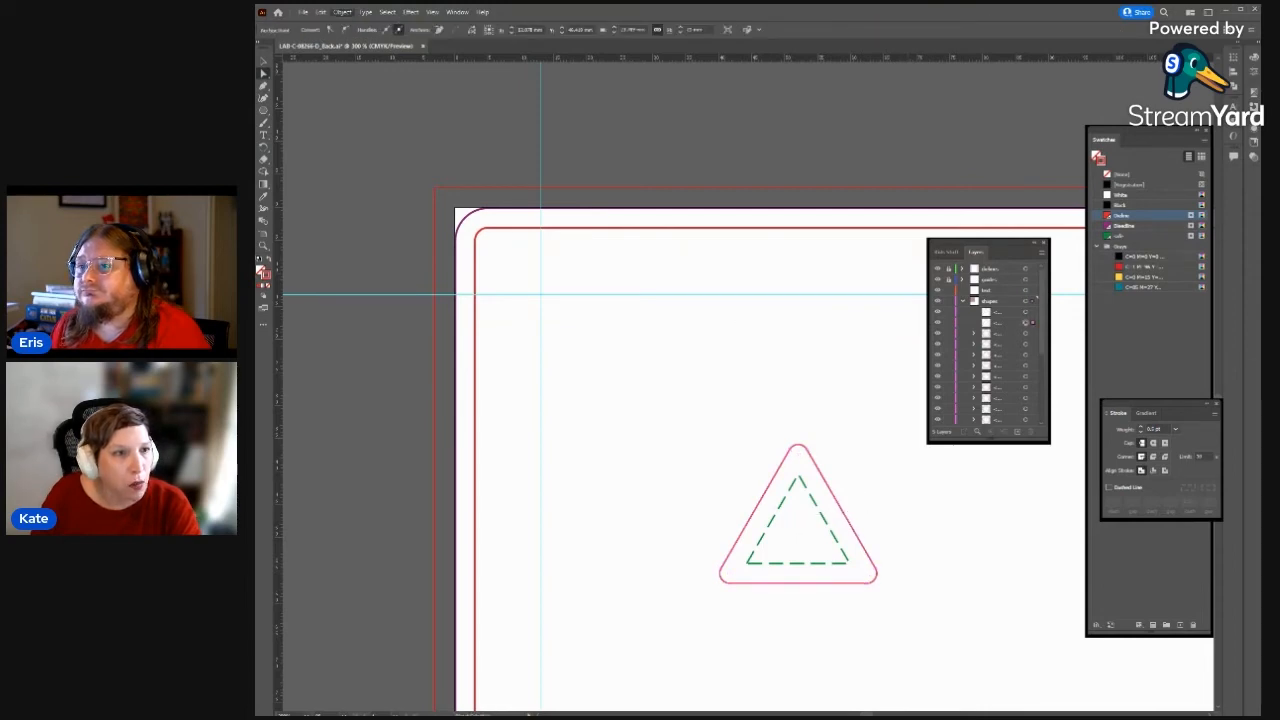
{"action": "left_click", "coordinate": [342, 12]}
{"action": "left_click", "coordinate": [527, 290]}
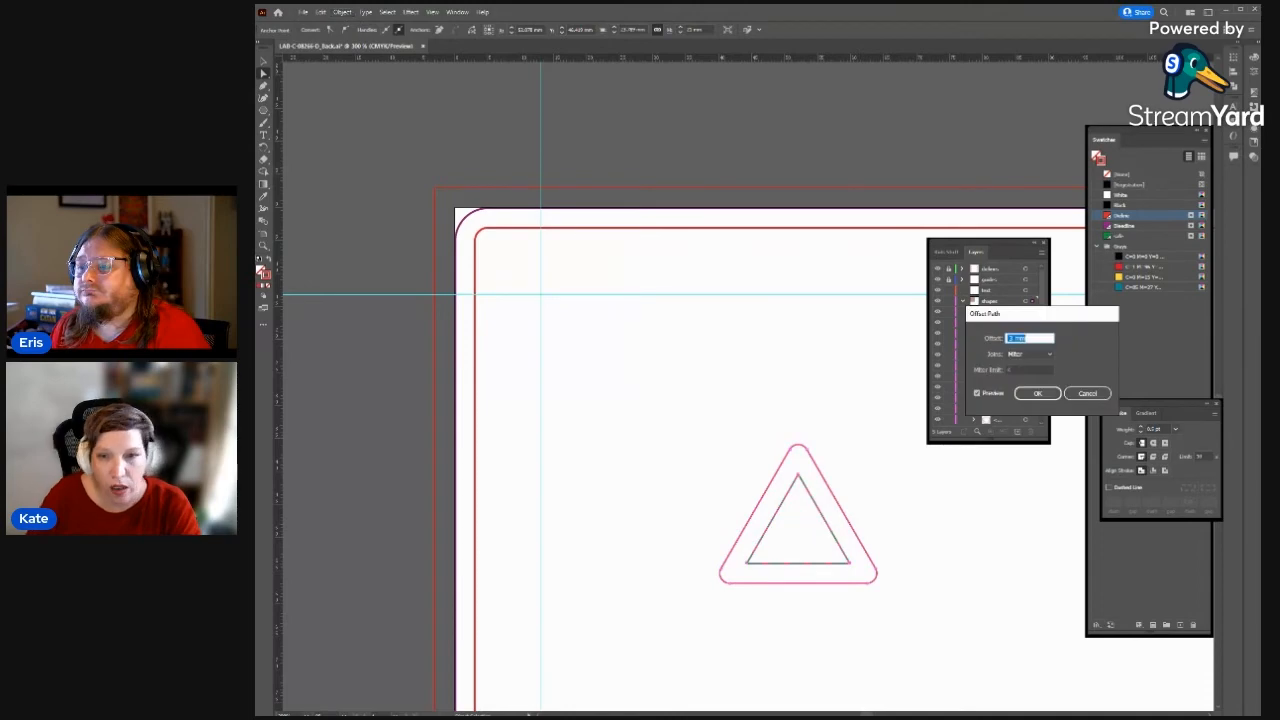
{"action": "type", "text": "3"}
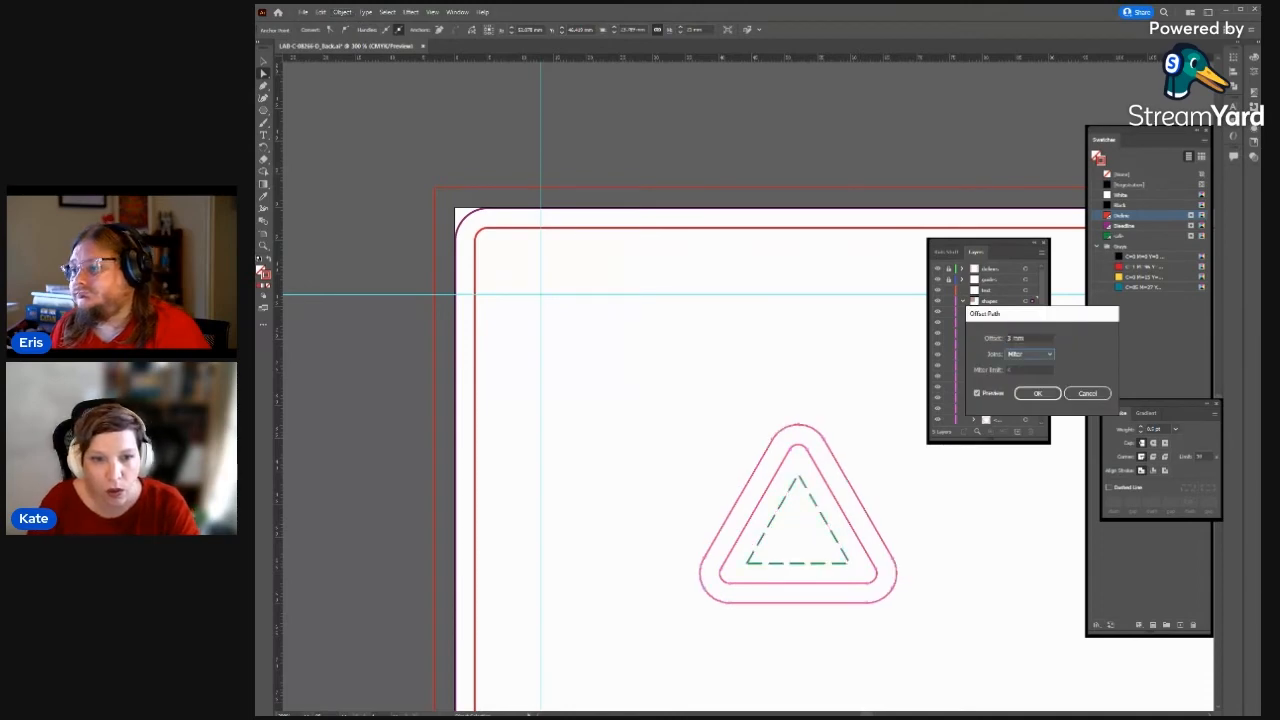
{"action": "key", "text": "Return"}
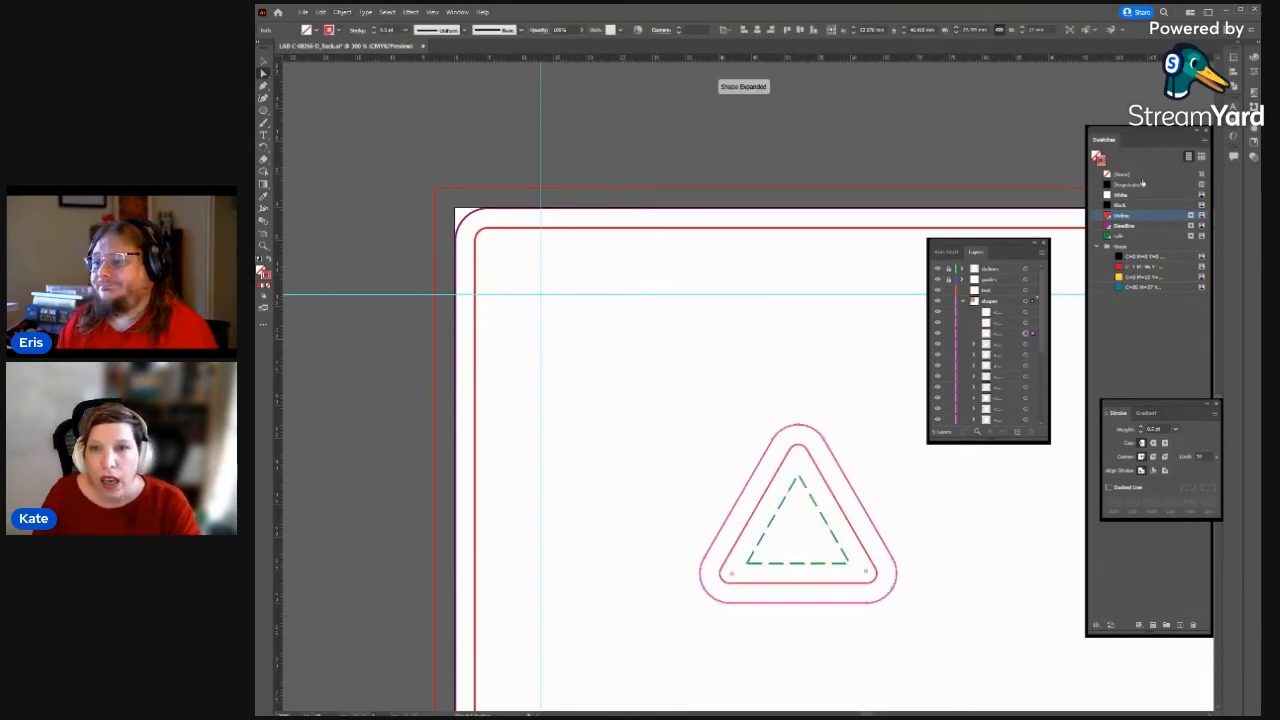
- Colour the outer triangle's stroke with the magenta swatch and group all three triangle outlines
{"action": "left_click", "coordinate": [1122, 226]}
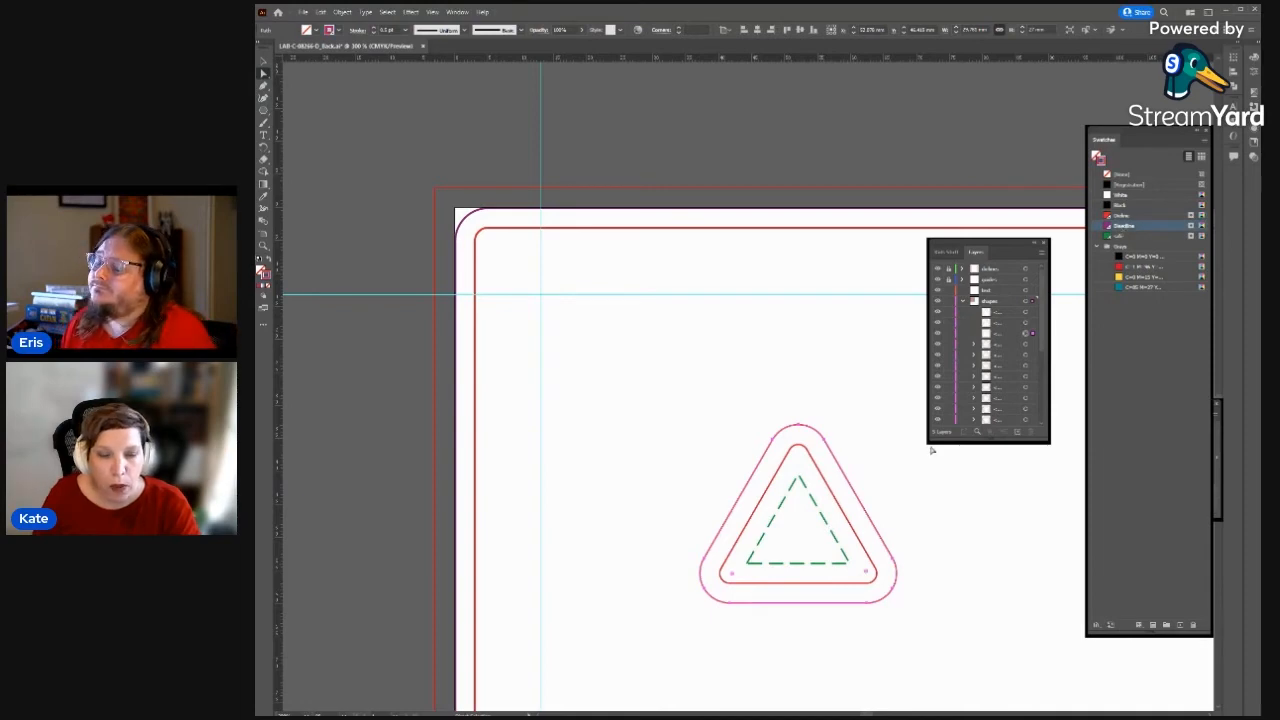
{"action": "left_click", "coordinate": [890, 490]}
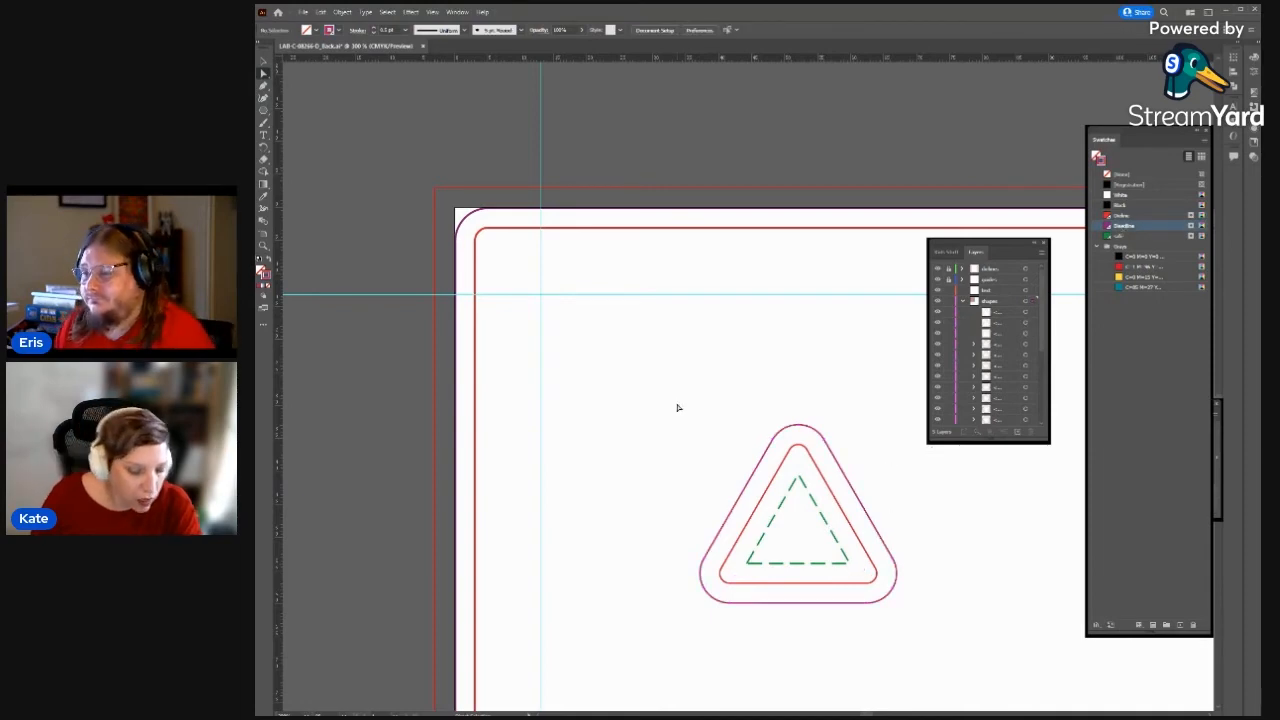
{"action": "left_click_drag", "start_coordinate": [678, 407], "coordinate": [863, 560]}
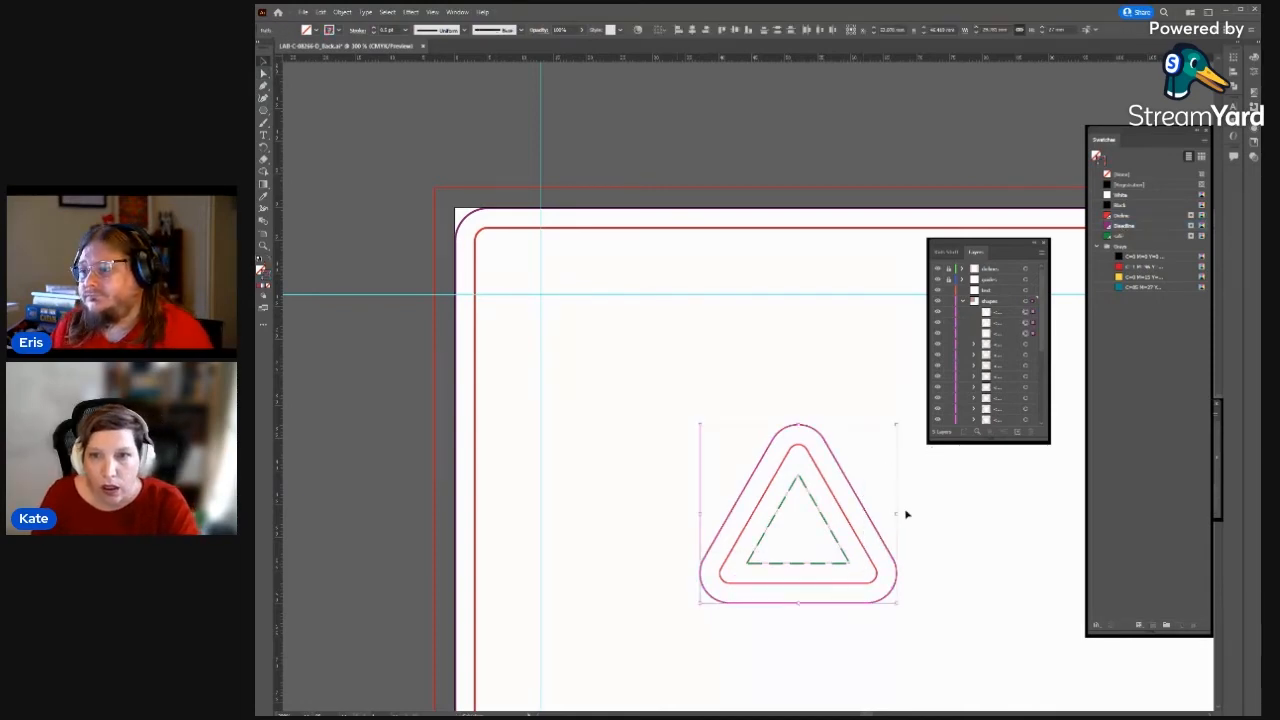
{"action": "key", "text": "ctrl+g"}
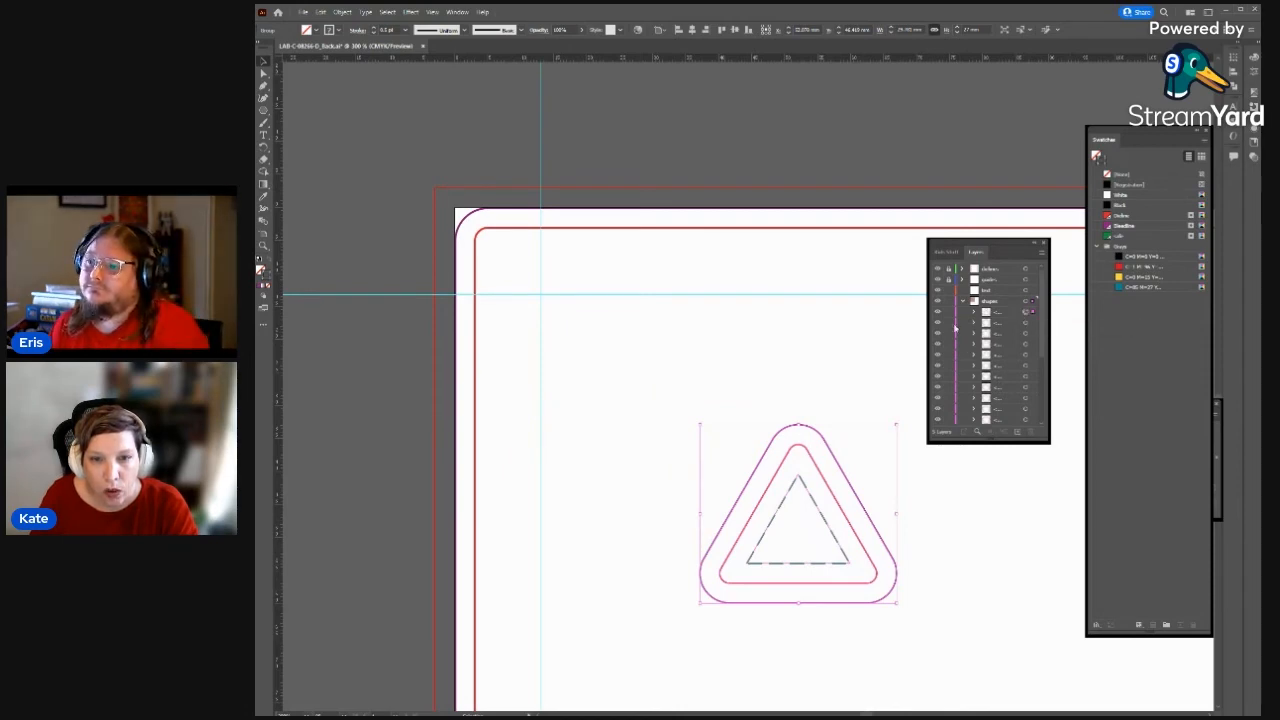
- Move the triangle group to the artboard's upper-left corner, overlapping the crossing guides, and nudge it slightly upward
{"action": "scroll", "coordinate": [983, 493], "scroll_direction": "down", "scroll_amount": 2}
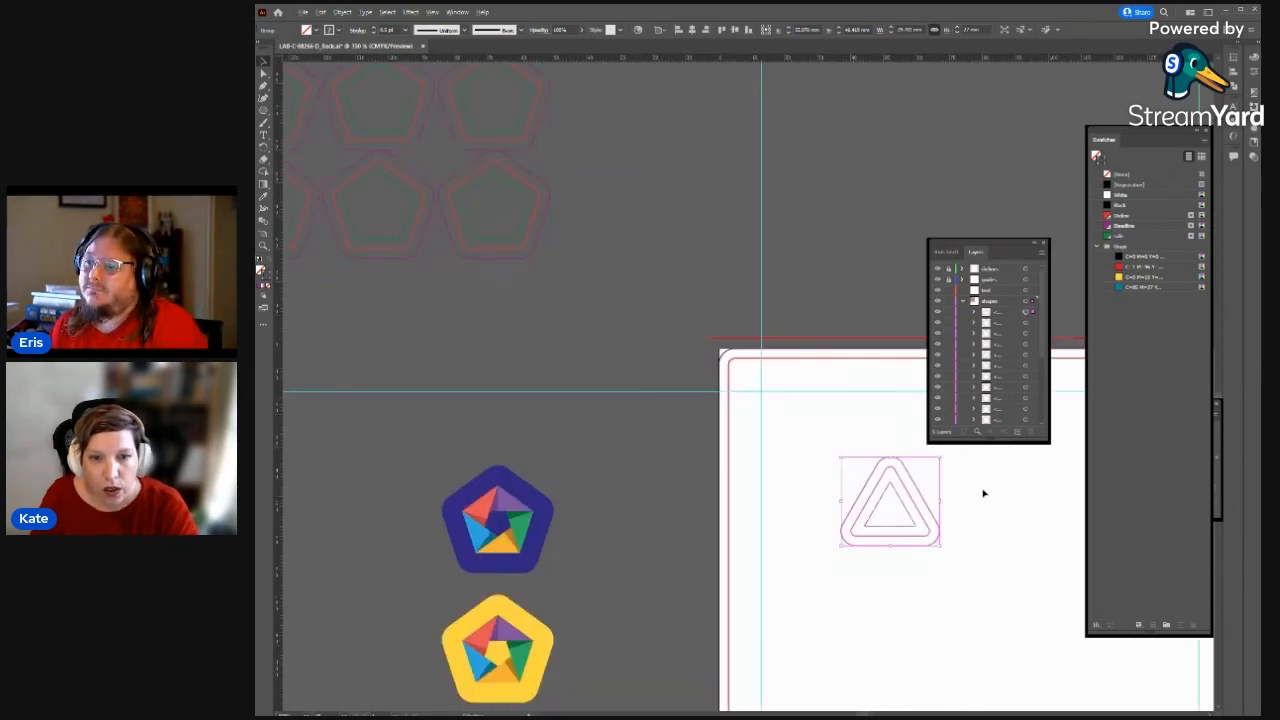
{"action": "left_click_drag", "start_coordinate": [983, 491], "coordinate": [714, 314]}
{"action": "left_click", "coordinate": [669, 373]}
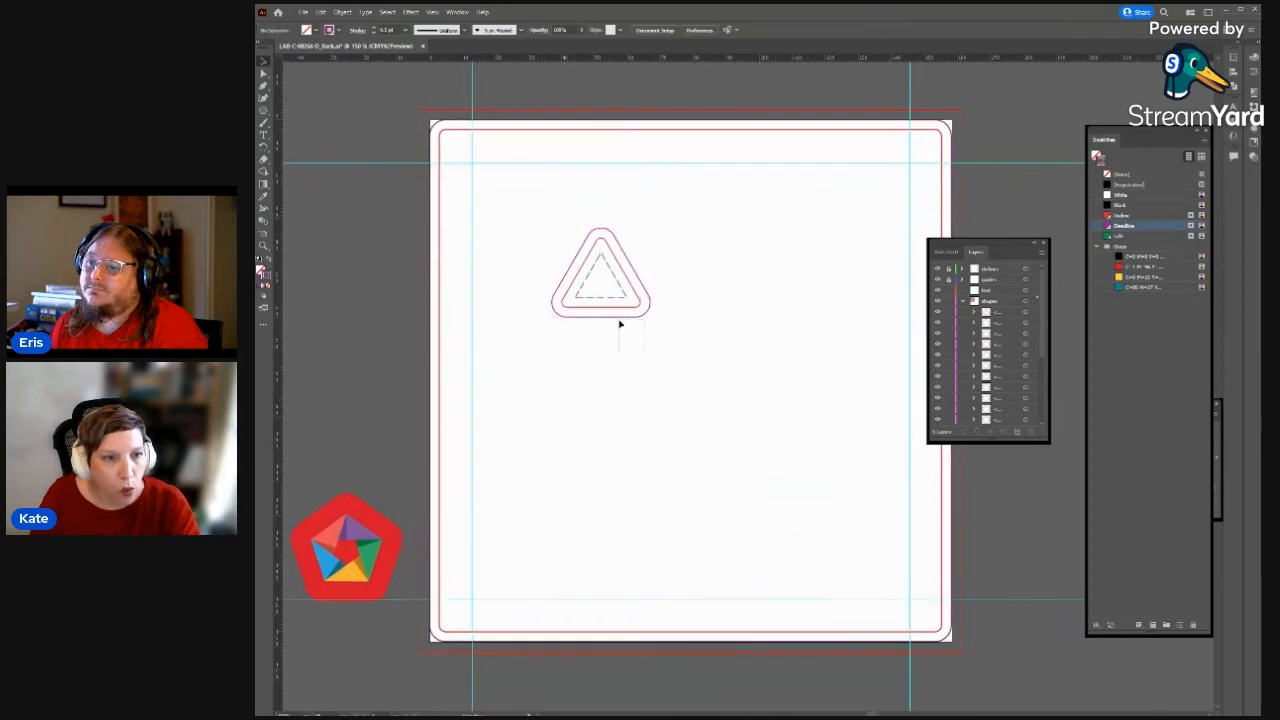
{"action": "left_click", "coordinate": [591, 292]}
{"action": "left_click_drag", "start_coordinate": [640, 280], "coordinate": [550, 208]}
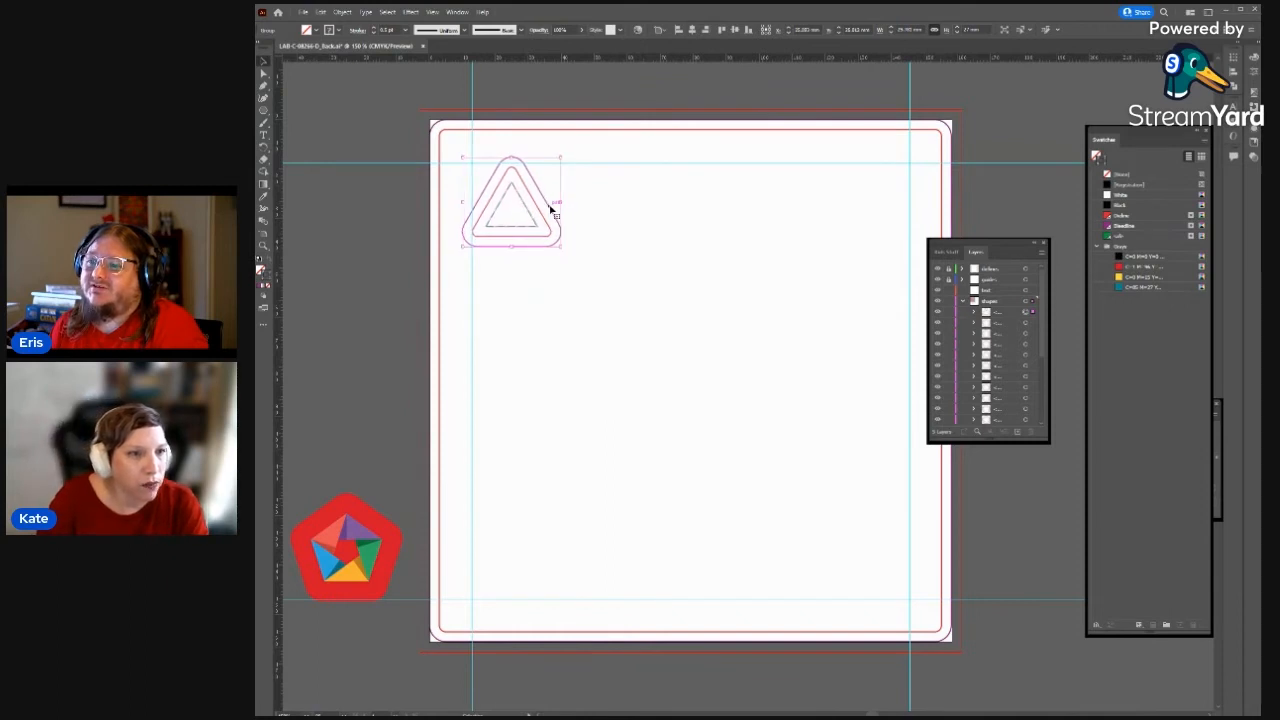
{"action": "key", "text": "Up"}
{"action": "key", "text": "Up"}
{"action": "key", "text": "Up"}
{"action": "key", "text": "Up"}
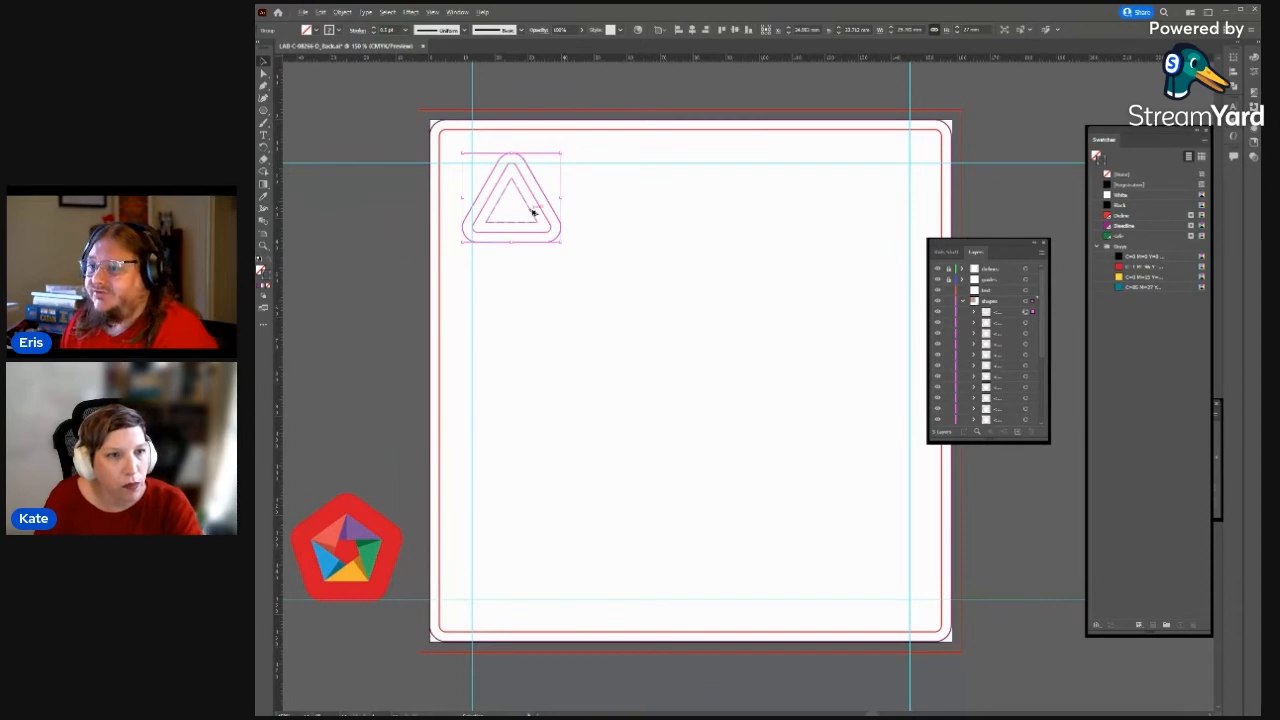
- Duplicate the triangle group horizontally to form a row of four with touching outer outlines
{"action": "left_click_drag", "start_coordinate": [529, 209], "coordinate": [788, 206]}
{"action": "left_click", "coordinate": [497, 209], "text": "shift"}
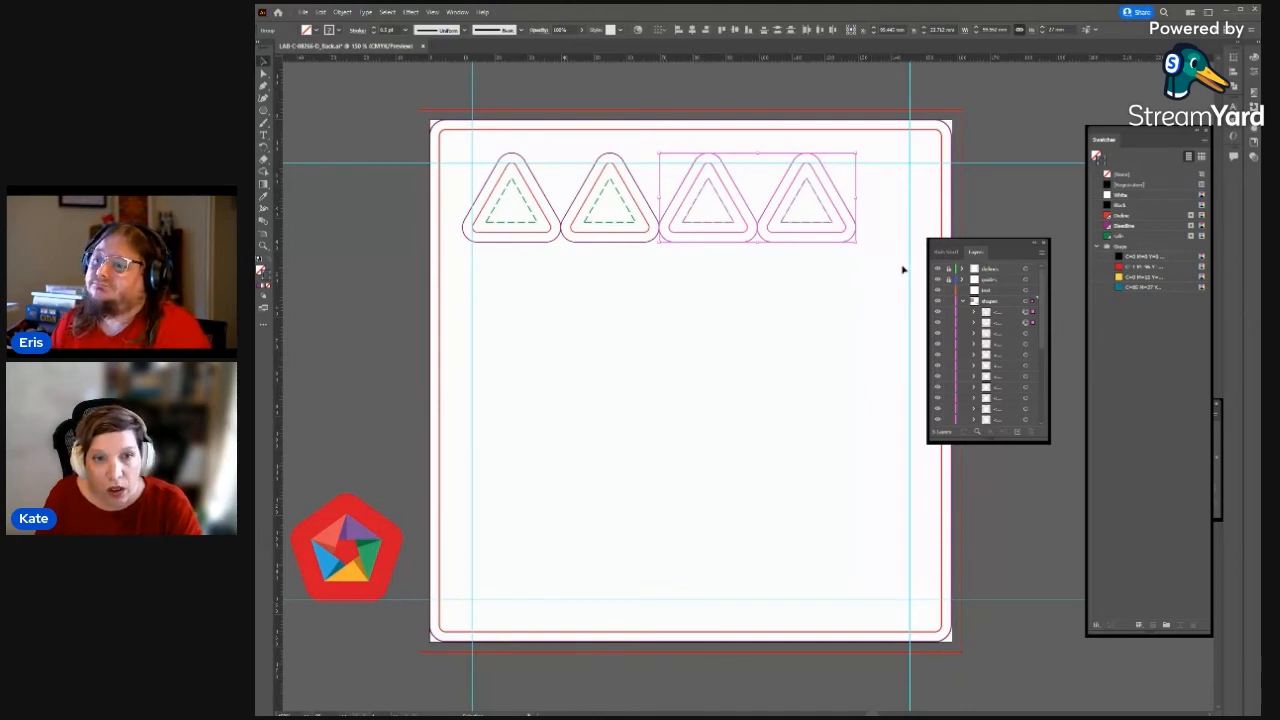
- Duplicate the row of four triangles downward until five touching rows are stacked down to the lower guide
{"action": "left_click_drag", "start_coordinate": [854, 284], "coordinate": [506, 204]}
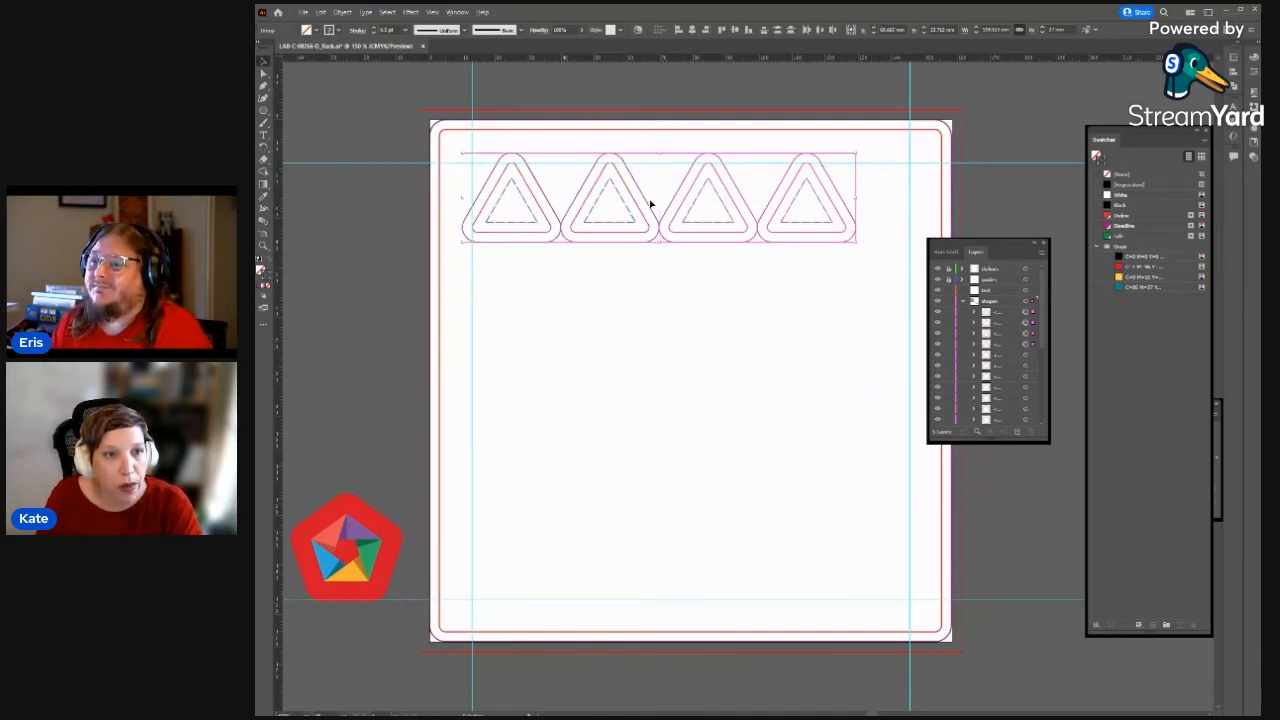
{"action": "left_click_drag", "start_coordinate": [647, 204], "coordinate": [660, 289]}
{"action": "left_click", "coordinate": [530, 206], "text": "shift"}
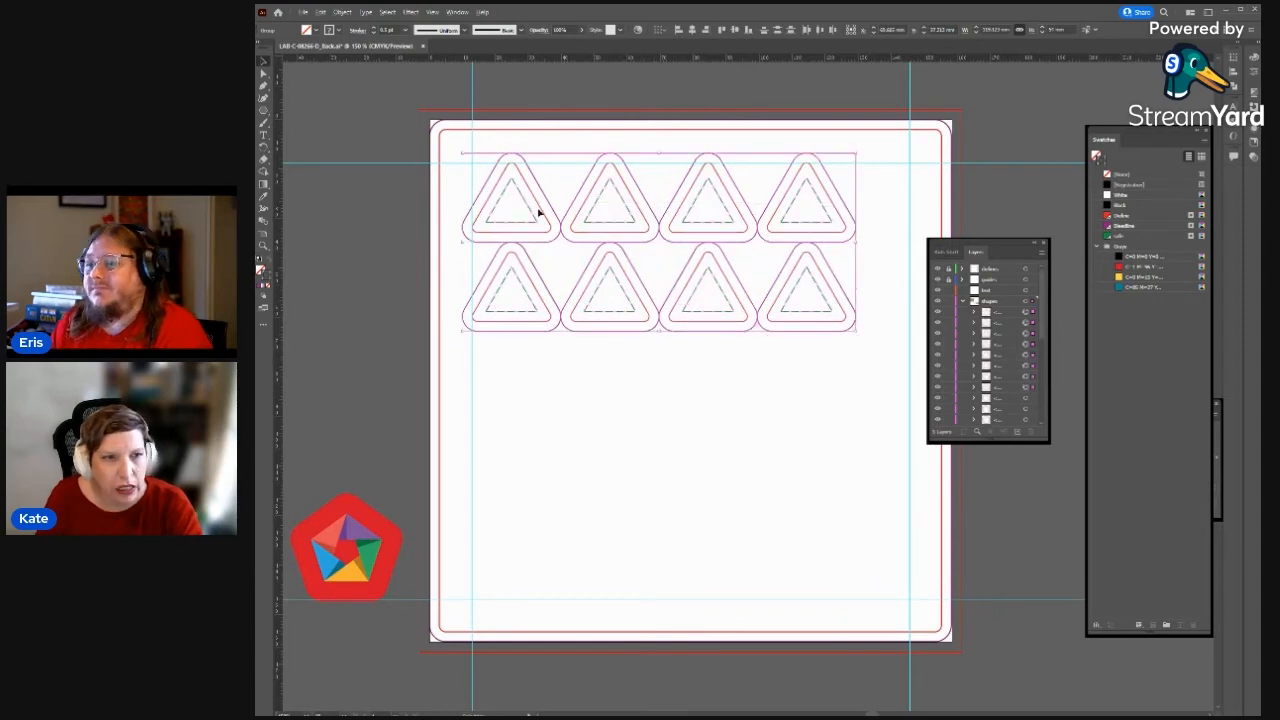
{"action": "left_click_drag", "start_coordinate": [539, 212], "coordinate": [566, 391]}
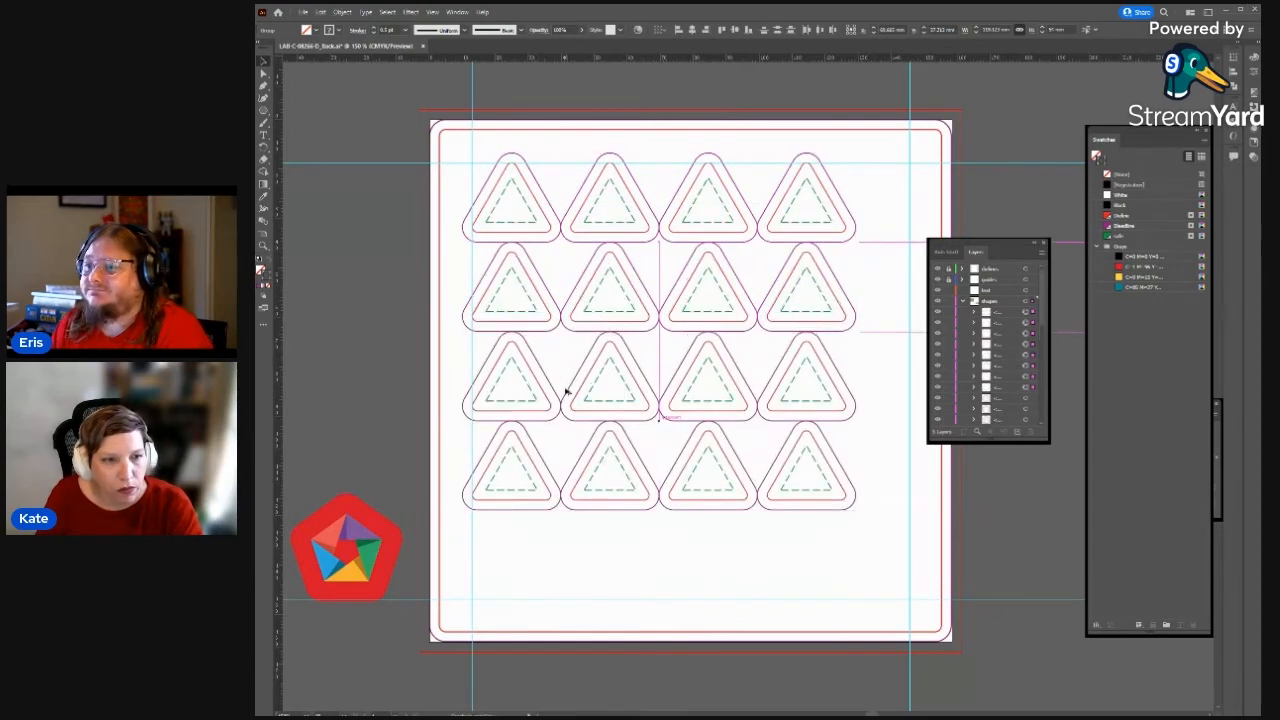
{"action": "left_click", "coordinate": [556, 472]}
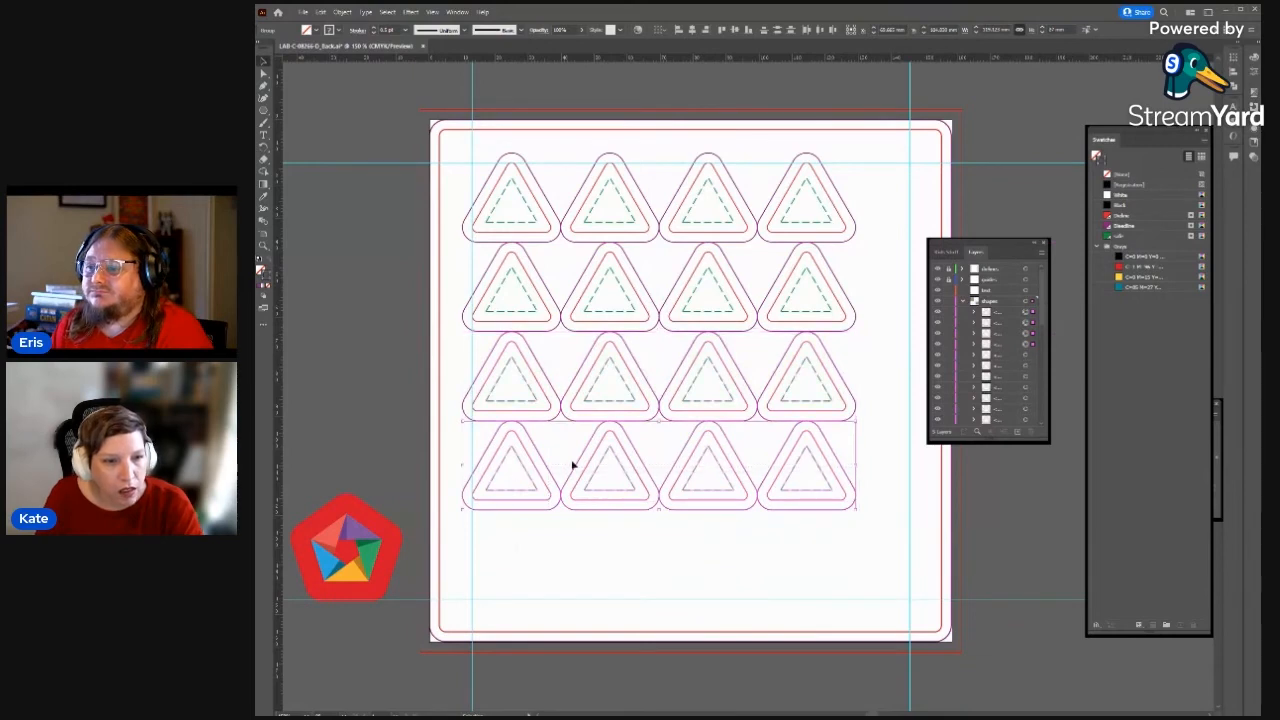
{"action": "left_click_drag", "start_coordinate": [580, 465], "coordinate": [579, 552]}
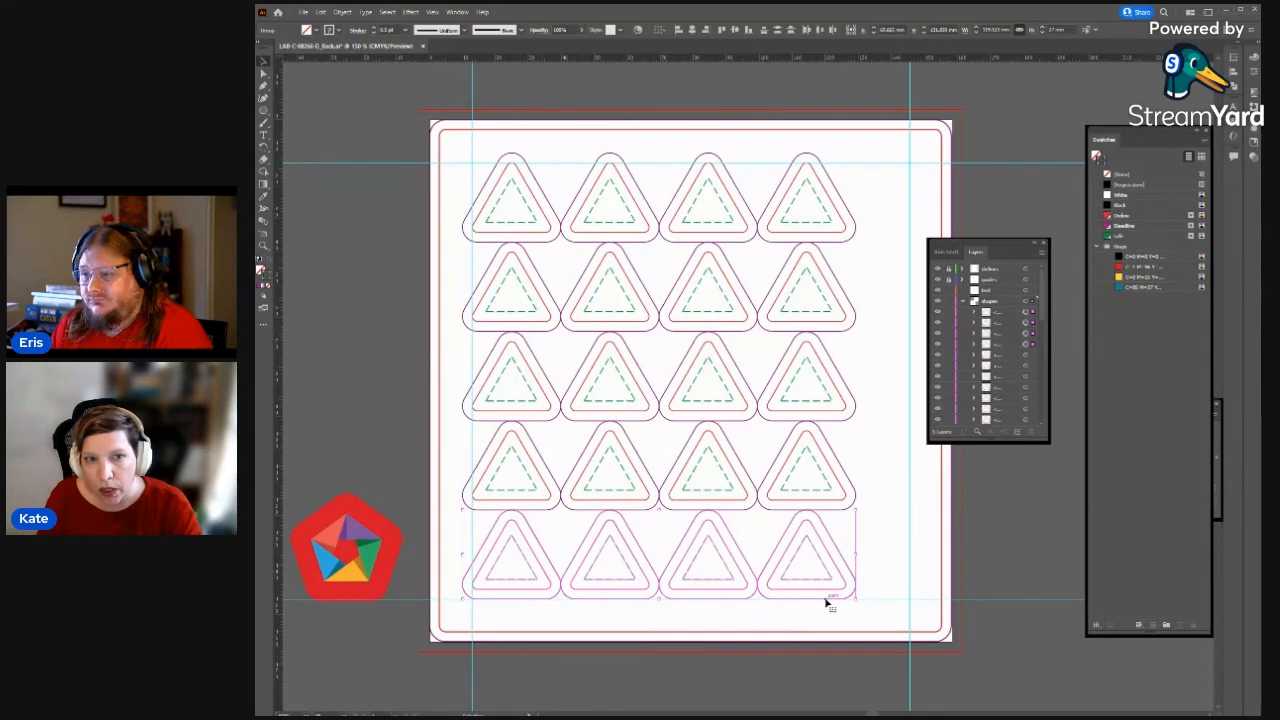
{"action": "left_click", "coordinate": [662, 439]}
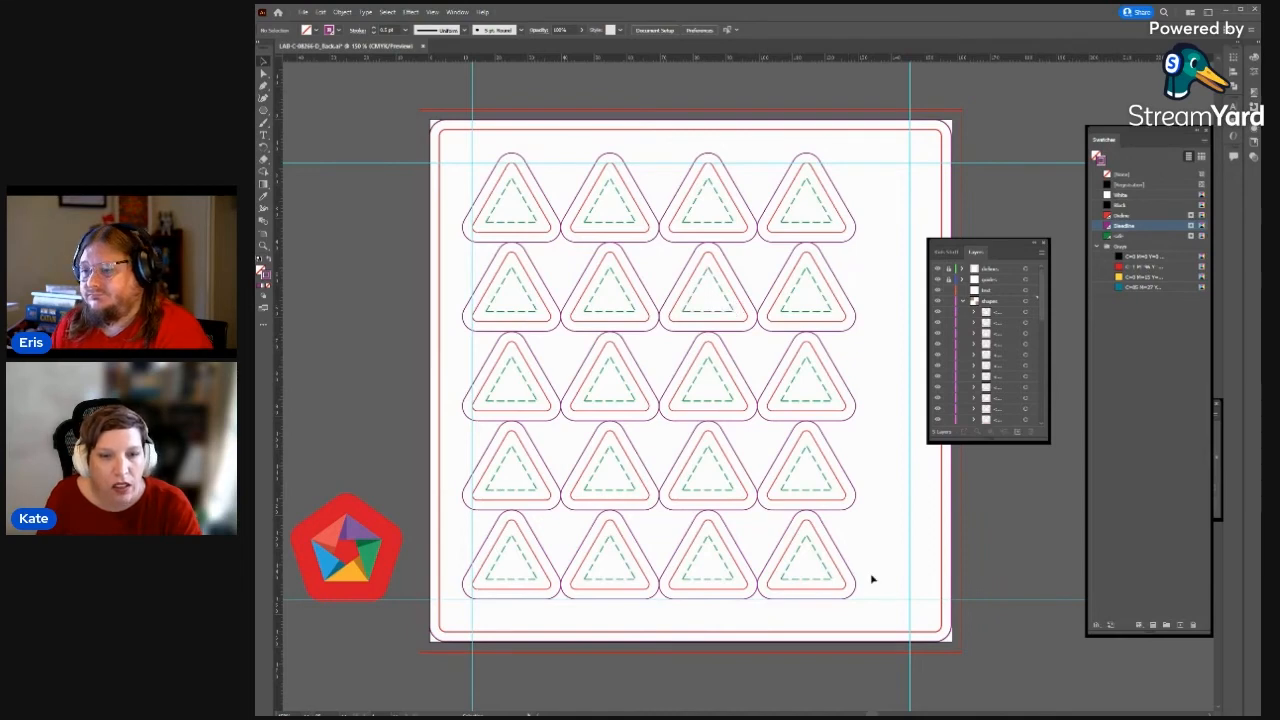
- Delete the four lower rows of triangles, keeping only the first row
{"action": "left_click_drag", "start_coordinate": [868, 604], "coordinate": [510, 289]}
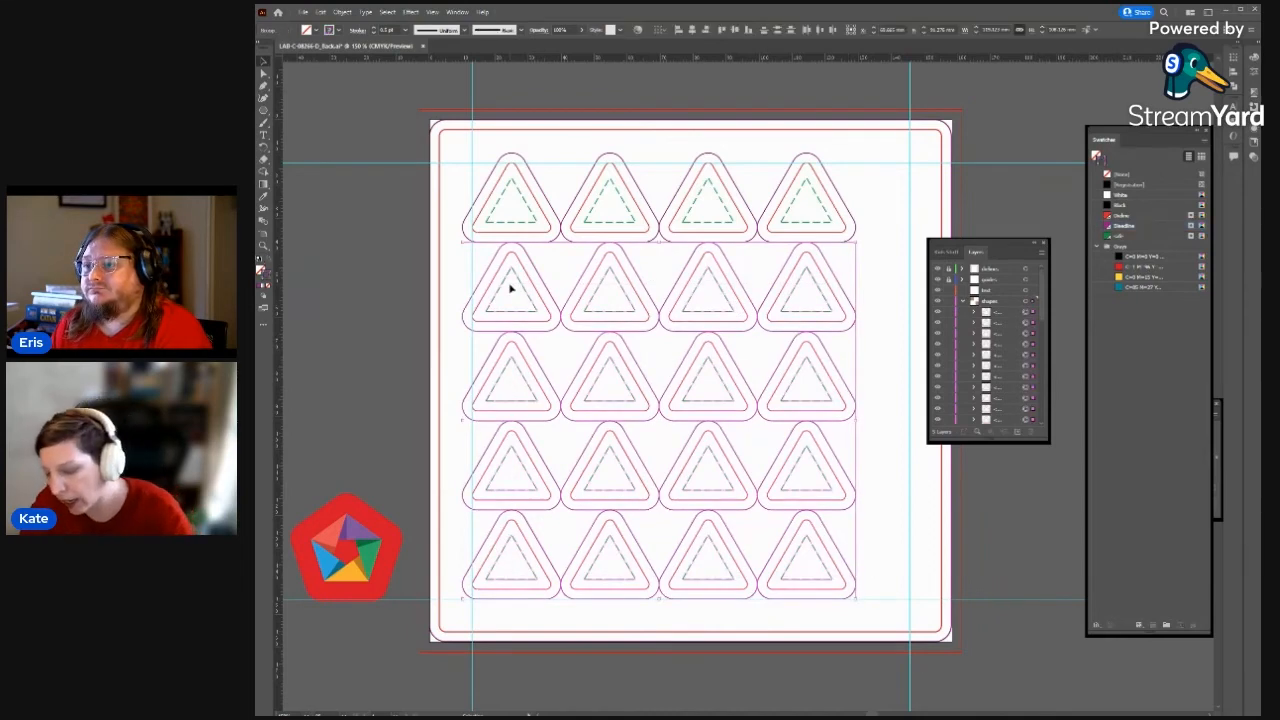
{"action": "key", "text": "Delete"}
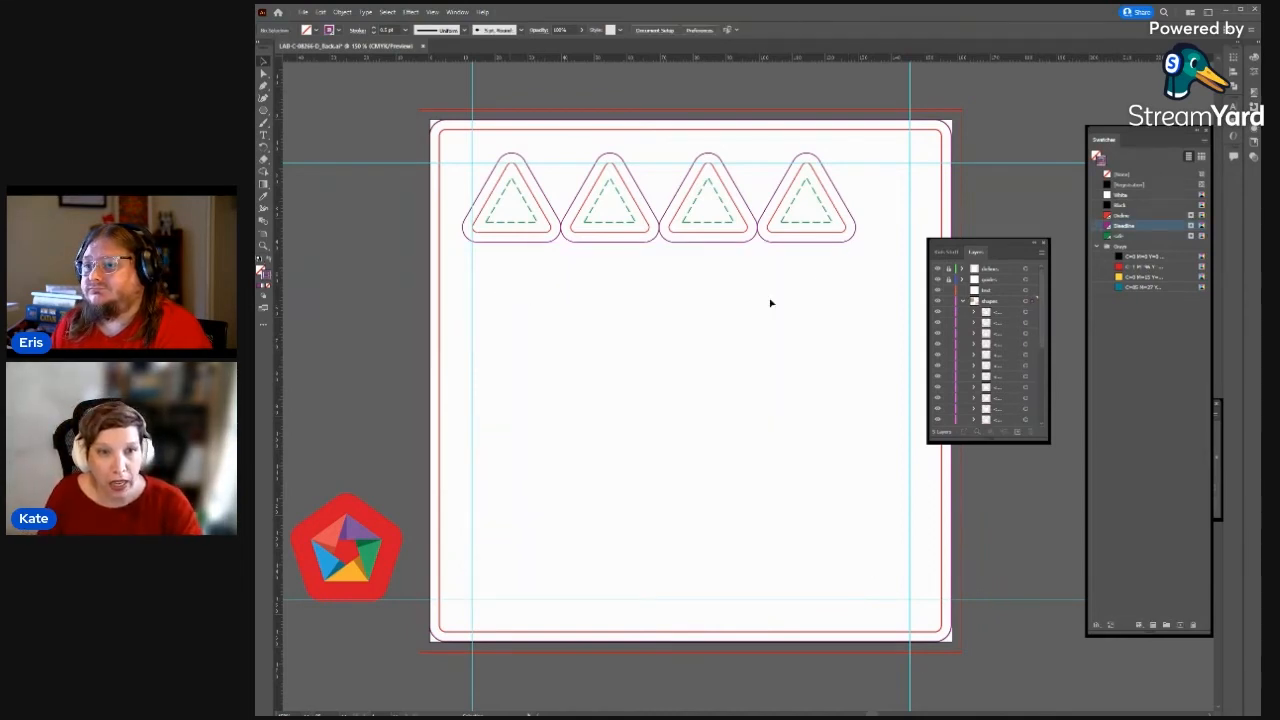
{"action": "left_click_drag", "start_coordinate": [816, 268], "coordinate": [503, 206]}
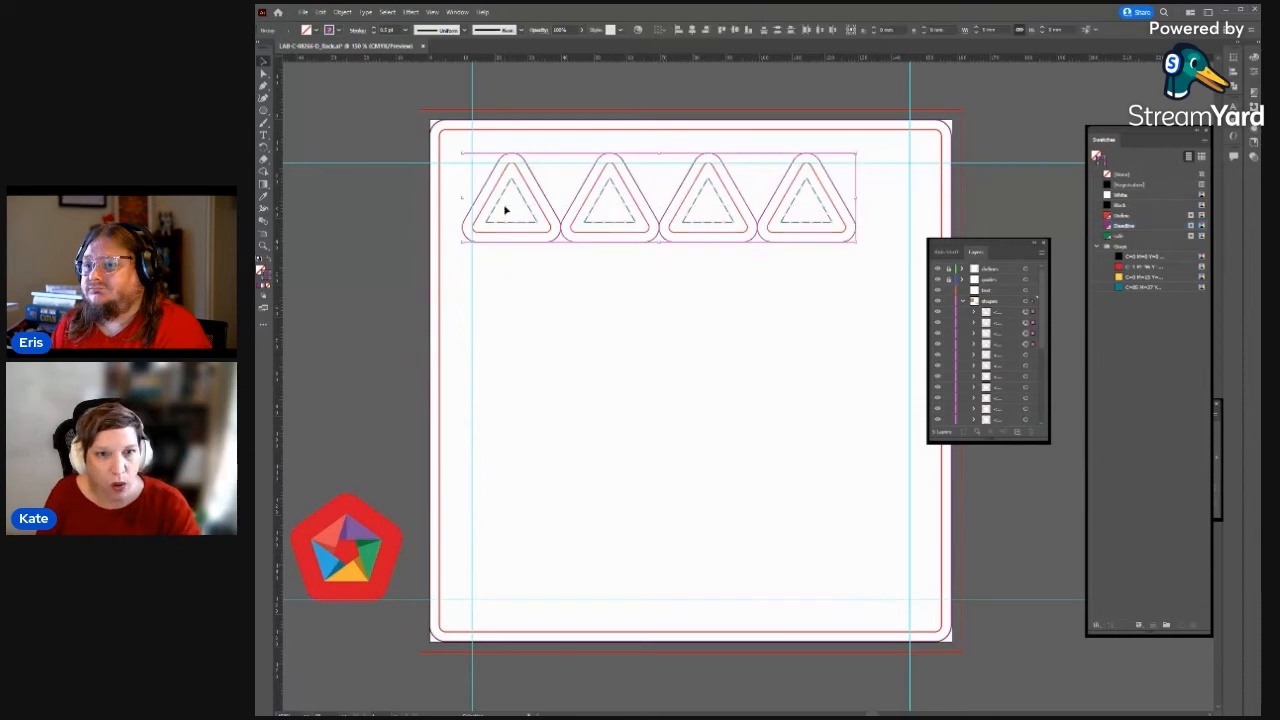
{"action": "left_click", "coordinate": [792, 345]}
- Move the fourth triangle horizontally to the right-hand vertical guide and distribute the four triangles evenly across the row
{"action": "left_click", "coordinate": [800, 222]}
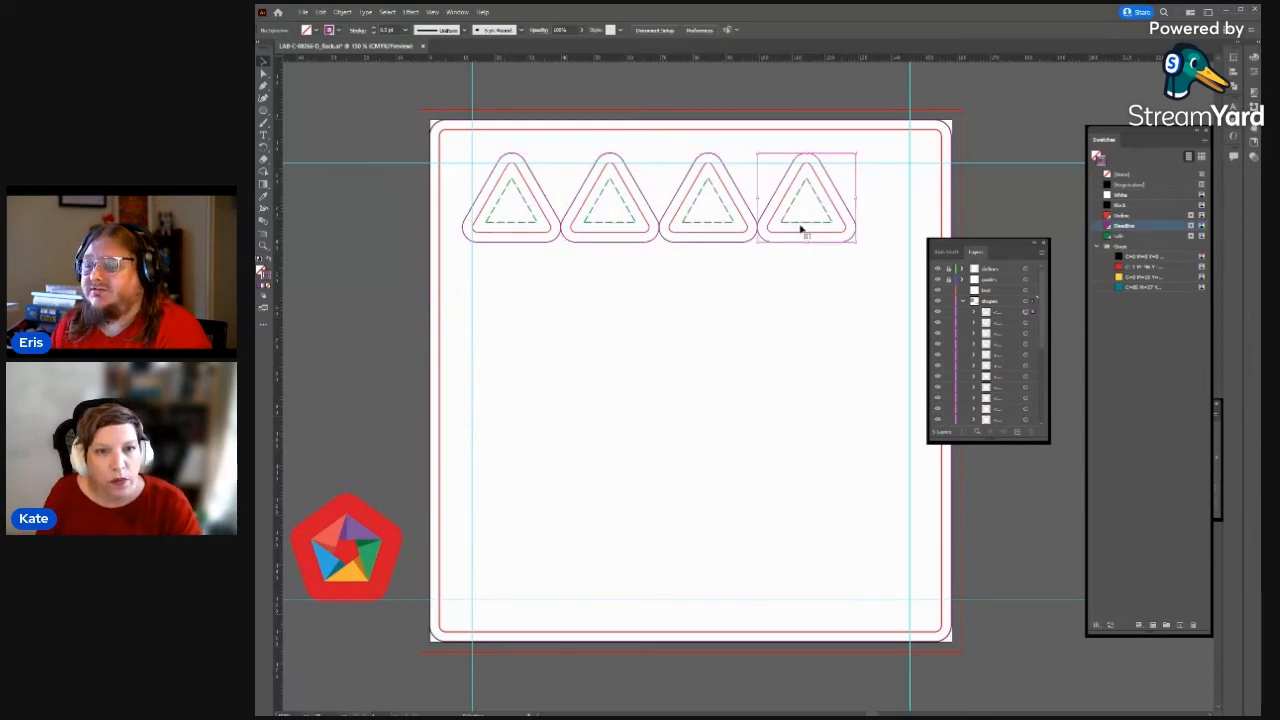
{"action": "left_click_drag", "start_coordinate": [797, 226], "coordinate": [861, 222]}
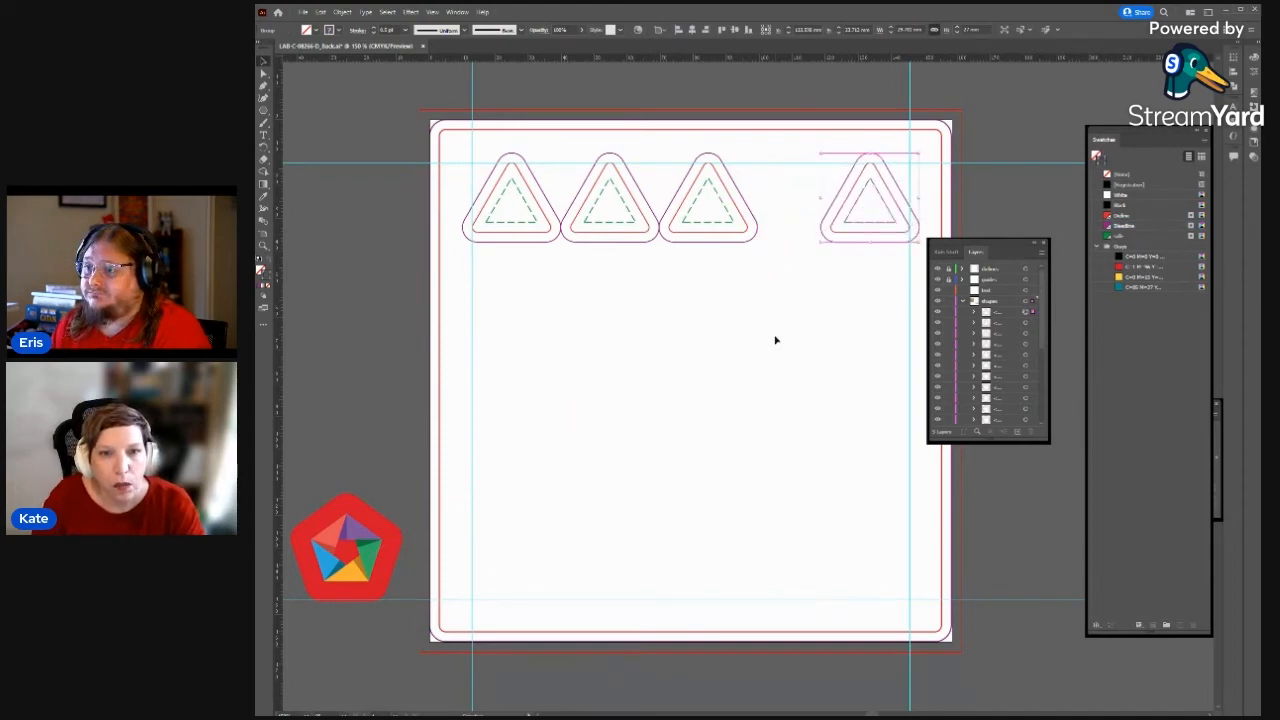
{"action": "left_click", "coordinate": [540, 216], "text": "shift"}
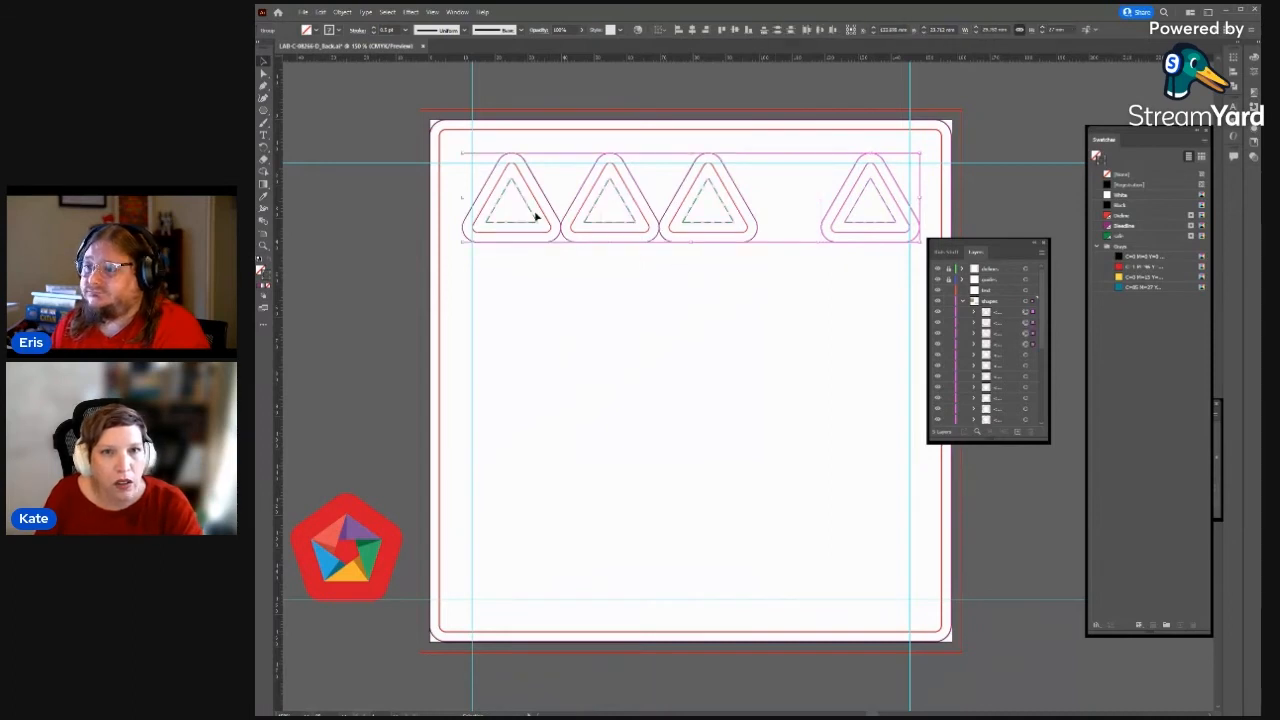
{"action": "left_click", "coordinate": [826, 30]}
{"action": "left_click", "coordinate": [864, 272]}
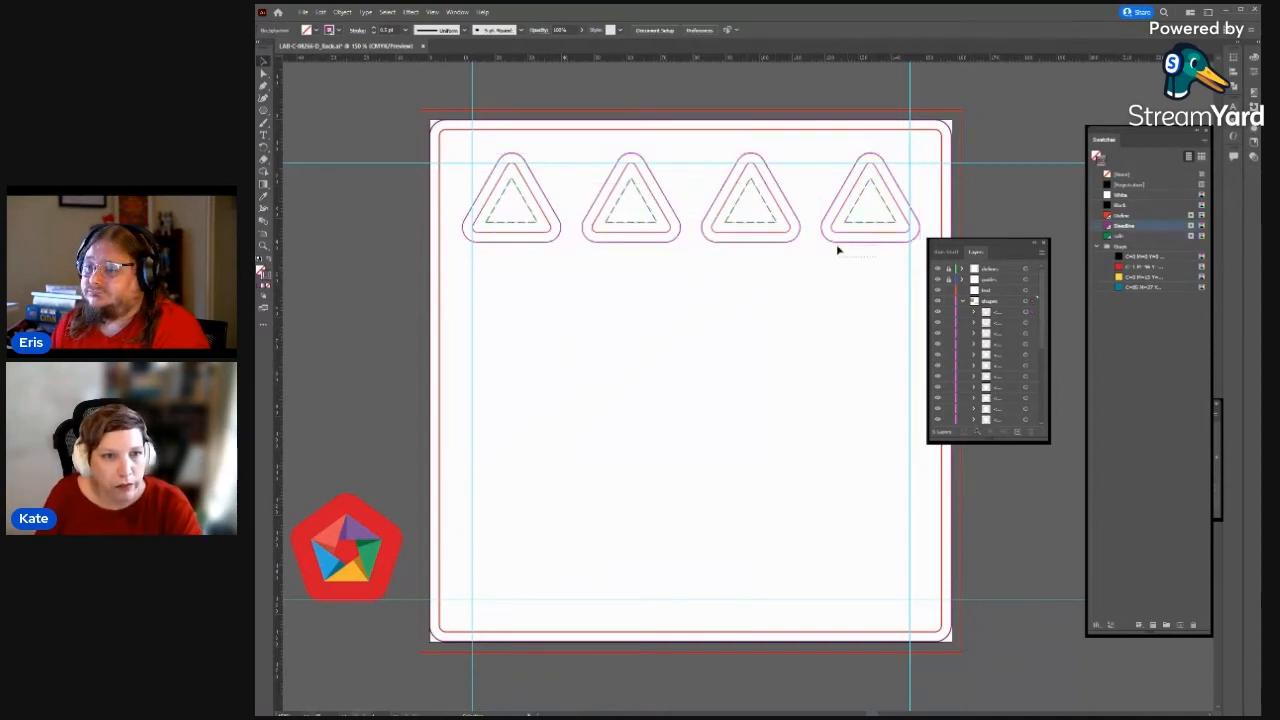
- Duplicate the evenly spaced row of four triangles below and turn the copied row upside down
{"action": "left_click_drag", "start_coordinate": [837, 249], "coordinate": [514, 189]}
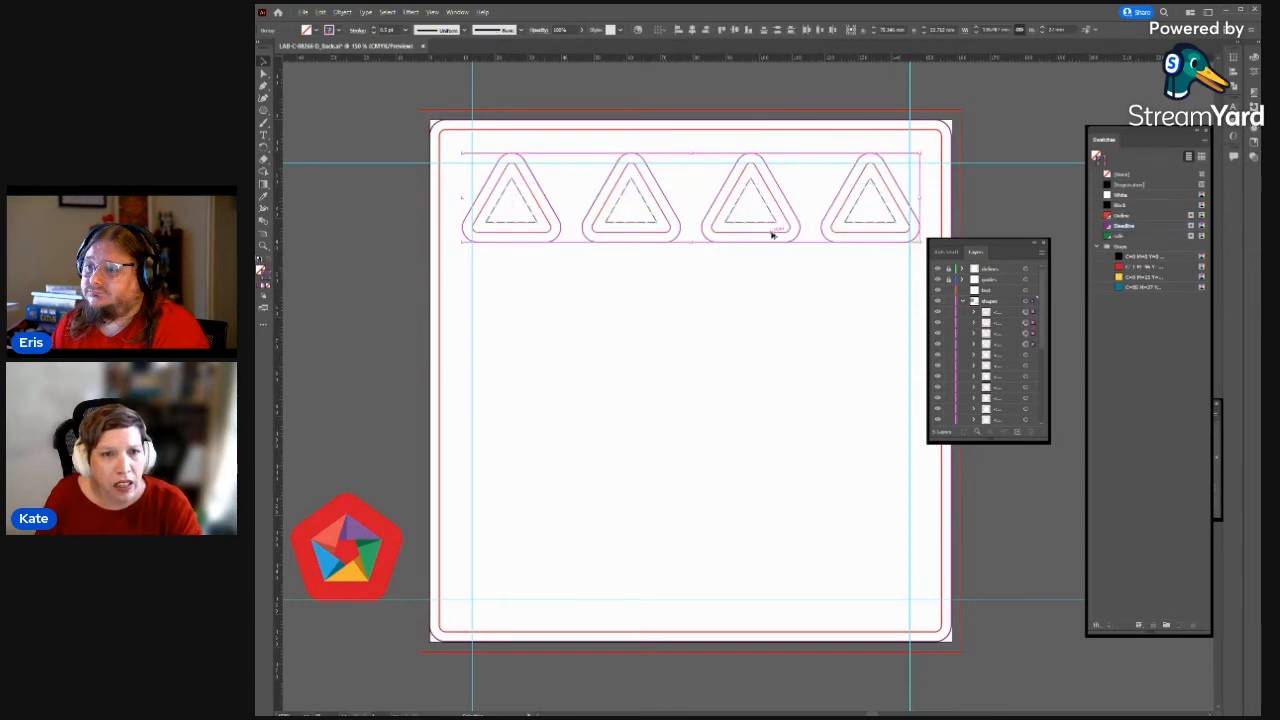
{"action": "left_click_drag", "start_coordinate": [772, 229], "coordinate": [784, 356]}
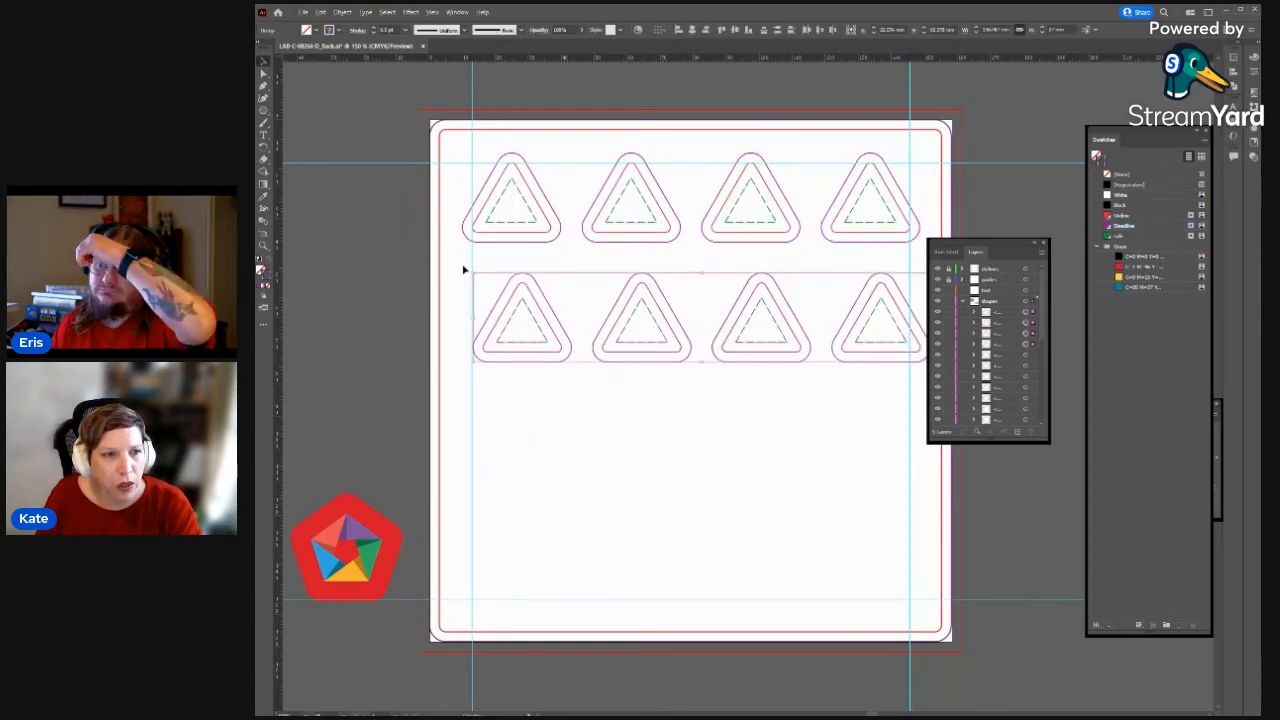
{"action": "left_click_drag", "start_coordinate": [470, 271], "coordinate": [1042, 392]}
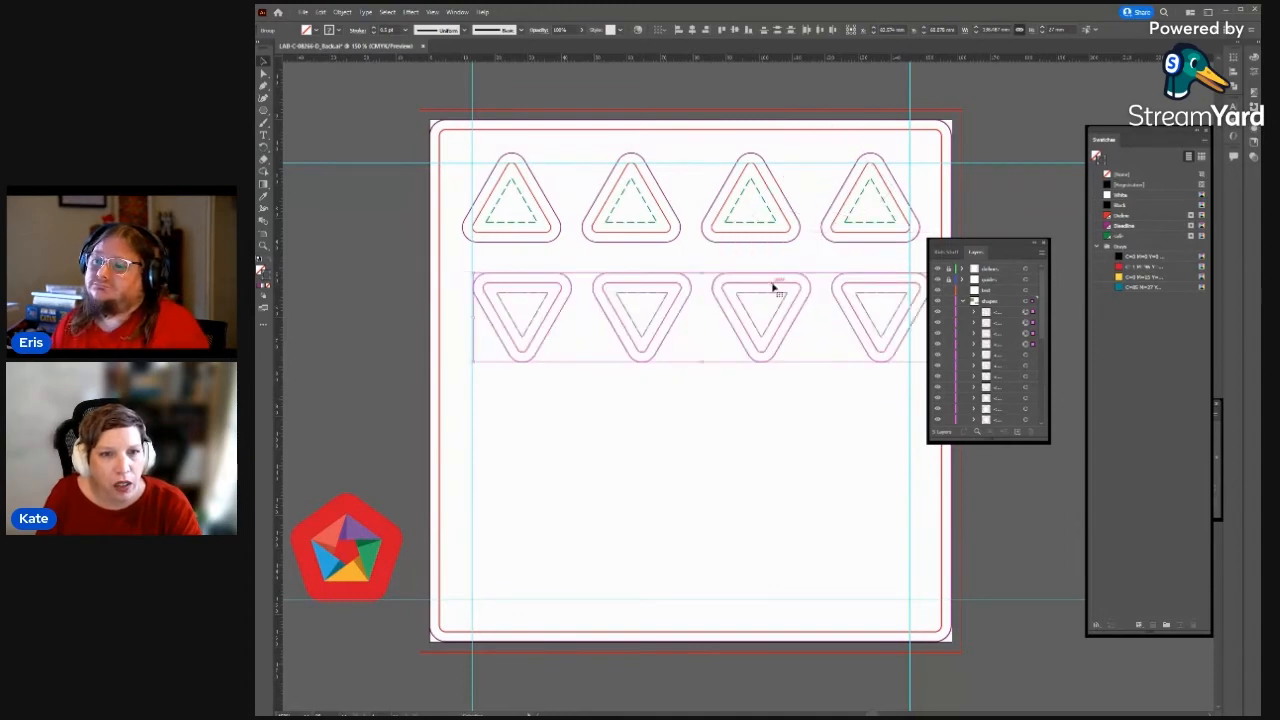
{"action": "left_click", "coordinate": [897, 386]}
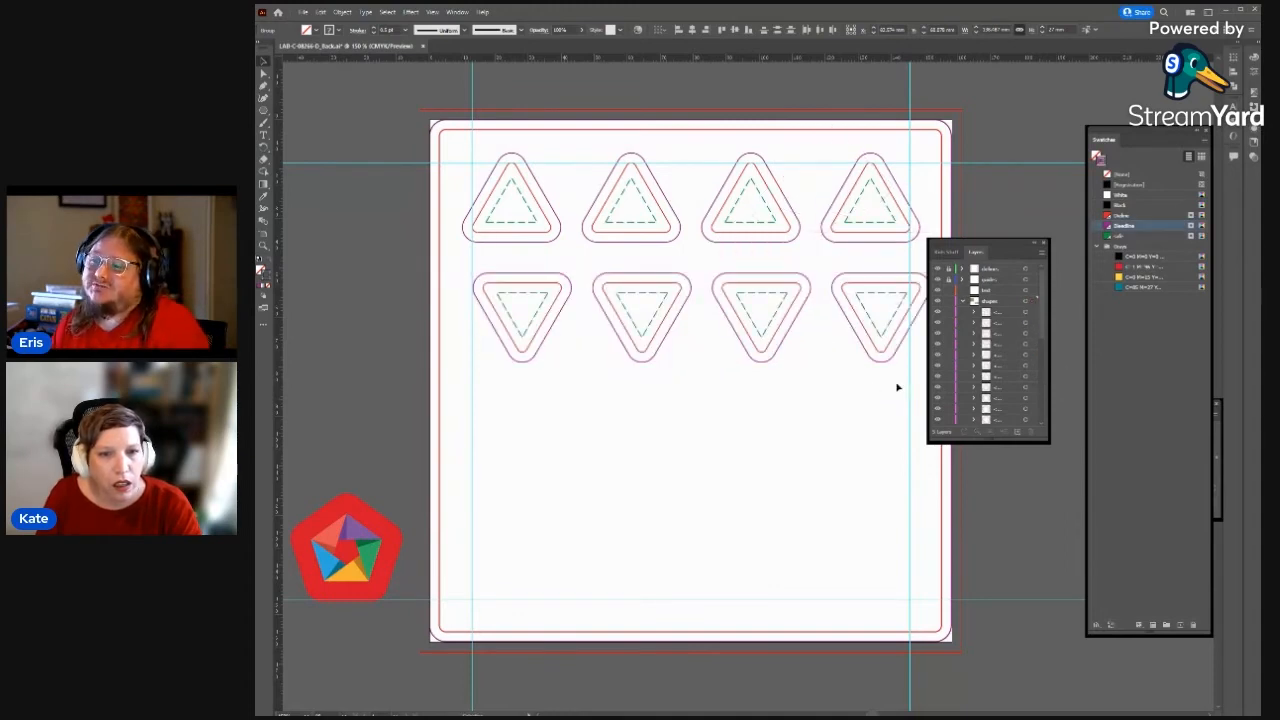
- Delete the rightmost inverted triangle and nest the remaining three in the gaps between the upright triangles
{"action": "left_click", "coordinate": [855, 322]}
{"action": "key", "text": "Delete"}
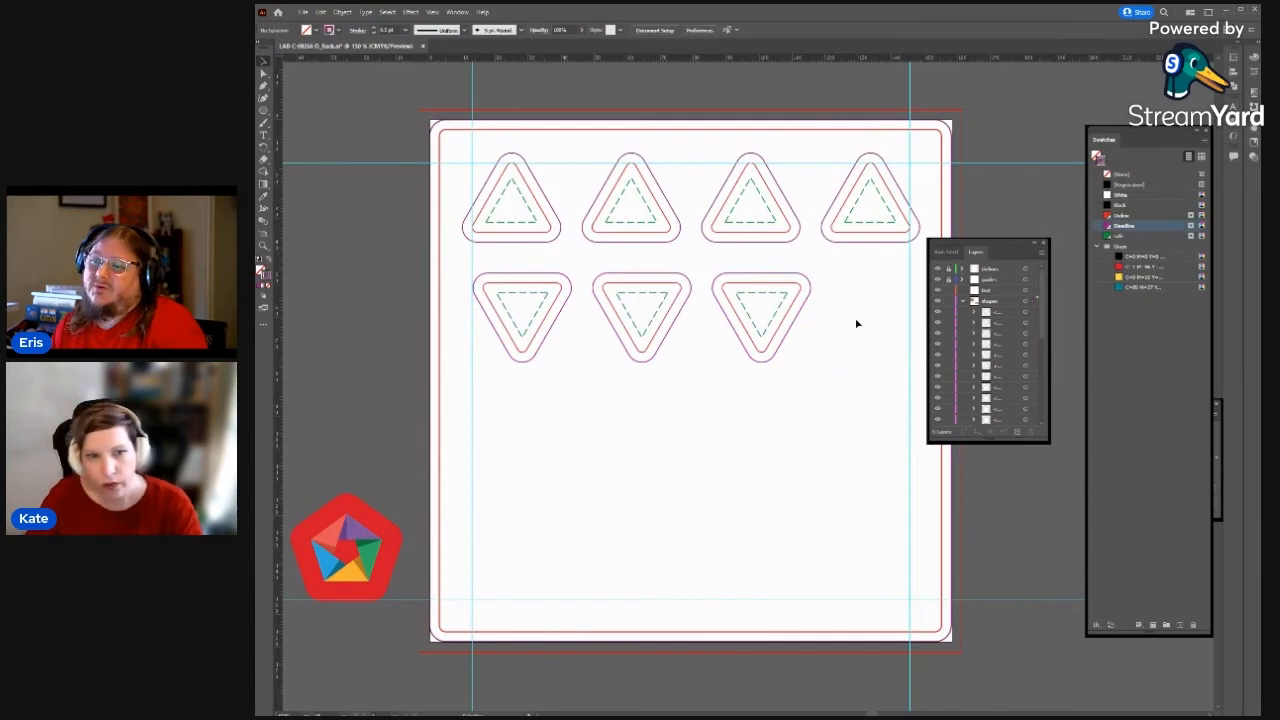
{"action": "left_click", "coordinate": [506, 331]}
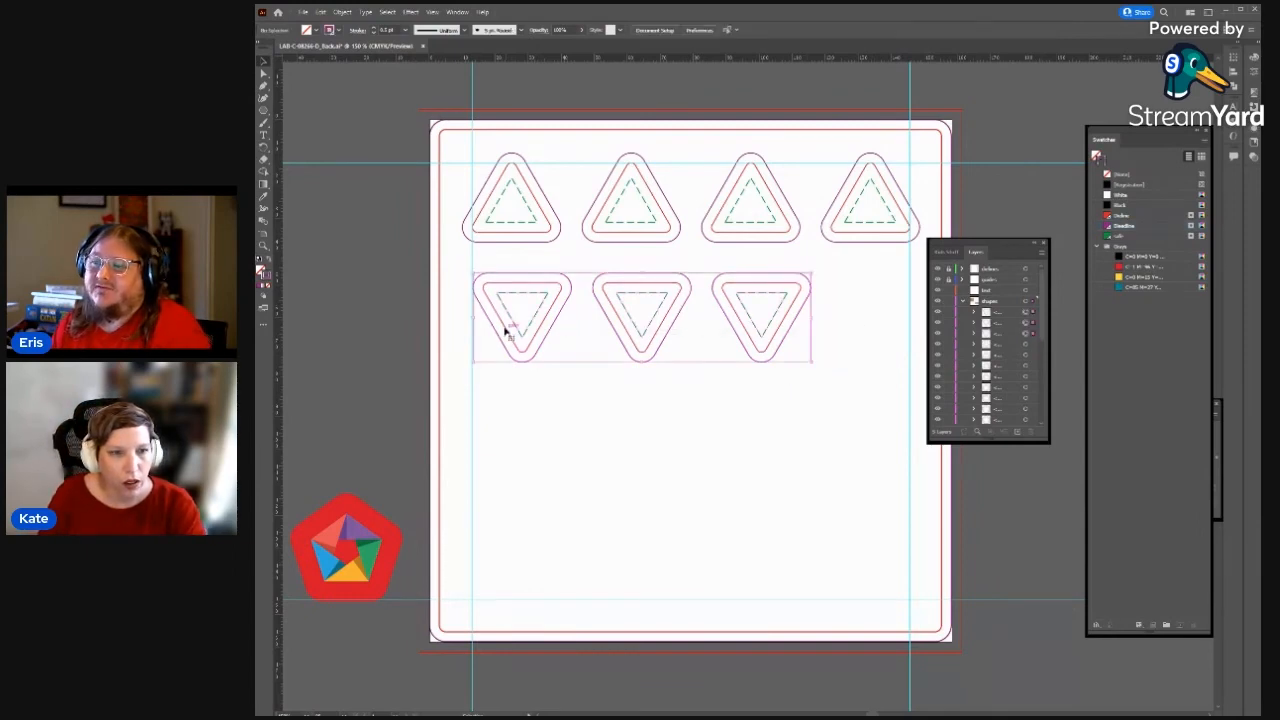
{"action": "left_click_drag", "start_coordinate": [651, 326], "coordinate": [703, 188]}
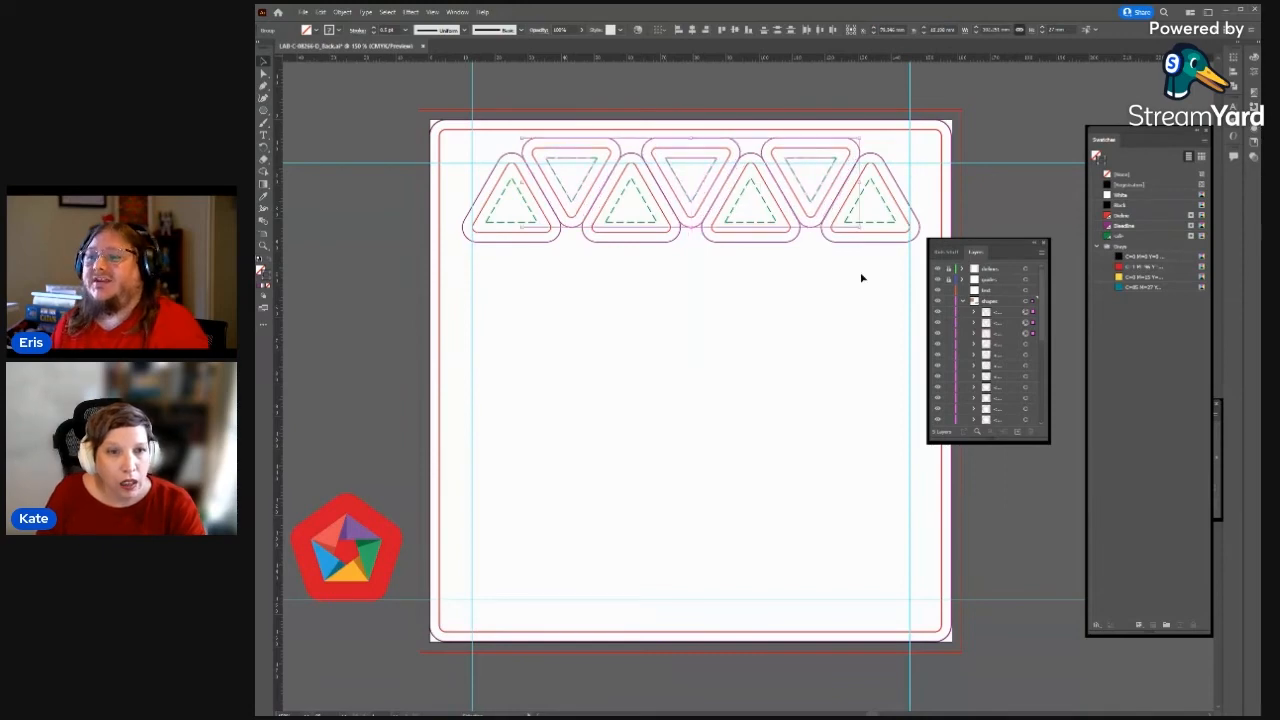
- Shift the nested row of seven triangles slightly down and duplicate it directly below as a touching second row
{"action": "left_click_drag", "start_coordinate": [861, 273], "coordinate": [583, 203]}
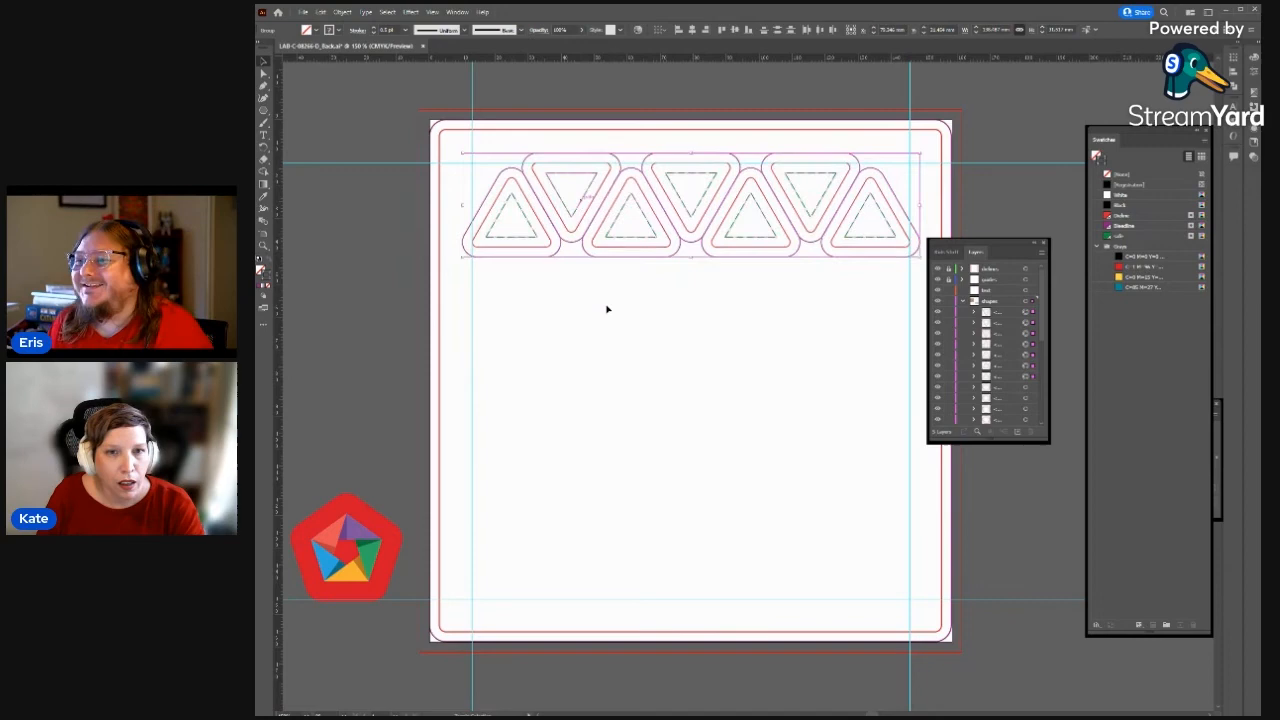
{"action": "left_click", "coordinate": [683, 340]}
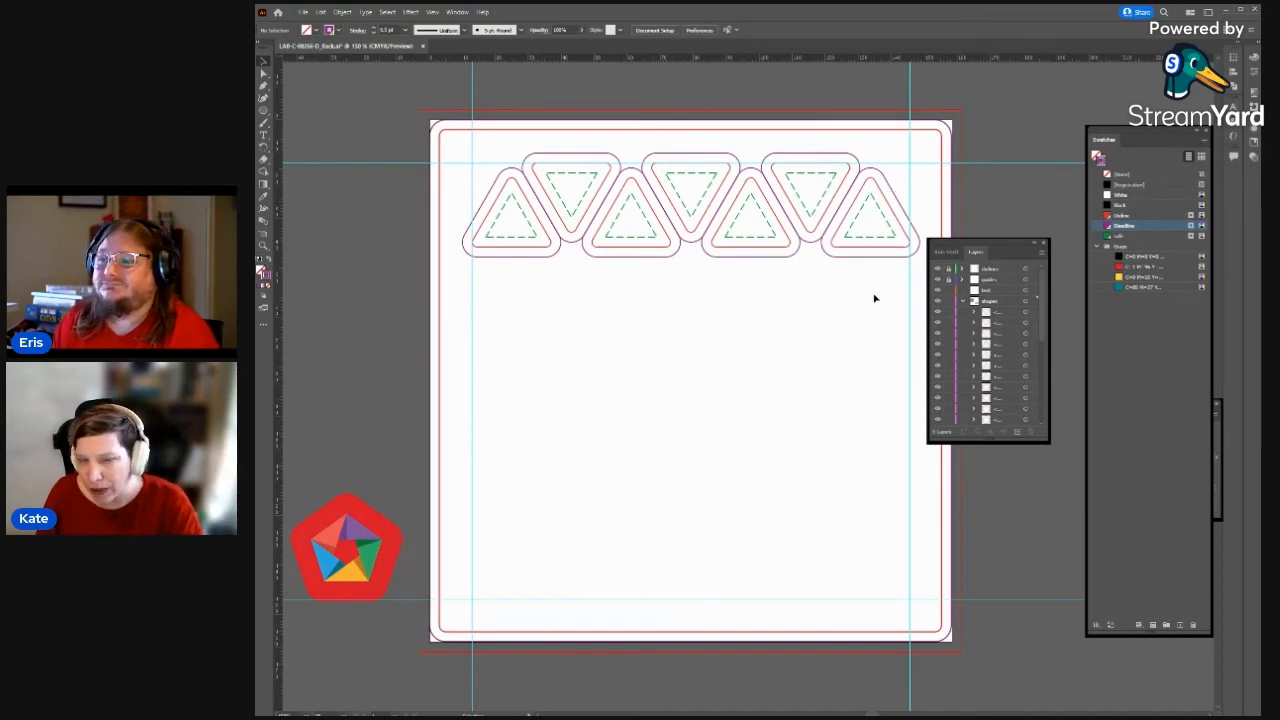
{"action": "left_click", "coordinate": [486, 200]}
{"action": "left_click_drag", "start_coordinate": [631, 169], "coordinate": [614, 277]}
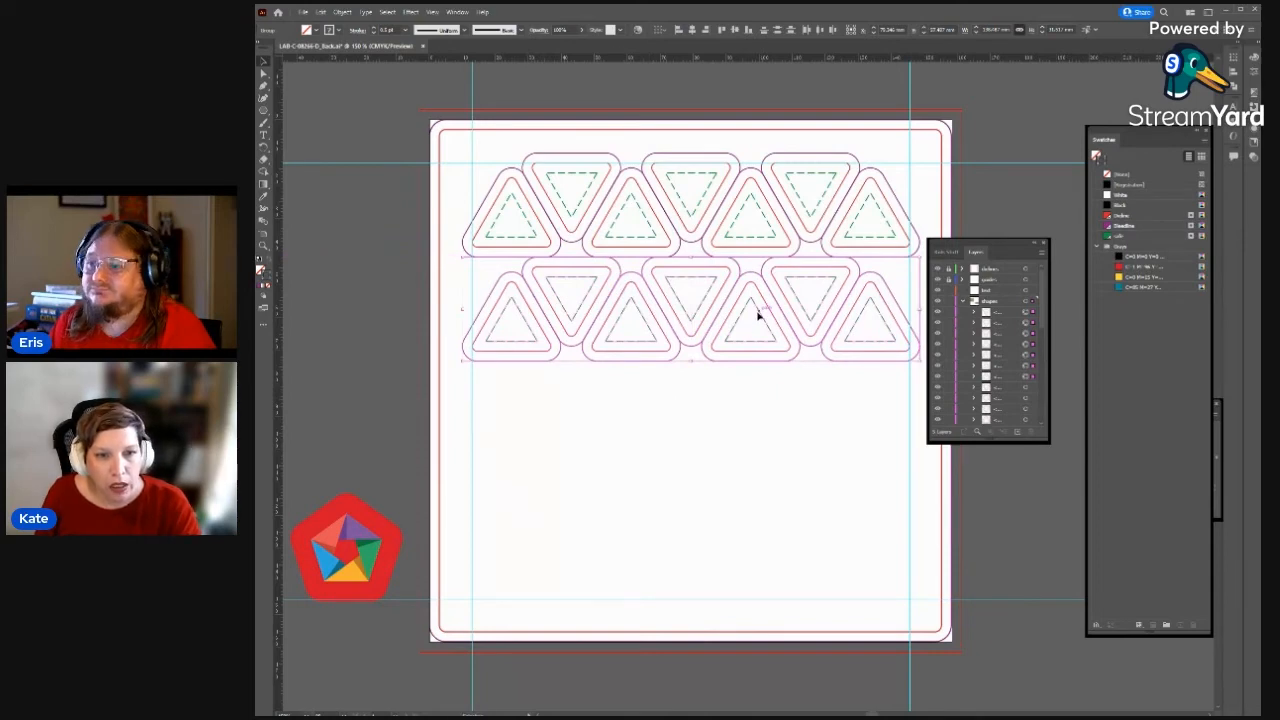
- Try adding a third and fourth nested row by duplication, and delete both added rows
{"action": "left_click_drag", "start_coordinate": [758, 315], "coordinate": [773, 497]}
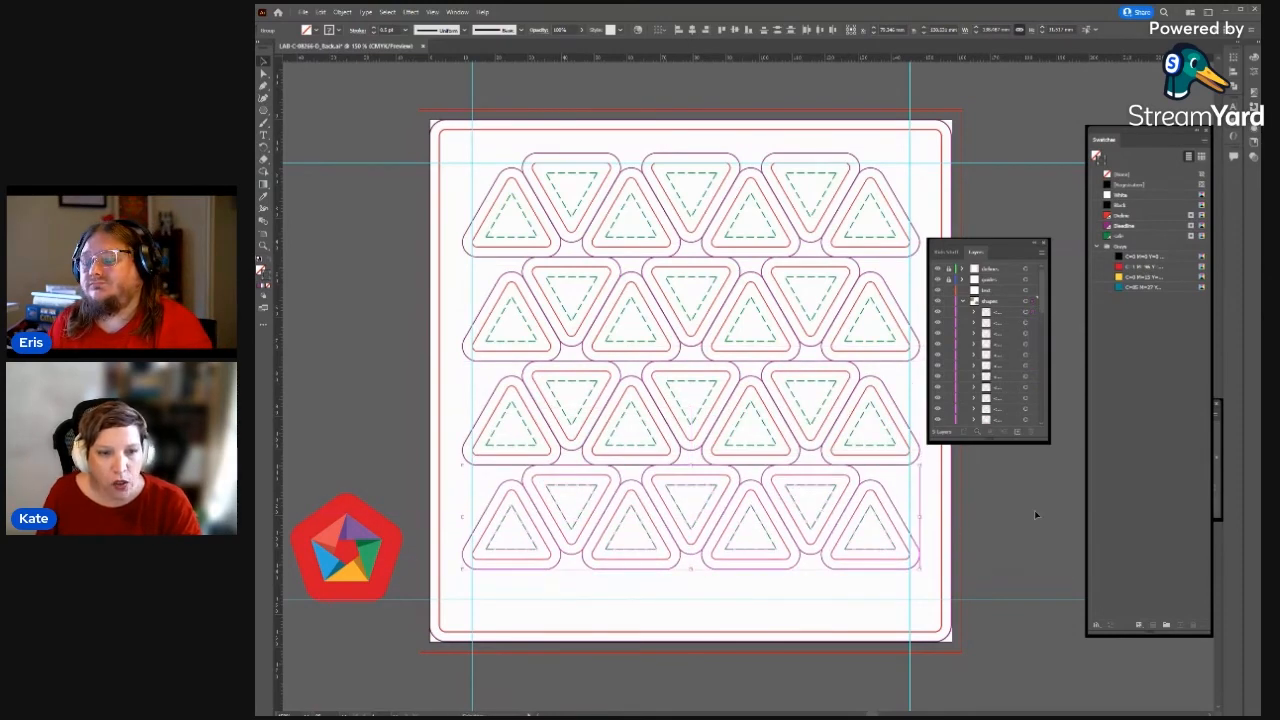
{"action": "left_click", "coordinate": [1036, 515]}
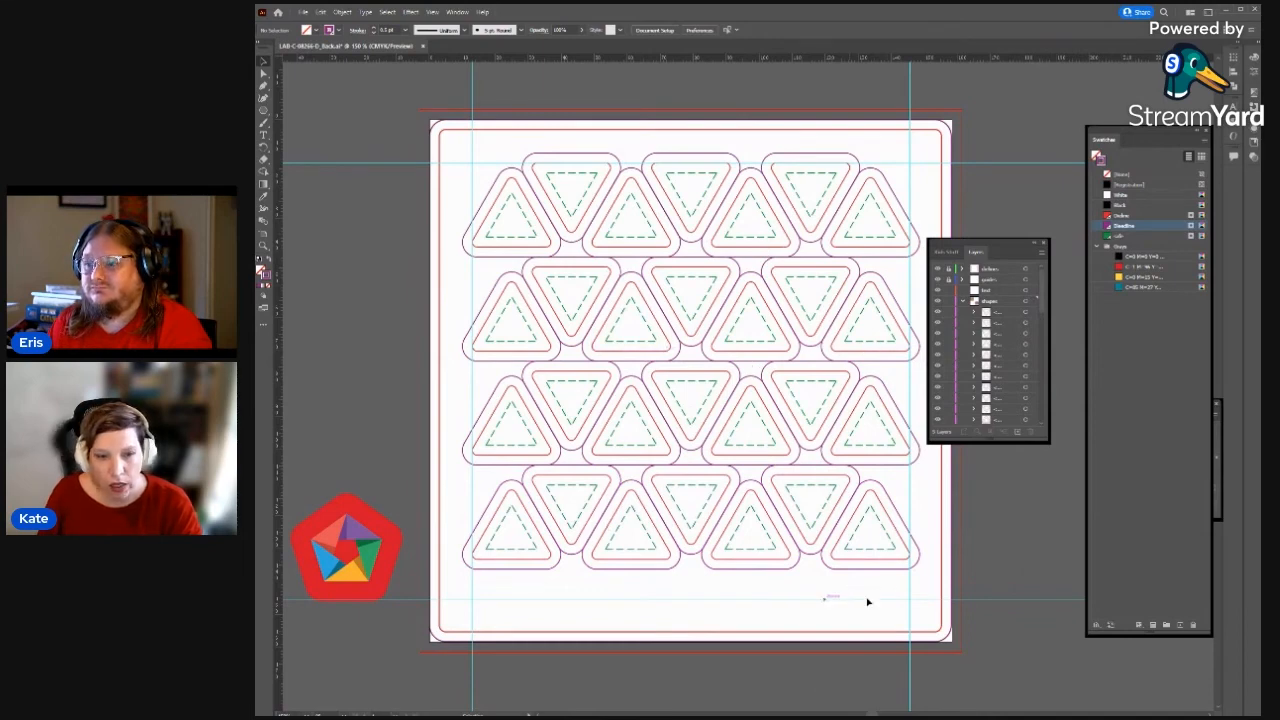
{"action": "left_click_drag", "start_coordinate": [876, 583], "coordinate": [500, 392]}
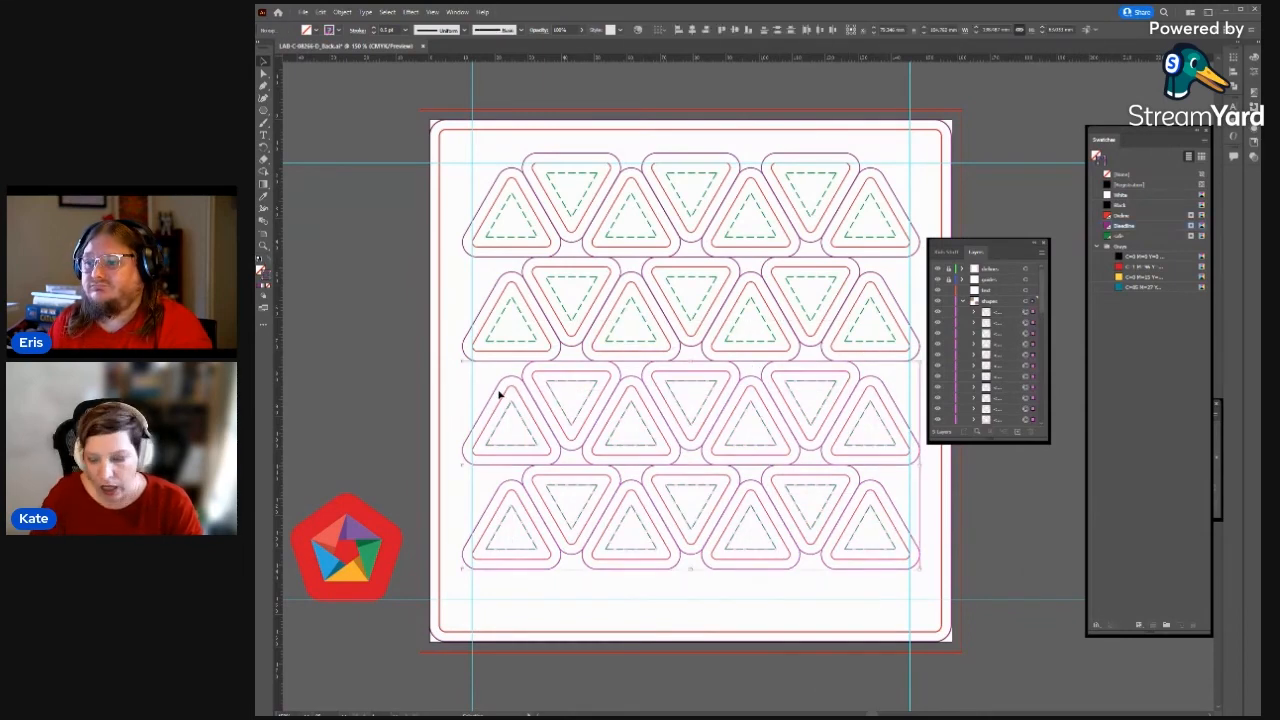
{"action": "key", "text": "Delete"}
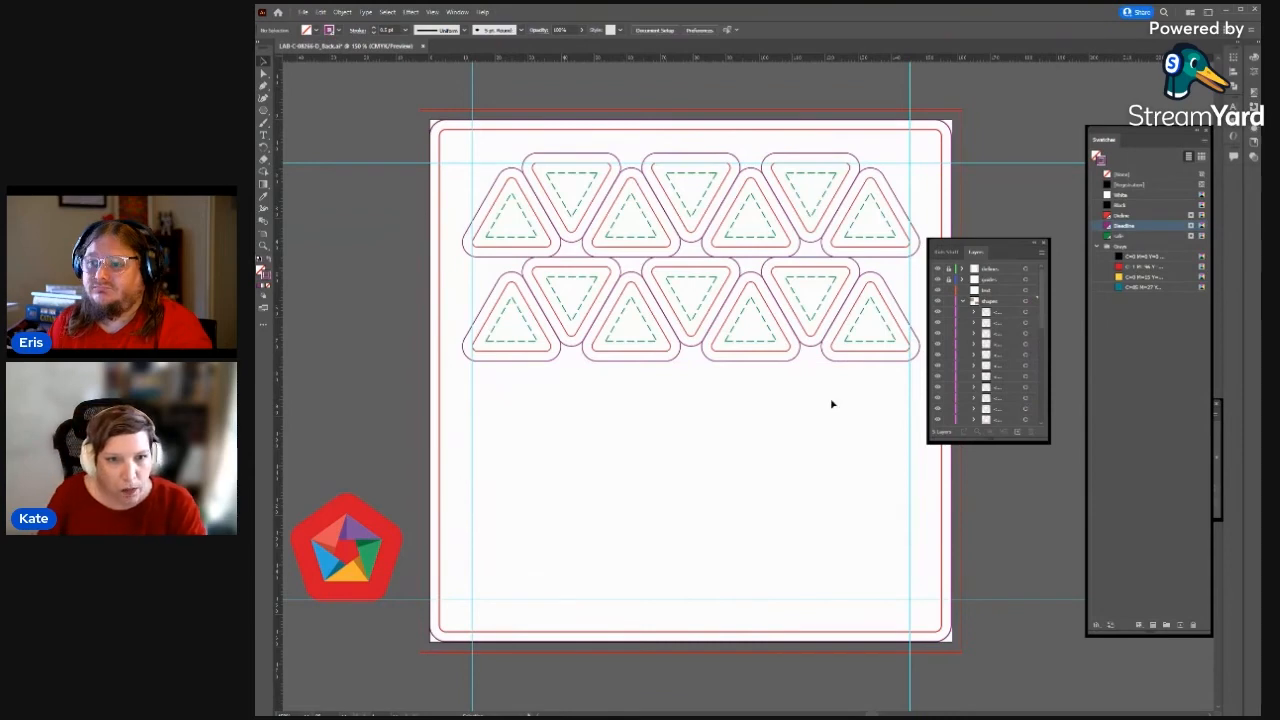
- Rotate the second nested row of triangles by 180 degrees so its orientation mirrors the first row
{"action": "left_click_drag", "start_coordinate": [871, 380], "coordinate": [505, 295]}
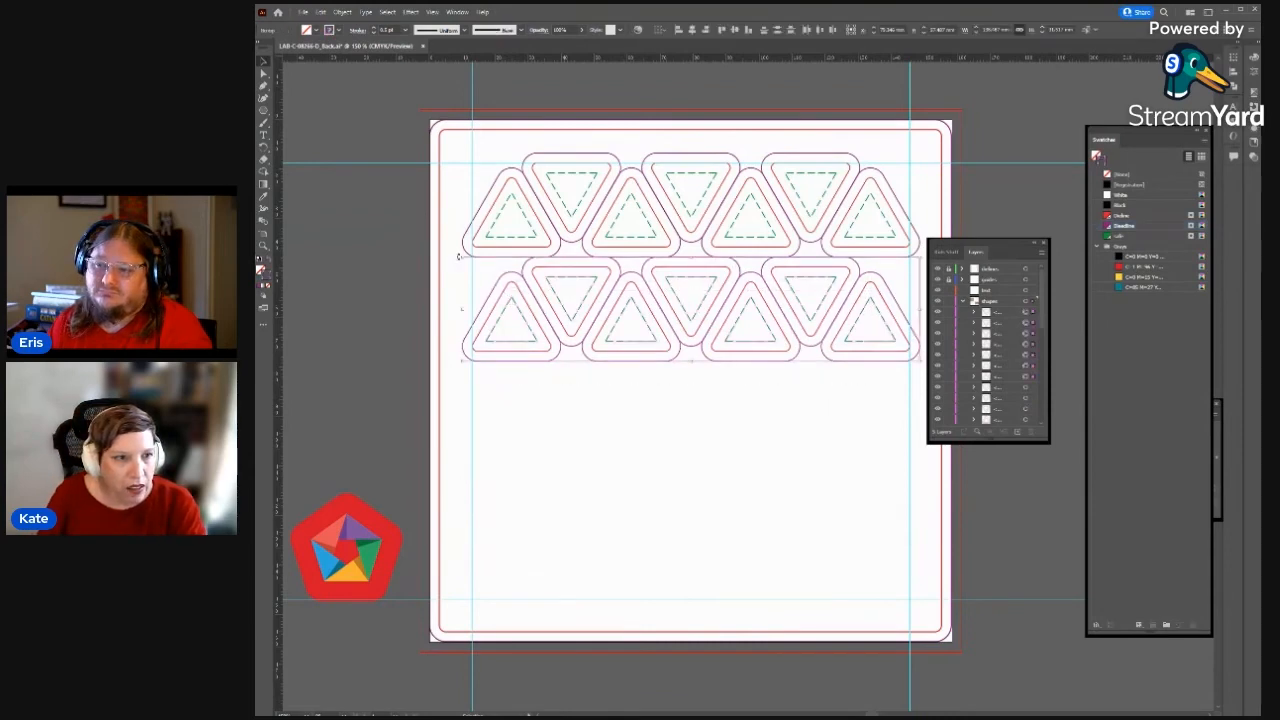
{"action": "left_click_drag", "start_coordinate": [458, 256], "coordinate": [823, 366]}
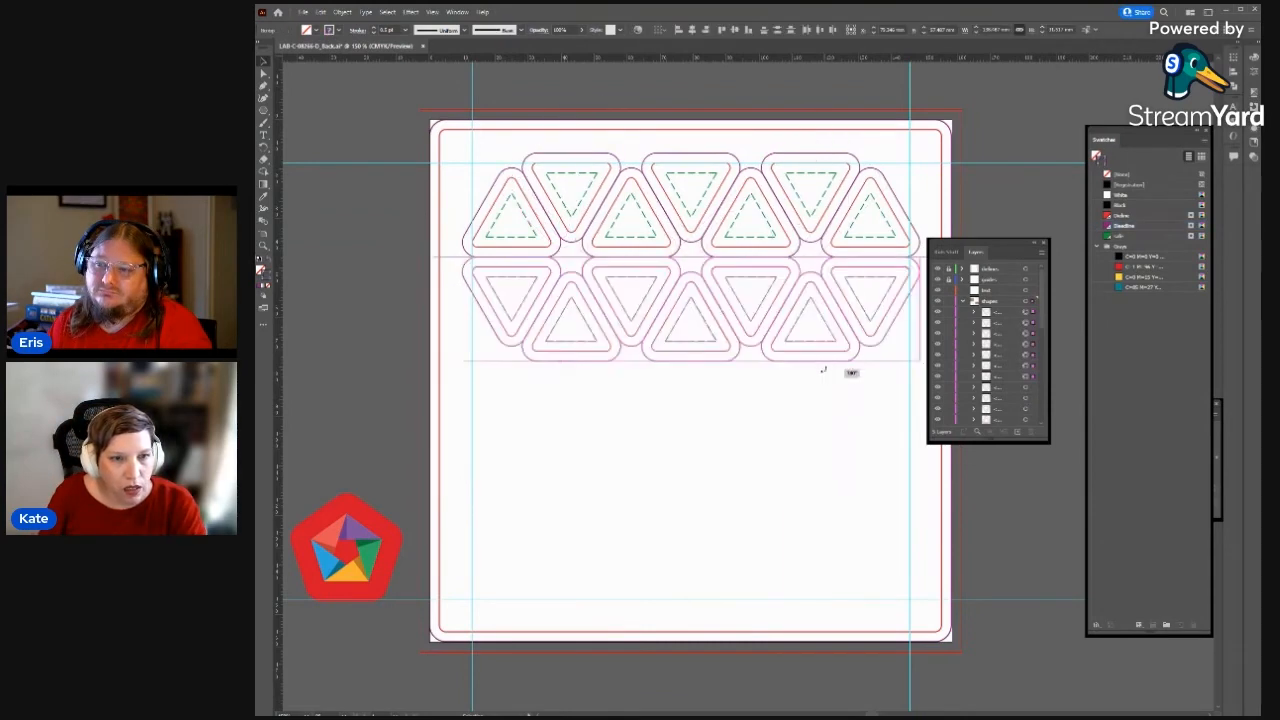
{"action": "left_click", "coordinate": [791, 429]}
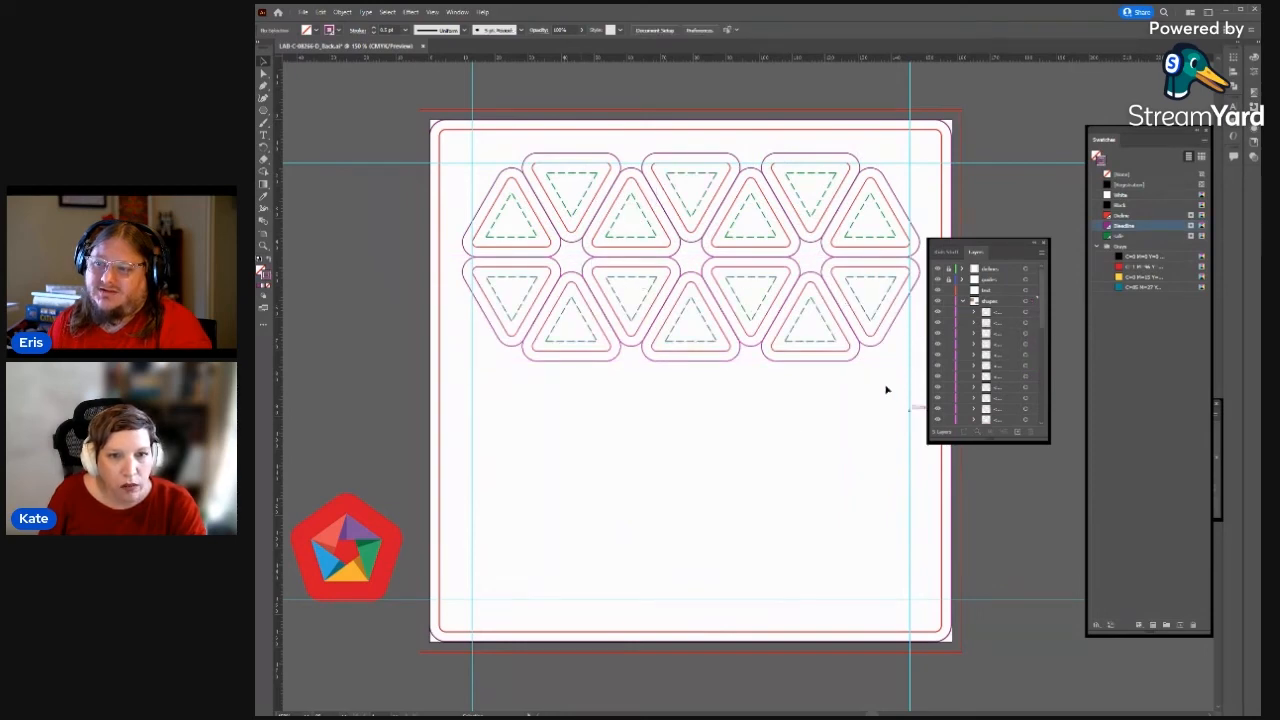
- Try duplicating both rows downward to form four rows, and undo back to before the second row's rotation
{"action": "left_click_drag", "start_coordinate": [878, 376], "coordinate": [503, 208]}
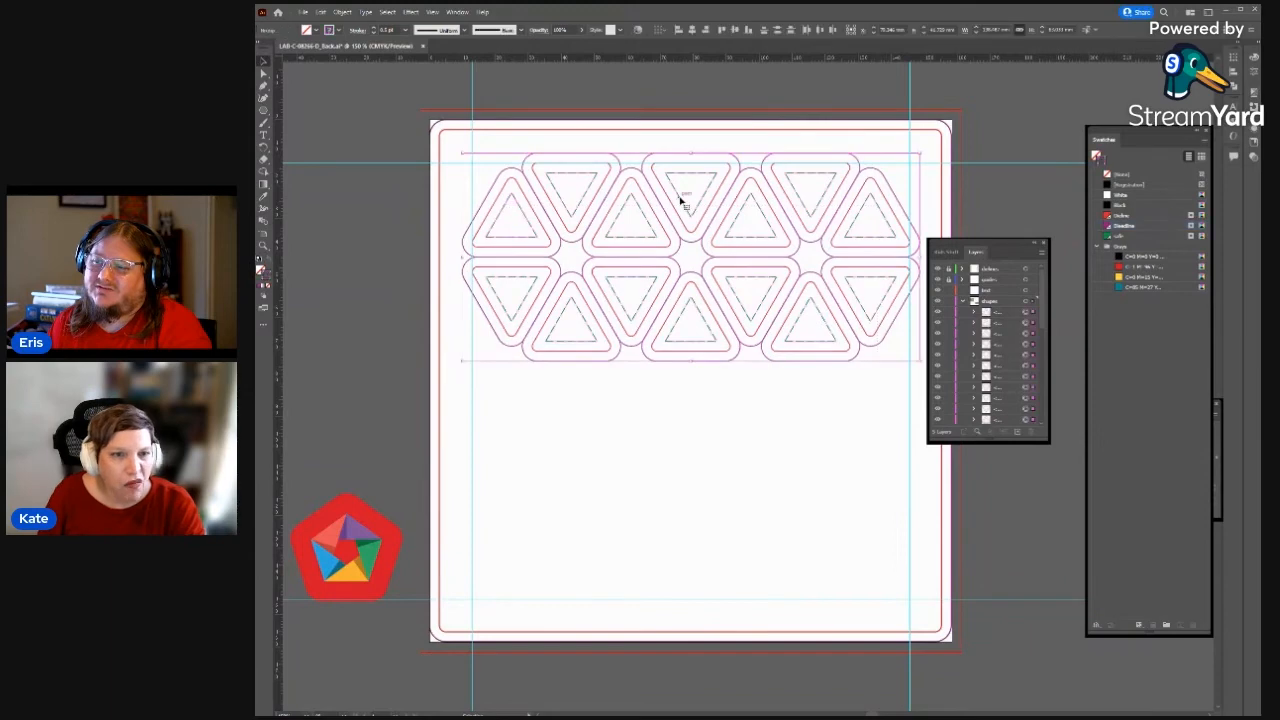
{"action": "left_click_drag", "start_coordinate": [680, 200], "coordinate": [673, 419]}
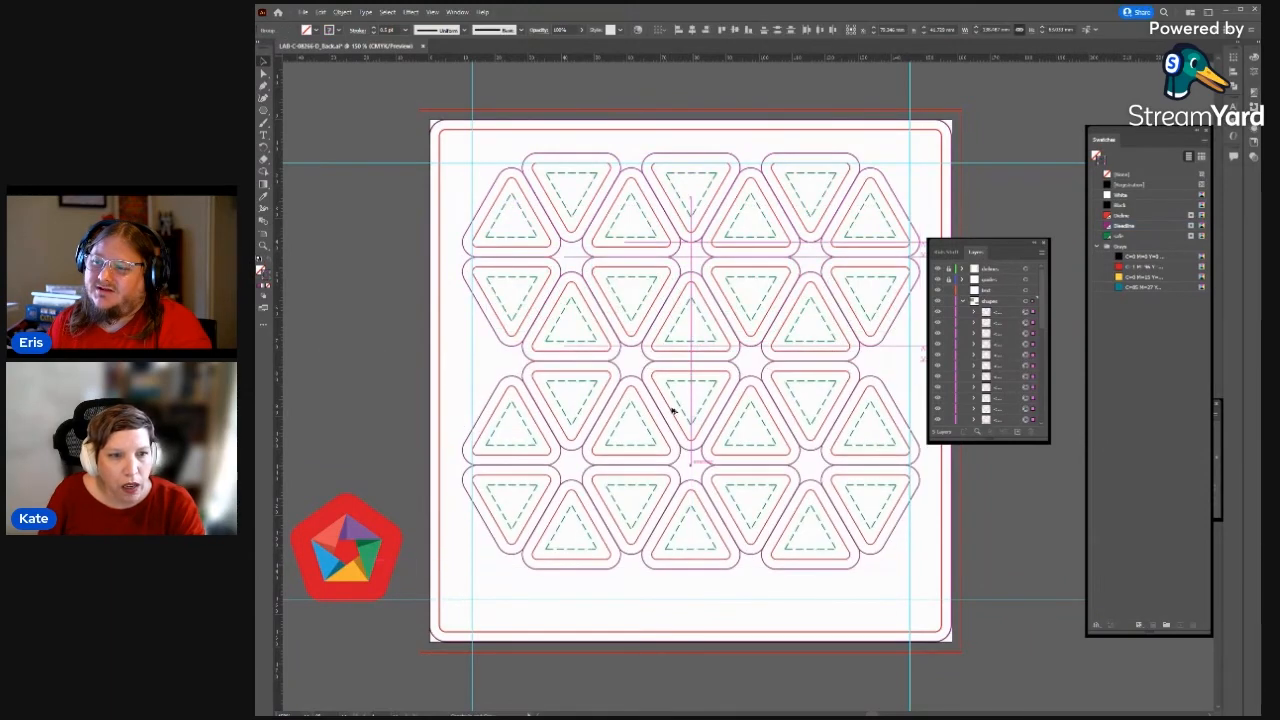
{"action": "left_click", "coordinate": [1050, 491]}
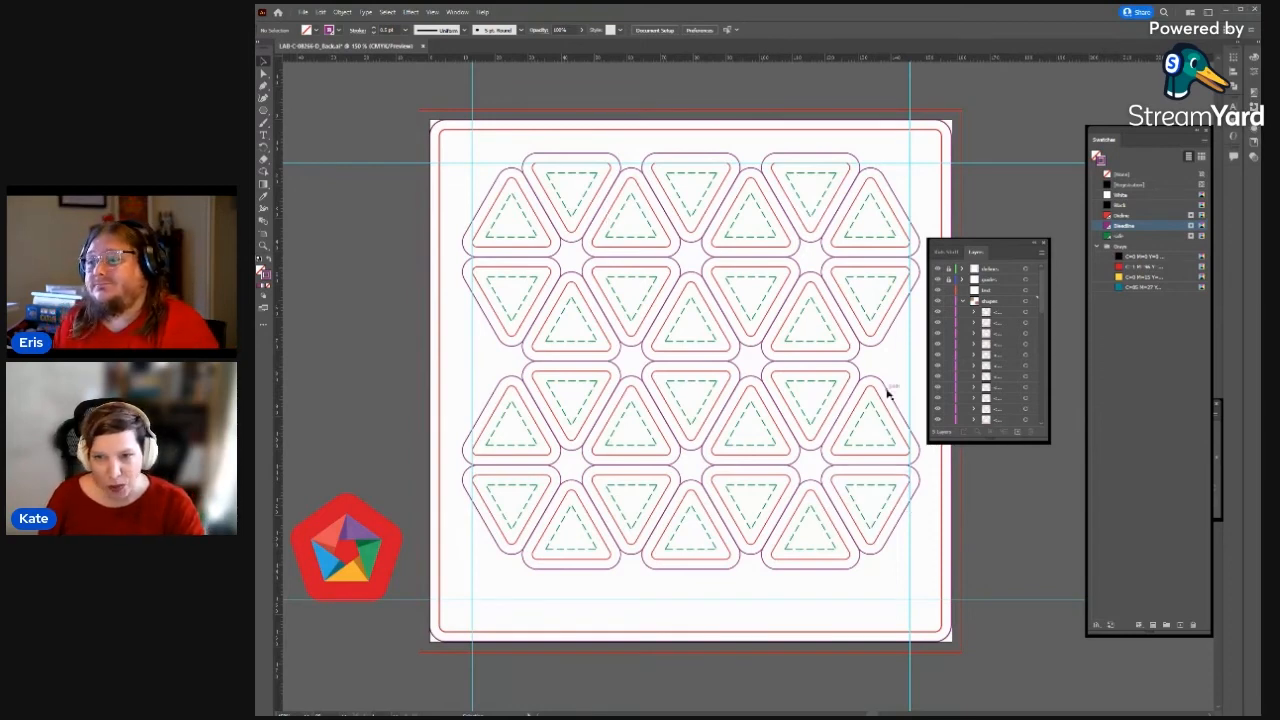
{"action": "key", "text": "ctrl+z"}
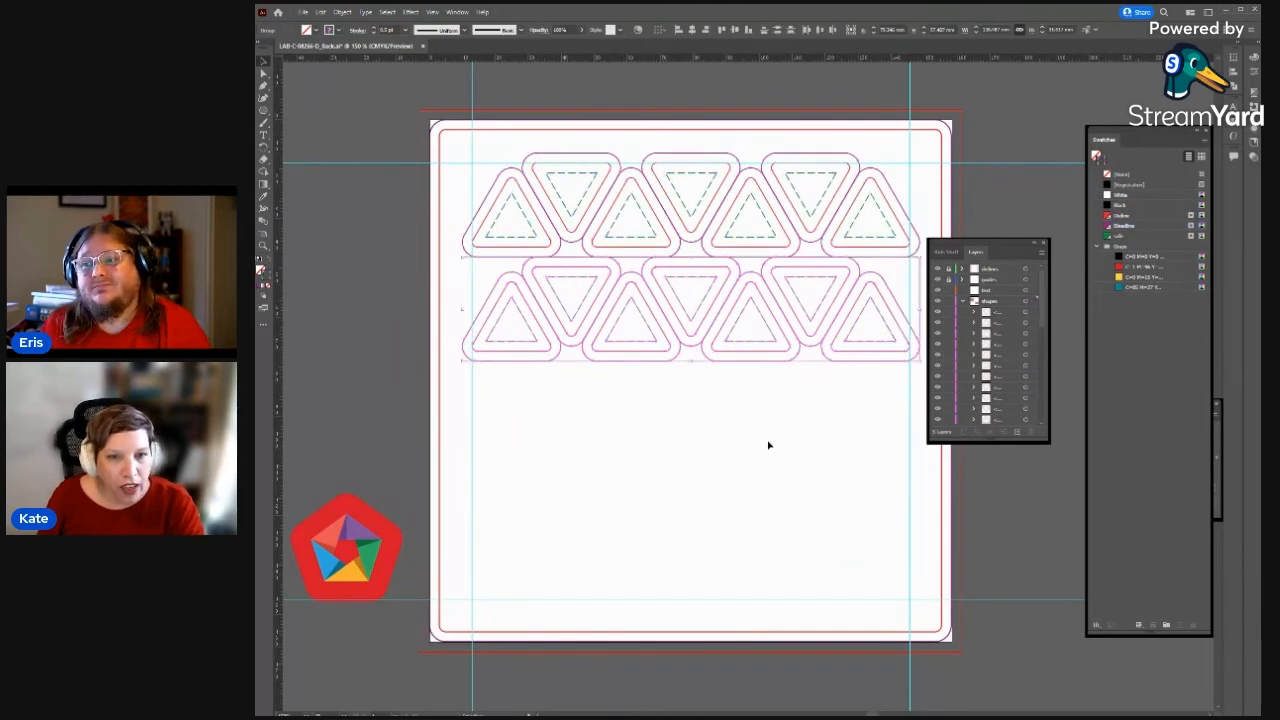
- Duplicate both nested rows of triangles directly below to make four touching rows
{"action": "left_click_drag", "start_coordinate": [880, 386], "coordinate": [600, 177]}
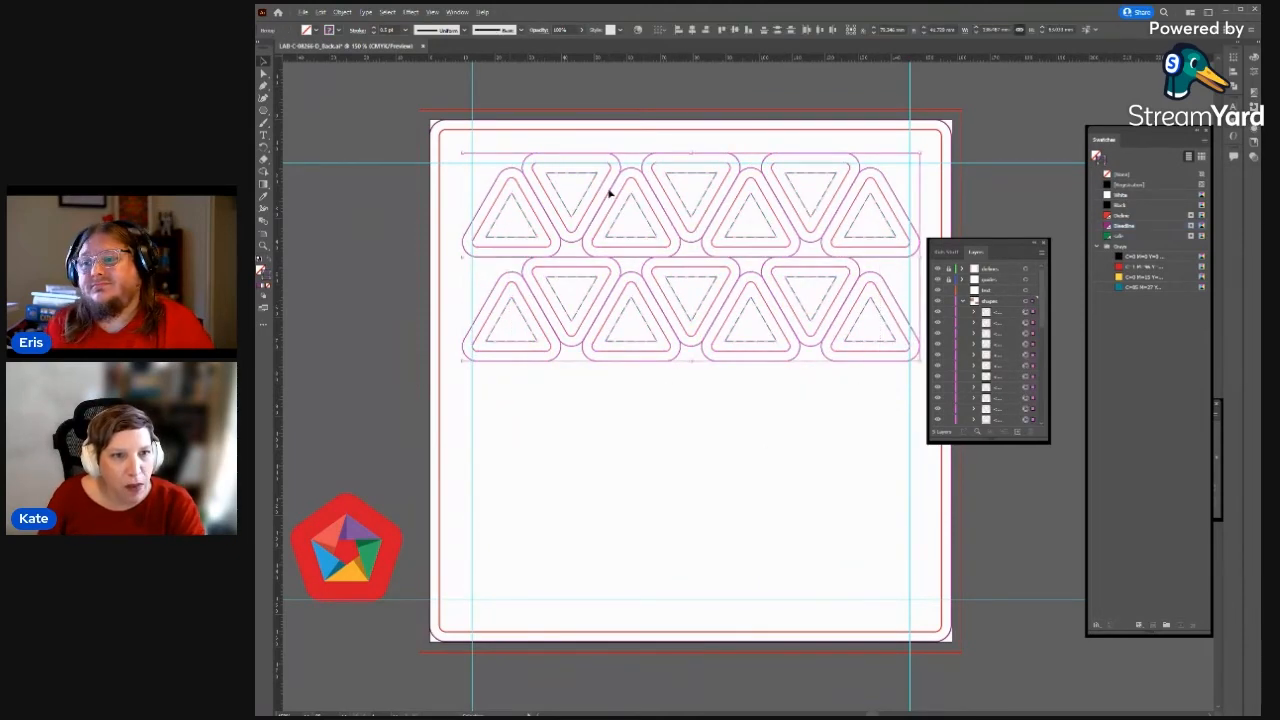
{"action": "left_click_drag", "start_coordinate": [618, 361], "coordinate": [615, 383]}
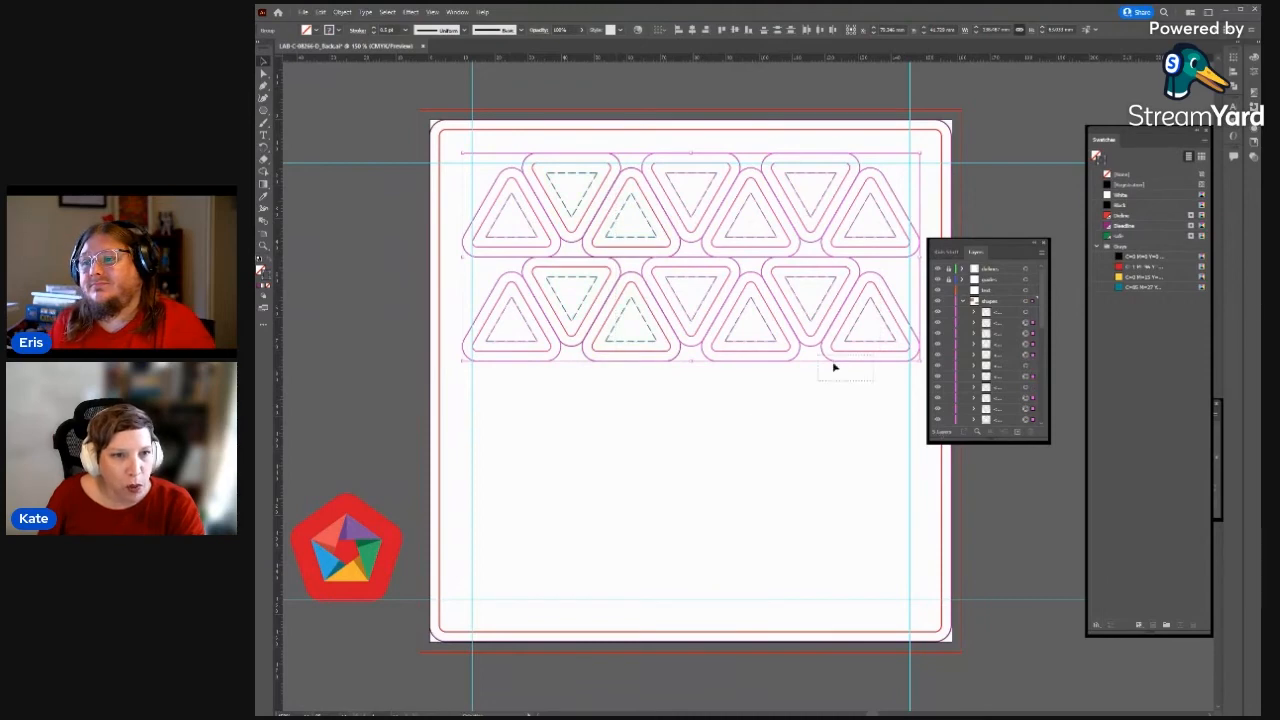
{"action": "left_click_drag", "start_coordinate": [834, 366], "coordinate": [494, 205]}
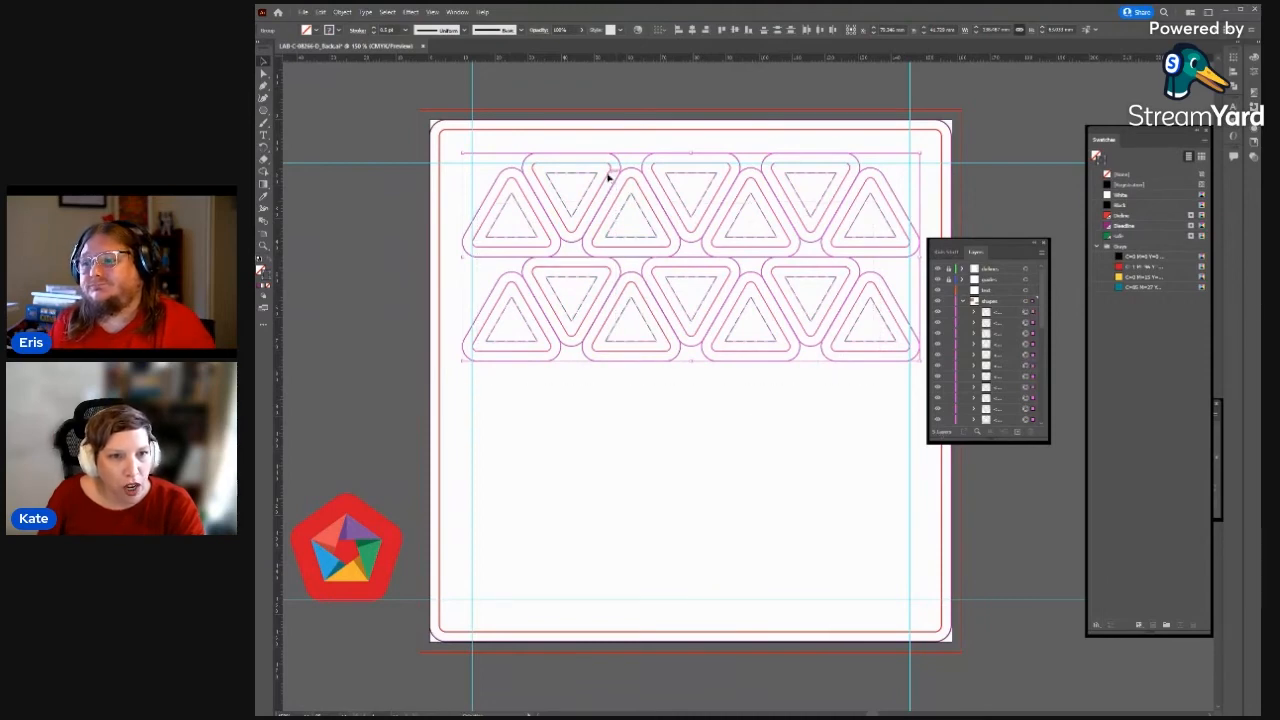
{"action": "left_click_drag", "start_coordinate": [608, 177], "coordinate": [605, 385]}
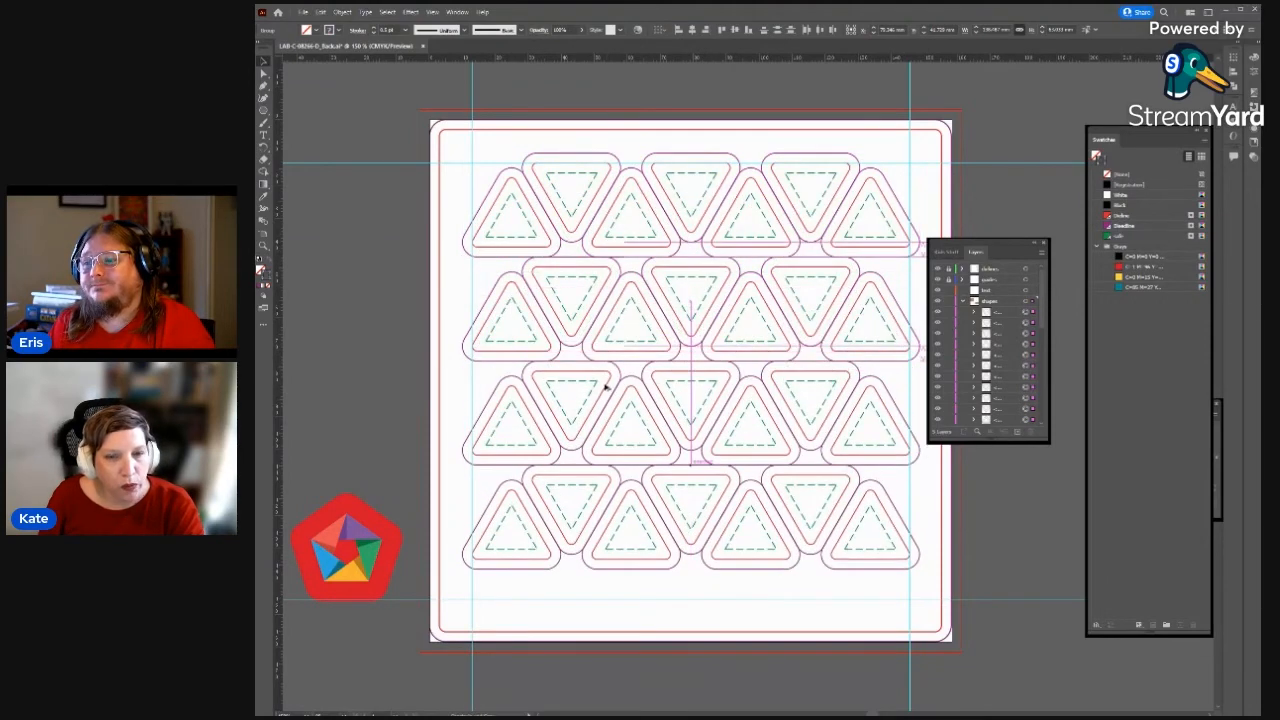
{"action": "left_click", "coordinate": [1072, 524]}
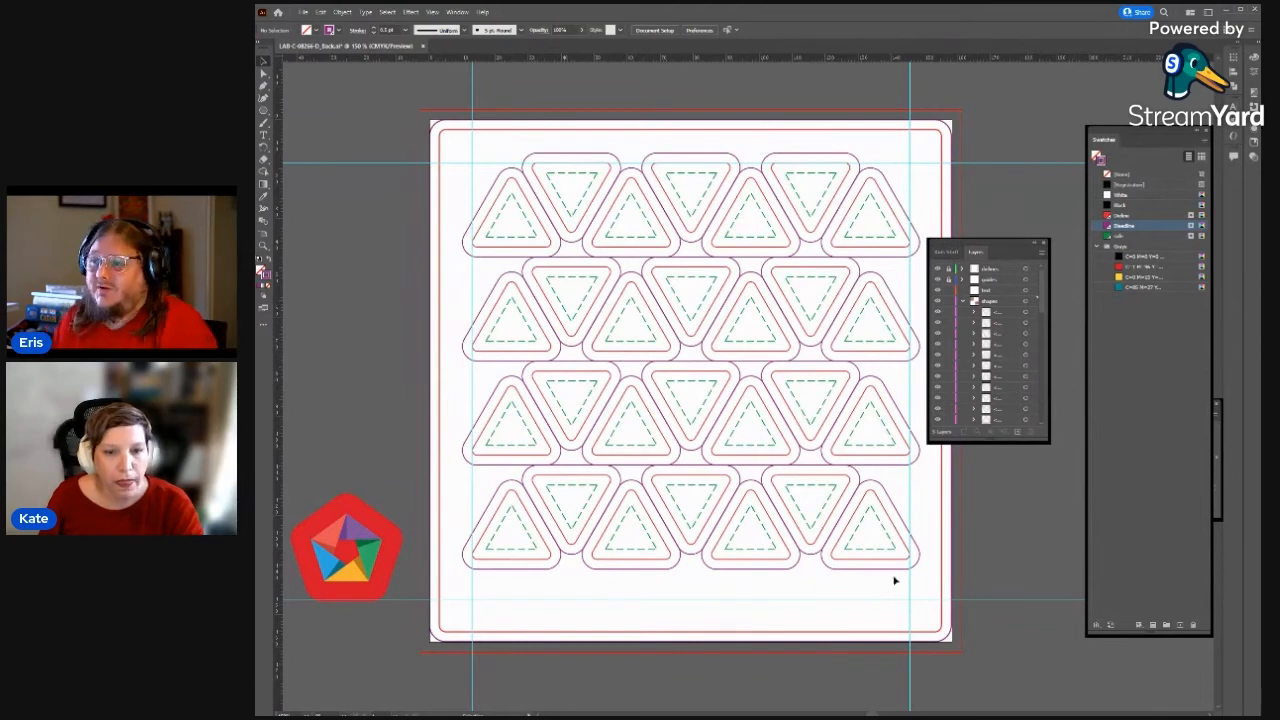
- Shift all four rows of triangles slightly down so they sit vertically centred on the artboard
{"action": "left_click", "coordinate": [494, 194]}
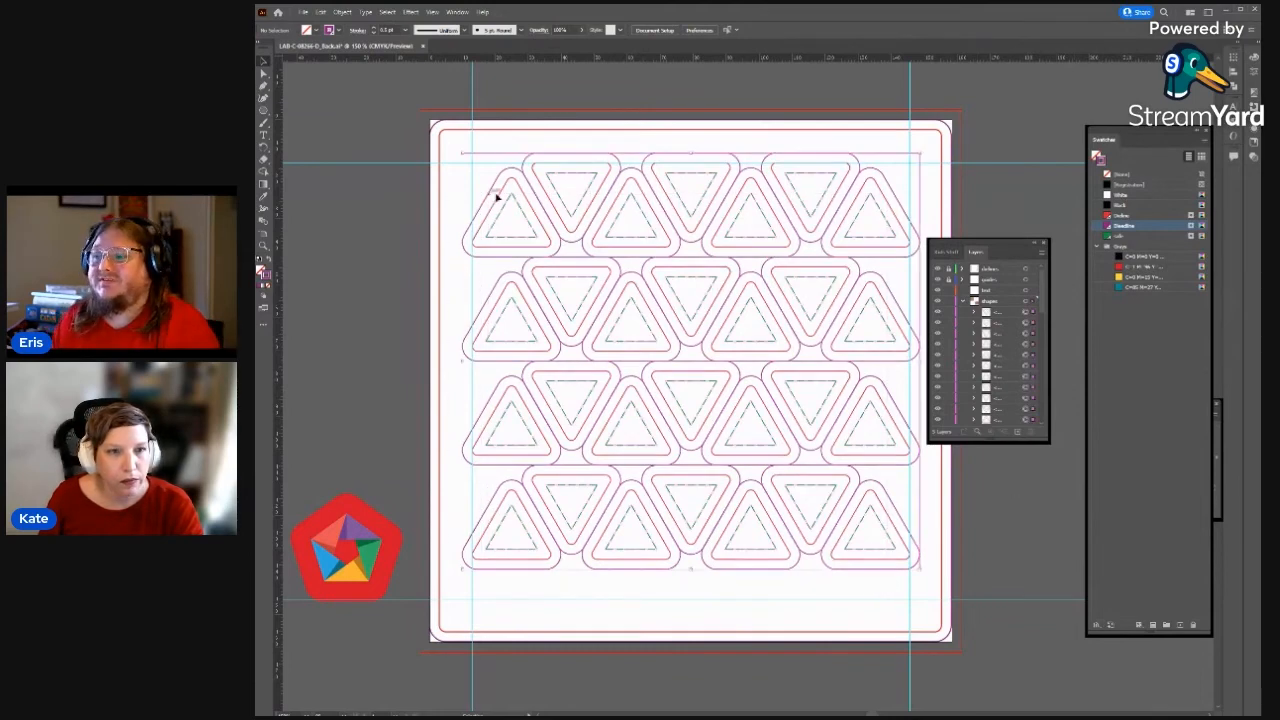
{"action": "left_click_drag", "start_coordinate": [659, 204], "coordinate": [664, 224]}
{"action": "left_click", "coordinate": [960, 503]}
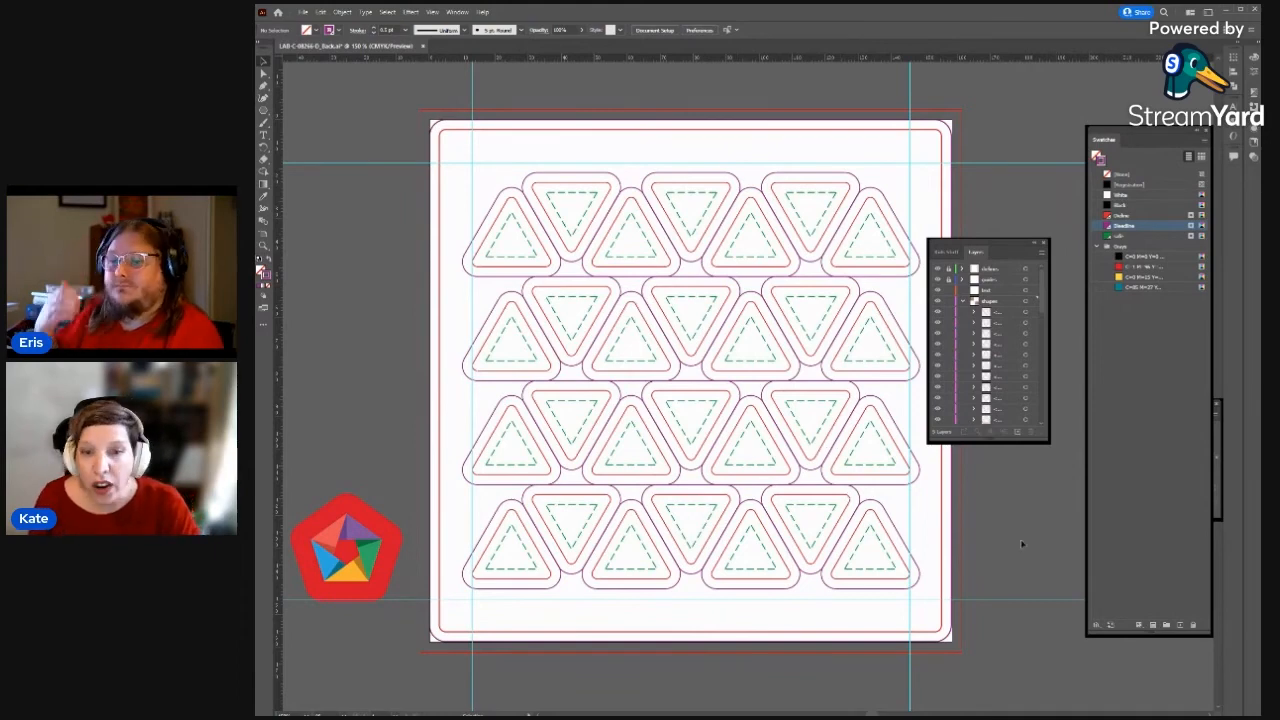
- Move the whole triangle grid off the artboard to the empty canvas at its upper right
{"action": "scroll", "coordinate": [987, 494], "scroll_direction": "right", "scroll_amount": 2}
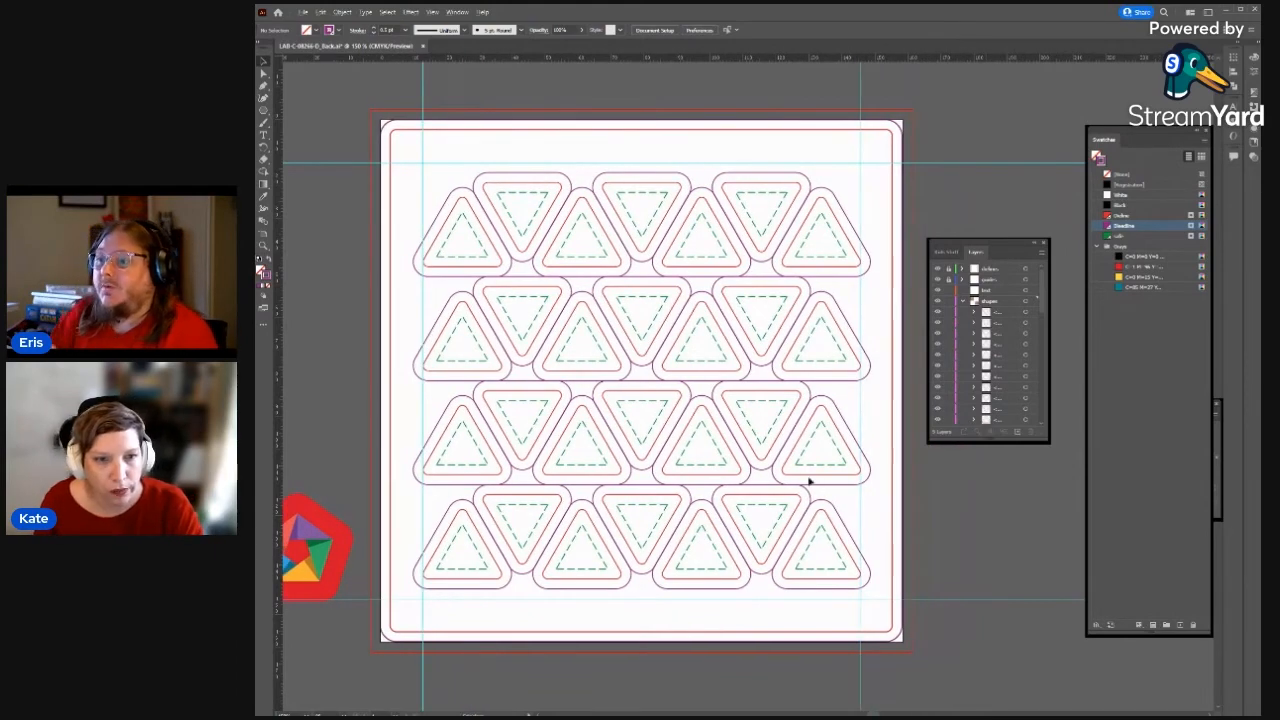
{"action": "scroll", "coordinate": [809, 480], "scroll_direction": "down", "scroll_amount": 2}
{"action": "scroll", "coordinate": [811, 480], "scroll_direction": "up", "scroll_amount": 1}
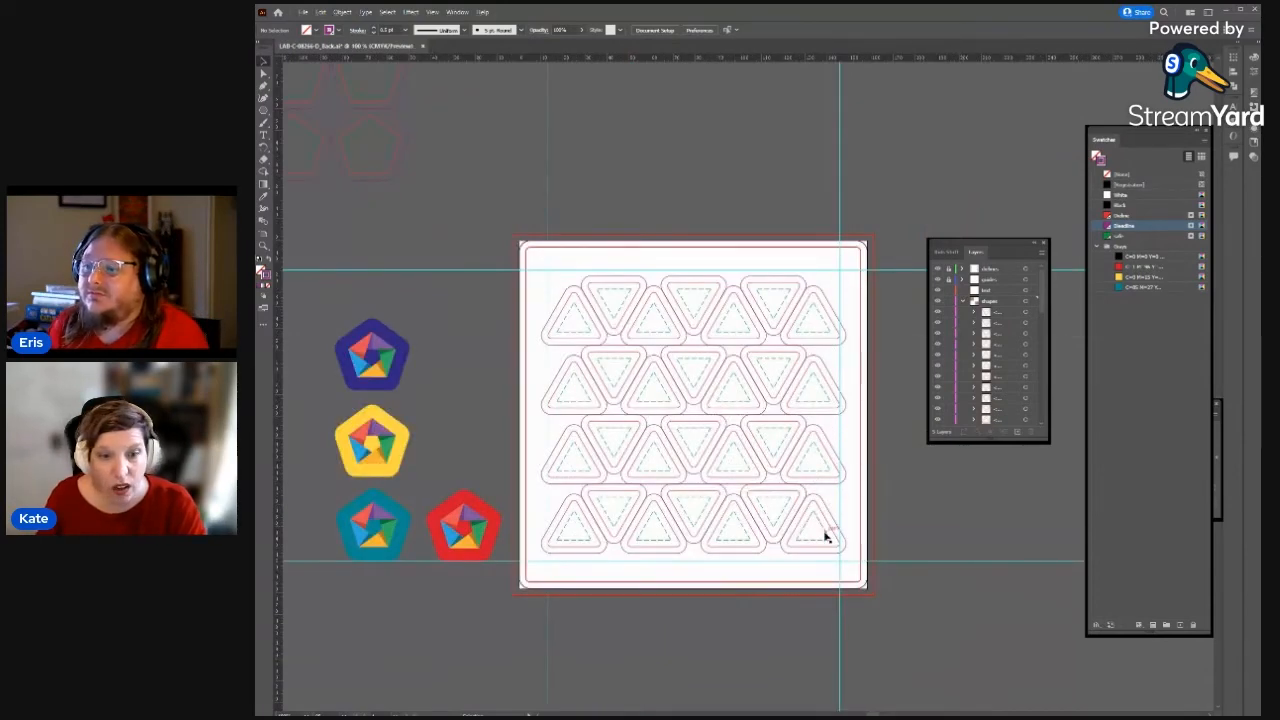
{"action": "left_click_drag", "start_coordinate": [668, 331], "coordinate": [1073, 70]}
- Bring the four-by-four grid of pentagon outlines onto the artboard and adjust its position to centre it
{"action": "left_click", "coordinate": [458, 172]}
{"action": "left_click_drag", "start_coordinate": [463, 165], "coordinate": [783, 464]}
{"action": "left_click_drag", "start_coordinate": [380, 169], "coordinate": [607, 297]}
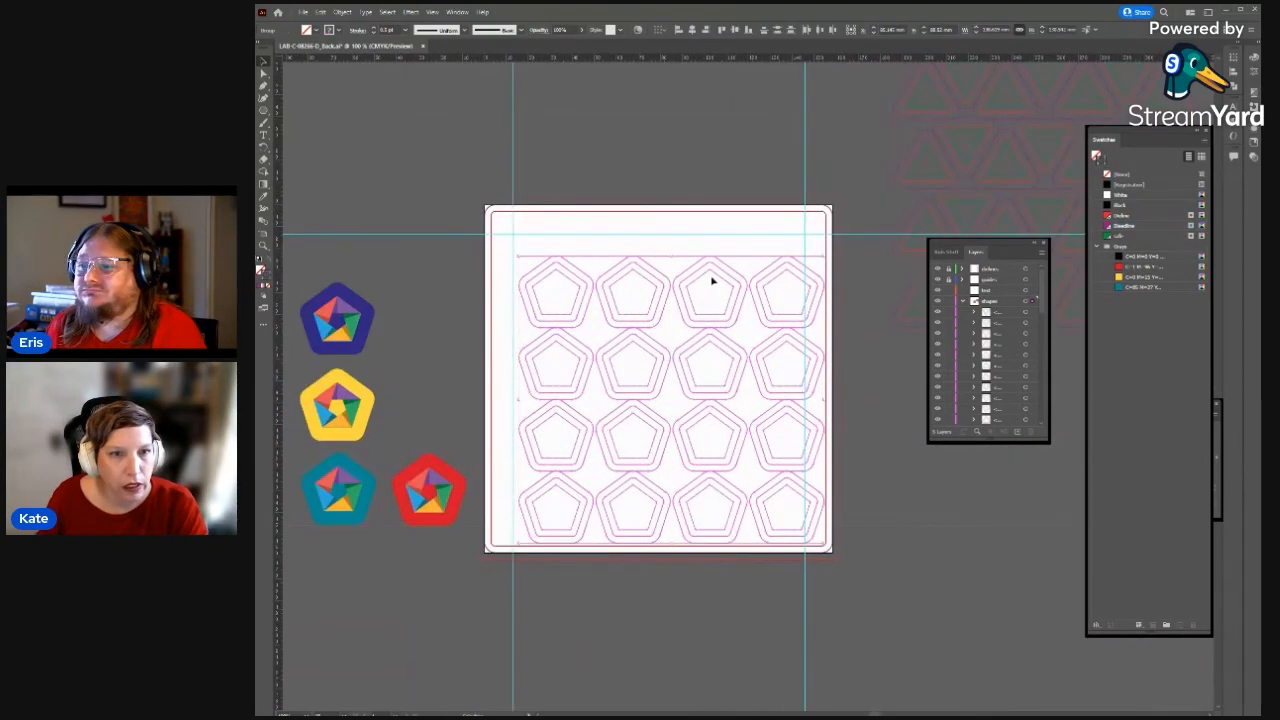
{"action": "left_click_drag", "start_coordinate": [727, 270], "coordinate": [716, 242]}
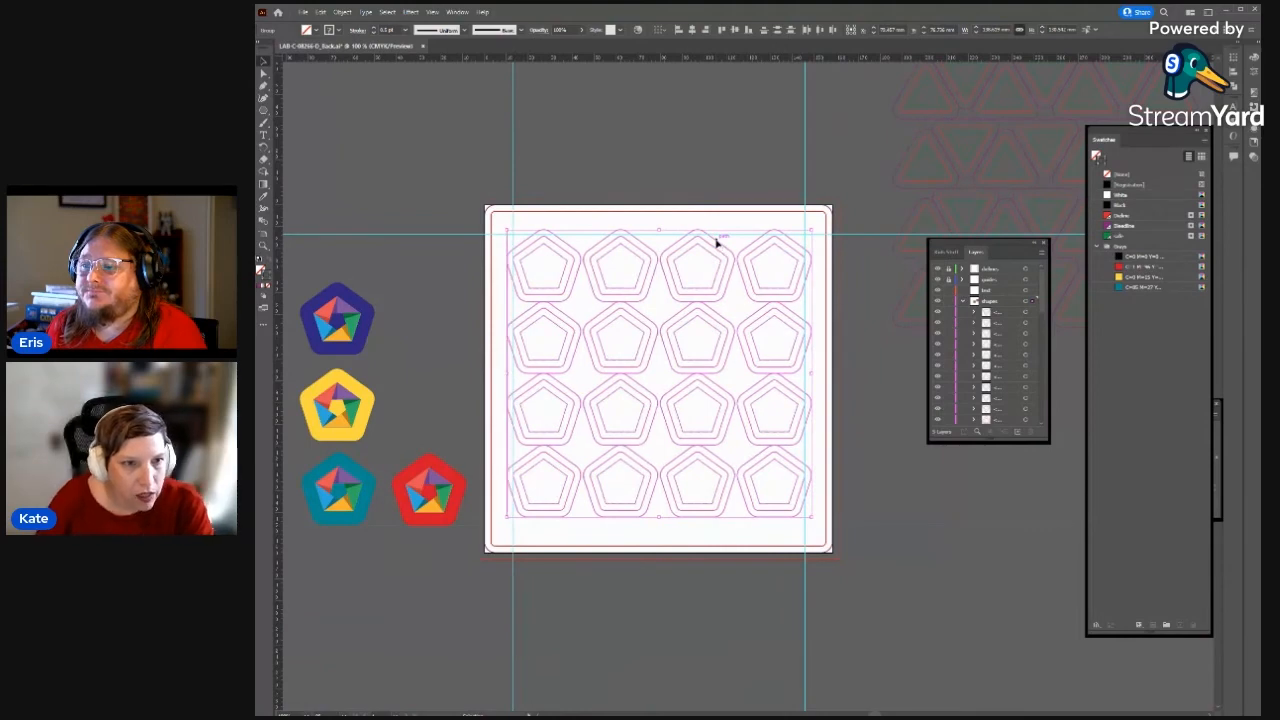
{"action": "left_click", "coordinate": [936, 491]}
- Collapse and lock the shapes layer, and place the purple, yellow, teal and red pentagon art on the first column's outlines
{"action": "left_click_drag", "start_coordinate": [643, 672], "coordinate": [774, 662]}
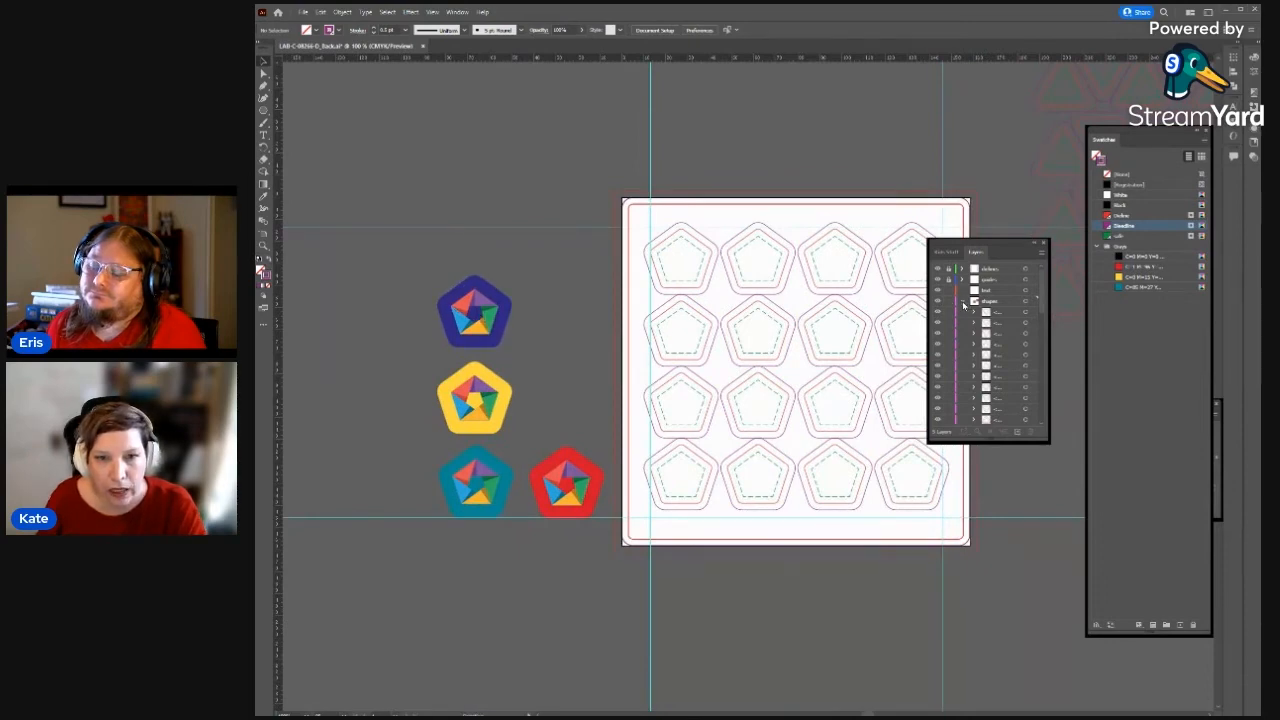
{"action": "left_click", "coordinate": [963, 302]}
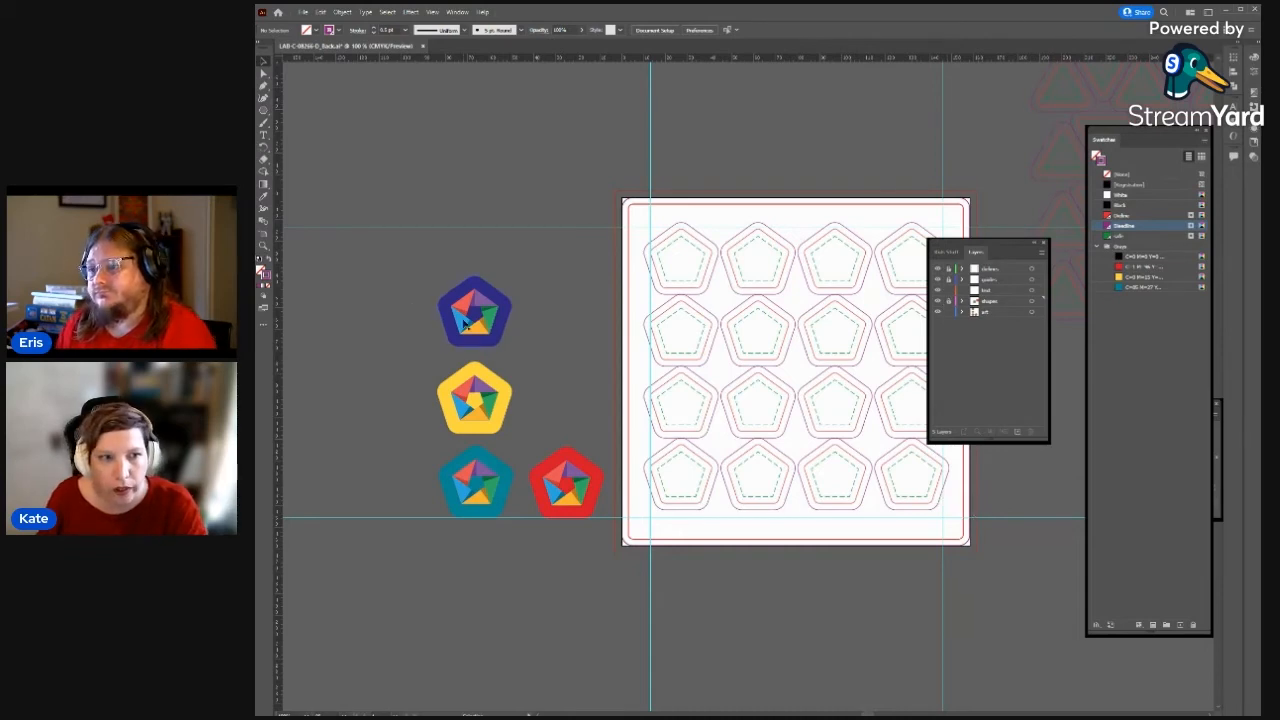
{"action": "left_click_drag", "start_coordinate": [476, 318], "coordinate": [681, 263]}
{"action": "left_click_drag", "start_coordinate": [478, 405], "coordinate": [681, 335]}
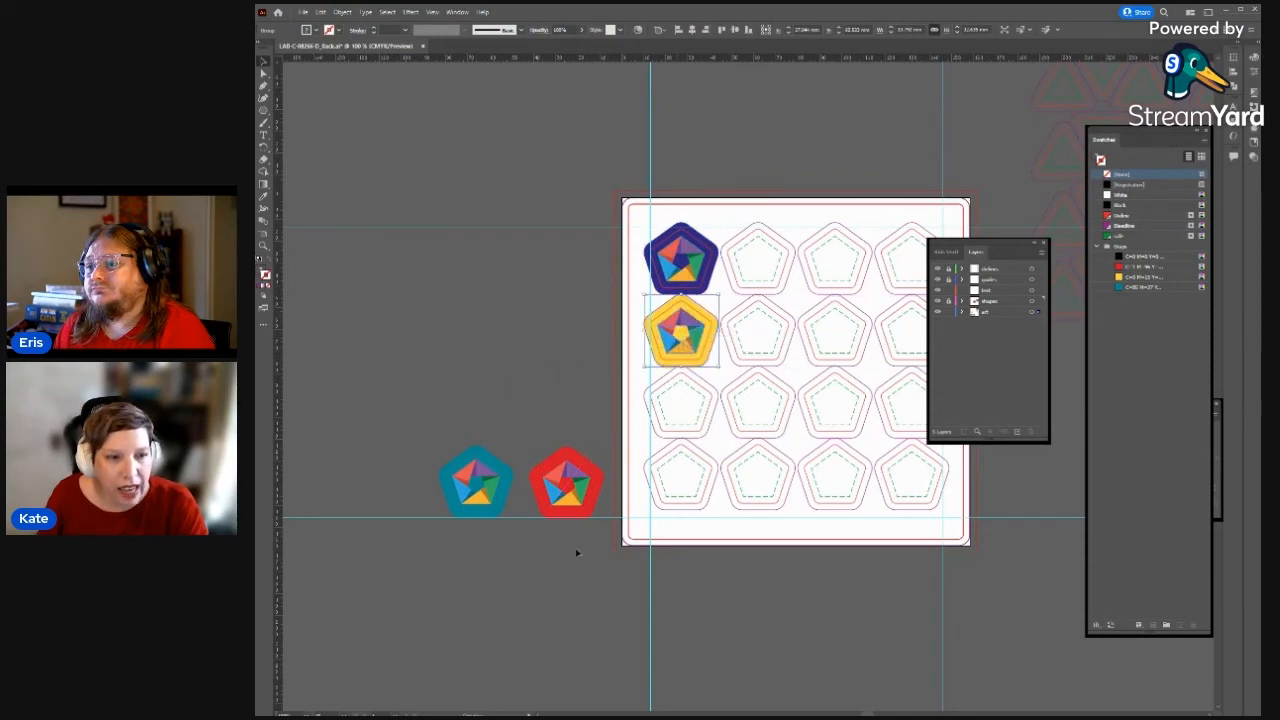
{"action": "left_click_drag", "start_coordinate": [487, 493], "coordinate": [685, 407]}
{"action": "left_click_drag", "start_coordinate": [572, 489], "coordinate": [684, 480]}
- Check how the pentagon art fits its outlines up close by toggling the shapes layer's visibility
{"action": "scroll", "coordinate": [668, 436], "scroll_direction": "up", "scroll_amount": 5}
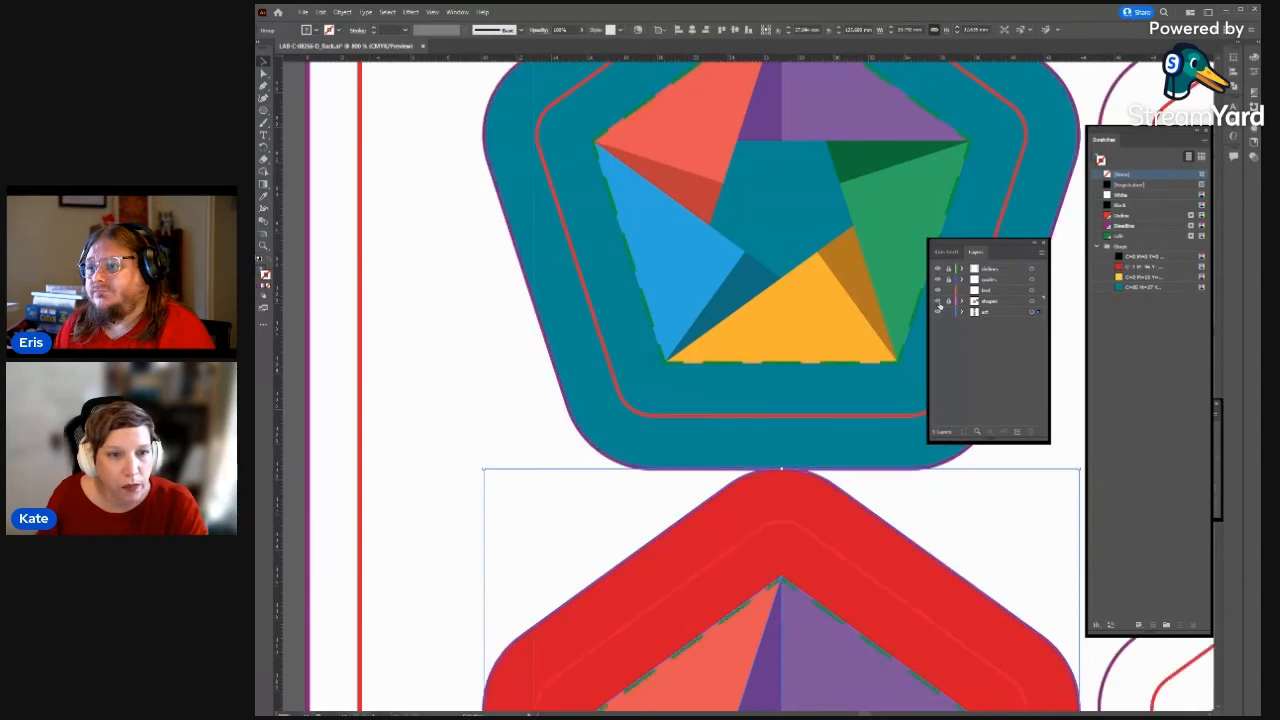
{"action": "left_click", "coordinate": [938, 306]}
{"action": "left_click", "coordinate": [938, 306]}
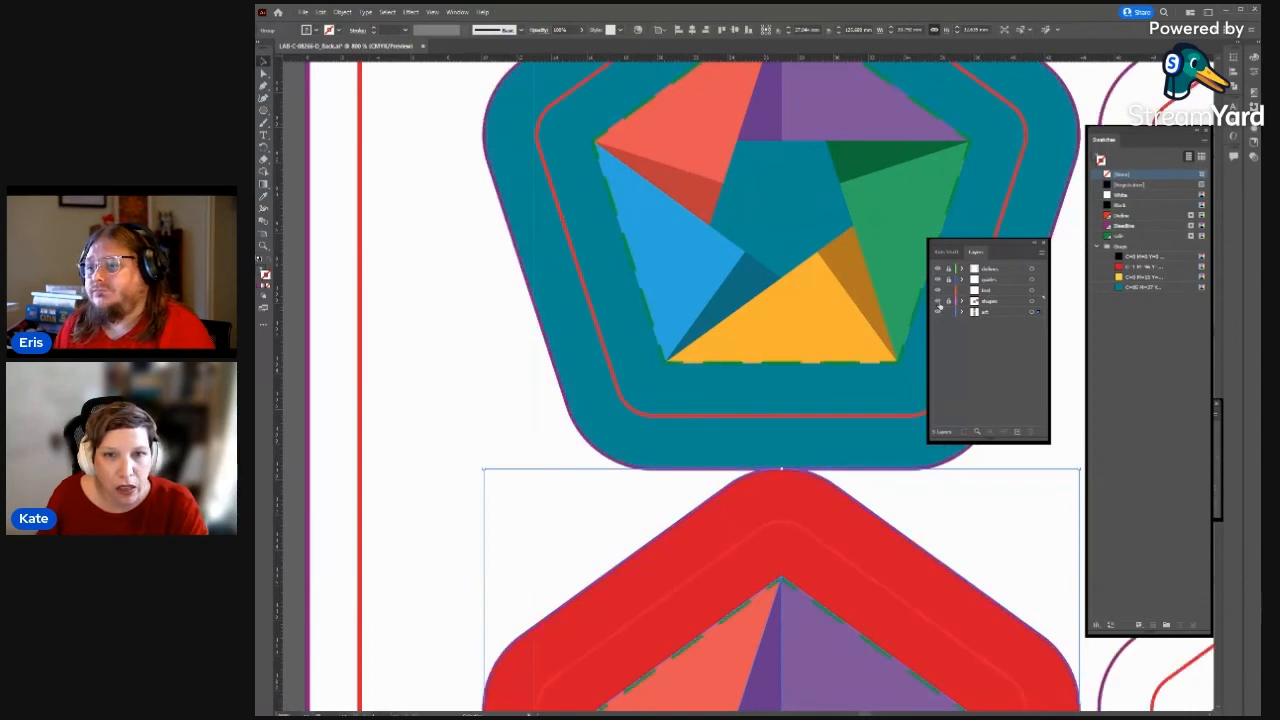
{"action": "scroll", "coordinate": [777, 280], "scroll_direction": "down", "scroll_amount": 6}
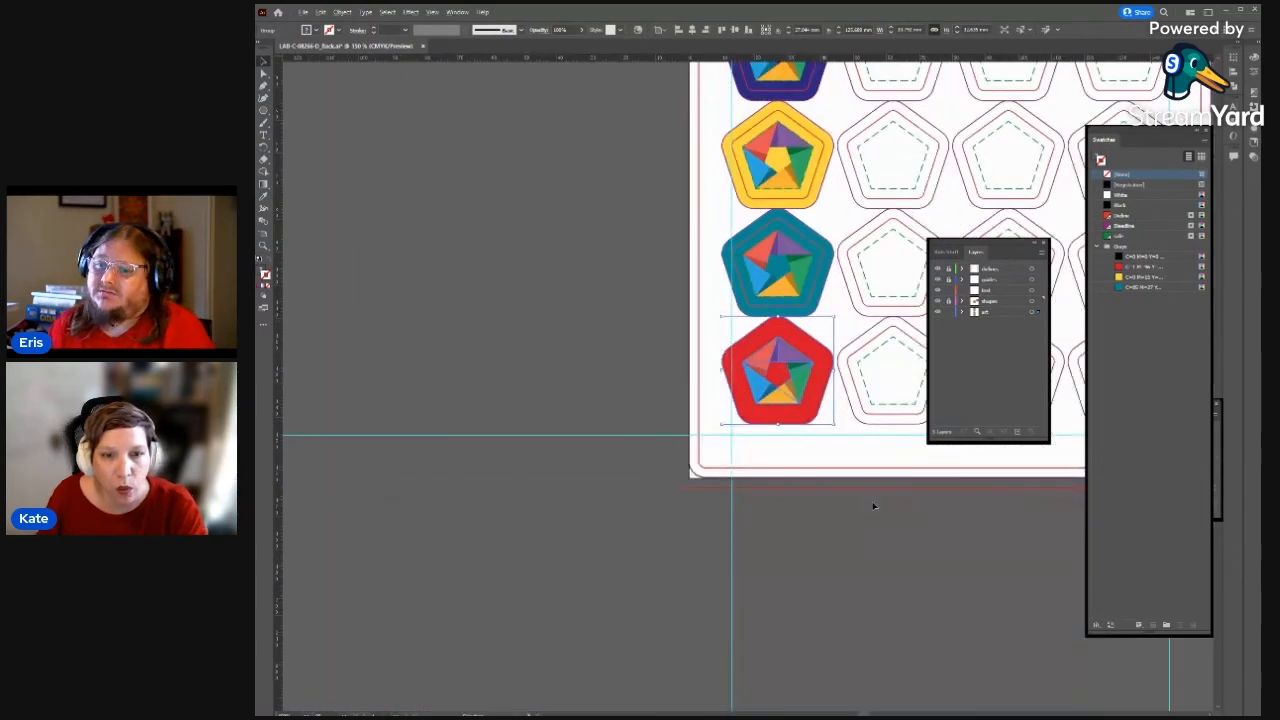
{"action": "left_click_drag", "start_coordinate": [881, 438], "coordinate": [819, 631]}
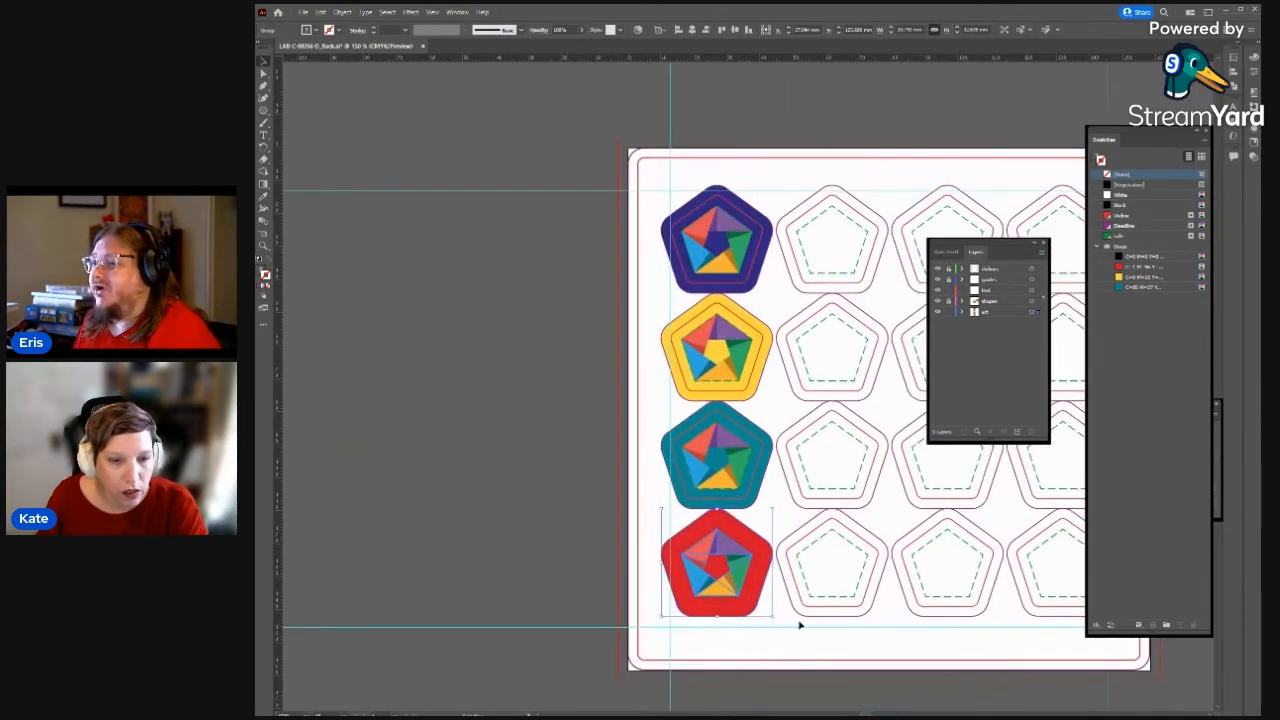
{"action": "left_click", "coordinate": [767, 639]}
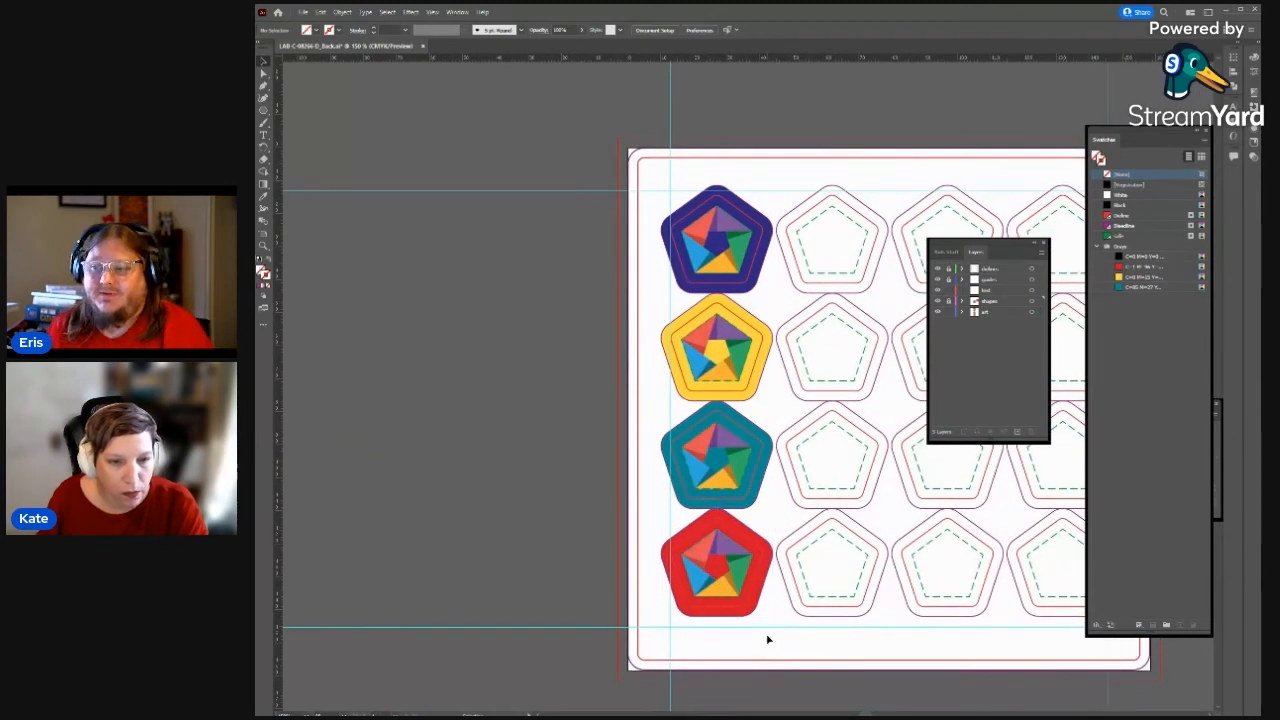
- On the art layer, duplicate the first column of four coloured pentagons onto the second column of outlines
{"action": "left_click", "coordinate": [705, 203]}
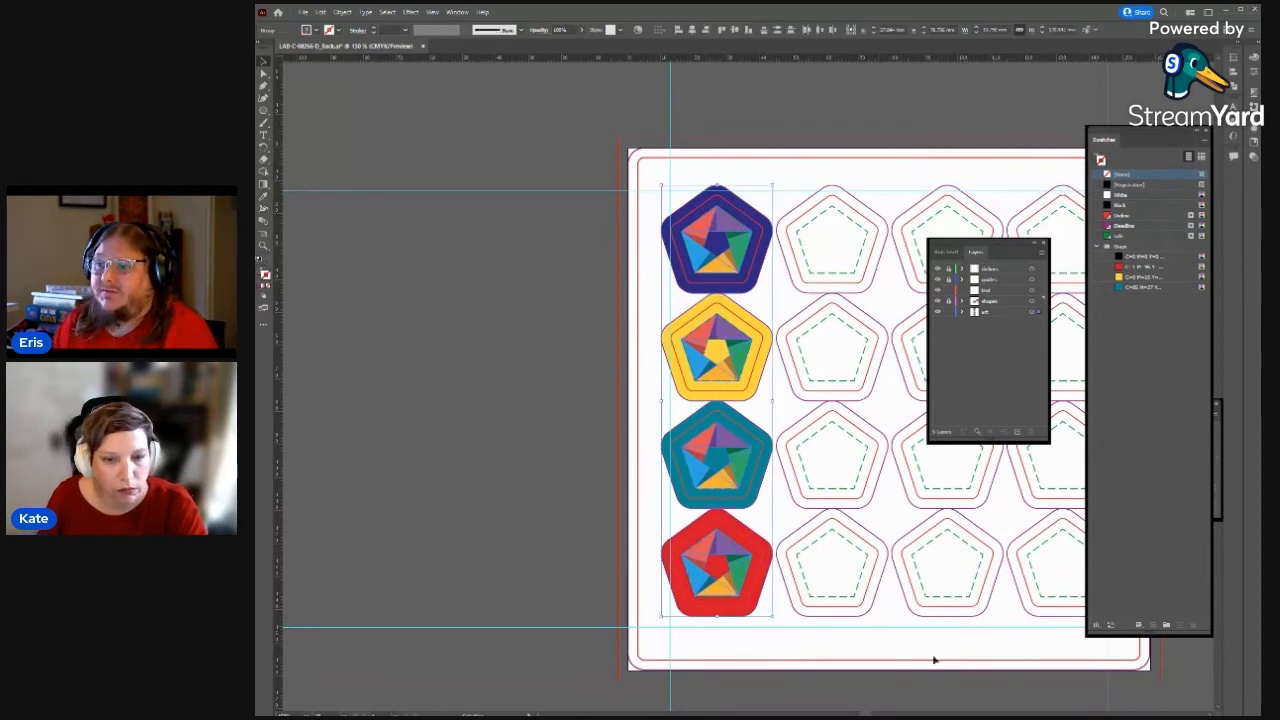
{"action": "left_click_drag", "start_coordinate": [926, 645], "coordinate": [666, 646]}
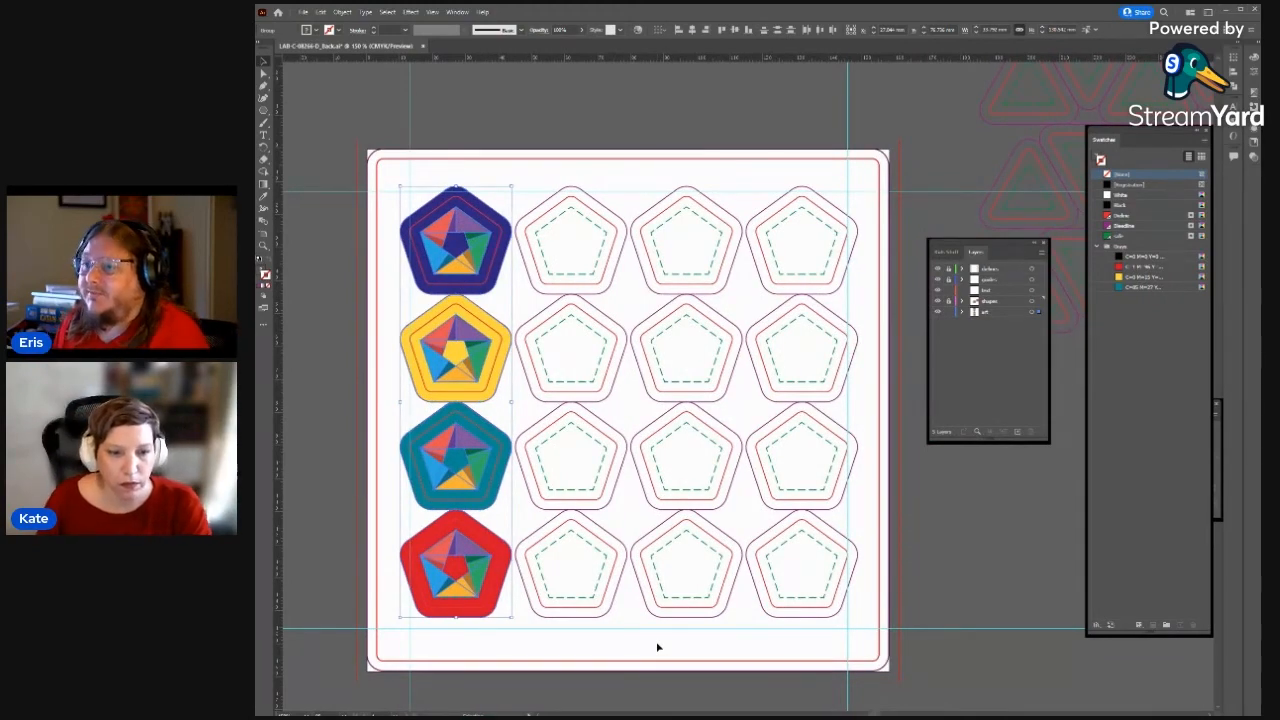
{"action": "left_click", "coordinate": [948, 540]}
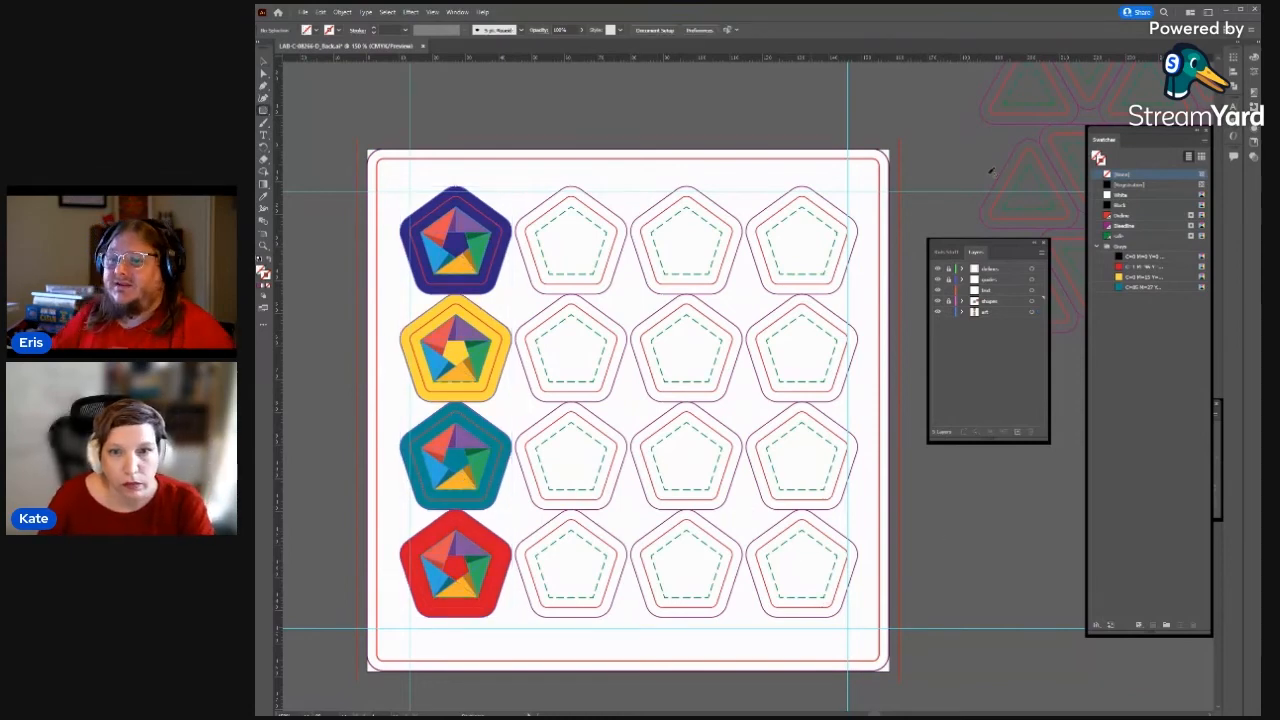
{"action": "left_click", "coordinate": [1014, 313]}
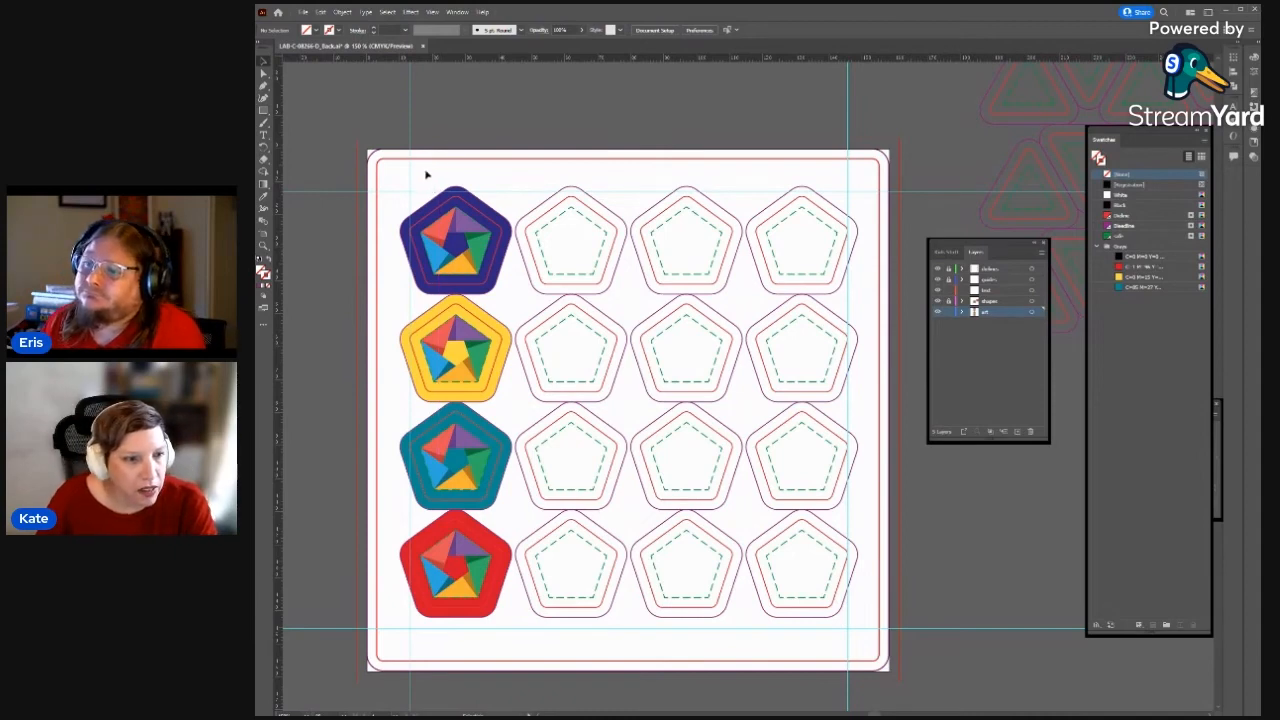
{"action": "left_click", "coordinate": [469, 613]}
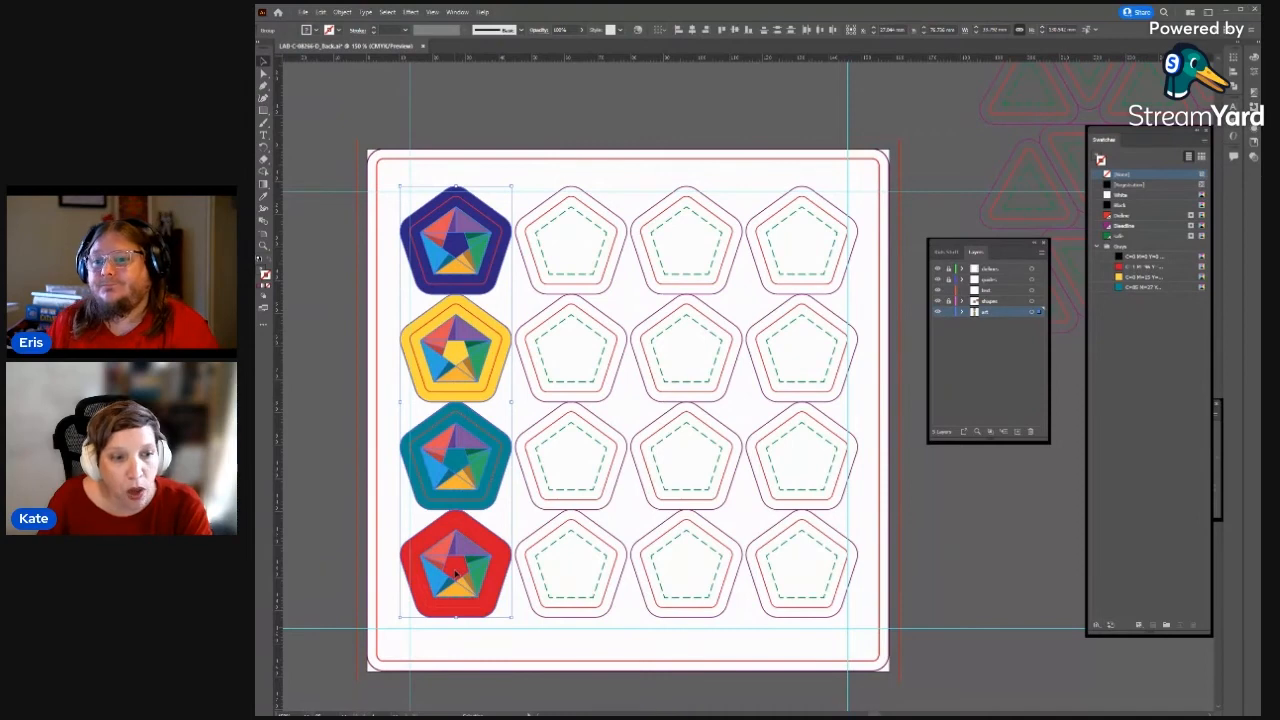
{"action": "left_click_drag", "start_coordinate": [455, 572], "coordinate": [572, 567]}
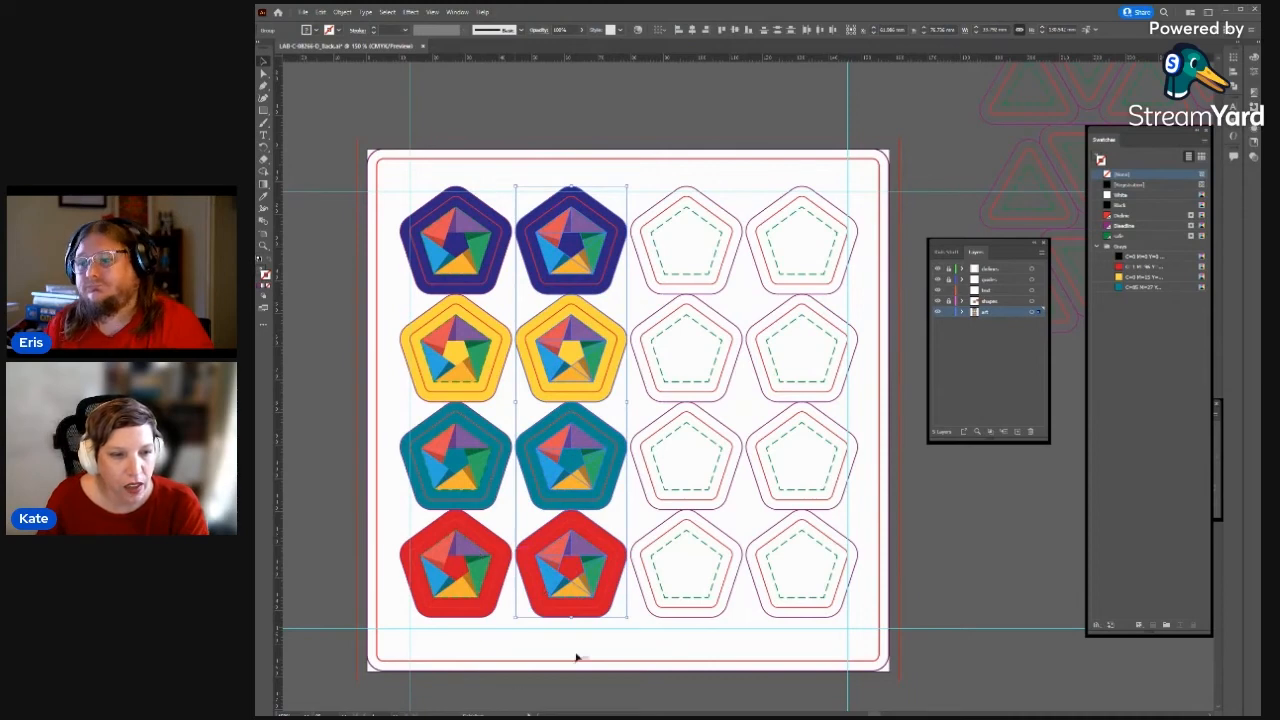
- Duplicate the two filled columns onto the remaining two columns and nudge the copies left to match the outlines
{"action": "left_click", "coordinate": [447, 199], "text": "shift"}
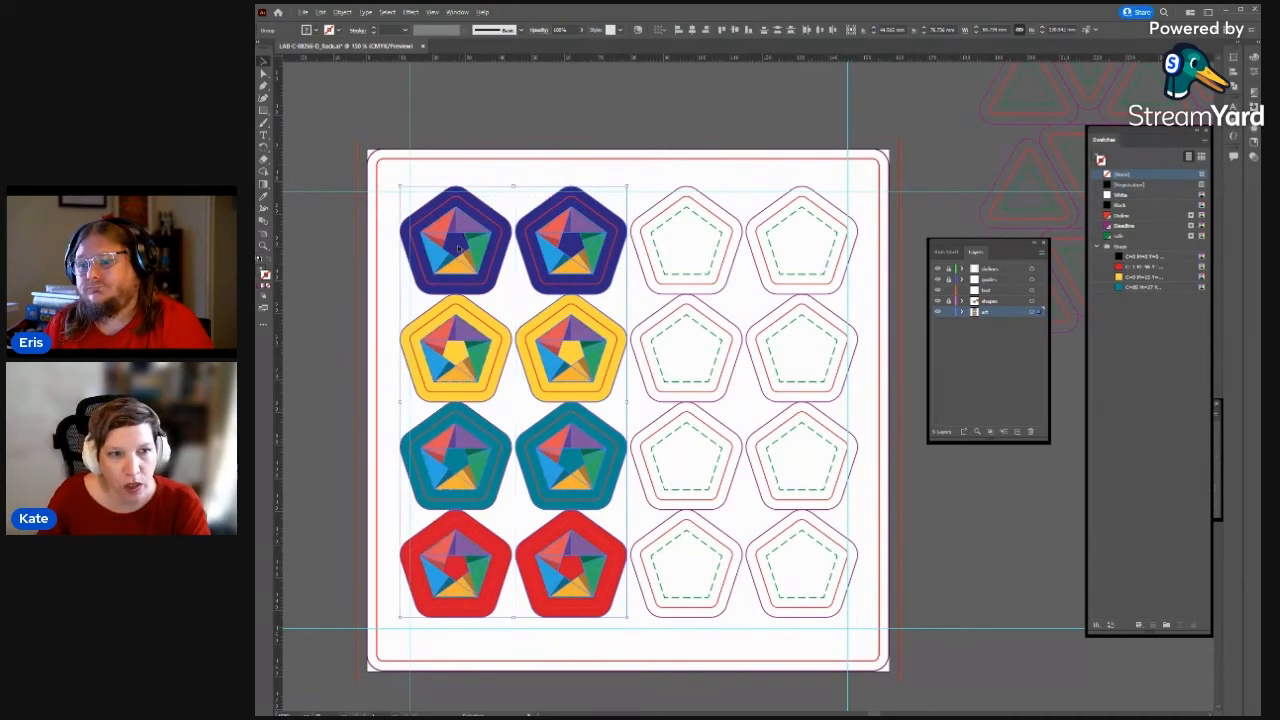
{"action": "left_click_drag", "start_coordinate": [459, 246], "coordinate": [688, 228]}
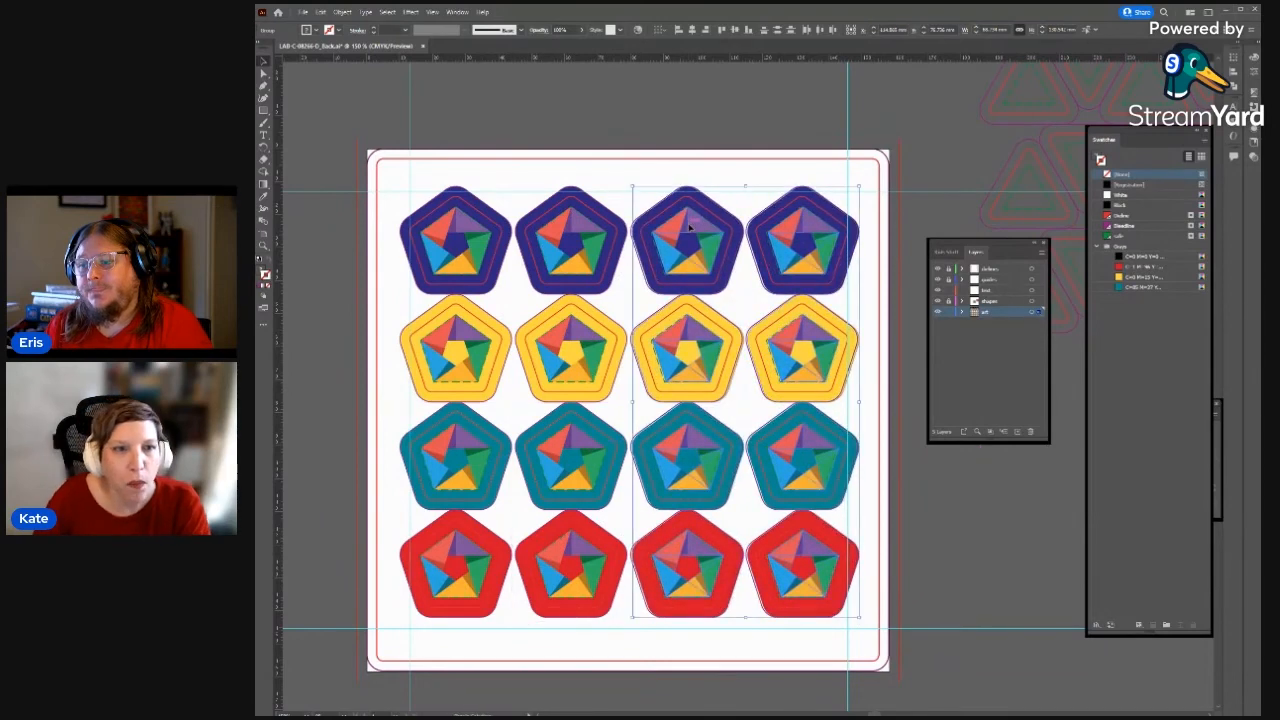
{"action": "key", "text": "Left"}
{"action": "key", "text": "Left"}
{"action": "key", "text": "Left"}
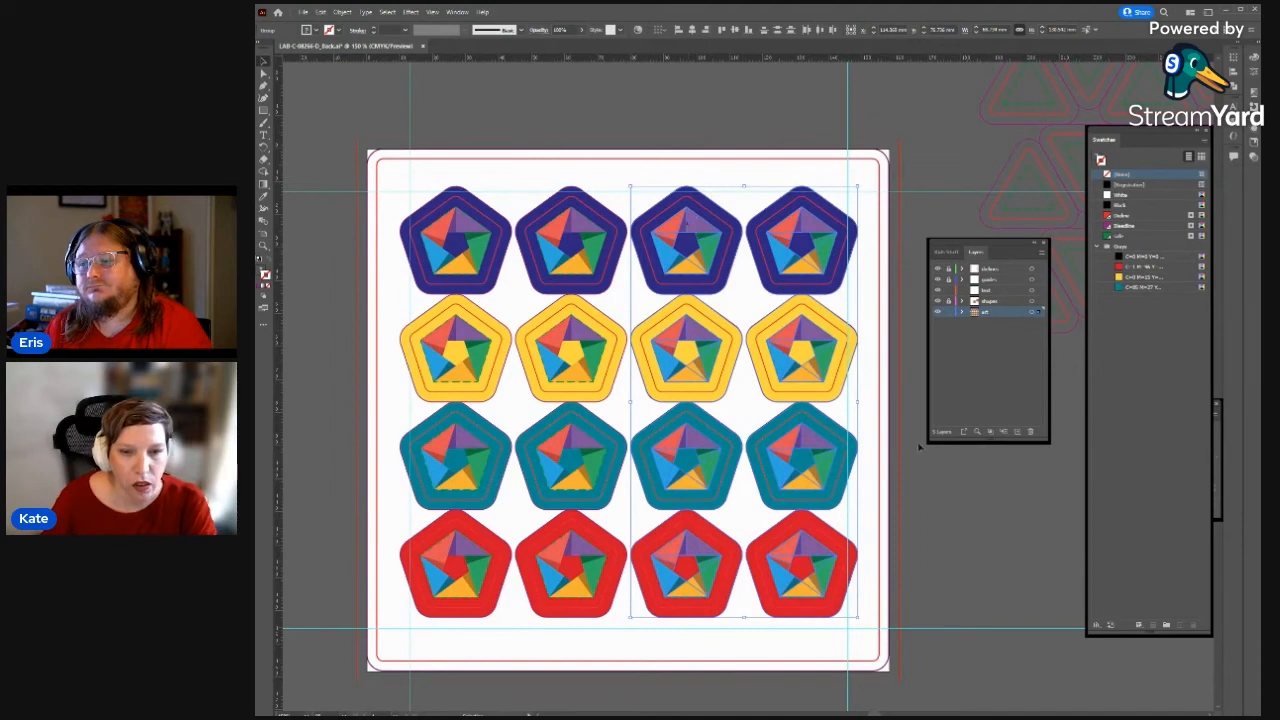
{"action": "left_click", "coordinate": [951, 529]}
- Unlock the shapes layer, shift all pentagon art and outlines slightly down together, and relock the layer
{"action": "left_click_drag", "start_coordinate": [937, 543], "coordinate": [898, 516]}
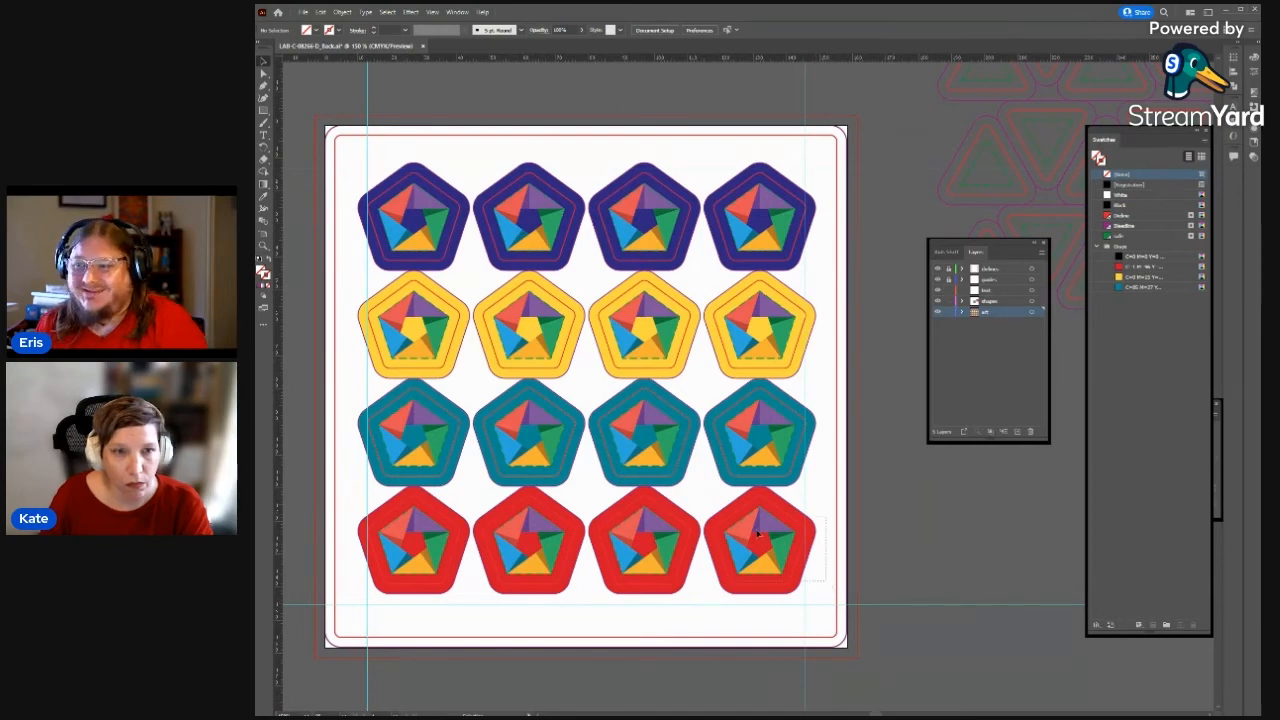
{"action": "left_click_drag", "start_coordinate": [832, 588], "coordinate": [354, 164]}
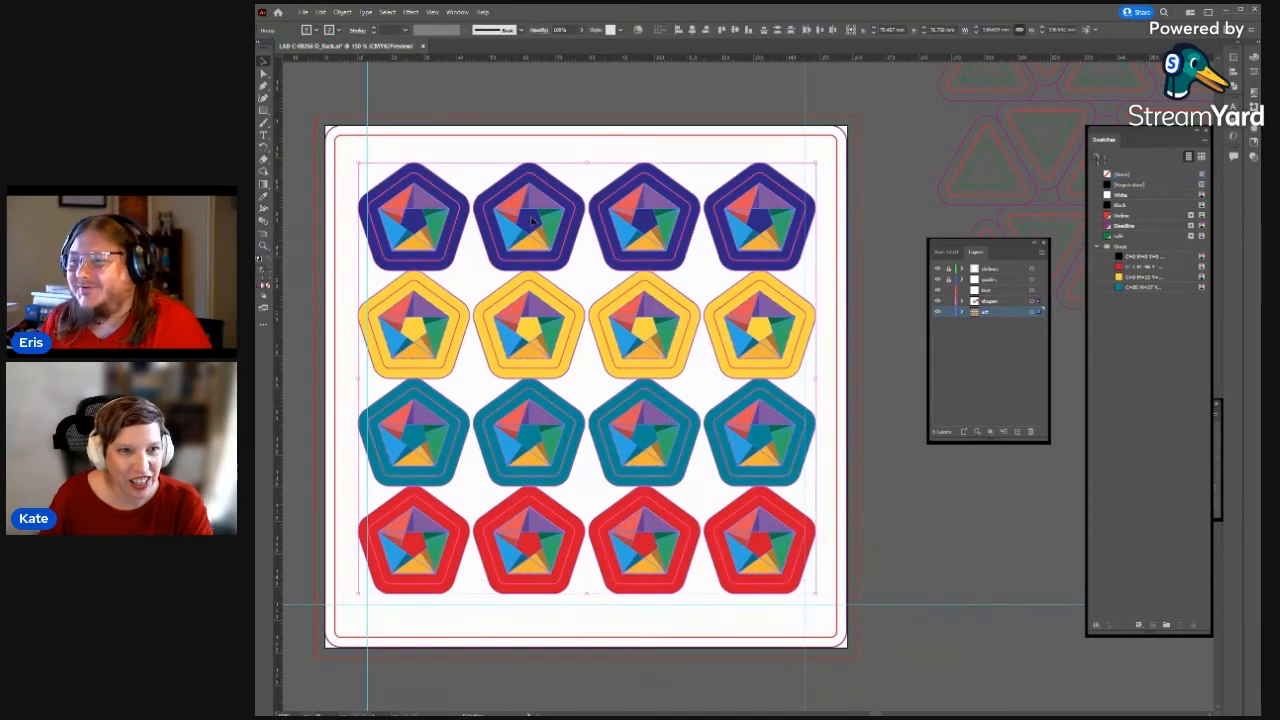
{"action": "left_click_drag", "start_coordinate": [533, 222], "coordinate": [534, 230]}
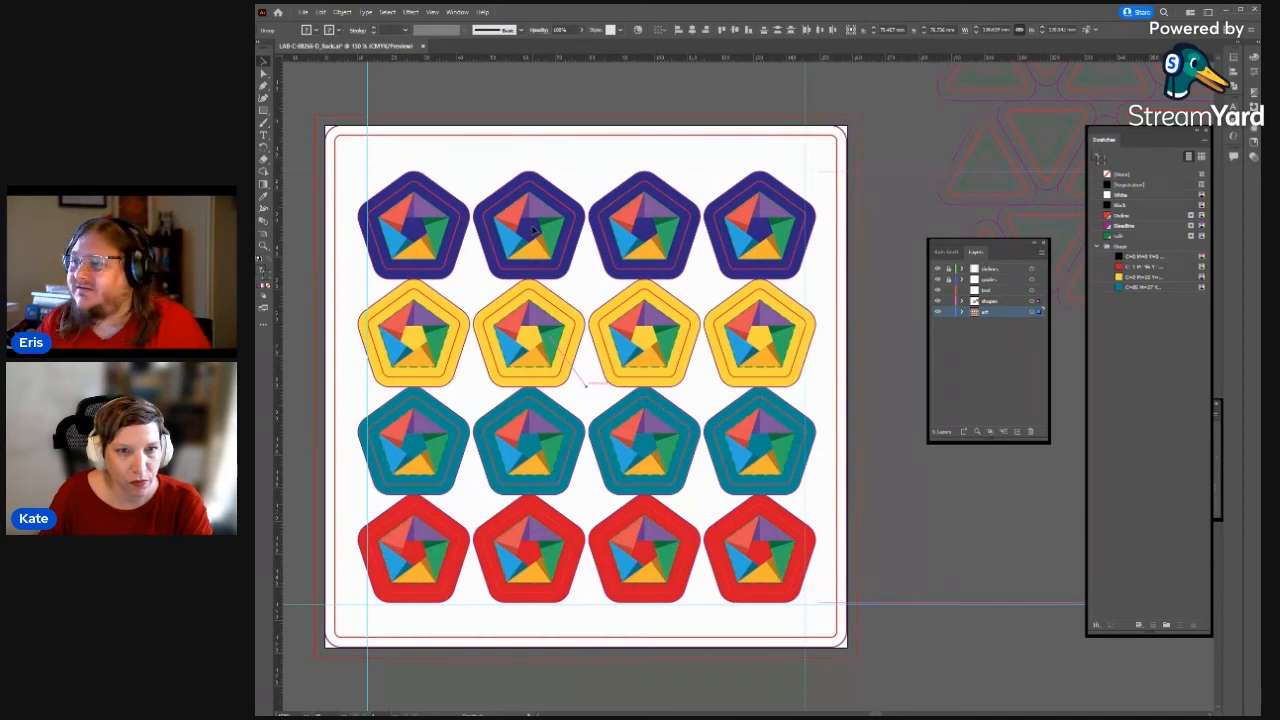
{"action": "left_click", "coordinate": [1055, 524]}
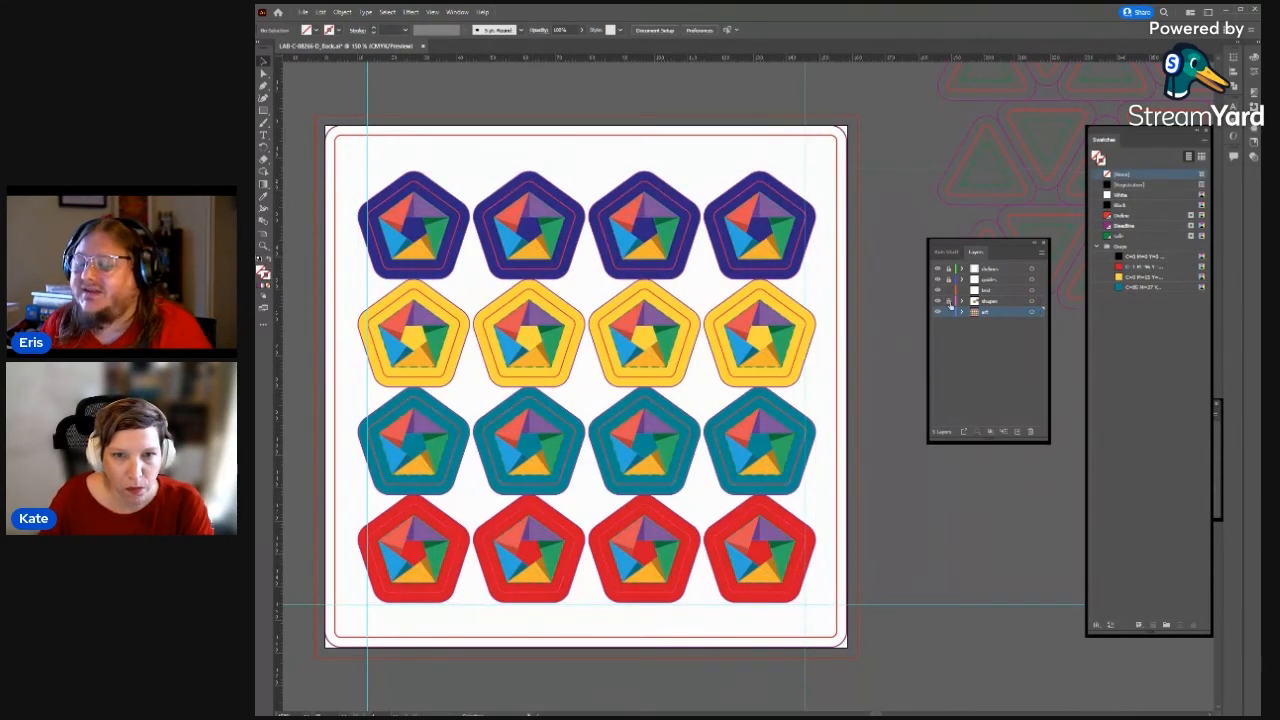
{"action": "left_click_drag", "start_coordinate": [905, 512], "coordinate": [943, 507]}
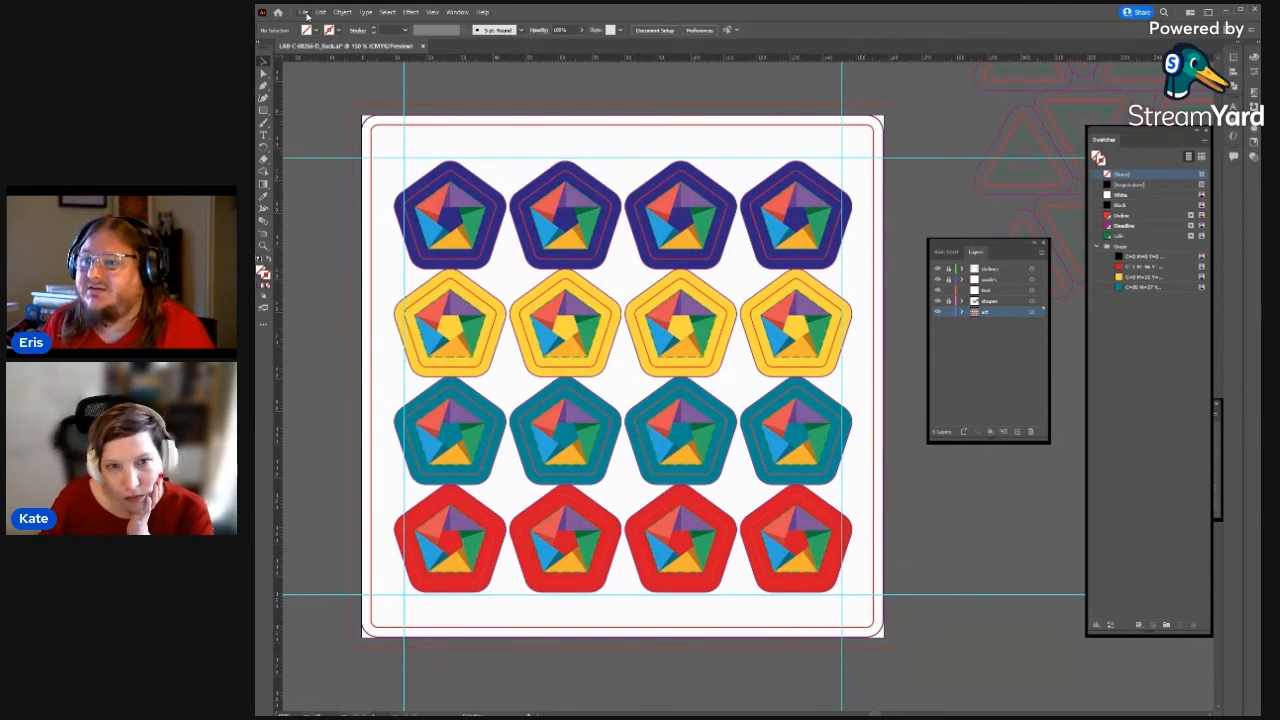
- Try moving the last dark-blue pentagon in the top row by 30 mm at a 45° angle with the Move preview
{"action": "left_click", "coordinate": [786, 210]}
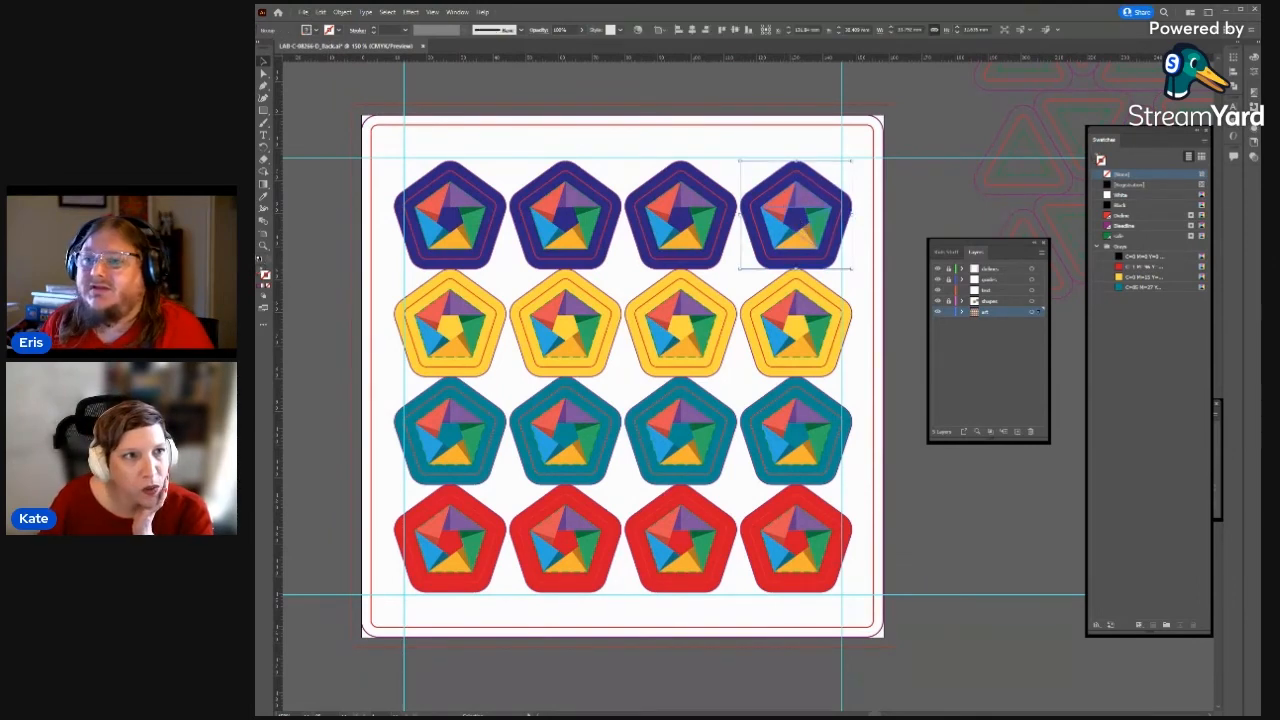
{"action": "left_click", "coordinate": [342, 12]}
{"action": "mouse_move", "coordinate": [400, 23]}
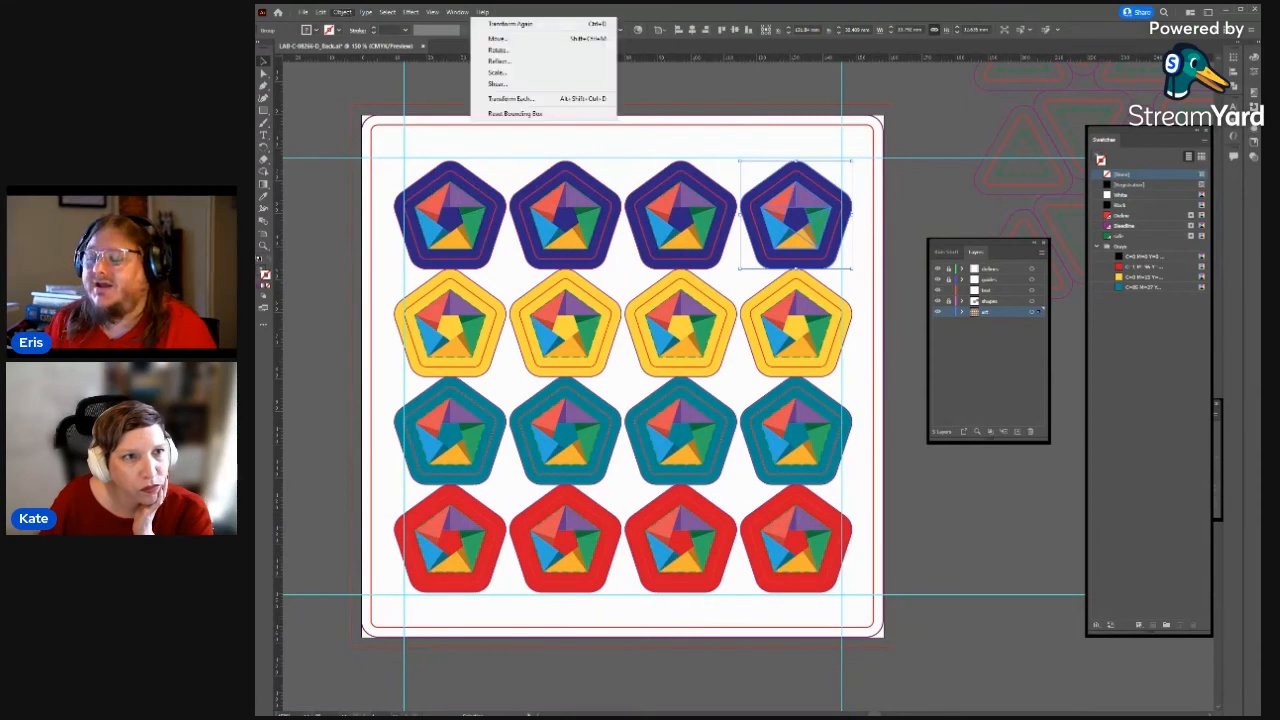
{"action": "left_click", "coordinate": [519, 39]}
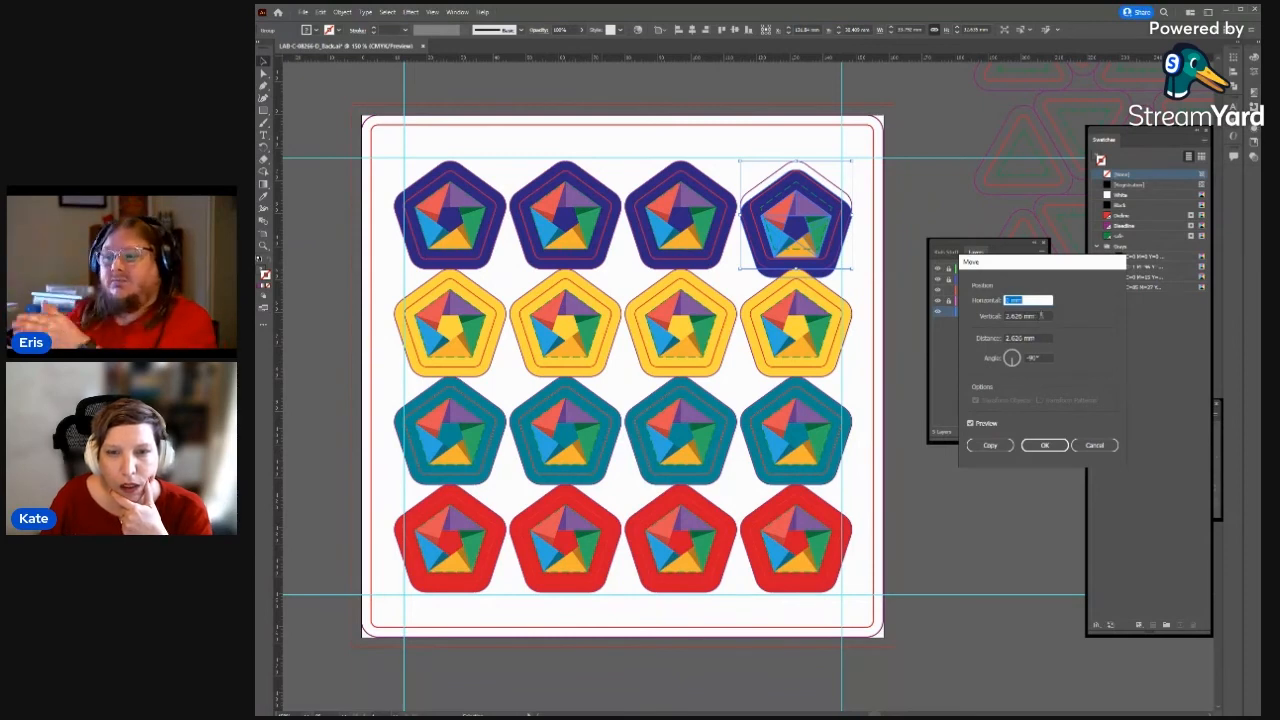
{"action": "key", "text": "Tab"}
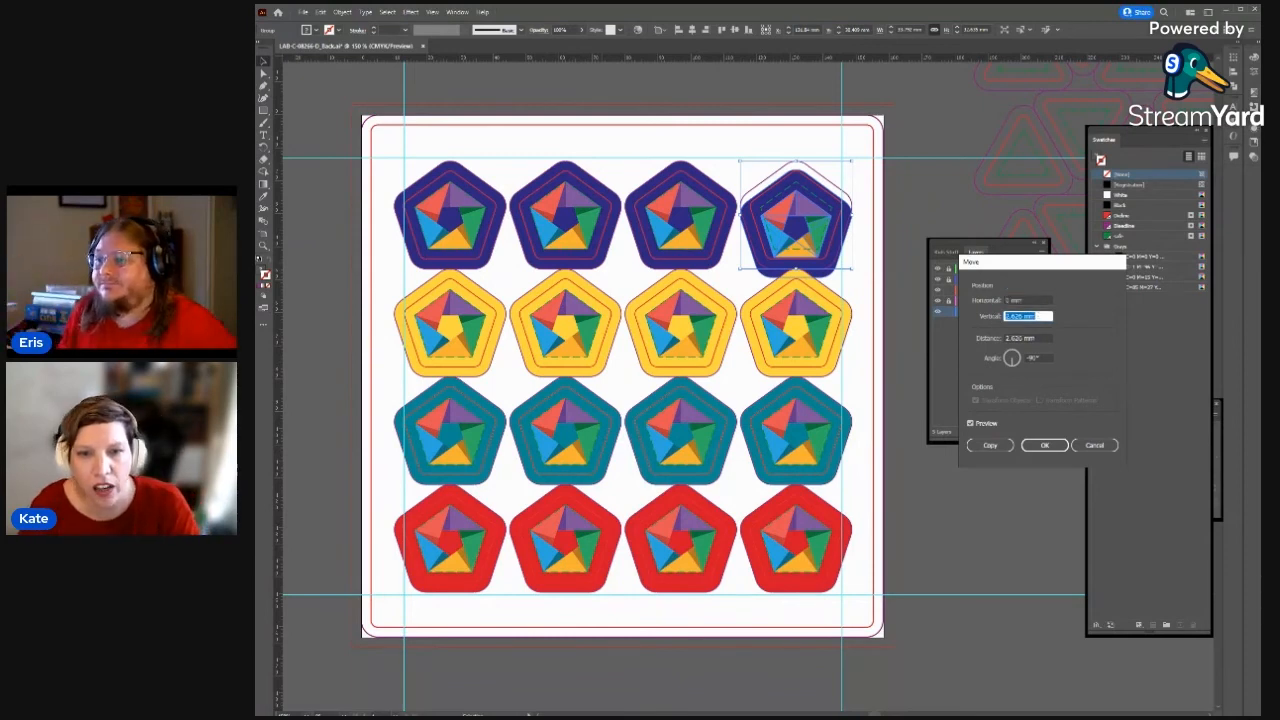
{"action": "type", "text": "0"}
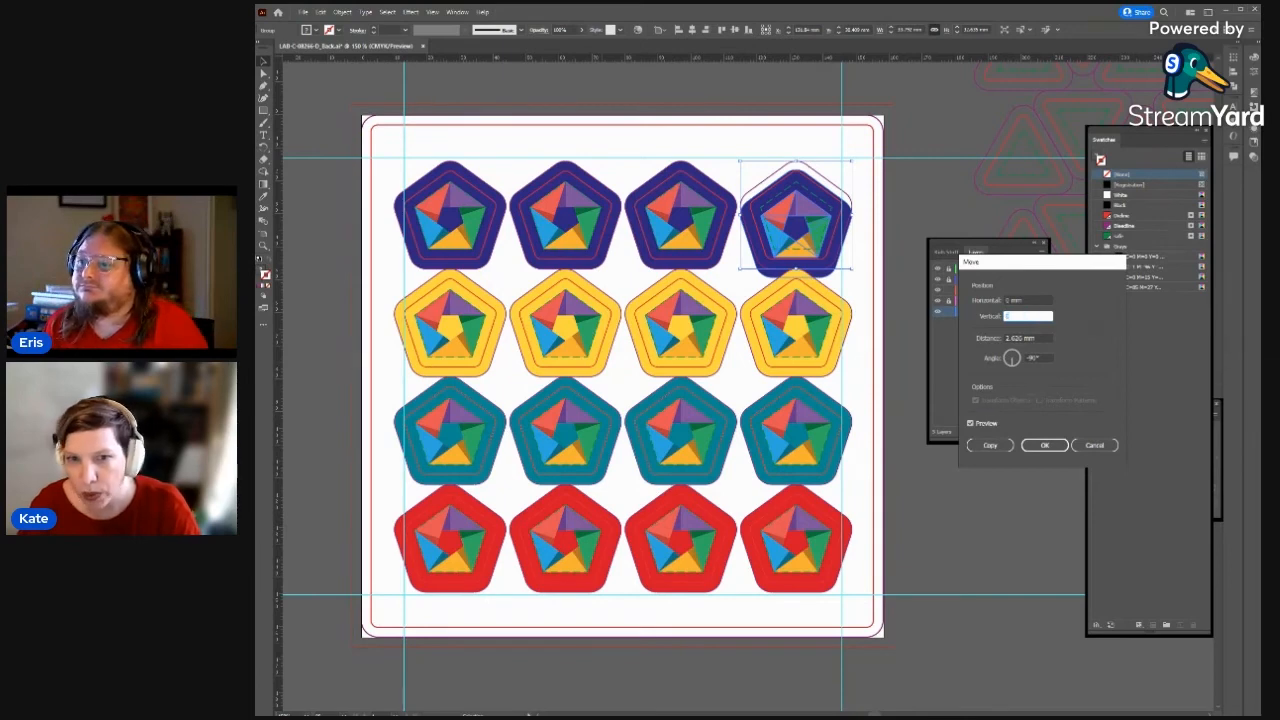
{"action": "key", "text": "Tab"}
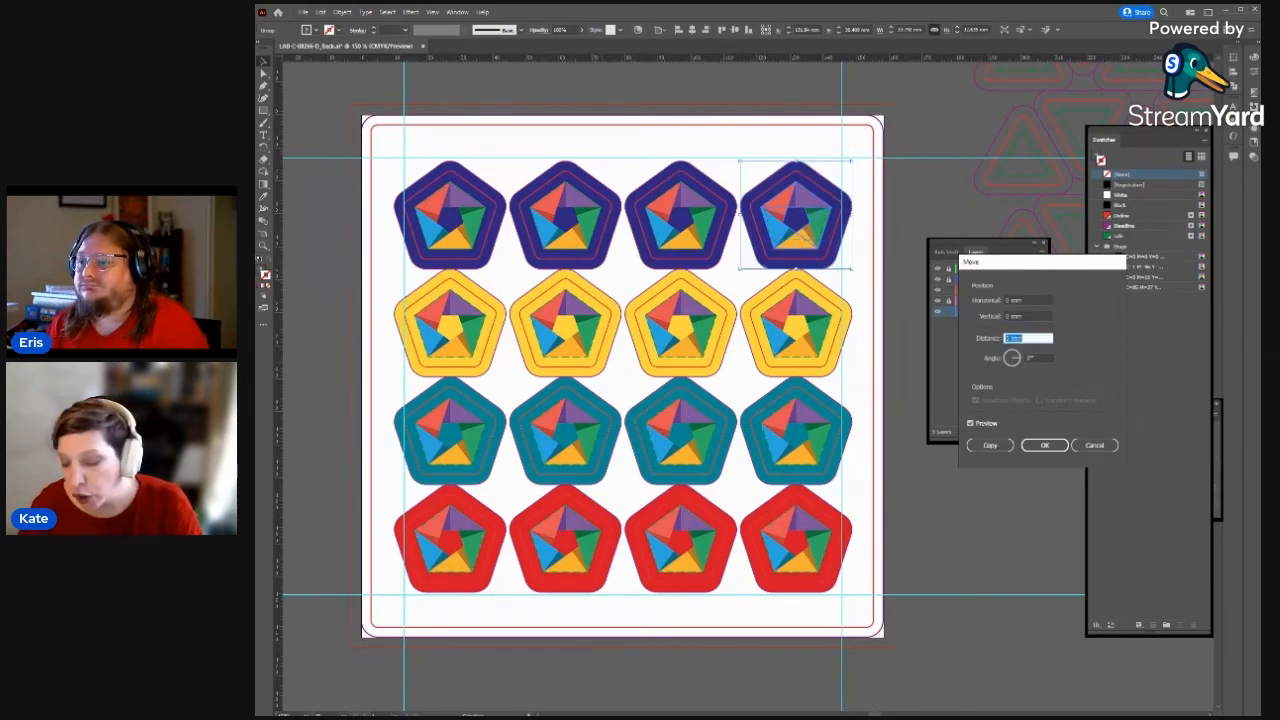
{"action": "type", "text": "30"}
{"action": "key", "text": "Tab"}
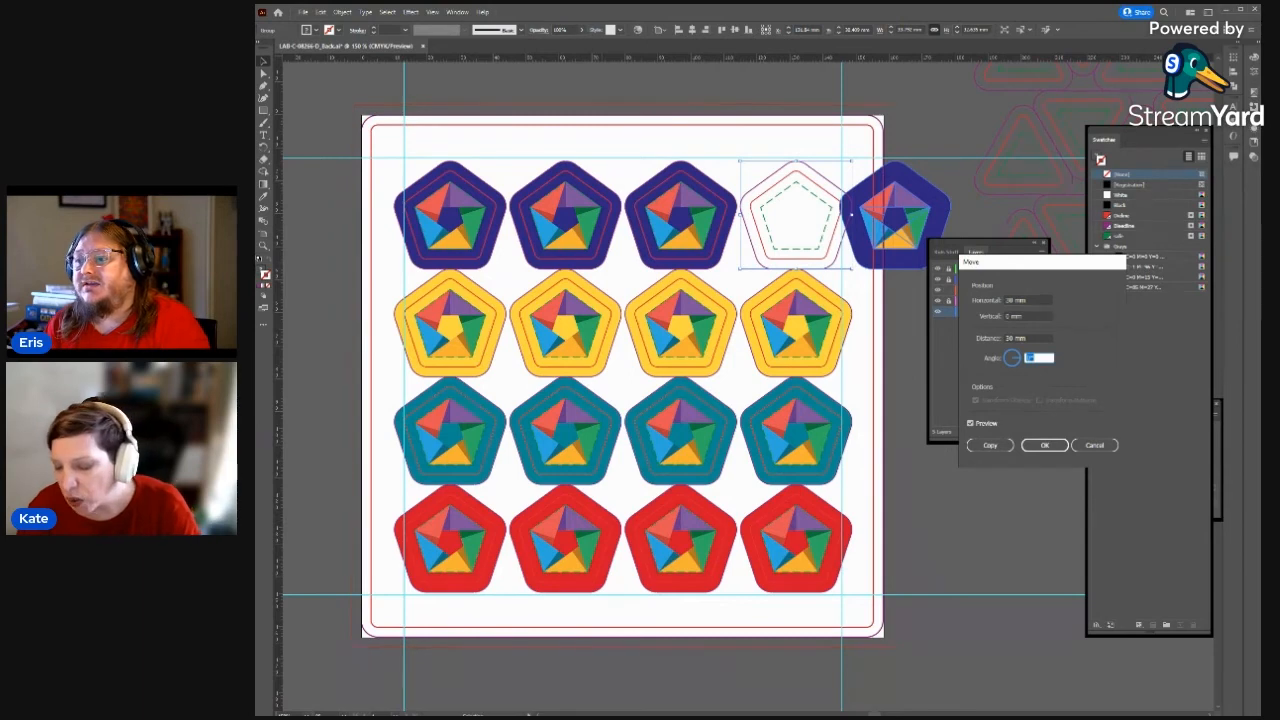
{"action": "type", "text": "45"}
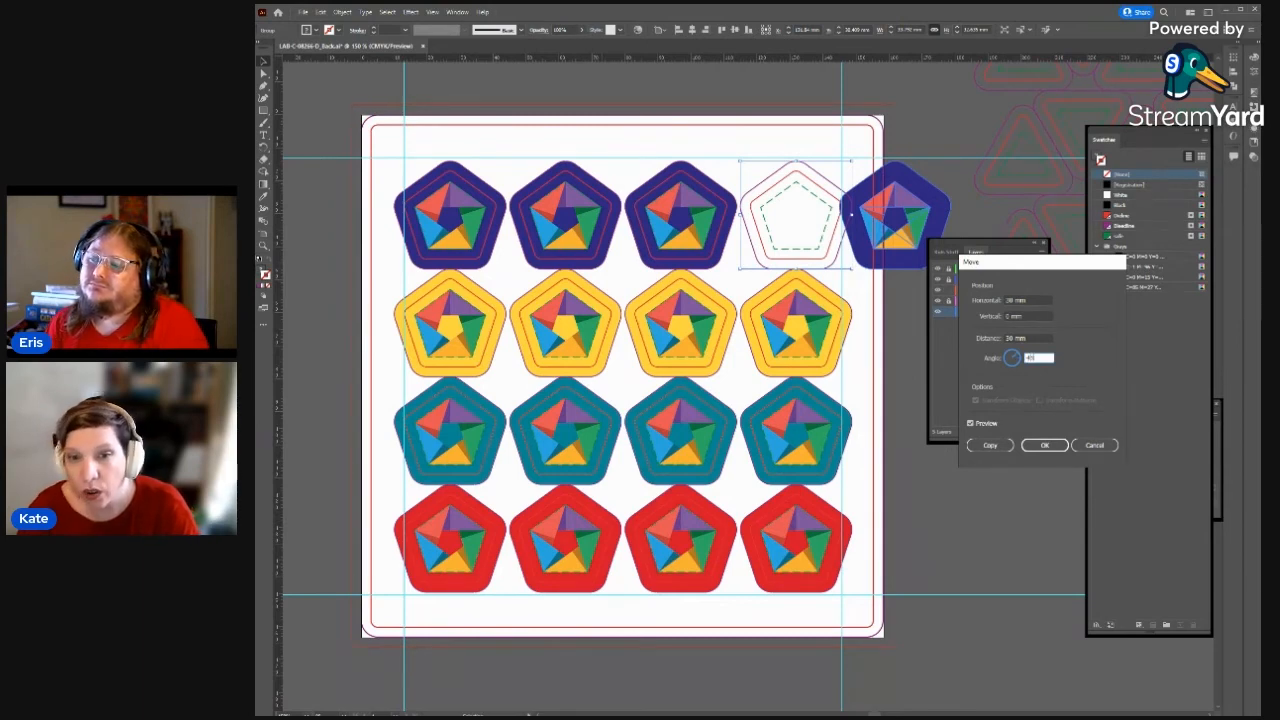
{"action": "key", "text": "Tab"}
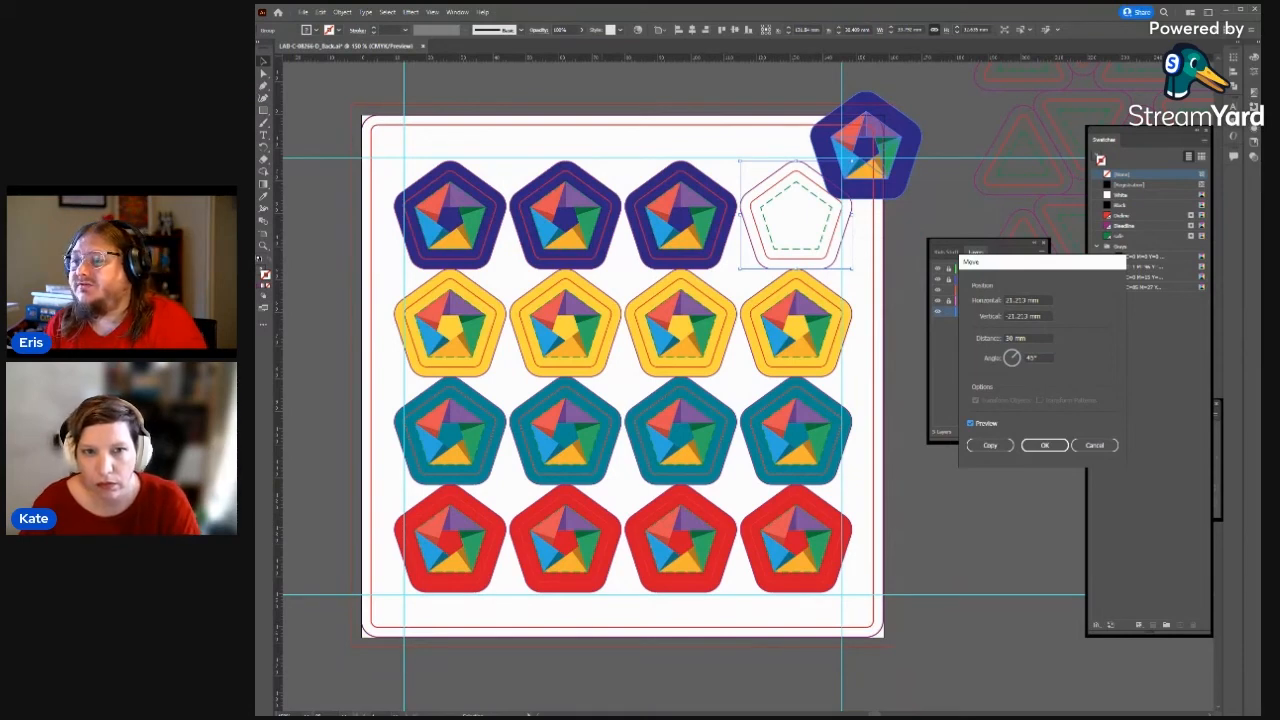
{"action": "key", "text": "Escape"}
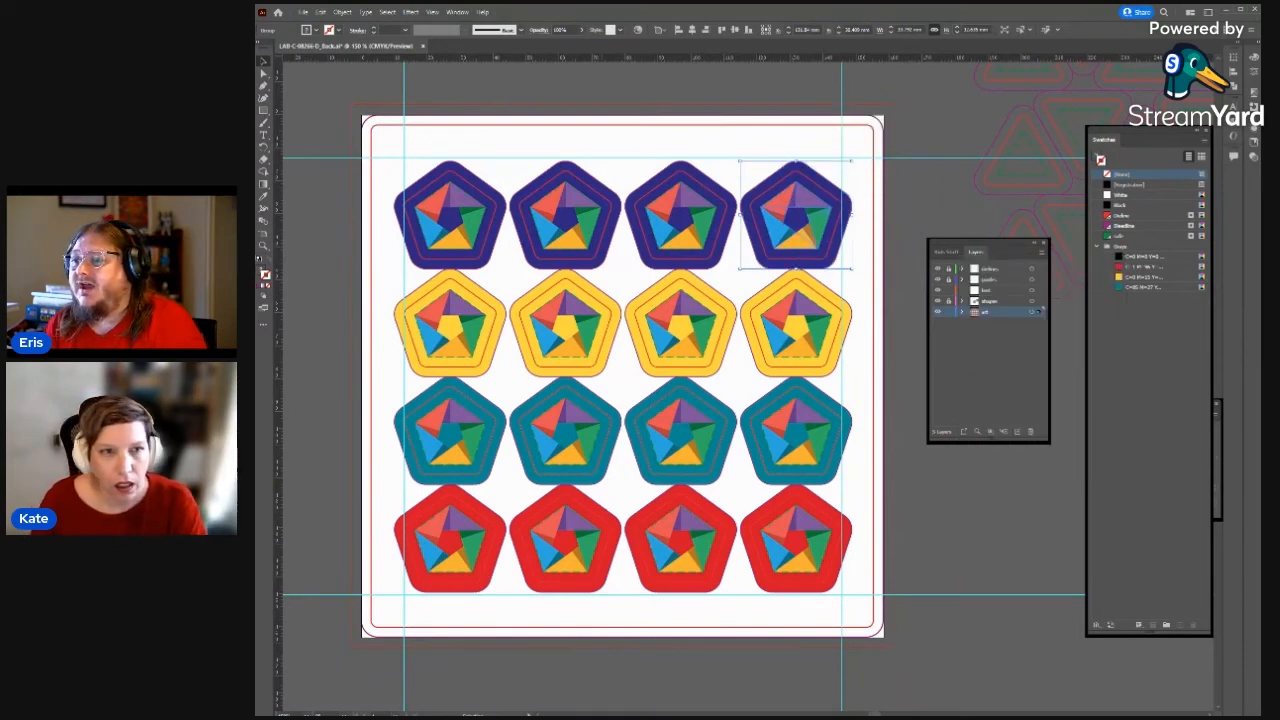
{"action": "left_click", "coordinate": [1235, 61]}
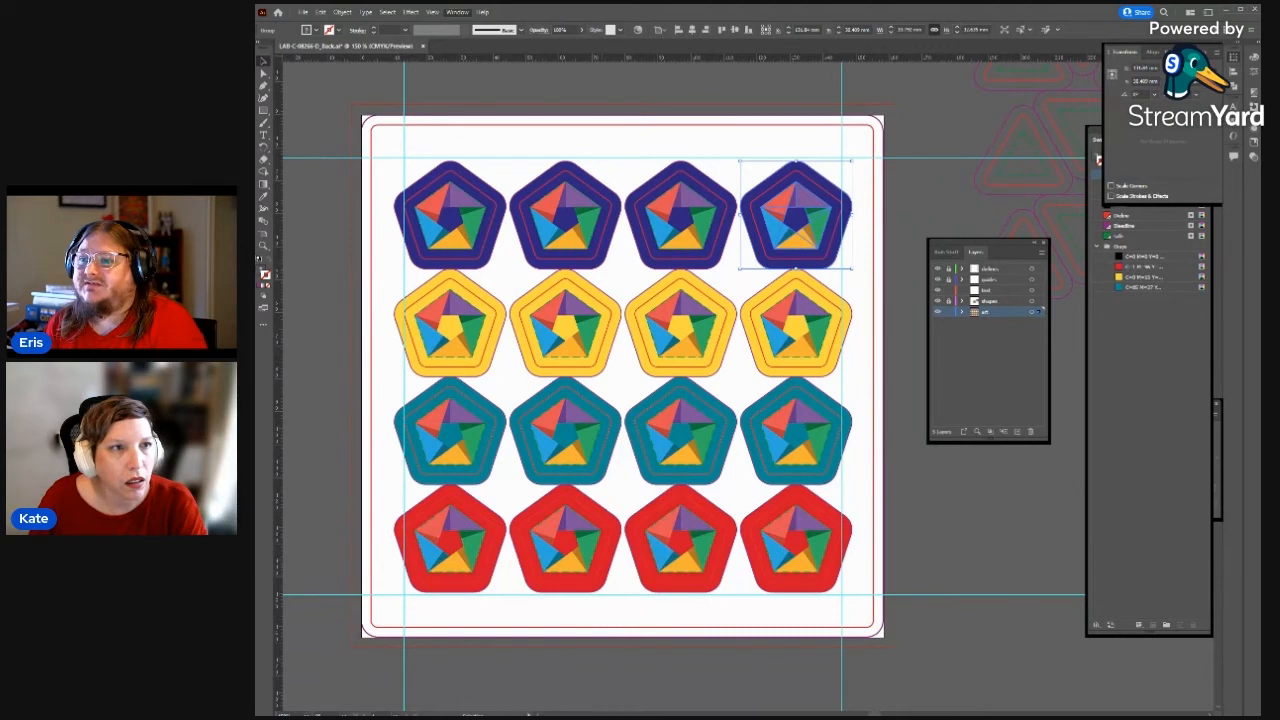
{"action": "mouse_move", "coordinate": [365, 24]}
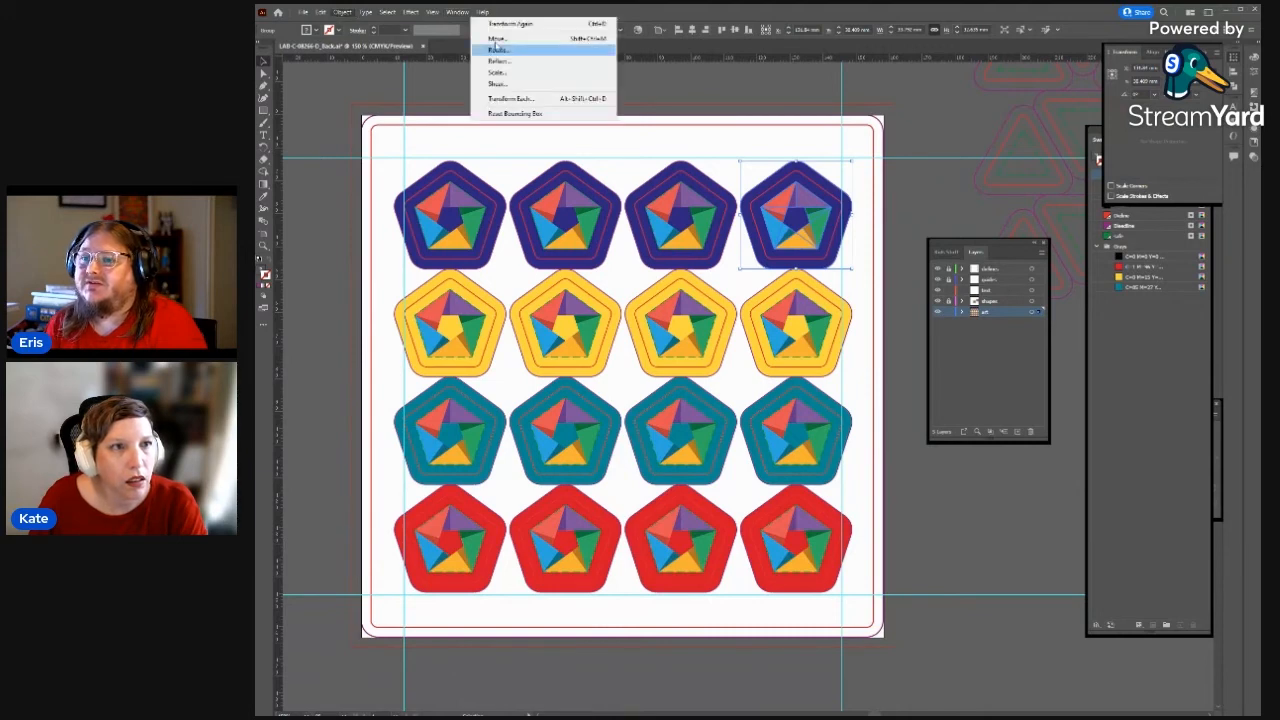
{"action": "left_click", "coordinate": [498, 49]}
{"action": "key", "text": "Escape"}
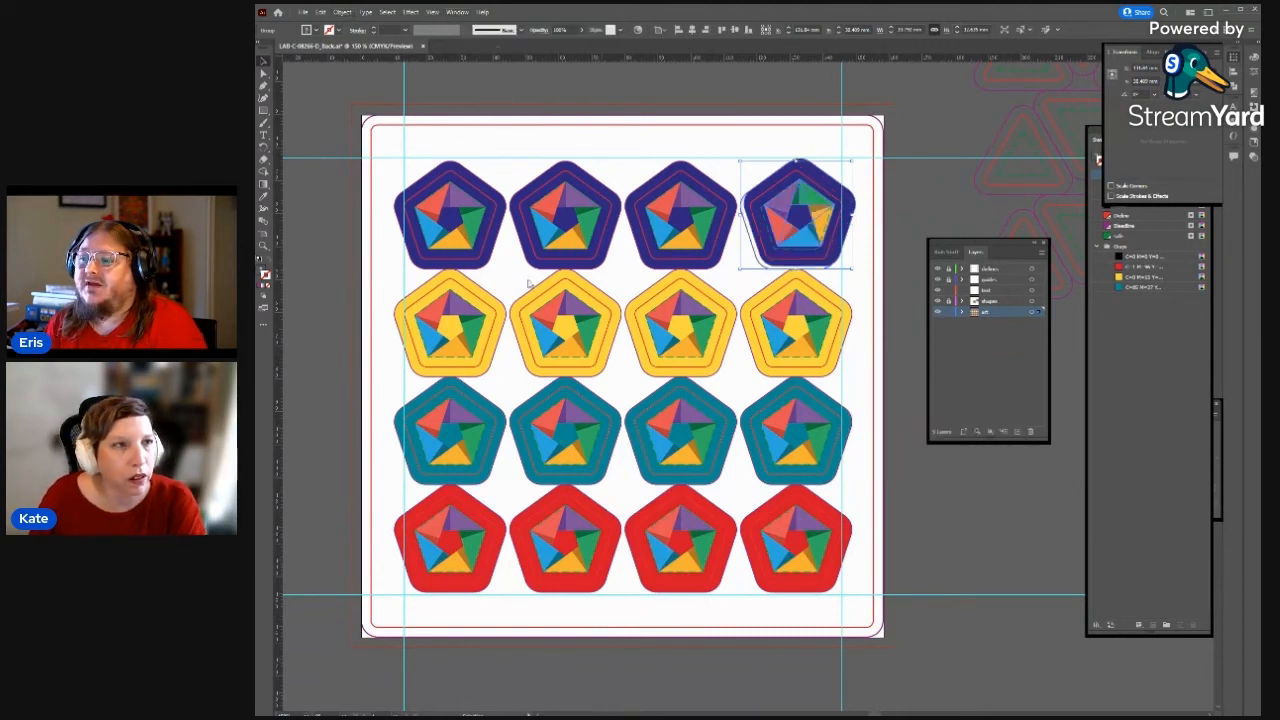
- Move the last dark-blue pentagon in the top row by a distance of 35 mm with no vertical offset
{"action": "left_click", "coordinate": [342, 12]}
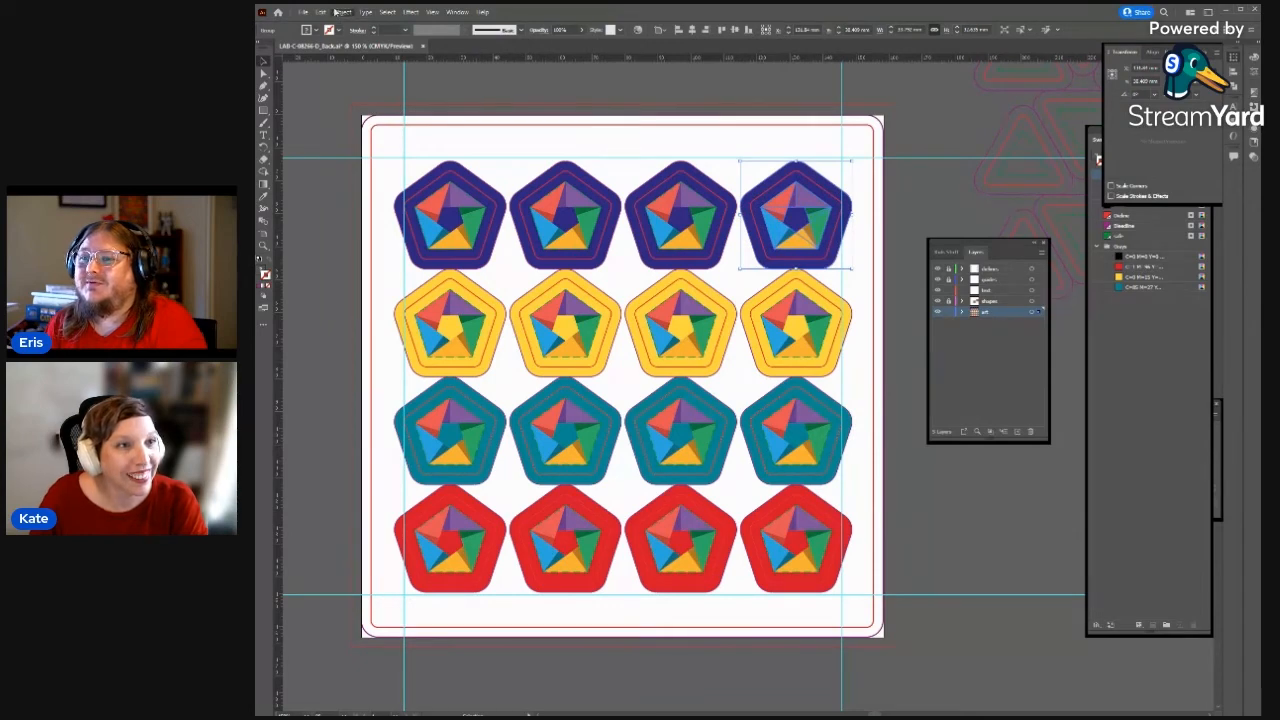
{"action": "mouse_move", "coordinate": [365, 24]}
{"action": "left_click", "coordinate": [490, 39]}
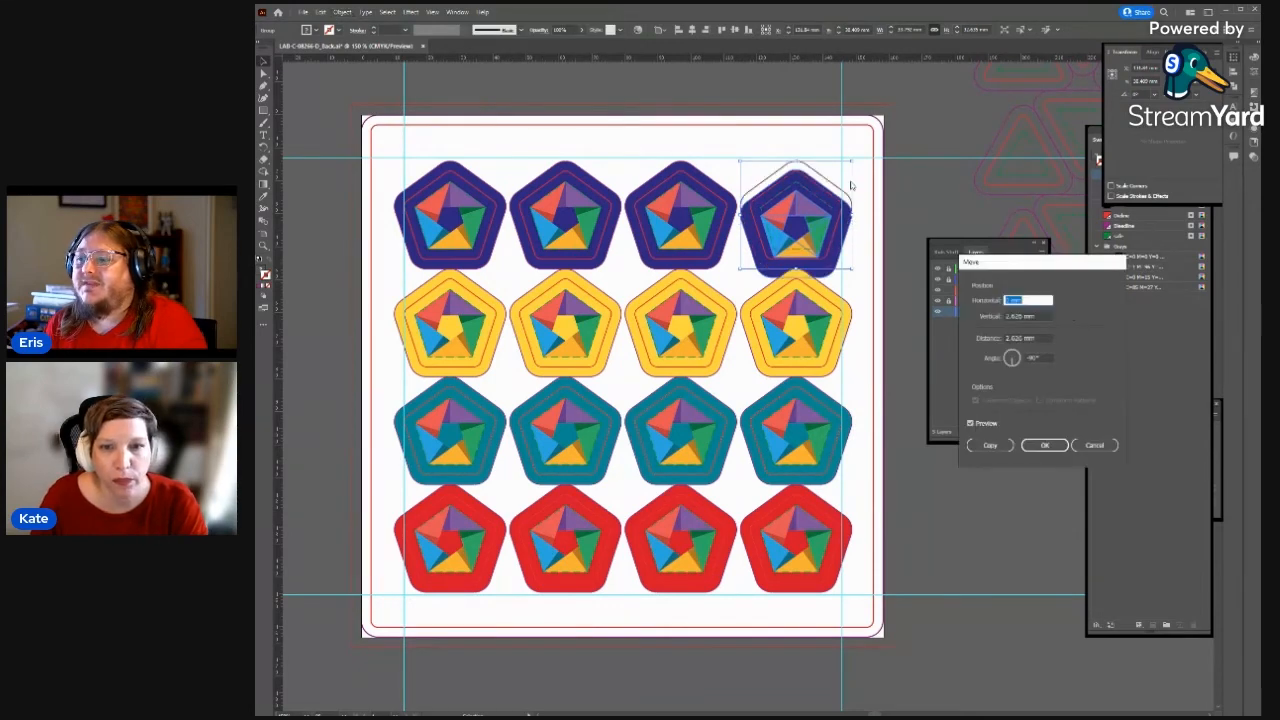
{"action": "key", "text": "Tab"}
{"action": "type", "text": "0"}
{"action": "key", "text": "Tab"}
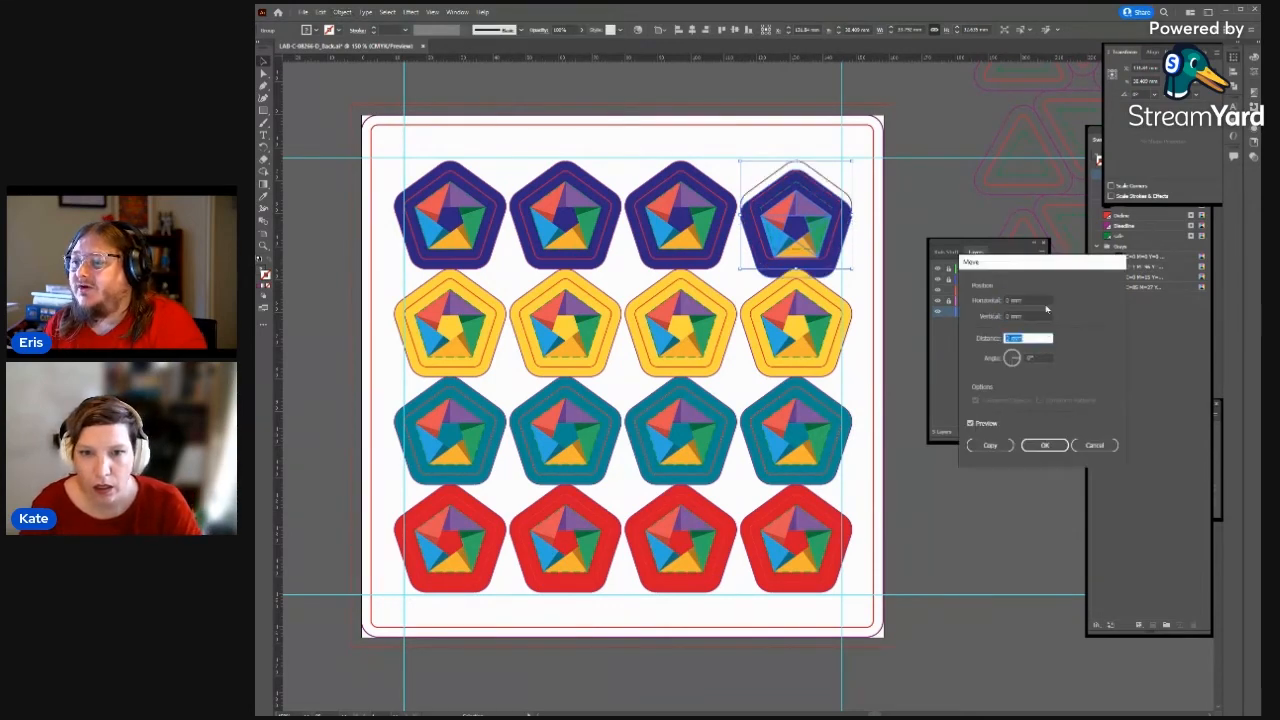
{"action": "type", "text": "28"}
{"action": "key", "text": "Tab"}
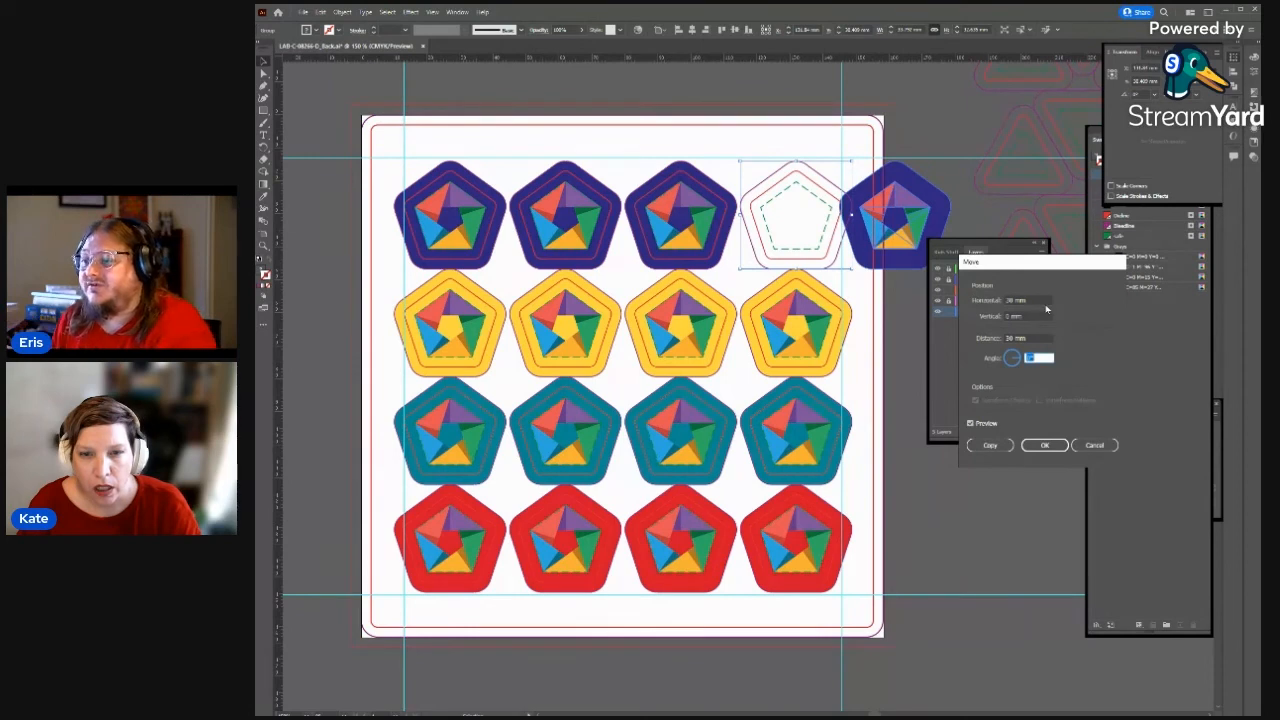
{"action": "key", "text": "shift+Tab"}
{"action": "type", "text": "2"}
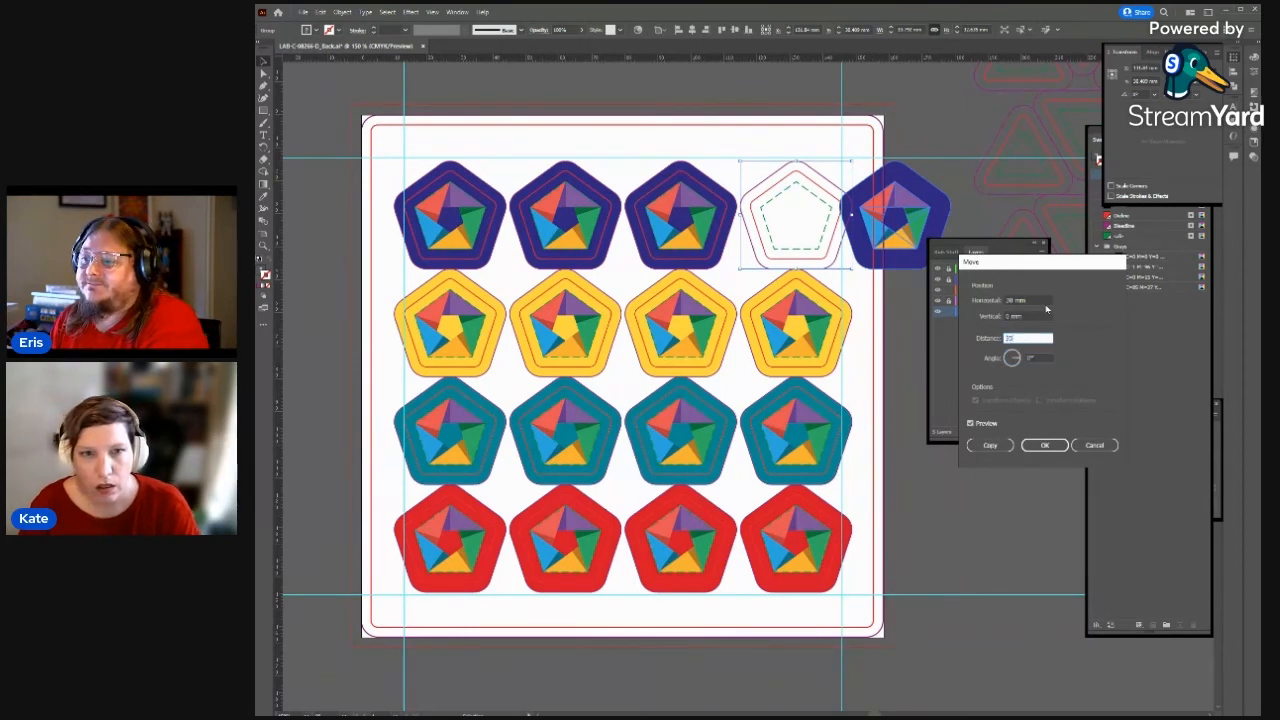
{"action": "key", "text": "Tab"}
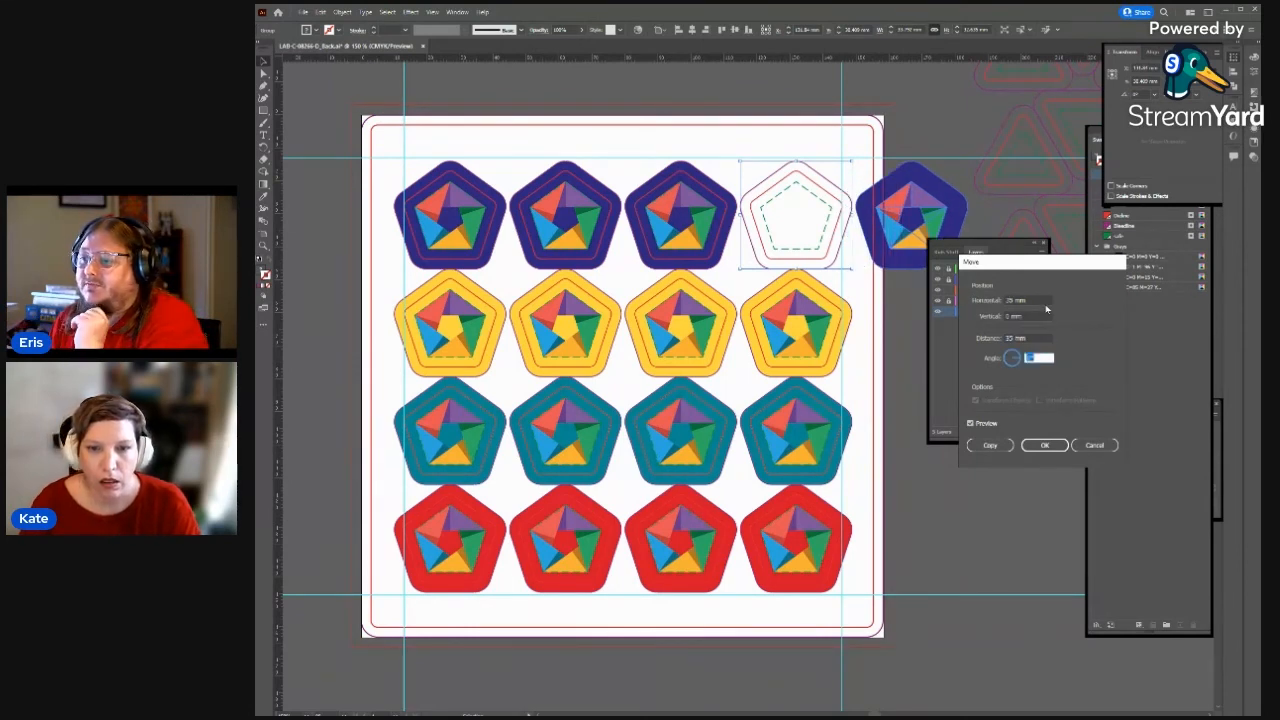
{"action": "key", "text": "Return"}
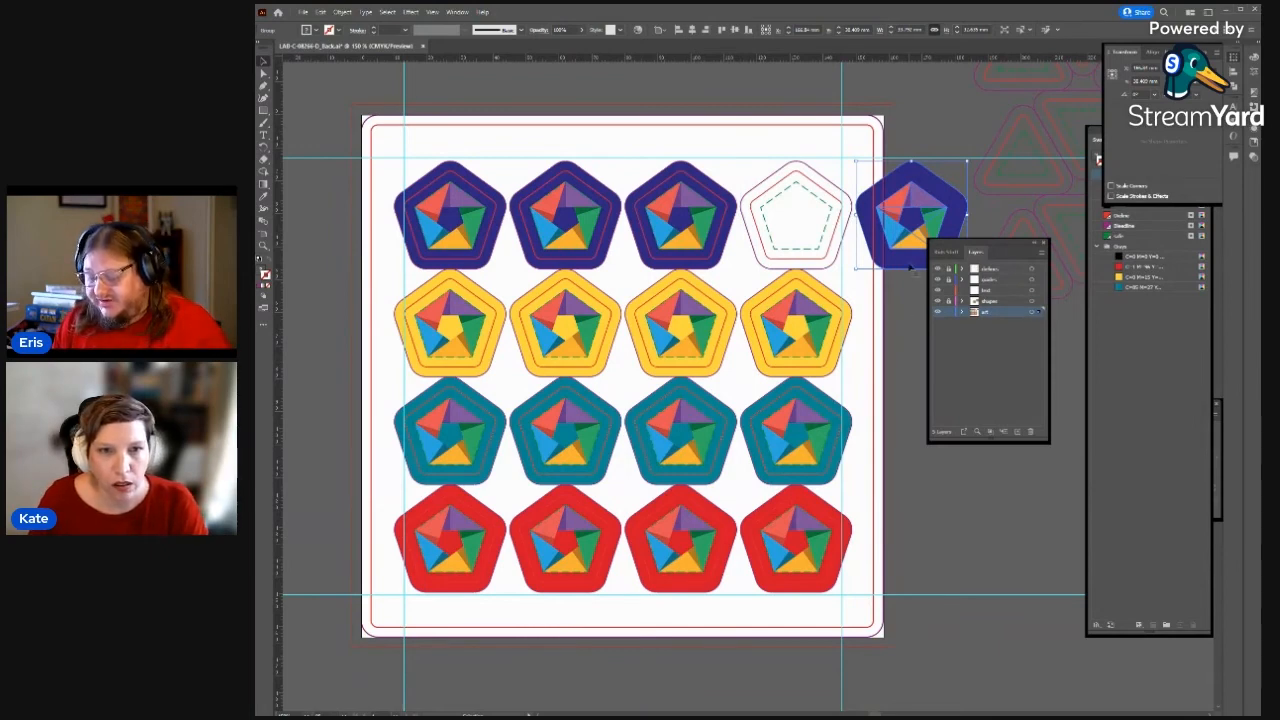
- Repeat the last move four times on the dark-blue pentagon so it steps farther away from the artboard
{"action": "key", "text": "ctrl+d"}
{"action": "key", "text": "ctrl+d"}
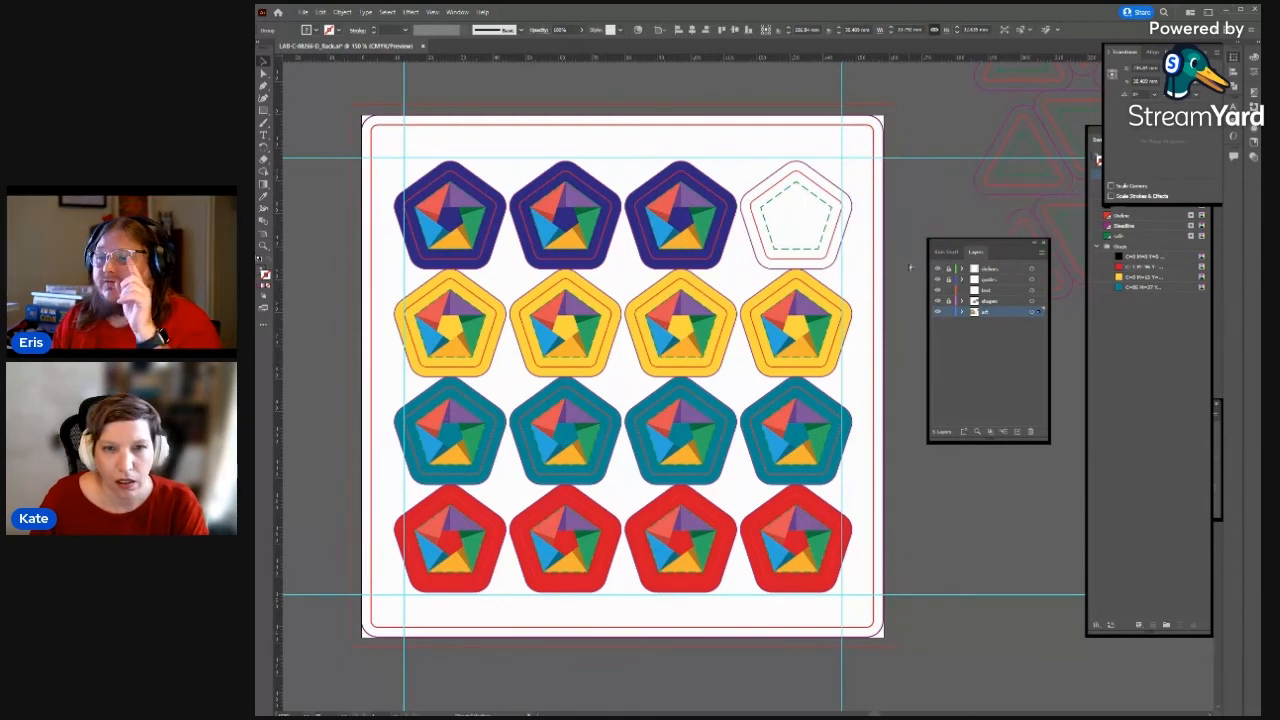
{"action": "left_click_drag", "start_coordinate": [910, 267], "coordinate": [563, 236]}
{"action": "key", "text": "ctrl+s"}
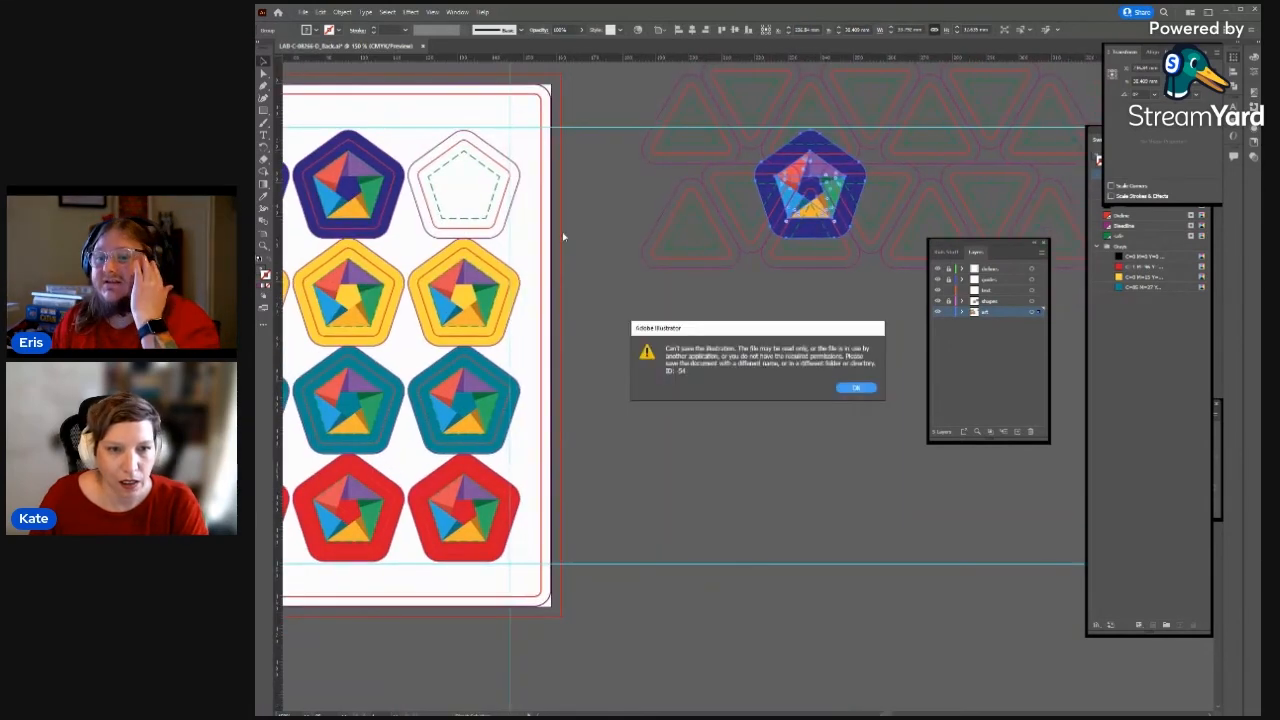
{"action": "left_click", "coordinate": [846, 387]}
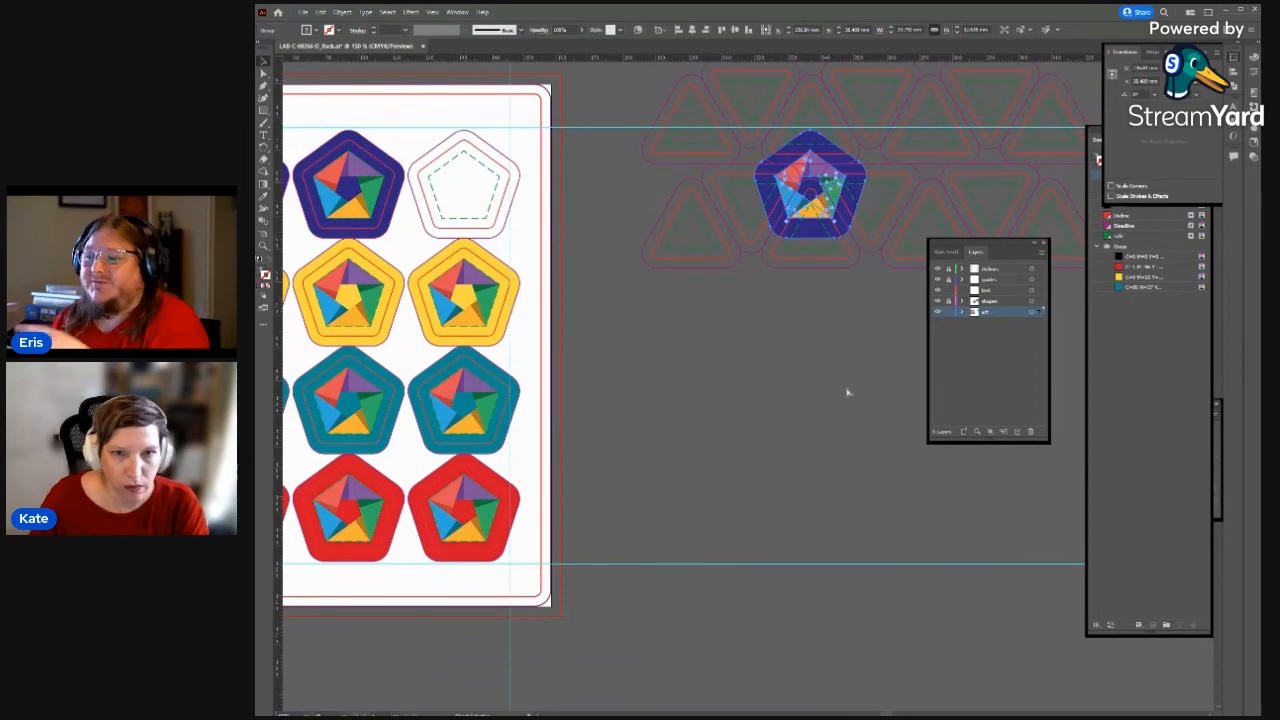
{"action": "key", "text": "ctrl+d"}
{"action": "key", "text": "ctrl+d"}
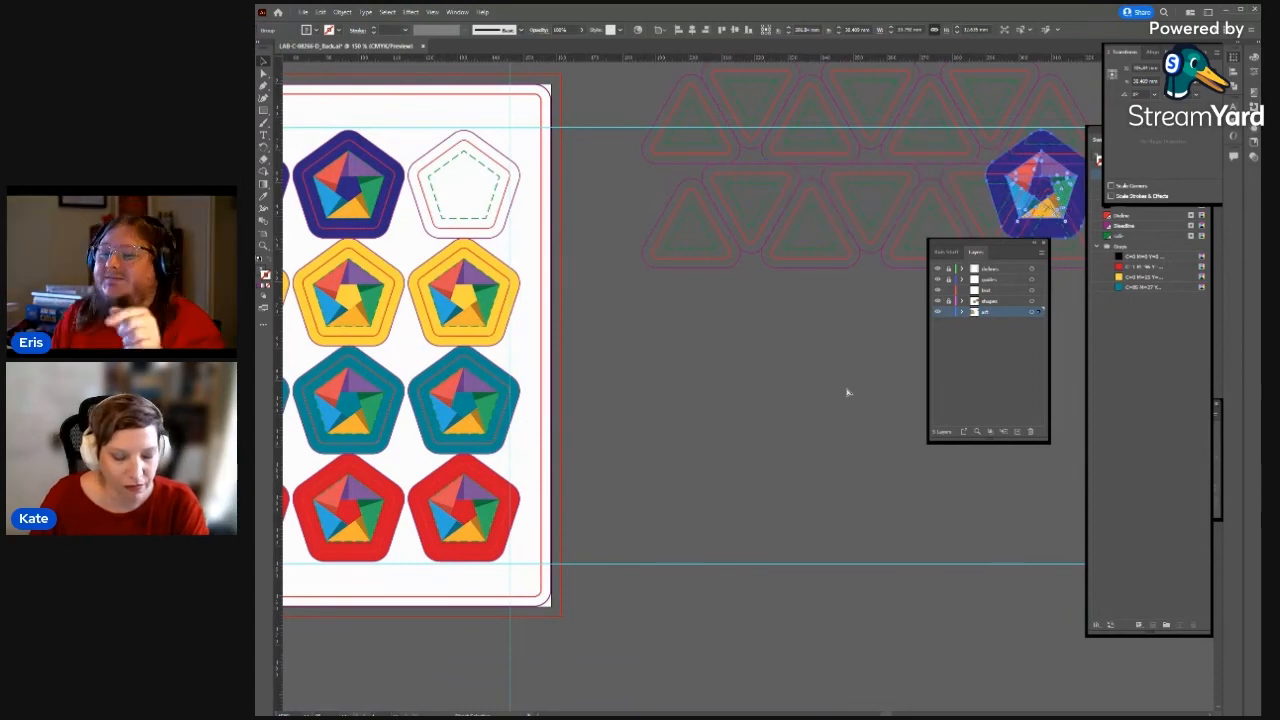
- Undo the four repeated moves of the dark-blue pentagon
{"action": "key", "text": "ctrl+z"}
{"action": "key", "text": "ctrl+z"}
{"action": "key", "text": "ctrl+z"}
{"action": "key", "text": "ctrl+z"}
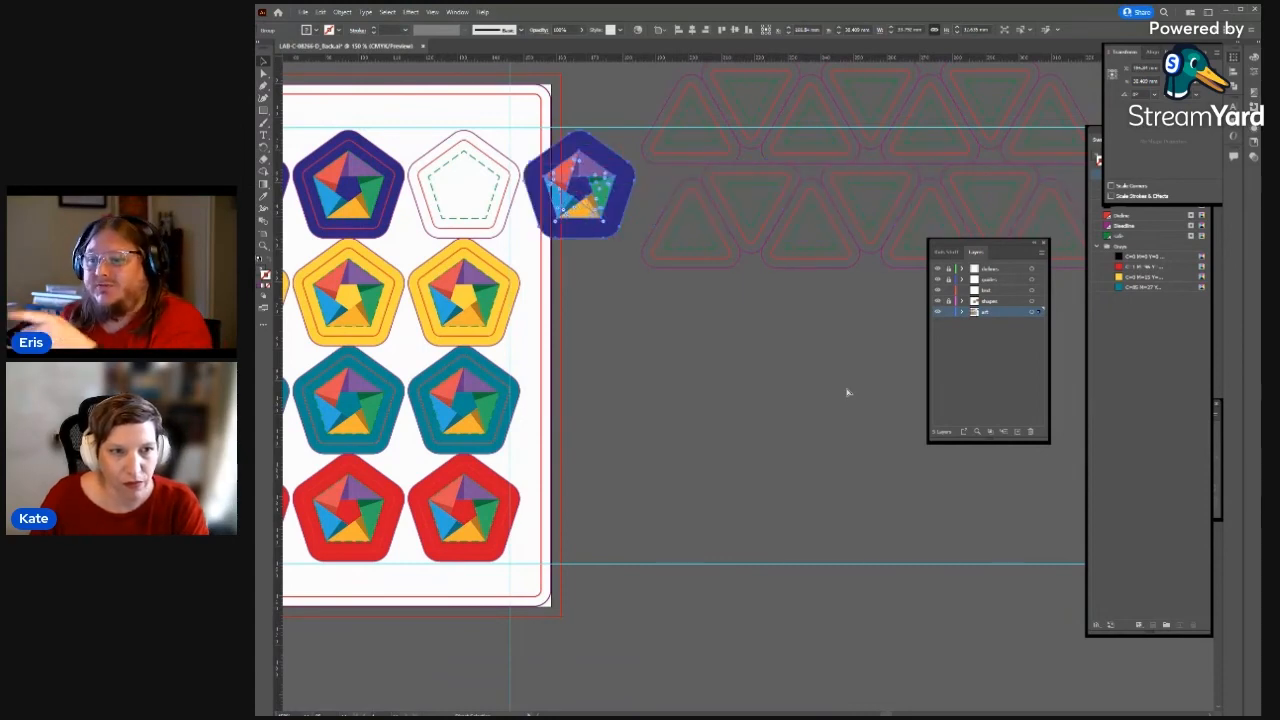
- Repeat the same move on the yellow, teal and red pentagons in the last column, one after another
{"action": "left_click_drag", "start_coordinate": [646, 372], "coordinate": [812, 350]}
{"action": "key", "text": "v"}
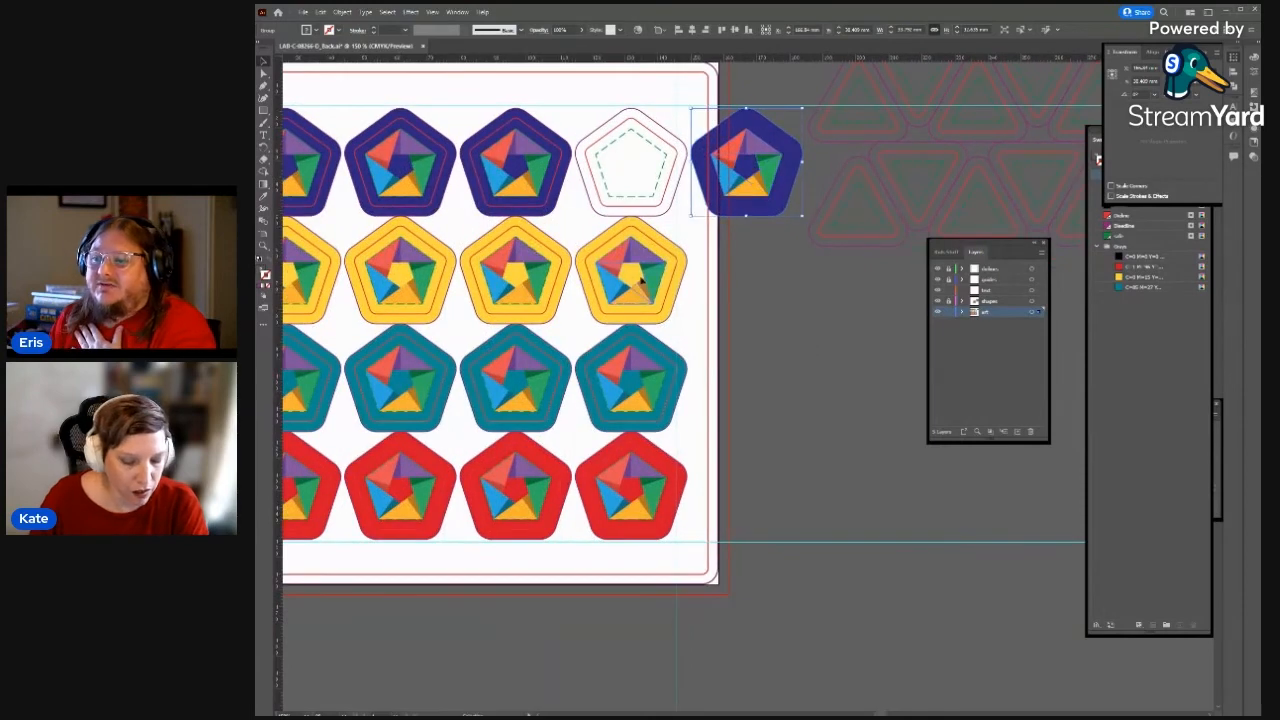
{"action": "left_click", "coordinate": [640, 282]}
{"action": "key", "text": "ctrl+d"}
{"action": "left_click", "coordinate": [678, 370]}
{"action": "key", "text": "ctrl+d"}
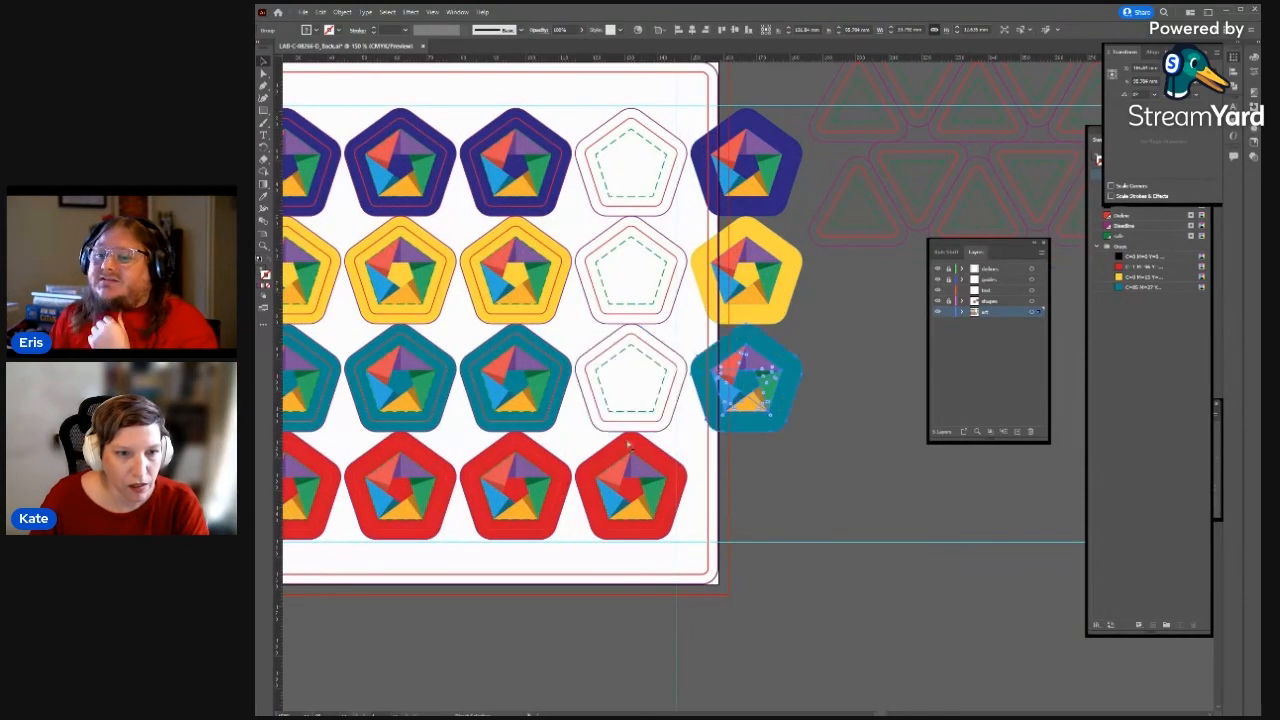
{"action": "left_click", "coordinate": [630, 445]}
{"action": "key", "text": "ctrl+d"}
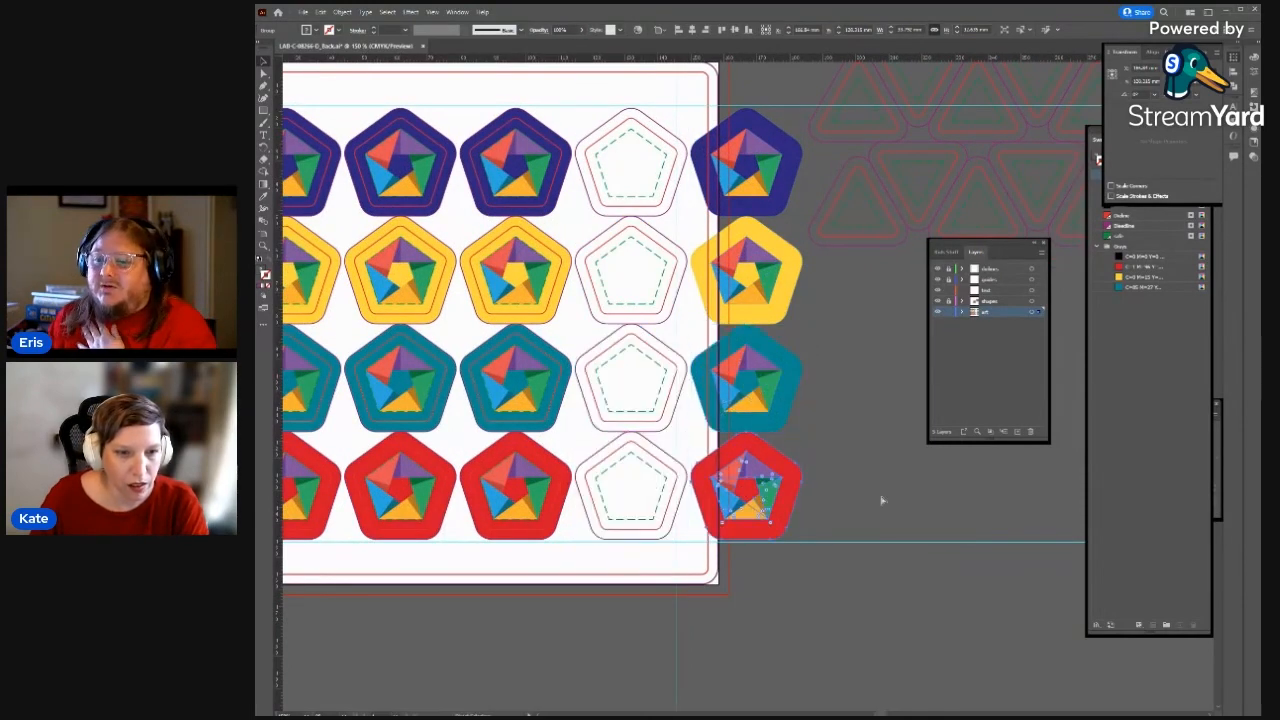
- Undo the moves of all four last-column pentagons, restoring them to their outlines
{"action": "key", "text": "ctrl+z"}
{"action": "key", "text": "ctrl+z"}
{"action": "key", "text": "ctrl+z"}
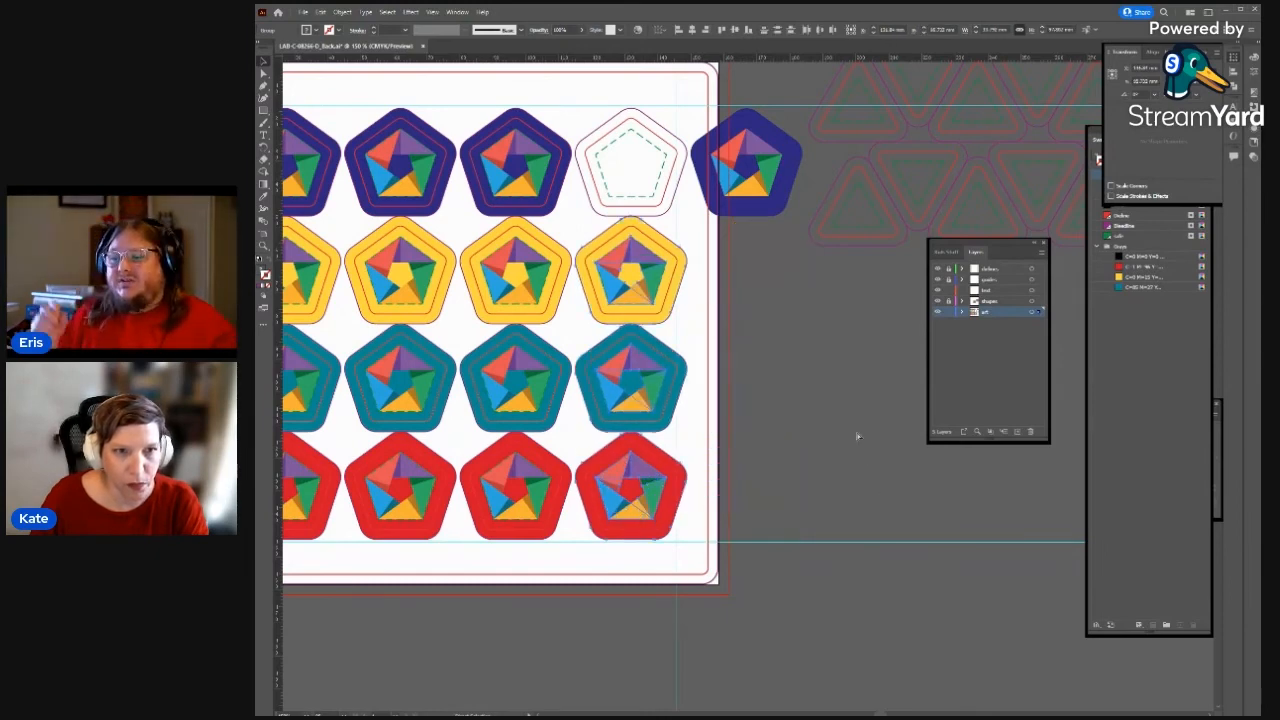
{"action": "key", "text": "ctrl+z"}
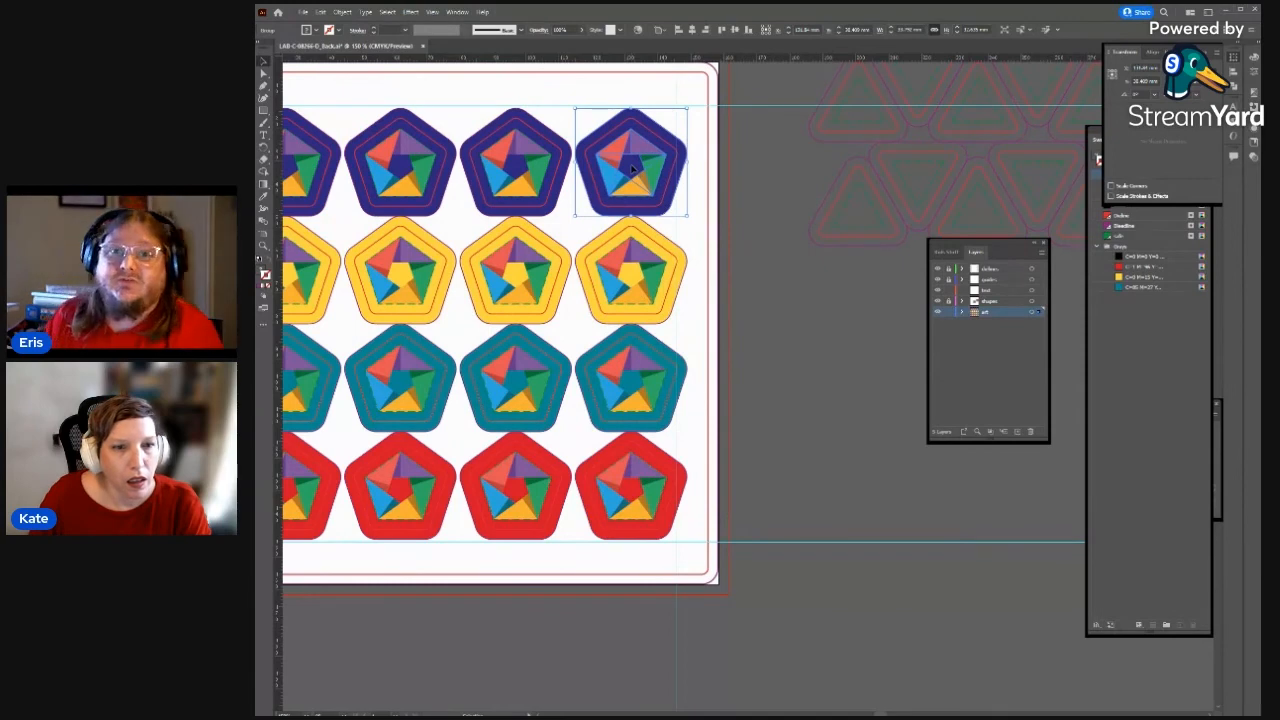
{"action": "left_click_drag", "start_coordinate": [631, 169], "coordinate": [652, 317]}
{"action": "key", "text": "ctrl+z"}
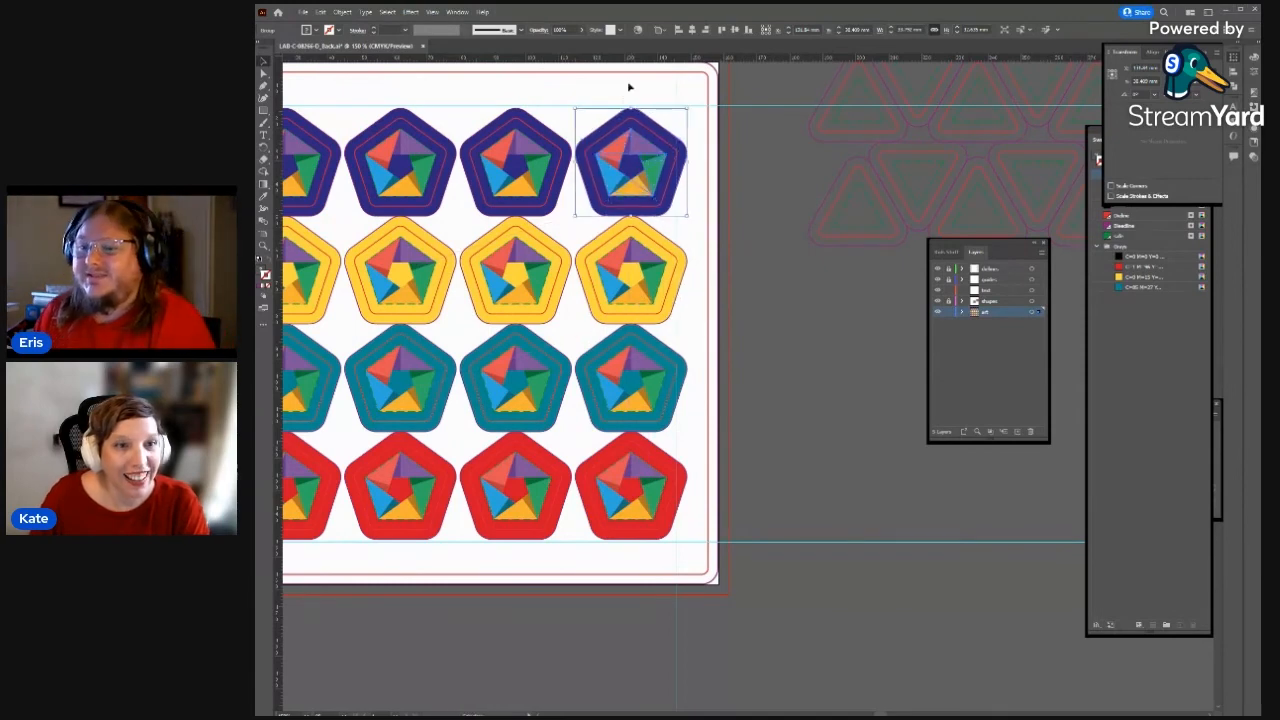
- Copy the last pentagon column with the Move command, using 0 mm vertical offset and 34 mm distance
{"action": "left_click_drag", "start_coordinate": [629, 86], "coordinate": [665, 465]}
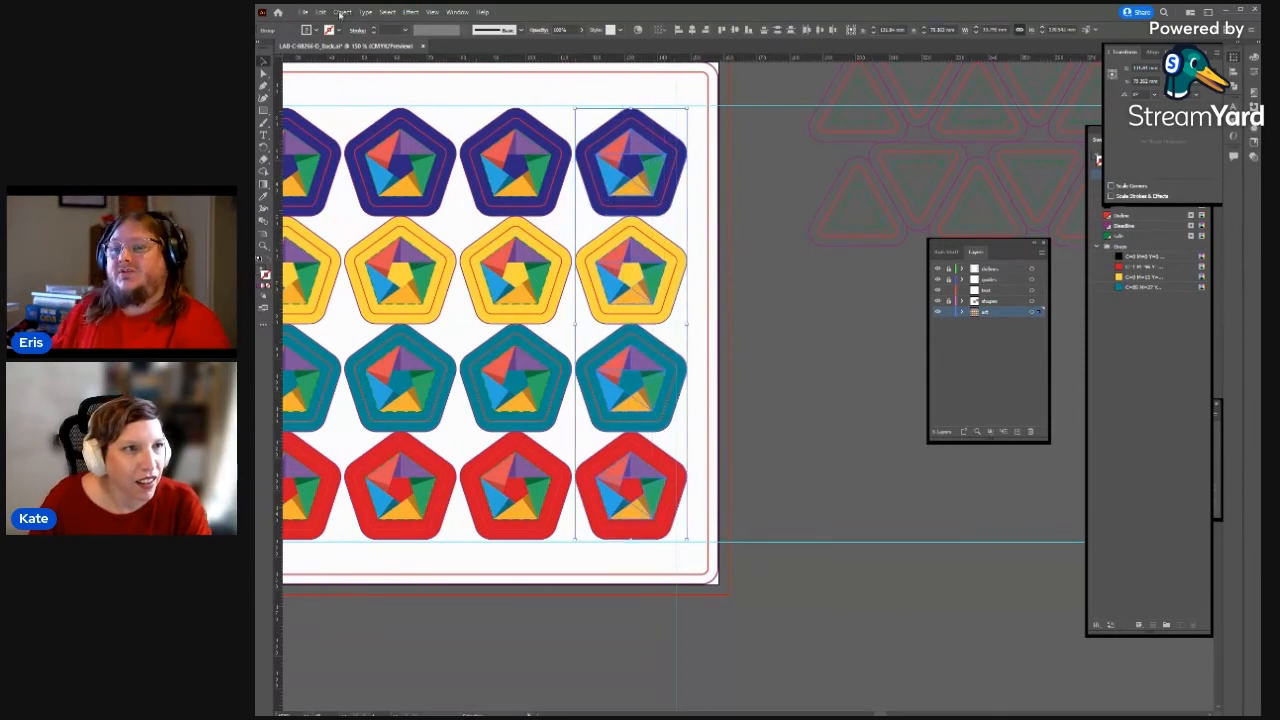
{"action": "left_click", "coordinate": [341, 12]}
{"action": "left_click", "coordinate": [497, 38]}
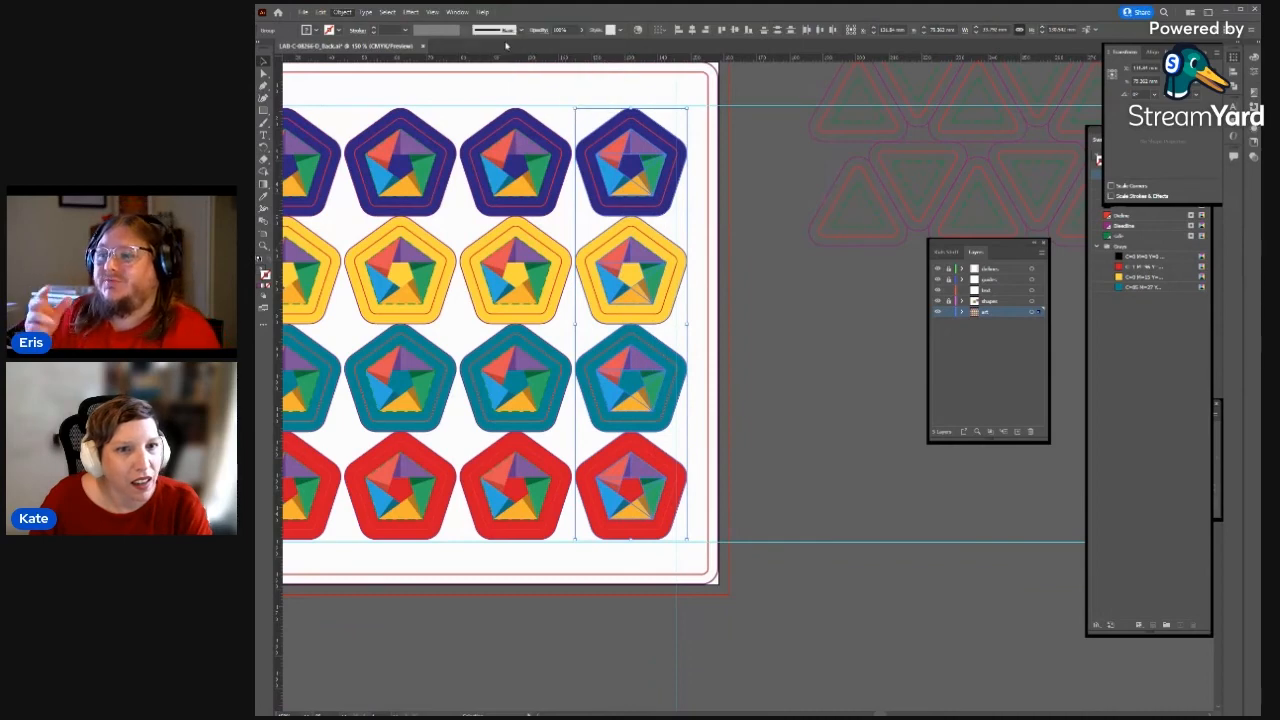
{"action": "key", "text": "Tab"}
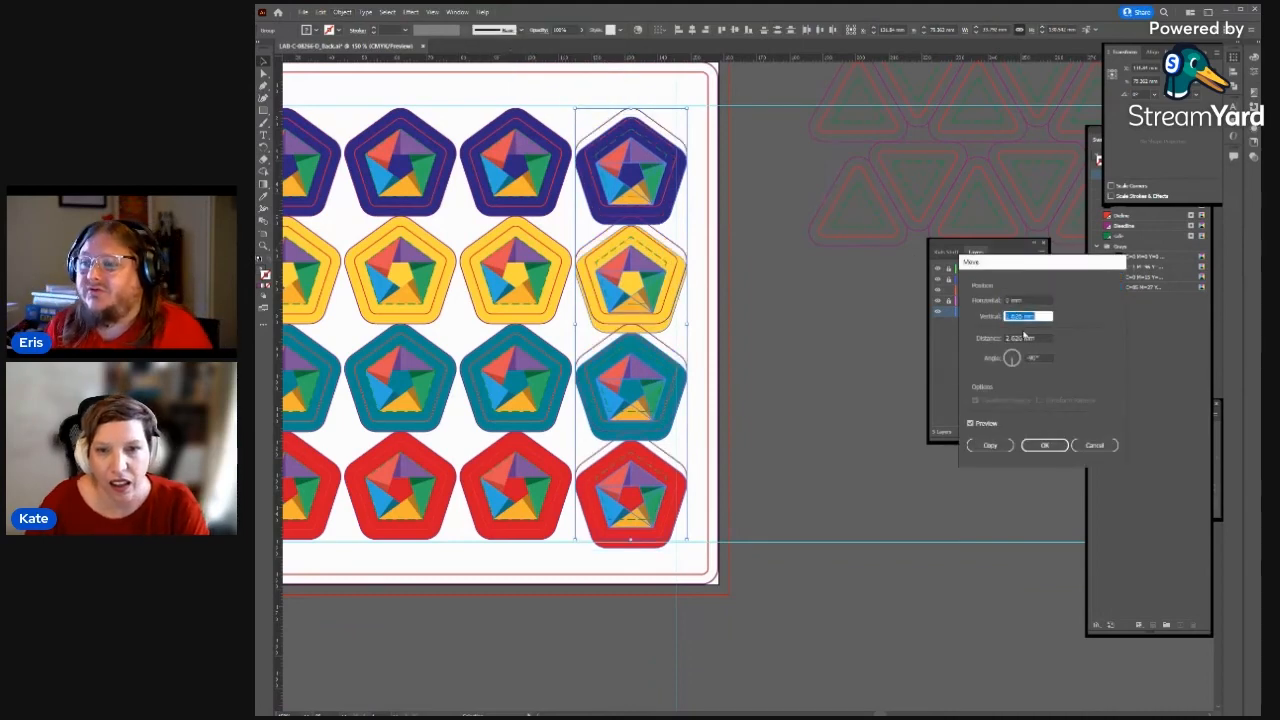
{"action": "type", "text": "1"}
{"action": "key", "text": "Tab"}
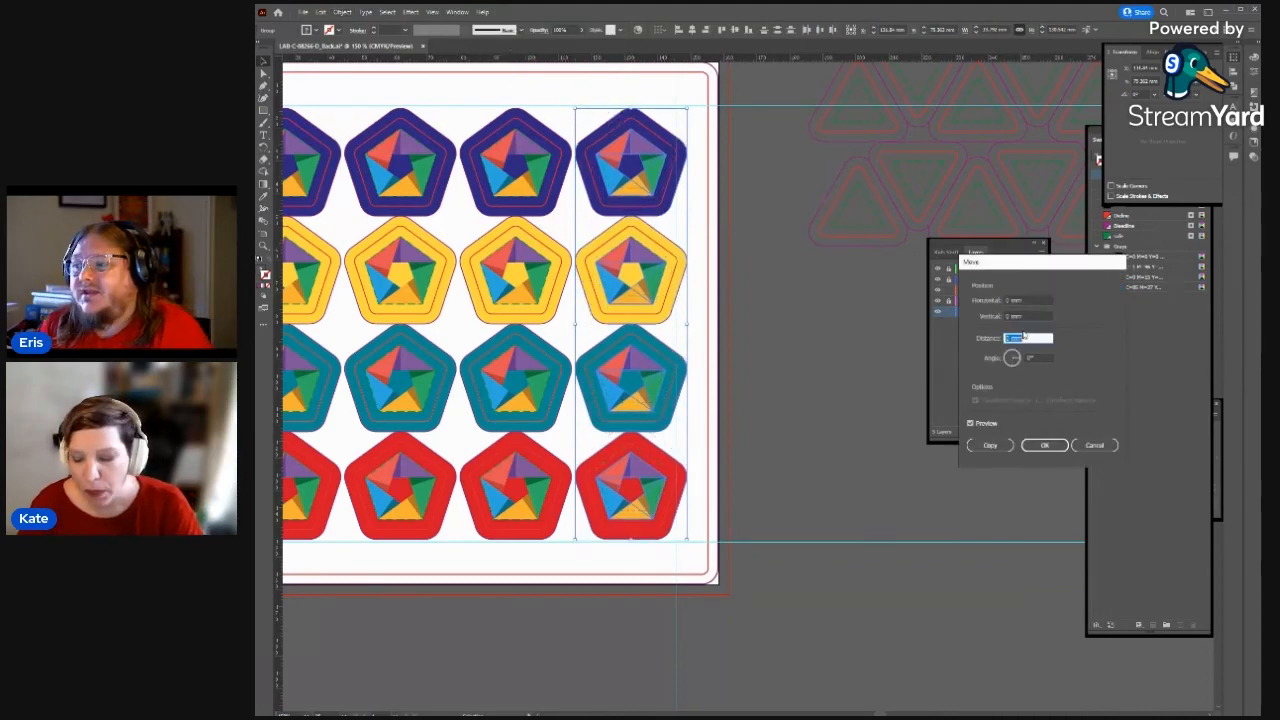
{"action": "type", "text": "14"}
{"action": "key", "text": "Tab"}
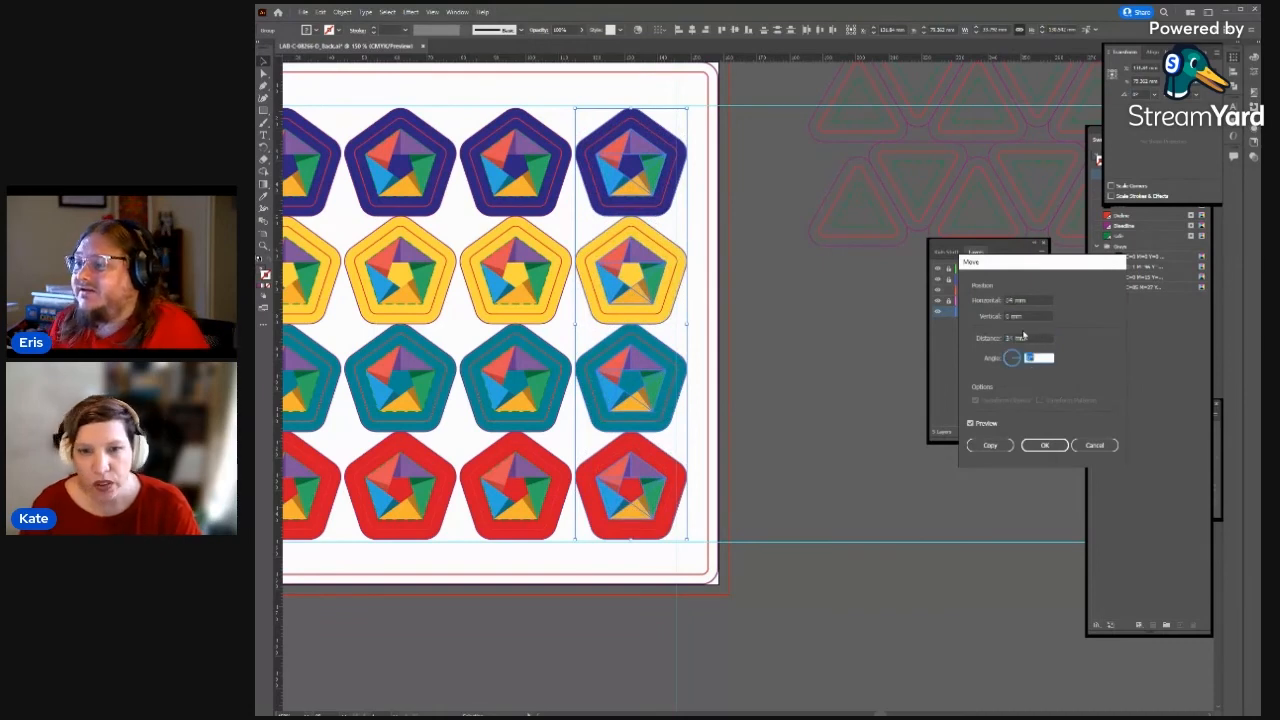
{"action": "left_click", "coordinate": [989, 446]}
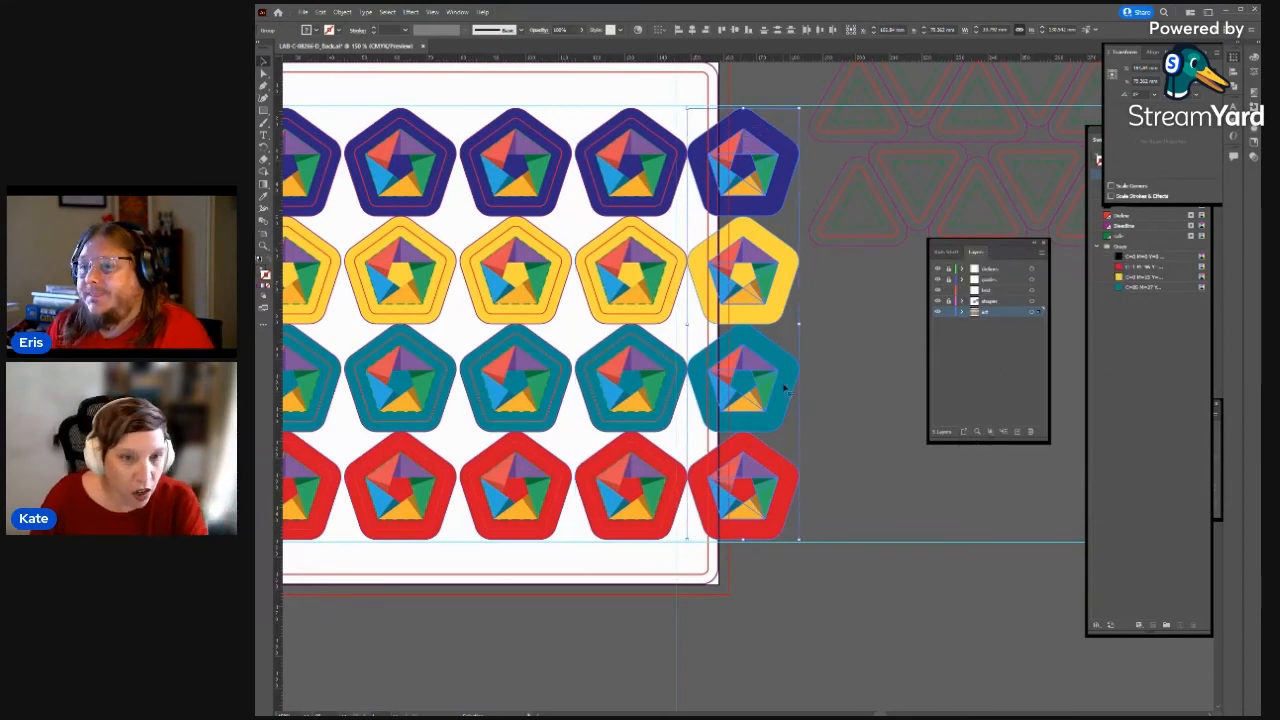
- Repeat the column copy three more times beyond the artboard
{"action": "key", "text": "a"}
{"action": "key", "text": "ctrl+d"}
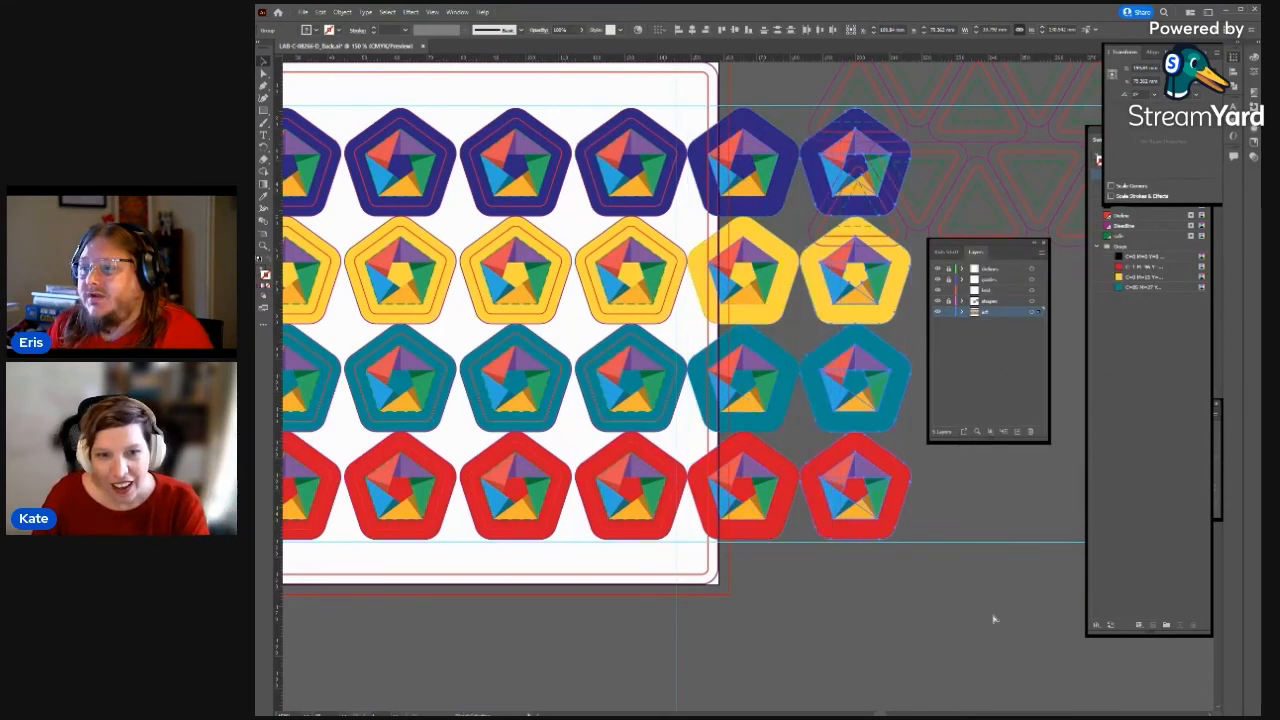
{"action": "key", "text": "ctrl+d"}
{"action": "key", "text": "ctrl+d"}
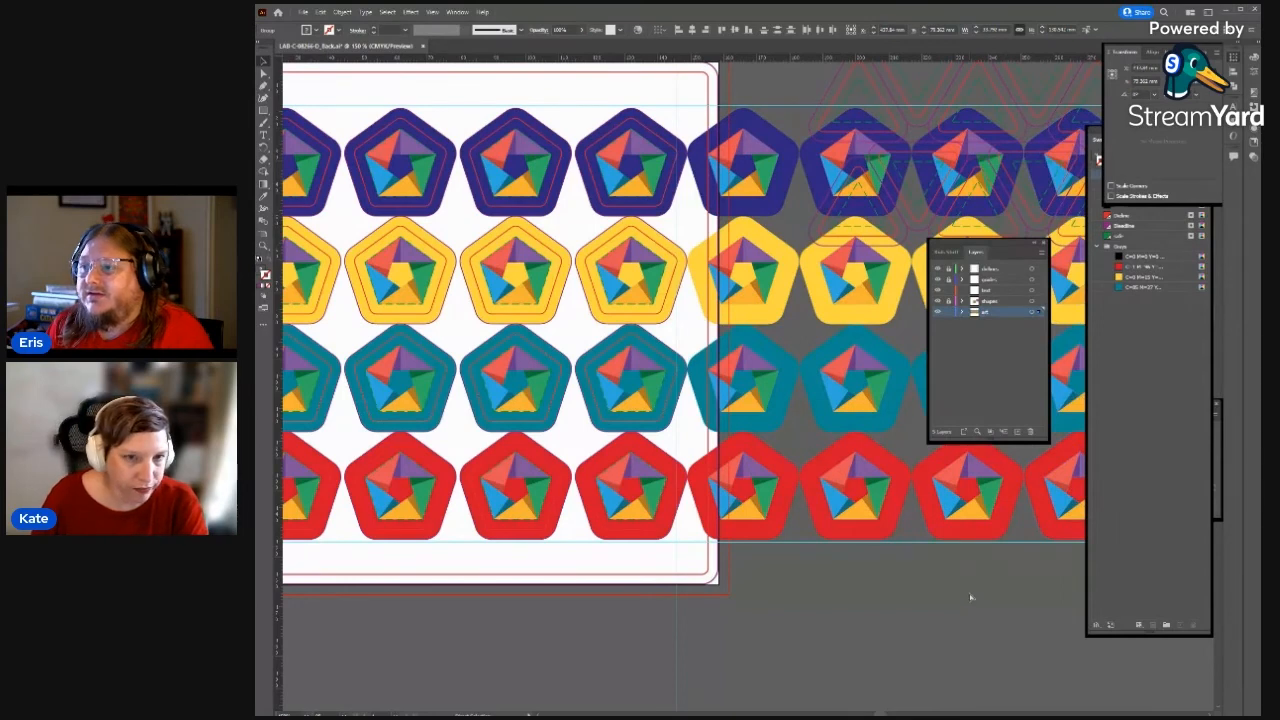
- Undo all four column copies and clear the selection
{"action": "key", "text": "ctrl+z"}
{"action": "key", "text": "ctrl+z"}
{"action": "key", "text": "ctrl+z"}
{"action": "key", "text": "ctrl+z"}
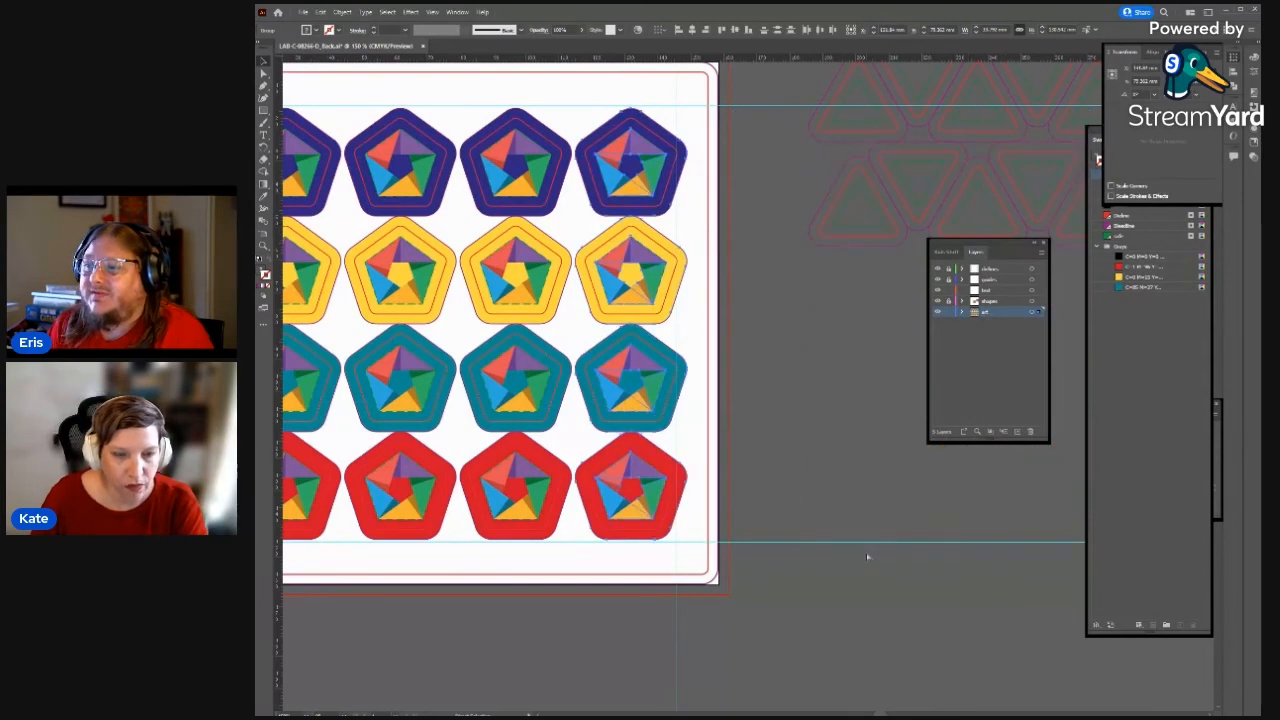
{"action": "left_click", "coordinate": [872, 565]}
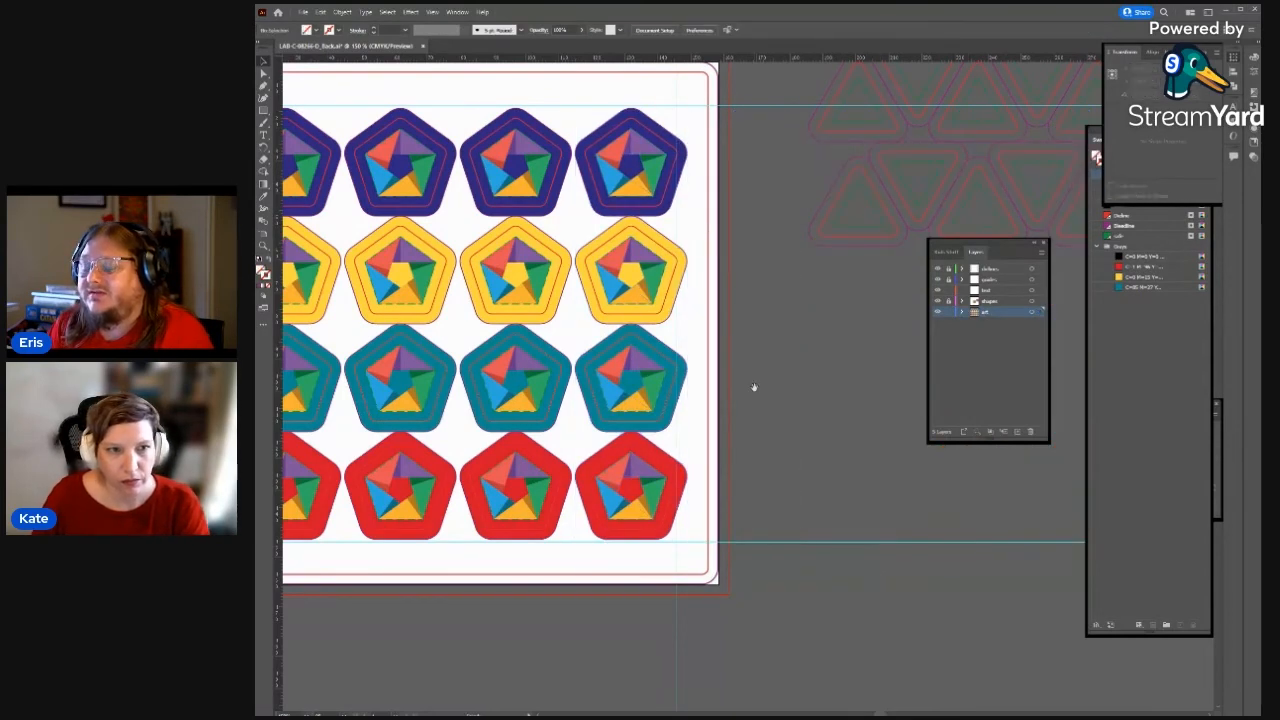
- Unlock the shapes layer and delete the last three pentagon columns with their outlines, keeping only the first column
{"action": "left_click_drag", "start_coordinate": [754, 387], "coordinate": [912, 440]}
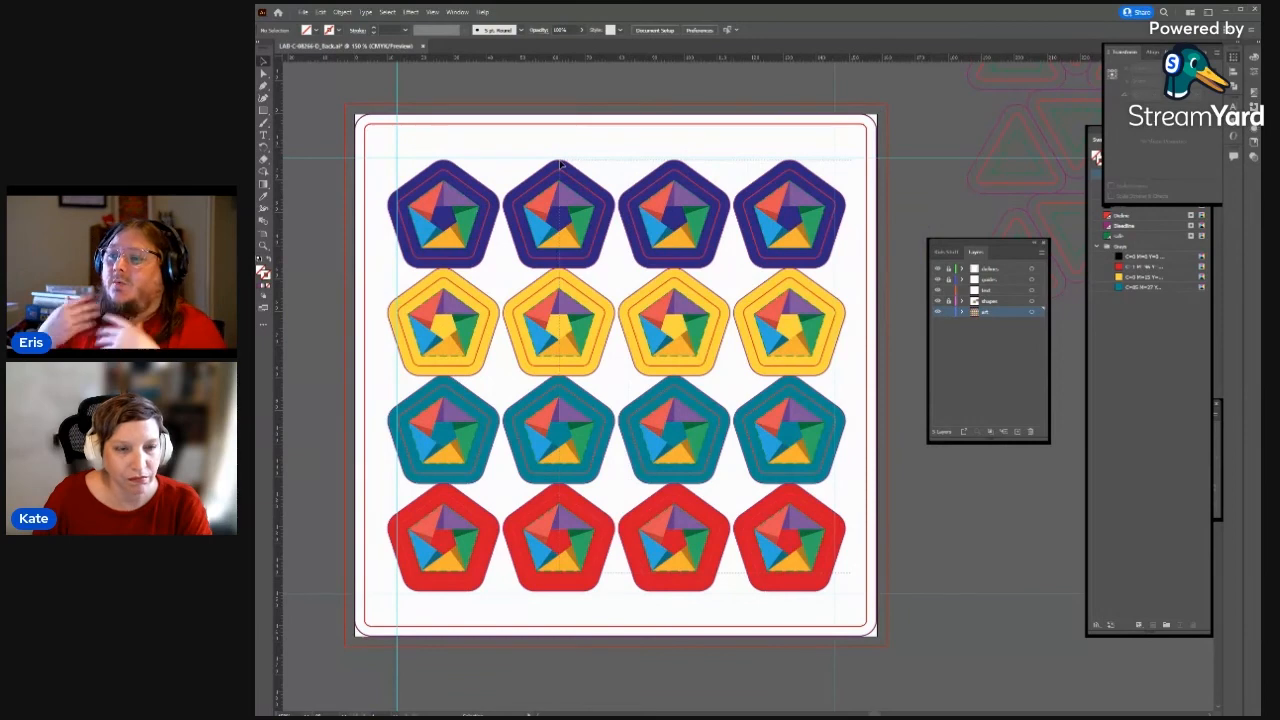
{"action": "left_click", "coordinate": [562, 166]}
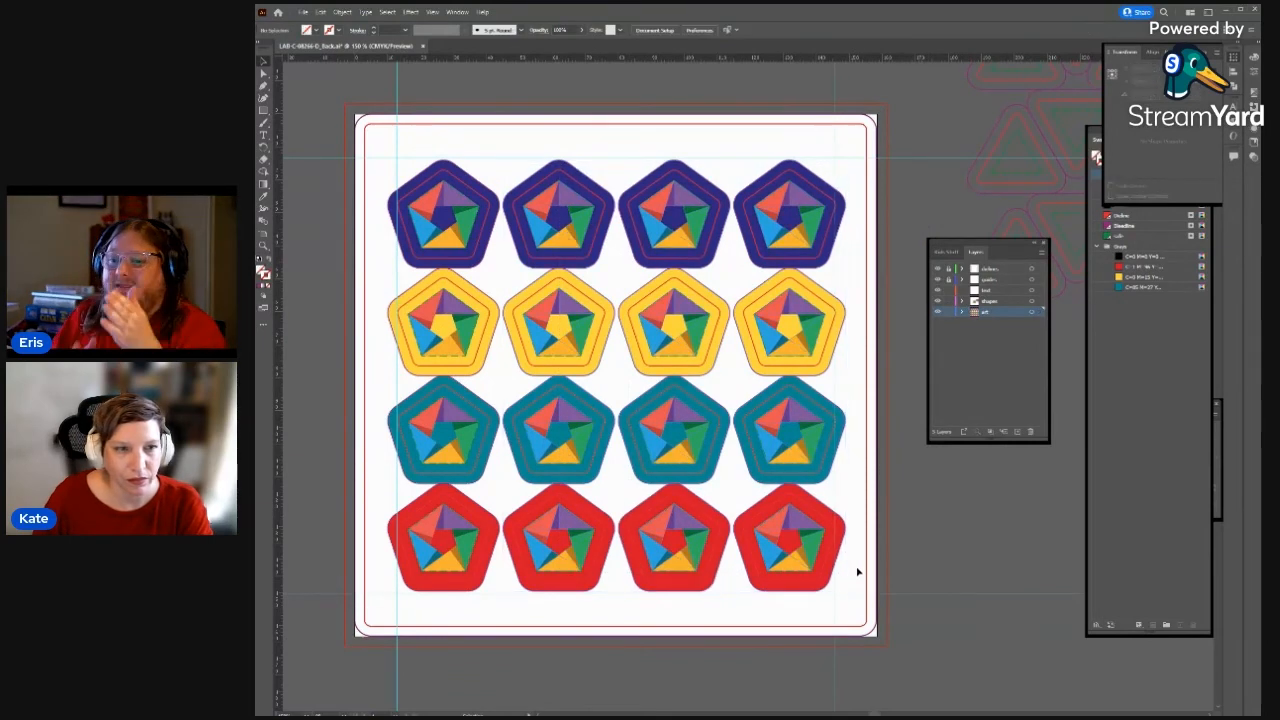
{"action": "left_click", "coordinate": [528, 196]}
{"action": "key", "text": "Delete"}
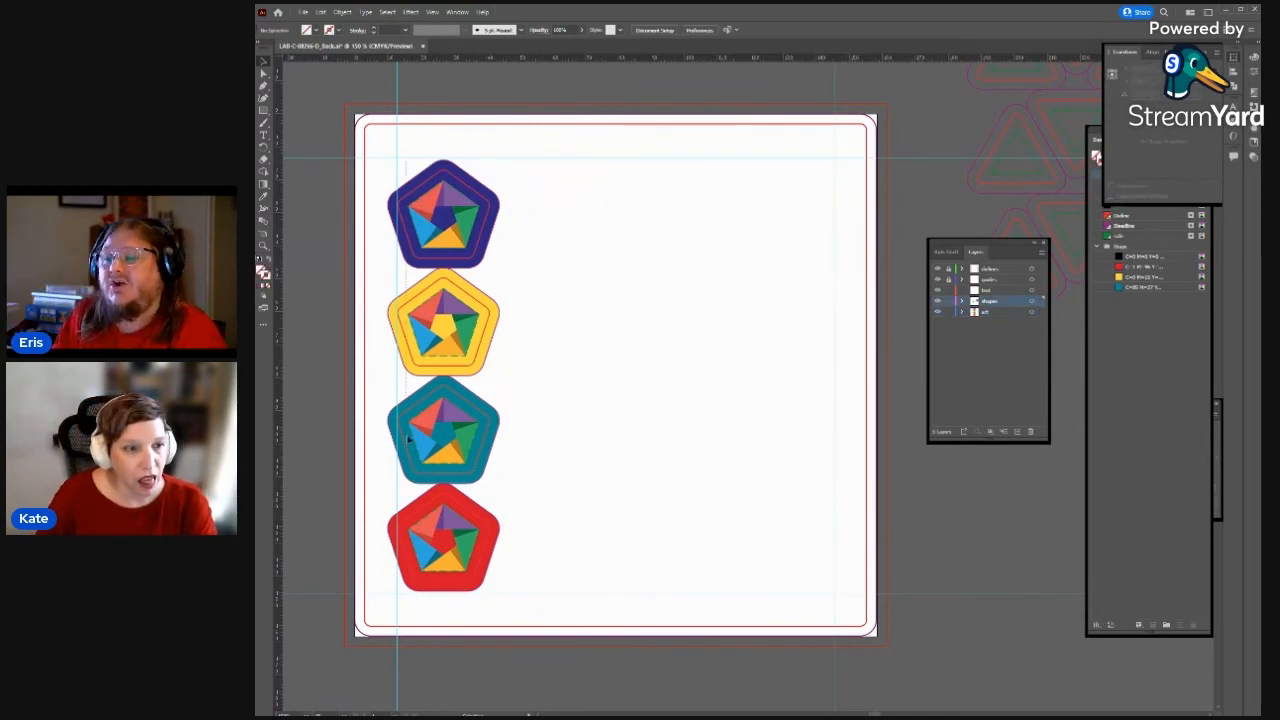
- Copy the first column's pentagon art and outlines 34 mm horizontally with 0 mm vertical offset, using the Move command
{"action": "left_click", "coordinate": [465, 548]}
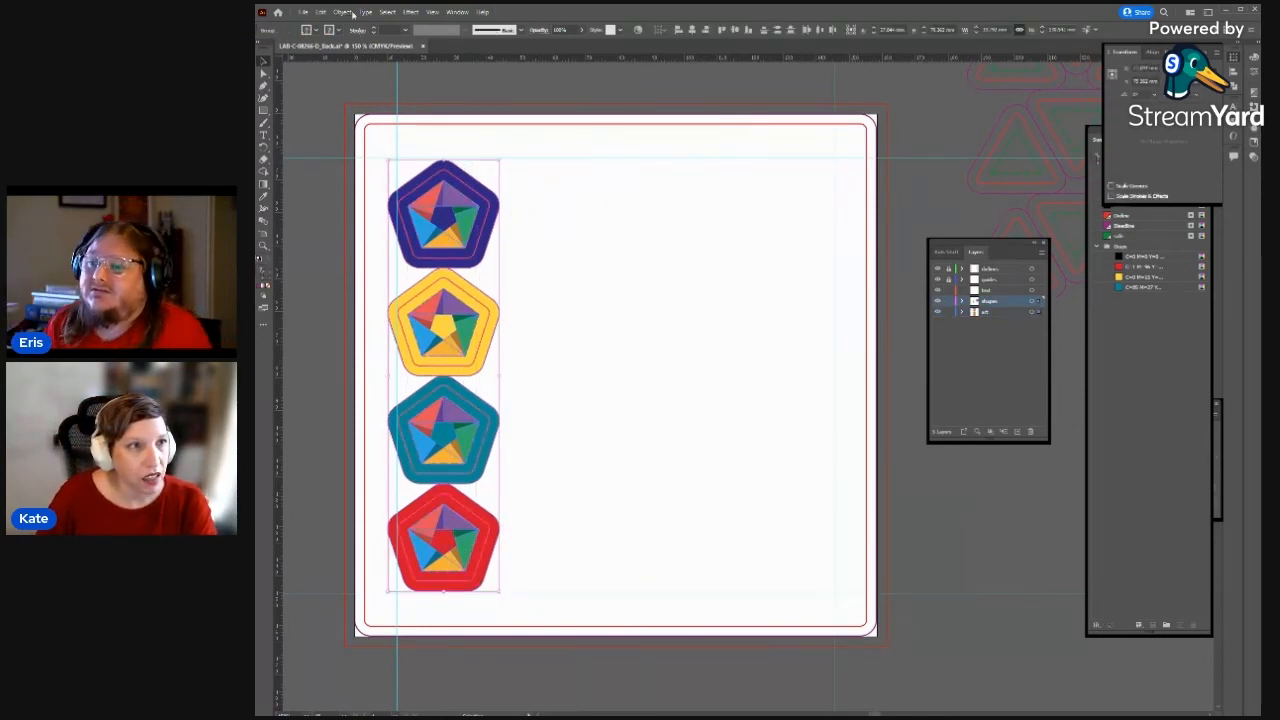
{"action": "left_click", "coordinate": [343, 12]}
{"action": "mouse_move", "coordinate": [440, 23]}
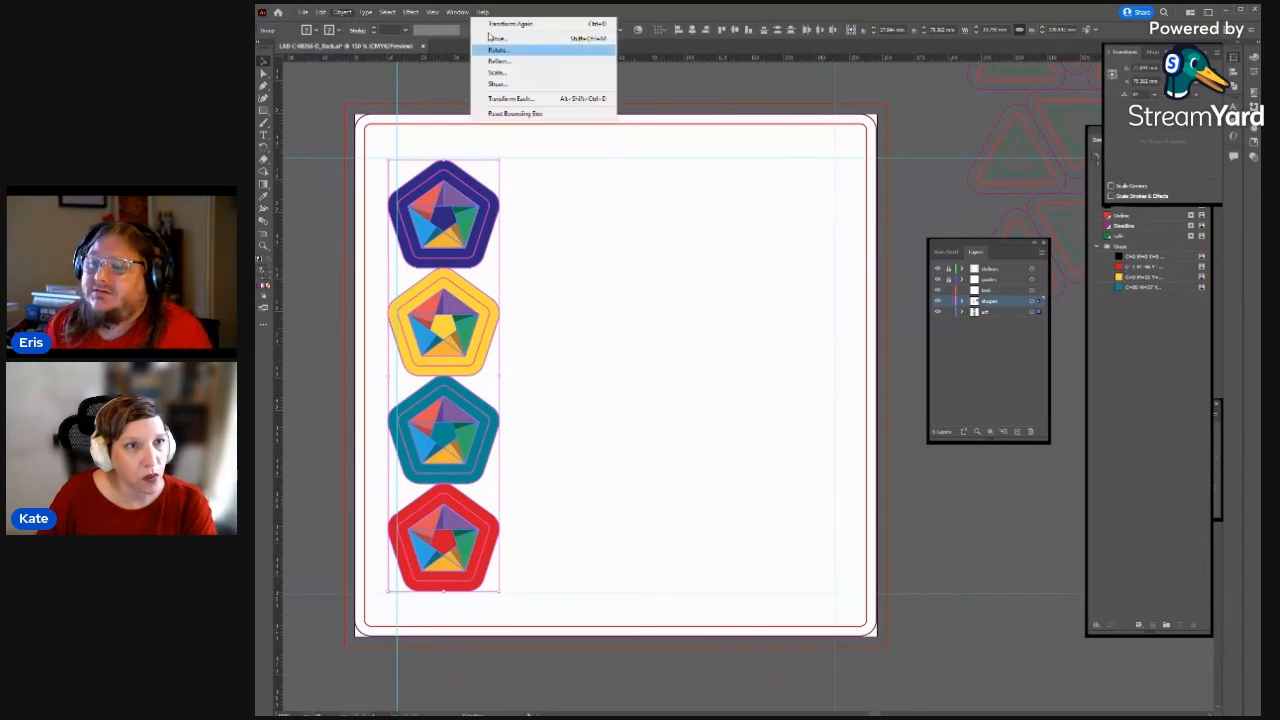
{"action": "left_click", "coordinate": [492, 37]}
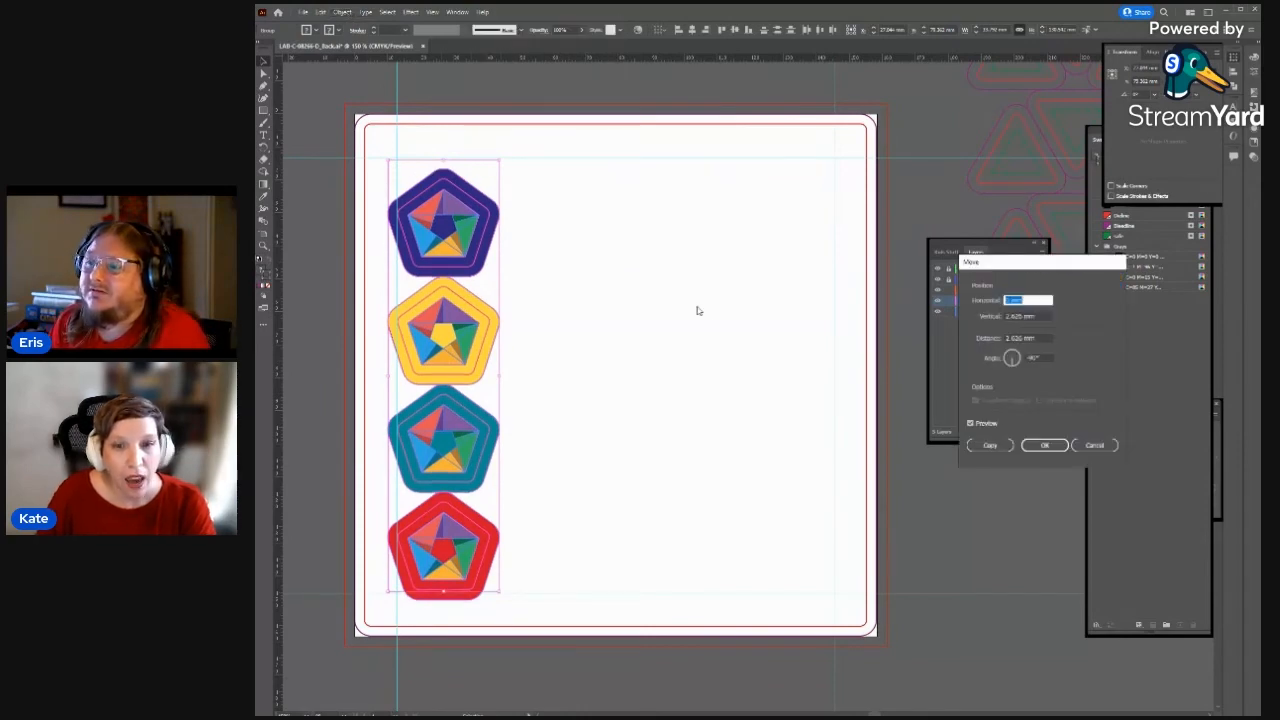
{"action": "key", "text": "Tab"}
{"action": "type", "text": "0"}
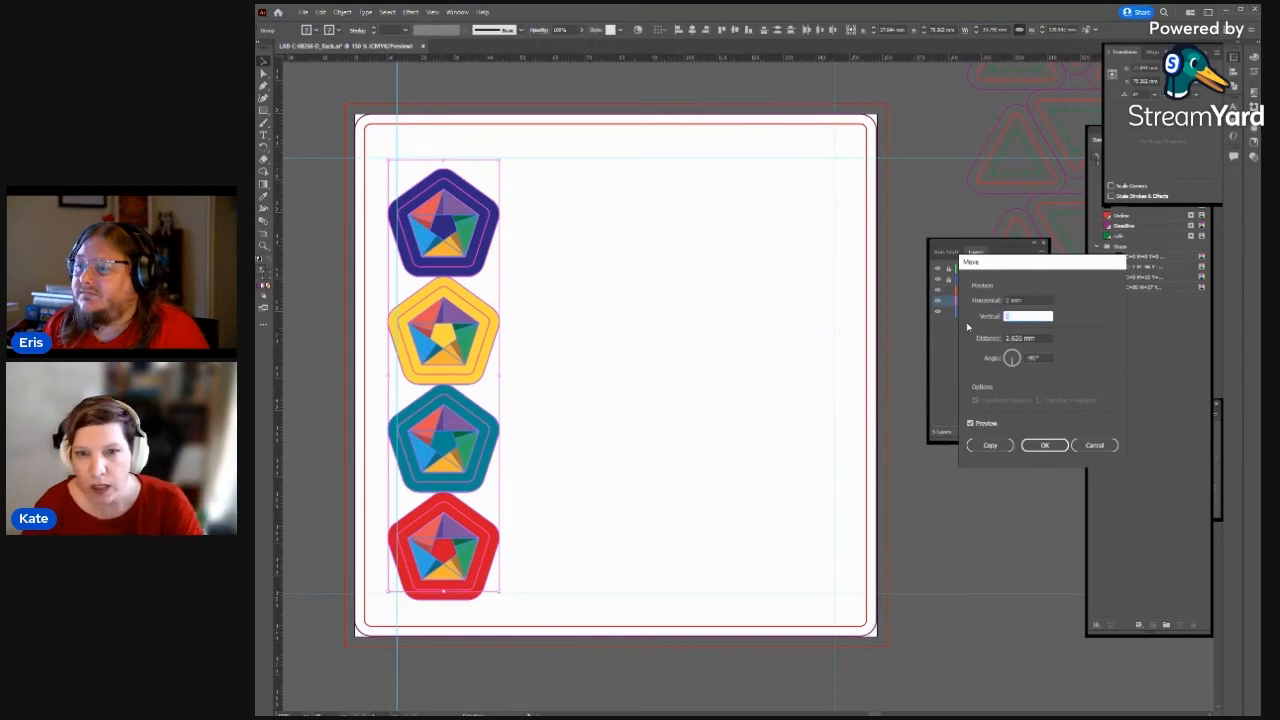
{"action": "key", "text": "Tab"}
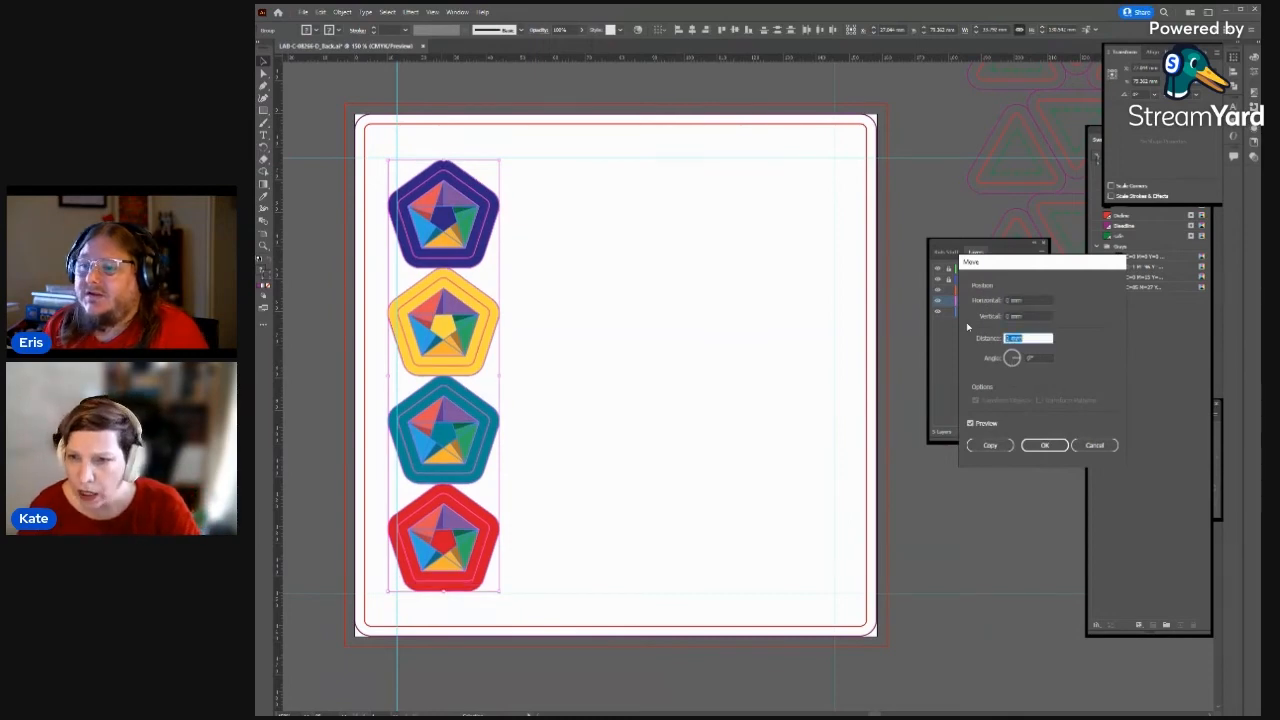
{"action": "type", "text": "3"}
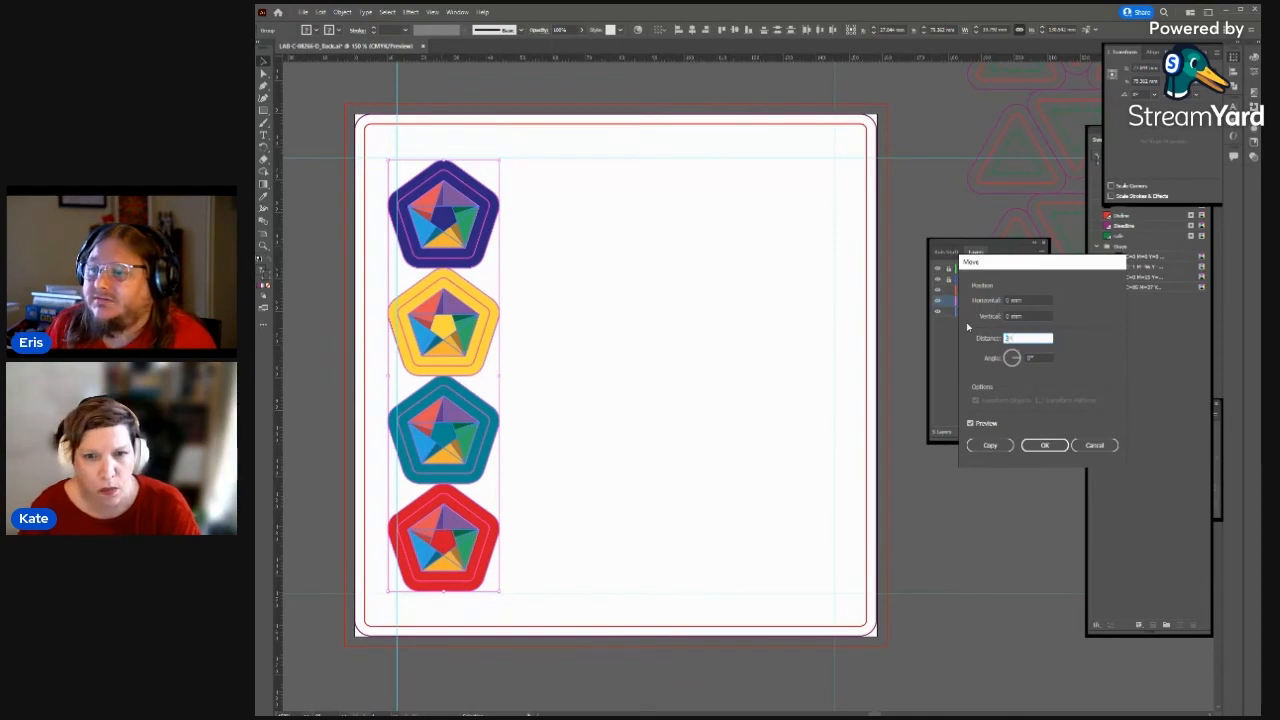
{"action": "type", "text": "1"}
{"action": "key", "text": "Tab"}
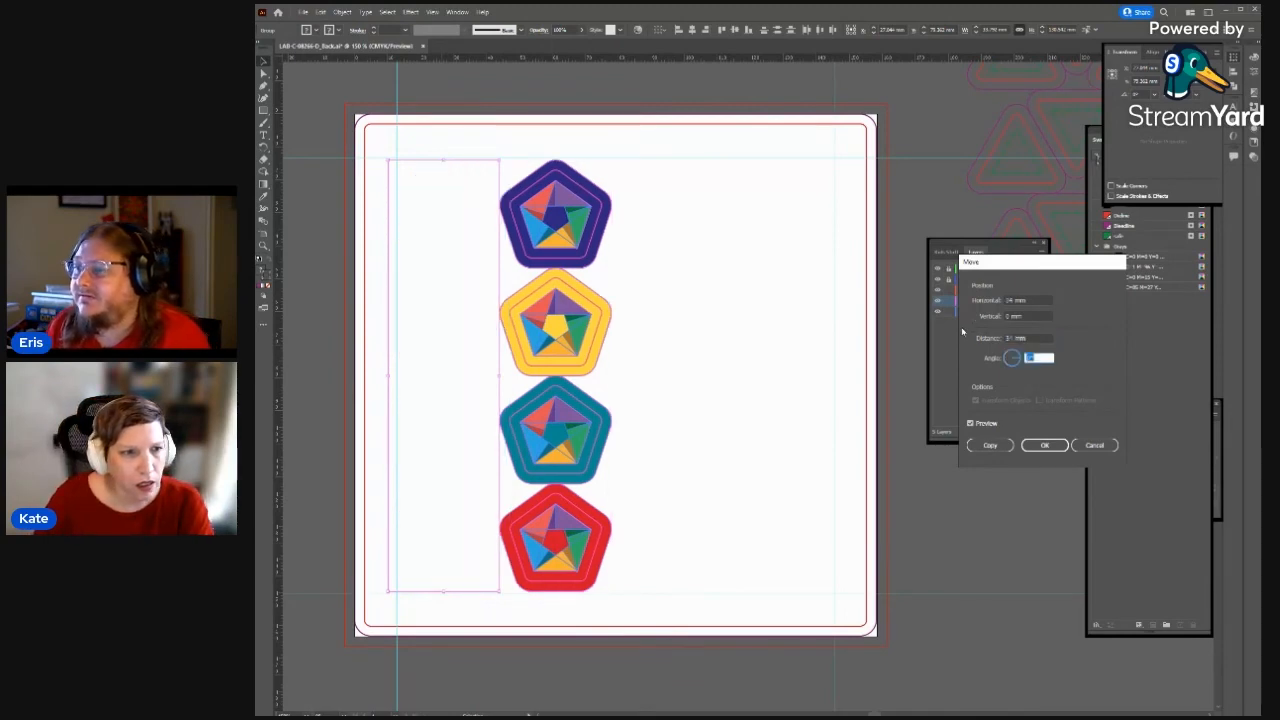
{"action": "left_click", "coordinate": [986, 446]}
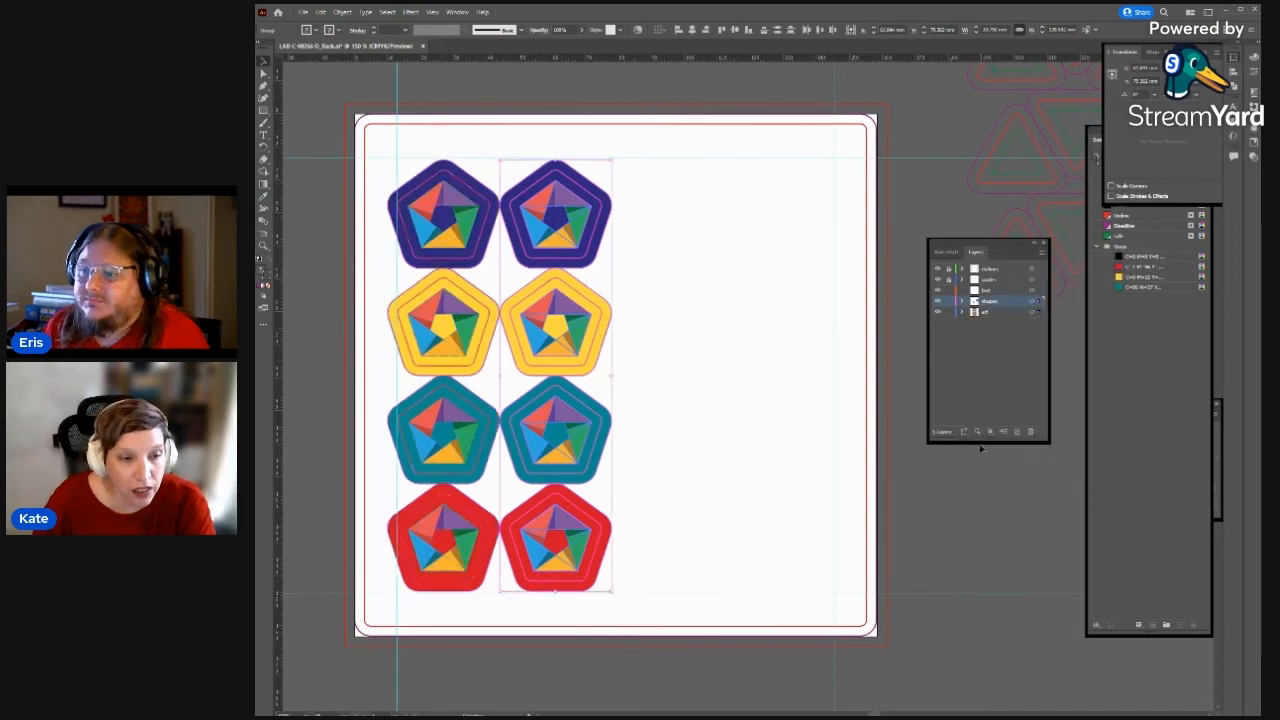
- Repeat the column copy twice to fill the artboard with four columns, and clear the selection
{"action": "left_click", "coordinate": [343, 12]}
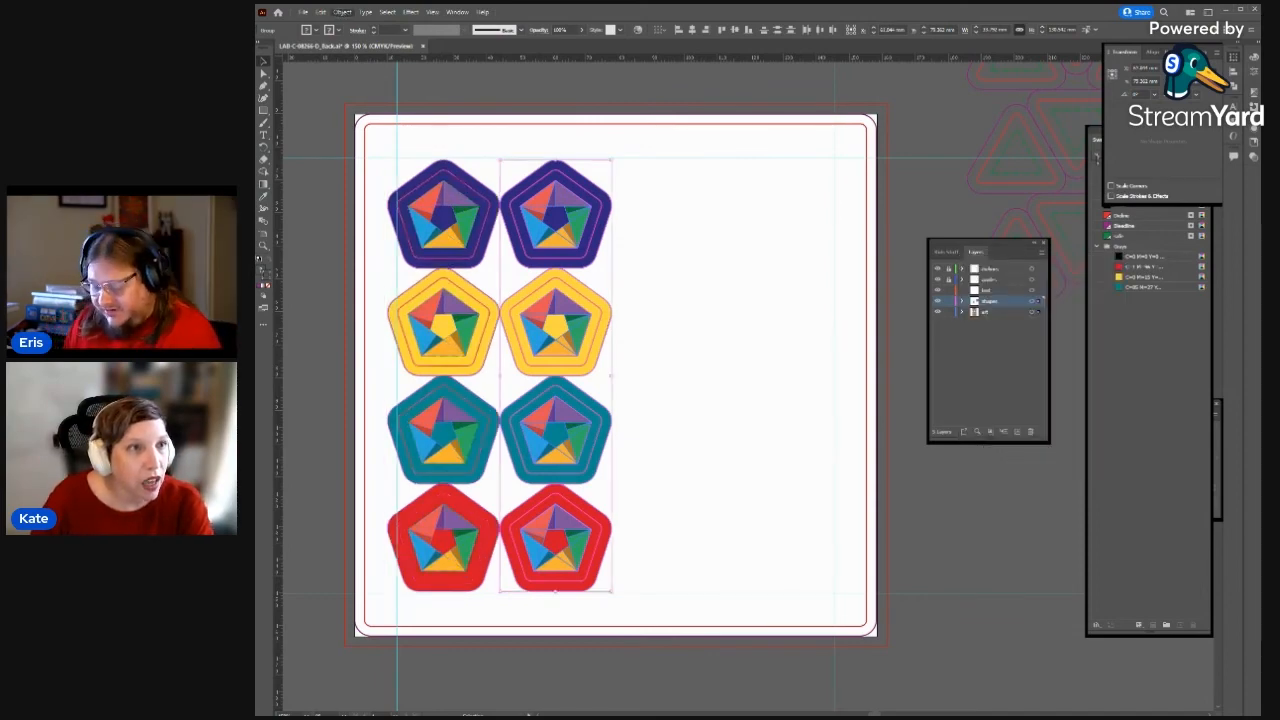
{"action": "mouse_move", "coordinate": [366, 24]}
{"action": "left_click", "coordinate": [594, 11]}
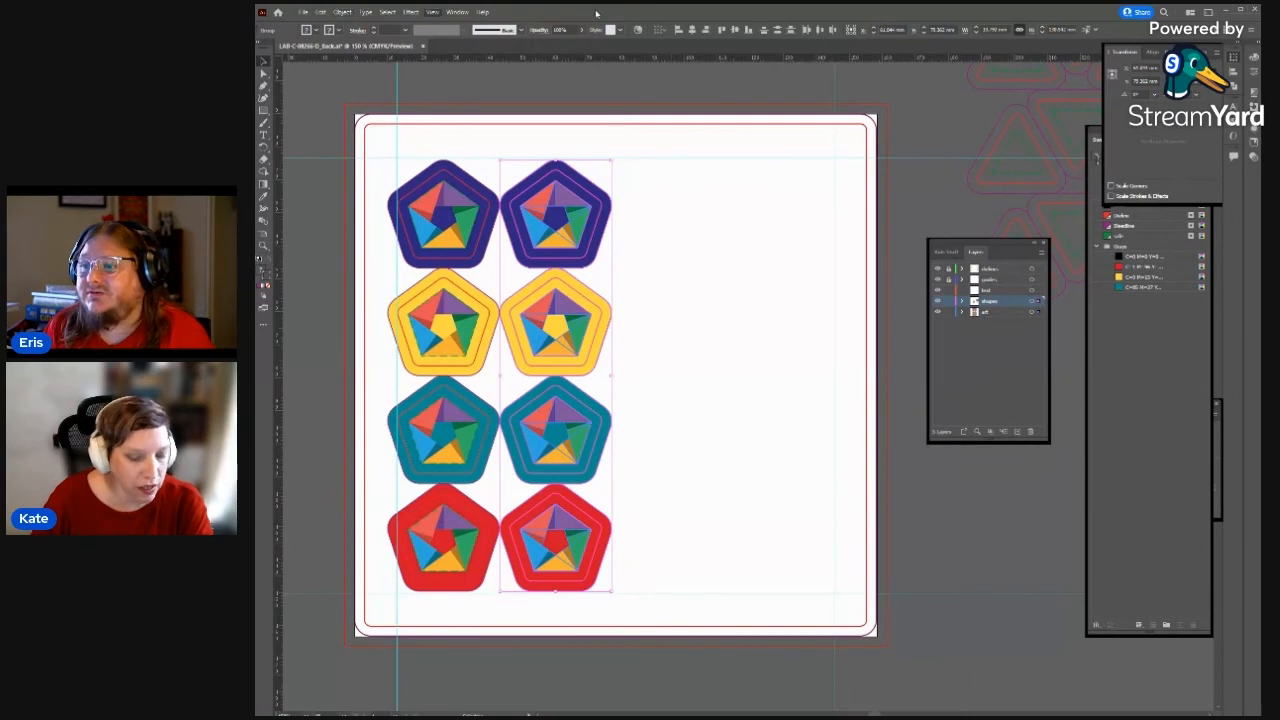
{"action": "key", "text": "ctrl+d"}
{"action": "key", "text": "ctrl+d"}
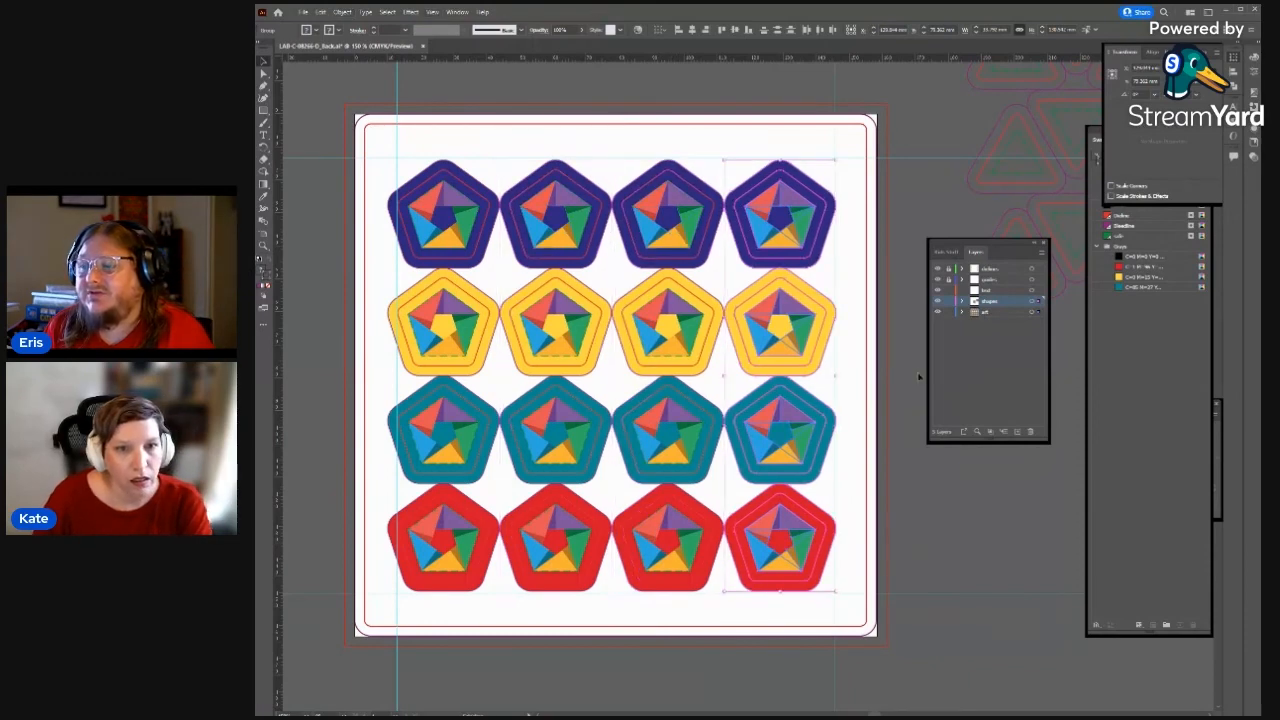
{"action": "left_click", "coordinate": [971, 481]}
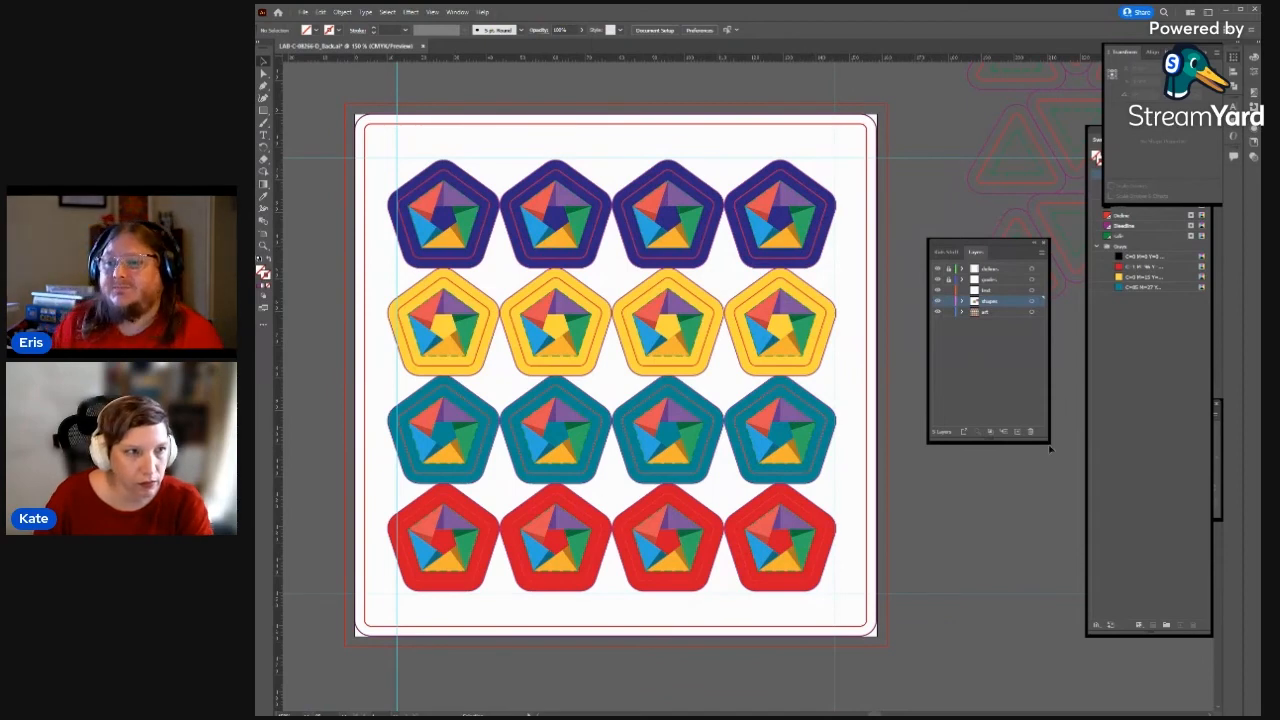
- Hide and show the shapes layer repeatedly to compare the pentagon art with and without its outlines
{"action": "key", "text": "w"}
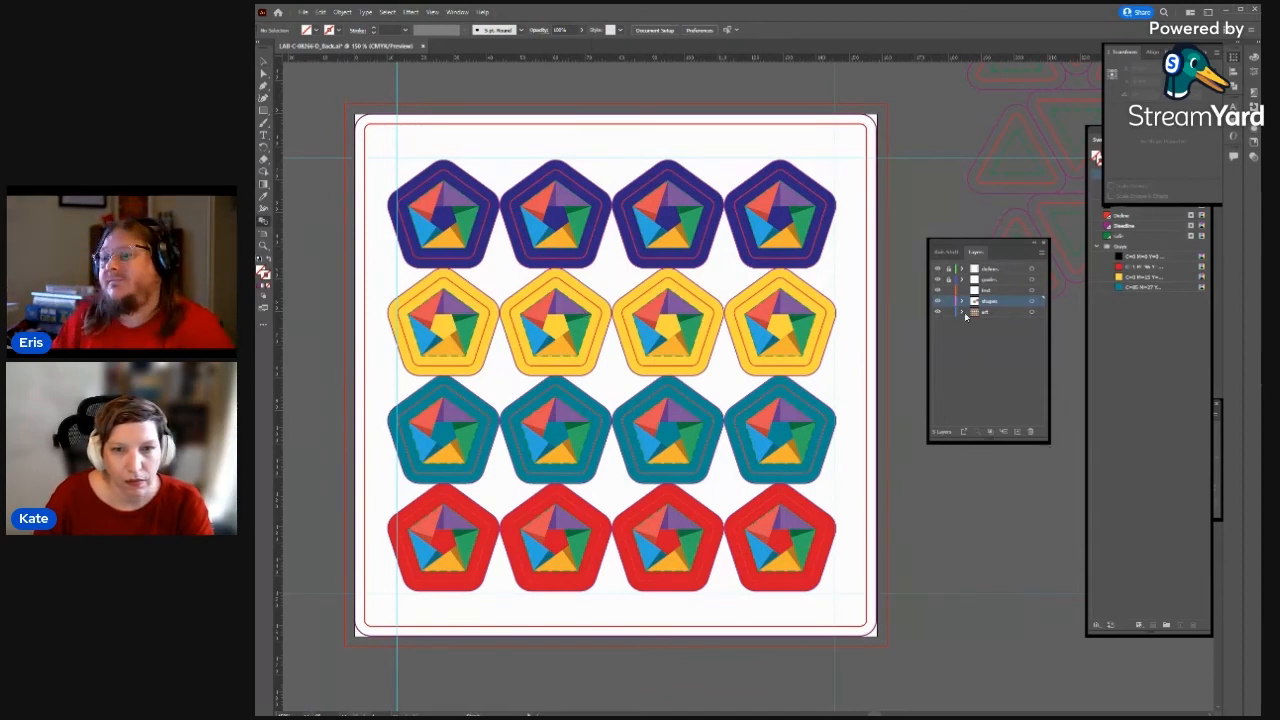
{"action": "left_click", "coordinate": [937, 301]}
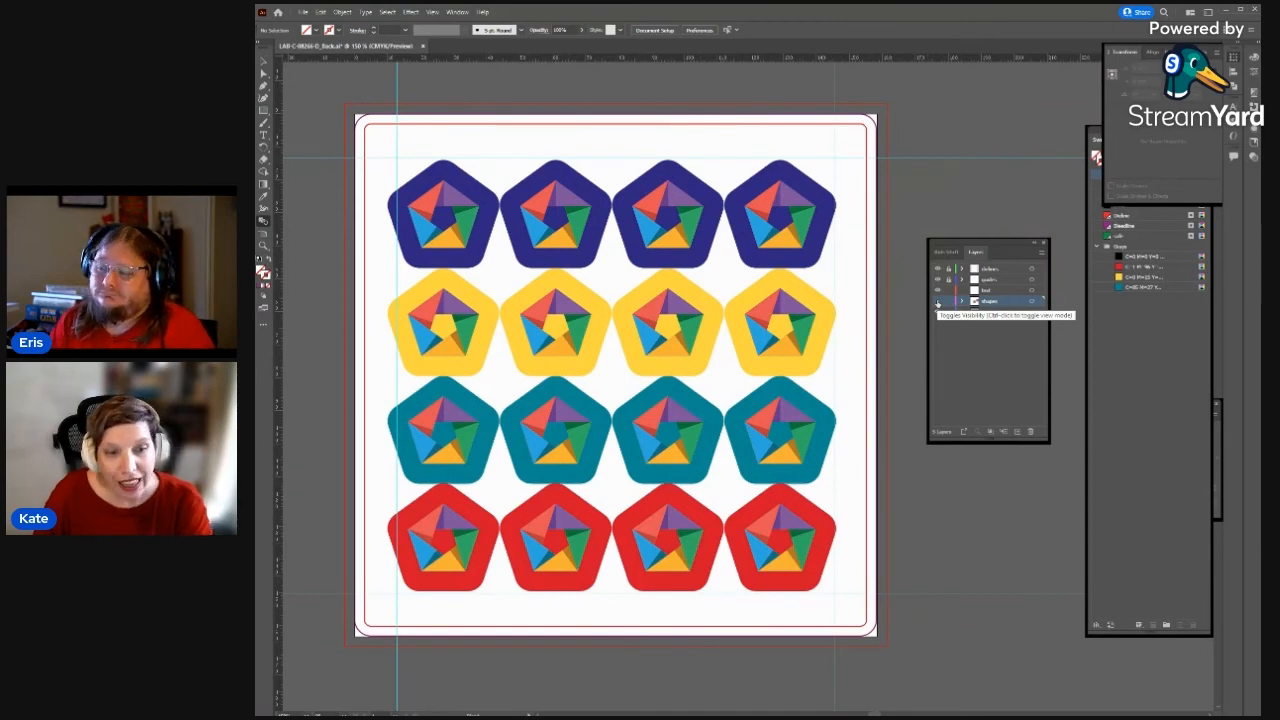
{"action": "left_click", "coordinate": [938, 302]}
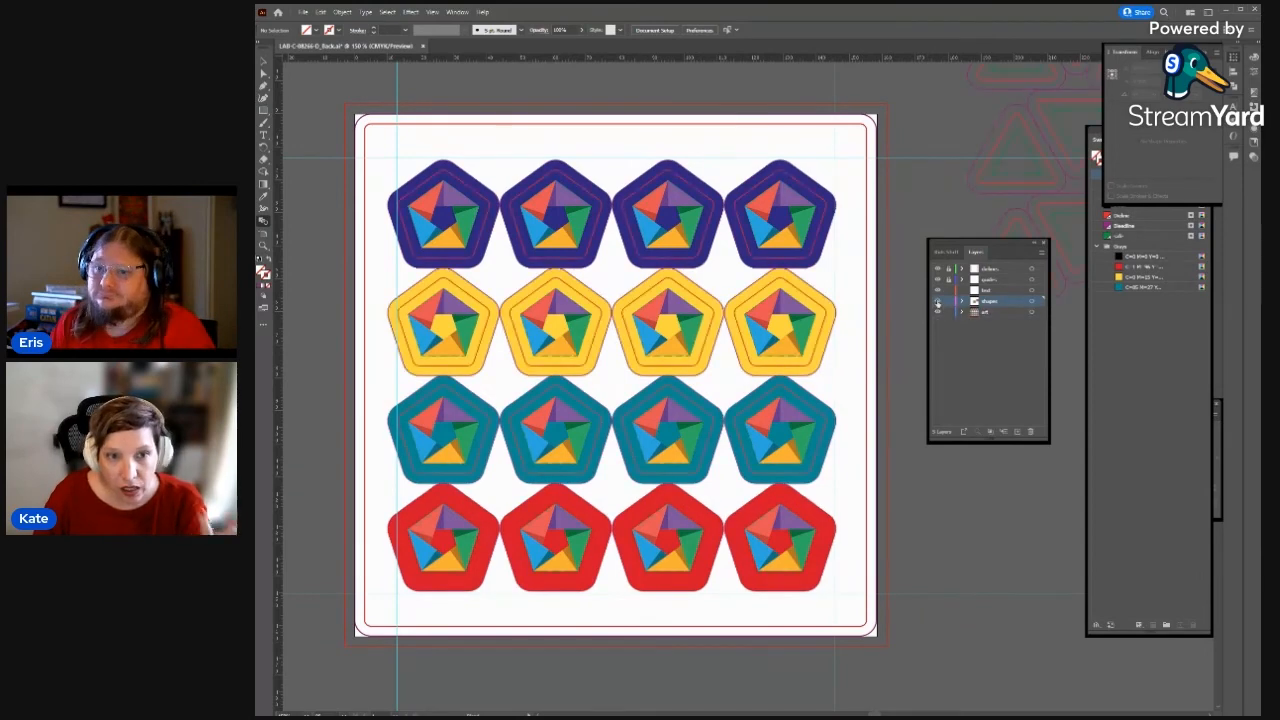
{"action": "left_click", "coordinate": [938, 302]}
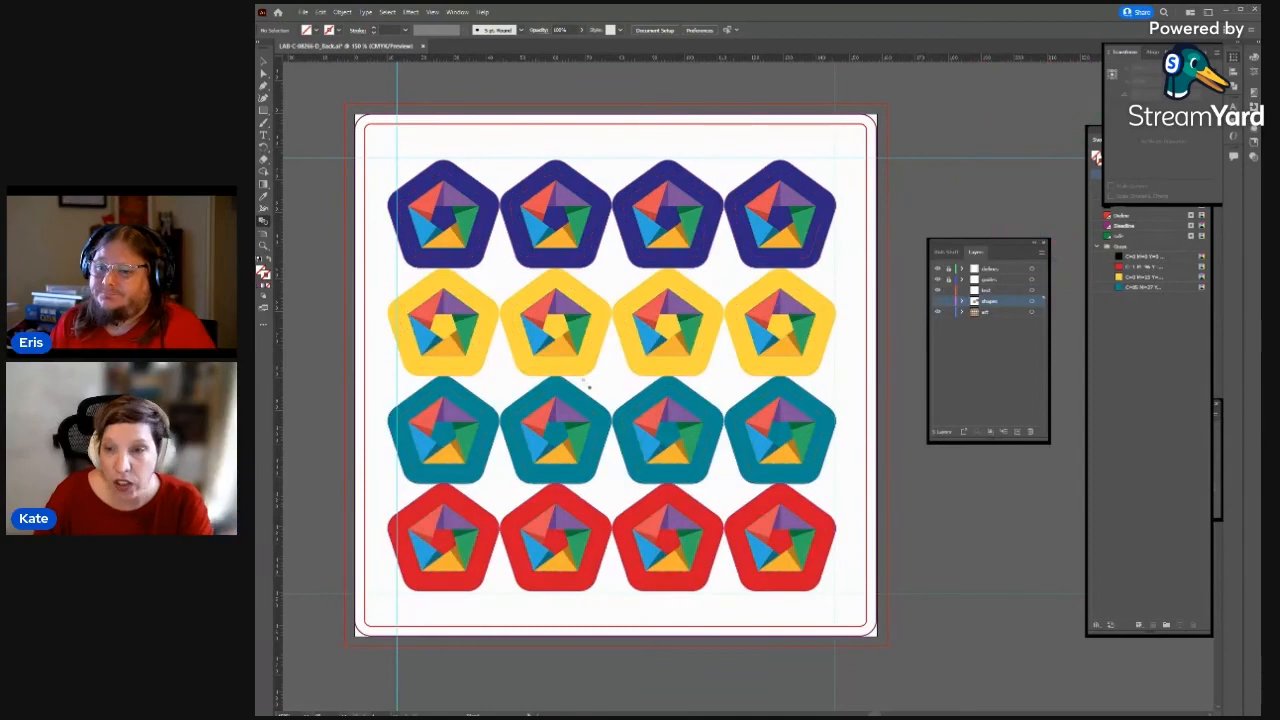
{"action": "left_click", "coordinate": [937, 302]}
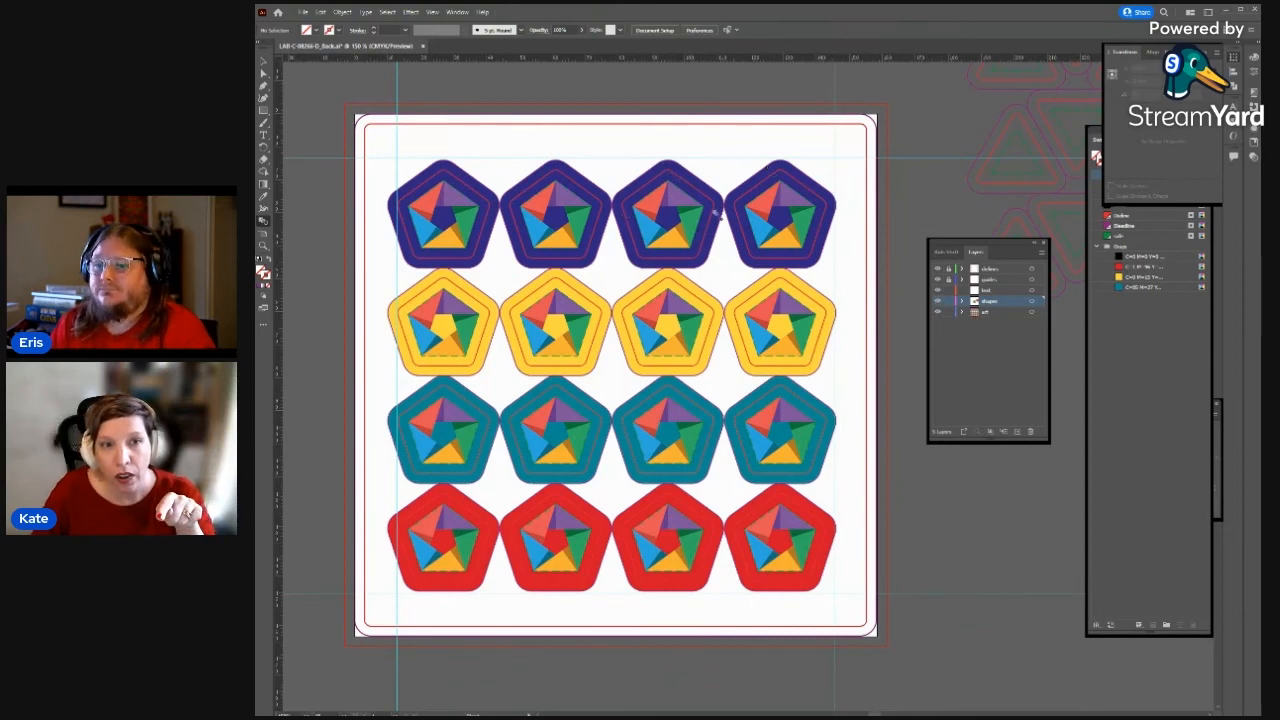
{"action": "left_click", "coordinate": [936, 301]}
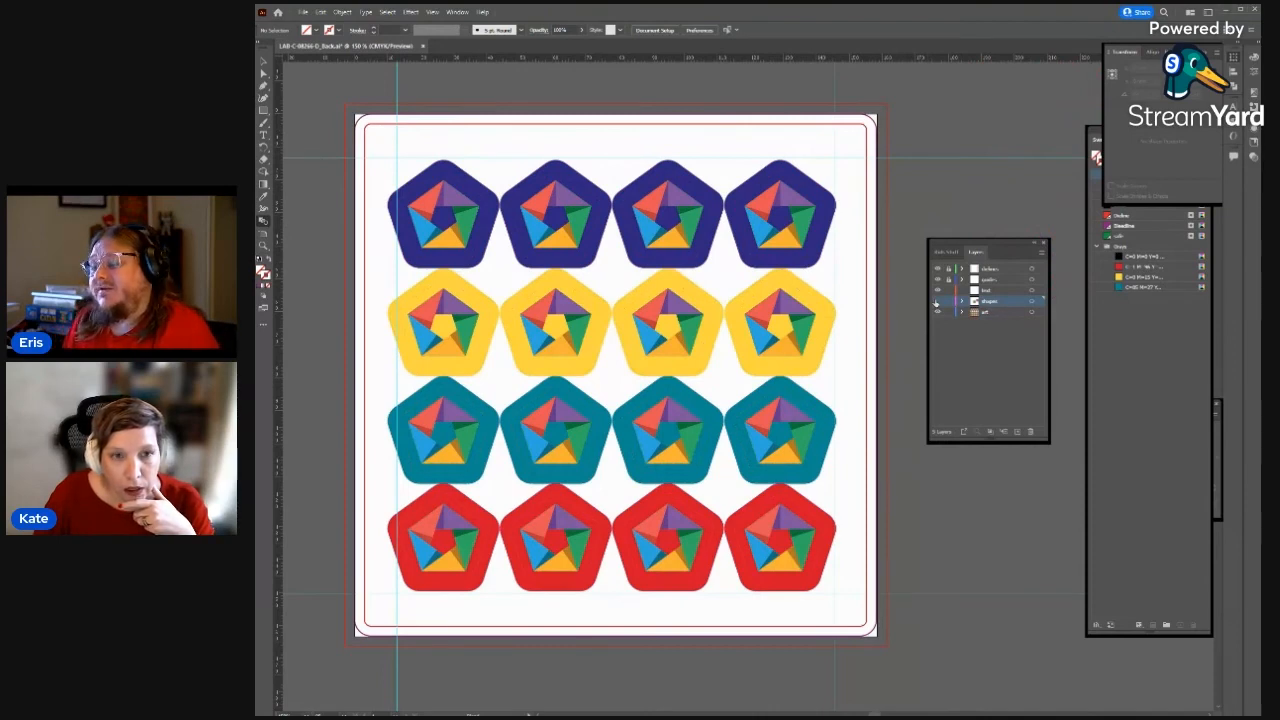
{"action": "left_click", "coordinate": [936, 301]}
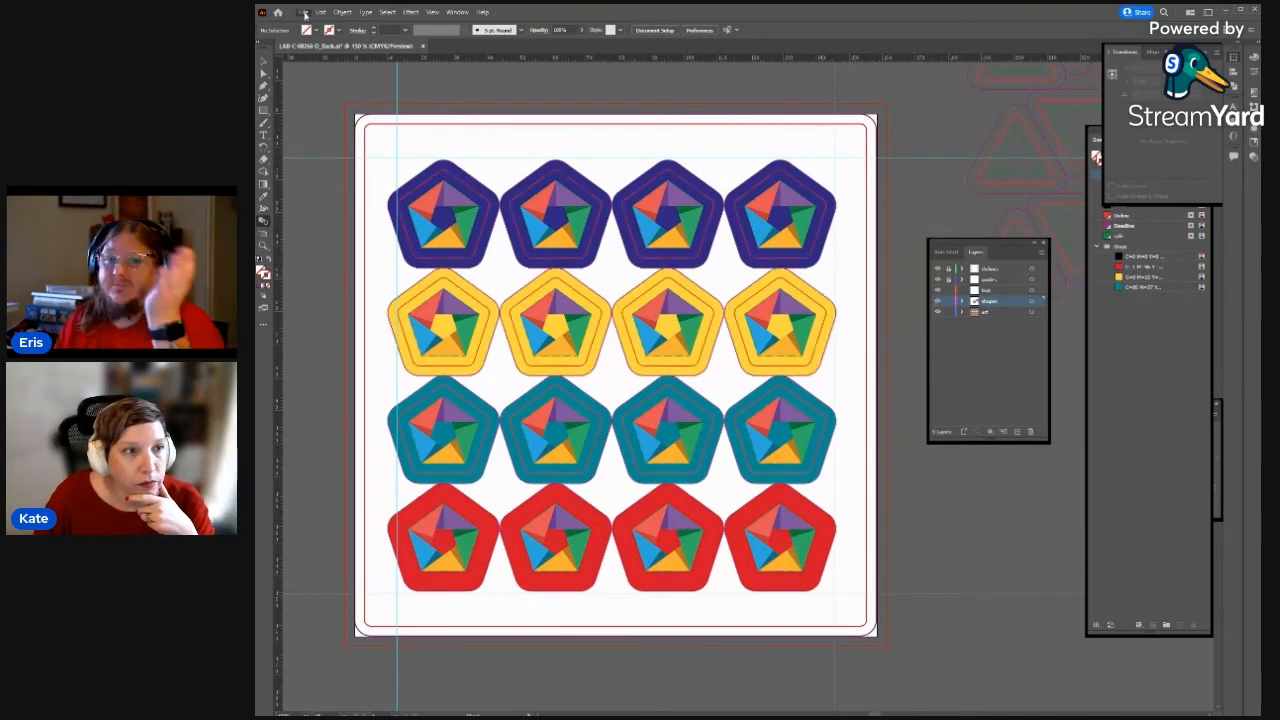
{"action": "mouse_move", "coordinate": [350, 211]}
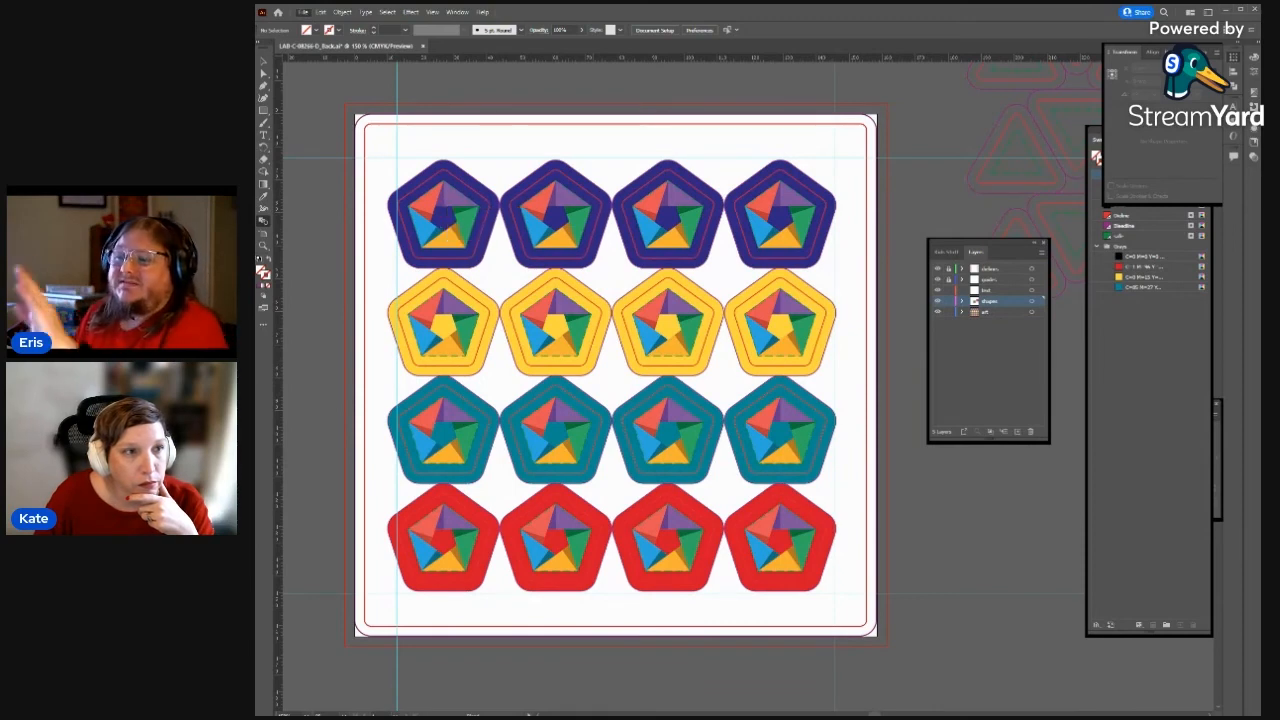
{"action": "left_click", "coordinate": [358, 121]}
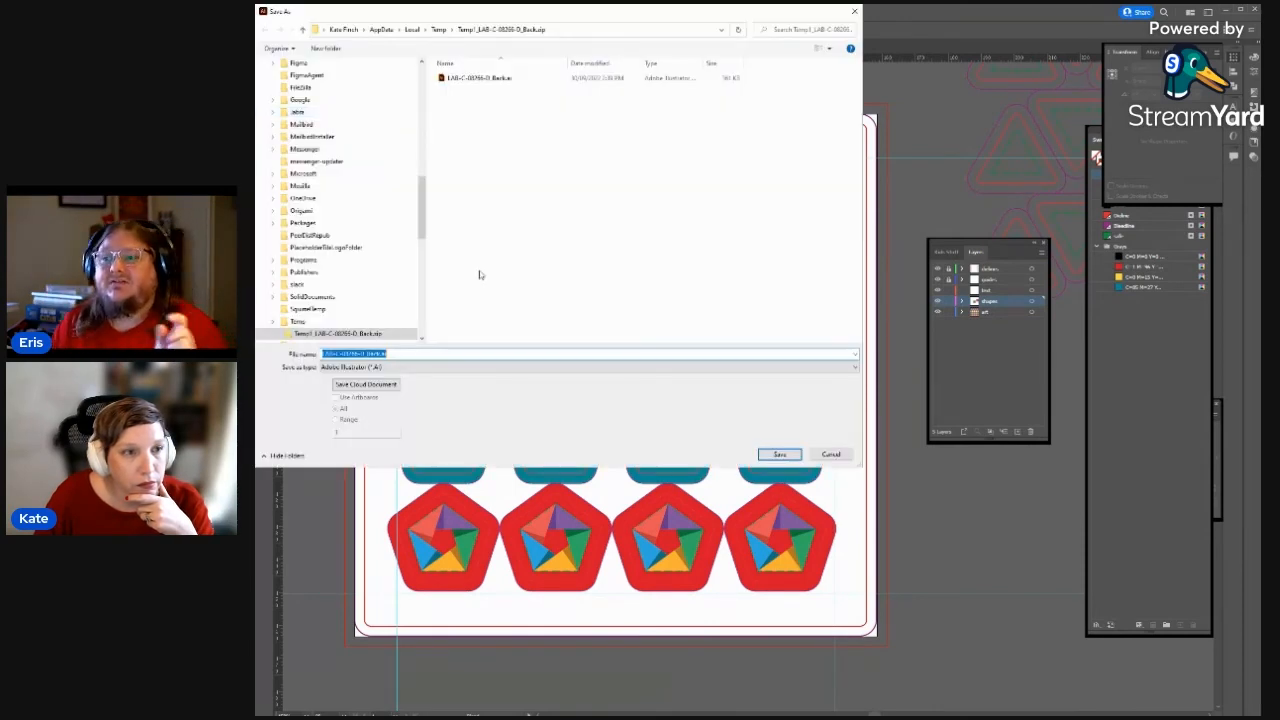
{"action": "left_click_drag", "start_coordinate": [423, 230], "coordinate": [420, 318]}
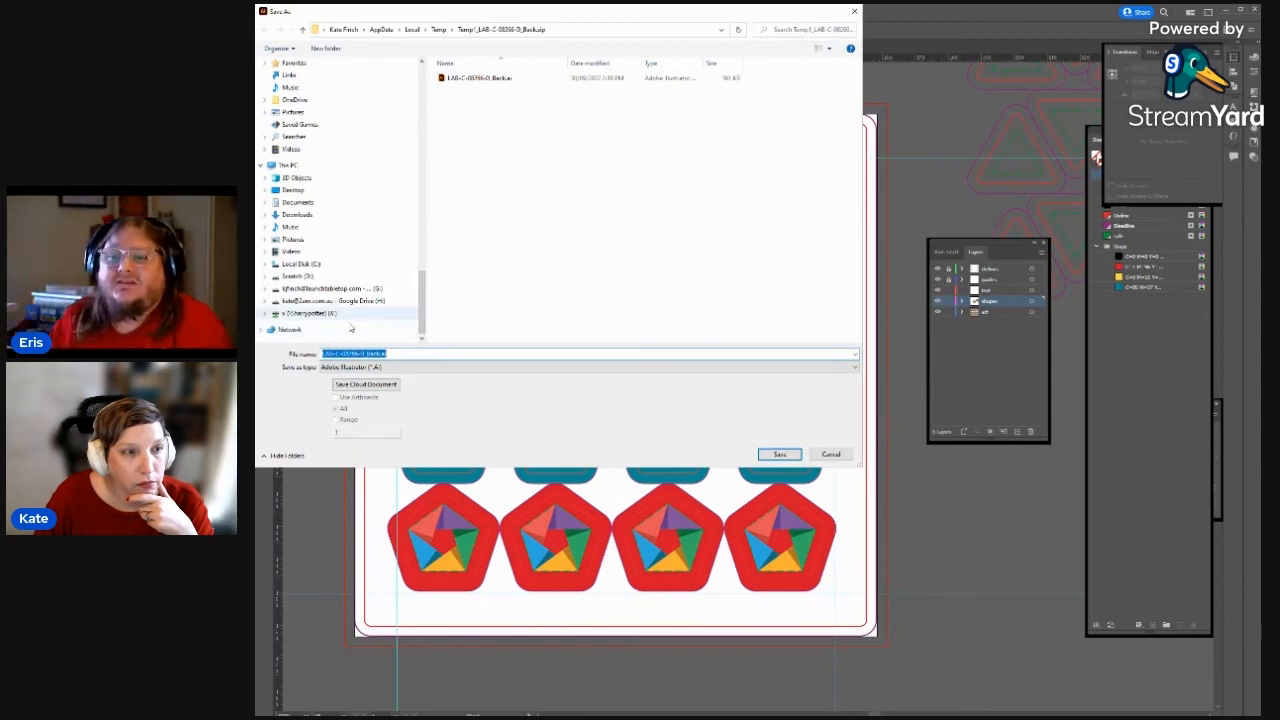
{"action": "left_click", "coordinate": [296, 214]}
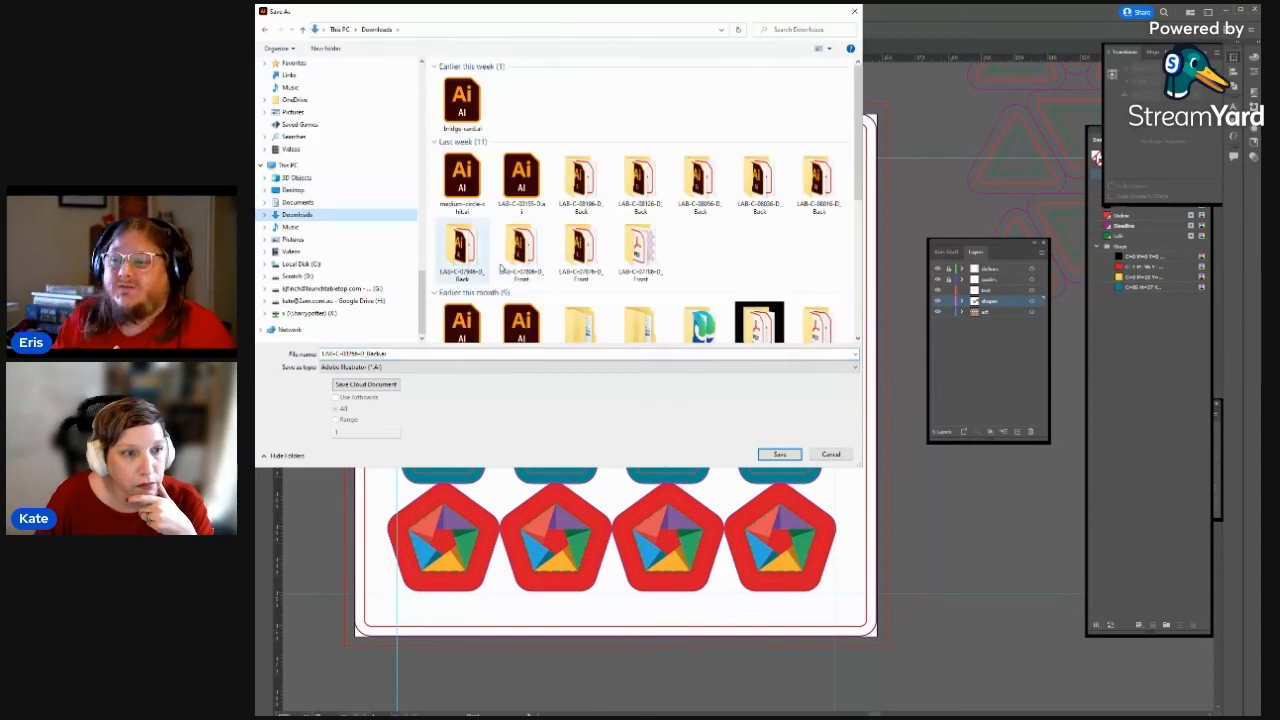
{"action": "left_click", "coordinate": [393, 353]}
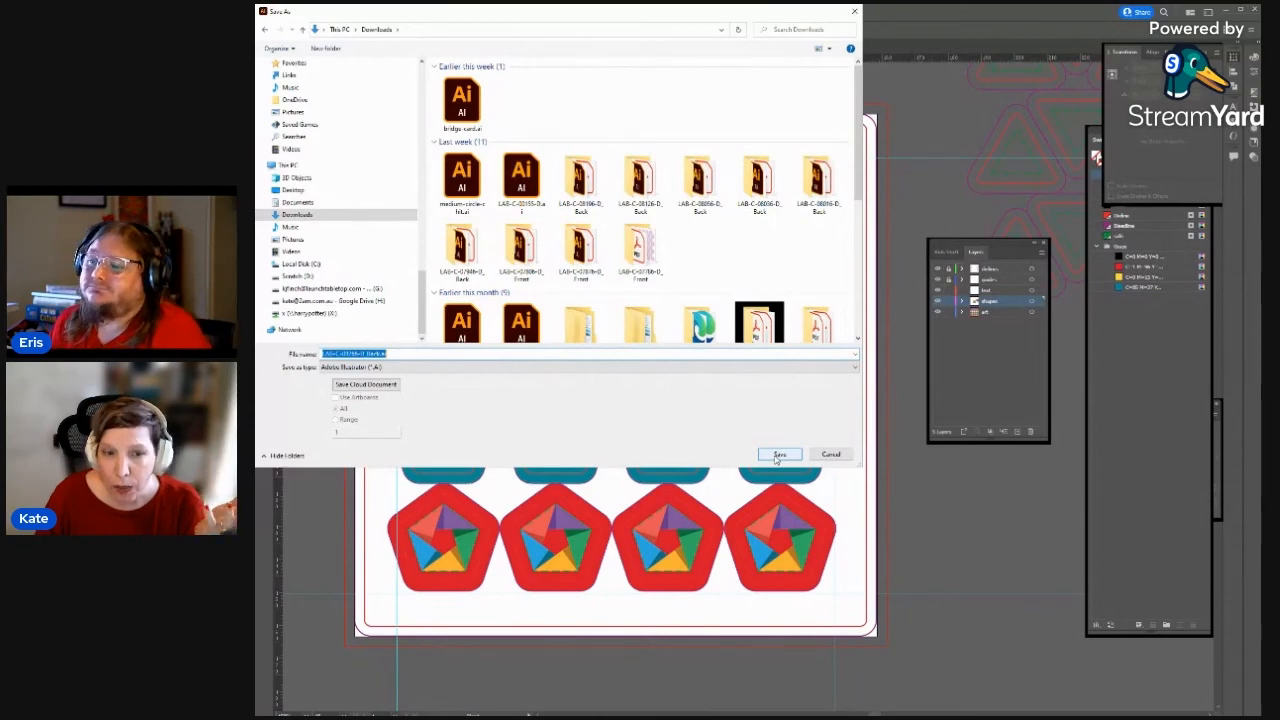
{"action": "left_click", "coordinate": [777, 455]}
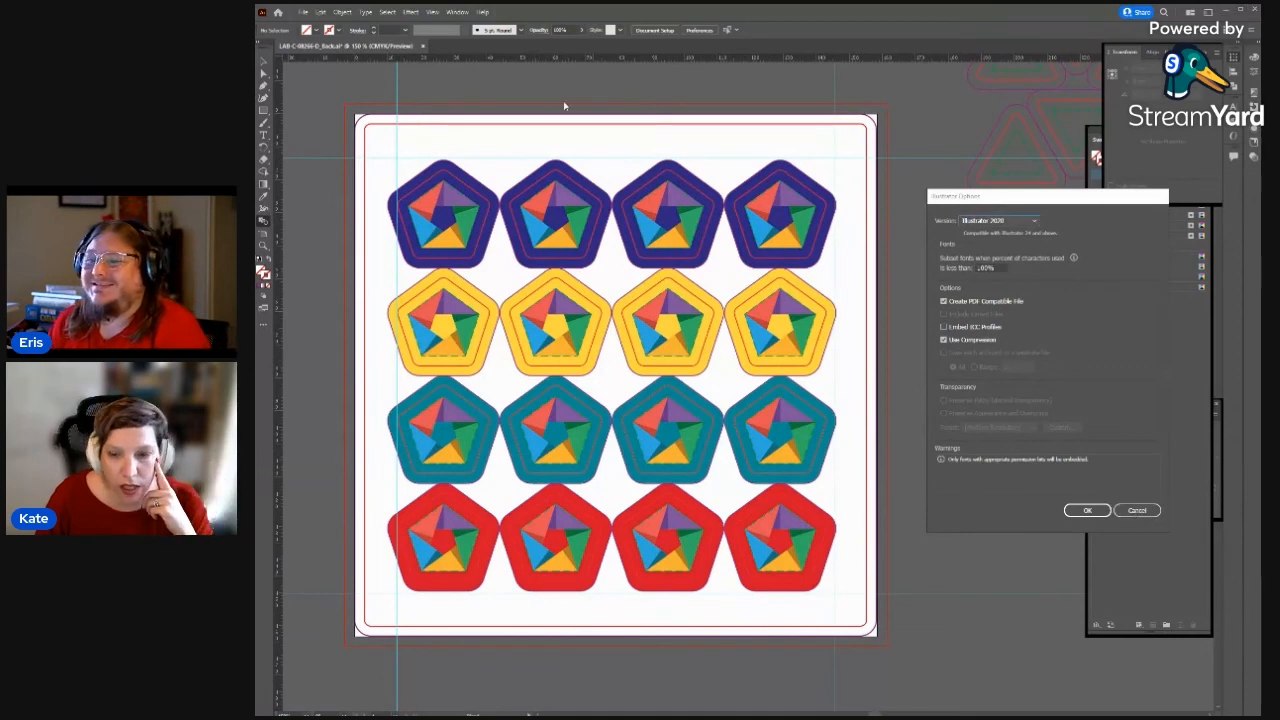
{"action": "left_click", "coordinate": [1137, 512]}
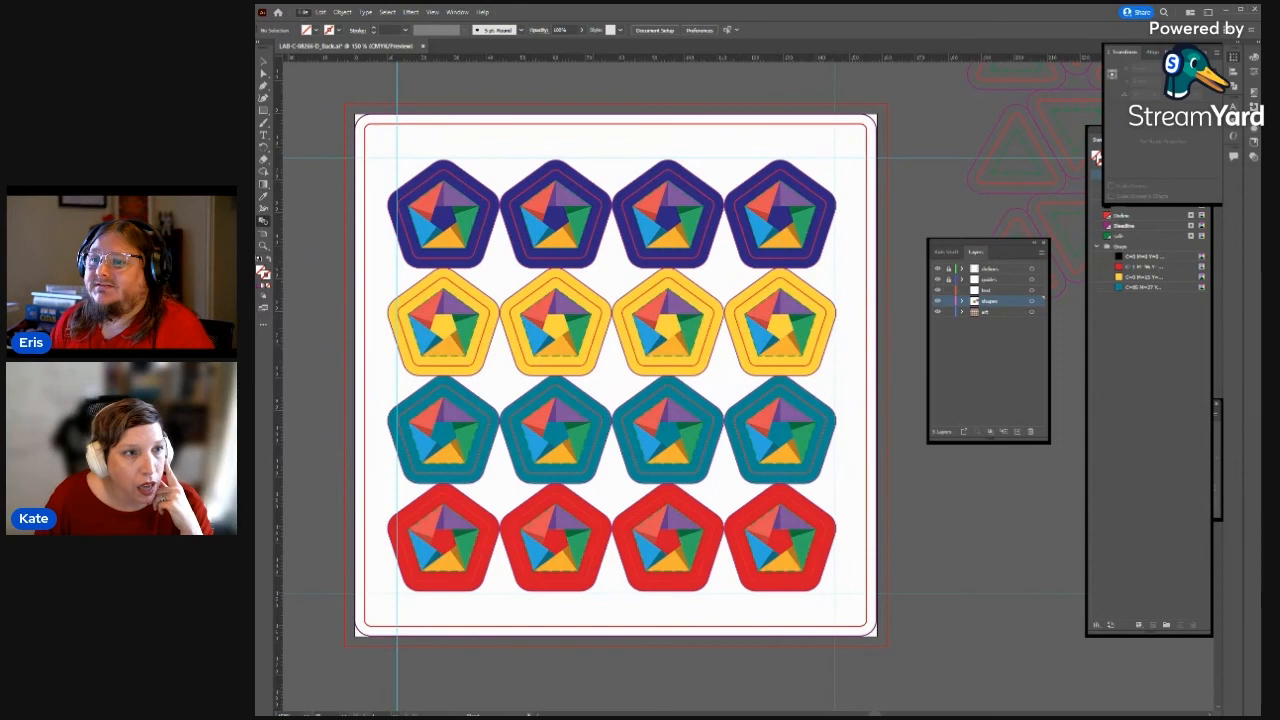
- Save the pentagon template as an Adobe PDF in the Downloads folder, using the Illustrator Default preset
{"action": "key", "text": "ctrl+shift+s"}
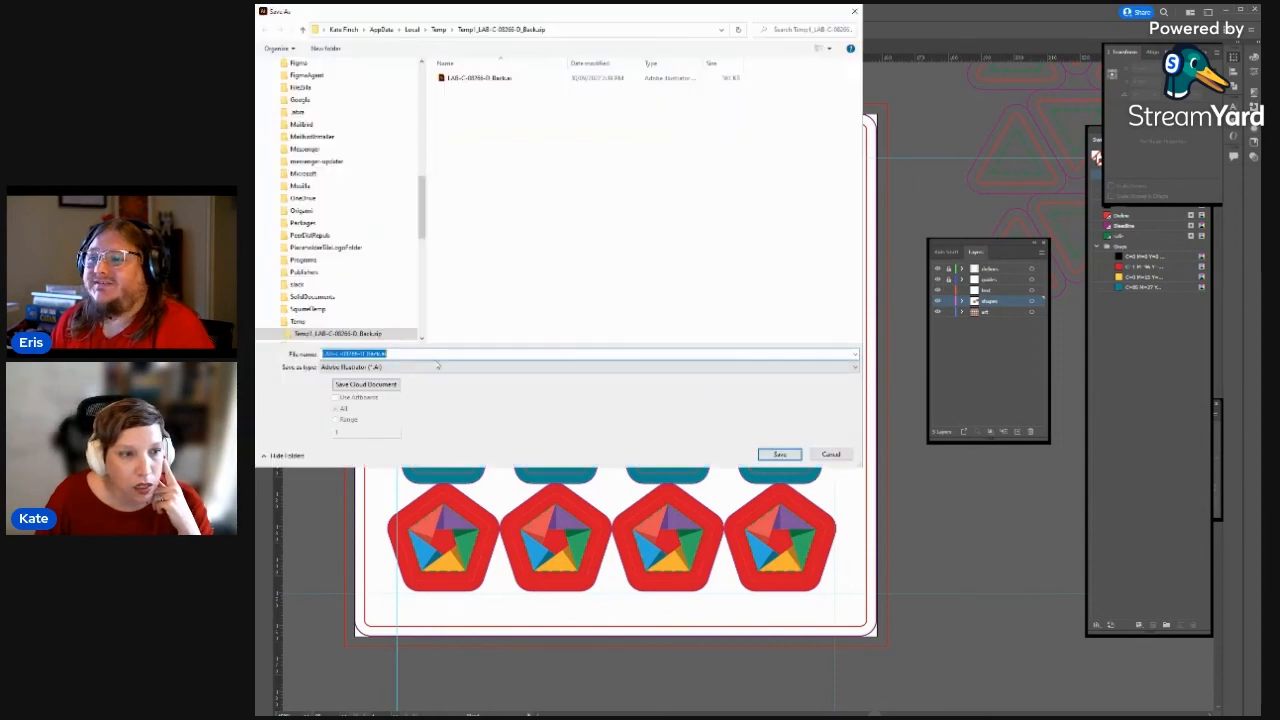
{"action": "left_click", "coordinate": [430, 369]}
{"action": "left_click", "coordinate": [415, 385]}
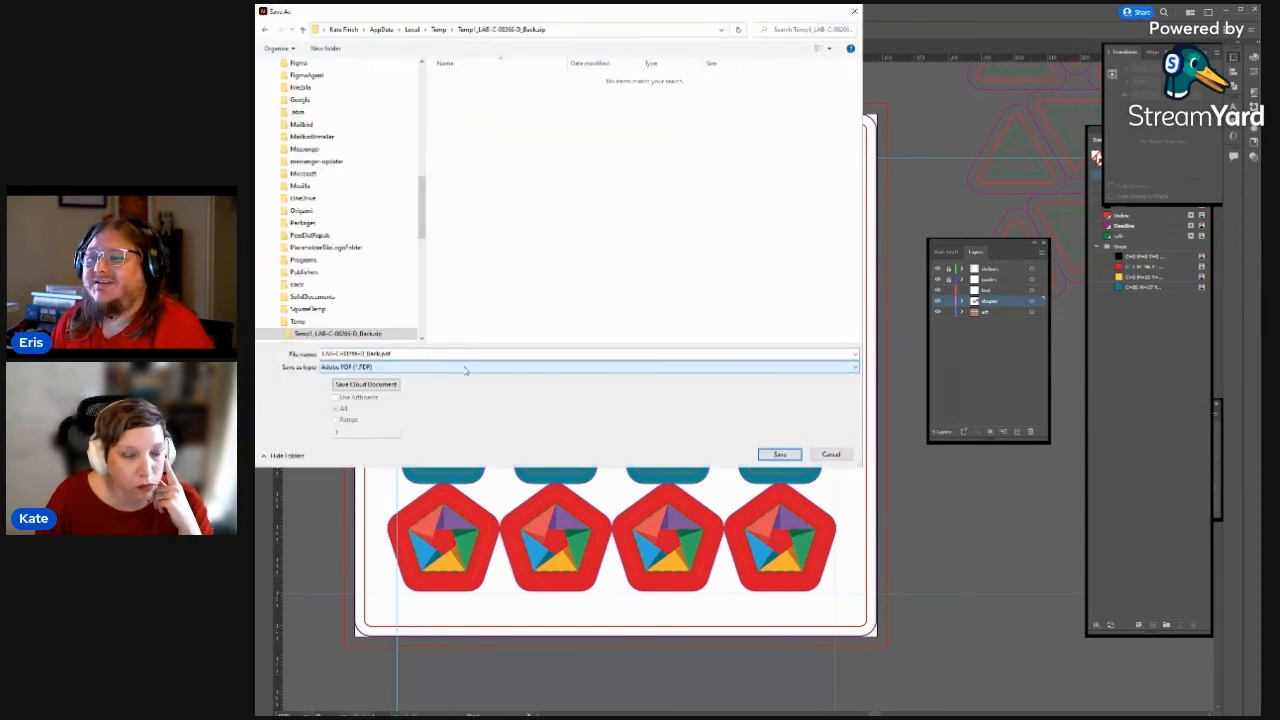
{"action": "left_click_drag", "start_coordinate": [423, 210], "coordinate": [428, 145]}
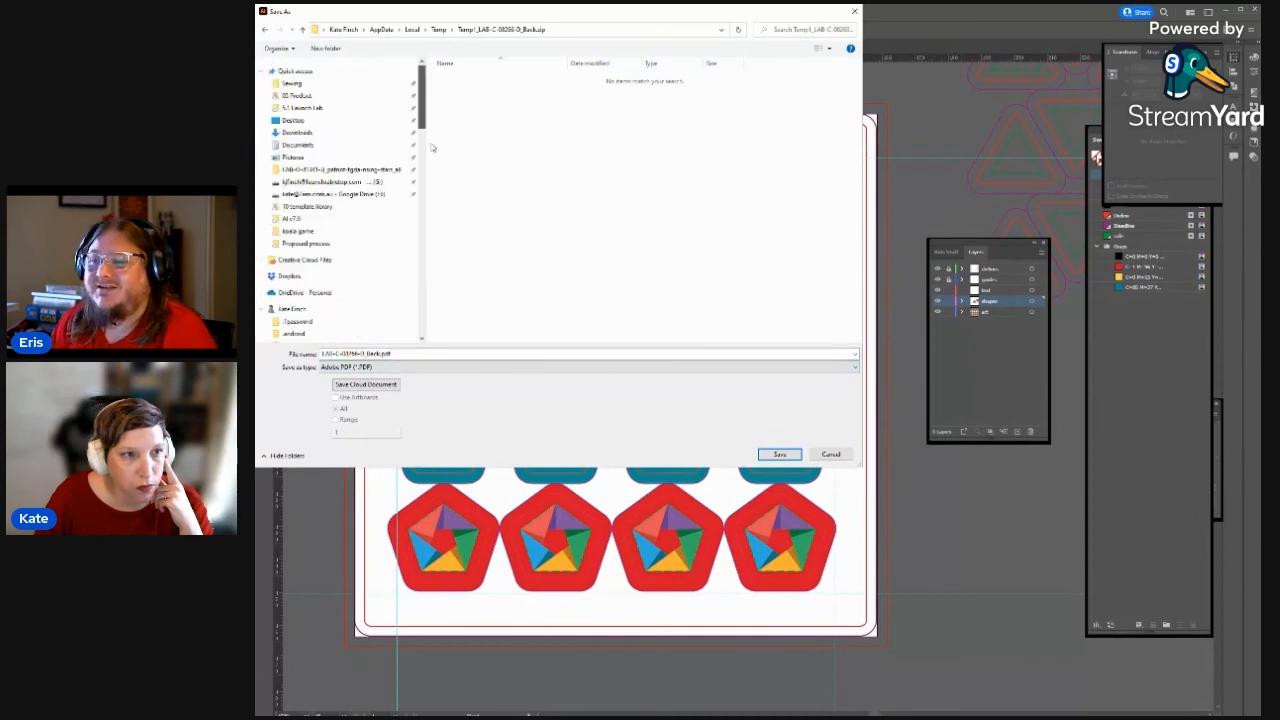
{"action": "left_click", "coordinate": [304, 133]}
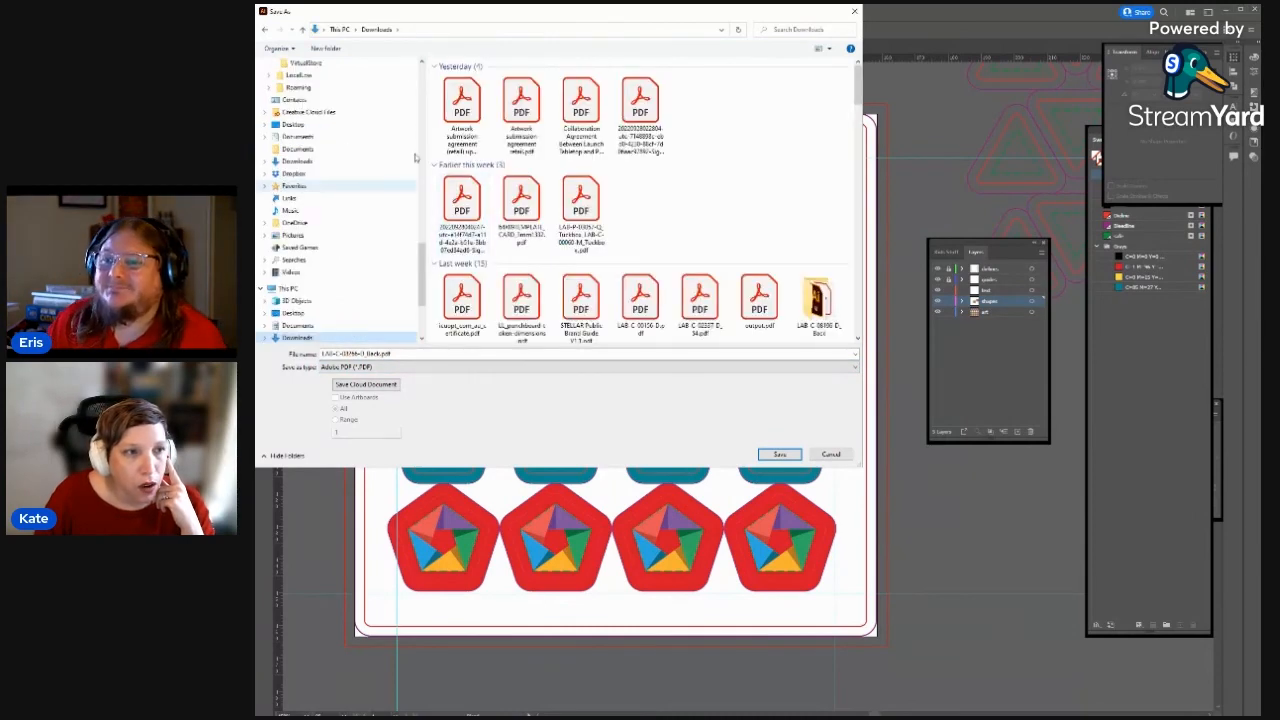
{"action": "left_click", "coordinate": [777, 453]}
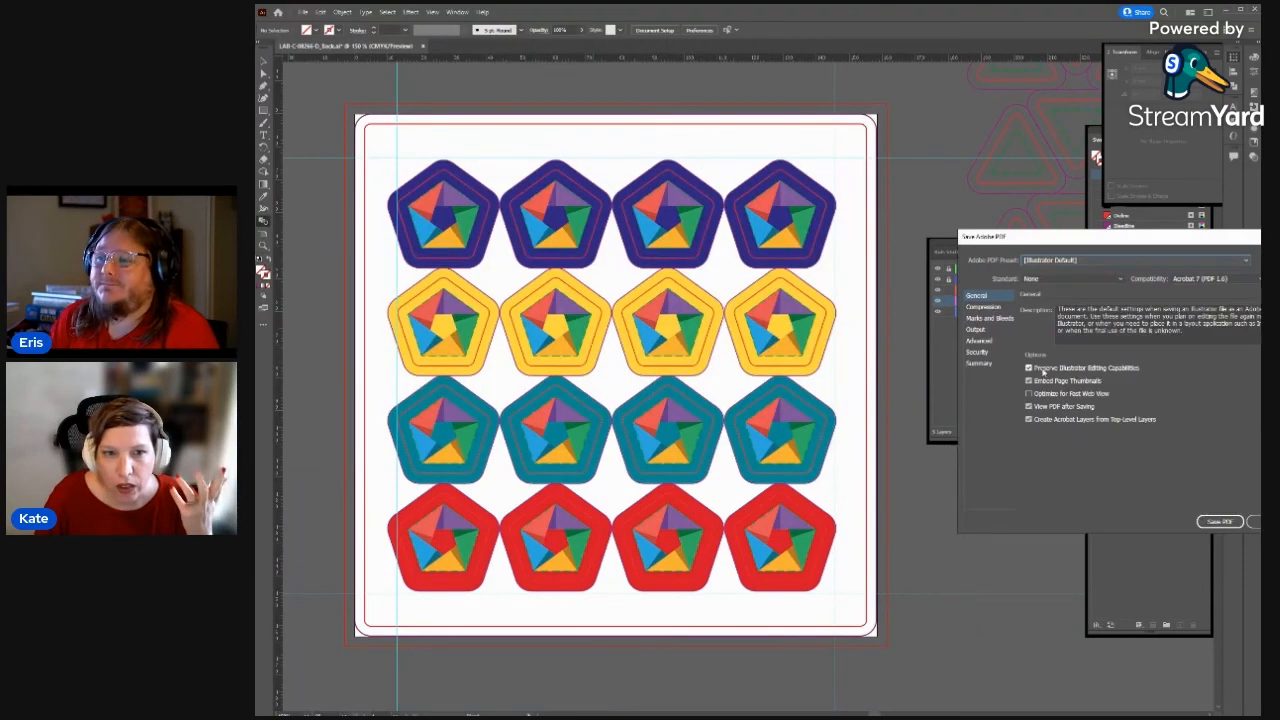
{"action": "left_click", "coordinate": [1232, 522]}
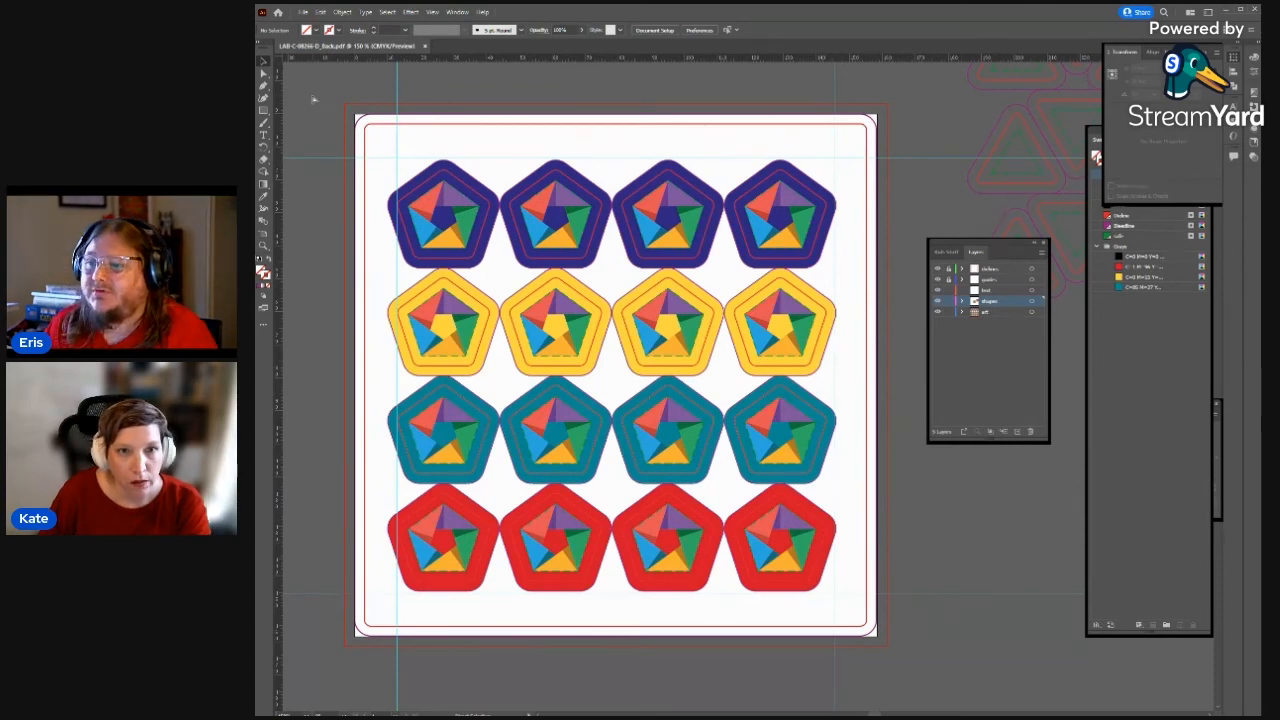
- Duplicate the pentagon artboard with its artwork, placing the copy beside the right edge of the original
{"action": "key", "text": "ctrl+z"}
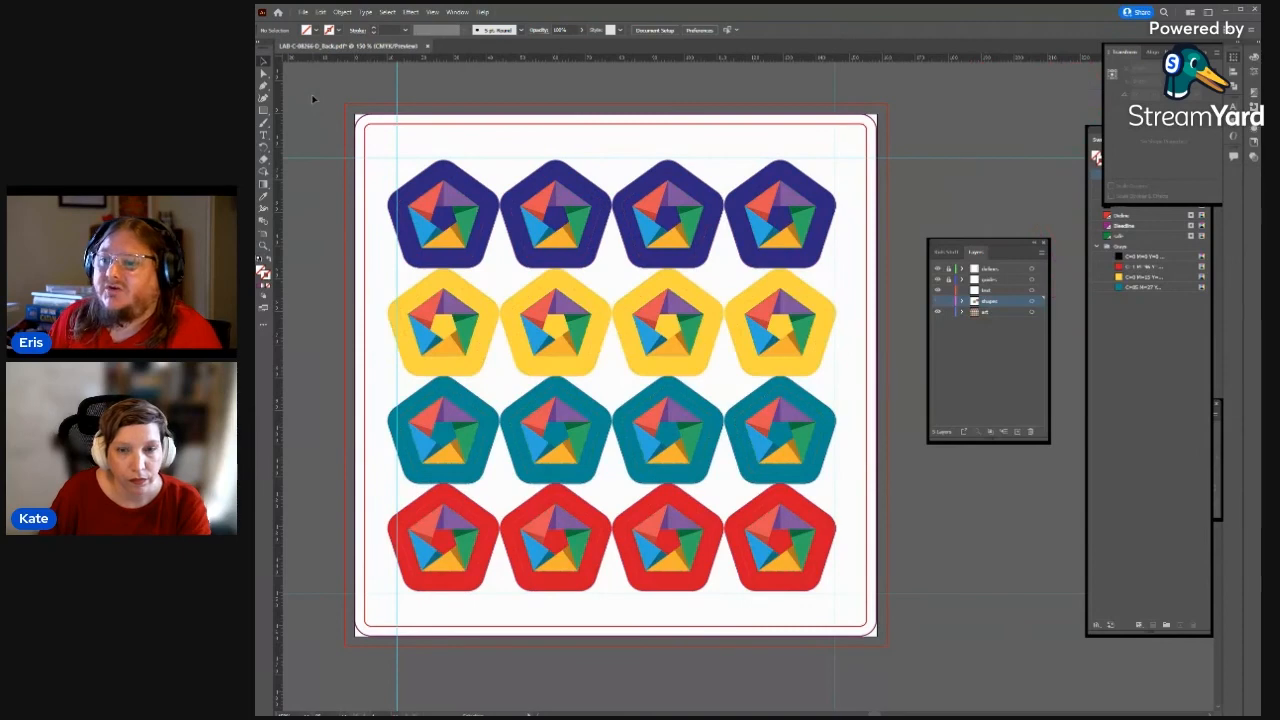
{"action": "key", "text": "ctrl+z"}
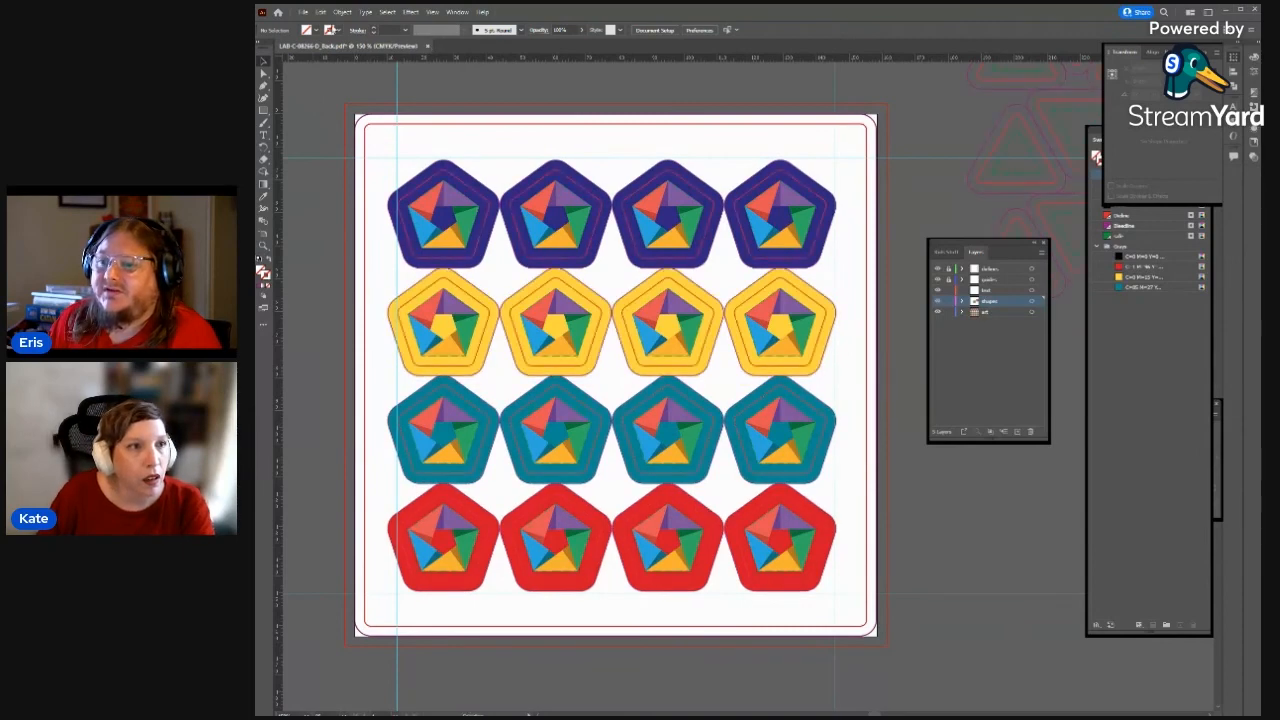
{"action": "key", "text": "ctrl+alt+p"}
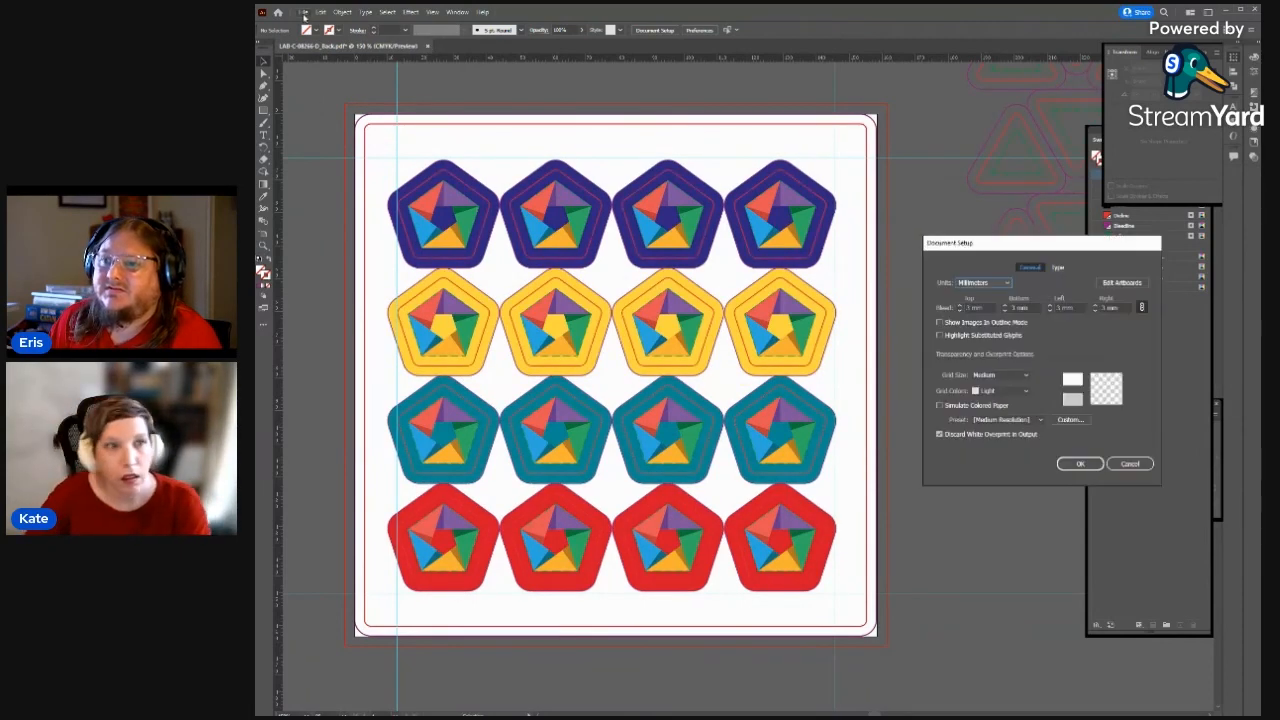
{"action": "left_click", "coordinate": [1121, 282]}
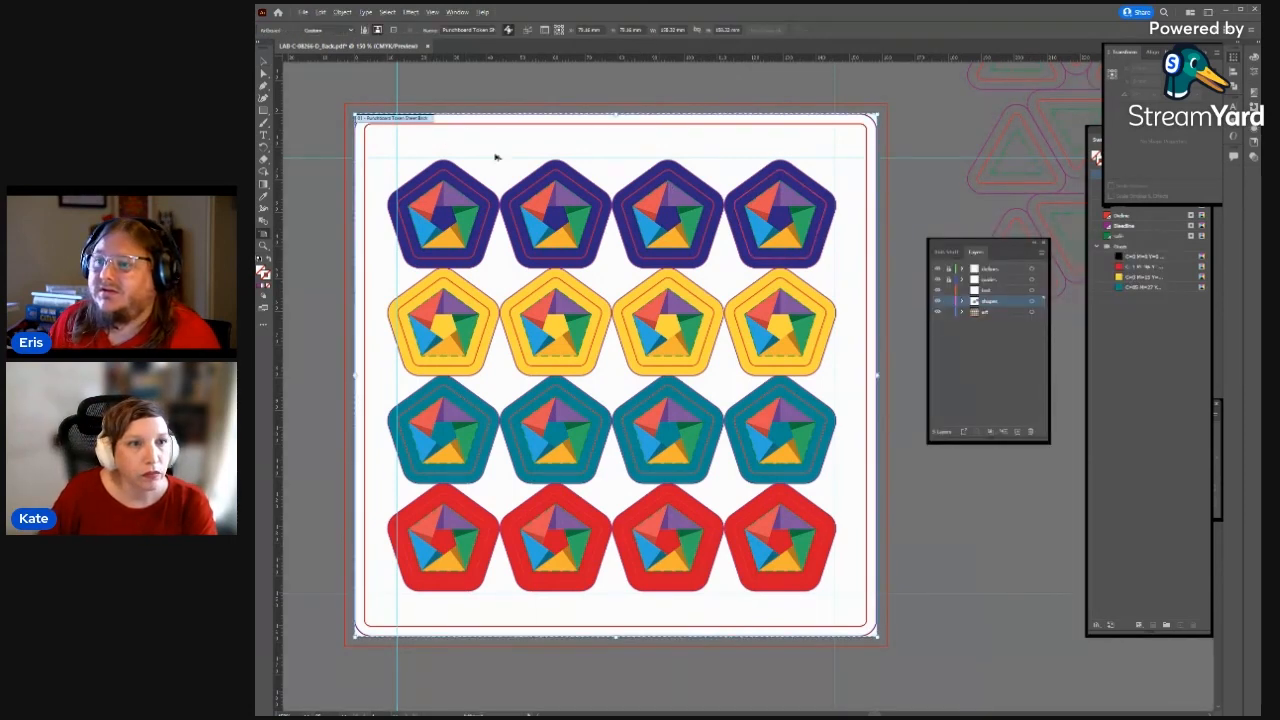
{"action": "left_click_drag", "start_coordinate": [491, 149], "coordinate": [1045, 178]}
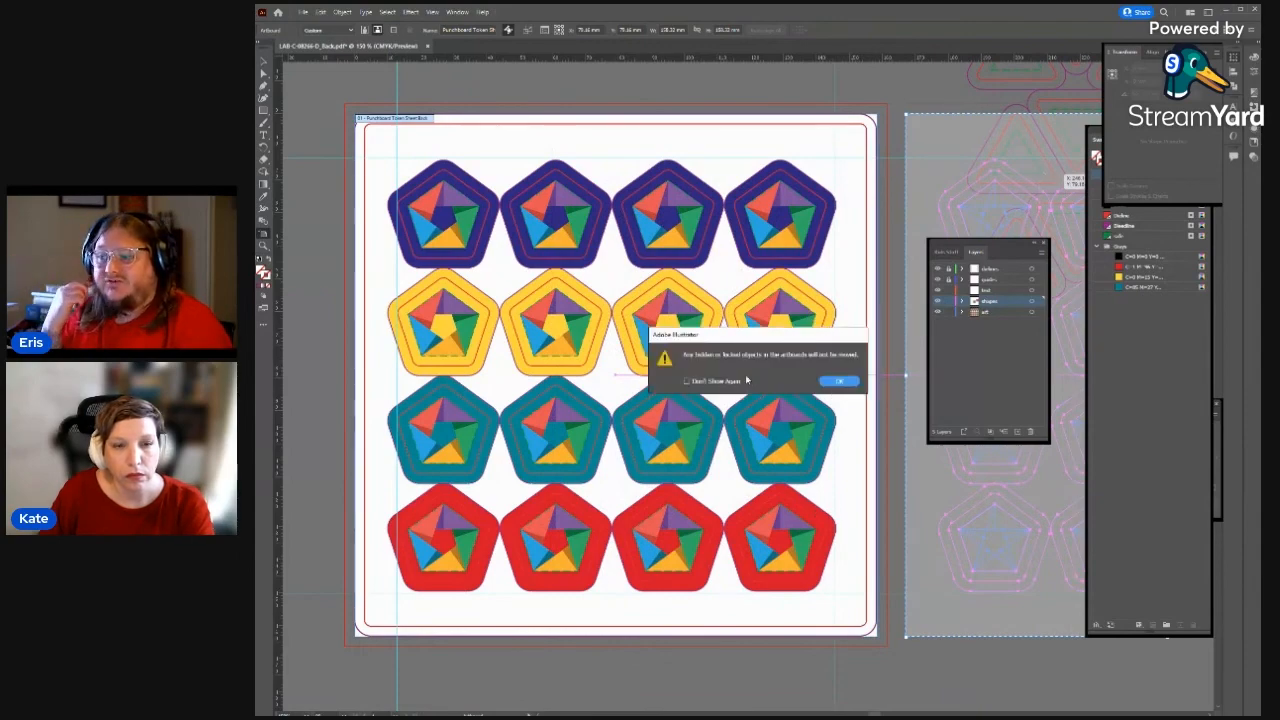
{"action": "left_click", "coordinate": [833, 386]}
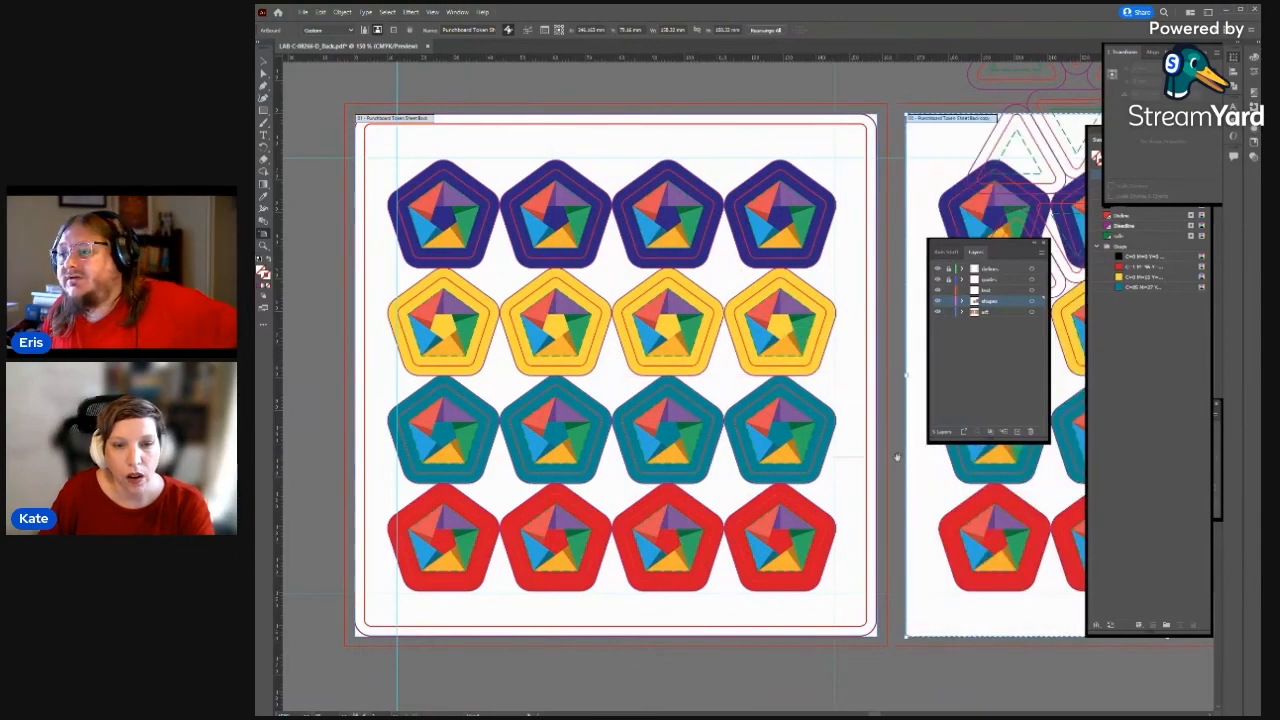
- Hide the triangle outline items in the shapes layer that overlap the copied artboard
{"action": "left_click_drag", "start_coordinate": [894, 457], "coordinate": [477, 517]}
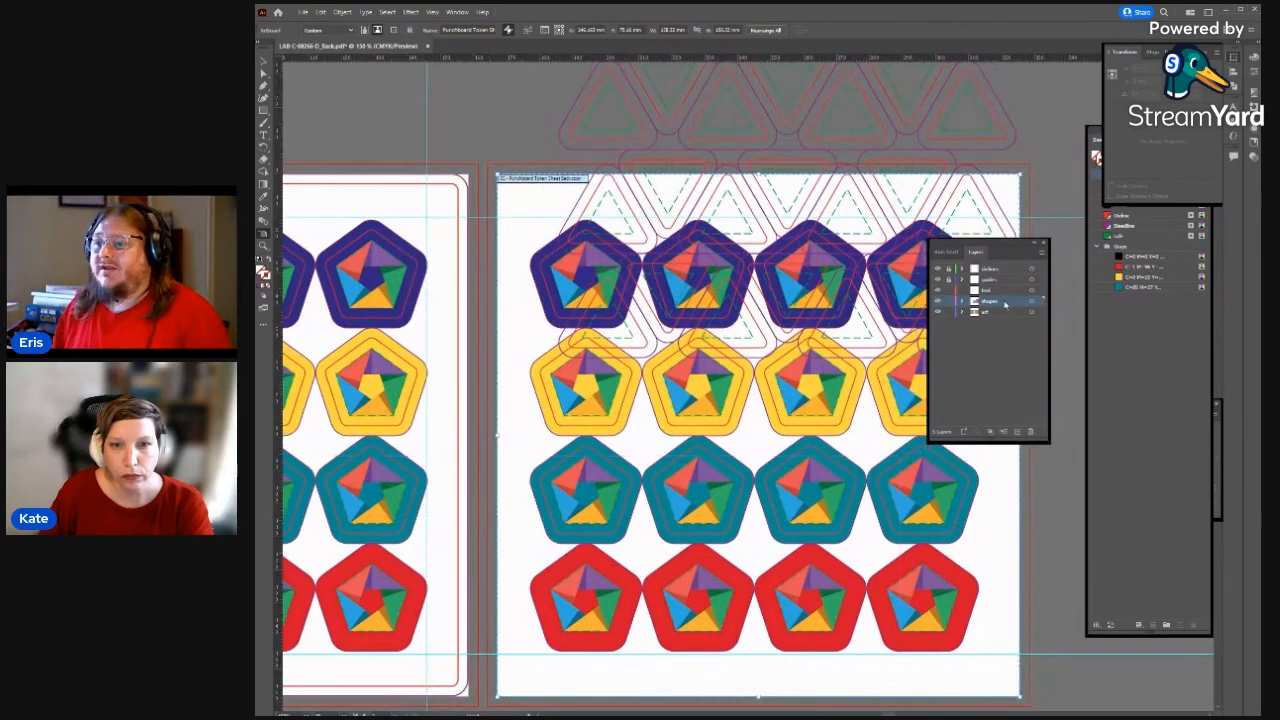
{"action": "left_click", "coordinate": [962, 302]}
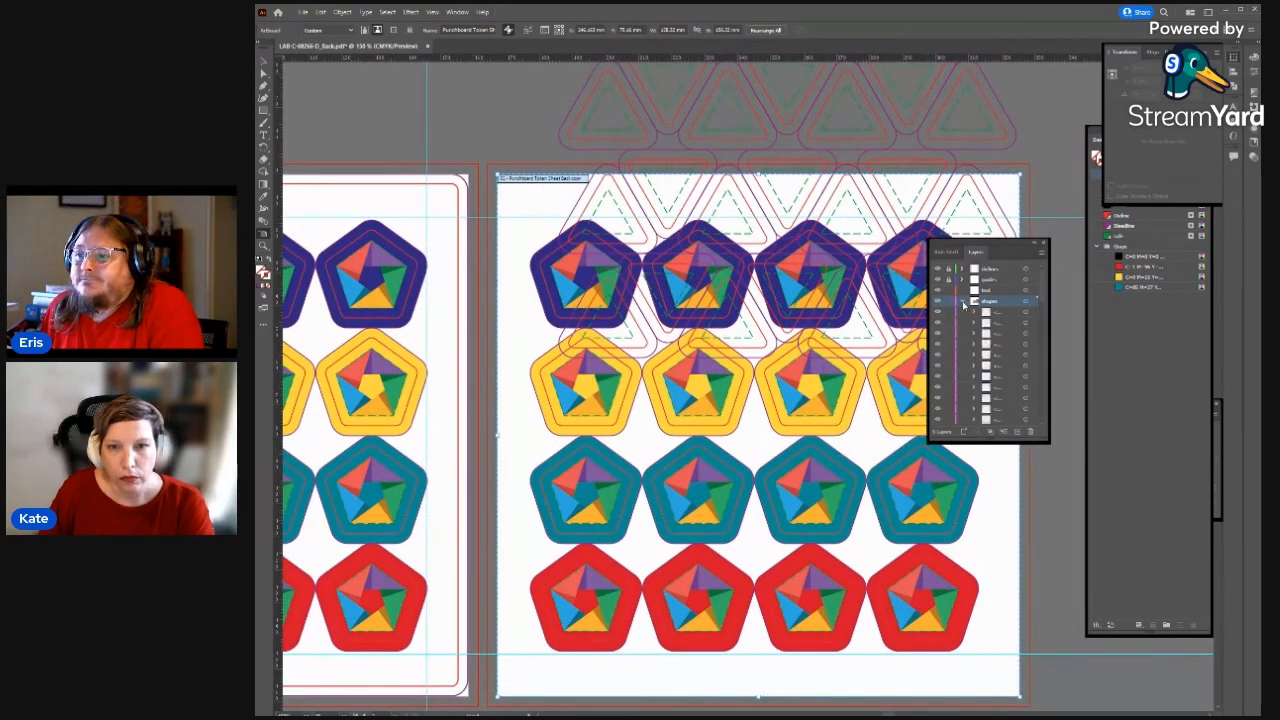
{"action": "left_click_drag", "start_coordinate": [937, 312], "coordinate": [940, 375]}
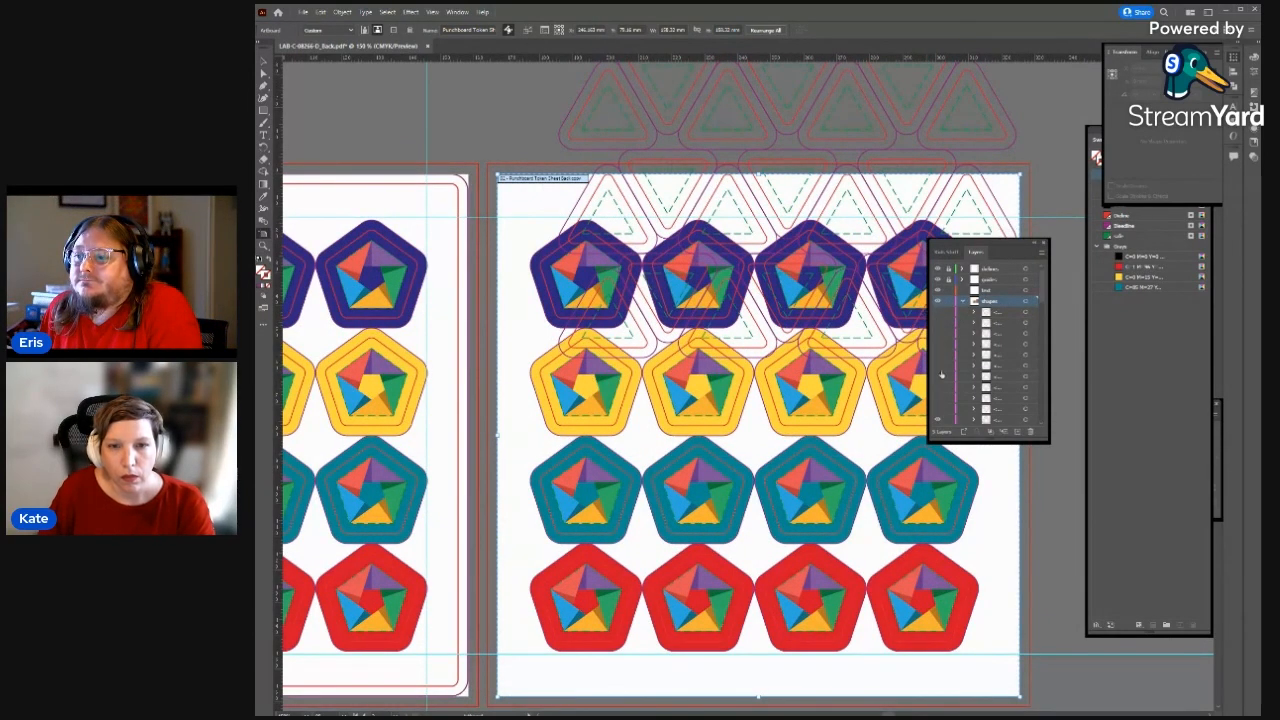
{"action": "scroll", "coordinate": [945, 370], "scroll_direction": "down", "scroll_amount": 3}
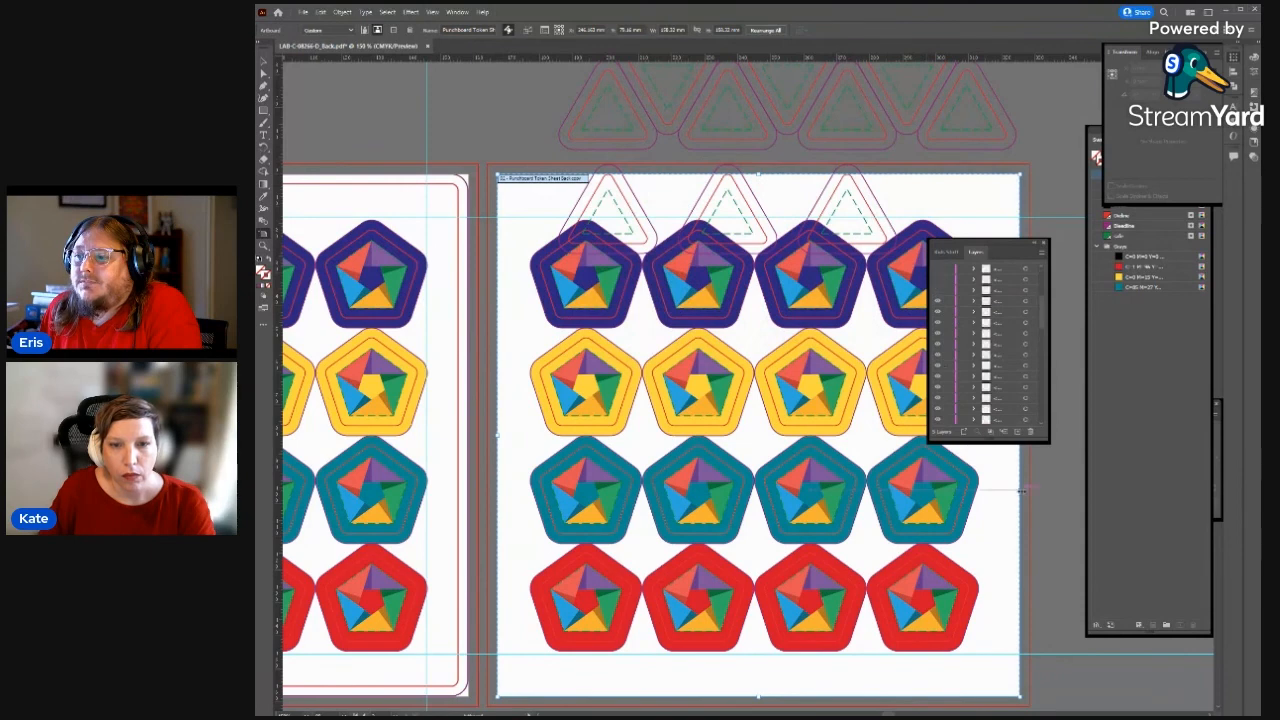
{"action": "left_click_drag", "start_coordinate": [985, 441], "coordinate": [985, 640]}
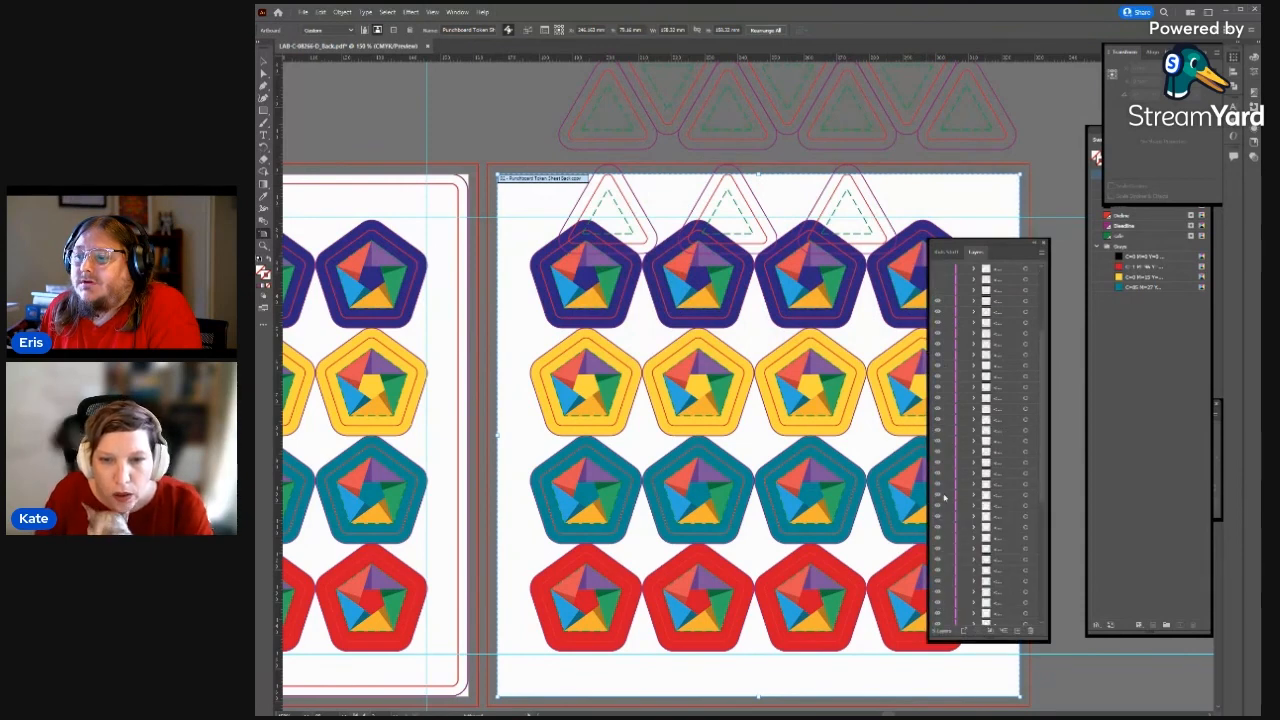
{"action": "left_click_drag", "start_coordinate": [944, 476], "coordinate": [945, 302]}
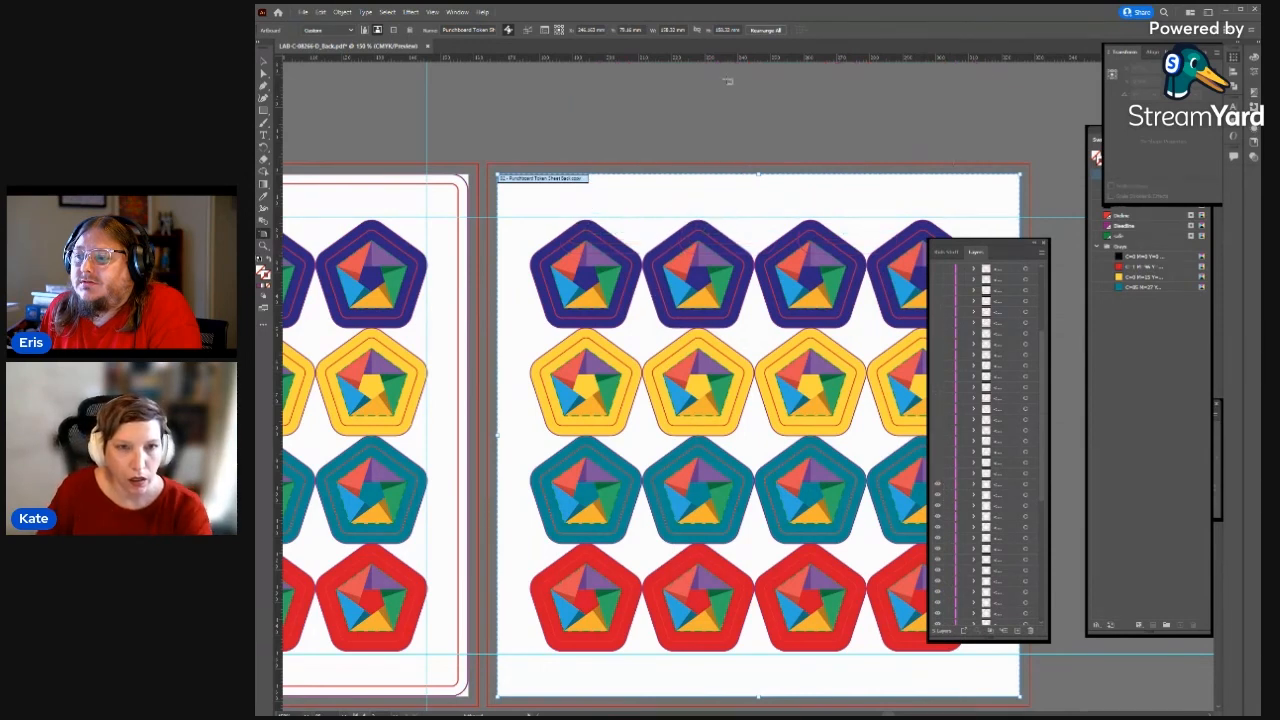
- Copy the rounded border from the first artboard onto the second artboard, keeping the dielines layer locked when done
{"action": "key", "text": "v"}
{"action": "left_click_drag", "start_coordinate": [587, 239], "coordinate": [598, 184]}
{"action": "scroll", "coordinate": [628, 205], "scroll_direction": "down", "scroll_amount": 3}
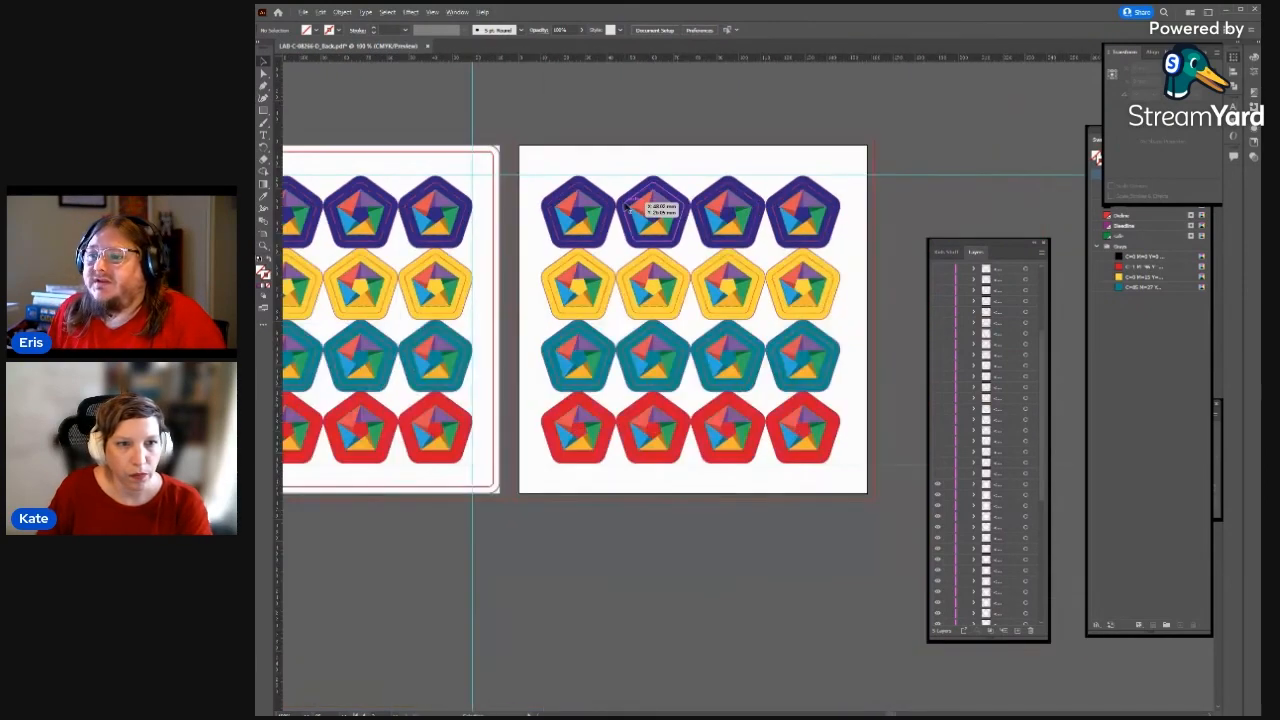
{"action": "left_click_drag", "start_coordinate": [686, 114], "coordinate": [761, 156]}
{"action": "scroll", "coordinate": [998, 397], "scroll_direction": "up", "scroll_amount": 3}
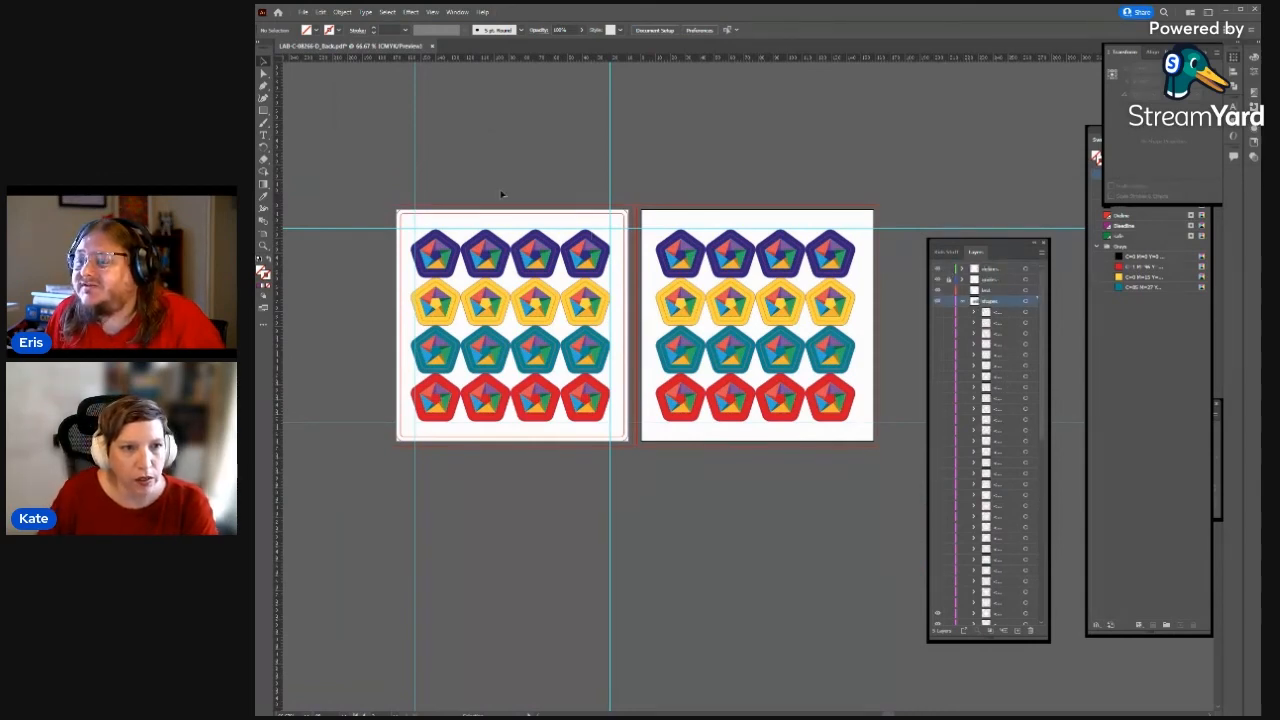
{"action": "left_click", "coordinate": [548, 215]}
{"action": "left_click_drag", "start_coordinate": [548, 215], "coordinate": [792, 226]}
{"action": "left_click_drag", "start_coordinate": [795, 227], "coordinate": [795, 227]}
{"action": "left_click", "coordinate": [998, 135]}
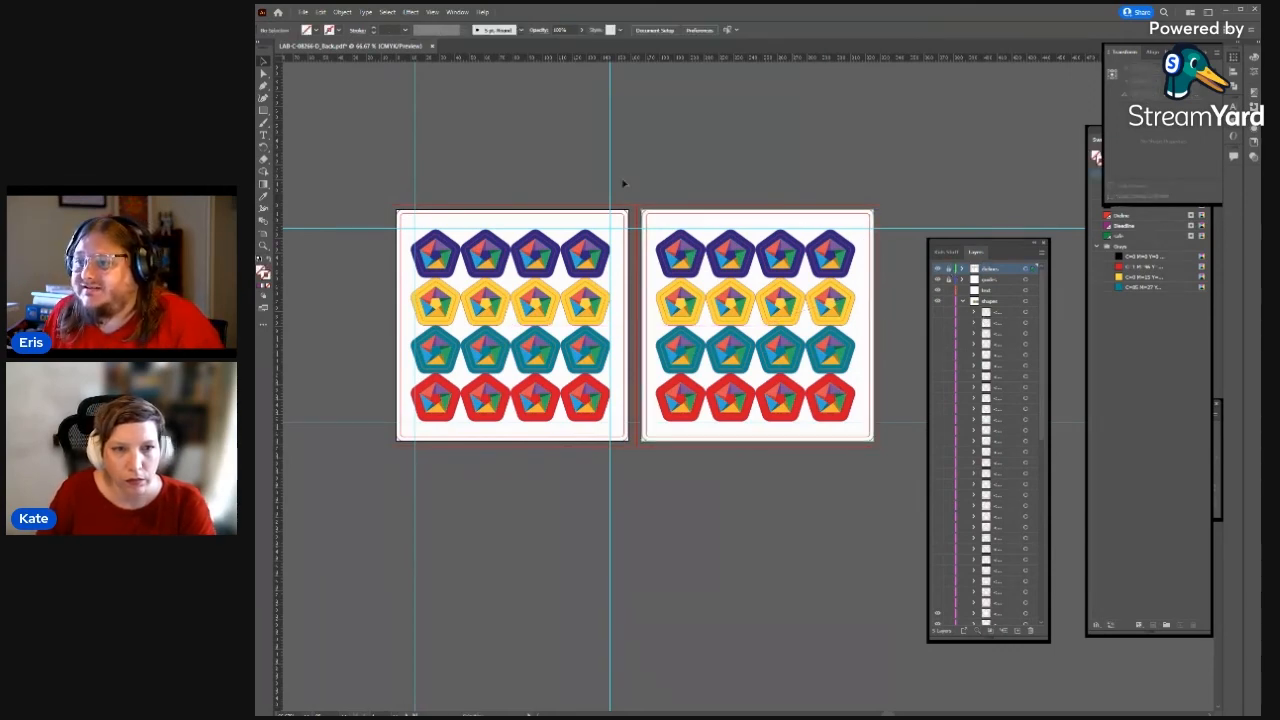
{"action": "left_click", "coordinate": [665, 243]}
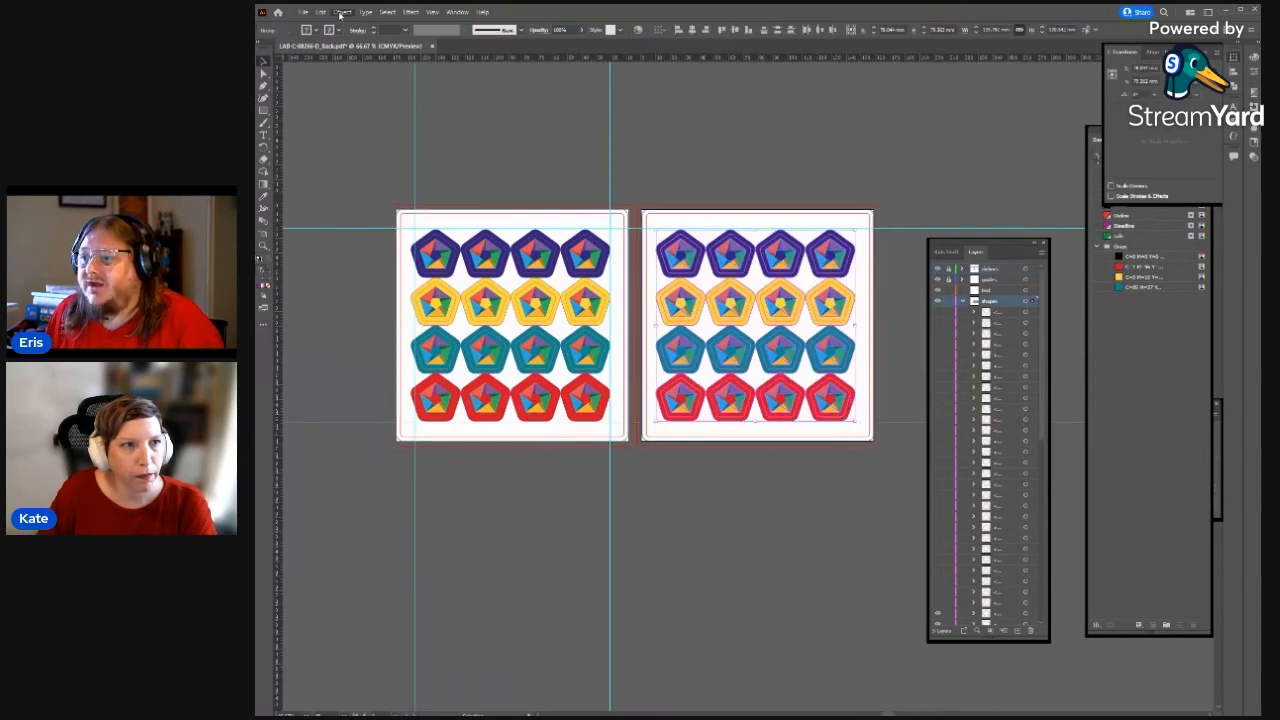
{"action": "left_click", "coordinate": [342, 12]}
{"action": "mouse_move", "coordinate": [450, 23]}
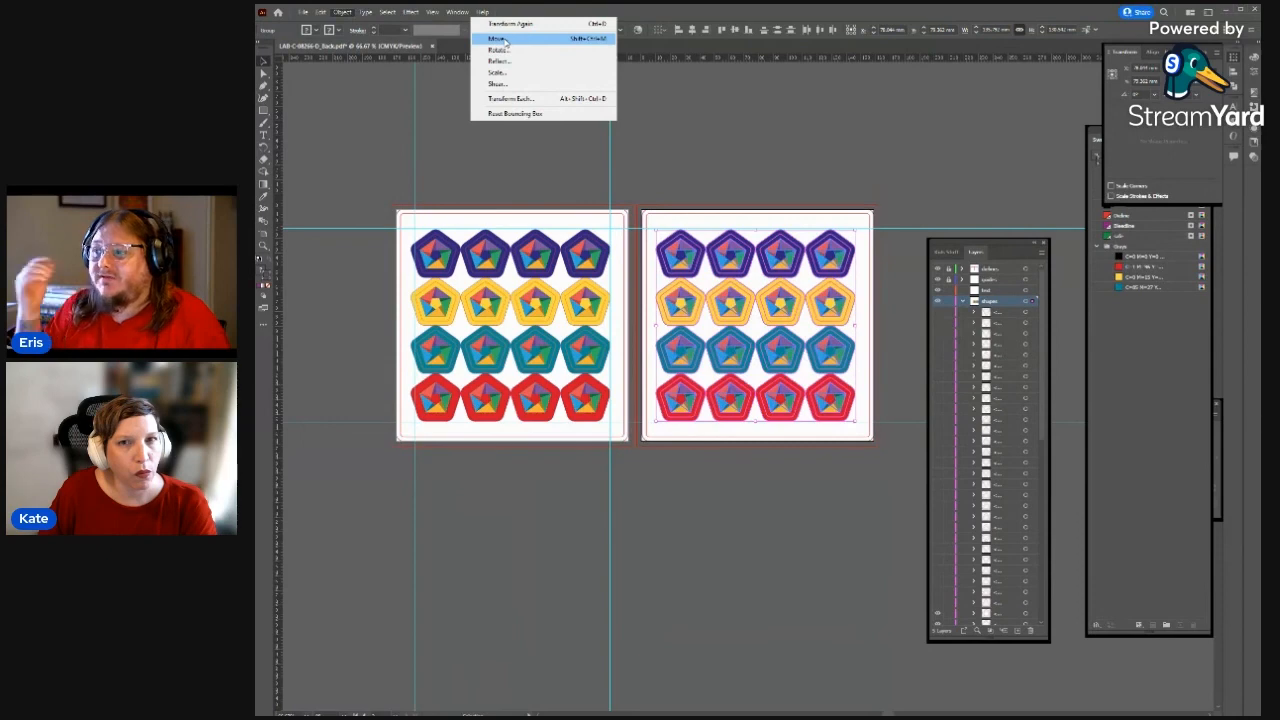
{"action": "left_click", "coordinate": [1160, 120]}
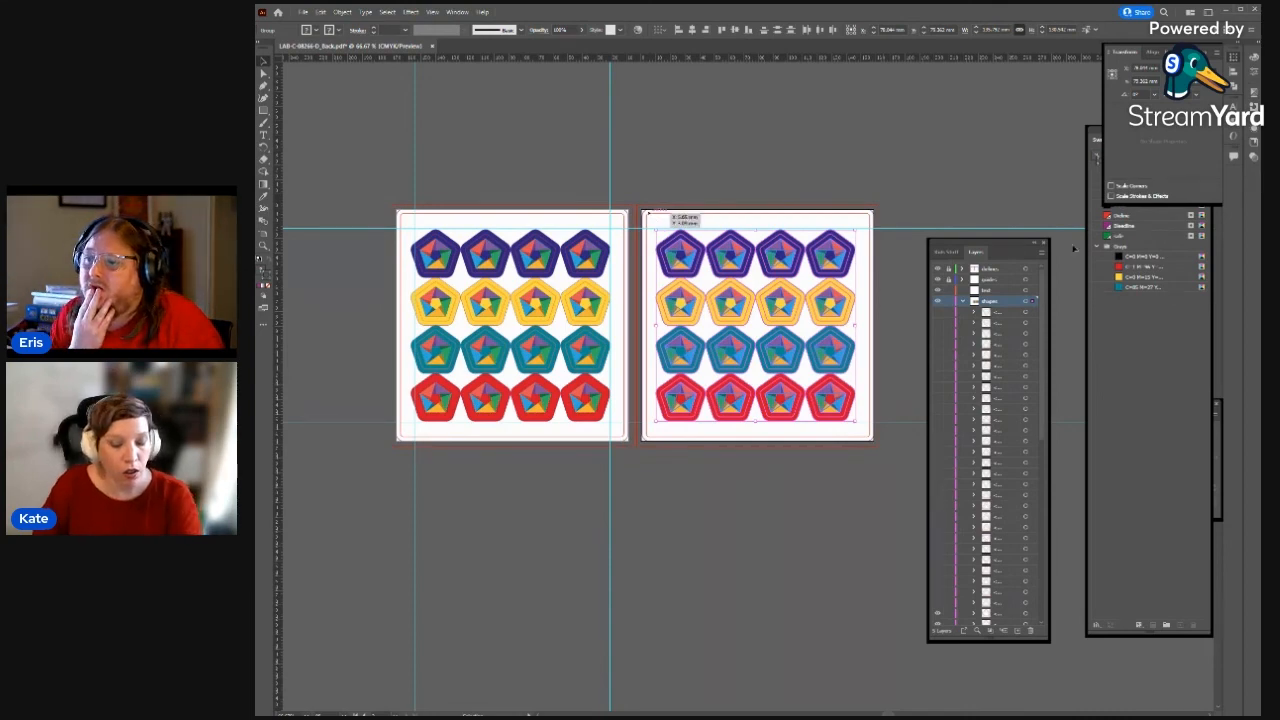
- Unlock the dielines layer and flip the second artboard's pentagons horizontally together with its border
{"action": "key", "text": "a"}
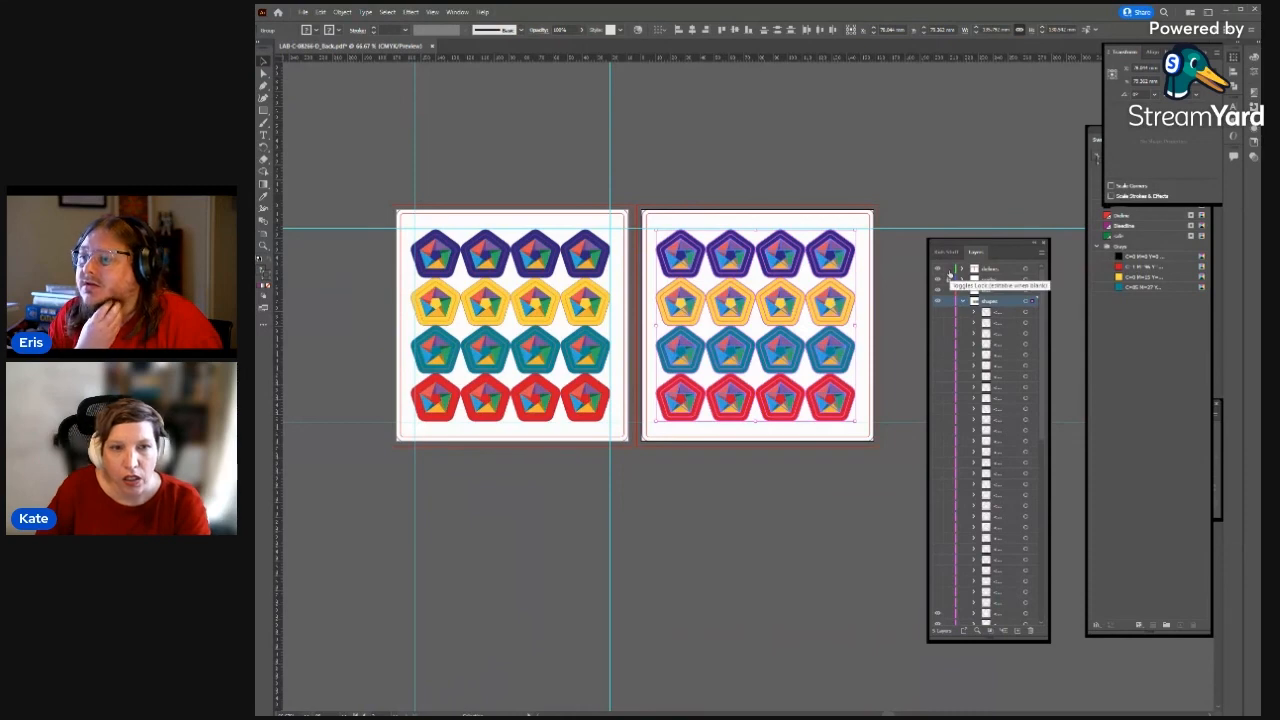
{"action": "key", "text": "ctrl+a"}
{"action": "left_click", "coordinate": [892, 460]}
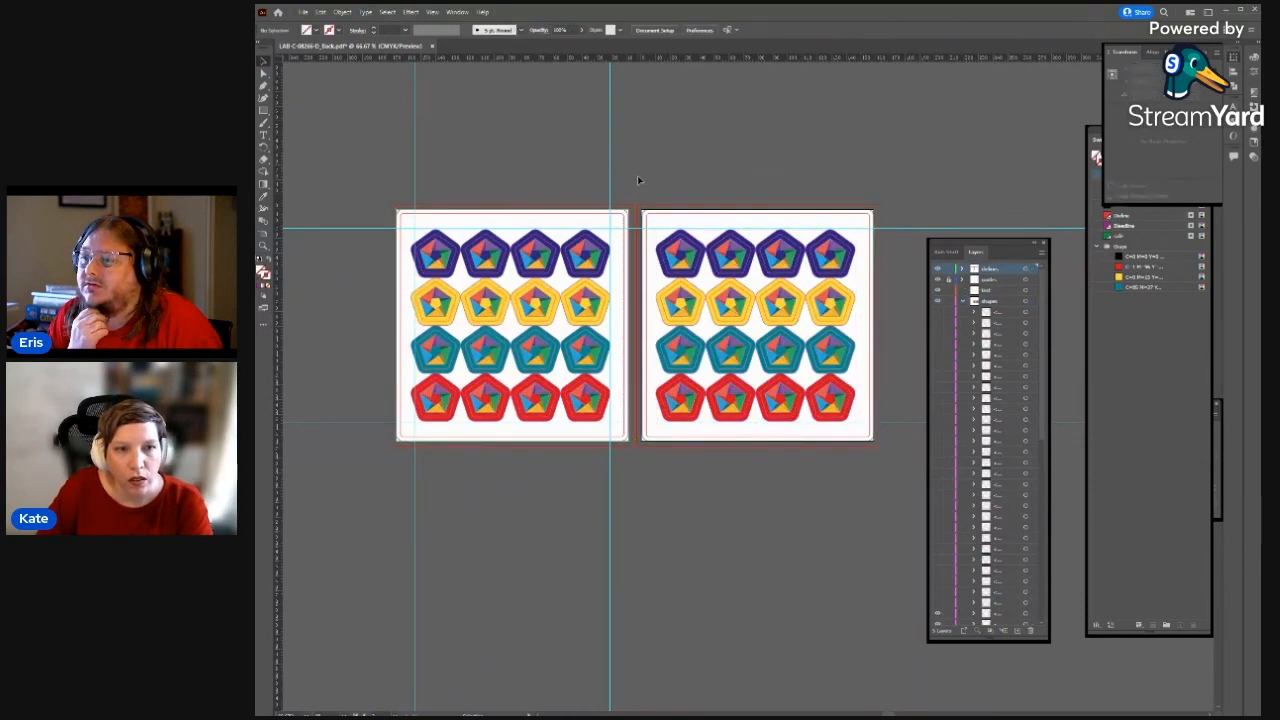
{"action": "left_click_drag", "start_coordinate": [651, 177], "coordinate": [735, 285]}
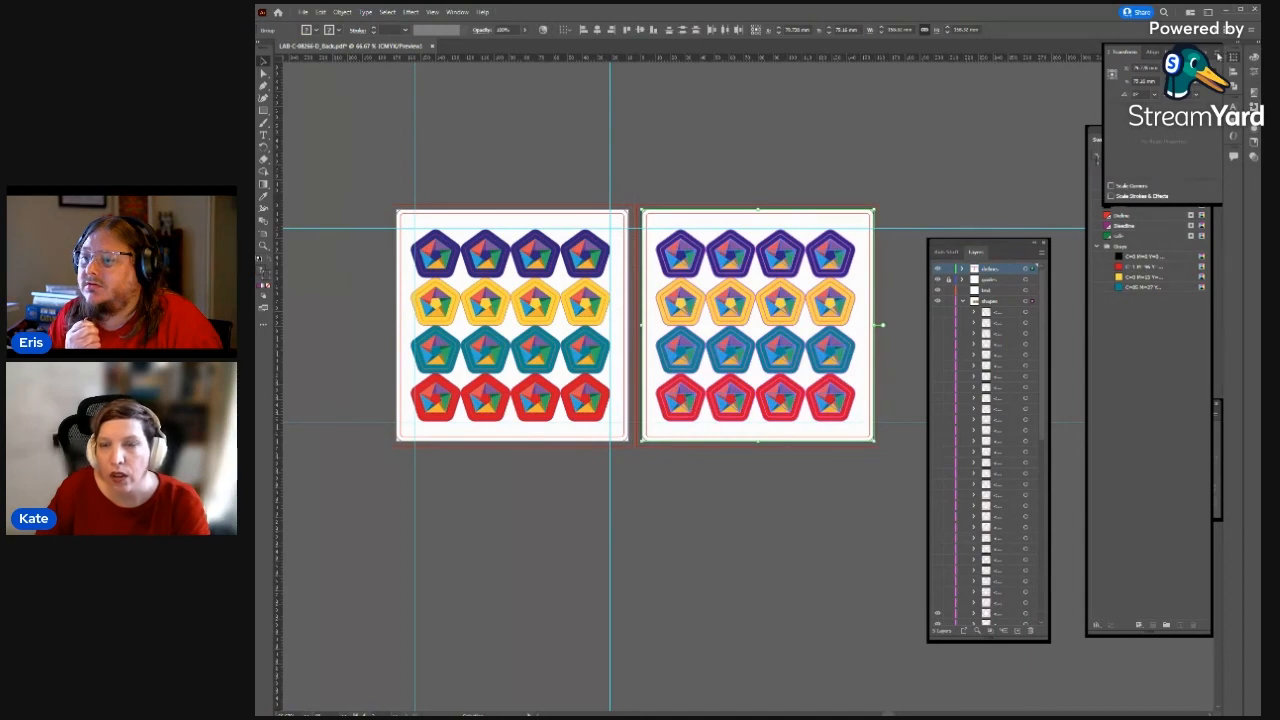
{"action": "left_click", "coordinate": [851, 107]}
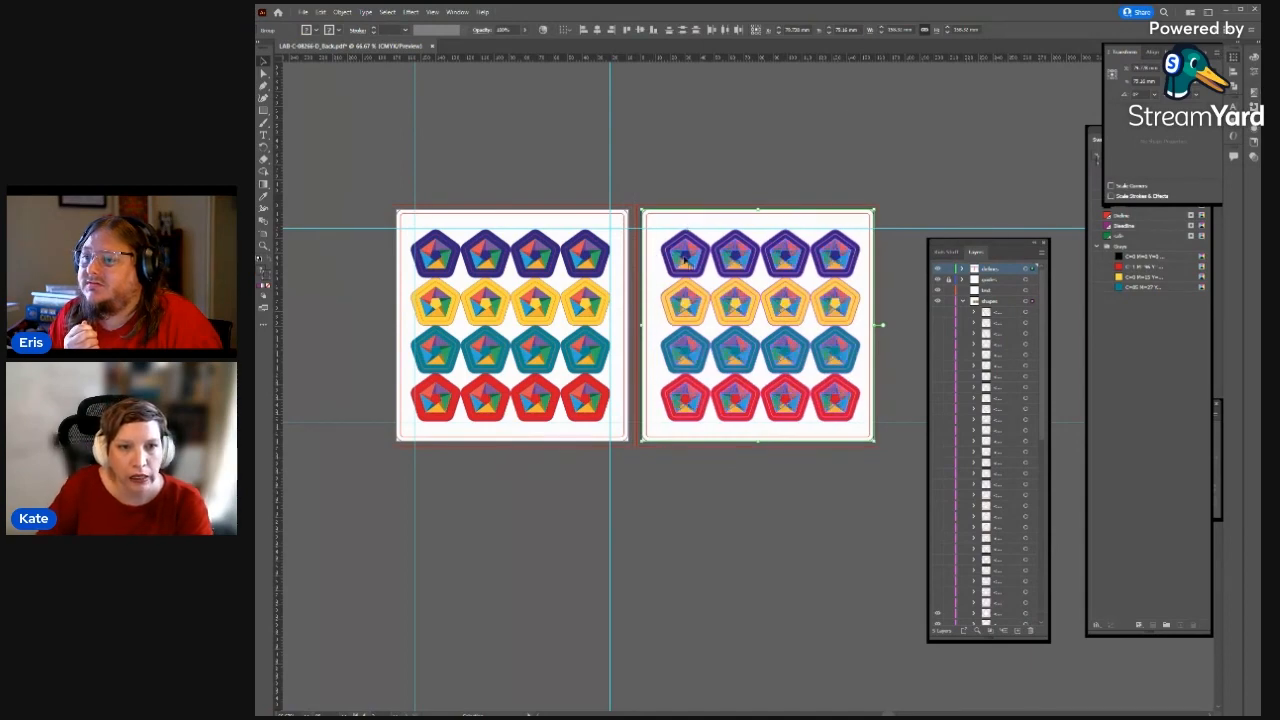
- Collapse the shapes layer's item list and lock the dielines layer
{"action": "left_click", "coordinate": [687, 165]}
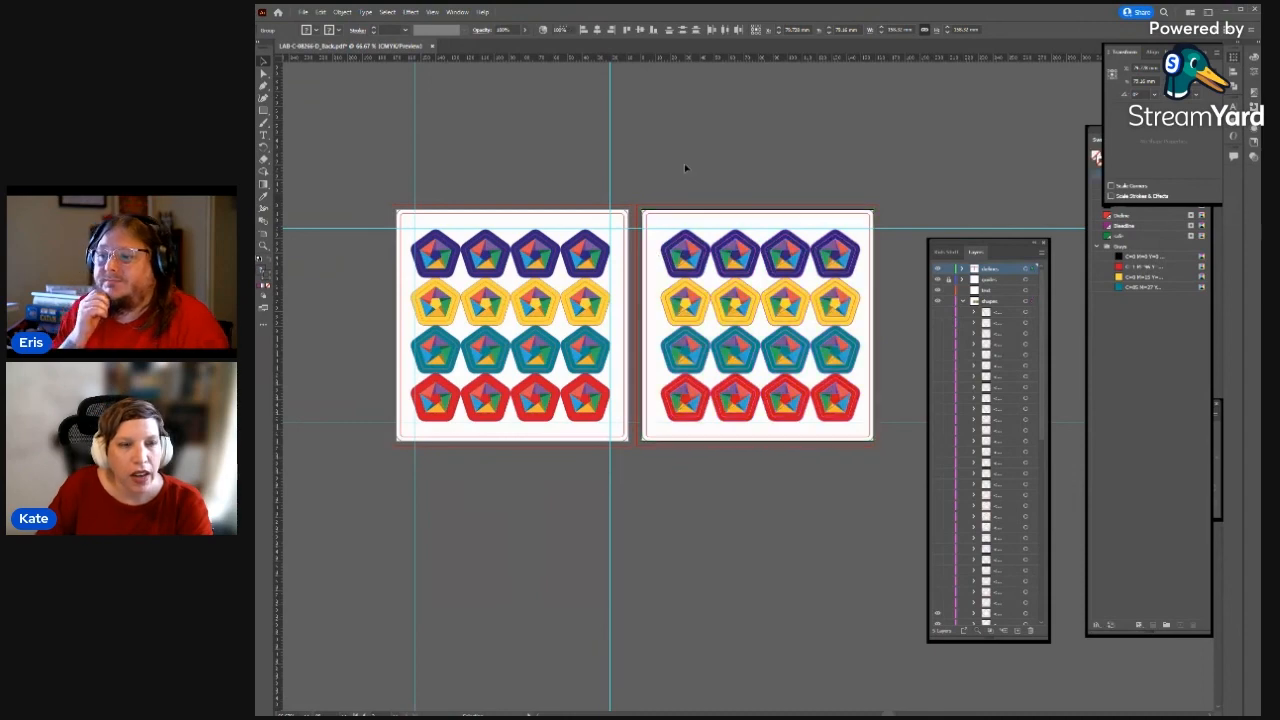
{"action": "left_click", "coordinate": [963, 301]}
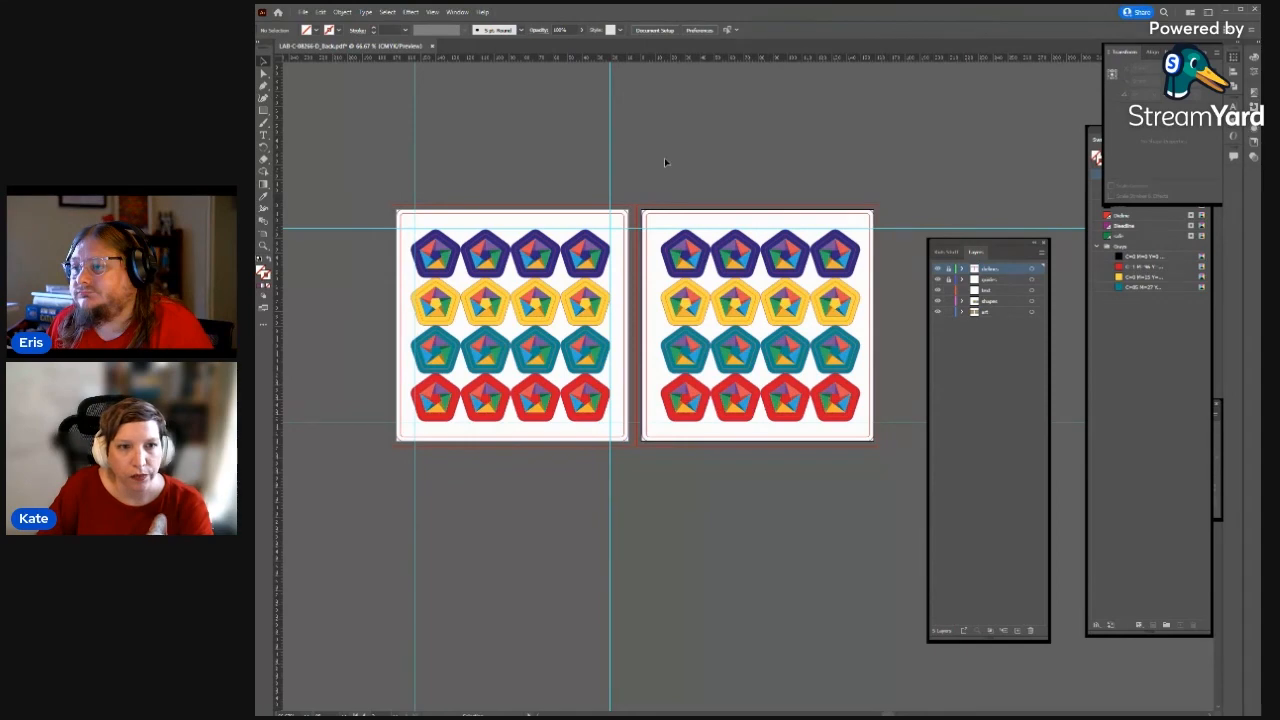
{"action": "left_click_drag", "start_coordinate": [666, 163], "coordinate": [769, 191]}
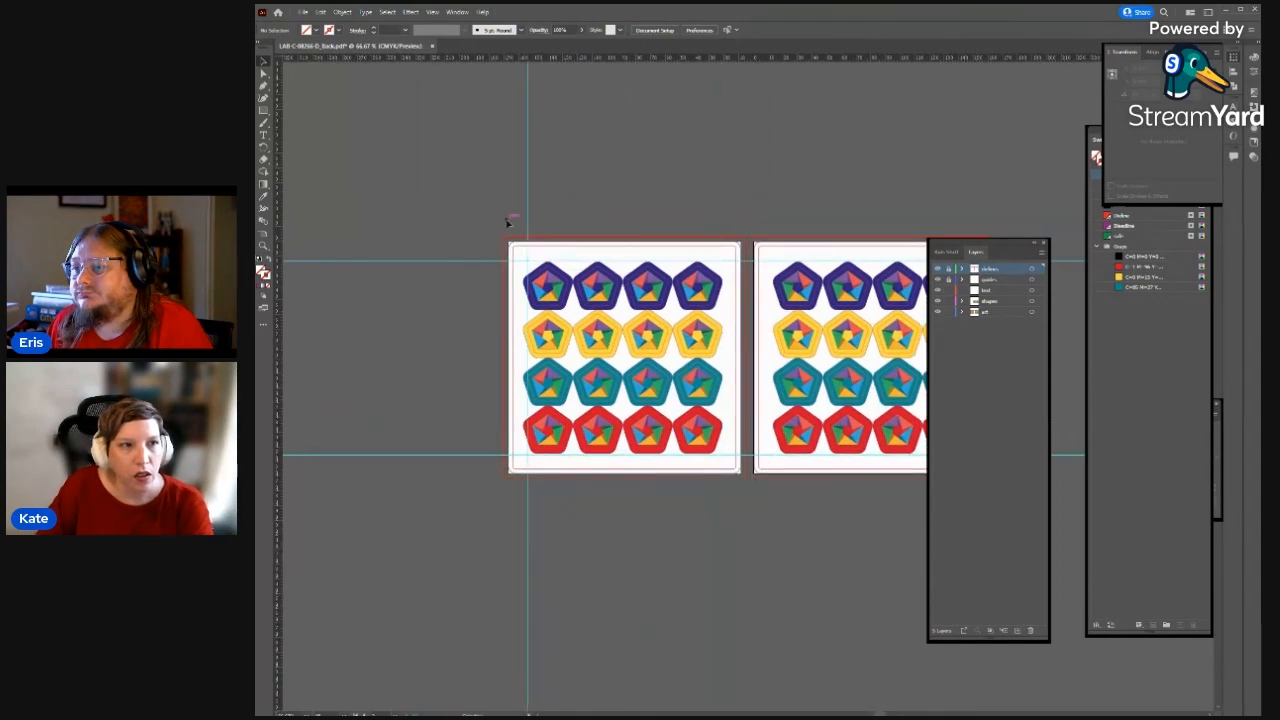
- Select the pentagon artwork on the first artboard to check it, and clear the selection
{"action": "left_click_drag", "start_coordinate": [752, 492], "coordinate": [746, 492]}
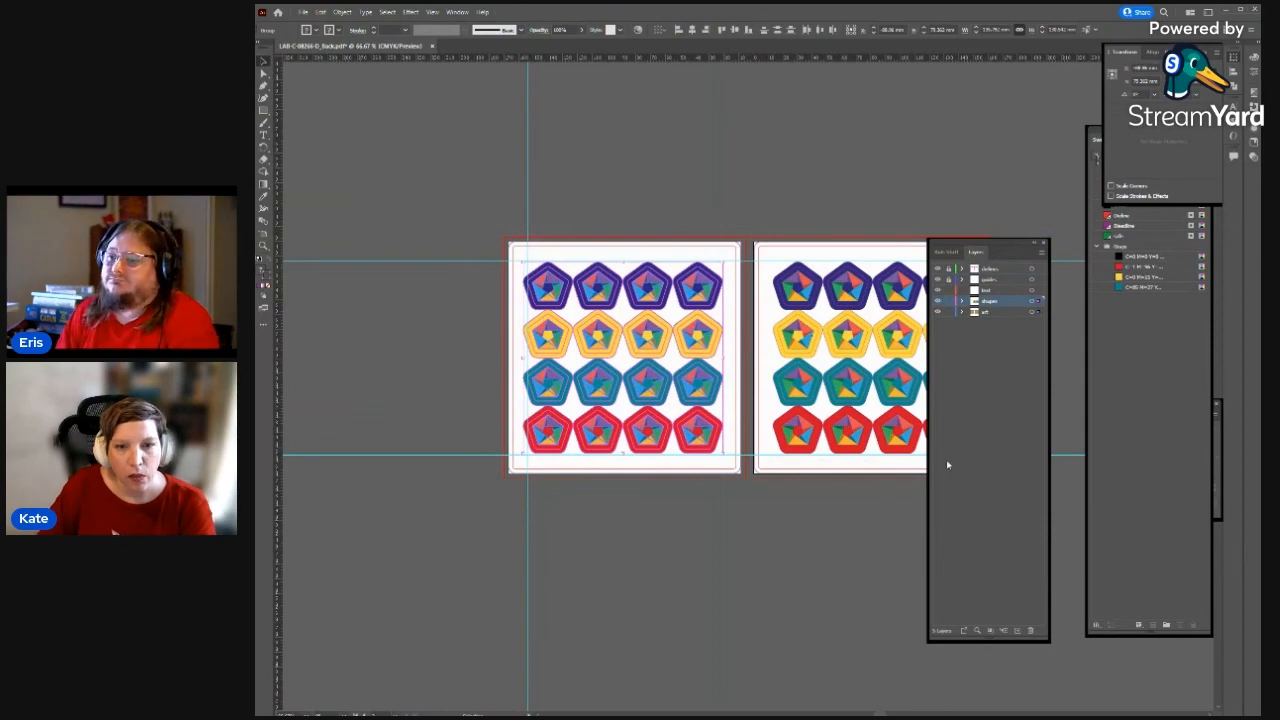
{"action": "key", "text": "ctrl+f"}
{"action": "left_click", "coordinate": [794, 579]}
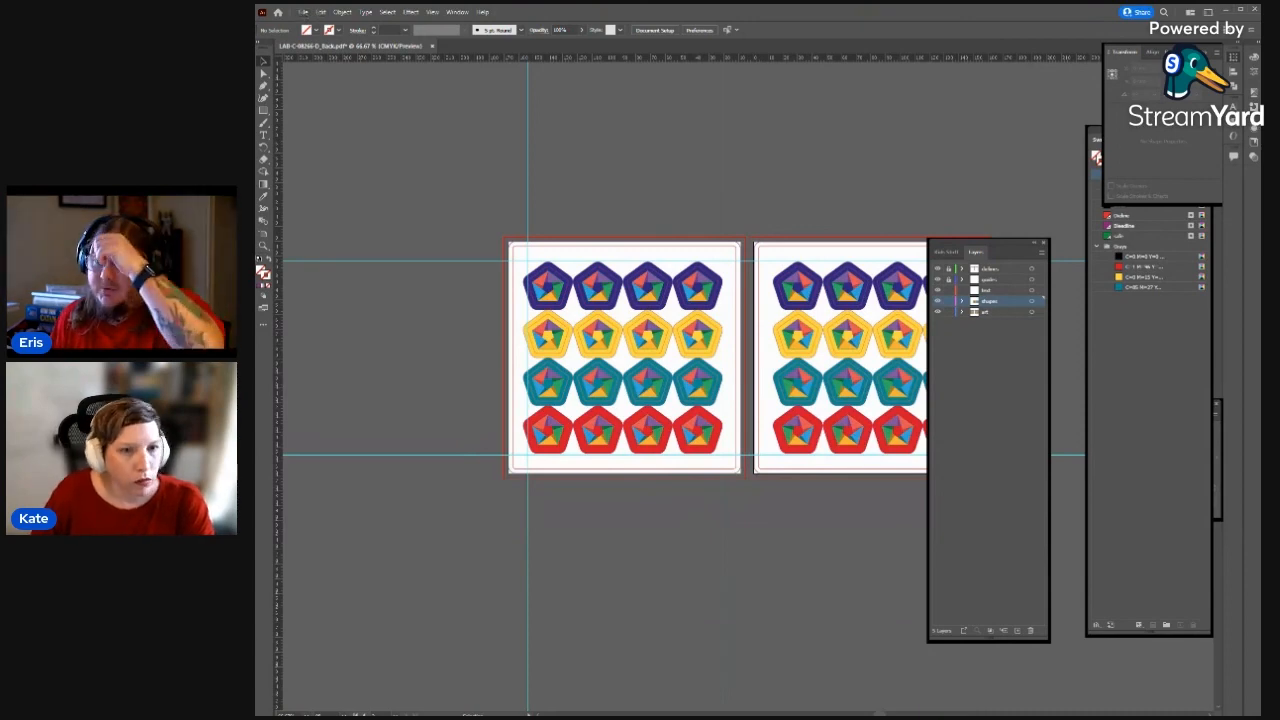
- Start saving a PDF copy in the Downloads folder, limiting the artboard range to 2
{"action": "key", "text": "ctrl+shift+s"}
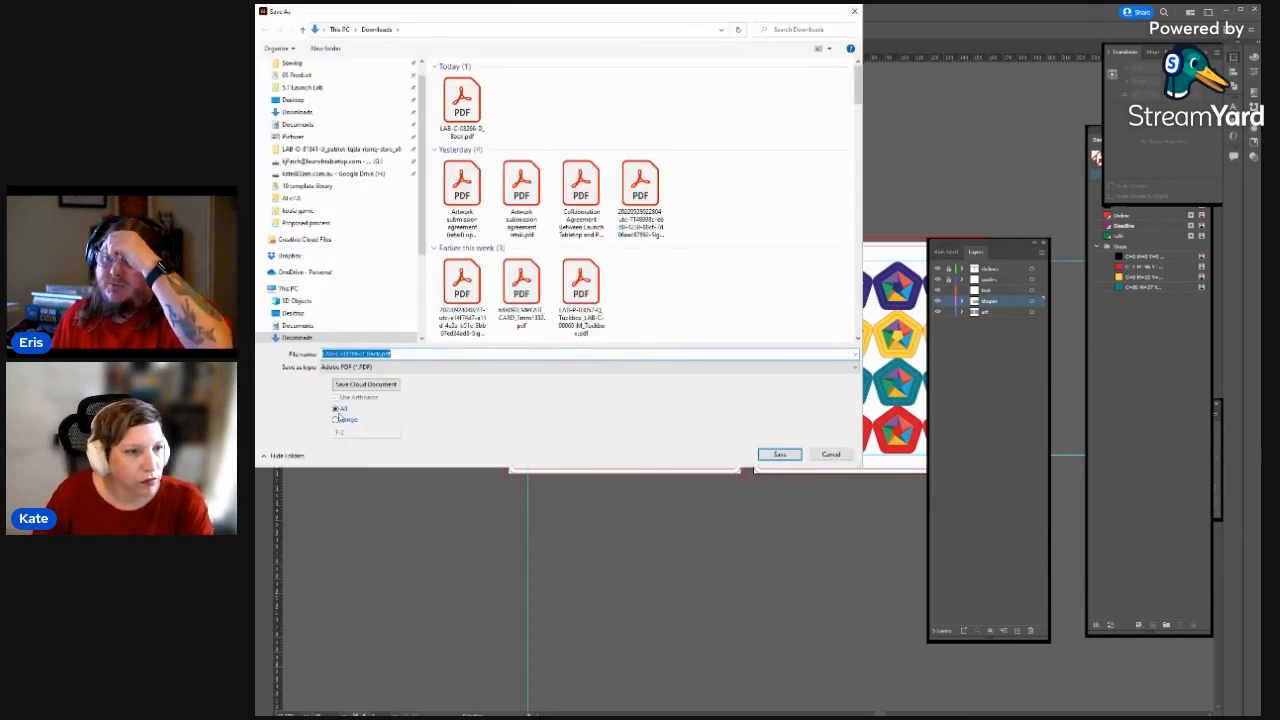
{"action": "left_click", "coordinate": [337, 419]}
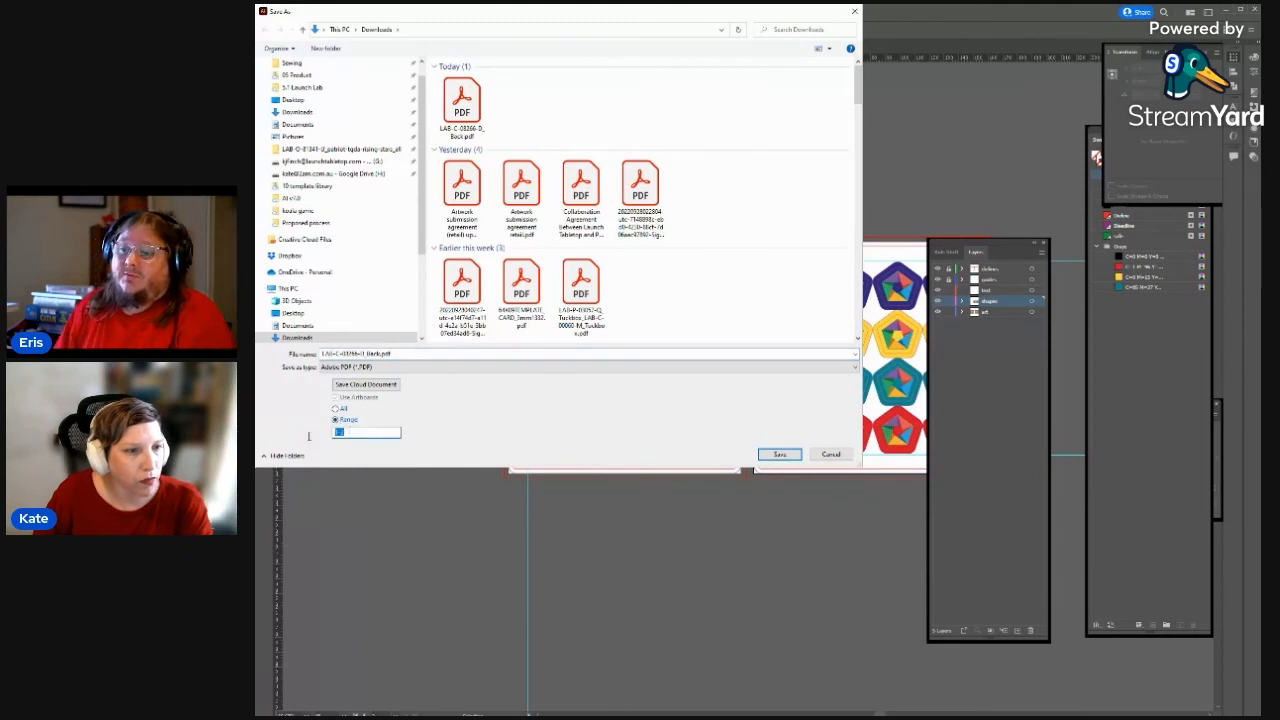
{"action": "type", "text": "2"}
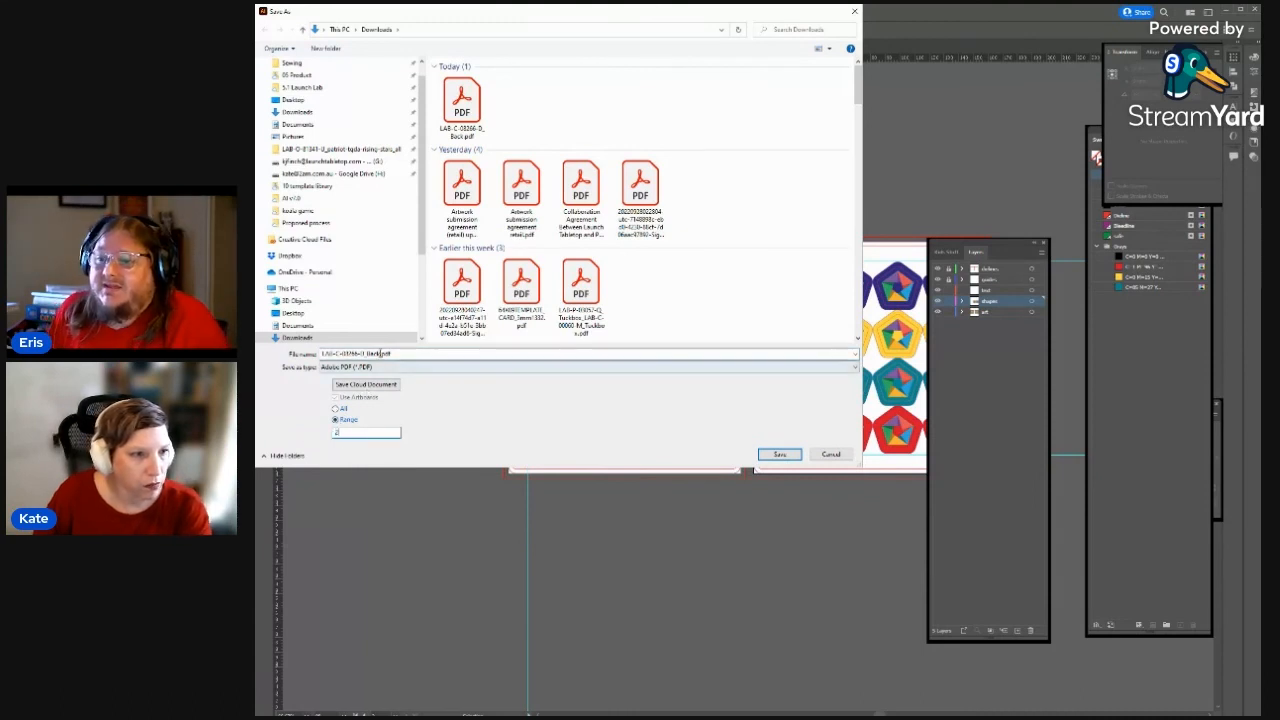
- Replace "Back" with "fr" in the PDF file name and save it with the Illustrator Default preset
{"action": "double_click", "coordinate": [372, 354]}
{"action": "left_click", "coordinate": [370, 354]}
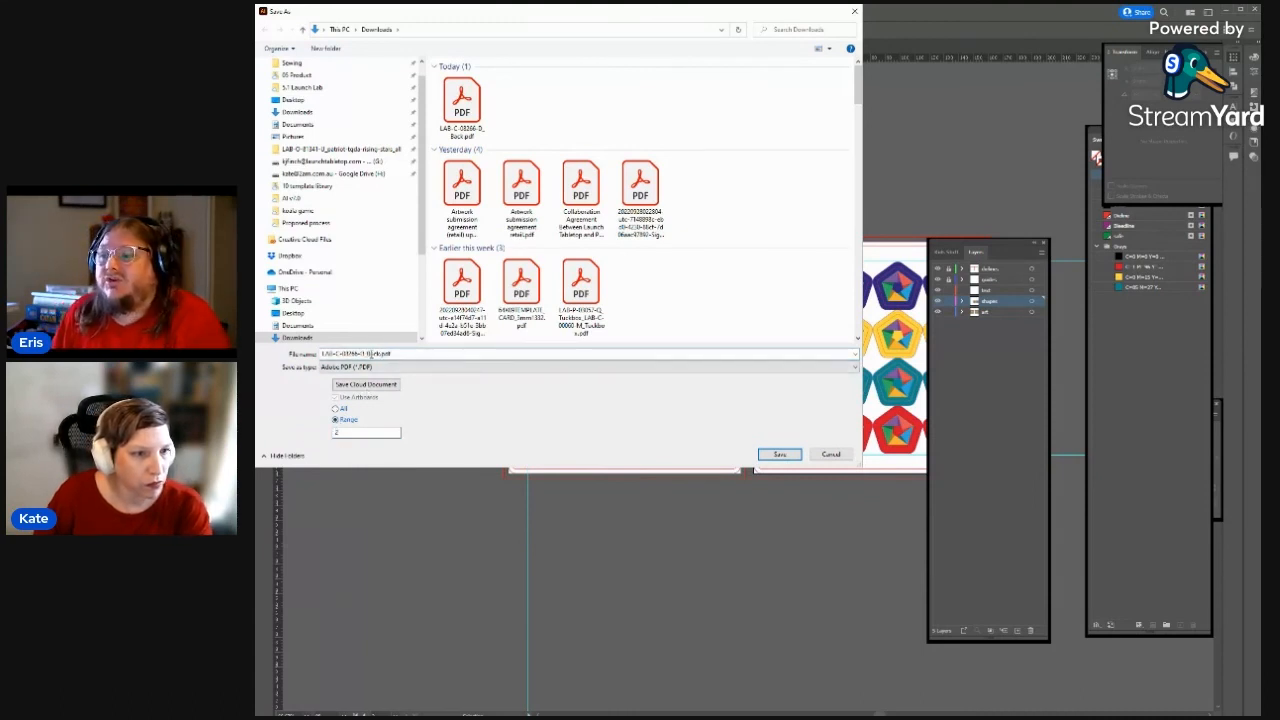
{"action": "double_click", "coordinate": [372, 354]}
{"action": "type", "text": "Front"}
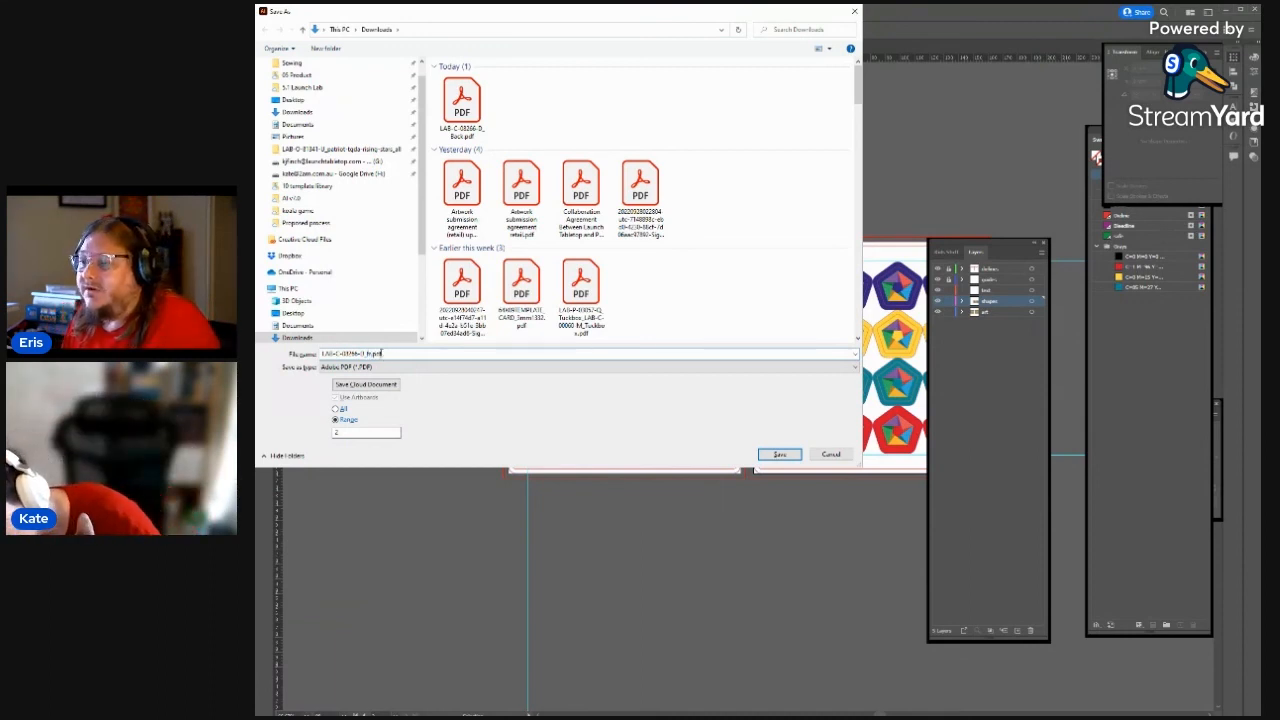
{"action": "key", "text": "Tab"}
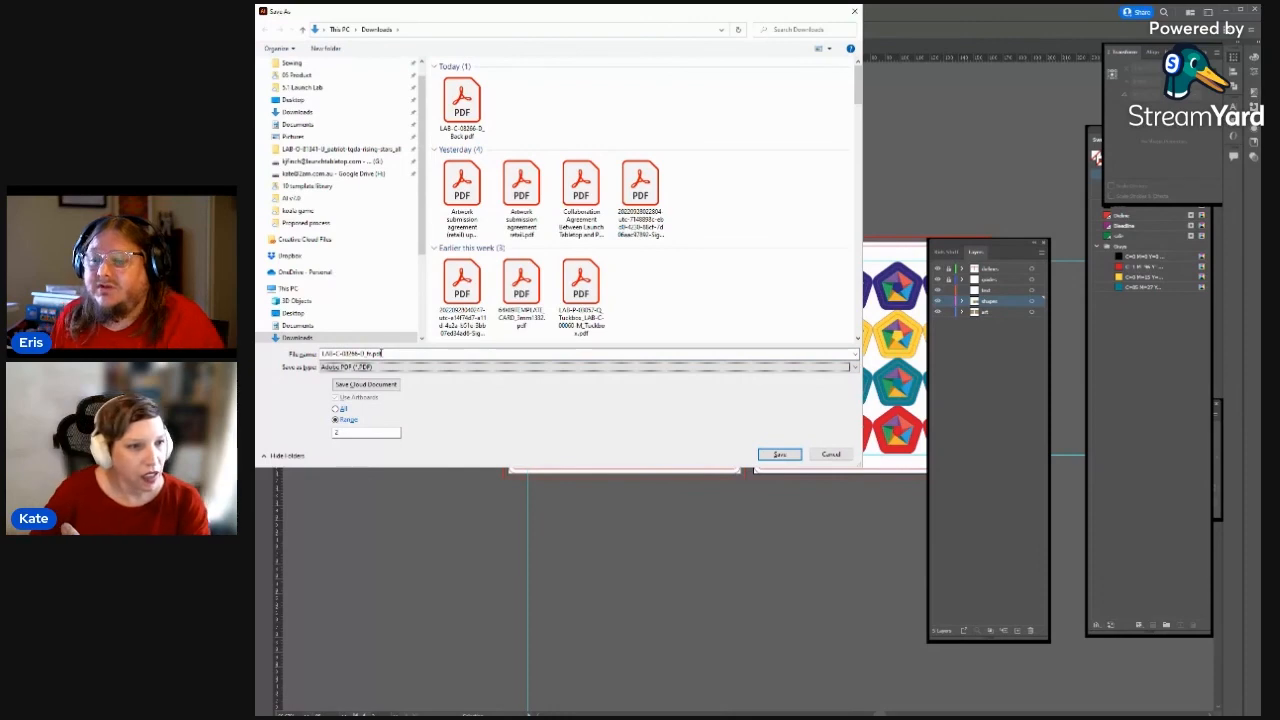
{"action": "key", "text": "shift+Tab"}
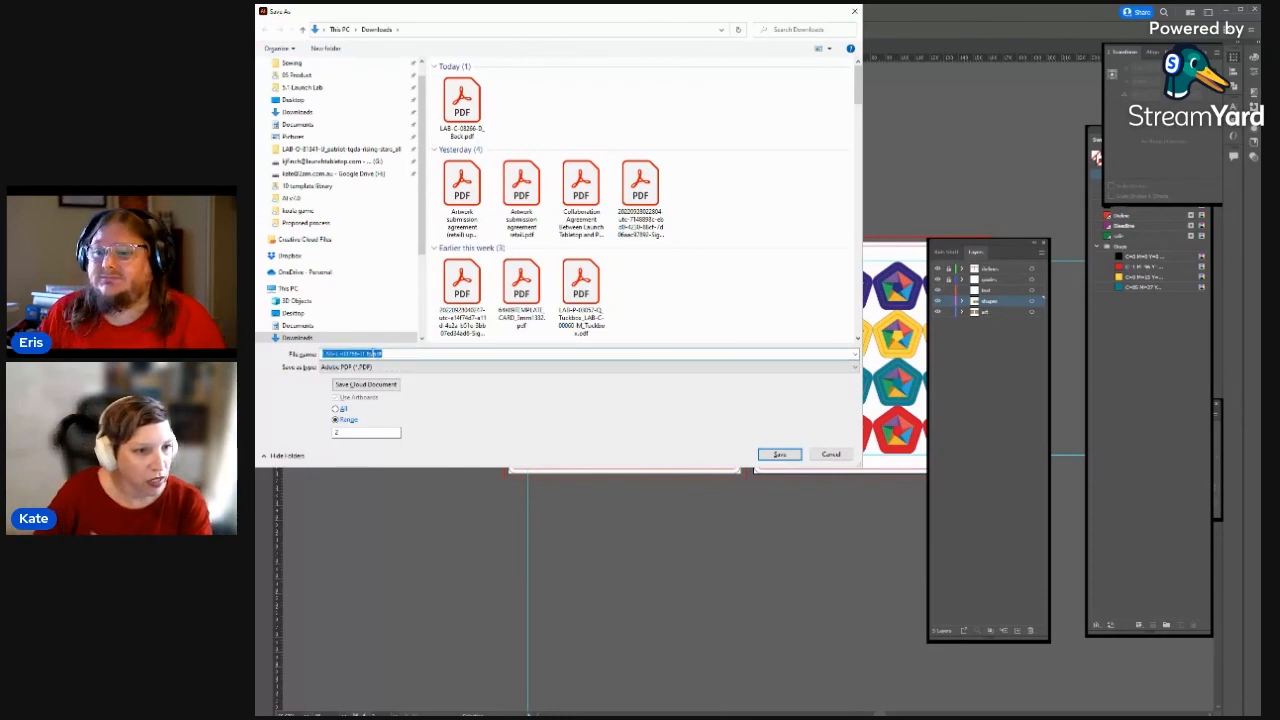
{"action": "left_click", "coordinate": [772, 455]}
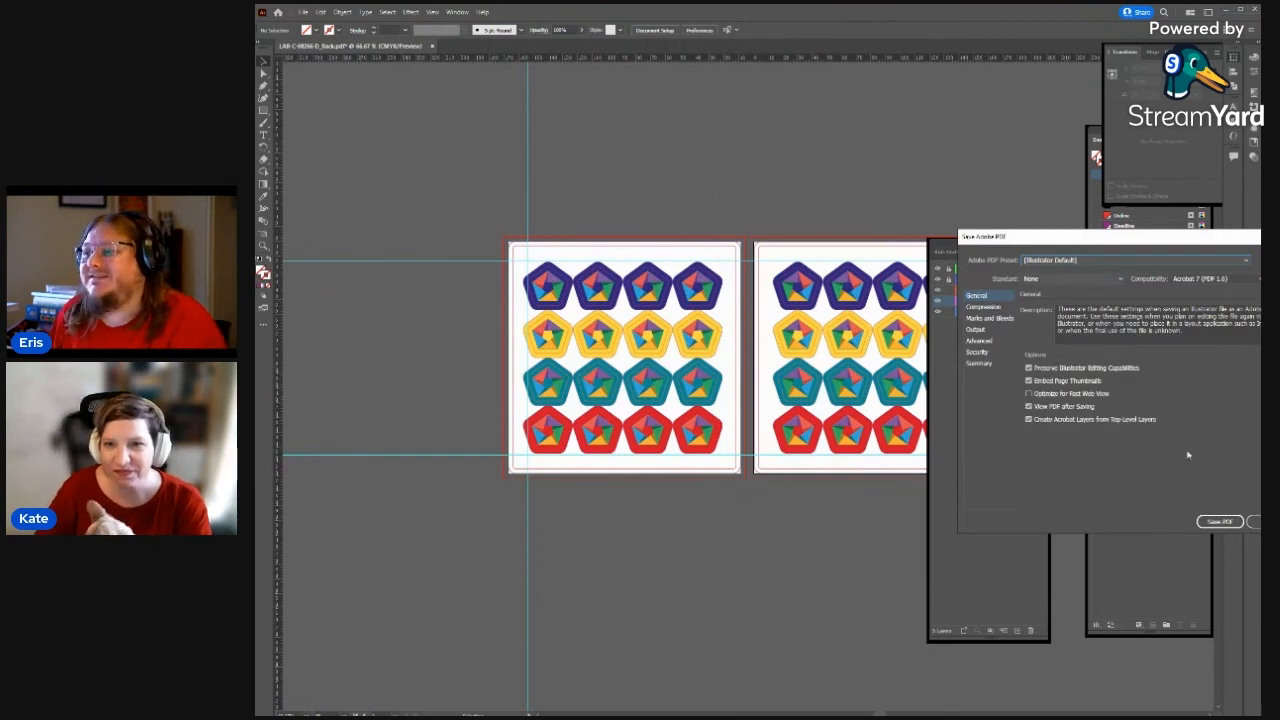
{"action": "left_click", "coordinate": [1219, 522]}
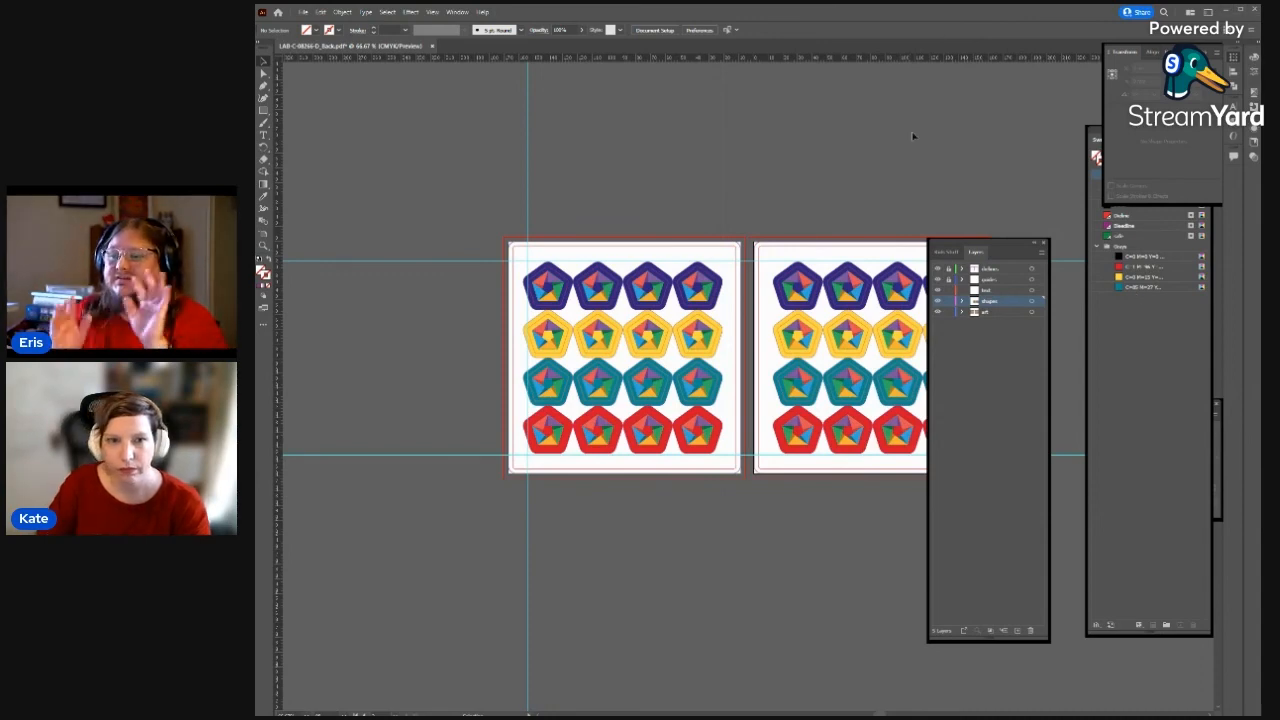
{"action": "left_click_drag", "start_coordinate": [925, 162], "coordinate": [805, 186]}
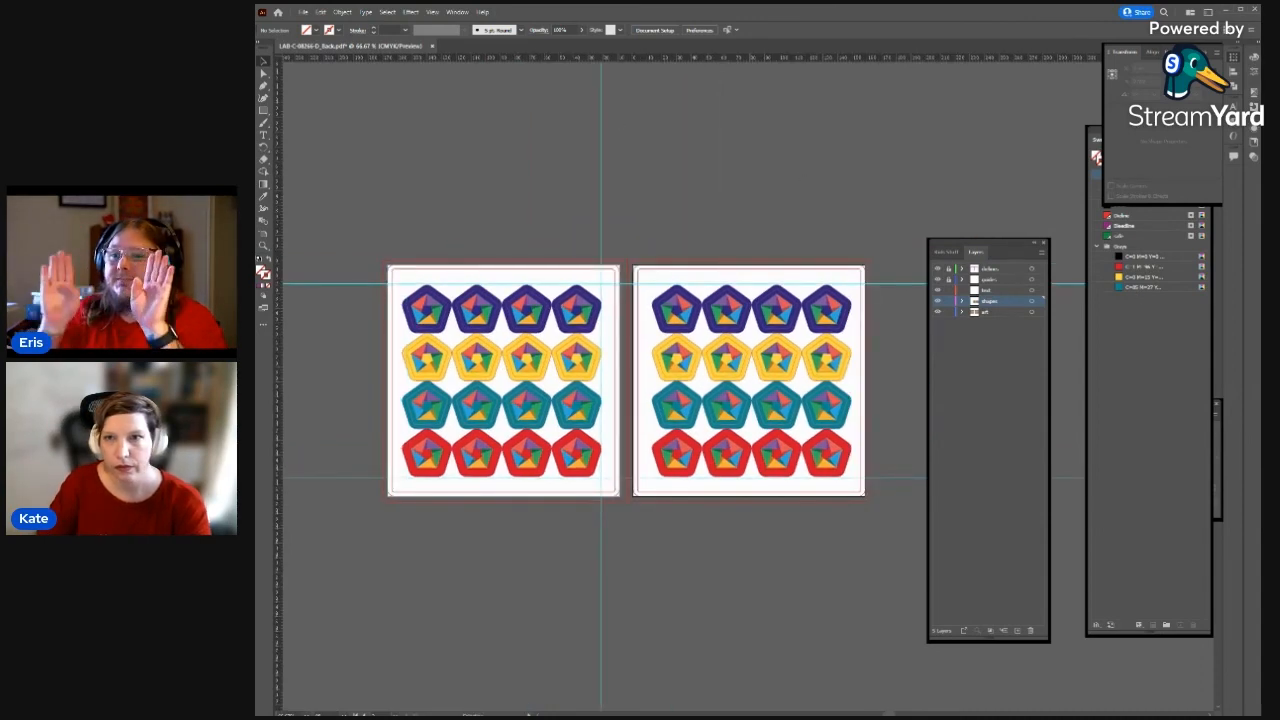